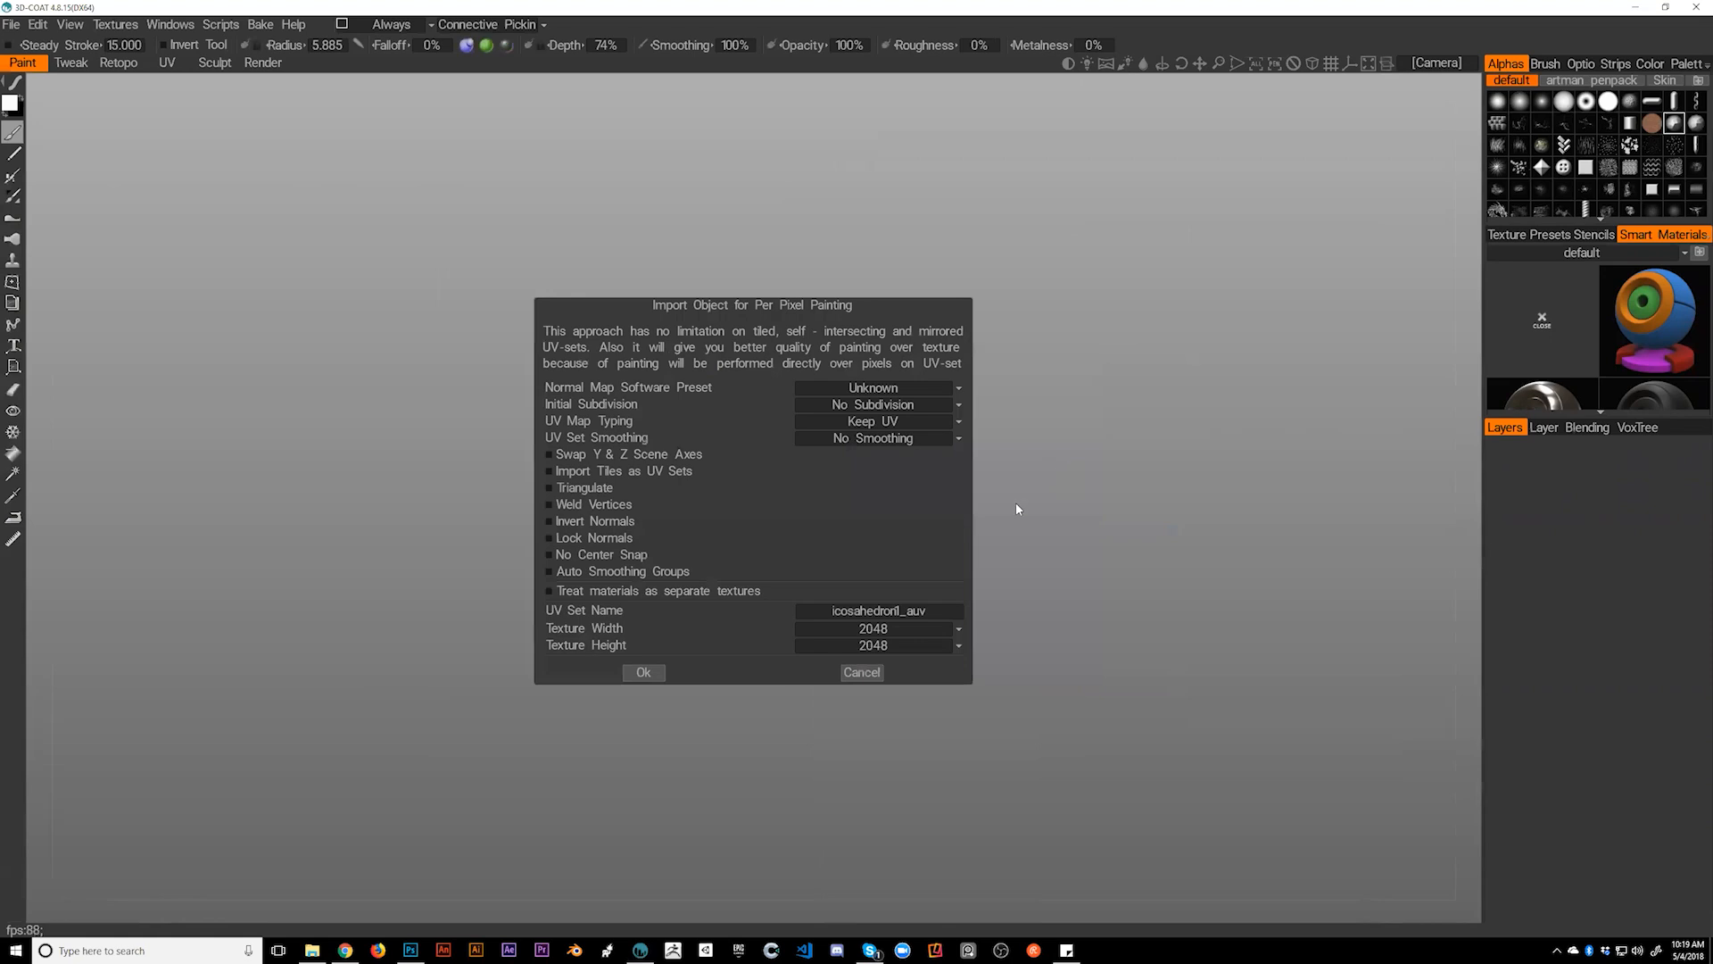
- Import the icosahedron for per-pixel painting with 2048 × 2048 textures and choose the solid white round alpha for the brush
click(647, 673)
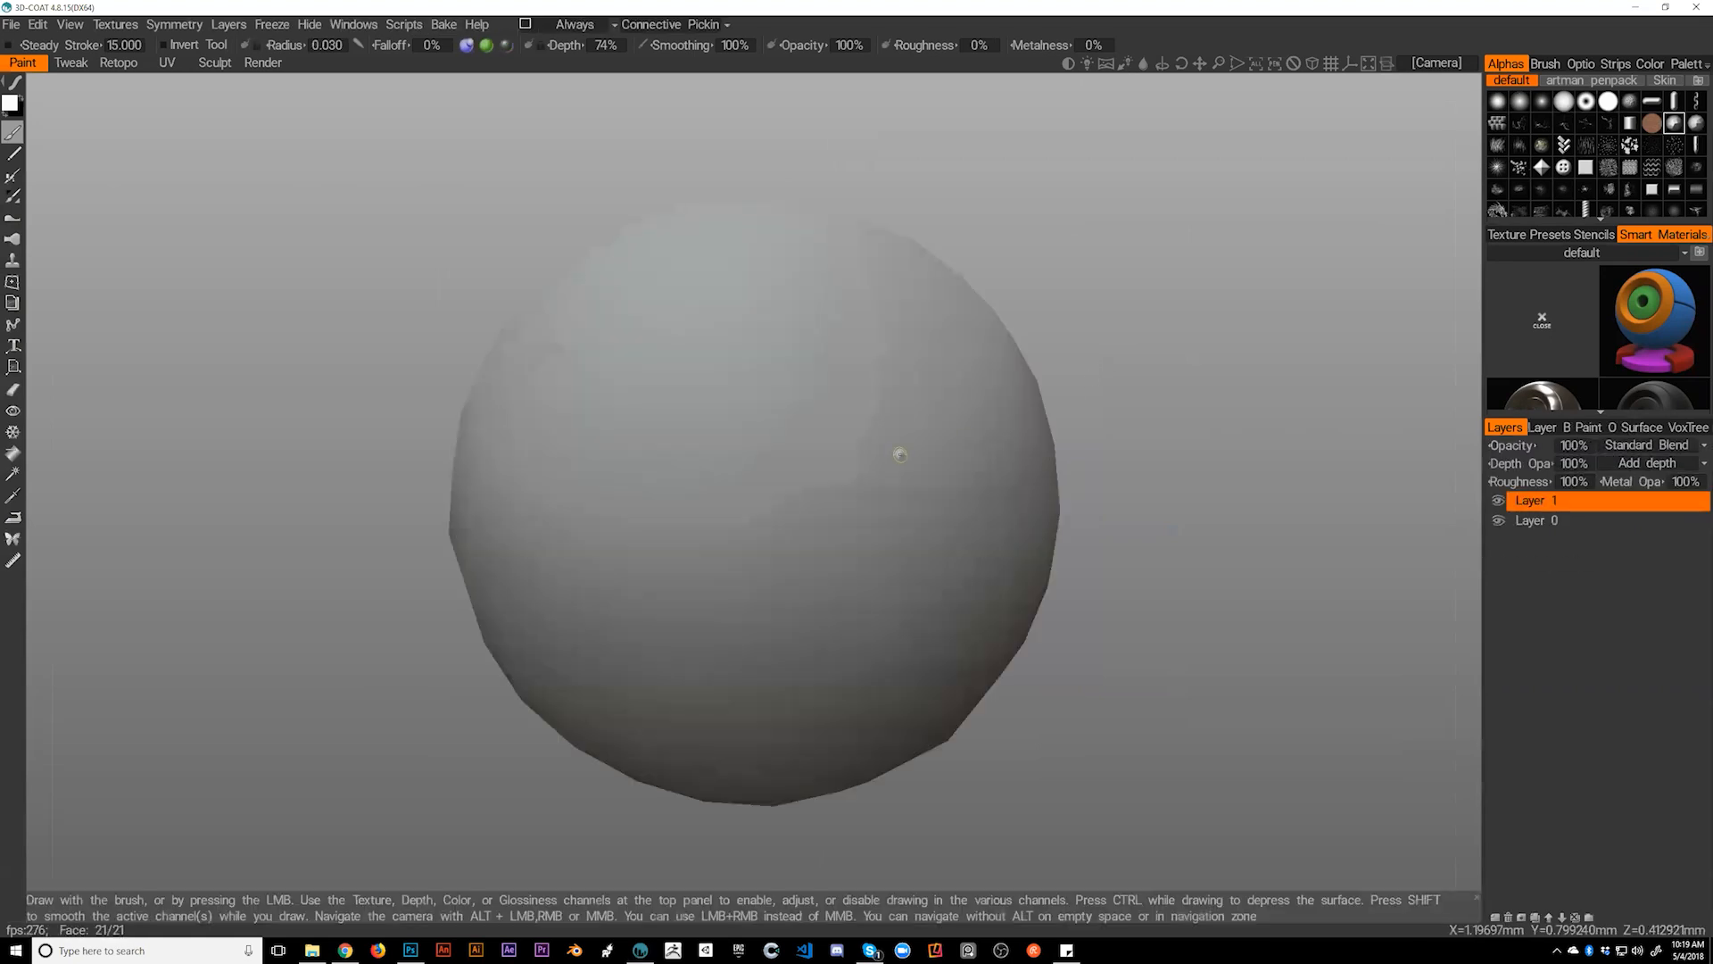
right_click(836, 449)
scroll(759, 426, up, 10)
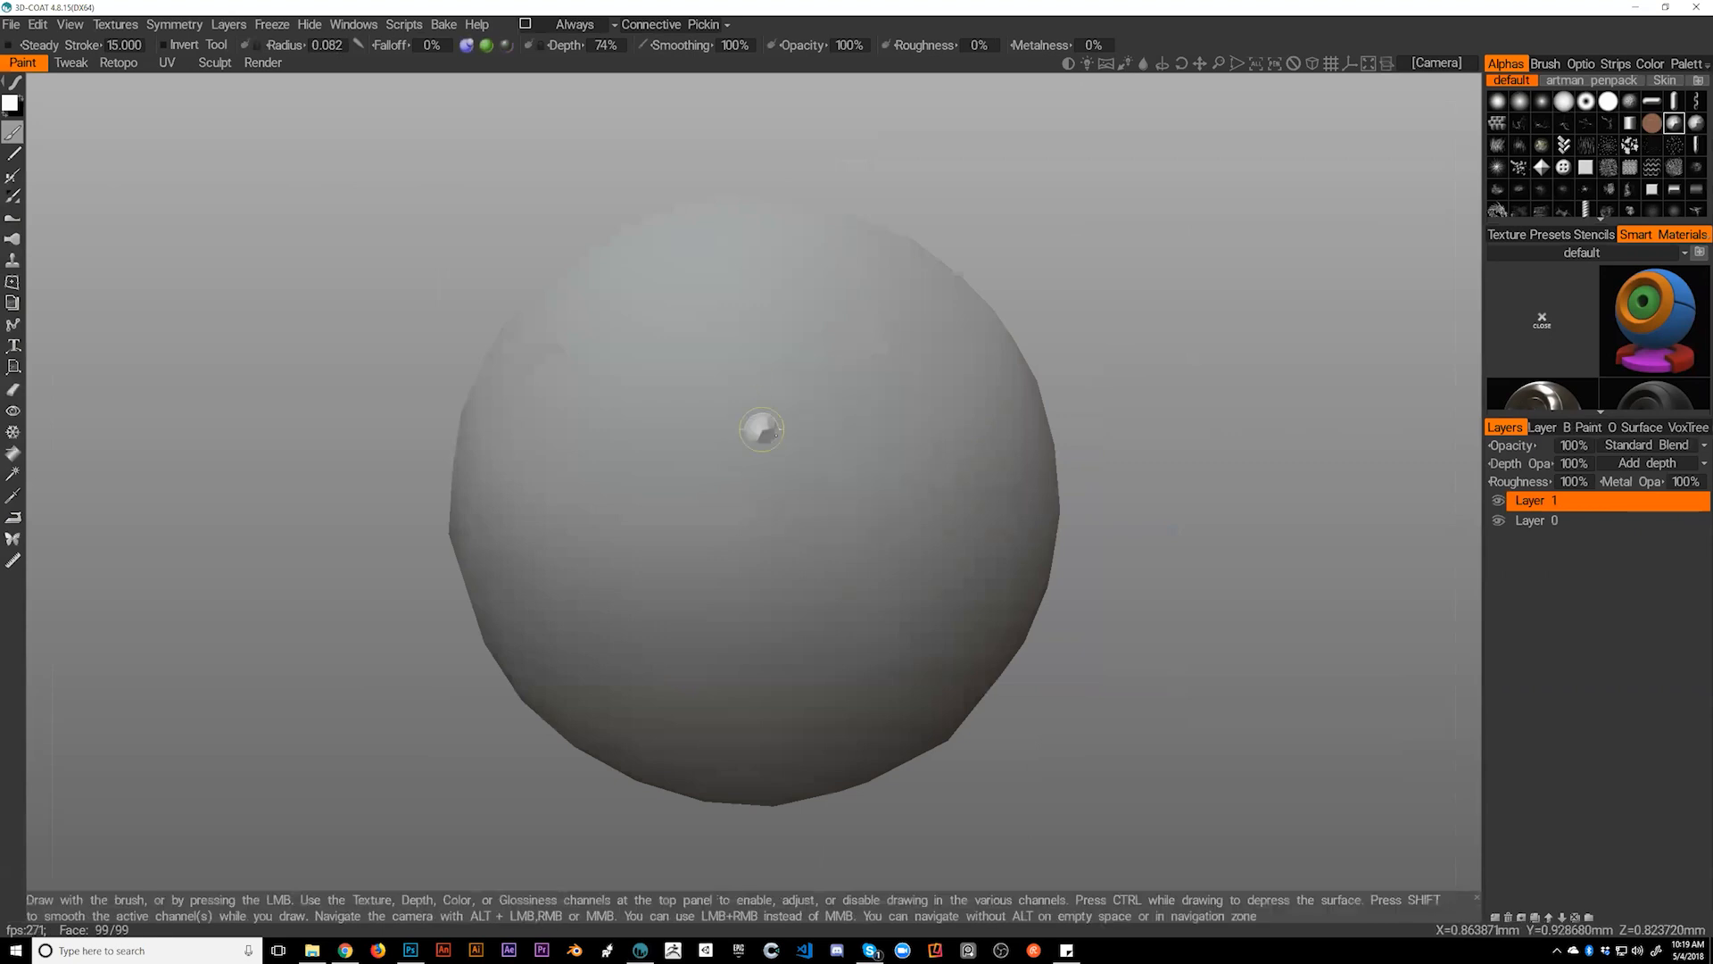
click(1608, 101)
- Try out white brush strokes across the sphere with the solid round alpha and undo each one
mouse_move(864, 375)
mouse_down()
mouse_move(824, 409)
mouse_move(830, 546)
mouse_move(848, 555)
mouse_up()
key(ctrl+z)
mouse_move(761, 616)
mouse_down()
mouse_move(842, 497)
mouse_move(879, 379)
mouse_up()
key(ctrl+z)
mouse_move(774, 472)
mouse_down()
mouse_move(808, 593)
mouse_move(852, 498)
mouse_up()
key(ctrl+z)
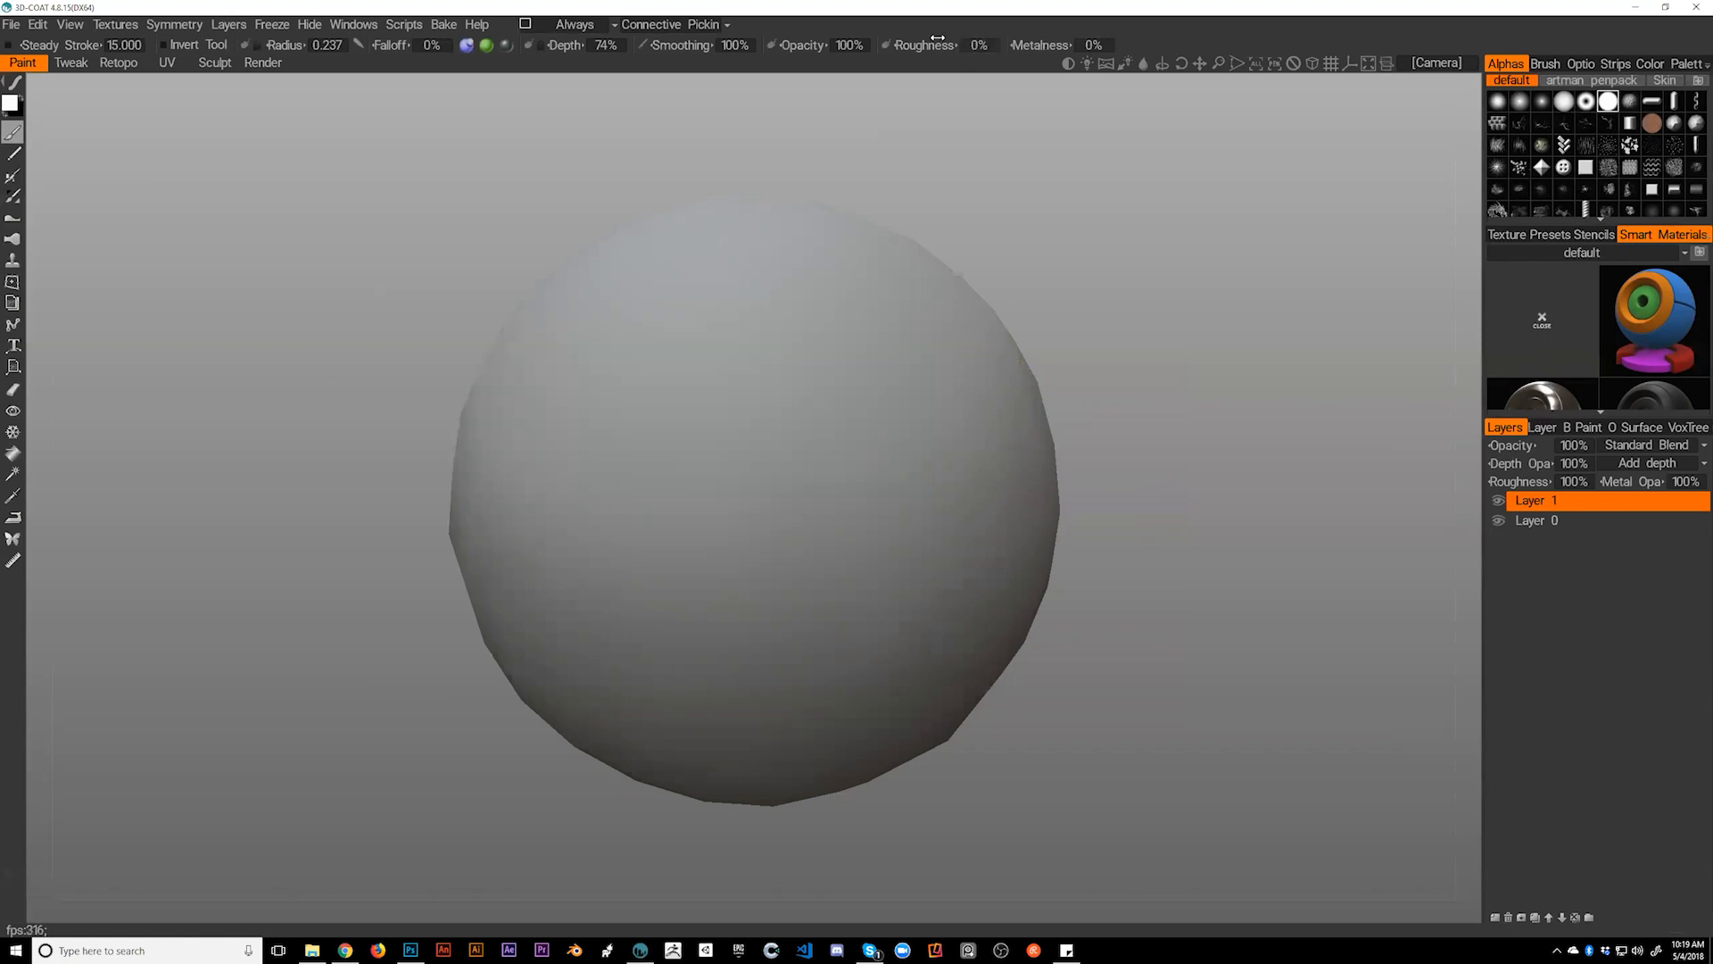
- Set the brush depth to 20% and the radius to 0.170, undoing the test strokes on the sphere
mouse_move(678, 367)
mouse_down()
mouse_move(665, 428)
mouse_move(714, 517)
mouse_up()
mouse_move(1124, 544)
mouse_down()
mouse_move(993, 523)
mouse_move(1183, 521)
mouse_move(1139, 530)
mouse_up()
key(ctrl+z)
mouse_move(664, 395)
mouse_down()
mouse_move(628, 515)
mouse_move(680, 352)
mouse_move(628, 518)
mouse_move(706, 387)
mouse_move(659, 511)
mouse_up()
key(ctrl+z)
drag(706, 392, 656, 559)
key(ctrl+z)
key(ctrl+z)
drag(692, 344, 642, 599)
key(ctrl+z)
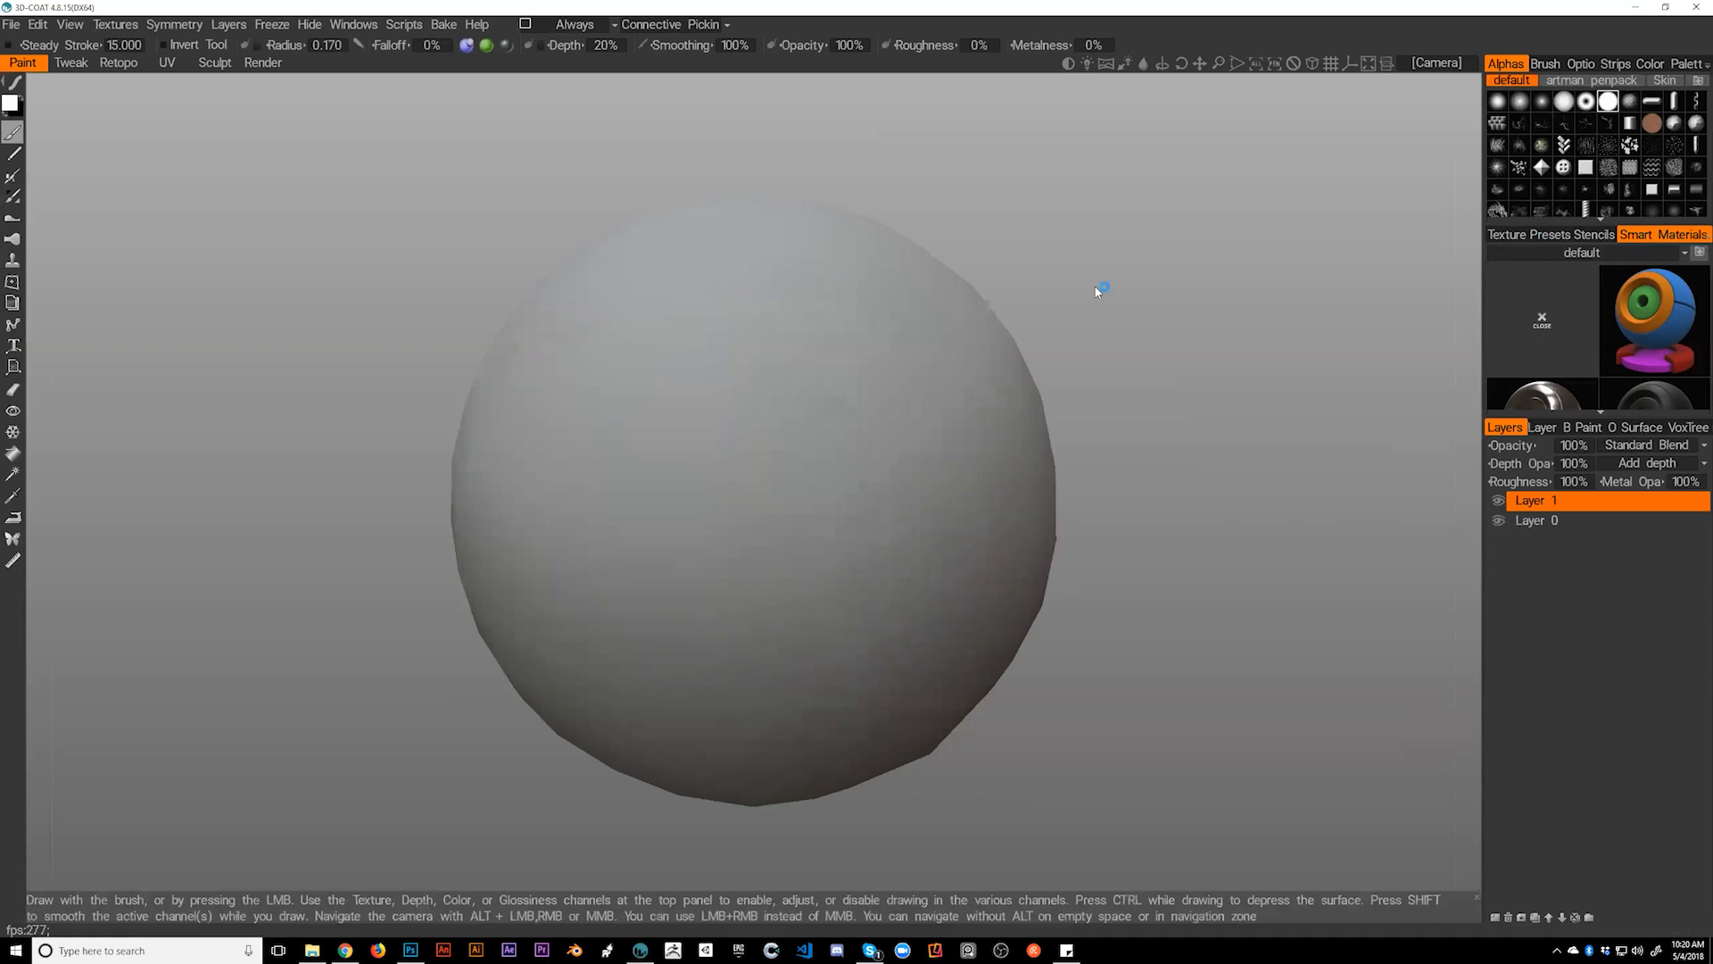
- Pick a teal brush colour from the colour wheel and undo the test strokes on the sphere
right_click(727, 400)
click(746, 369)
drag(709, 308, 643, 589)
key(ctrl+z)
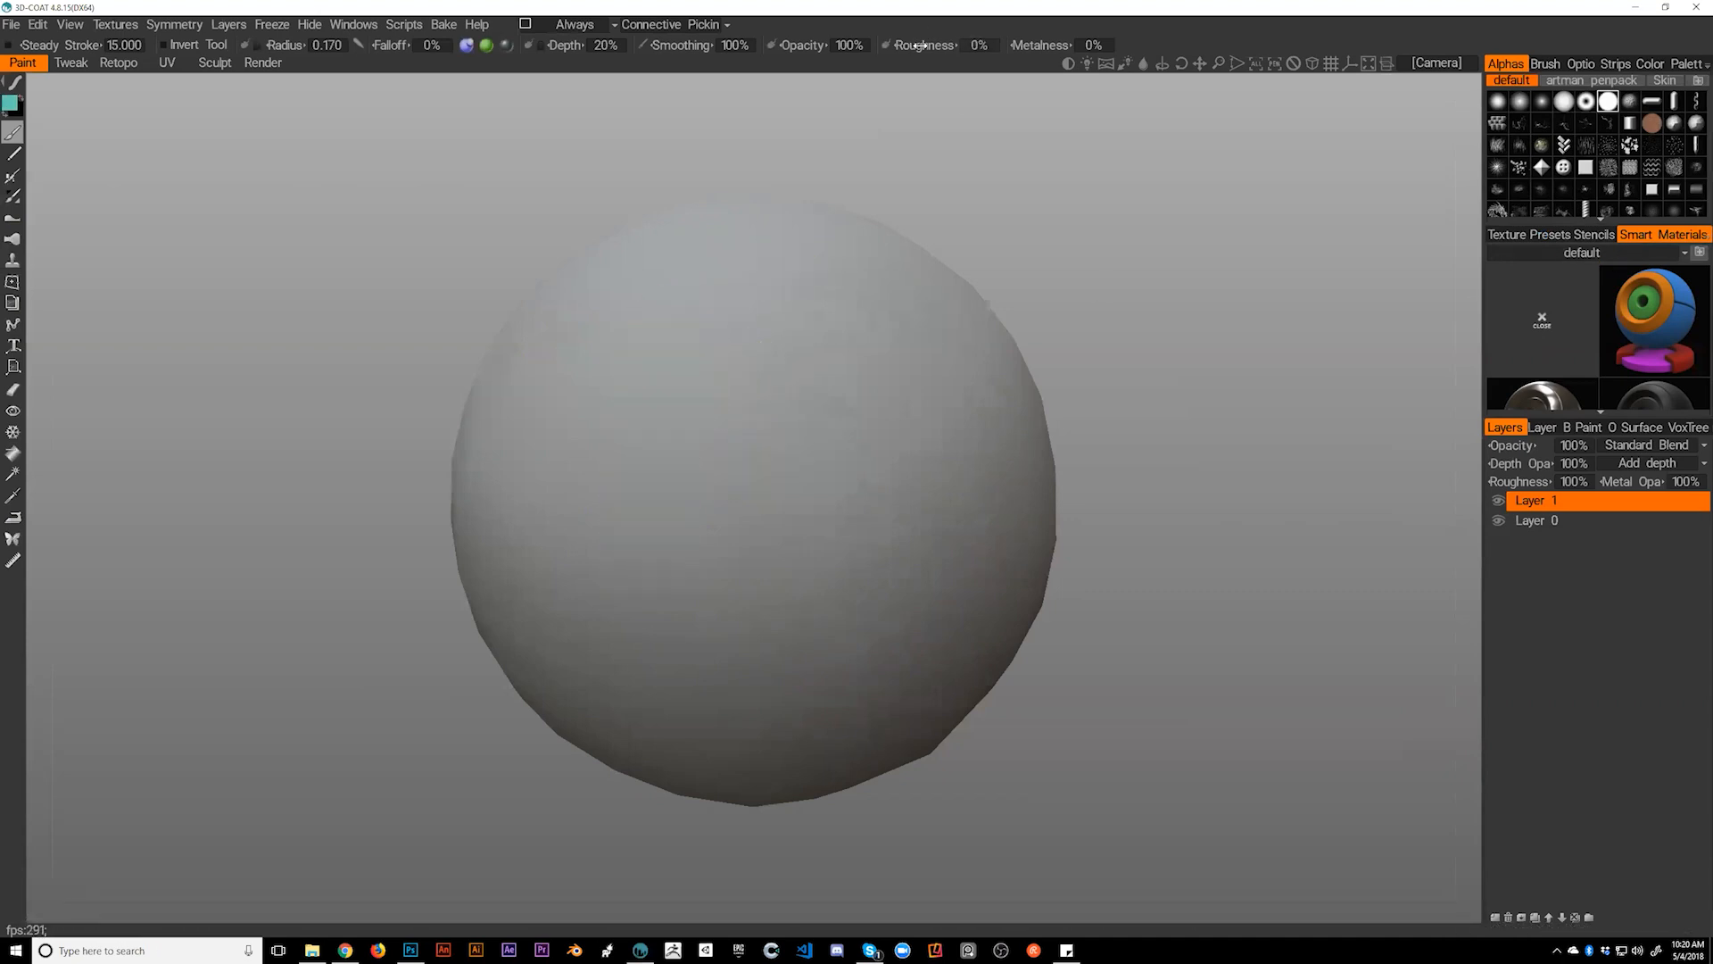
mouse_move(705, 335)
mouse_down()
mouse_move(625, 572)
mouse_move(687, 382)
mouse_move(651, 491)
mouse_up()
key(ctrl+z)
- Set the brush roughness to 100% and paint a wide vertical teal stroke on the left half of the sphere
drag(916, 51, 1077, 59)
drag(1352, 95, 1330, 100)
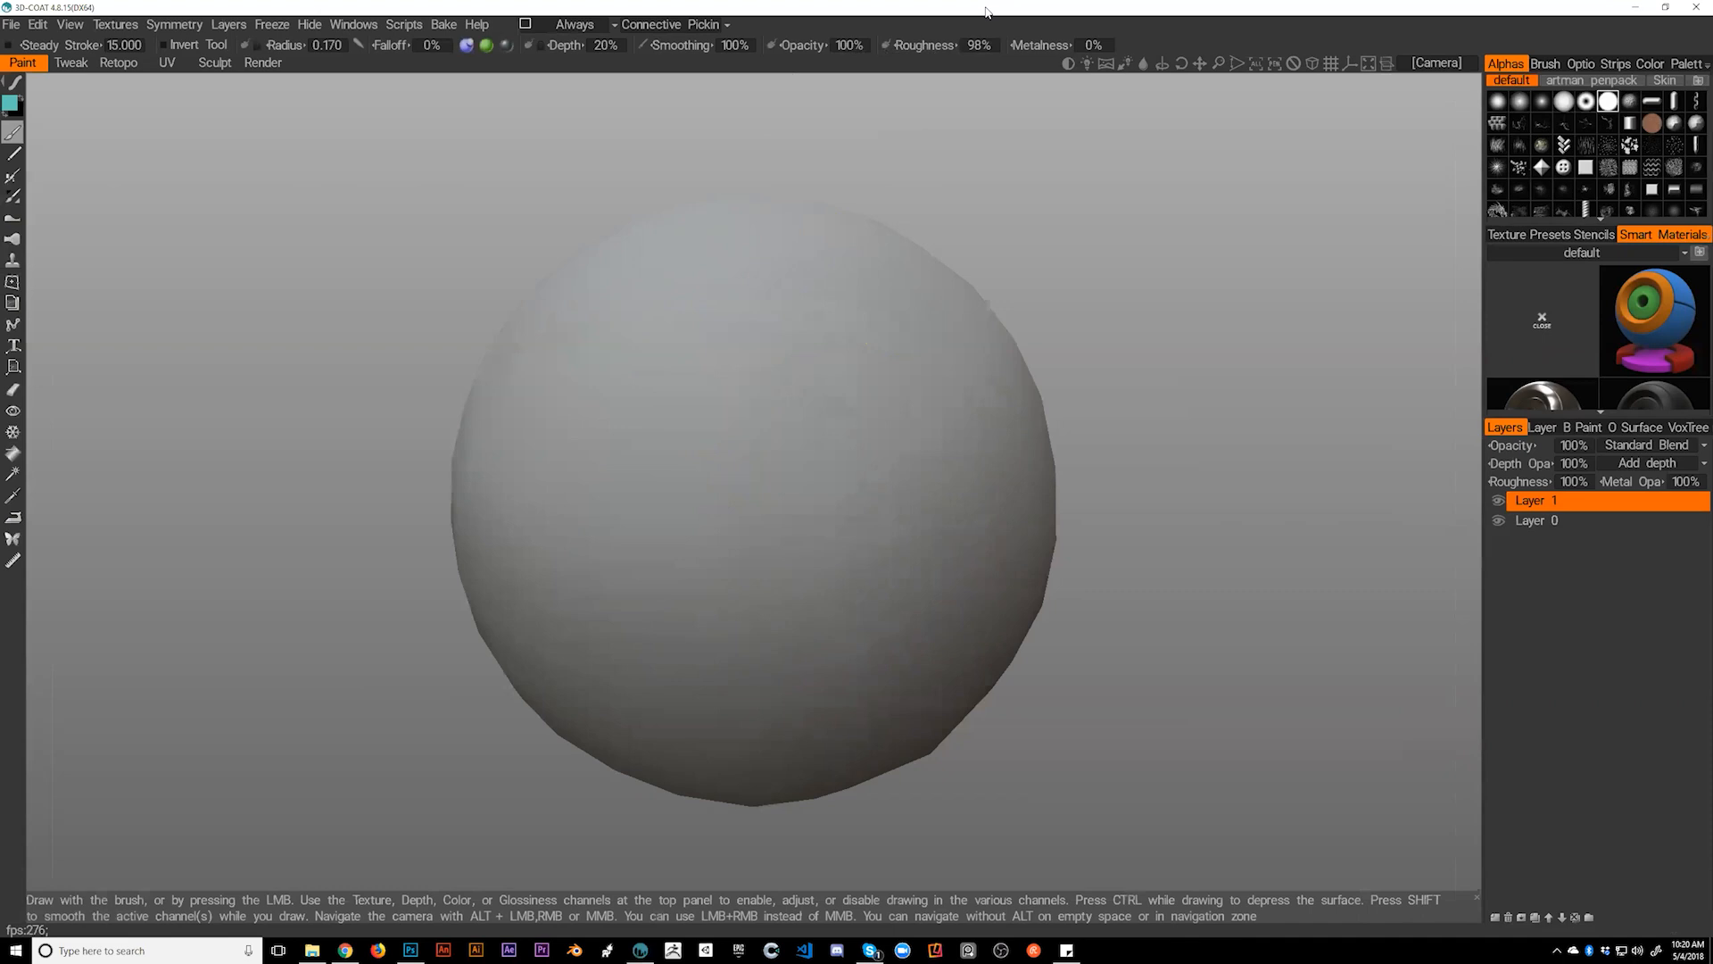
mouse_move(705, 344)
mouse_down()
mouse_move(625, 544)
mouse_move(642, 580)
mouse_move(714, 375)
mouse_move(638, 522)
mouse_move(705, 348)
mouse_move(661, 643)
mouse_move(625, 428)
mouse_move(708, 330)
mouse_up()
mouse_move(1144, 512)
mouse_down()
mouse_move(1006, 490)
mouse_move(1148, 523)
mouse_up()
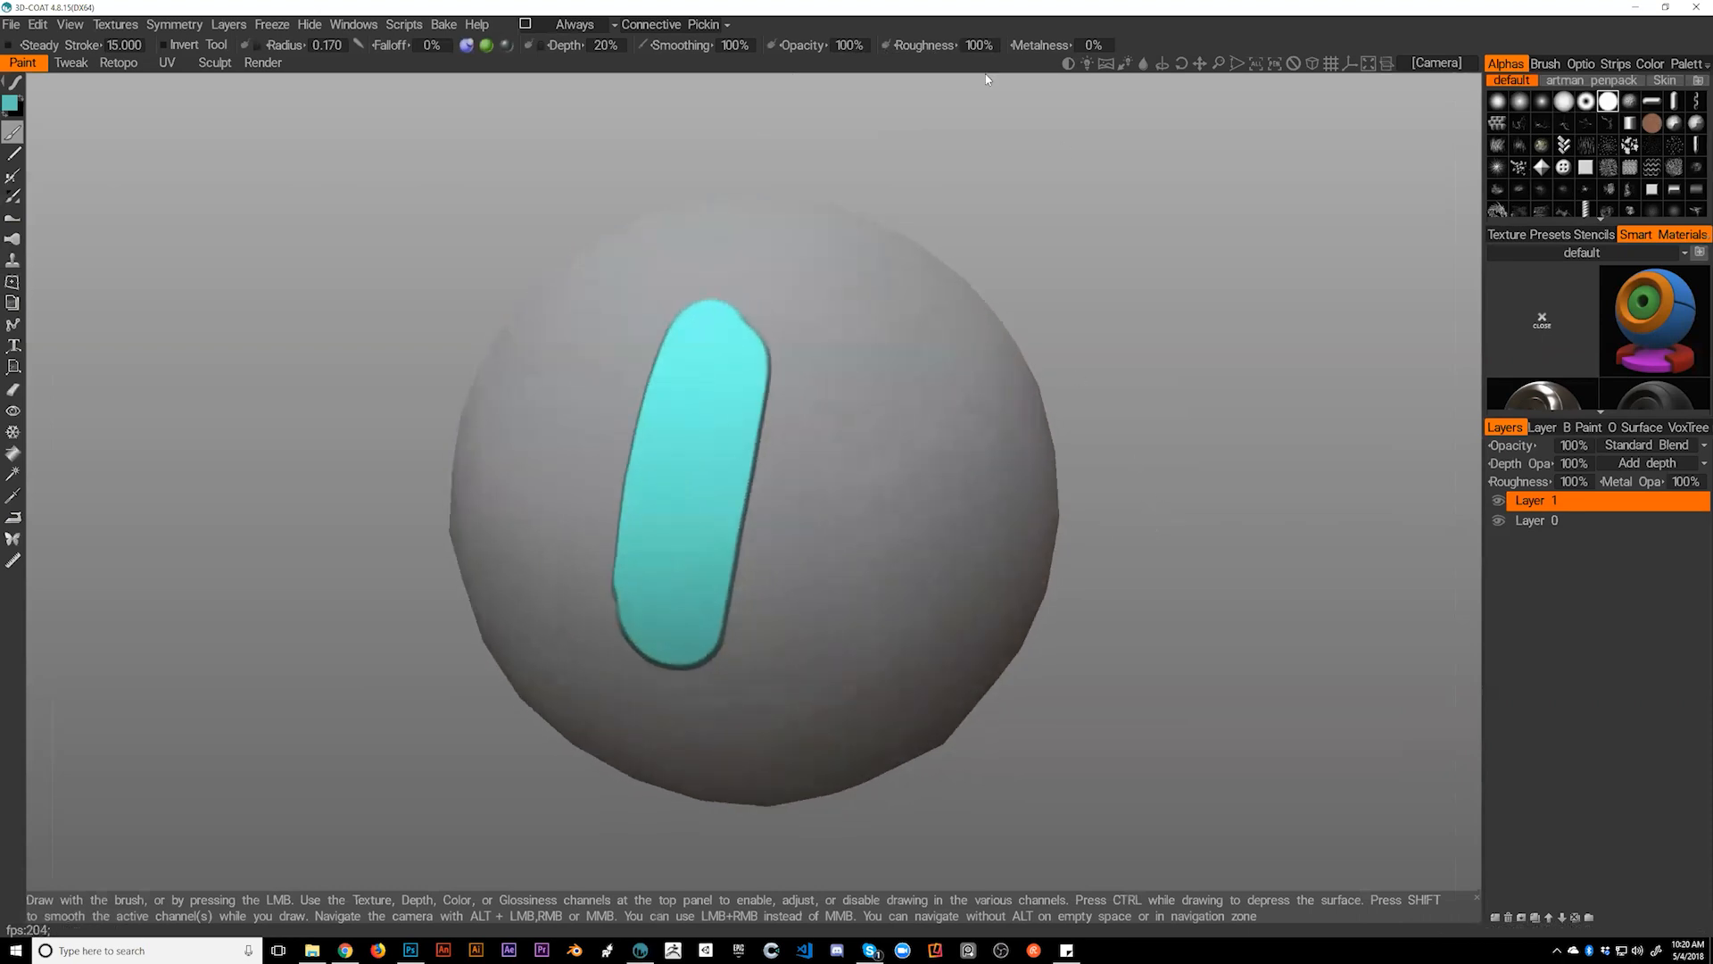
- Set the roughness to 0% and paint a second teal vertical stroke to the right of the first
drag(937, 44, 735, 60)
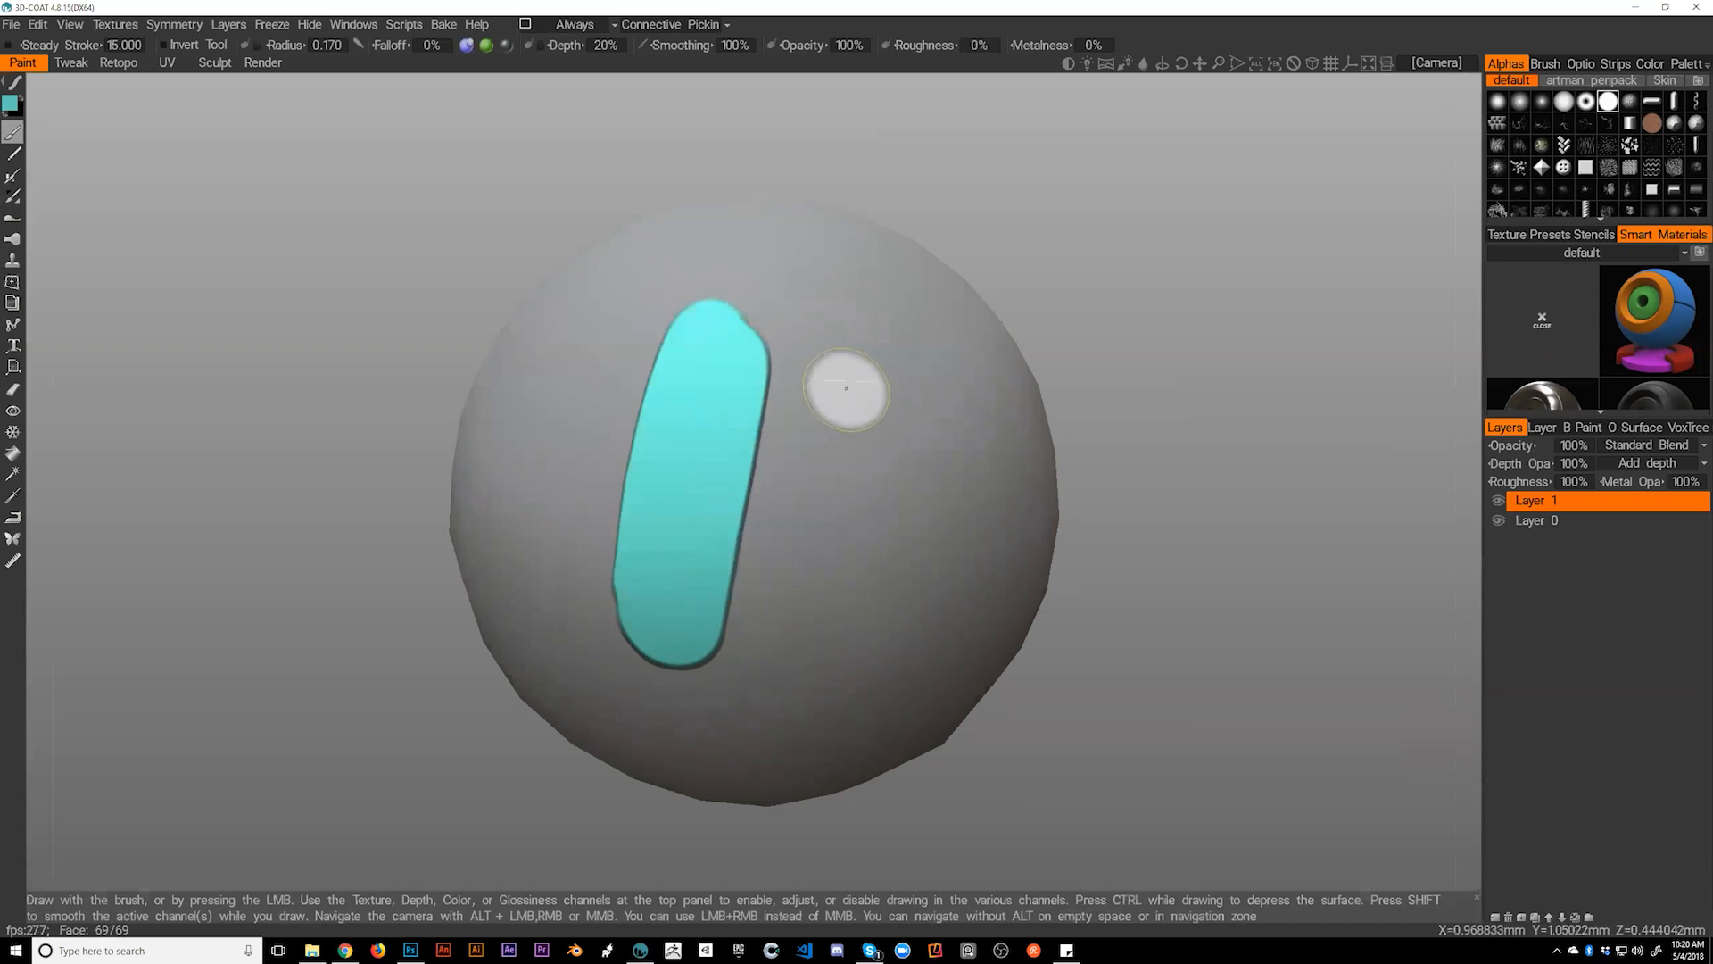
drag(1133, 543, 1066, 580)
mouse_move(733, 404)
mouse_down()
mouse_move(675, 577)
mouse_move(720, 386)
mouse_move(649, 591)
mouse_move(722, 336)
mouse_move(632, 609)
mouse_move(646, 634)
mouse_move(753, 332)
mouse_move(700, 597)
mouse_move(757, 363)
mouse_move(696, 630)
mouse_up()
mouse_move(1102, 625)
mouse_down()
mouse_move(1257, 640)
mouse_move(1105, 639)
mouse_move(1146, 598)
mouse_up()
- Set the metalness to 100% and paint a third vertical stroke to the right of the glossy teal one
drag(1039, 45, 1289, 99)
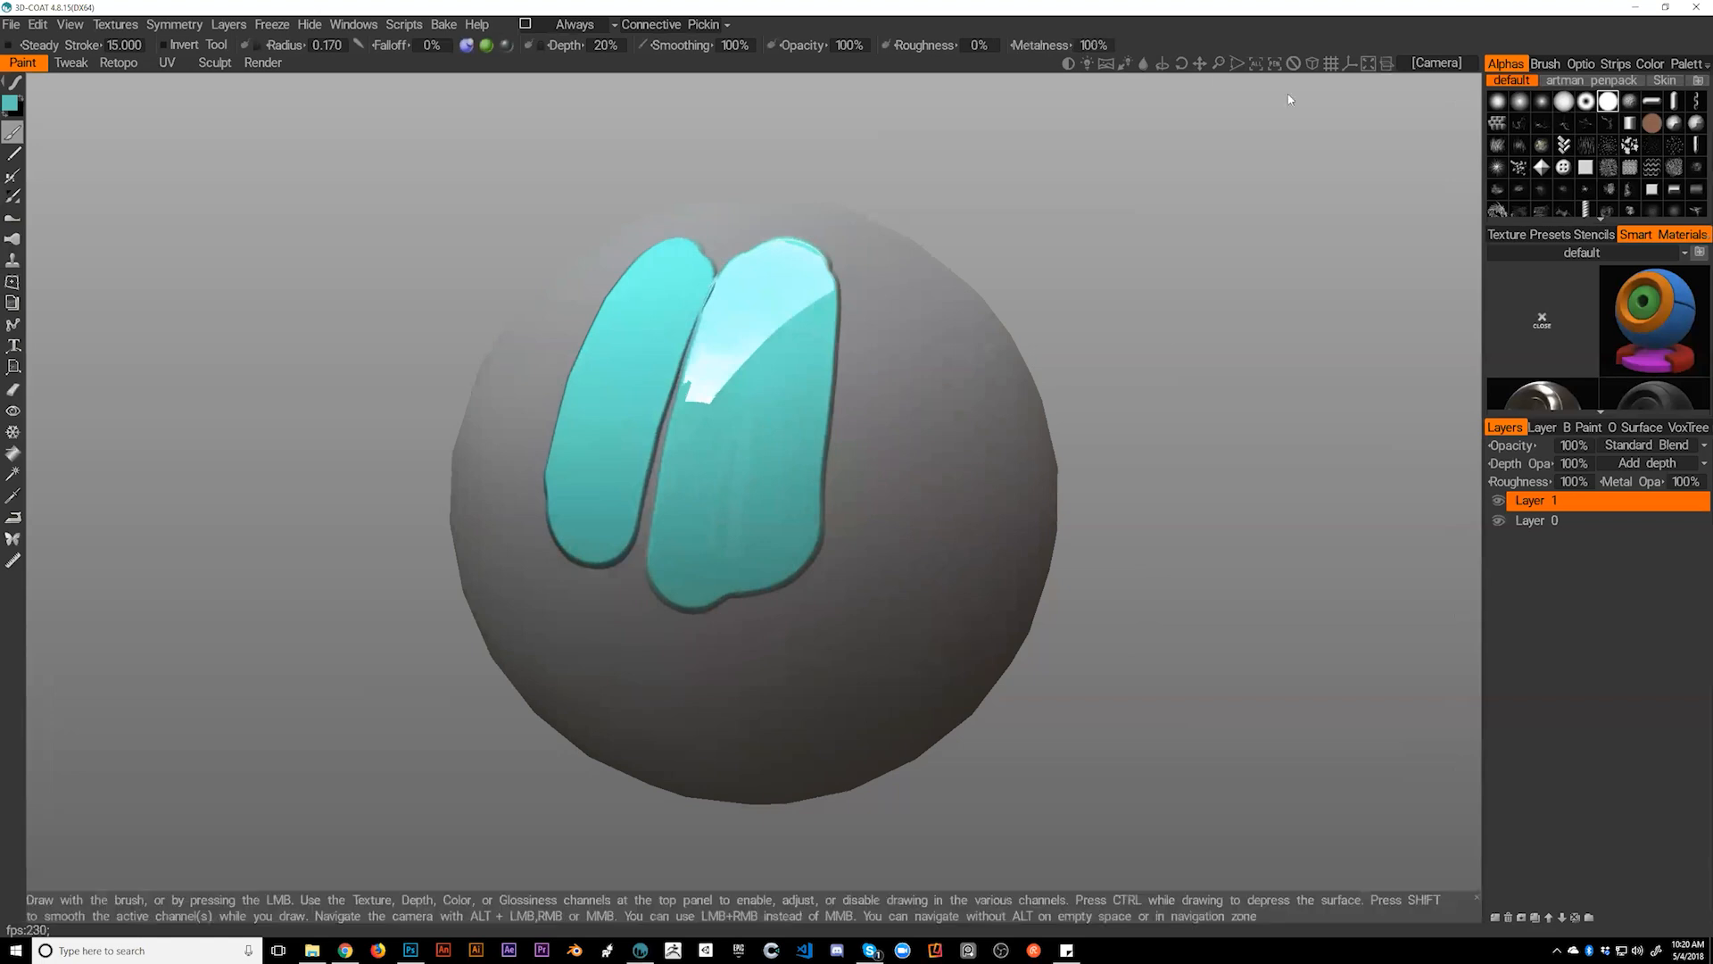
mouse_move(891, 286)
mouse_down()
mouse_move(864, 551)
mouse_move(884, 317)
mouse_move(907, 308)
mouse_move(898, 546)
mouse_move(928, 339)
mouse_move(922, 560)
mouse_up()
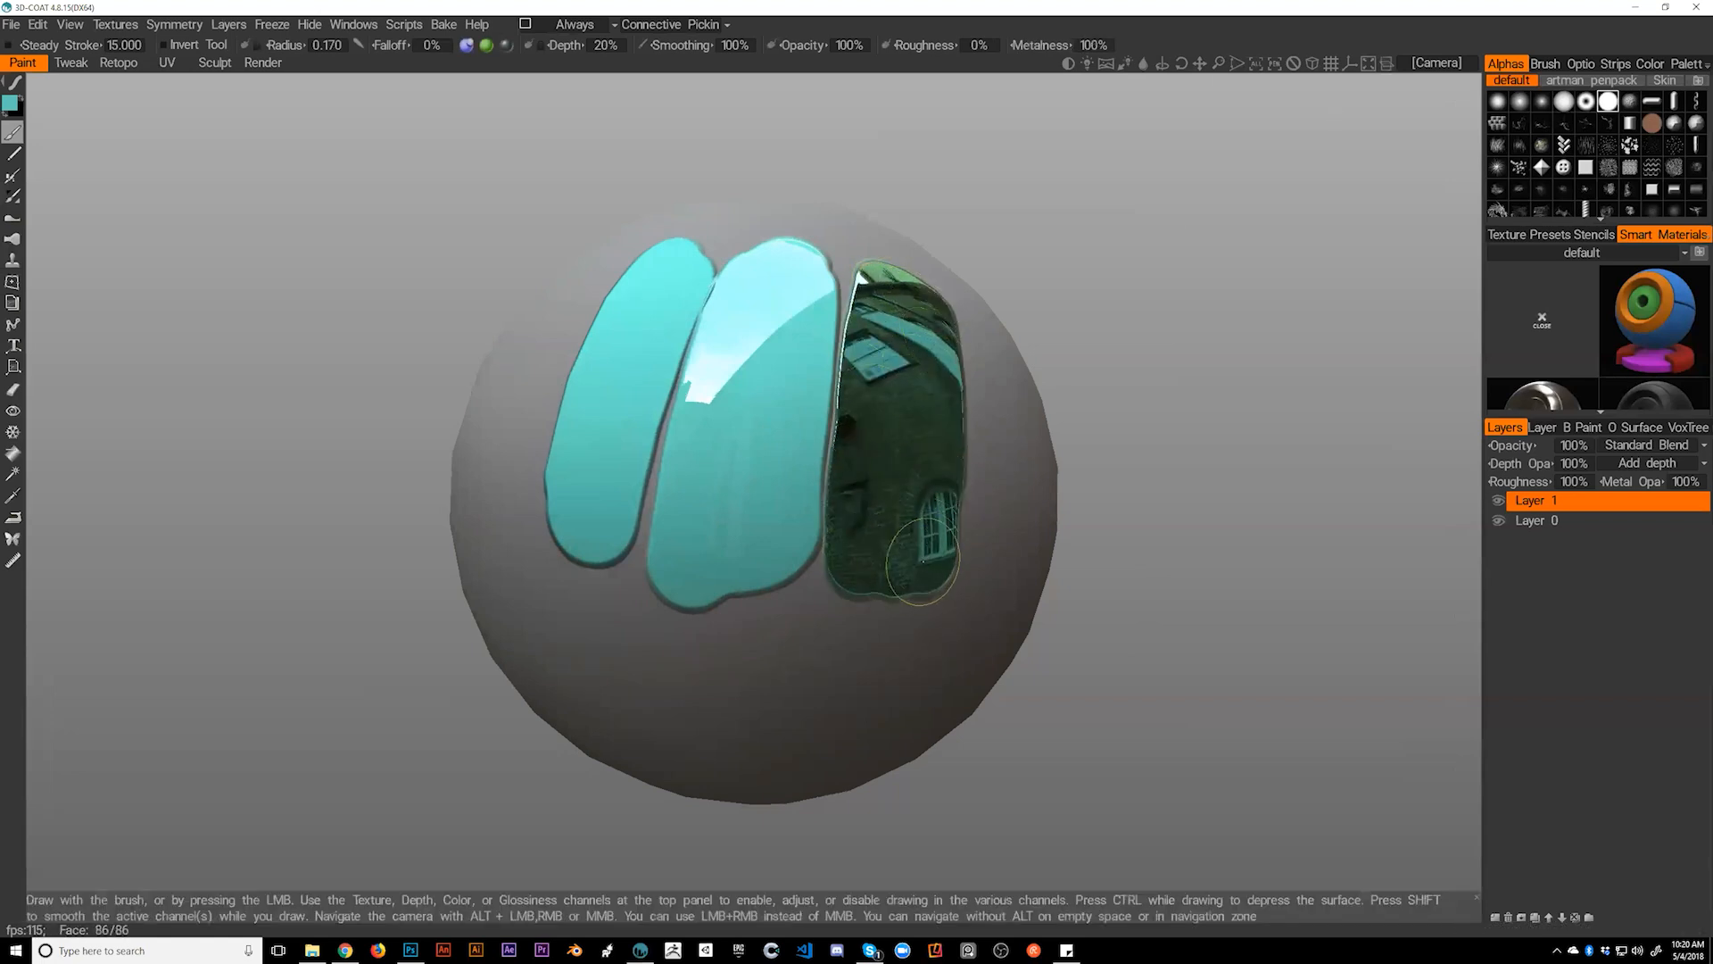
mouse_move(1101, 534)
mouse_down()
mouse_move(1089, 597)
mouse_move(1167, 613)
mouse_move(1196, 610)
mouse_move(1074, 585)
mouse_move(1235, 585)
mouse_move(1269, 563)
mouse_move(1155, 601)
mouse_move(1201, 551)
mouse_move(1170, 601)
mouse_up()
- With a 0.013 brush radius and 100% roughness, letter A and R above the strokes and add short dashes from R toward the two right strokes
key(bracketleft)
key(bracketleft)
key(bracketleft)
key(bracketleft)
key(bracketleft)
key(bracketleft)
key(bracketleft)
key(bracketleft)
drag(915, 51, 957, 43)
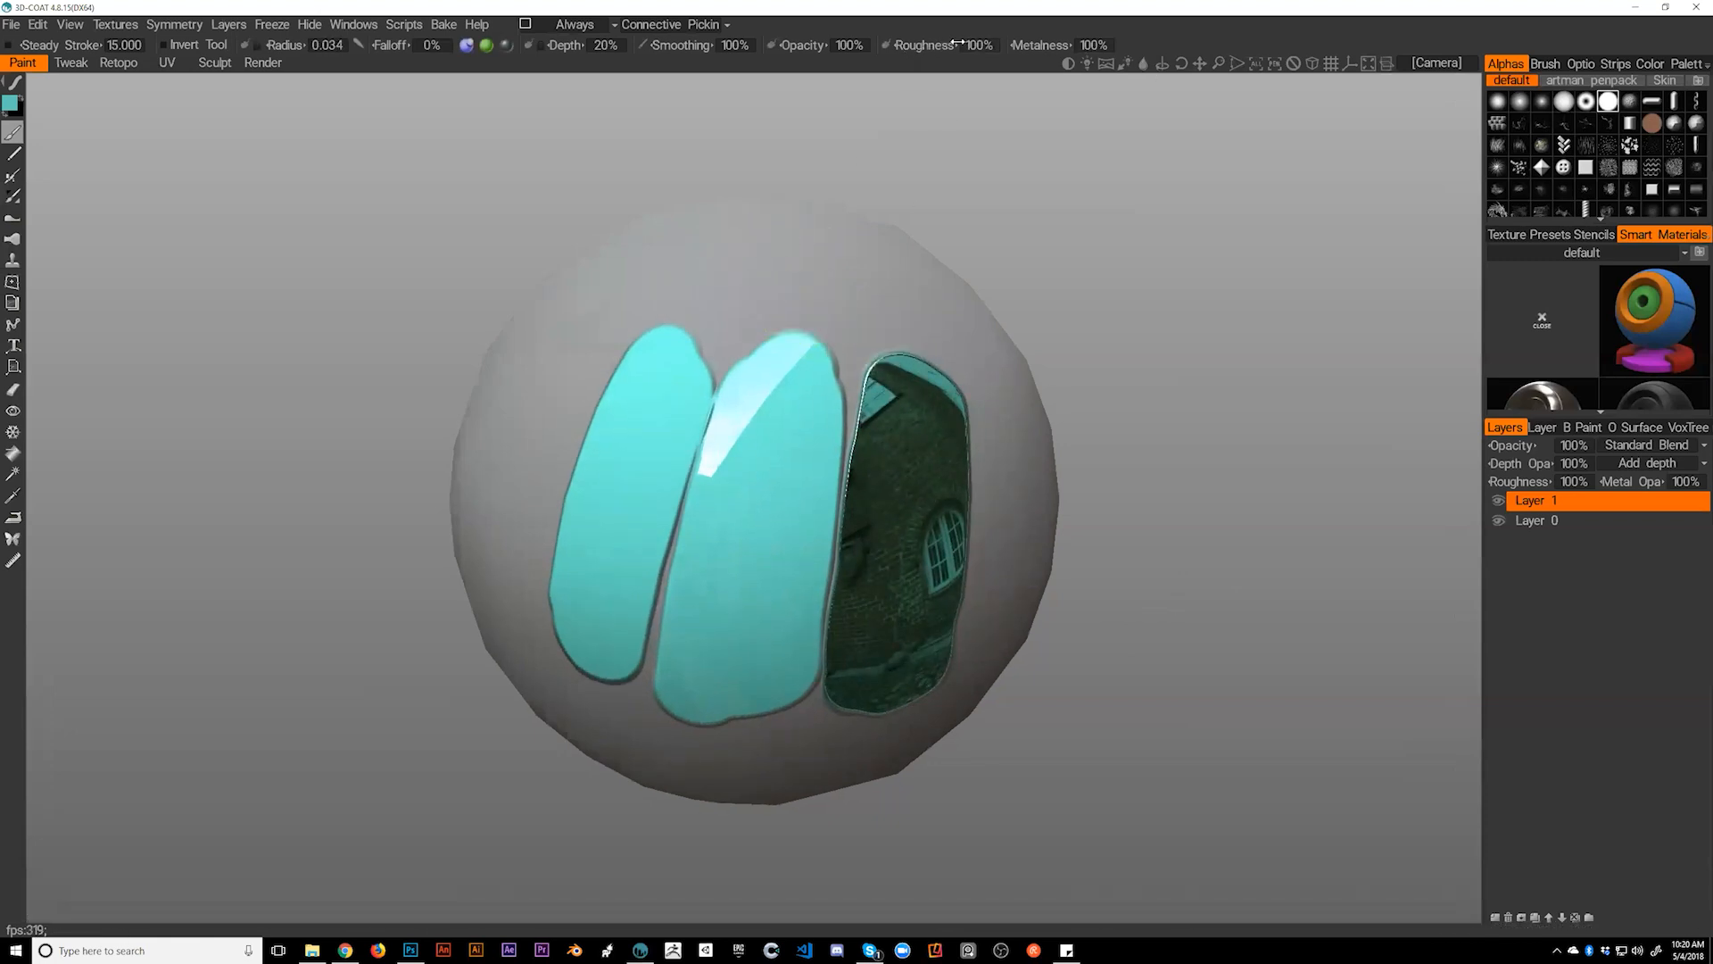
key(bracketleft)
key(bracketleft)
key(bracketleft)
key(bracketleft)
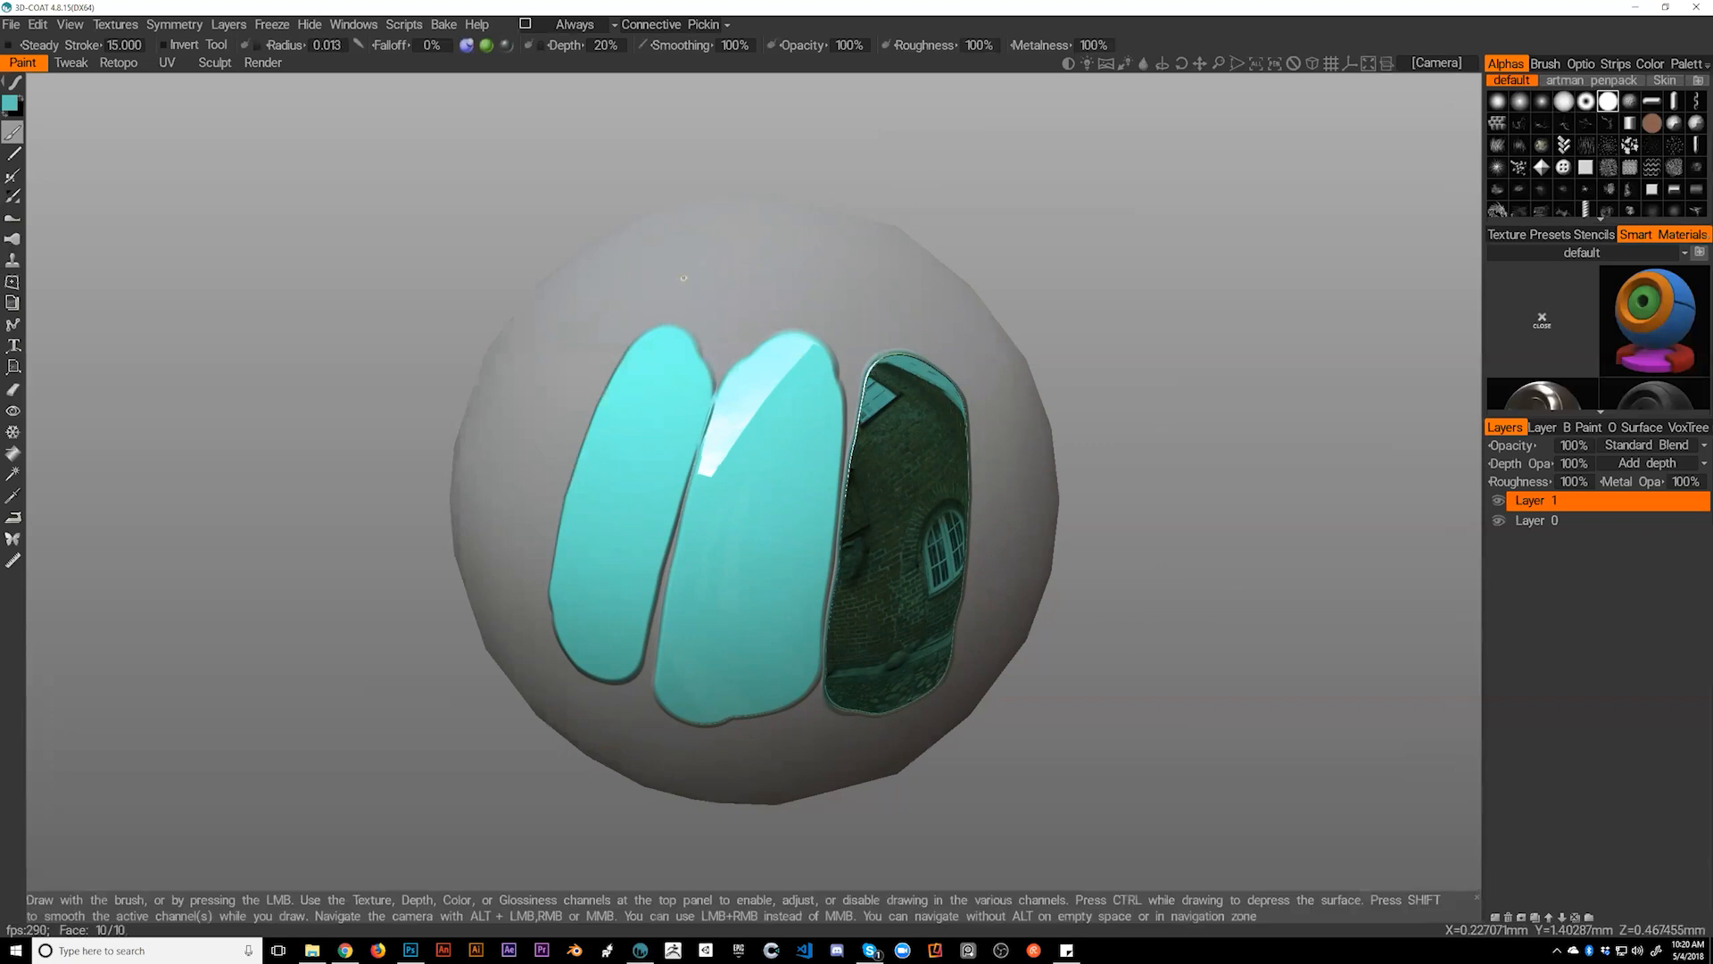
mouse_move(677, 287)
mouse_down()
mouse_move(701, 300)
mouse_move(692, 284)
mouse_move(693, 299)
mouse_move(793, 266)
mouse_move(789, 306)
mouse_up()
key(ctrl+z)
drag(797, 272, 816, 306)
mouse_move(802, 415)
mouse_down()
mouse_move(722, 399)
mouse_move(805, 469)
mouse_move(868, 483)
mouse_up()
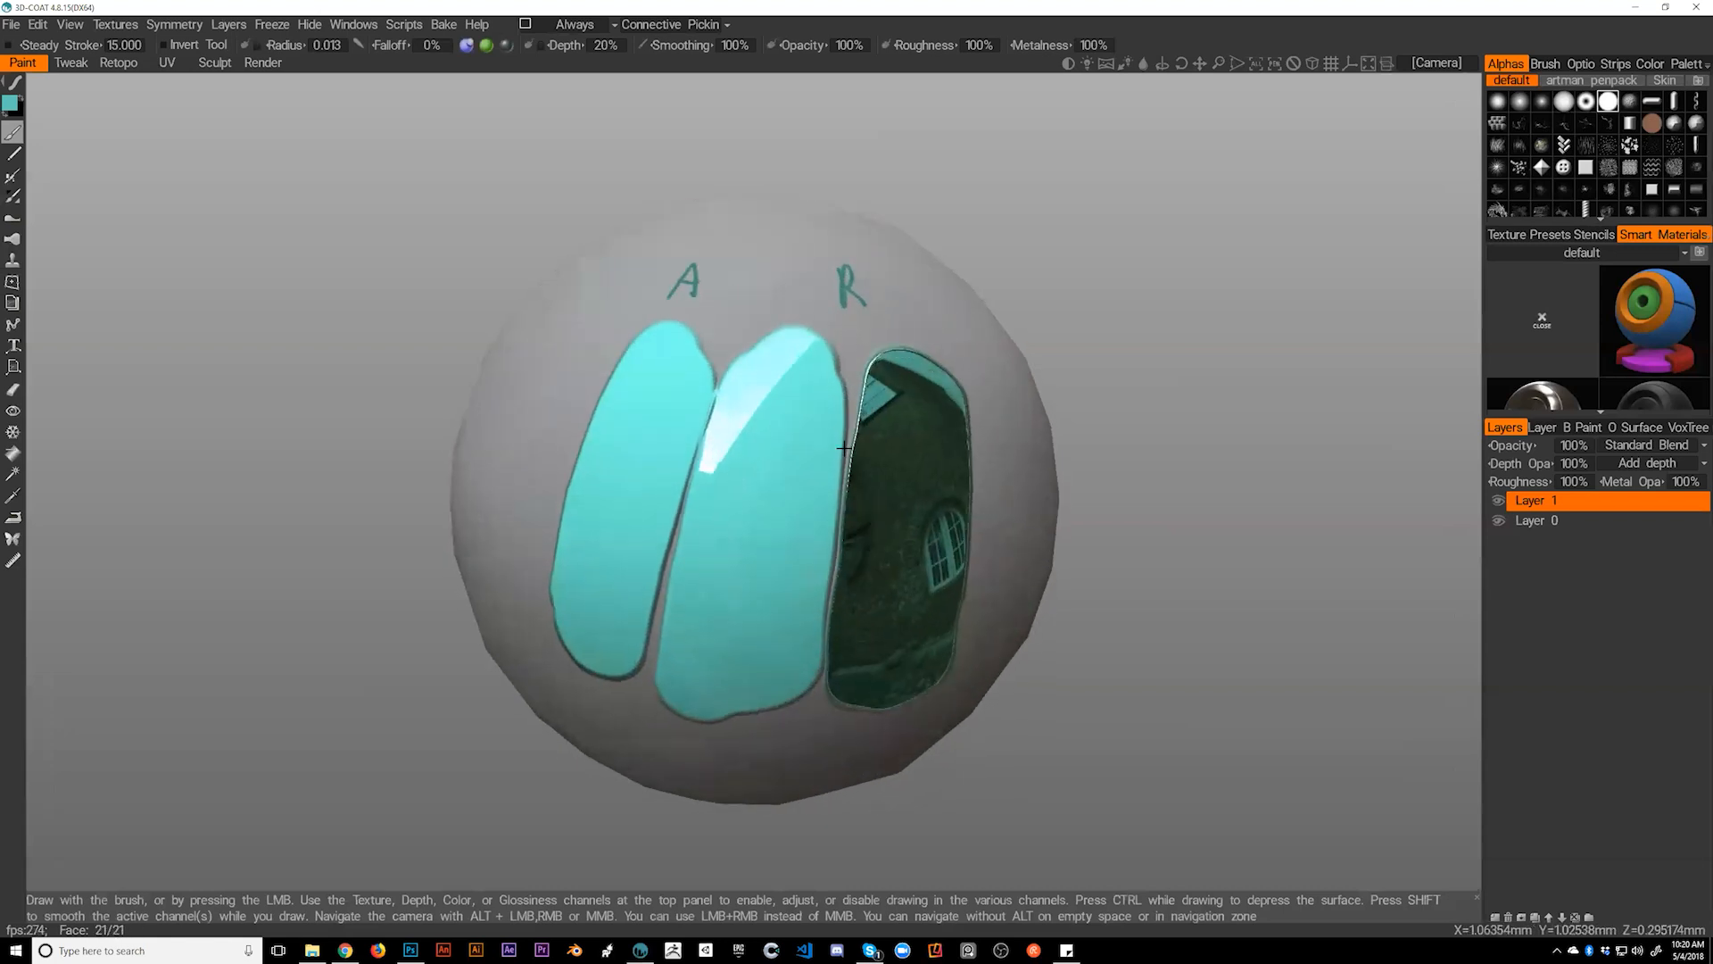
mouse_move(831, 311)
mouse_down()
mouse_move(805, 317)
mouse_move(894, 334)
mouse_up()
- Write "Rf" on the blank side of the sphere and sketch a cup with a line passing through it underneath
mouse_move(818, 486)
mouse_down()
mouse_move(767, 500)
mouse_move(822, 475)
mouse_move(752, 482)
mouse_move(771, 466)
mouse_up()
drag(870, 388, 816, 385)
drag(863, 322, 858, 367)
drag(861, 318, 860, 343)
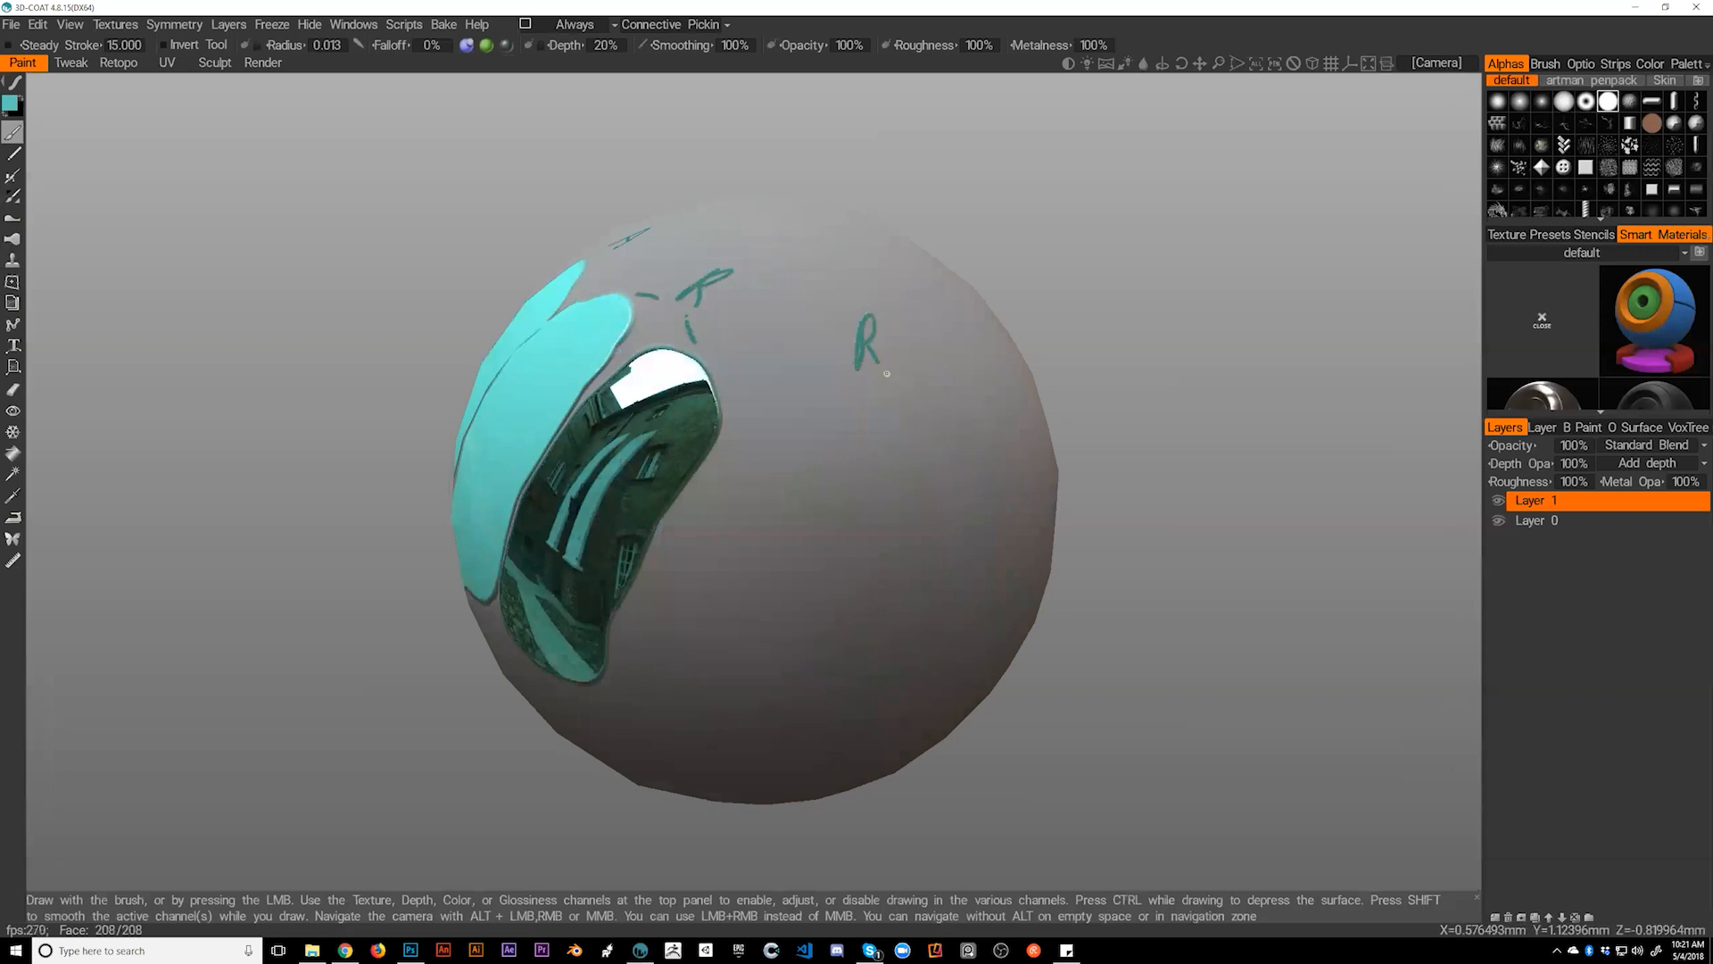
drag(887, 321, 885, 366)
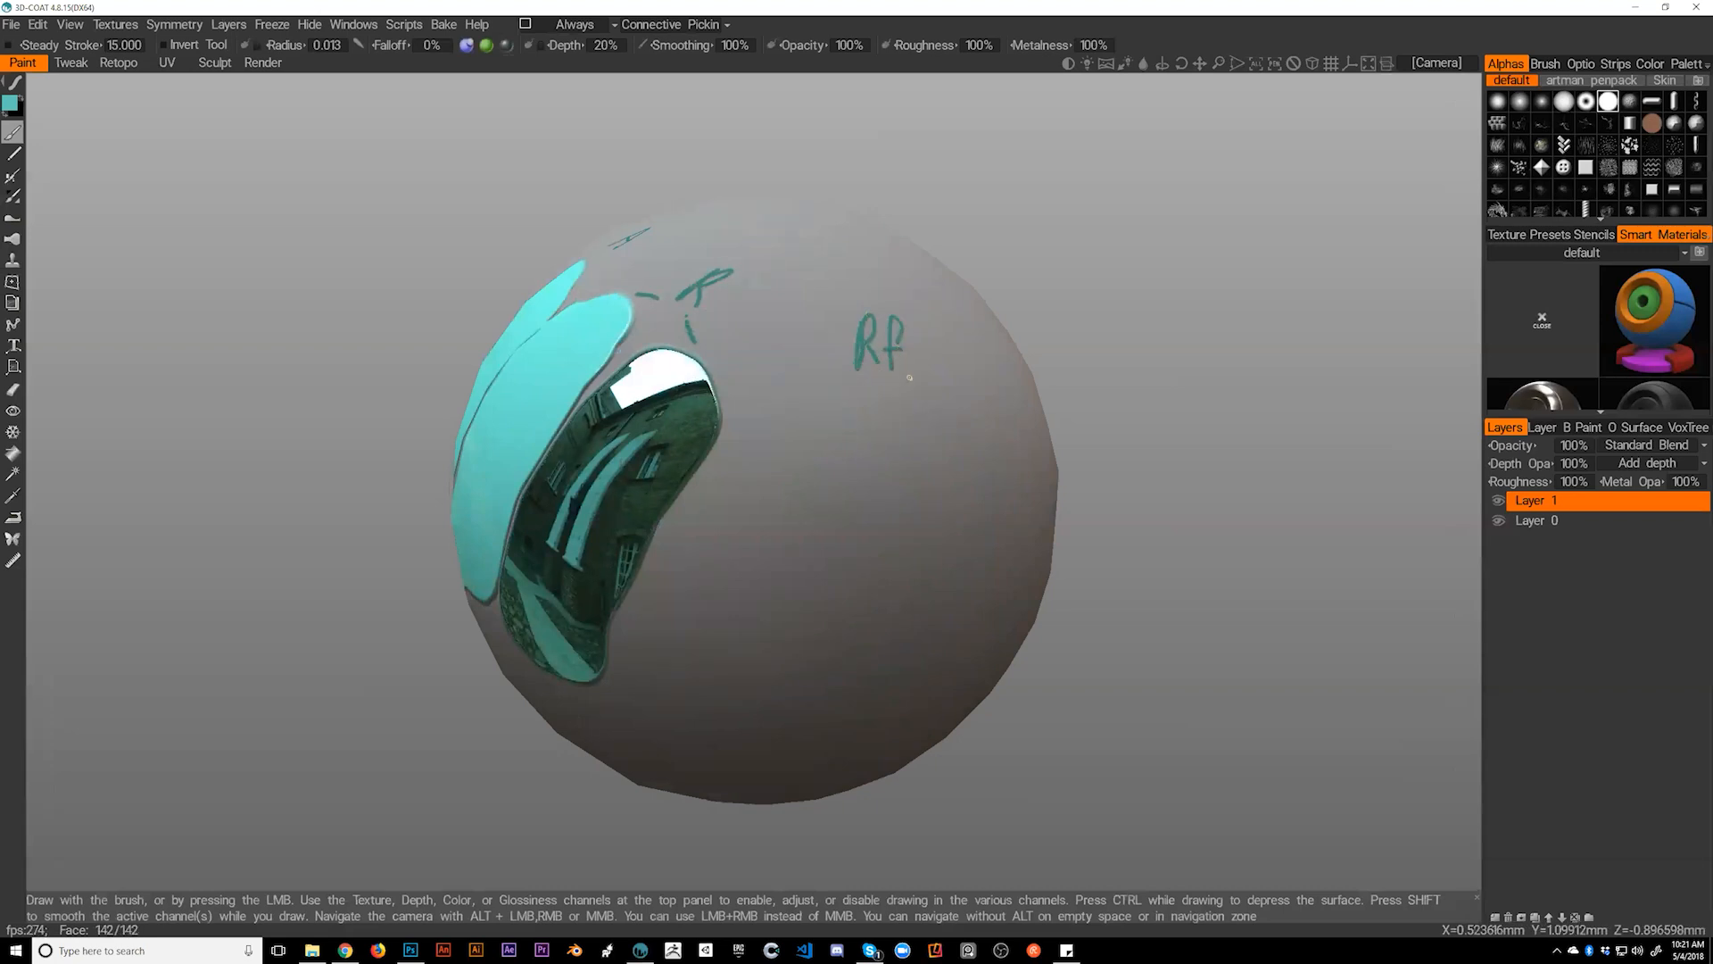
mouse_move(914, 418)
mouse_down()
mouse_move(925, 427)
mouse_move(858, 422)
mouse_move(868, 561)
mouse_move(906, 538)
mouse_move(868, 559)
mouse_move(900, 498)
mouse_move(944, 484)
mouse_up()
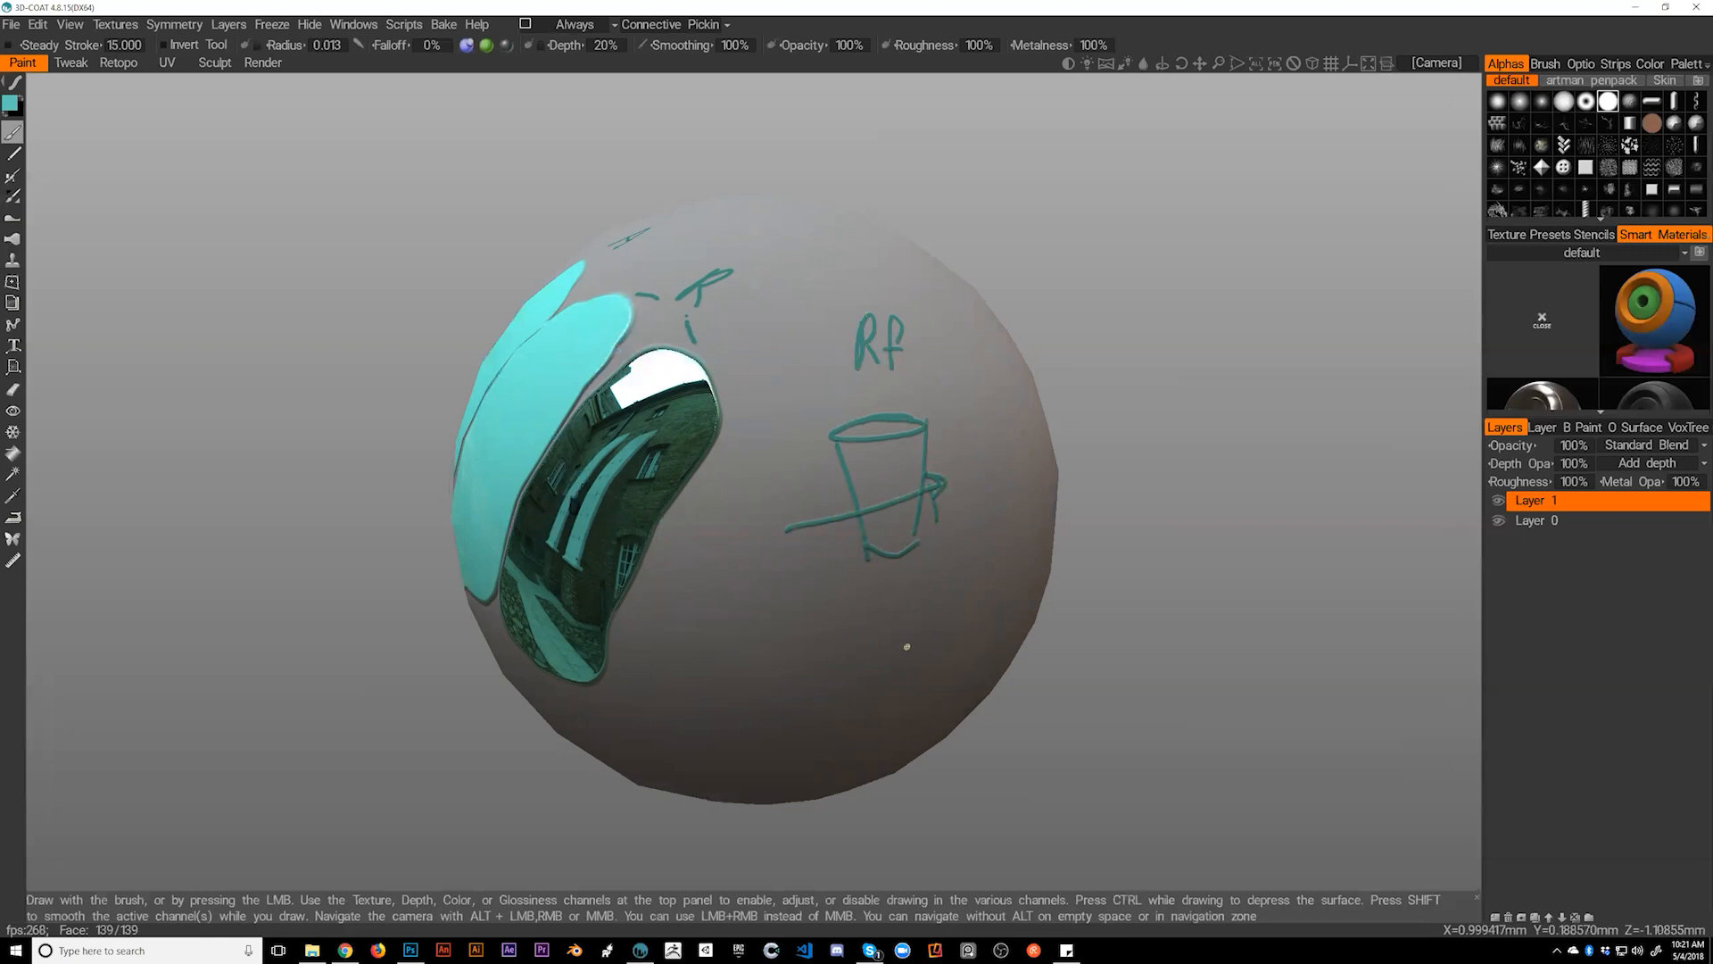
- Switch the brush to white with 0% roughness and radius 0.147, and paint a rounded metallic patch beside the dark green metallic stroke
mouse_move(812, 581)
mouse_down()
mouse_move(849, 597)
mouse_move(719, 604)
mouse_move(814, 567)
mouse_move(901, 571)
mouse_move(922, 545)
mouse_move(887, 560)
mouse_move(891, 581)
mouse_move(865, 486)
mouse_move(968, 486)
mouse_move(848, 526)
mouse_move(898, 533)
mouse_move(863, 492)
mouse_move(960, 419)
mouse_up()
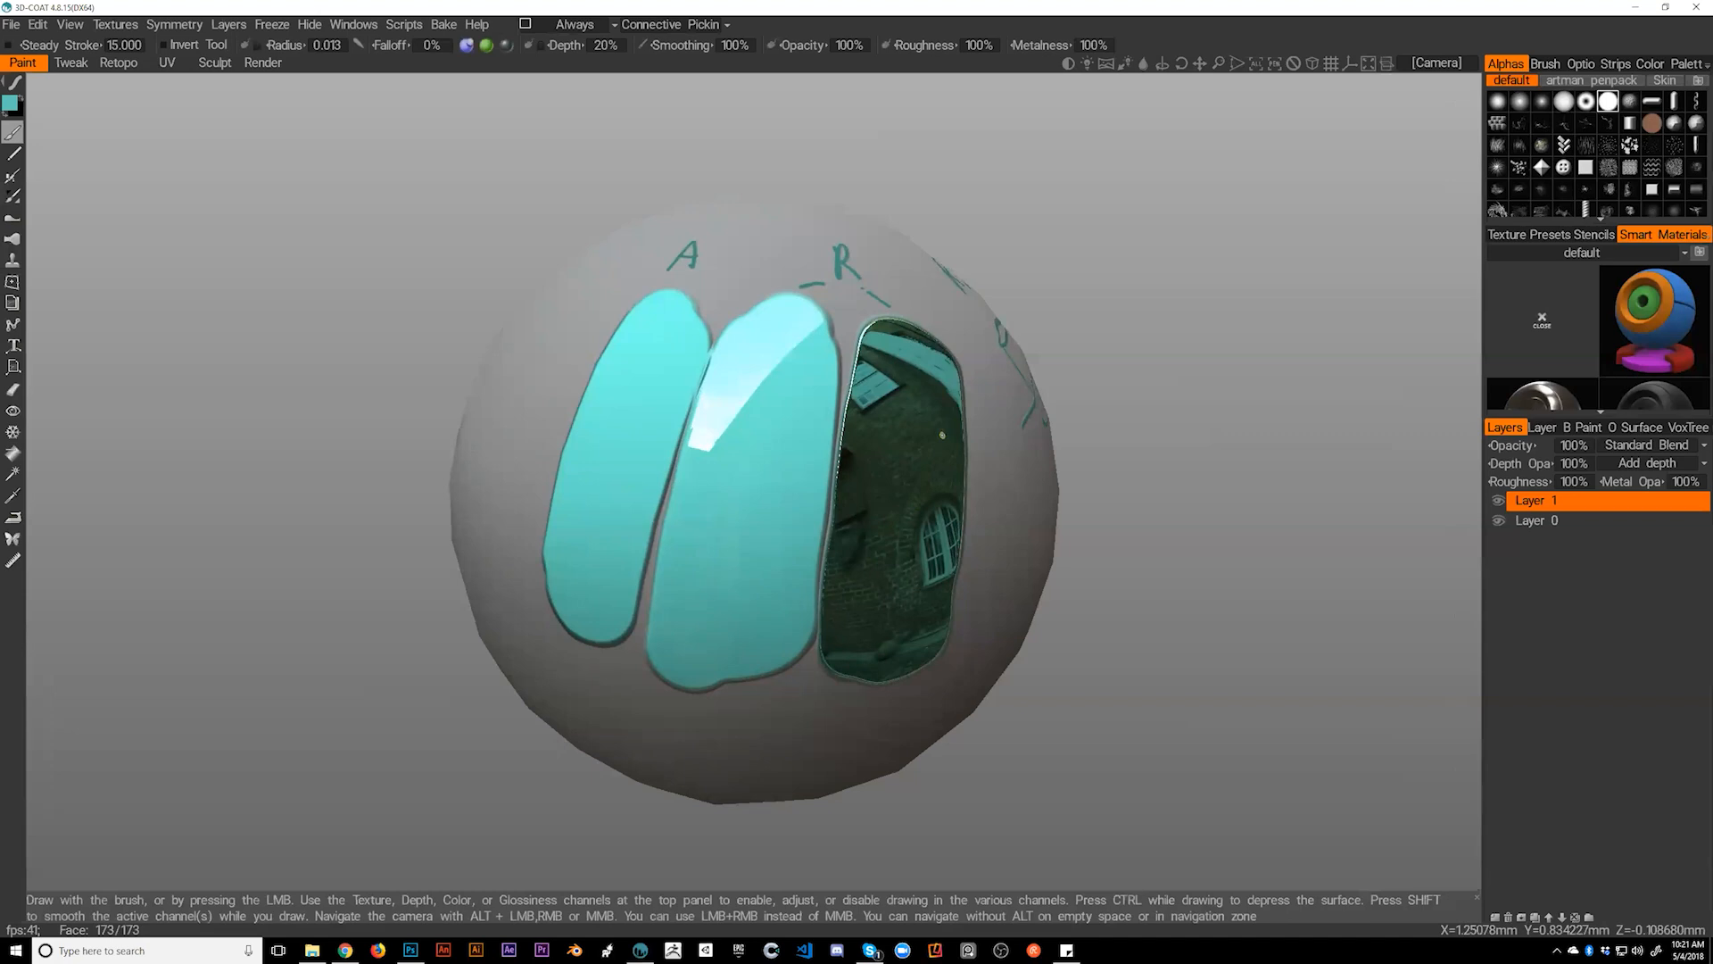
mouse_move(755, 634)
mouse_down()
mouse_move(849, 703)
mouse_move(912, 714)
mouse_up()
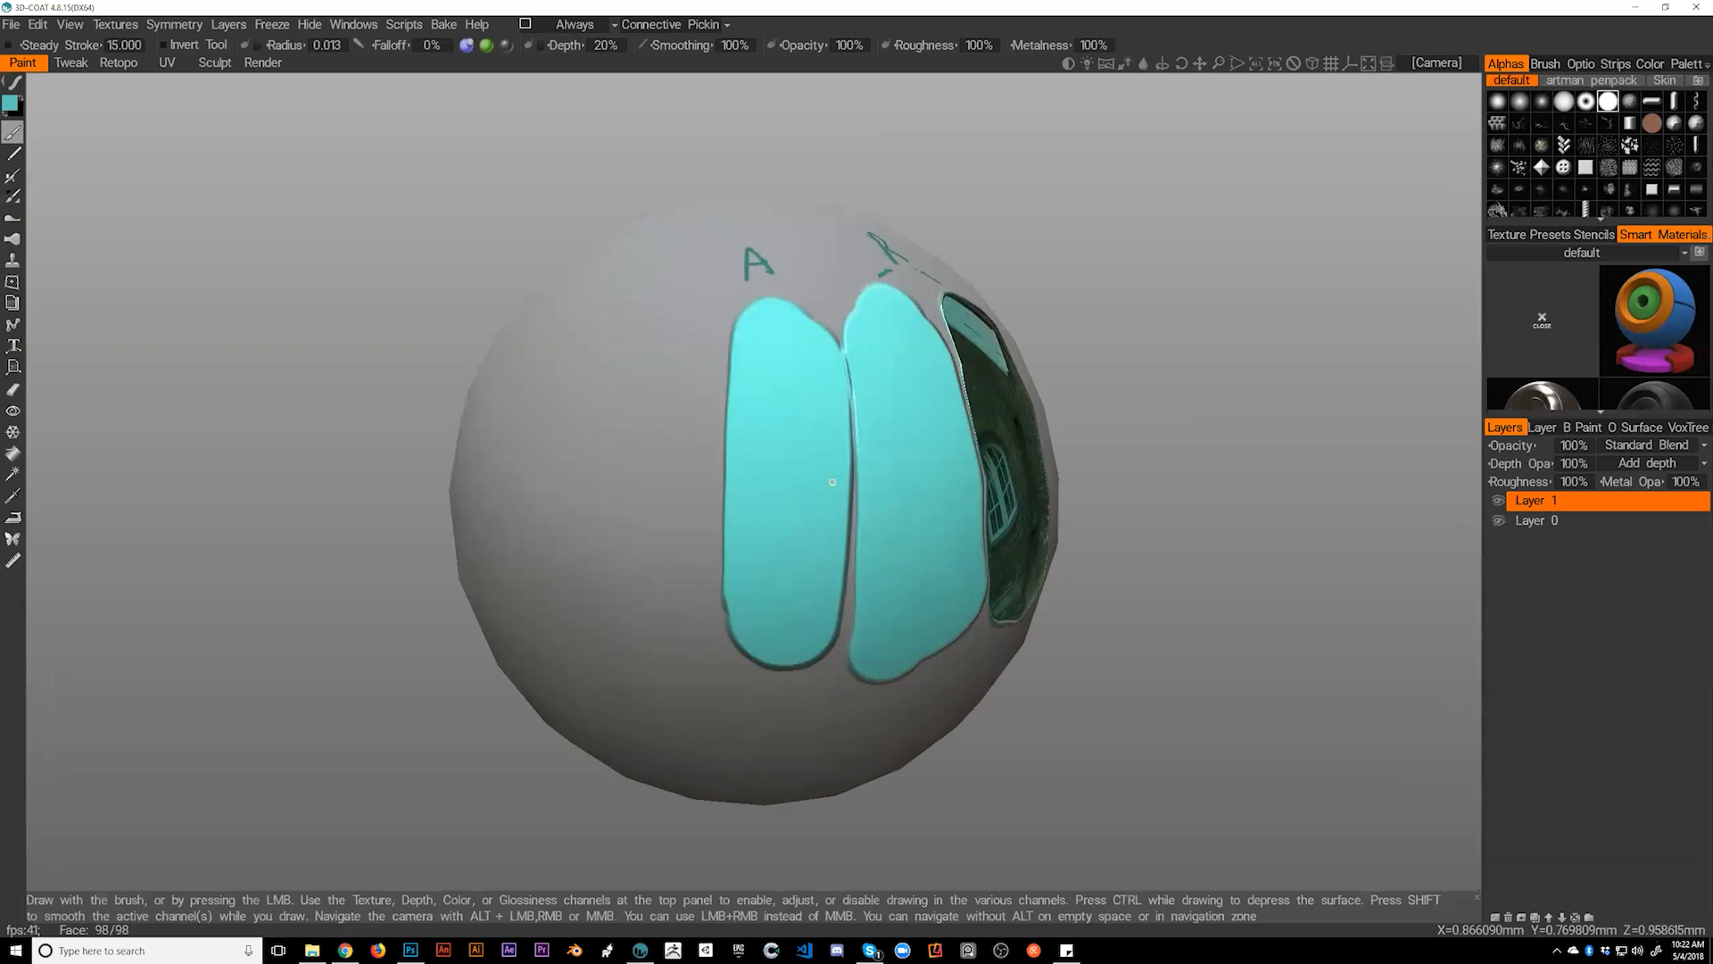
drag(832, 482, 953, 434)
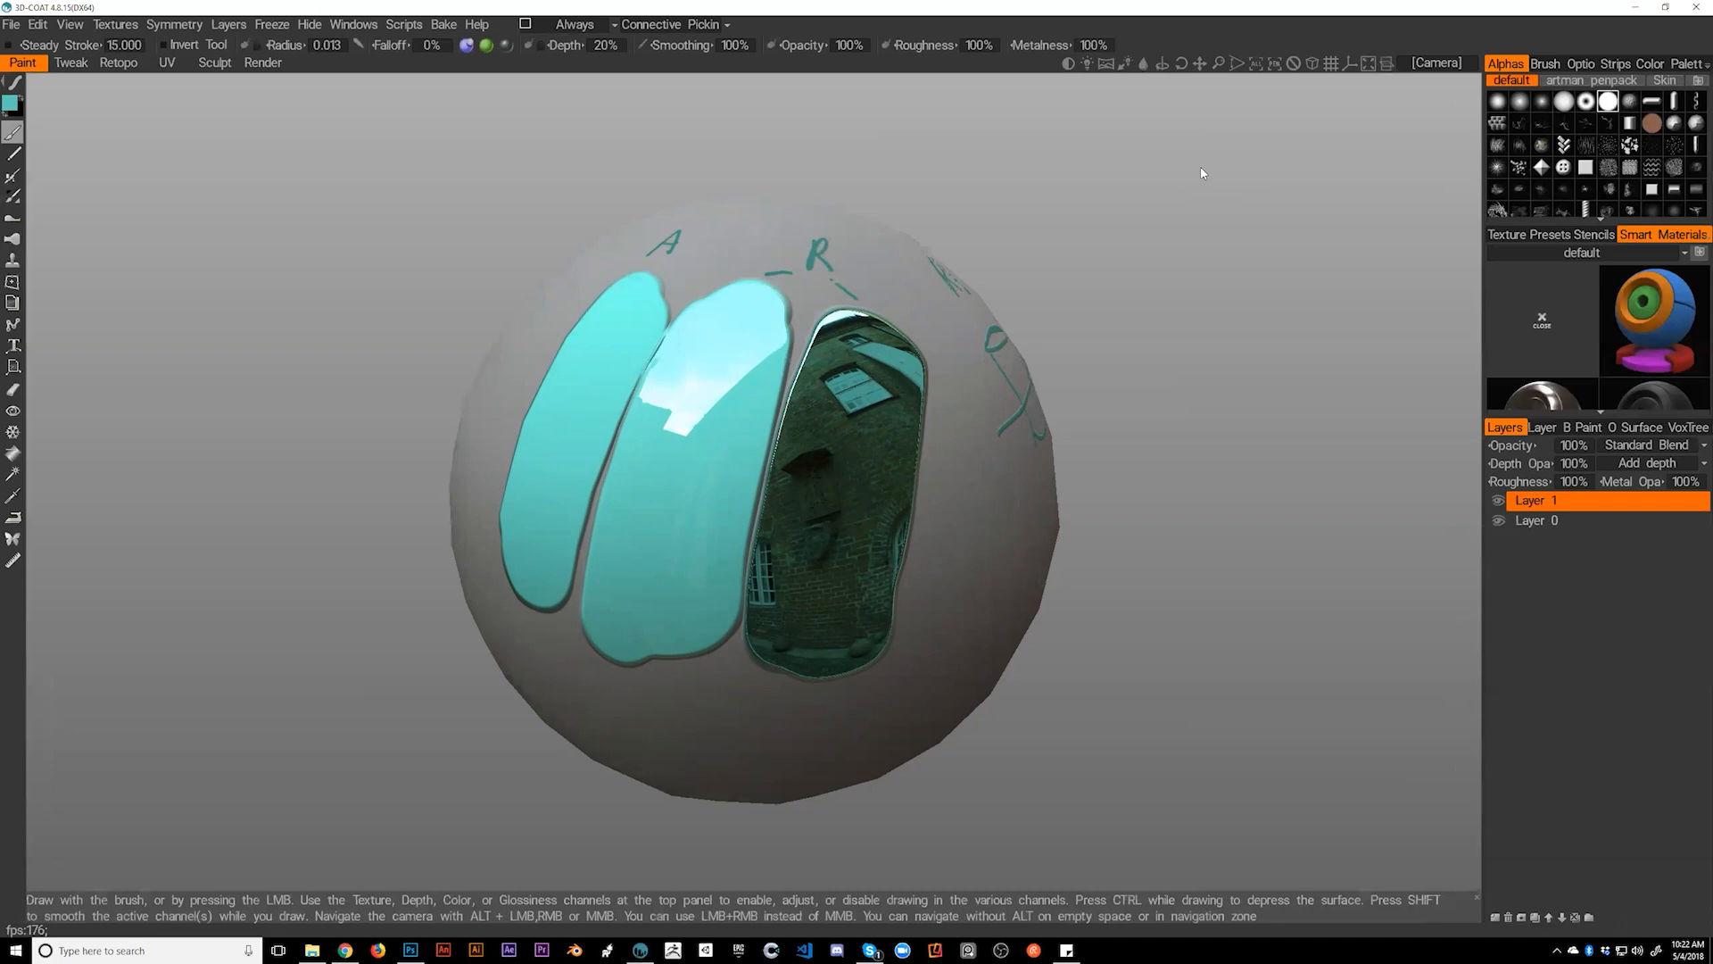
drag(939, 453, 754, 376)
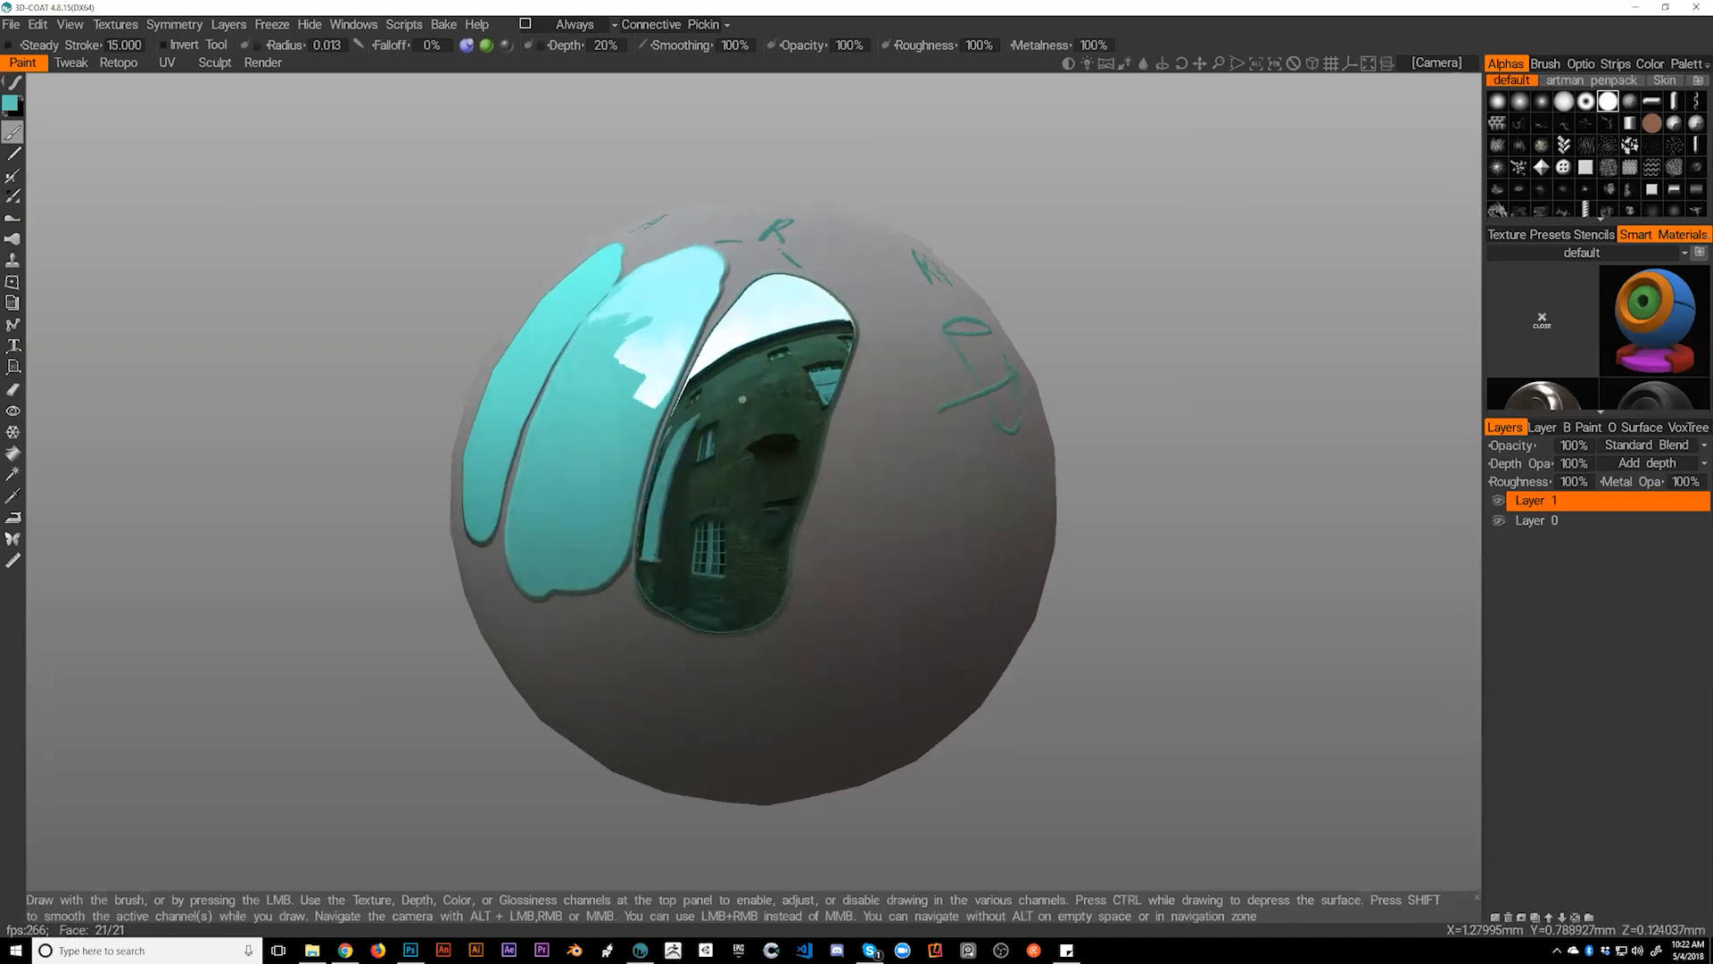
right_click(797, 431)
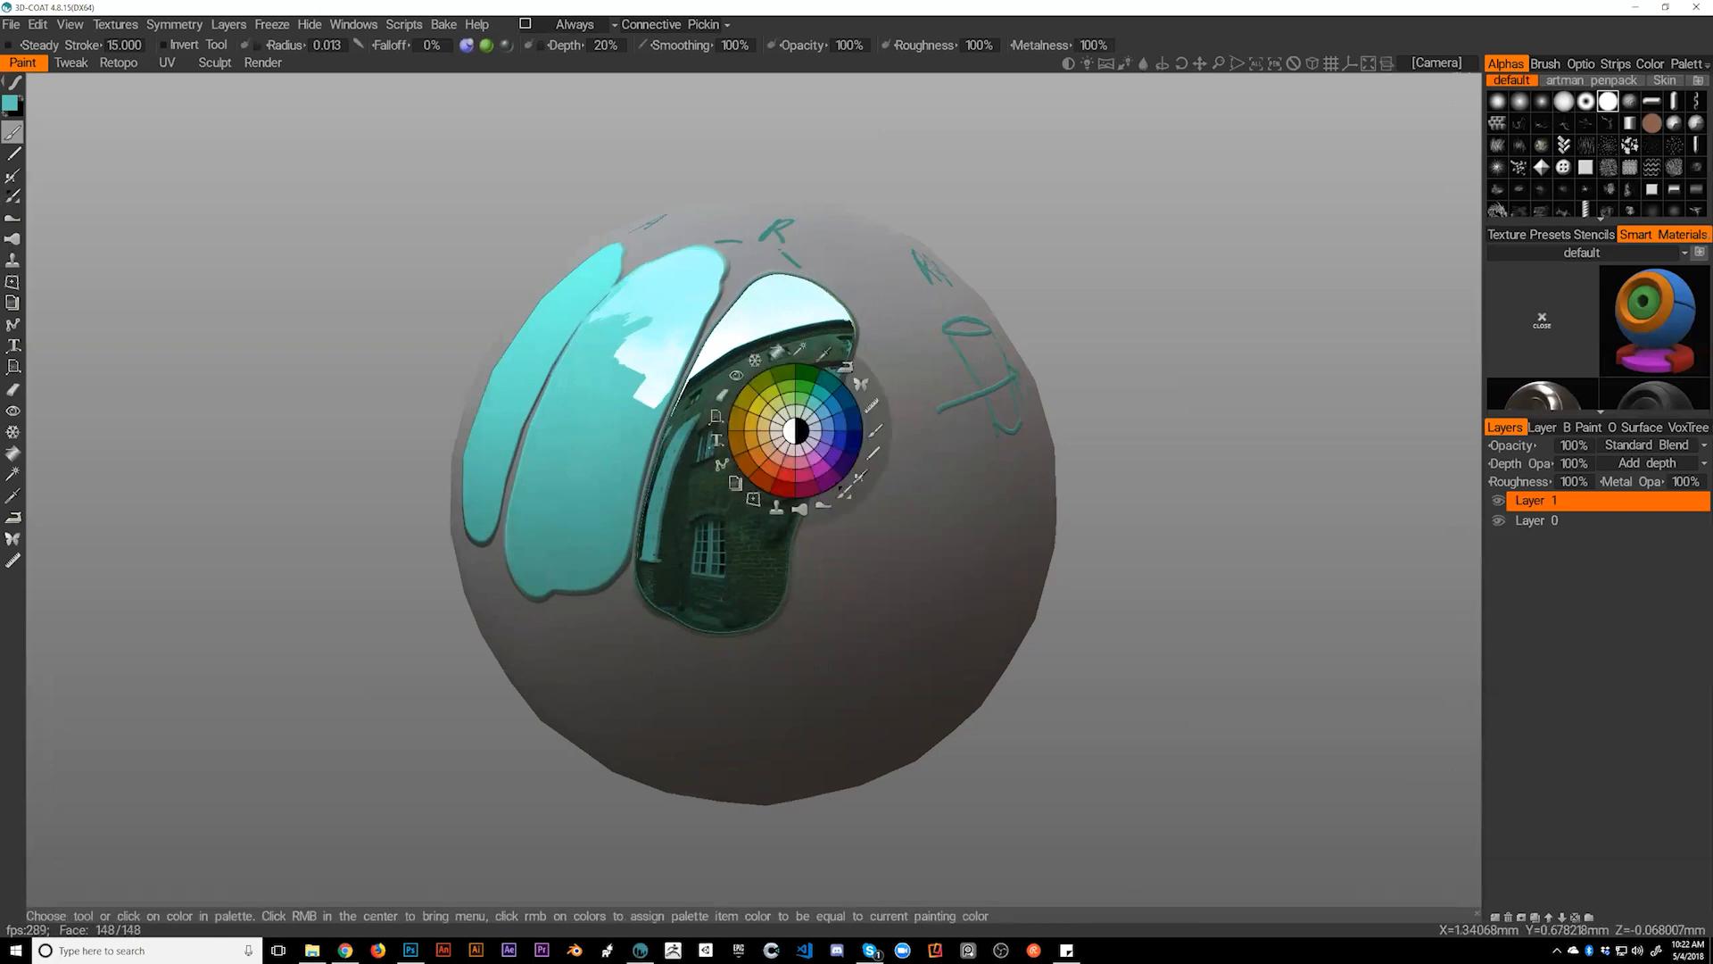
click(791, 432)
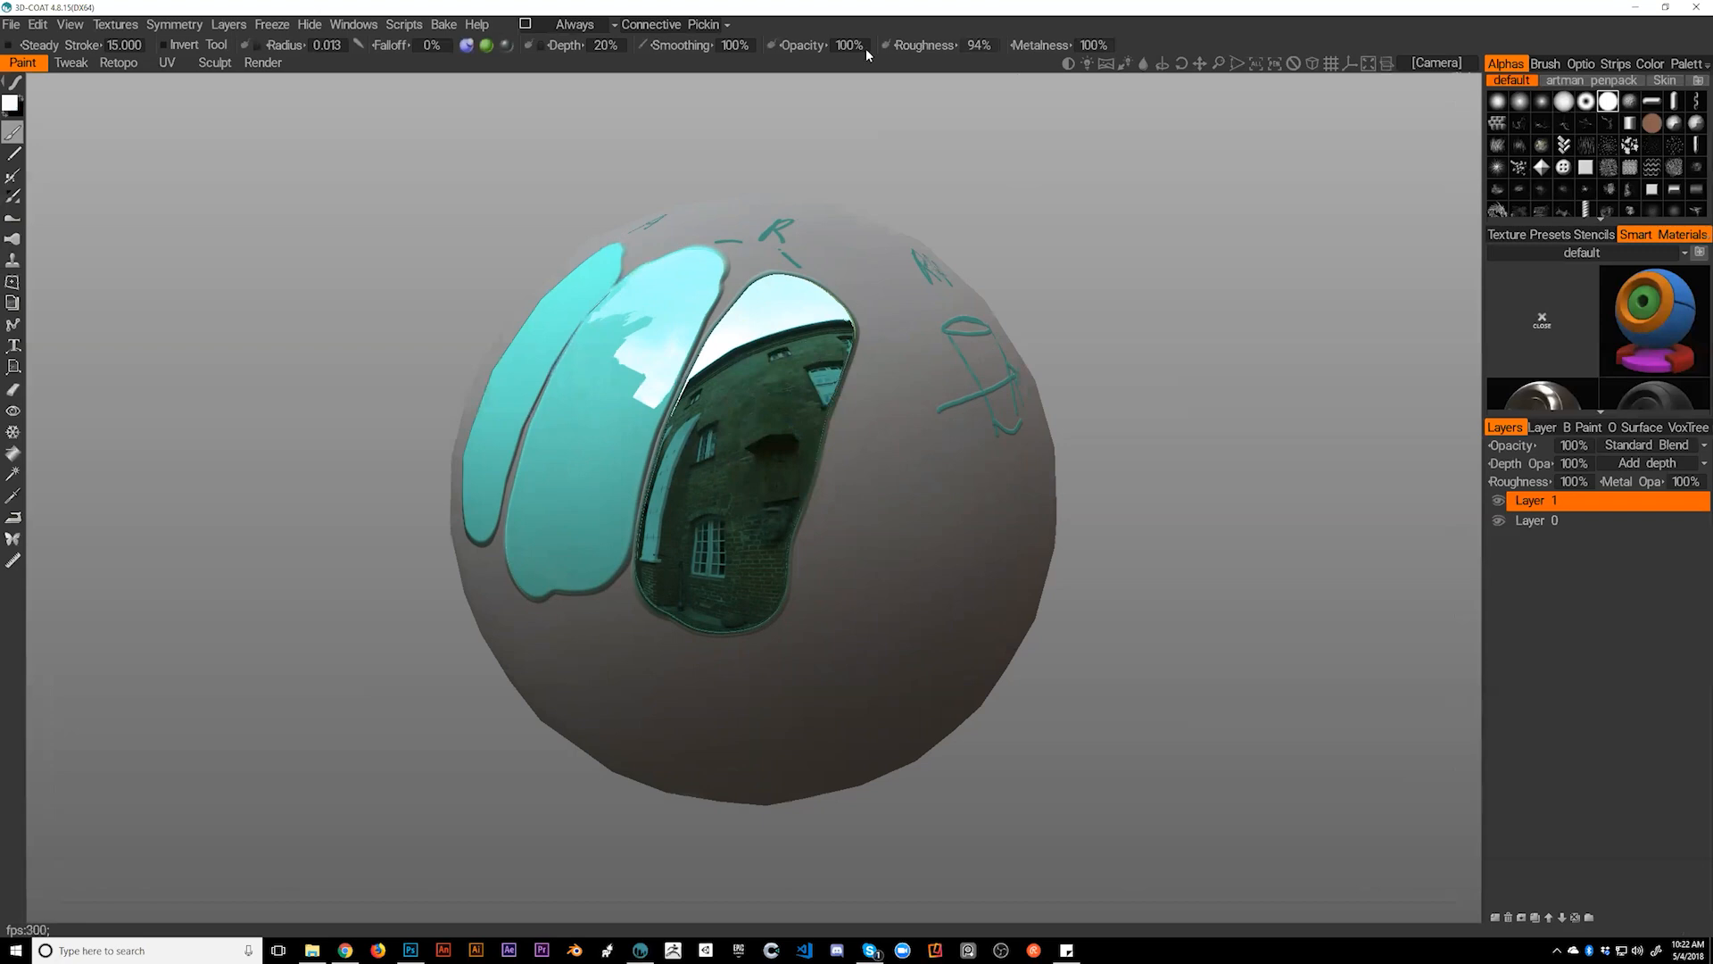
drag(857, 494, 844, 576)
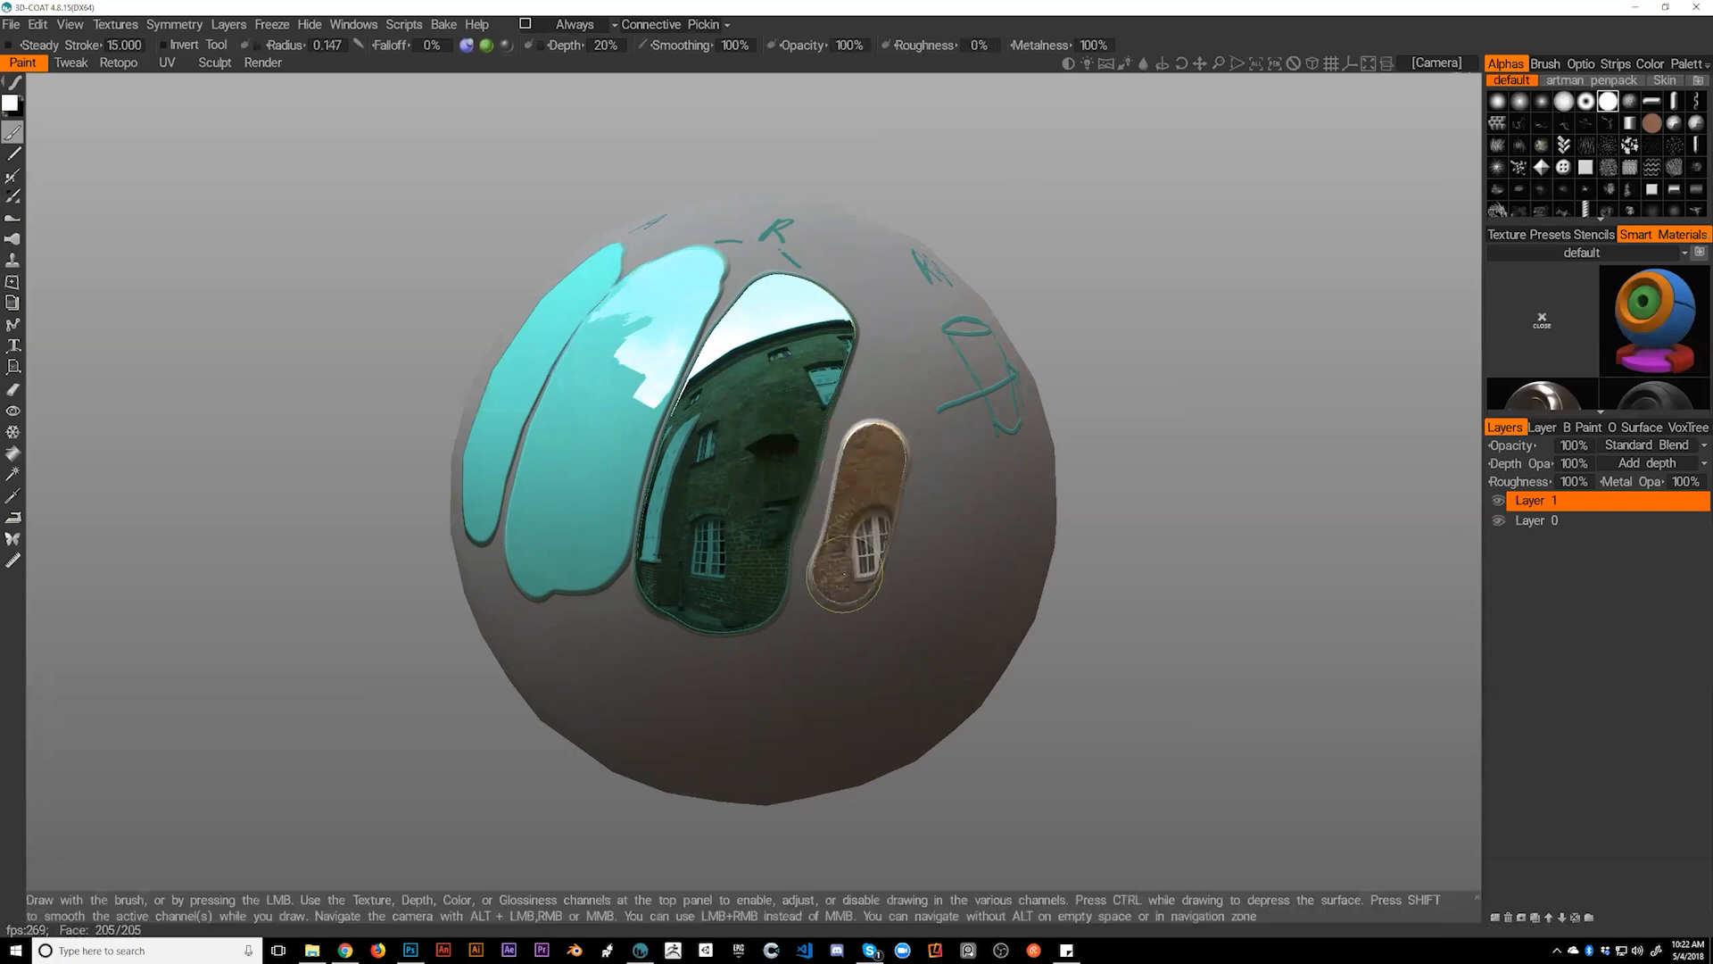
mouse_move(1153, 610)
mouse_down()
mouse_move(1074, 586)
mouse_move(1138, 607)
mouse_move(1116, 596)
mouse_up()
key(ctrl+z)
mouse_move(839, 459)
mouse_down()
mouse_move(794, 546)
mouse_move(905, 597)
mouse_move(878, 463)
mouse_move(906, 487)
mouse_move(885, 479)
mouse_move(855, 501)
mouse_move(837, 471)
mouse_move(868, 478)
mouse_move(809, 619)
mouse_move(829, 486)
mouse_move(933, 568)
mouse_move(873, 641)
mouse_move(924, 524)
mouse_up()
mouse_move(1151, 571)
mouse_down()
mouse_move(1175, 421)
mouse_move(1274, 490)
mouse_move(1064, 543)
mouse_move(1213, 505)
mouse_move(1164, 569)
mouse_move(1146, 553)
mouse_up()
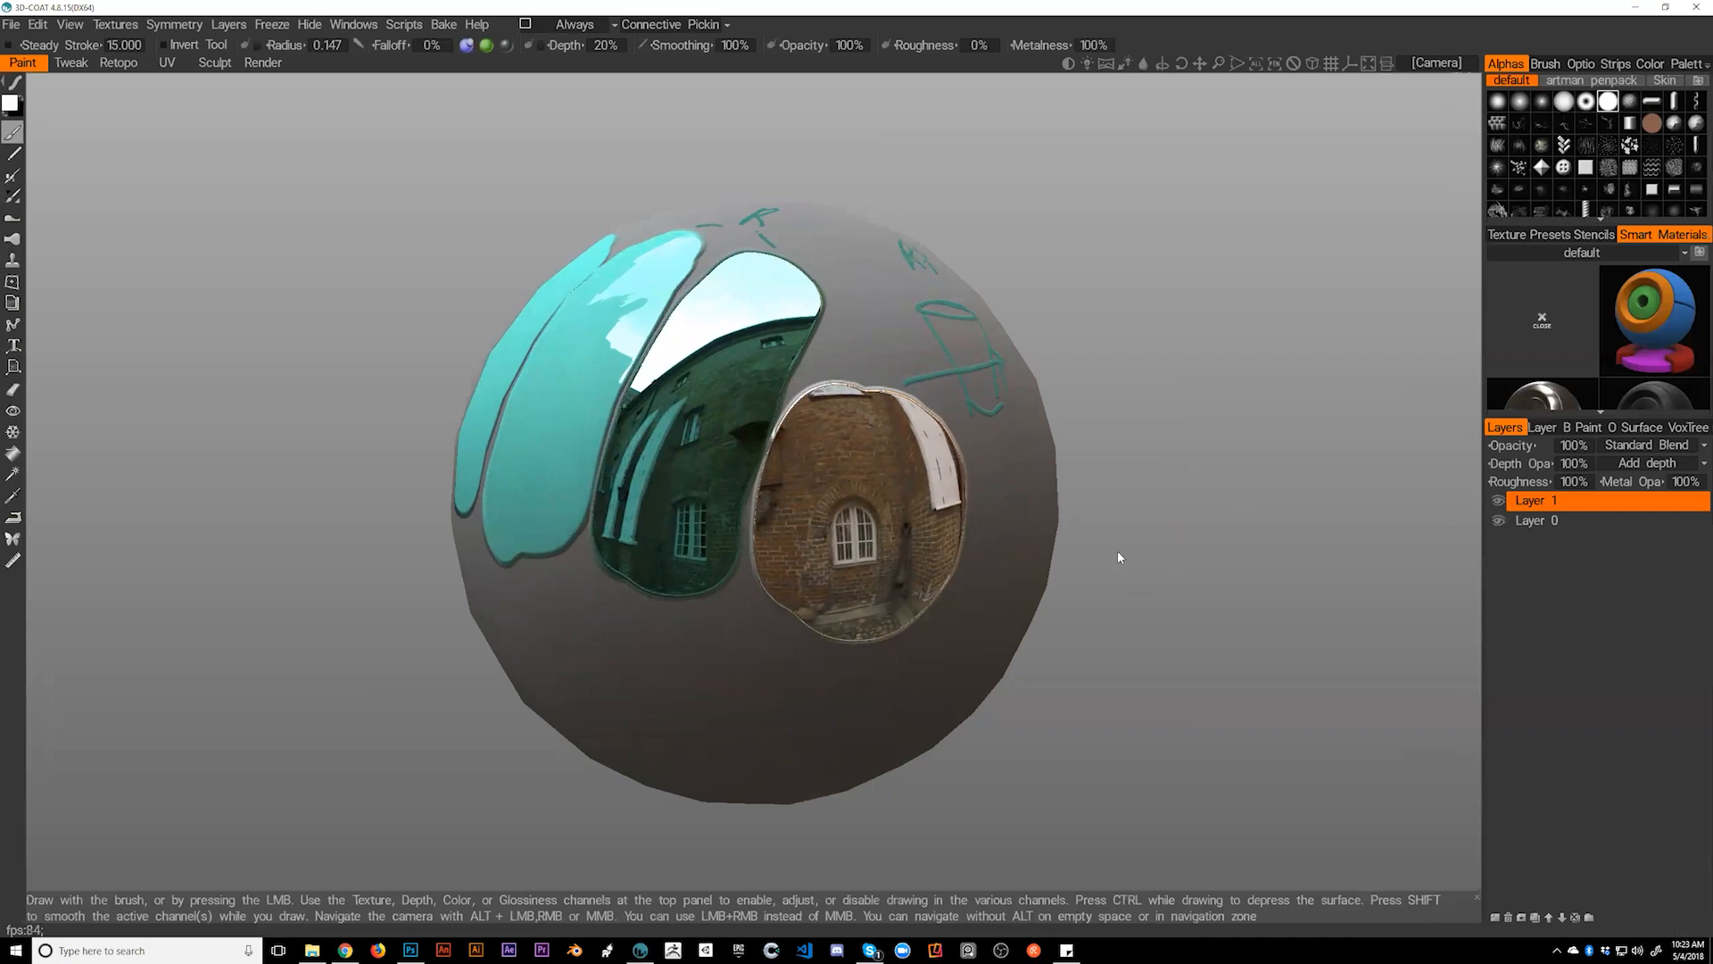
mouse_move(1110, 533)
mouse_down()
mouse_move(747, 439)
mouse_move(864, 500)
mouse_move(797, 479)
mouse_move(842, 370)
mouse_up()
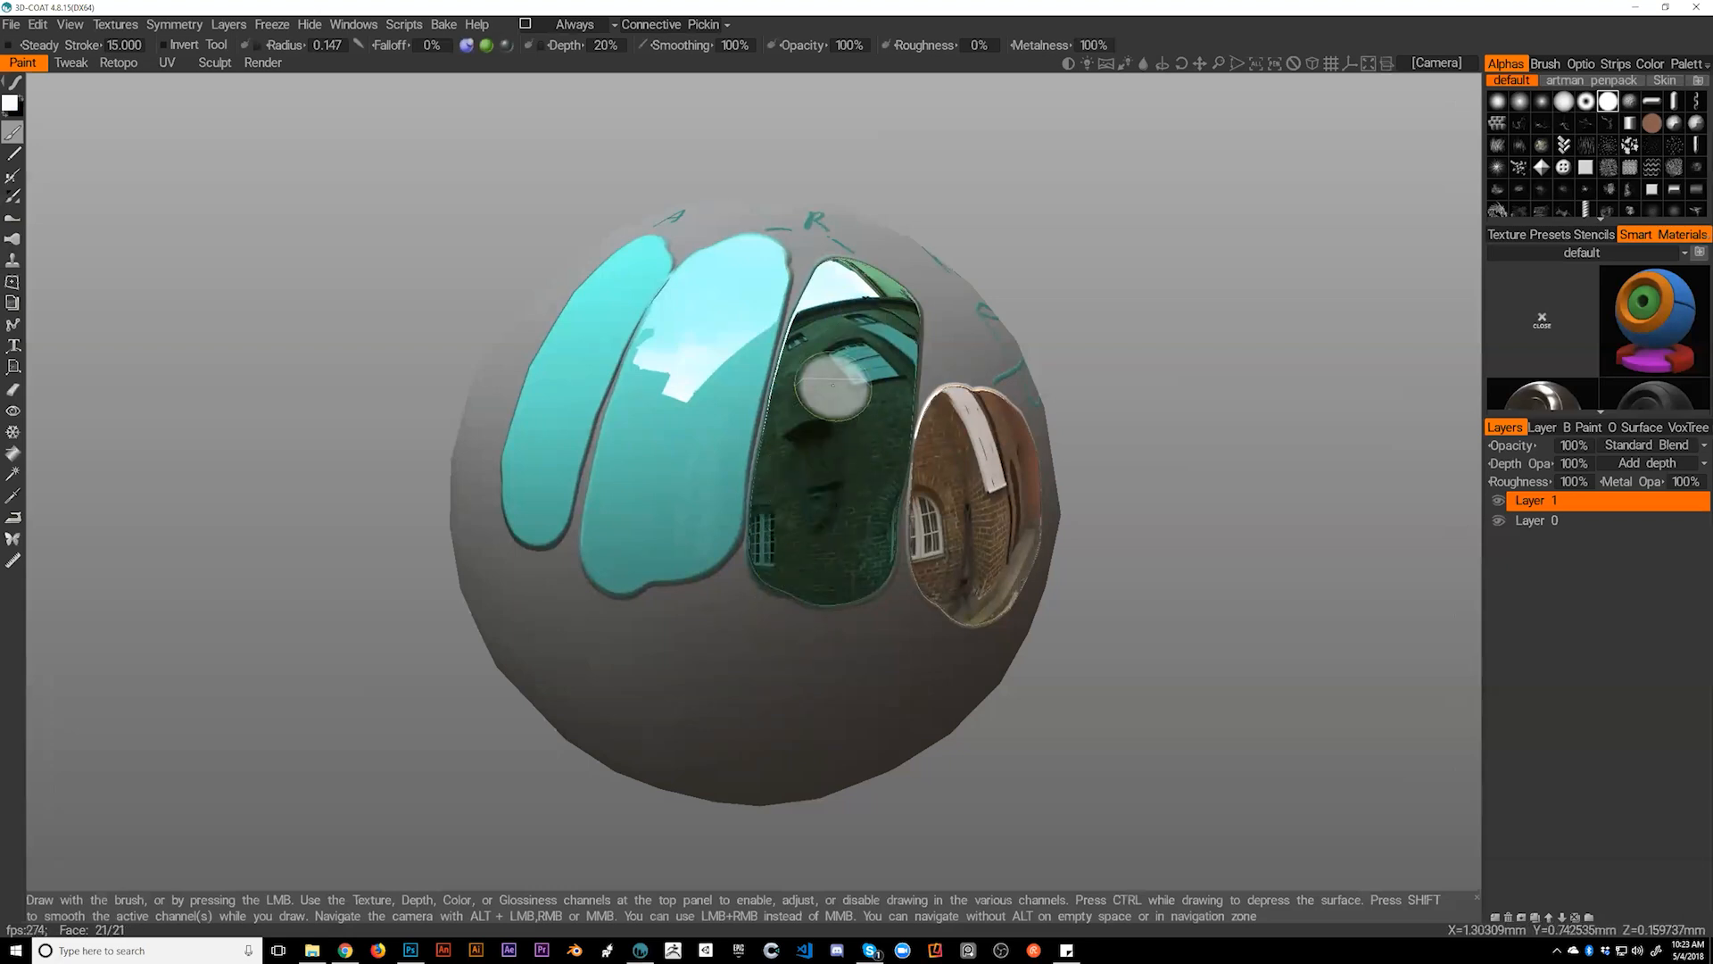
mouse_move(894, 555)
mouse_down()
mouse_move(796, 564)
mouse_move(764, 539)
mouse_move(825, 569)
mouse_move(877, 563)
mouse_move(845, 567)
mouse_up()
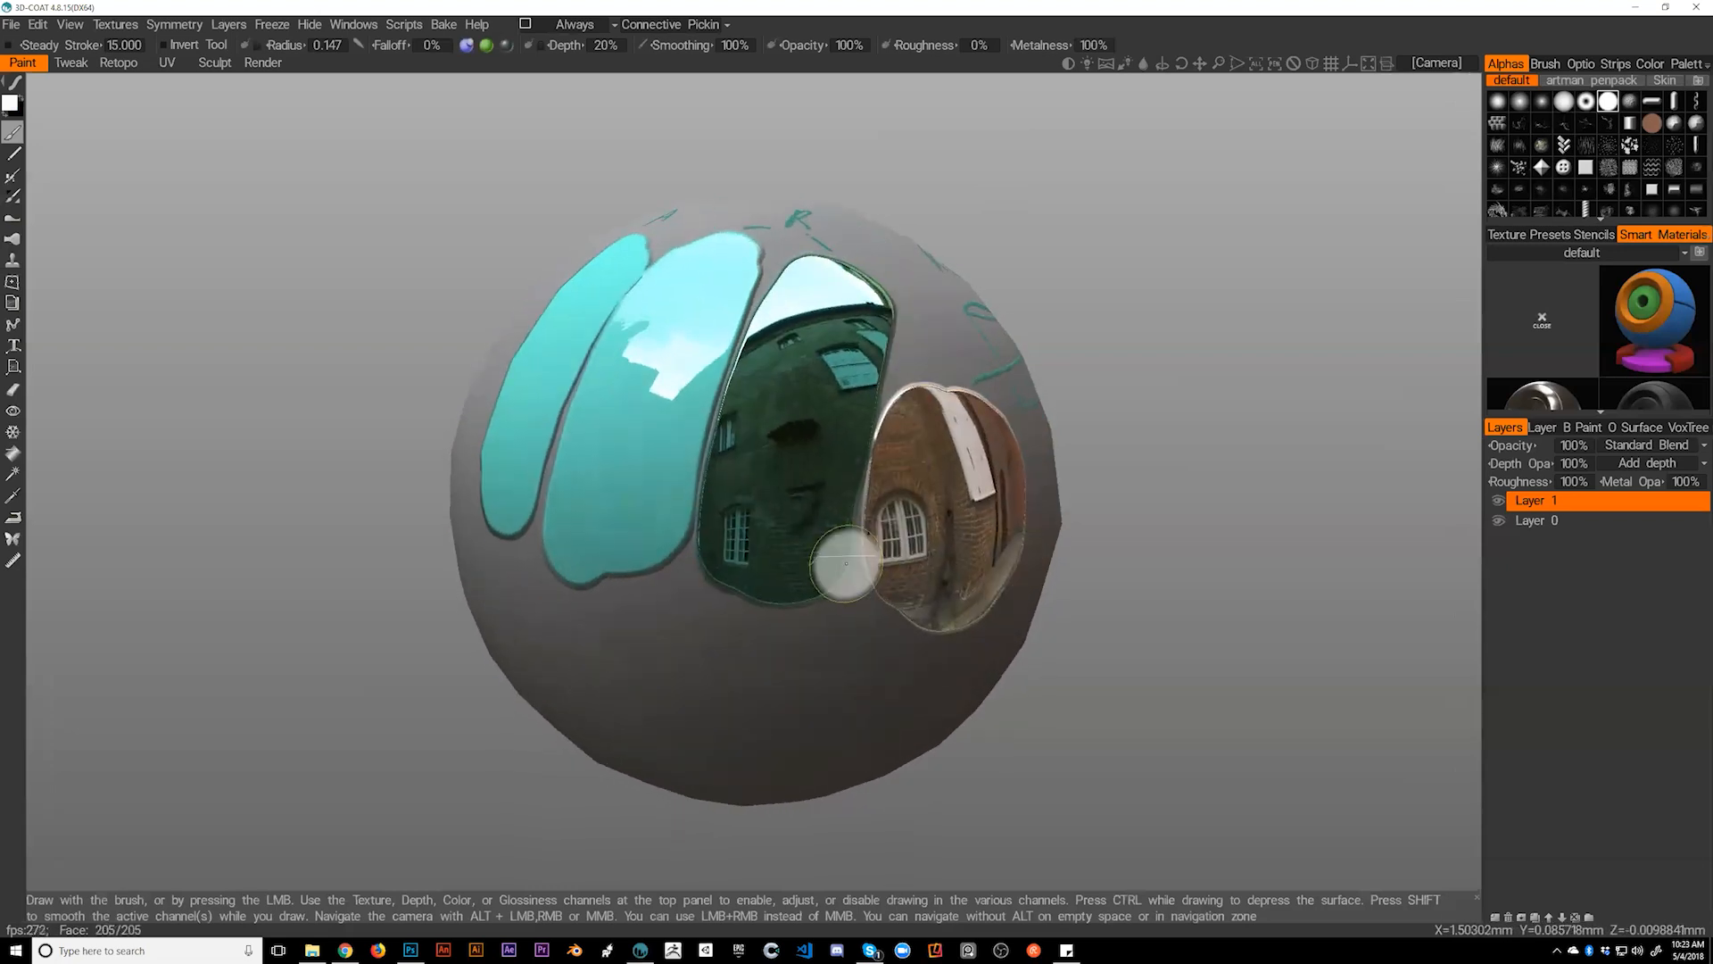
- Quit 3D-Coat without saving the scene changes
key(alt+Tab)
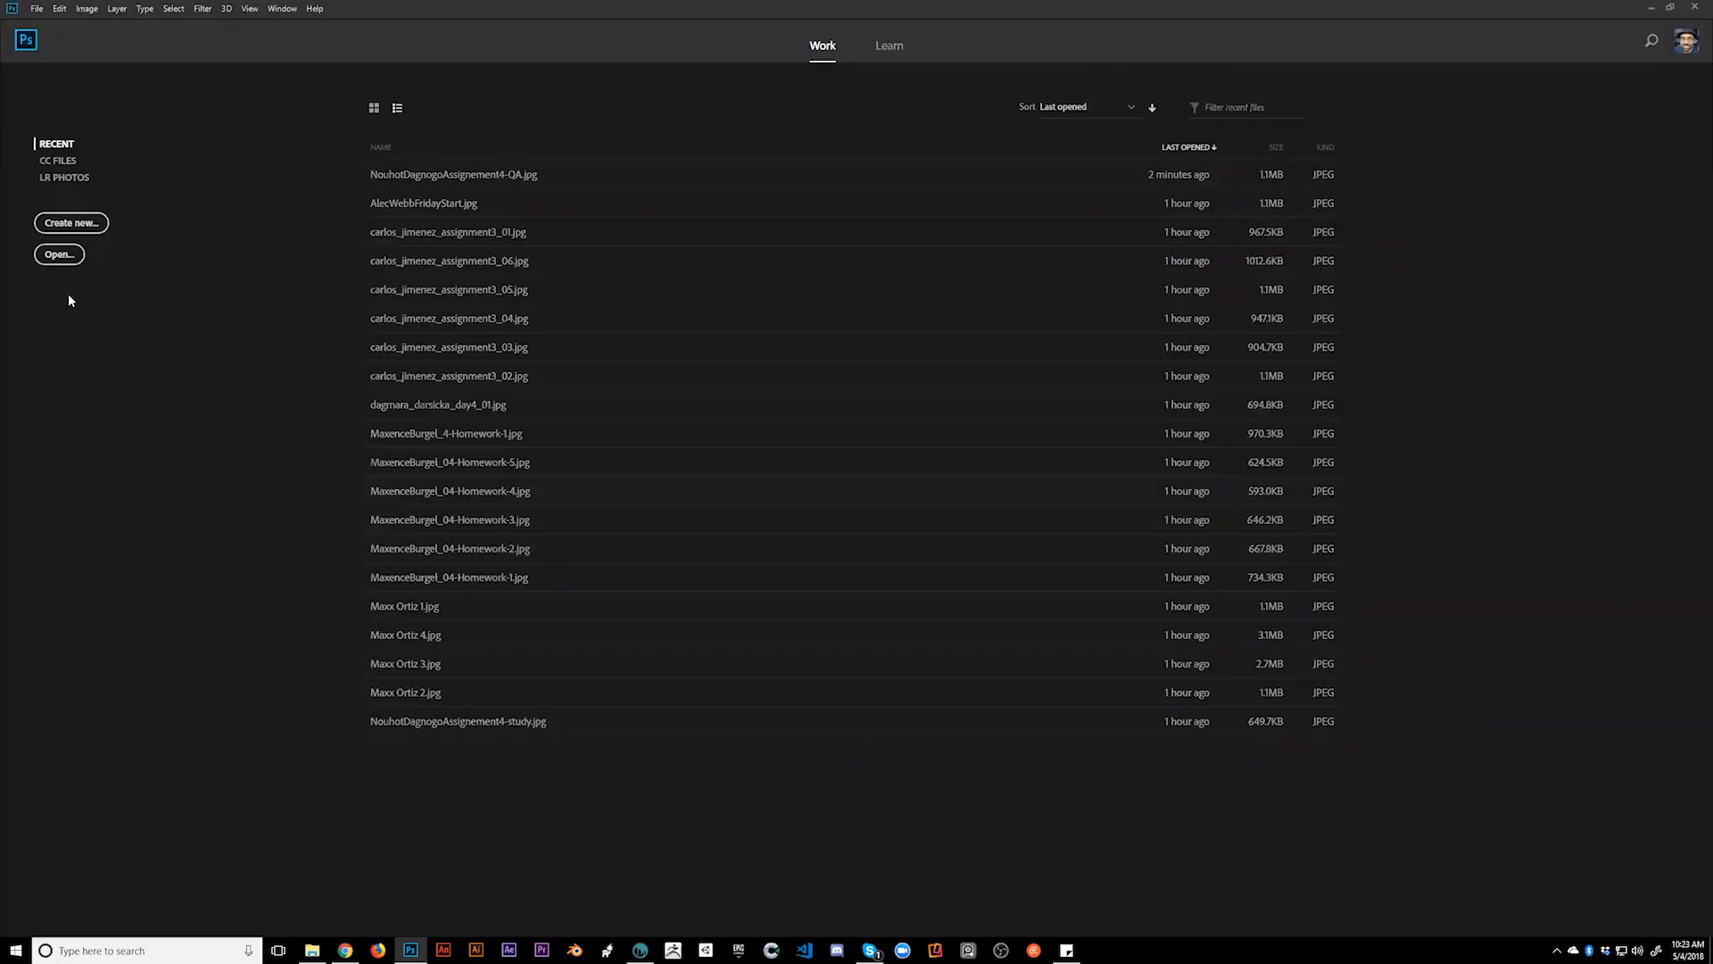
key(alt+Tab)
click(1697, 7)
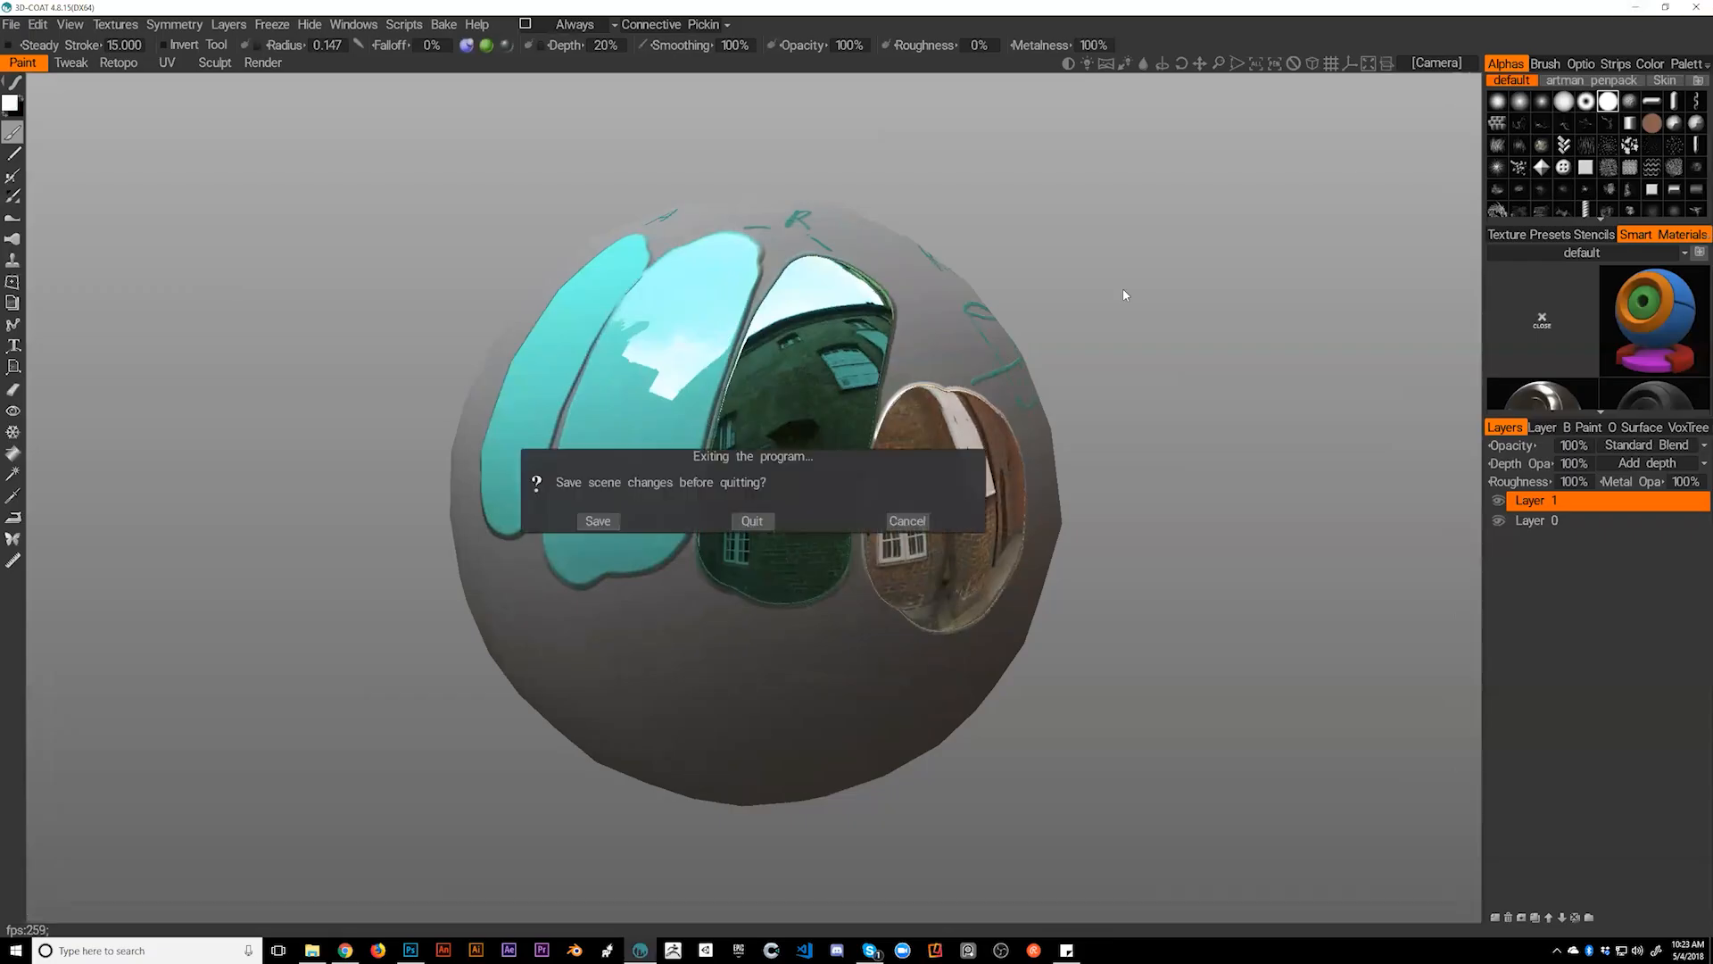
click(752, 521)
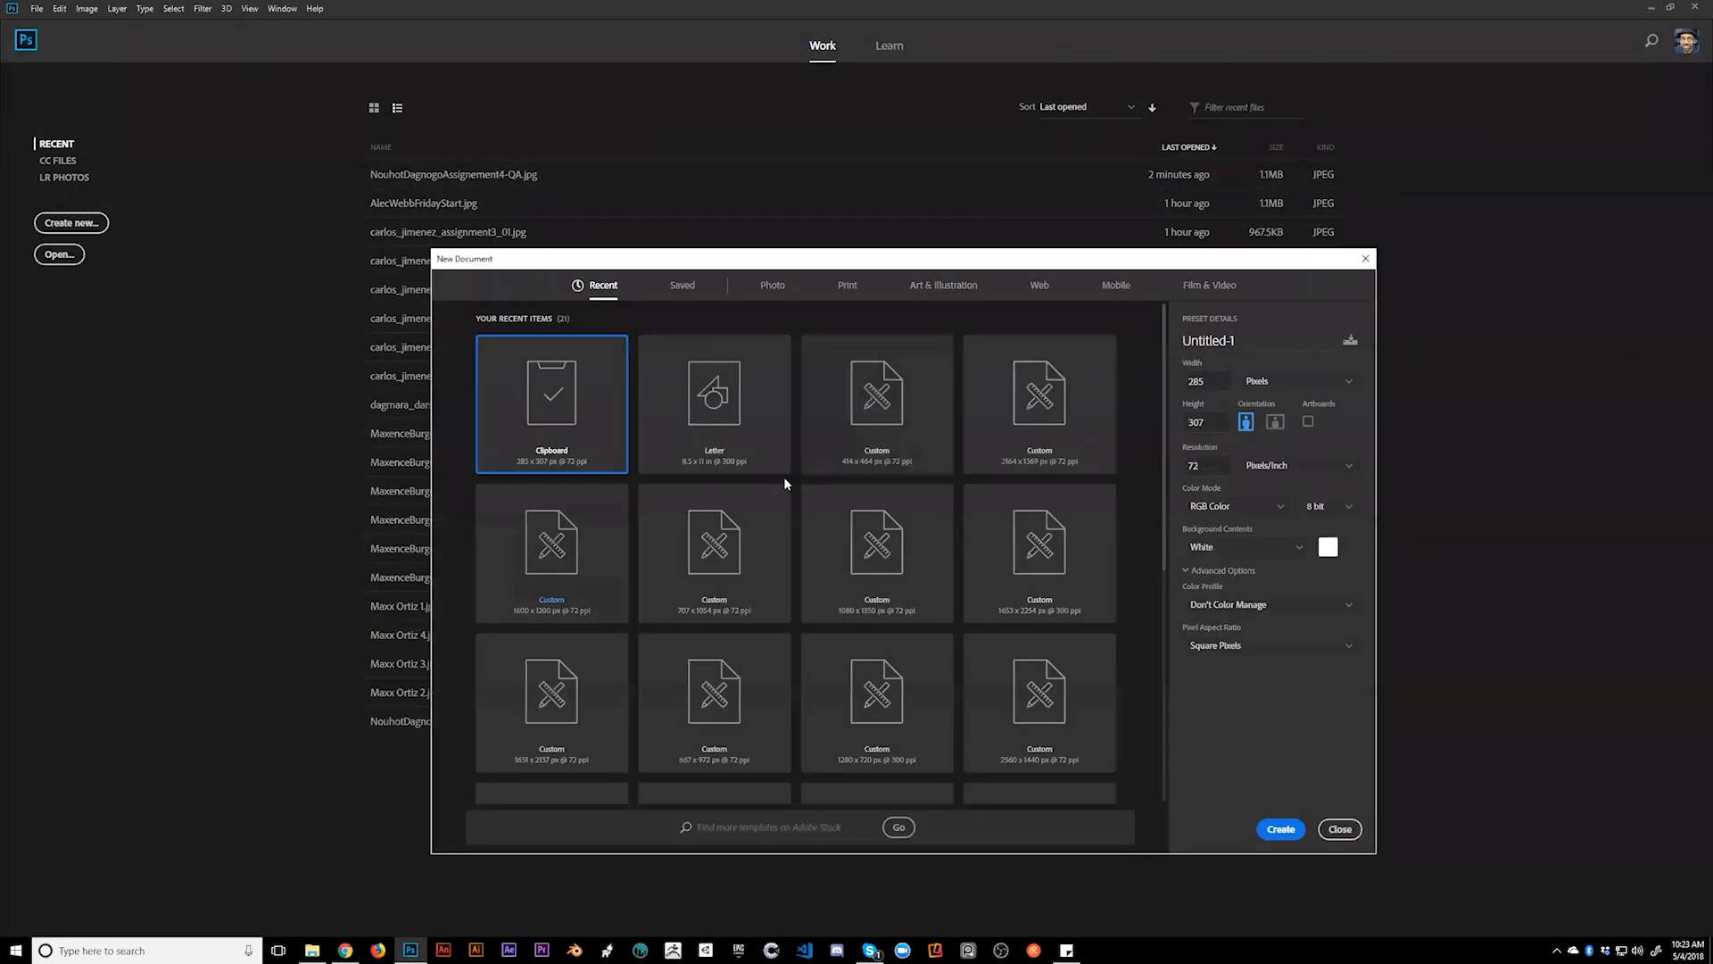
- In Photoshop, create a new Letter document of 8.5 x 11 in at 300 ppi, reset the default colours and enlarge the brush
click(1282, 827)
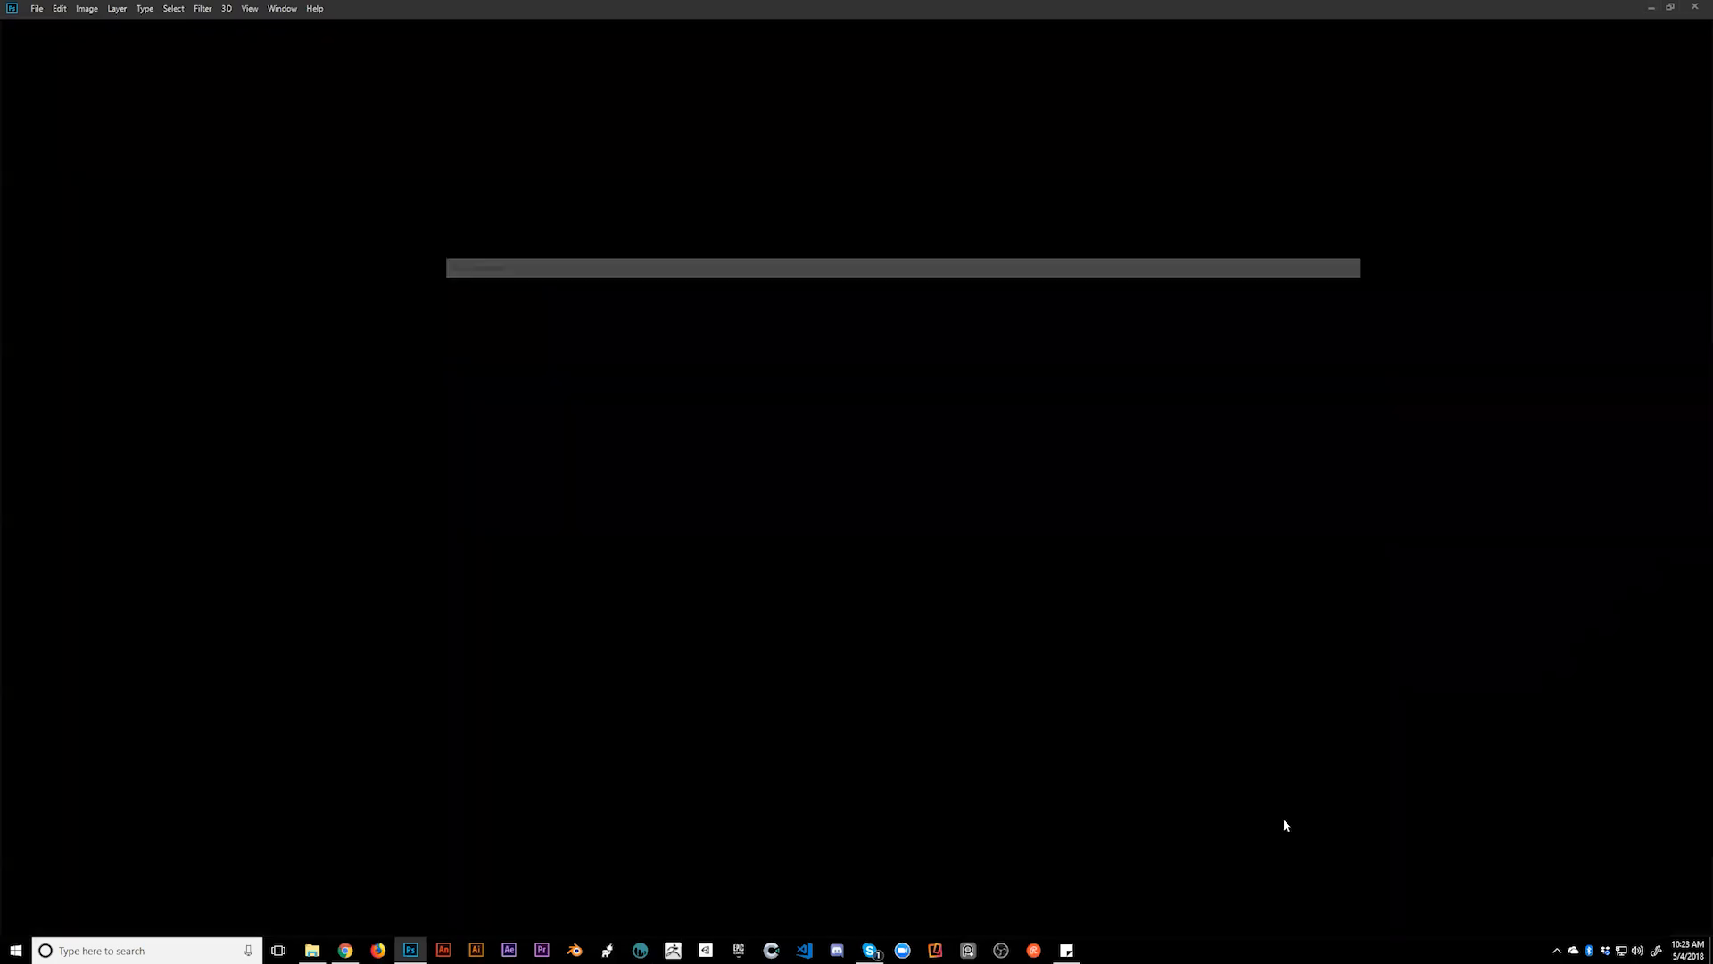
key(d)
key(bracketright)
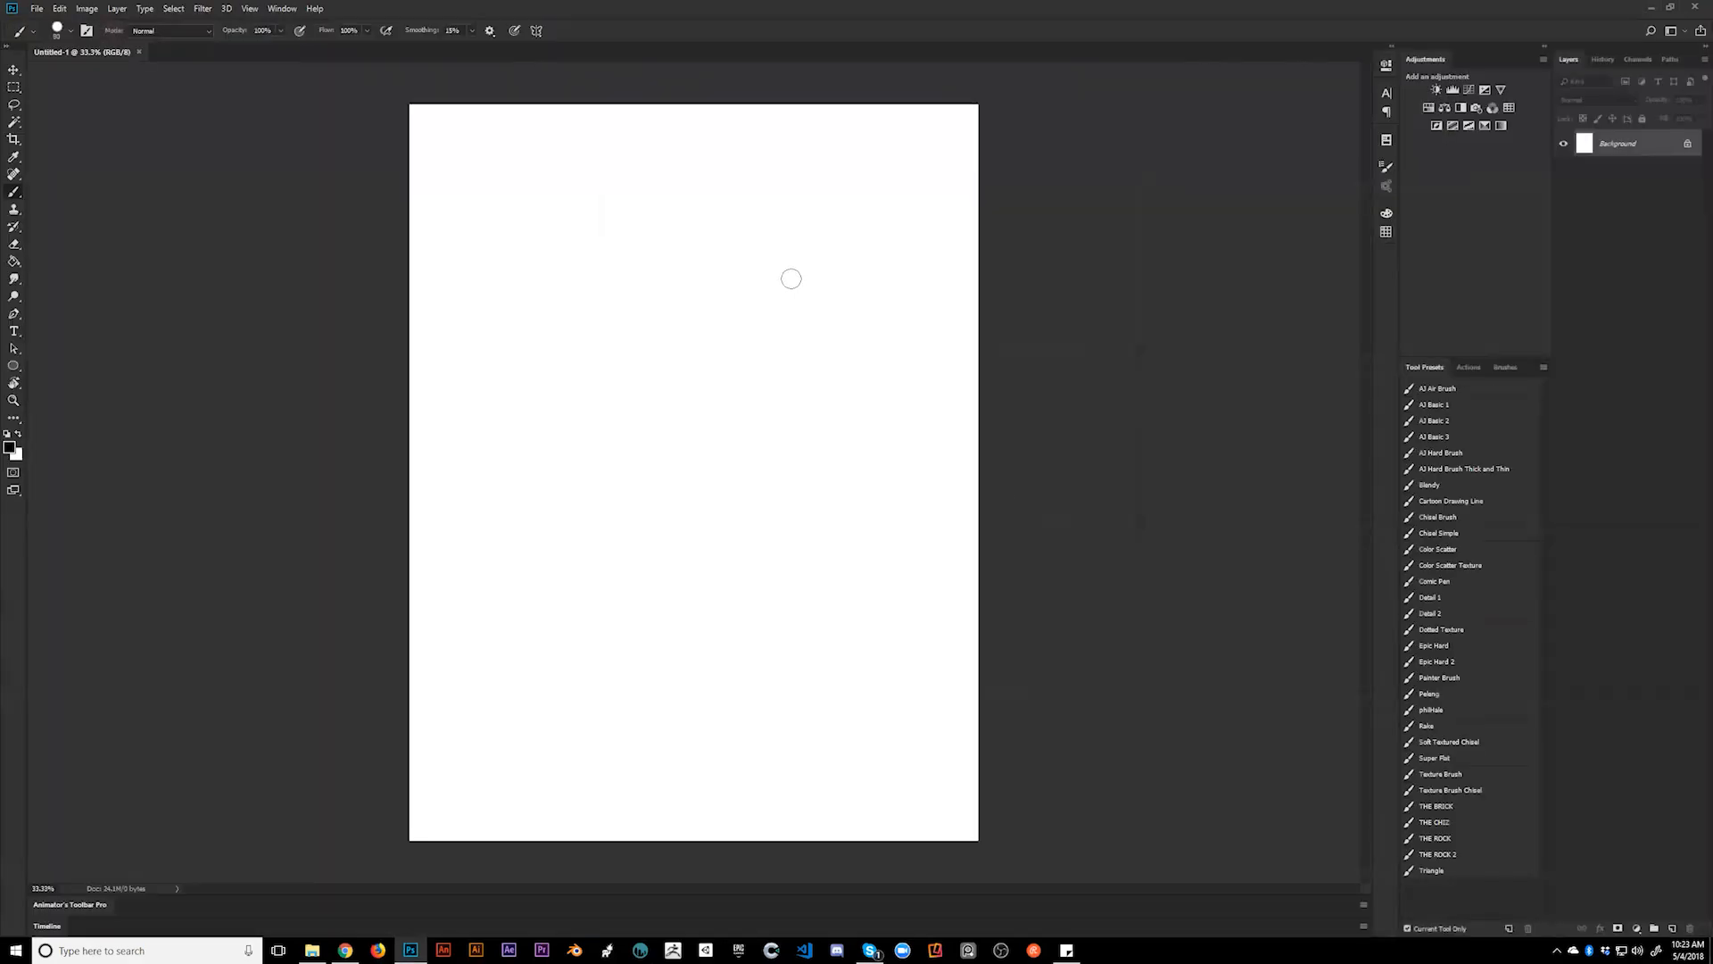
- Switch to Chrome and search Google Images for "chainmail" in a new tab
key(alt+Tab)
key(alt+Tab)
key(alt+Tab)
key(alt+Tab)
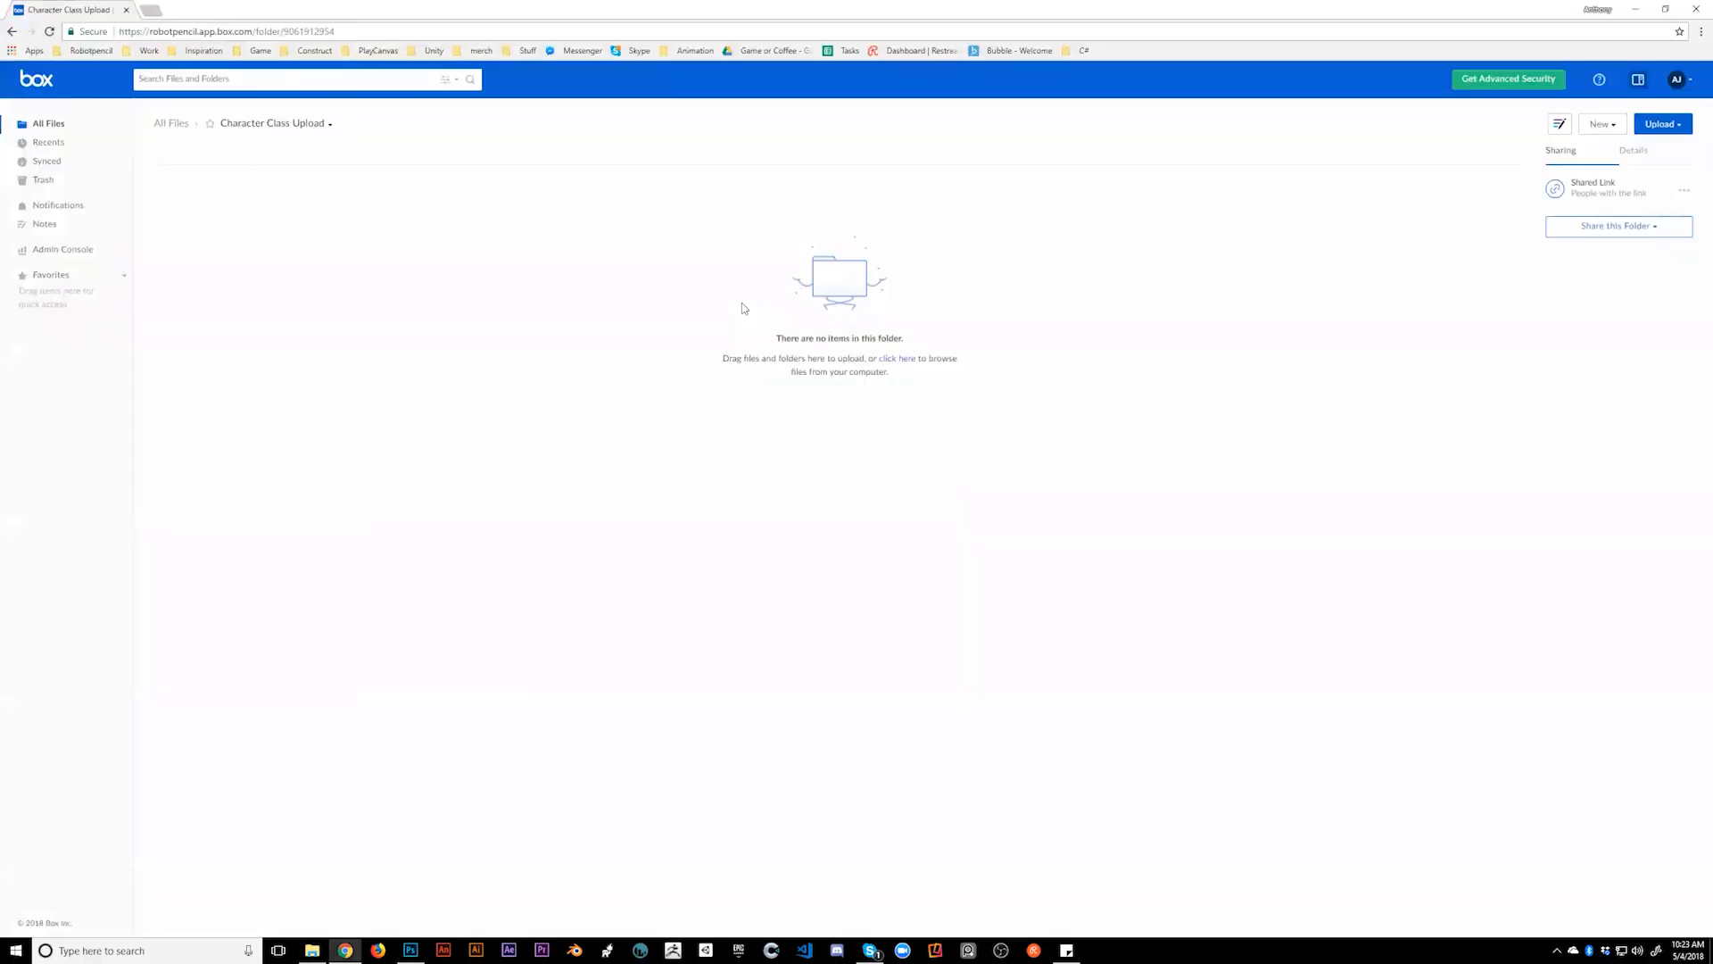
key(ctrl+t)
text(chainma)
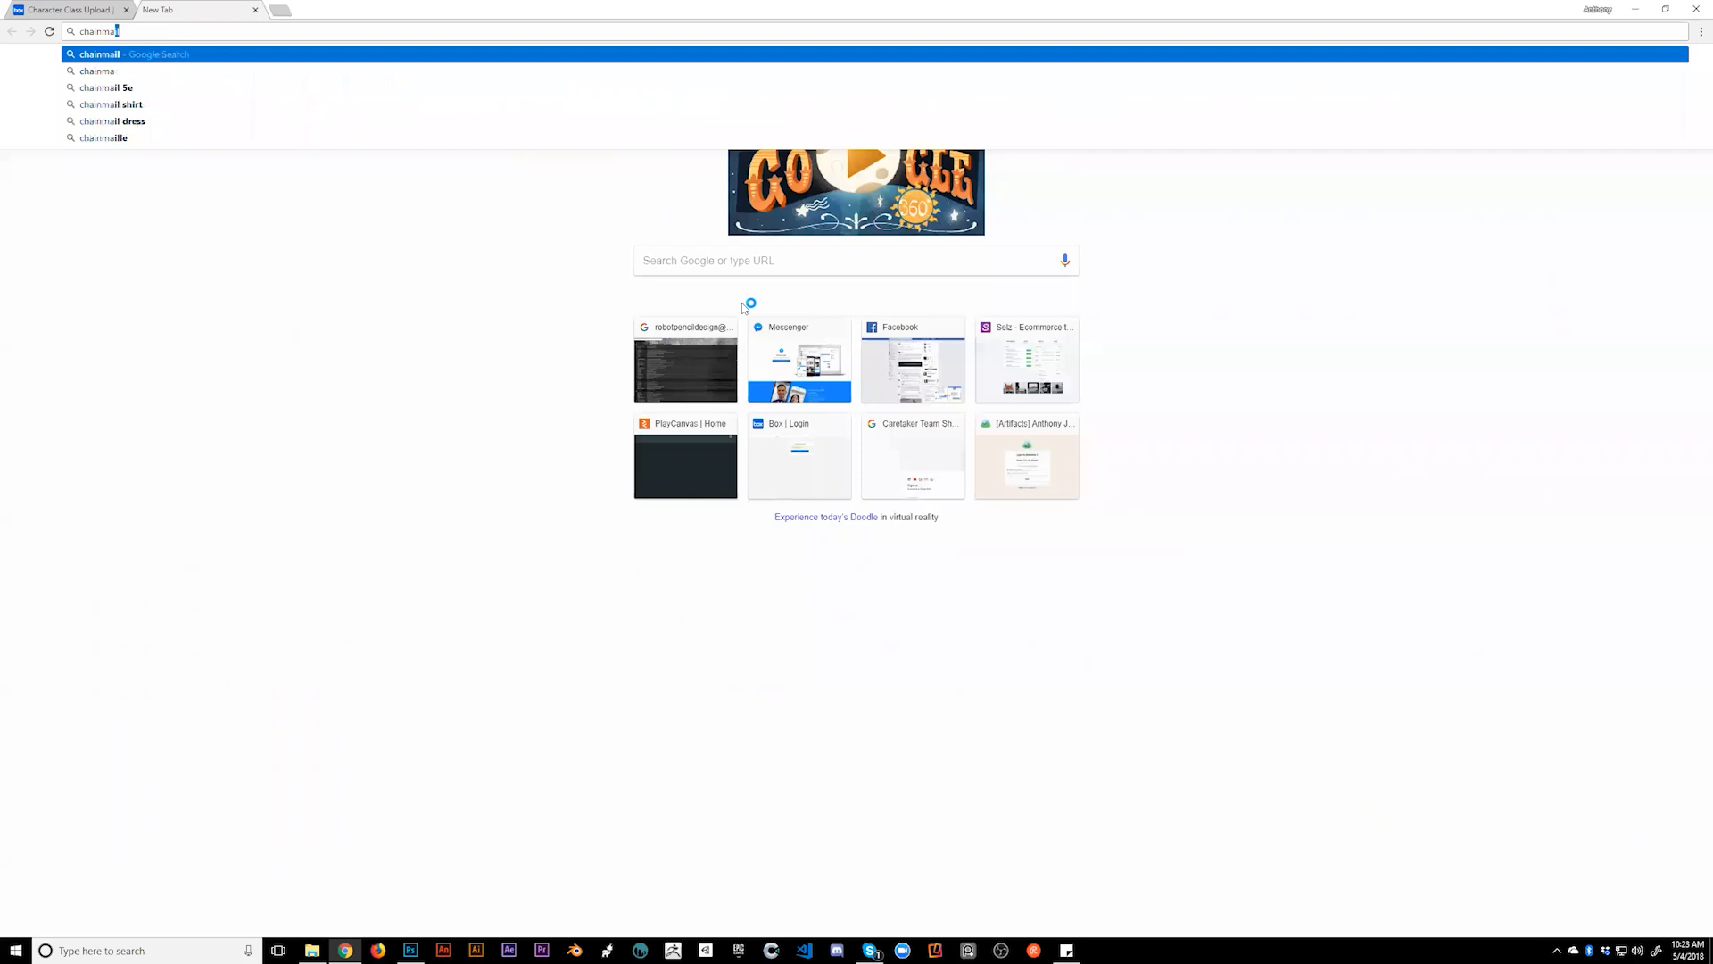
key(Return)
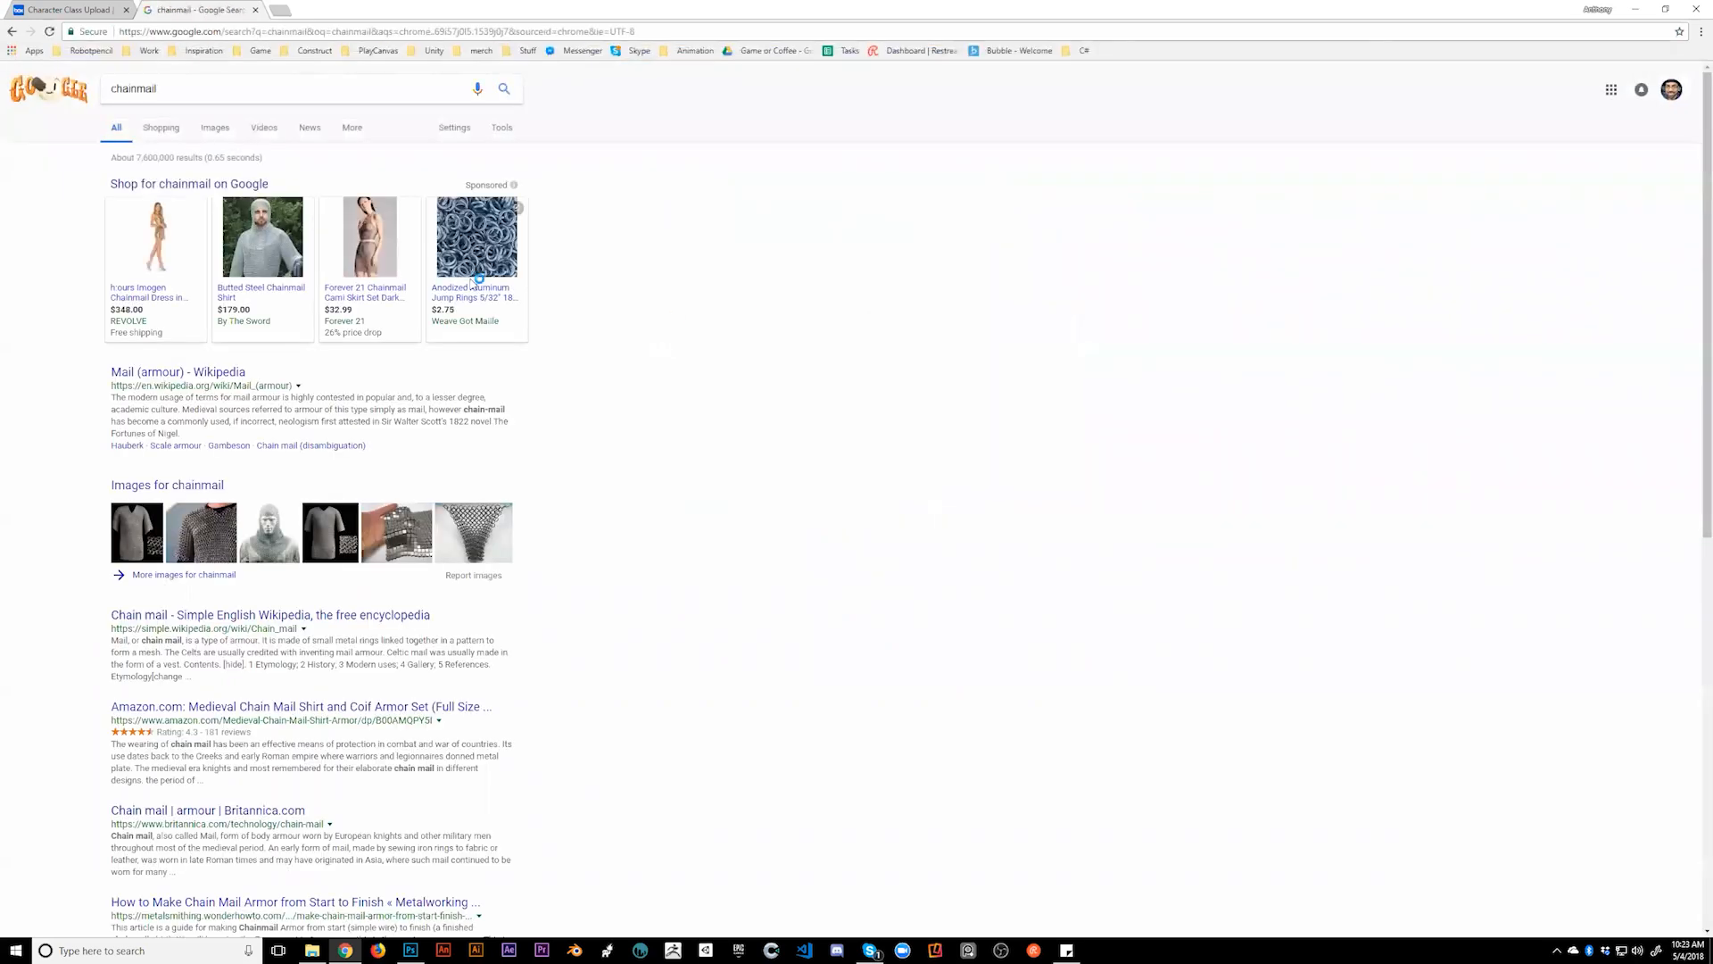
click(214, 133)
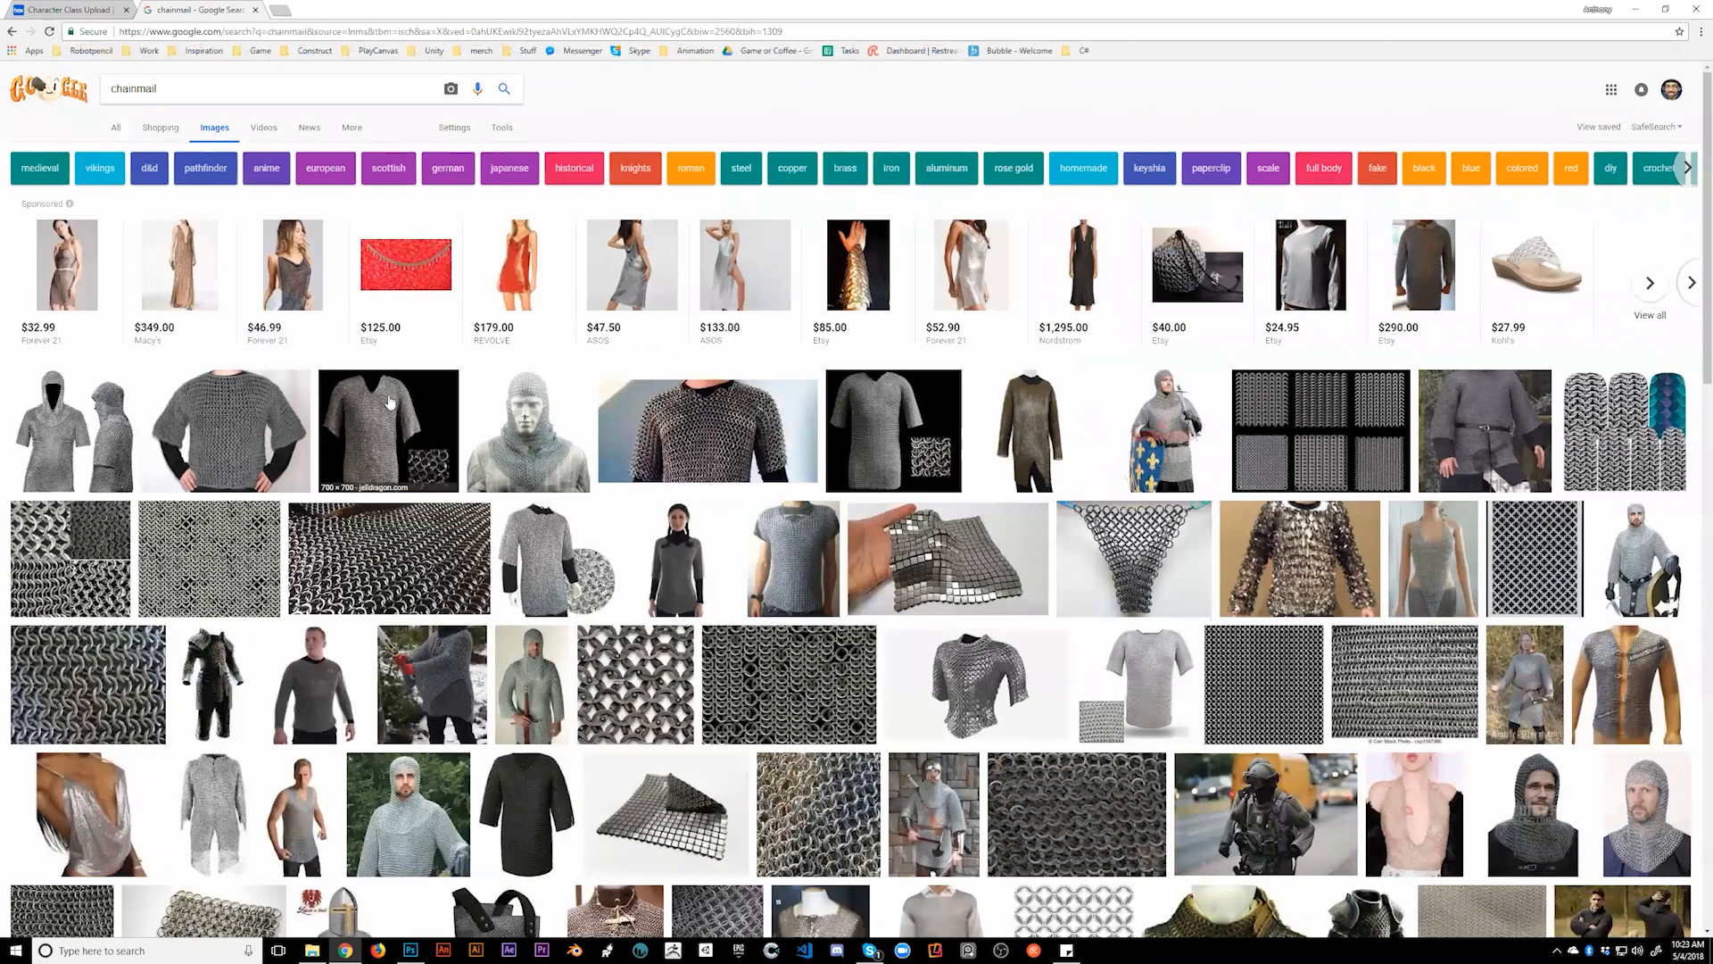
- Examine enlarged photos of black-sleeved chainmail shirts in the image results, and switch back to Photoshop
click(390, 403)
click(721, 306)
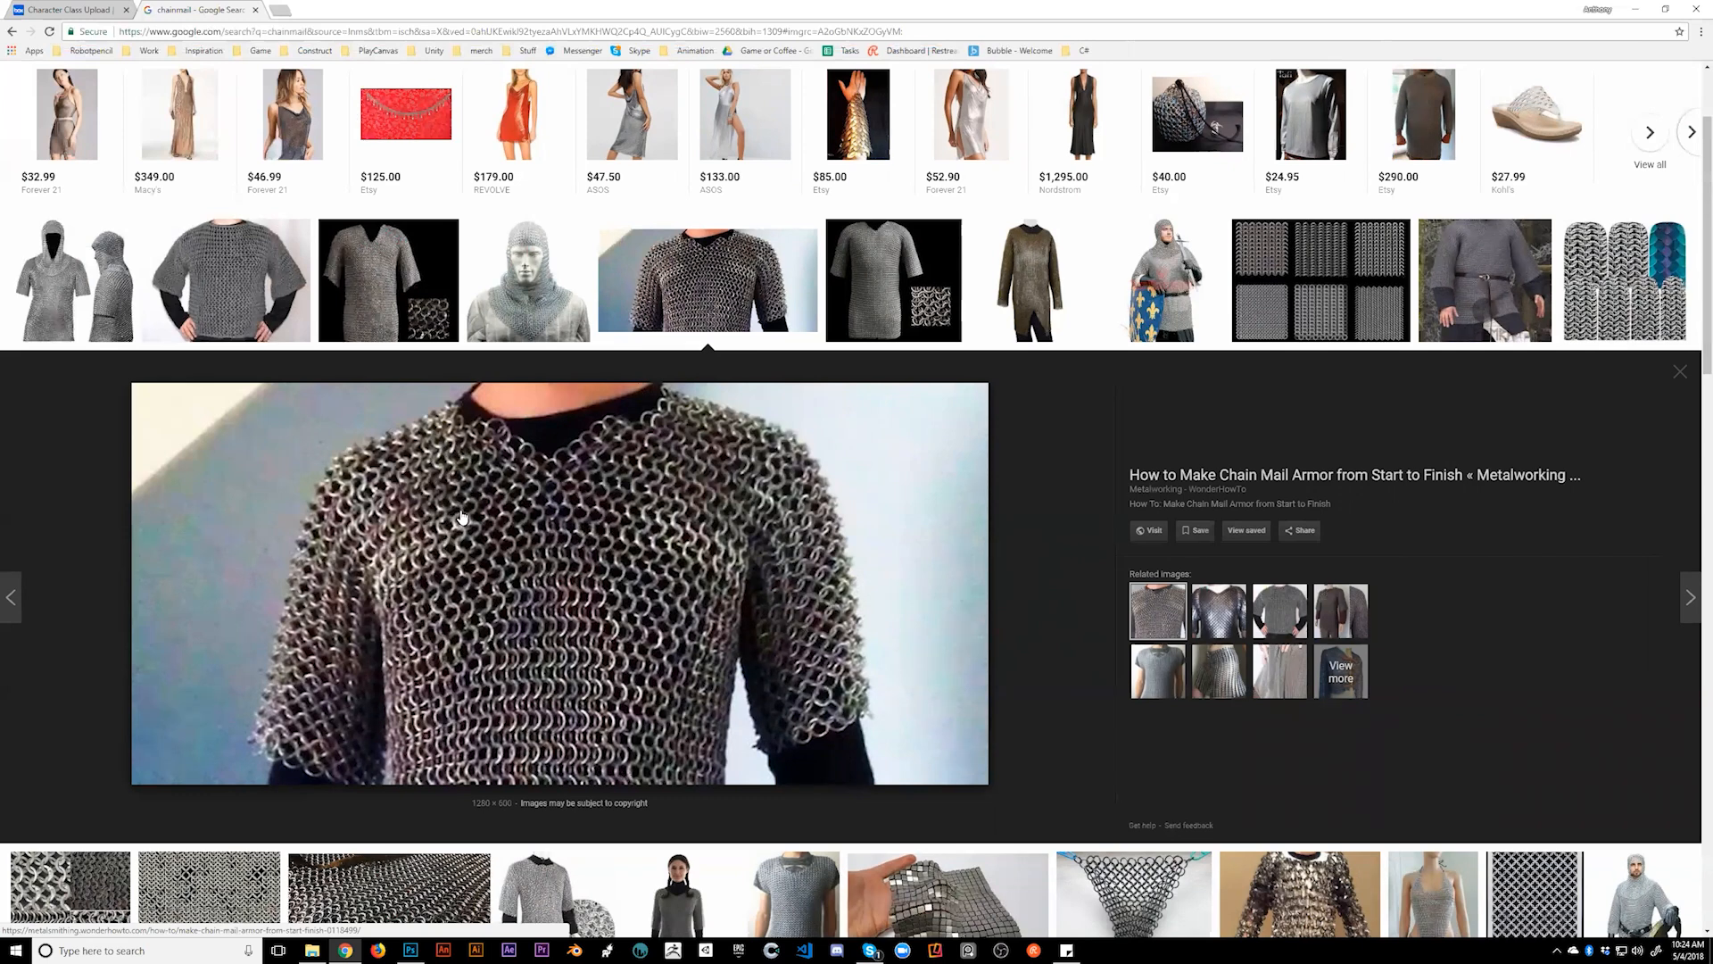
key(alt+Tab)
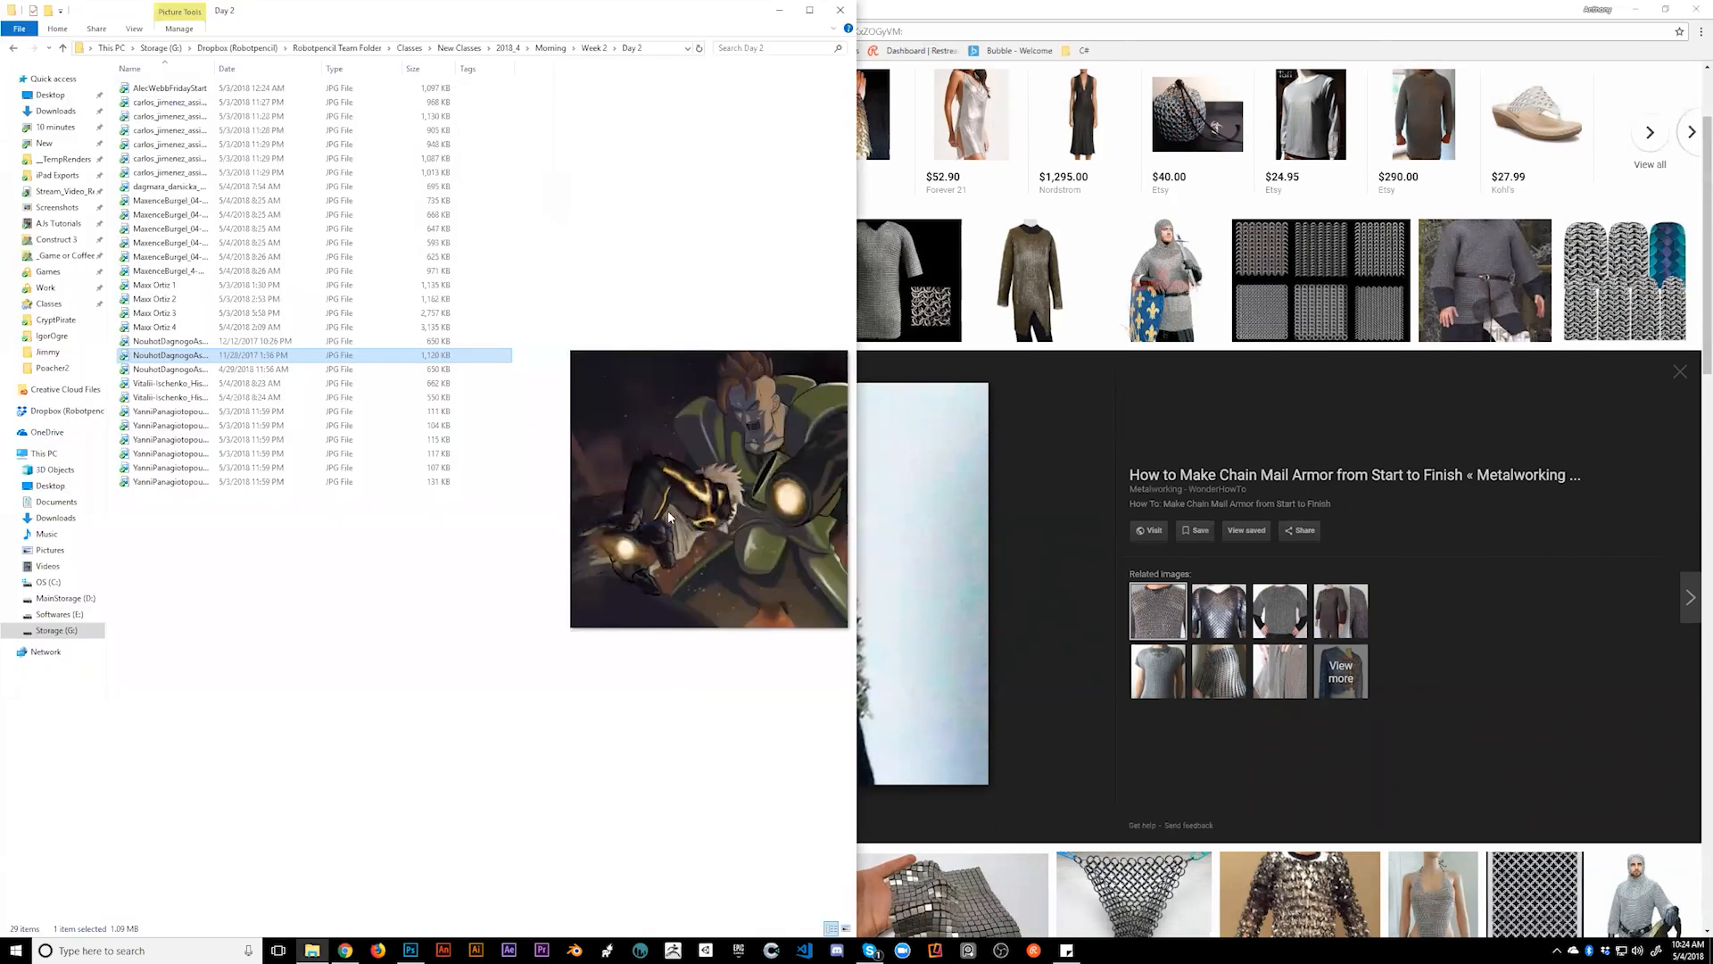
key(alt+Tab)
key(Tab)
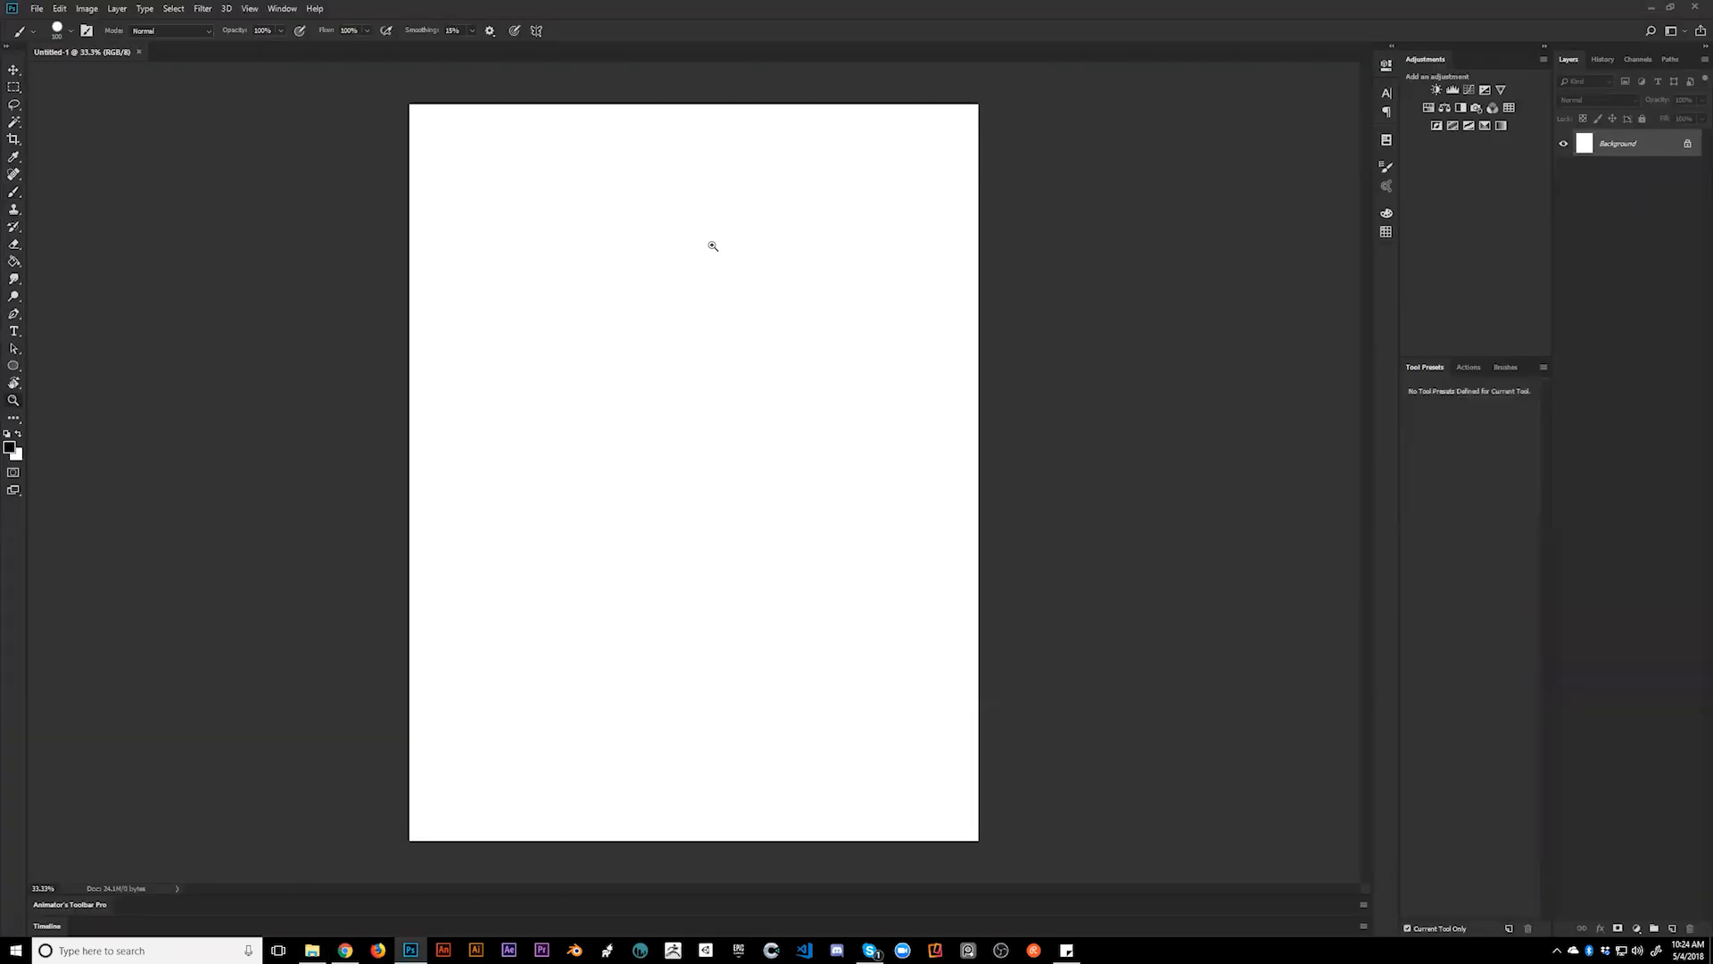
- Block in the grey shoulder and torso shapes on the blank canvas with broad, overlapping strokes
click(703, 293)
key(bracketright)
mouse_move(567, 367)
mouse_down()
mouse_move(704, 271)
mouse_move(757, 300)
mouse_up()
mouse_move(643, 264)
mouse_down()
mouse_move(749, 259)
mouse_move(580, 389)
mouse_move(700, 415)
mouse_up()
mouse_move(772, 307)
mouse_down()
mouse_move(789, 272)
mouse_move(822, 485)
mouse_move(778, 502)
mouse_up()
mouse_move(671, 420)
mouse_down()
mouse_move(705, 503)
mouse_move(684, 429)
mouse_move(684, 505)
mouse_move(768, 532)
mouse_move(811, 396)
mouse_move(699, 314)
mouse_move(628, 374)
mouse_move(684, 346)
mouse_move(710, 291)
mouse_move(605, 356)
mouse_move(589, 390)
mouse_up()
alt+click(624, 331)
mouse_move(625, 323)
mouse_down()
mouse_move(725, 292)
mouse_move(590, 364)
mouse_move(629, 386)
mouse_move(695, 283)
mouse_move(727, 337)
mouse_move(706, 409)
mouse_move(739, 312)
mouse_move(764, 393)
mouse_move(749, 262)
mouse_move(813, 415)
mouse_move(745, 347)
mouse_move(771, 401)
mouse_move(691, 432)
mouse_move(699, 456)
mouse_move(621, 398)
mouse_up()
- Paint a dark arm hanging below the shoulder, and fill the lower torso with a sampled grey
key(d)
mouse_move(586, 395)
mouse_down()
mouse_move(660, 400)
mouse_move(574, 427)
mouse_move(591, 551)
mouse_move(629, 397)
mouse_move(593, 467)
mouse_move(574, 581)
mouse_move(641, 659)
mouse_up()
drag(618, 542, 639, 707)
alt+click(709, 464)
mouse_move(668, 420)
mouse_down()
mouse_move(690, 528)
mouse_move(767, 562)
mouse_move(812, 553)
mouse_move(725, 561)
mouse_up()
- Shrink the brush, paint the dark collar opening and lighten the upper edge of the shoulder with a sampled grey
key(d)
key(bracketleft)
key(bracketleft)
key(bracketleft)
drag(674, 270, 763, 273)
click(660, 273)
alt+click(662, 359)
mouse_move(624, 286)
mouse_down()
mouse_move(736, 299)
mouse_move(814, 344)
mouse_up()
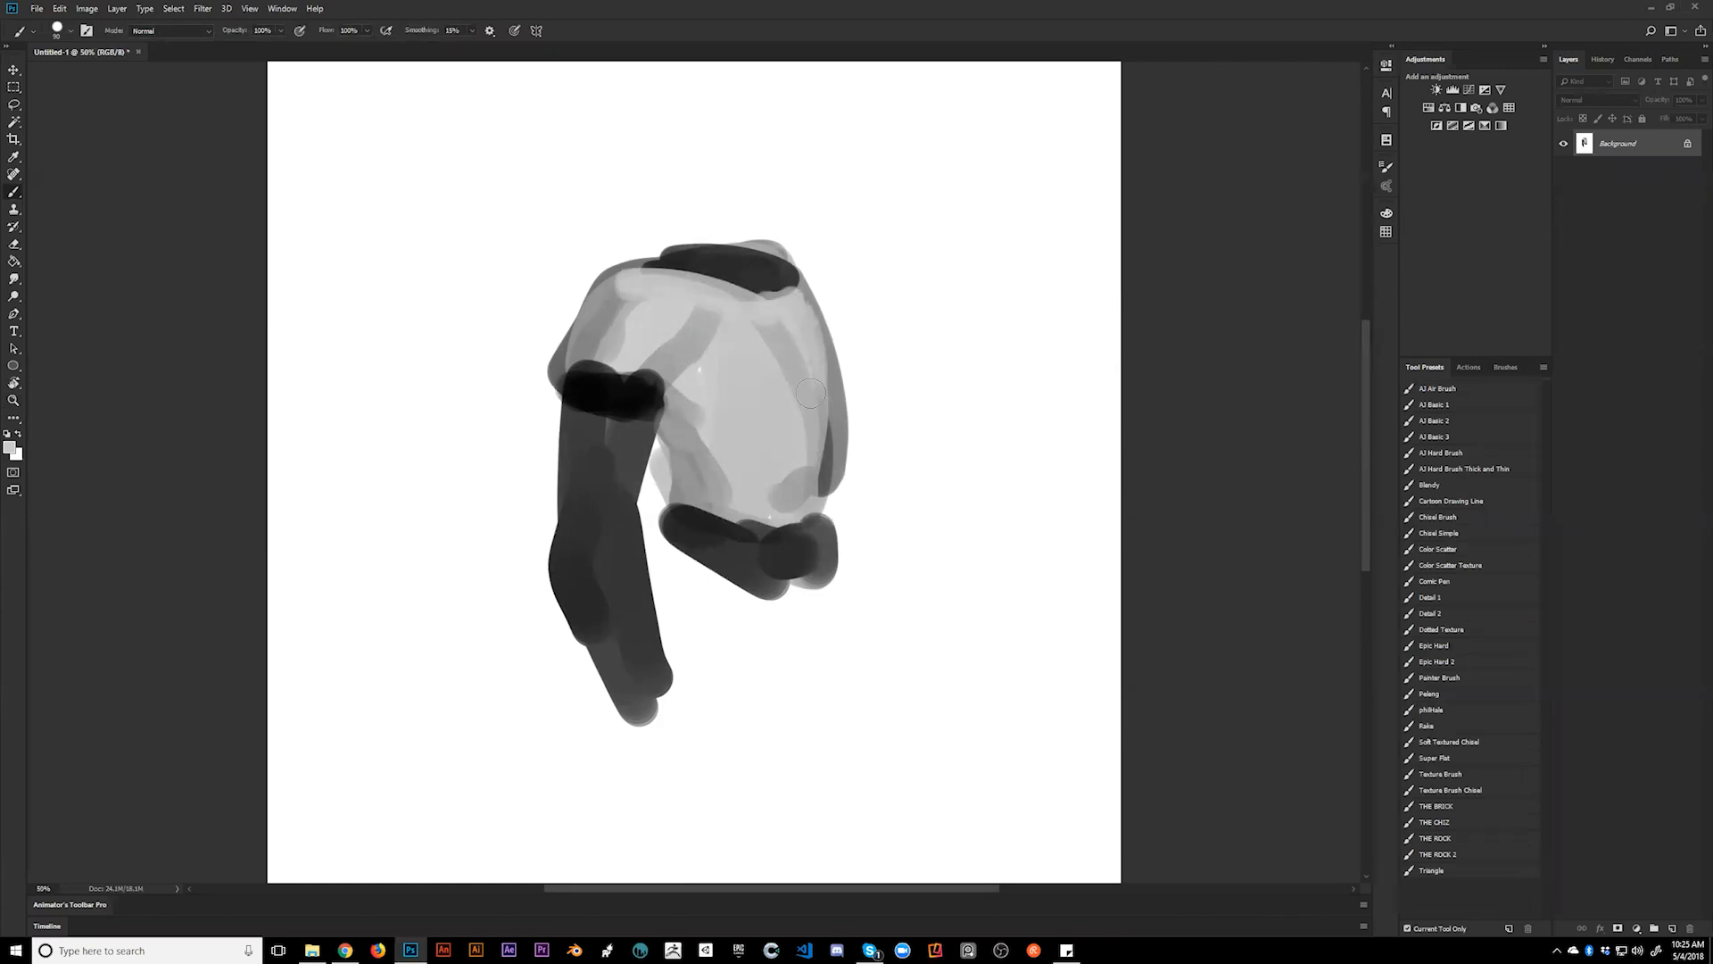
- Shade the torso's sides and lower edge using greys sampled from the painting
drag(815, 407, 814, 500)
mouse_move(678, 428)
mouse_down()
mouse_move(658, 466)
mouse_move(680, 511)
mouse_up()
mouse_move(673, 422)
mouse_down()
mouse_move(650, 473)
mouse_move(698, 521)
mouse_move(664, 457)
mouse_move(695, 505)
mouse_move(689, 415)
mouse_move(671, 489)
mouse_move(682, 440)
mouse_move(713, 467)
mouse_move(684, 518)
mouse_move(746, 544)
mouse_move(654, 530)
mouse_move(732, 572)
mouse_move(799, 554)
mouse_move(733, 535)
mouse_move(824, 494)
mouse_move(821, 538)
mouse_up()
alt+click(705, 429)
alt+click(685, 467)
alt+click(697, 516)
- Flip the canvas horizontally and blend the shoulder with sampled greys
key(ctrl+f)
click(775, 345)
drag(748, 377, 807, 358)
drag(808, 358, 745, 382)
key(ctrl+z)
alt+click(775, 348)
mouse_move(808, 368)
mouse_down()
mouse_move(763, 278)
mouse_move(813, 340)
mouse_move(706, 271)
mouse_move(754, 332)
mouse_move(714, 329)
mouse_move(749, 329)
mouse_move(686, 292)
mouse_move(623, 360)
mouse_move(565, 360)
mouse_move(590, 473)
mouse_move(653, 304)
mouse_move(705, 337)
mouse_move(722, 296)
mouse_move(770, 322)
mouse_move(713, 406)
mouse_move(790, 367)
mouse_move(778, 398)
mouse_move(718, 401)
mouse_move(676, 353)
mouse_move(675, 272)
mouse_up()
- Adjust the brush size and refine the shadow area where the sleeve meets the shoulder
key(bracketright)
key(bracketright)
key(bracketright)
alt+click(790, 402)
key(bracketleft)
key(ctrl+z)
mouse_move(778, 400)
mouse_down()
mouse_move(724, 410)
mouse_move(787, 384)
mouse_up()
drag(731, 396, 742, 433)
- Enlarge the brush and paint the dark band across the top of the arm, beneath the shoulder
key(bracketright)
key(bracketright)
key(bracketright)
key(bracketright)
key(bracketright)
key(bracketright)
mouse_move(743, 431)
mouse_down()
mouse_move(754, 511)
mouse_move(818, 418)
mouse_move(822, 493)
mouse_move(820, 419)
mouse_up()
- Try extra broad strokes along the forearm and undo the last ones
mouse_move(775, 546)
mouse_down()
mouse_move(750, 410)
mouse_move(803, 490)
mouse_move(754, 524)
mouse_move(741, 692)
mouse_move(815, 548)
mouse_move(779, 676)
mouse_up()
mouse_move(849, 562)
mouse_down()
mouse_move(857, 509)
mouse_move(823, 676)
mouse_up()
key(ctrl+z)
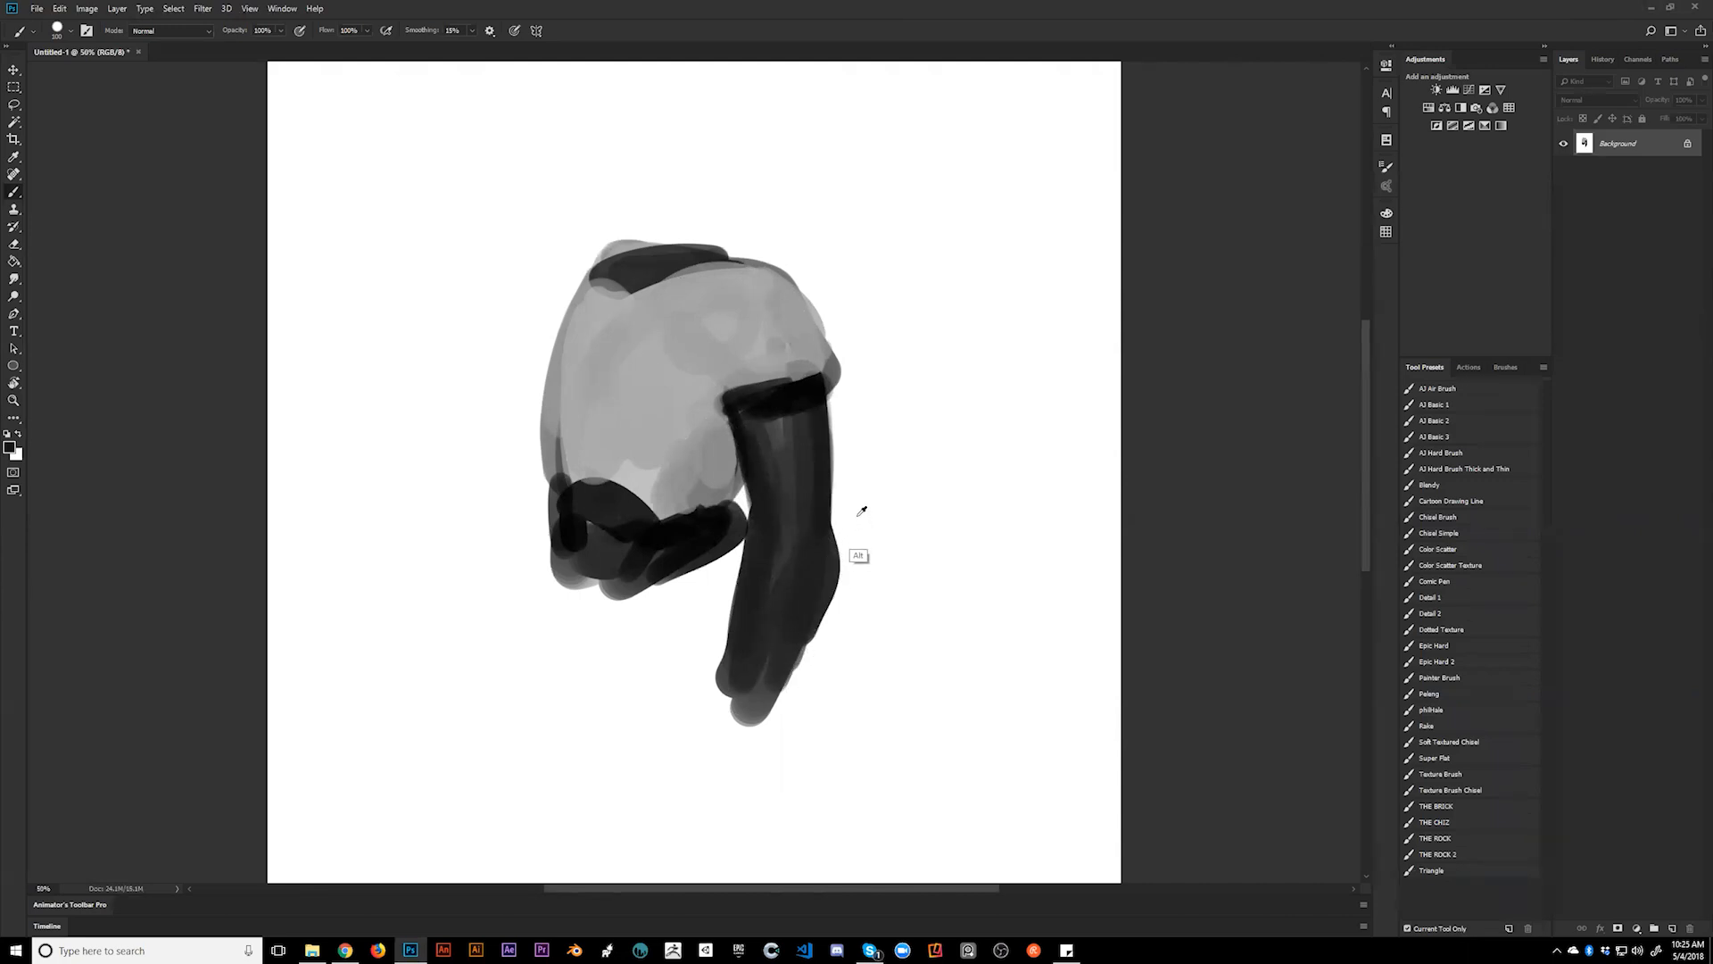
key(ctrl+z)
key(ctrl+z)
- Trim the forearm's outer edge and end with white sampled from the background, and flip the canvas back
alt+click(857, 497)
mouse_move(859, 465)
mouse_down()
mouse_move(819, 709)
mouse_move(759, 772)
mouse_up()
key(ctrl+z)
drag(865, 485, 760, 771)
drag(850, 555, 715, 811)
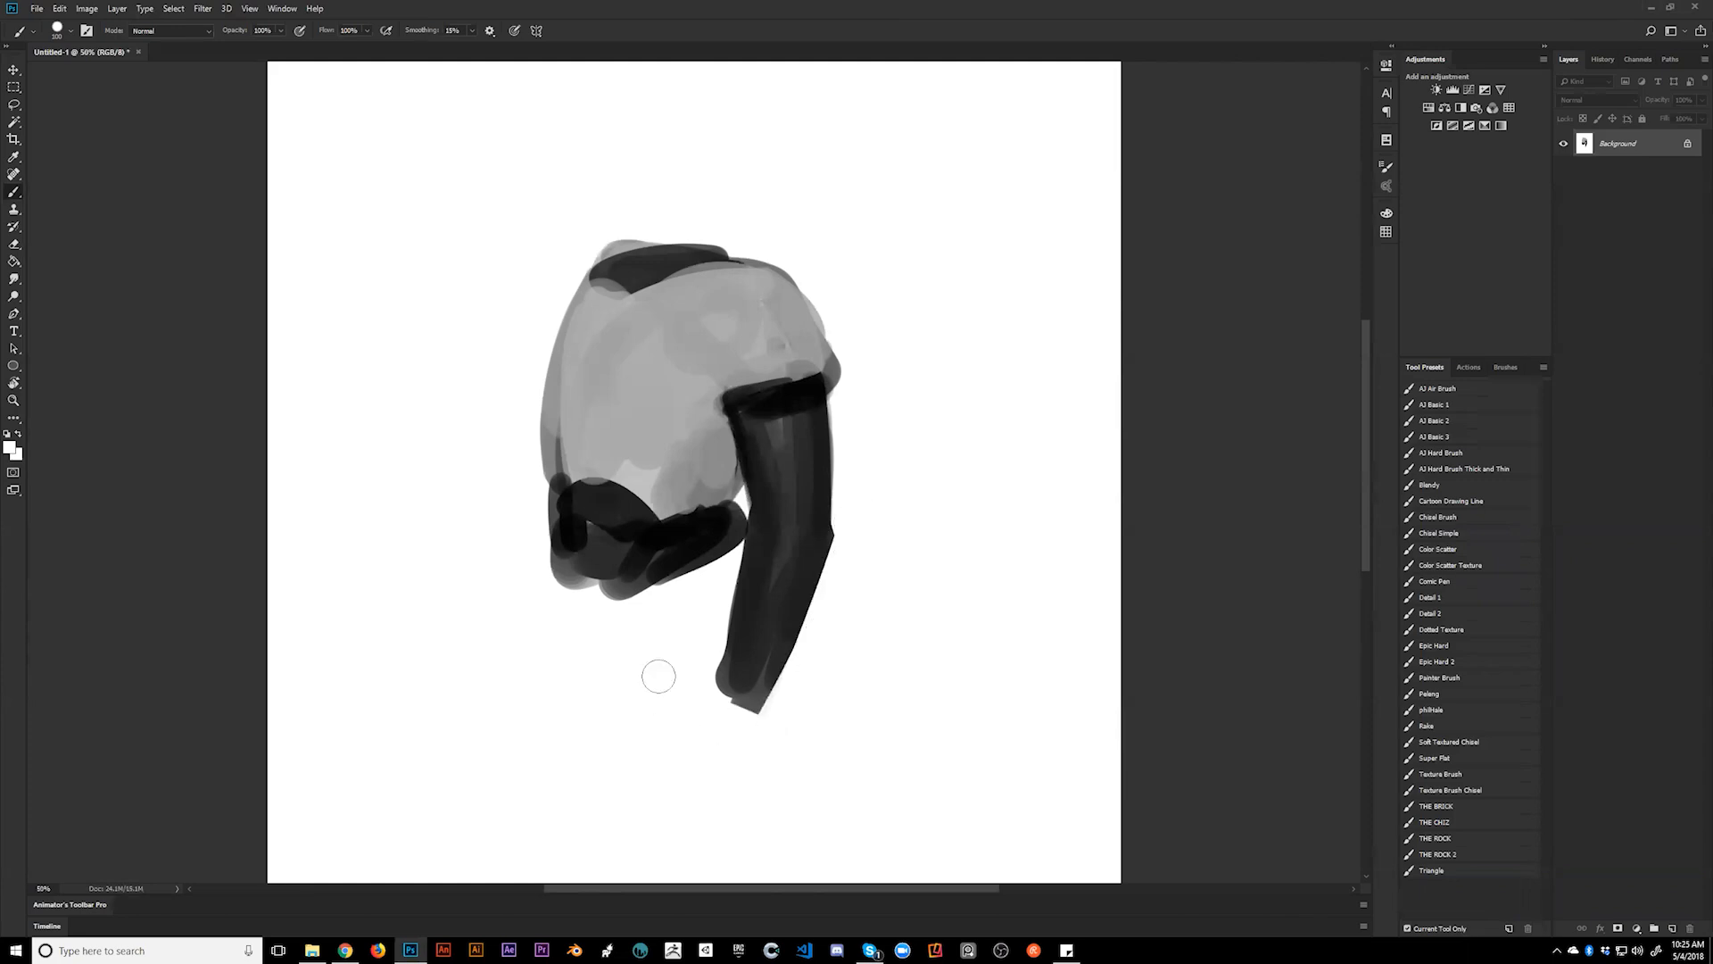
key(ctrl+shift+h)
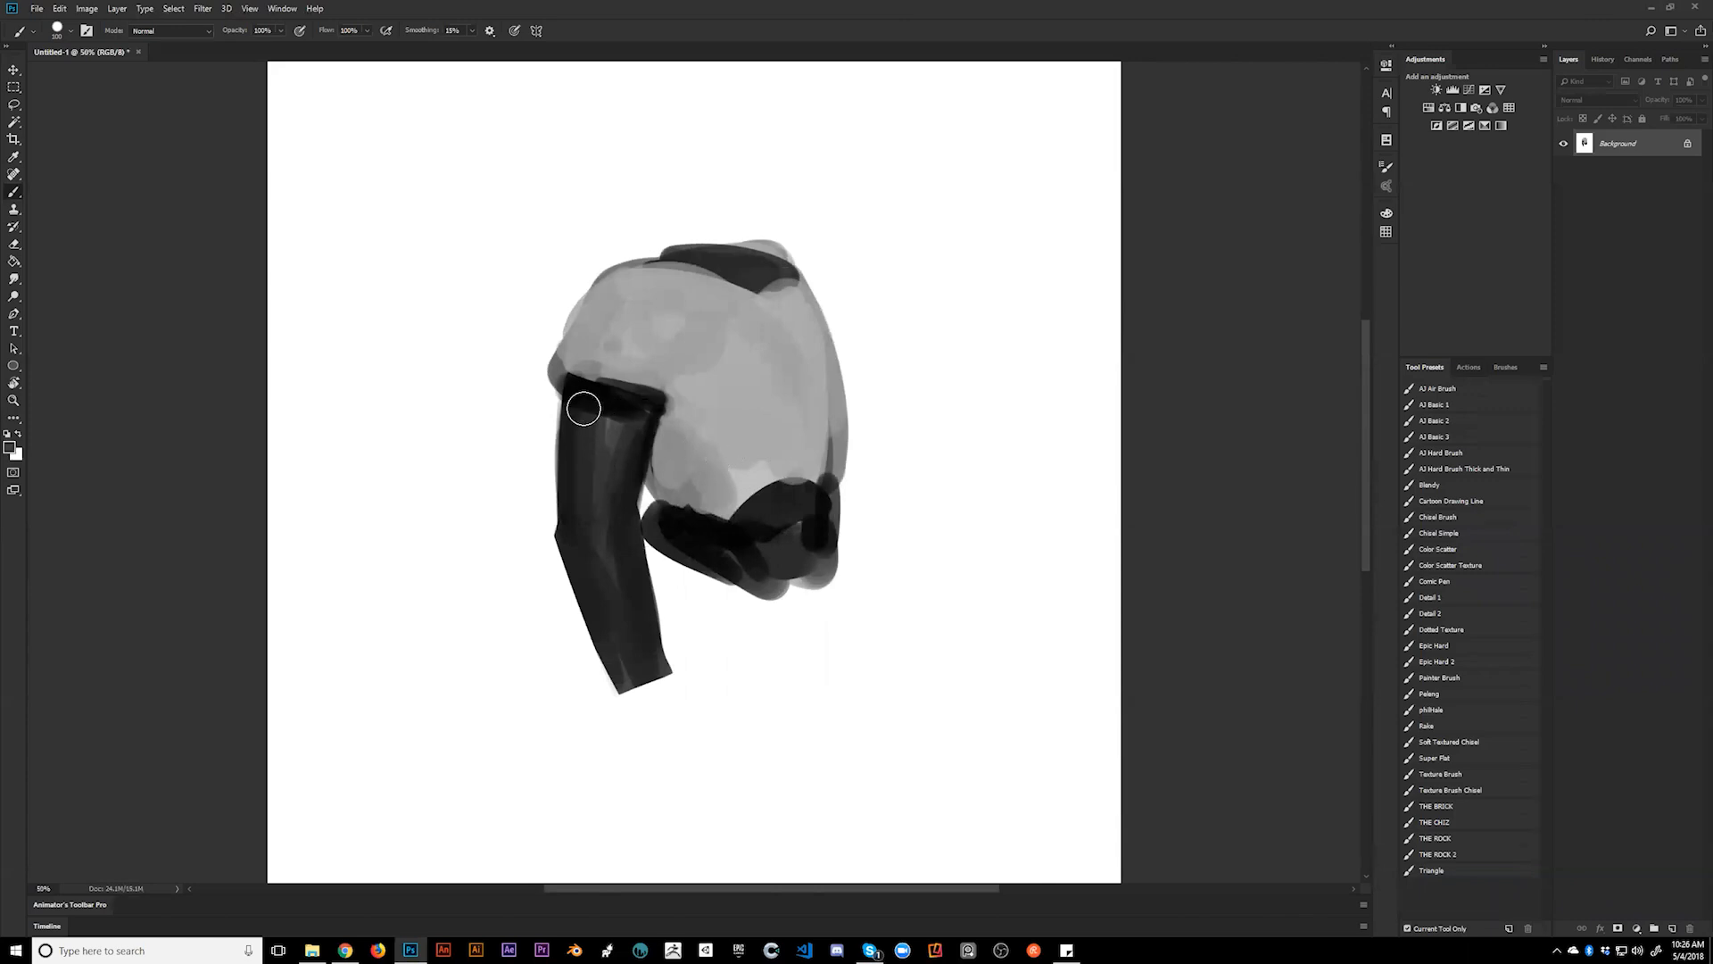
- Darken the shoulder cap with sampled grey to separate it from the torso
alt+click(610, 384)
mouse_move(642, 386)
mouse_down()
mouse_move(709, 296)
mouse_move(584, 303)
mouse_move(572, 350)
mouse_move(599, 299)
mouse_move(669, 289)
mouse_move(677, 324)
mouse_move(631, 363)
mouse_move(673, 373)
mouse_move(664, 294)
mouse_move(725, 313)
mouse_move(619, 377)
mouse_move(570, 349)
mouse_move(668, 378)
mouse_move(597, 352)
mouse_move(670, 373)
mouse_move(647, 290)
mouse_move(579, 333)
mouse_move(687, 299)
mouse_up()
alt+click(576, 361)
alt+click(612, 366)
- Switch to white with a very small brush and paint wavy vertical chainmail lines along the upper sleeve's outer edge
key(x)
key(bracketleft)
key(bracketleft)
key(bracketleft)
key(bracketleft)
key(bracketleft)
key(bracketleft)
key(bracketleft)
key(bracketleft)
key(bracketleft)
key(bracketleft)
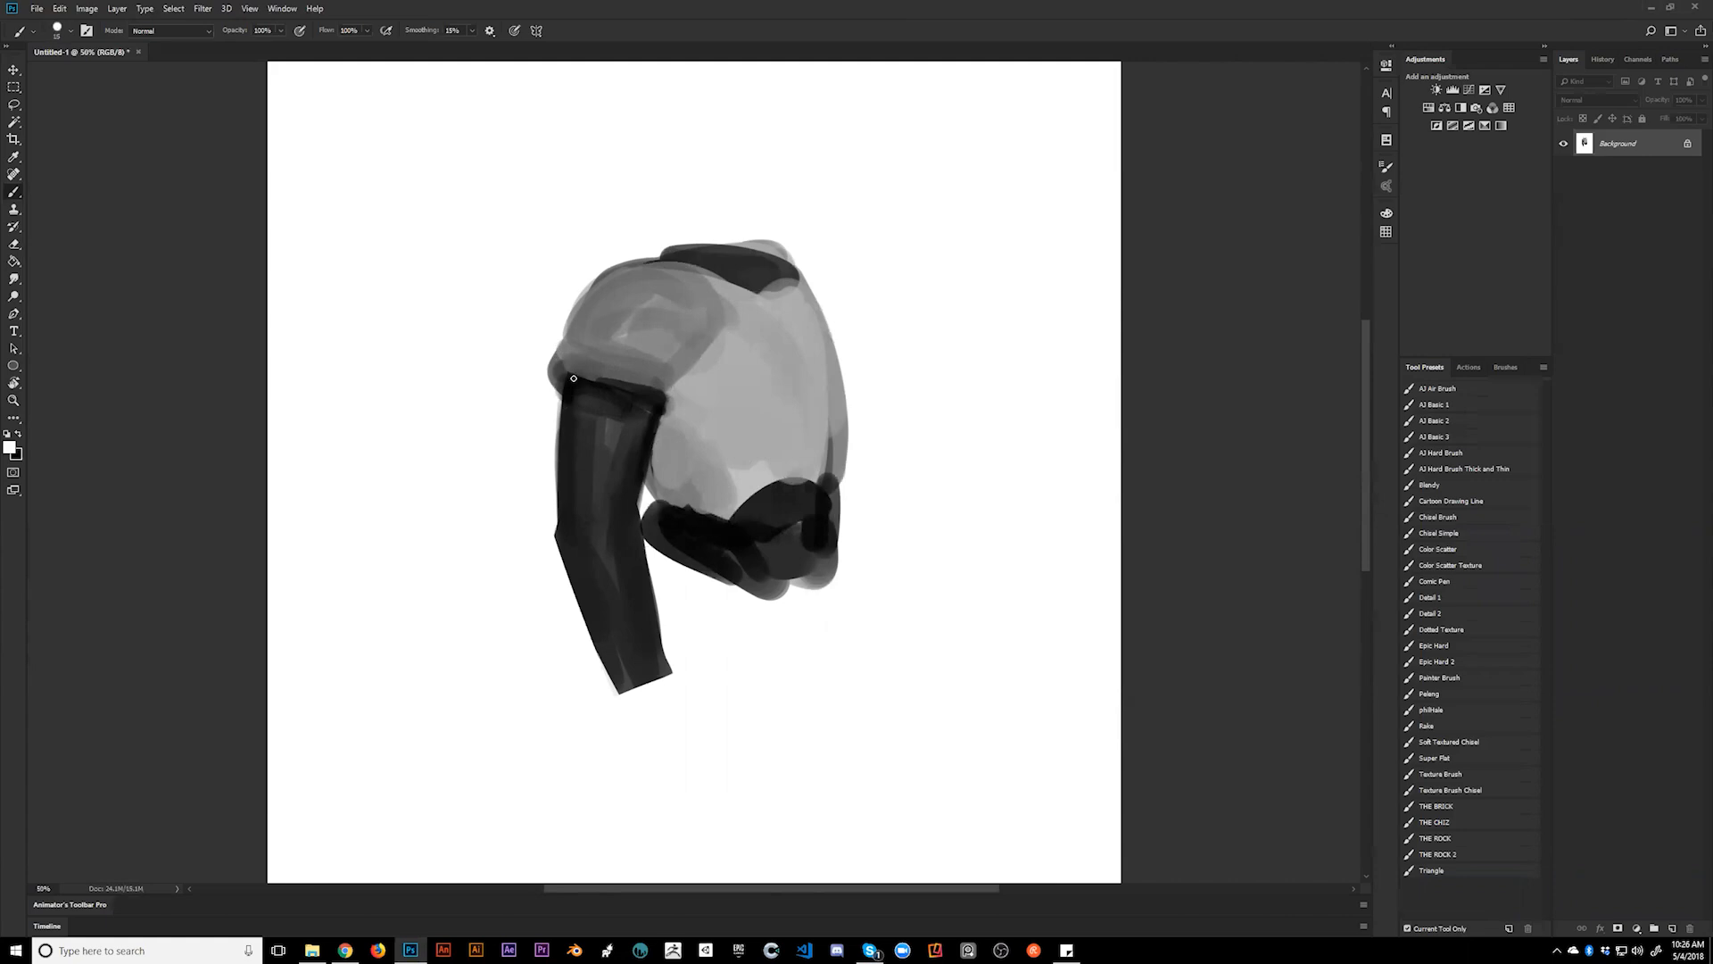
key(ctrl+z)
key(ctrl+z)
drag(566, 403, 560, 424)
drag(576, 397, 570, 465)
key(ctrl+z)
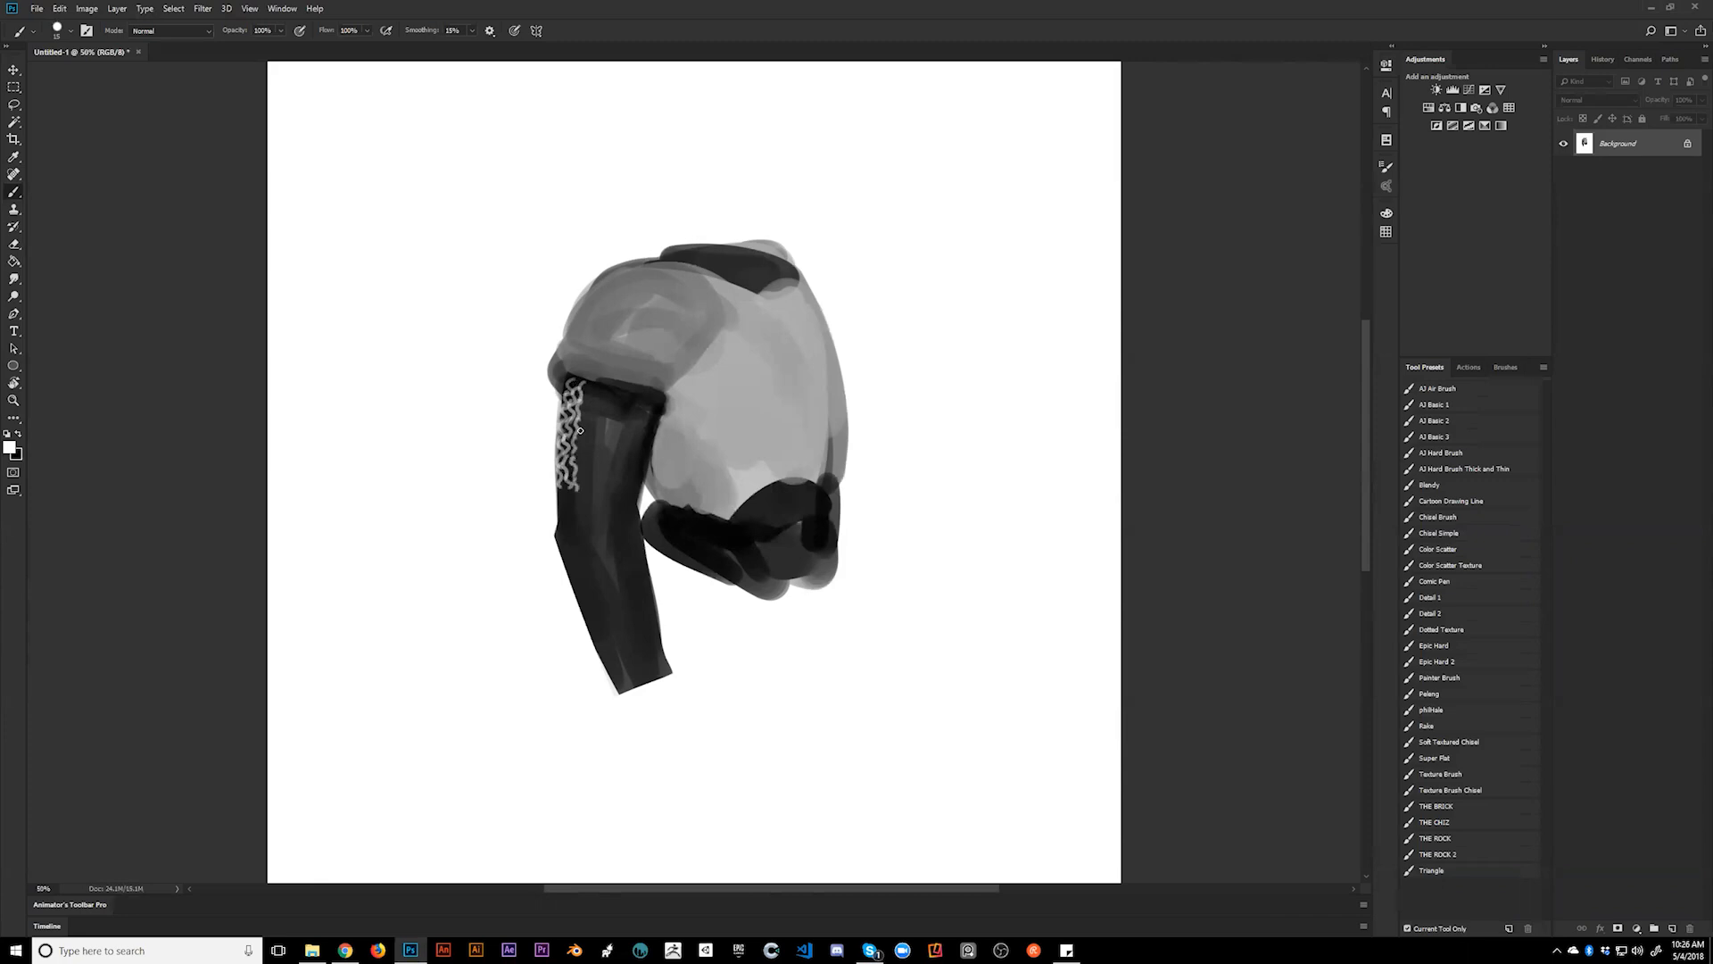
drag(590, 388, 584, 407)
key(ctrl)
- Add a new layer and paint more wavy white chainmail columns beside the existing ones on the upper sleeve
key(ctrl+shift+alt+n)
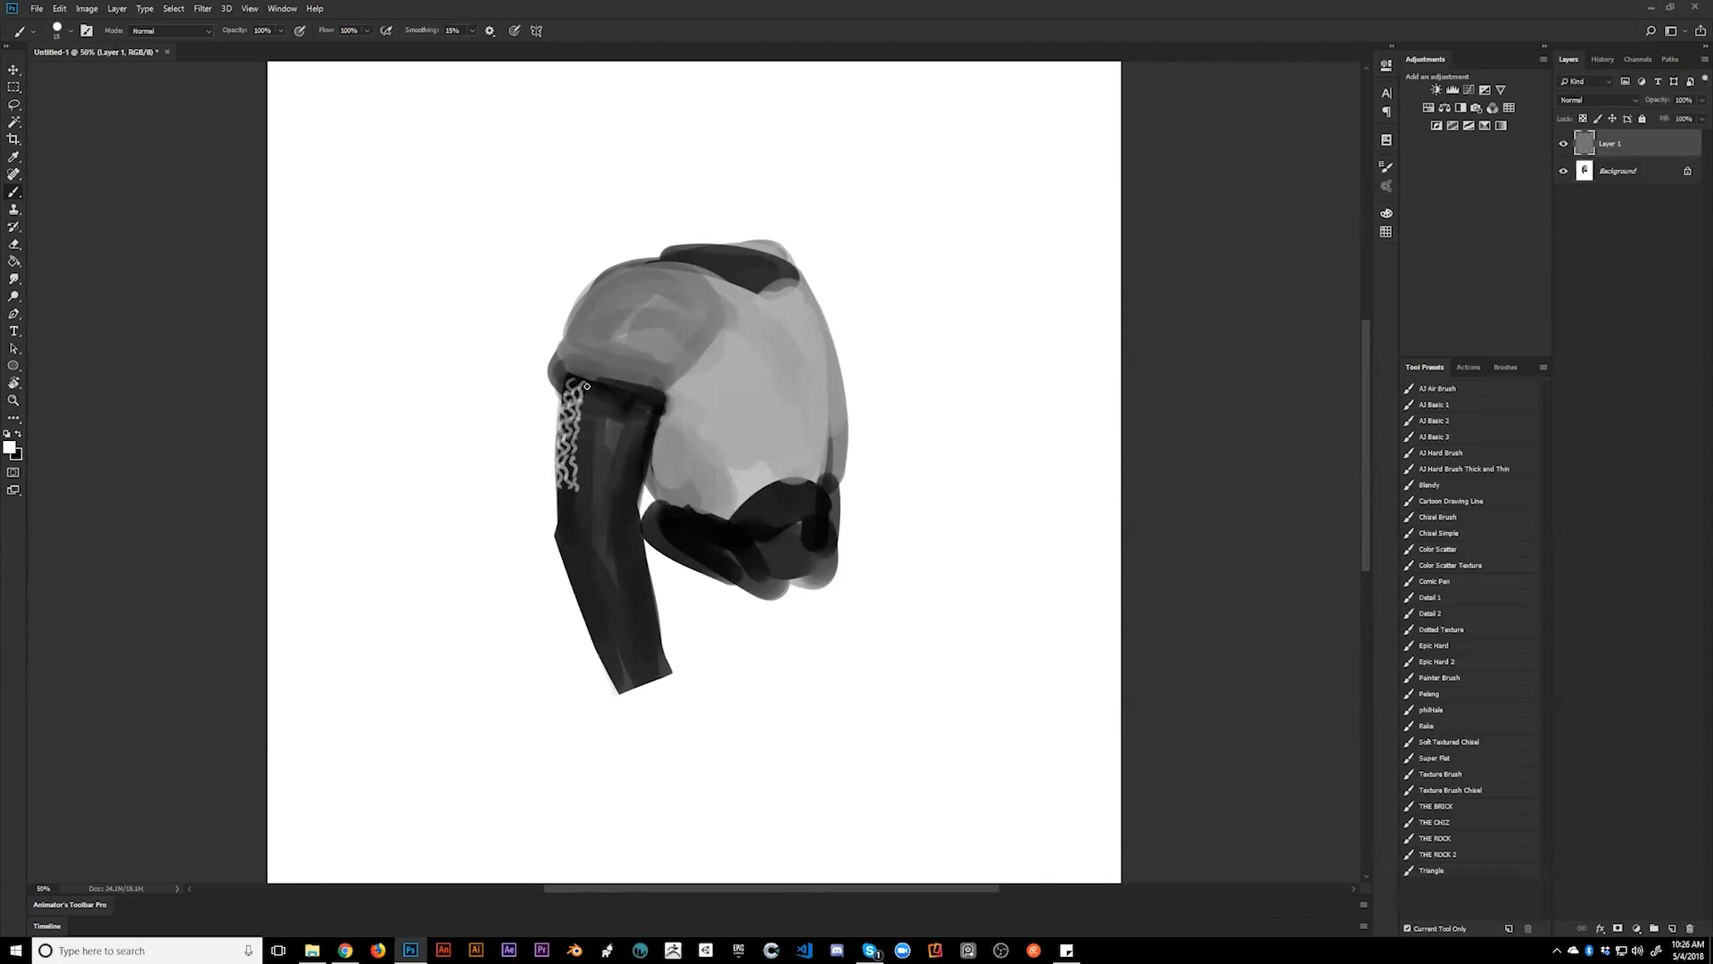
drag(589, 388, 588, 485)
key(ctrl+z)
drag(601, 384, 589, 422)
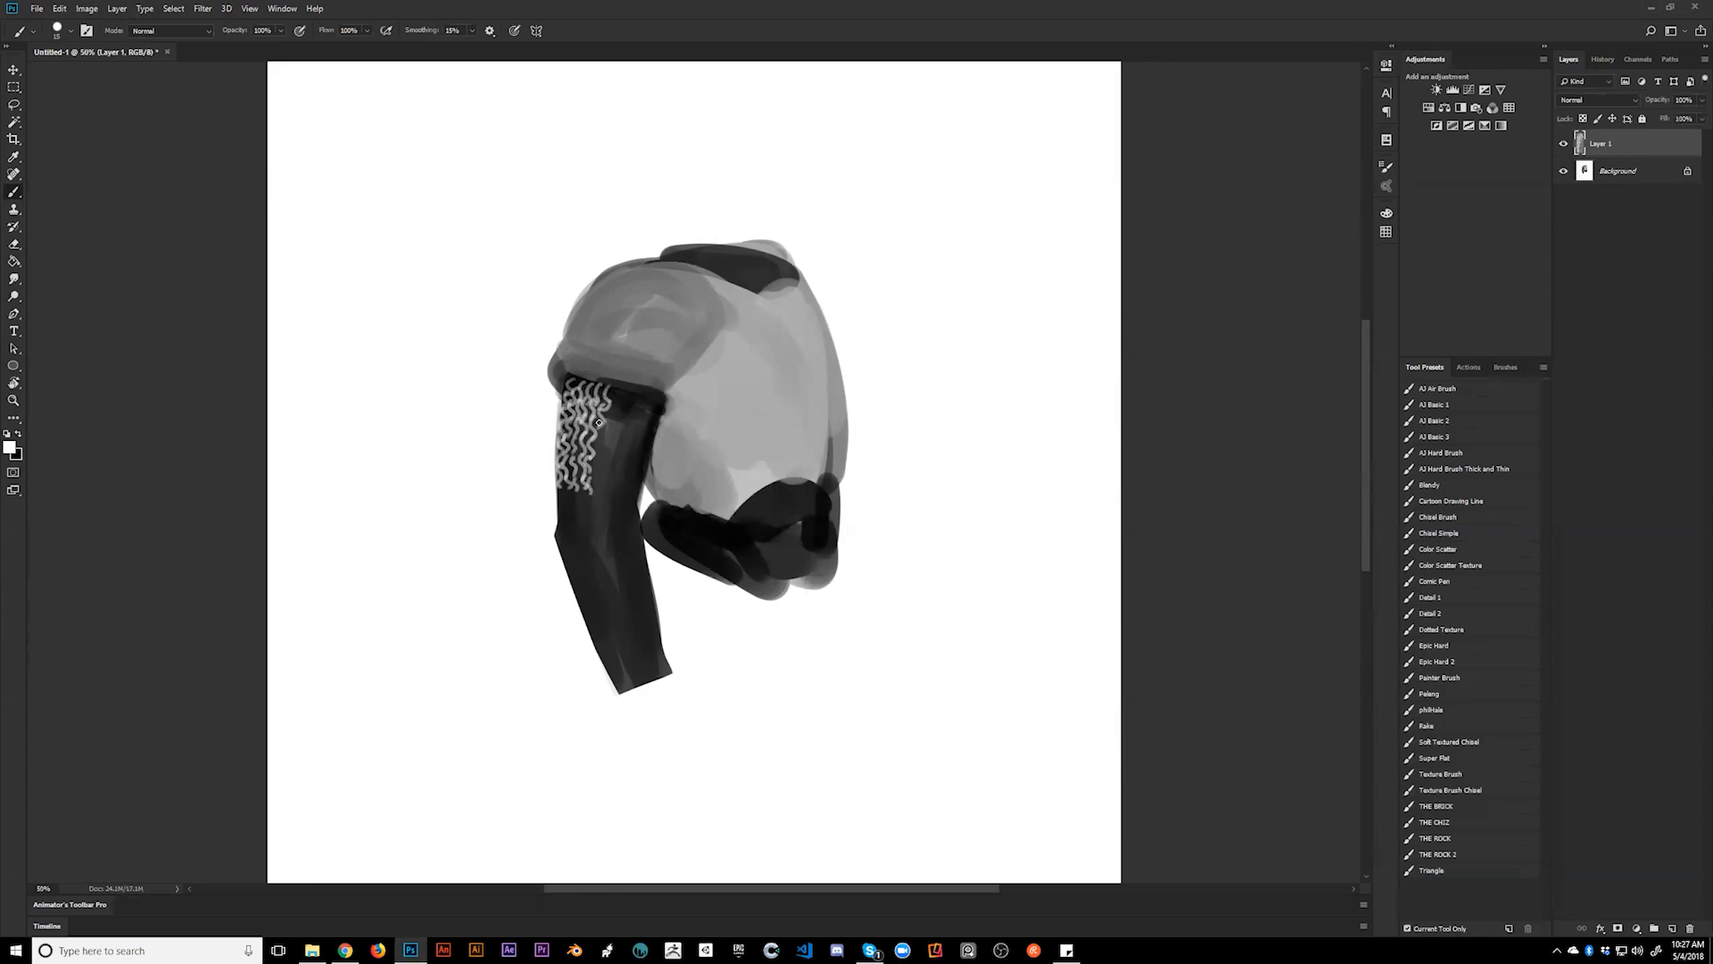
drag(596, 433, 598, 477)
drag(618, 390, 604, 454)
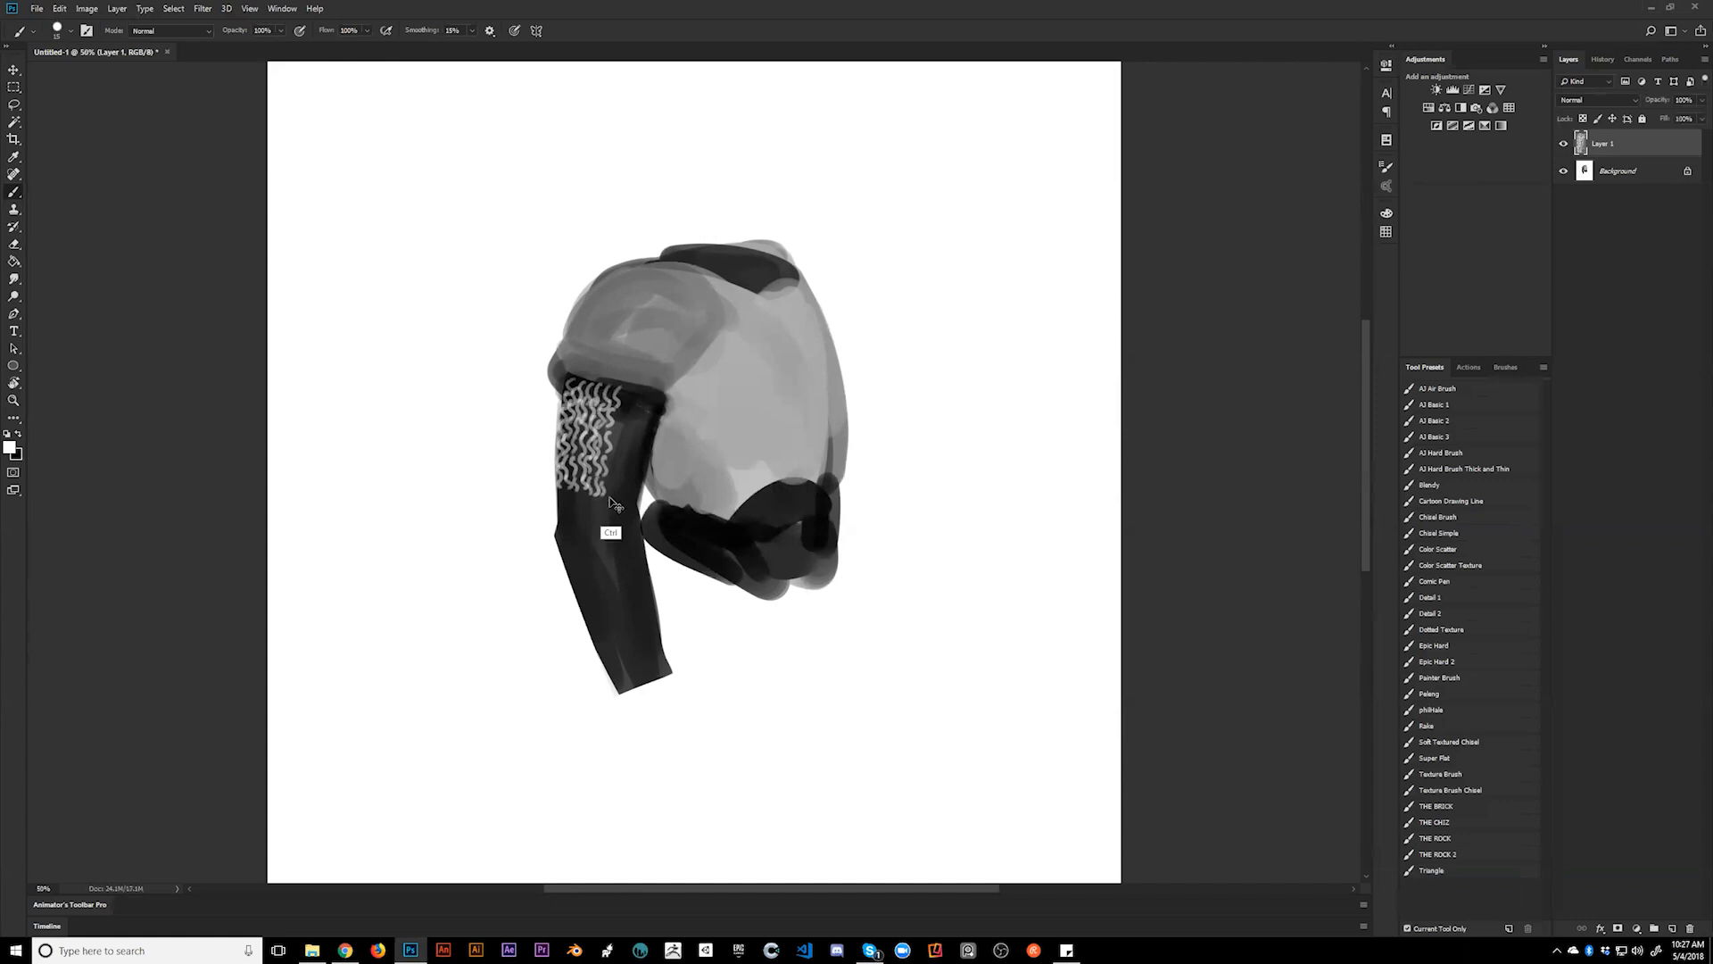
- Duplicate the chainmail layer, move the copy across the upper sleeve and transform it to follow the inner edge
key(ctrl+j)
key(v)
drag(577, 448, 621, 455)
key(ctrl+t)
drag(654, 380, 634, 385)
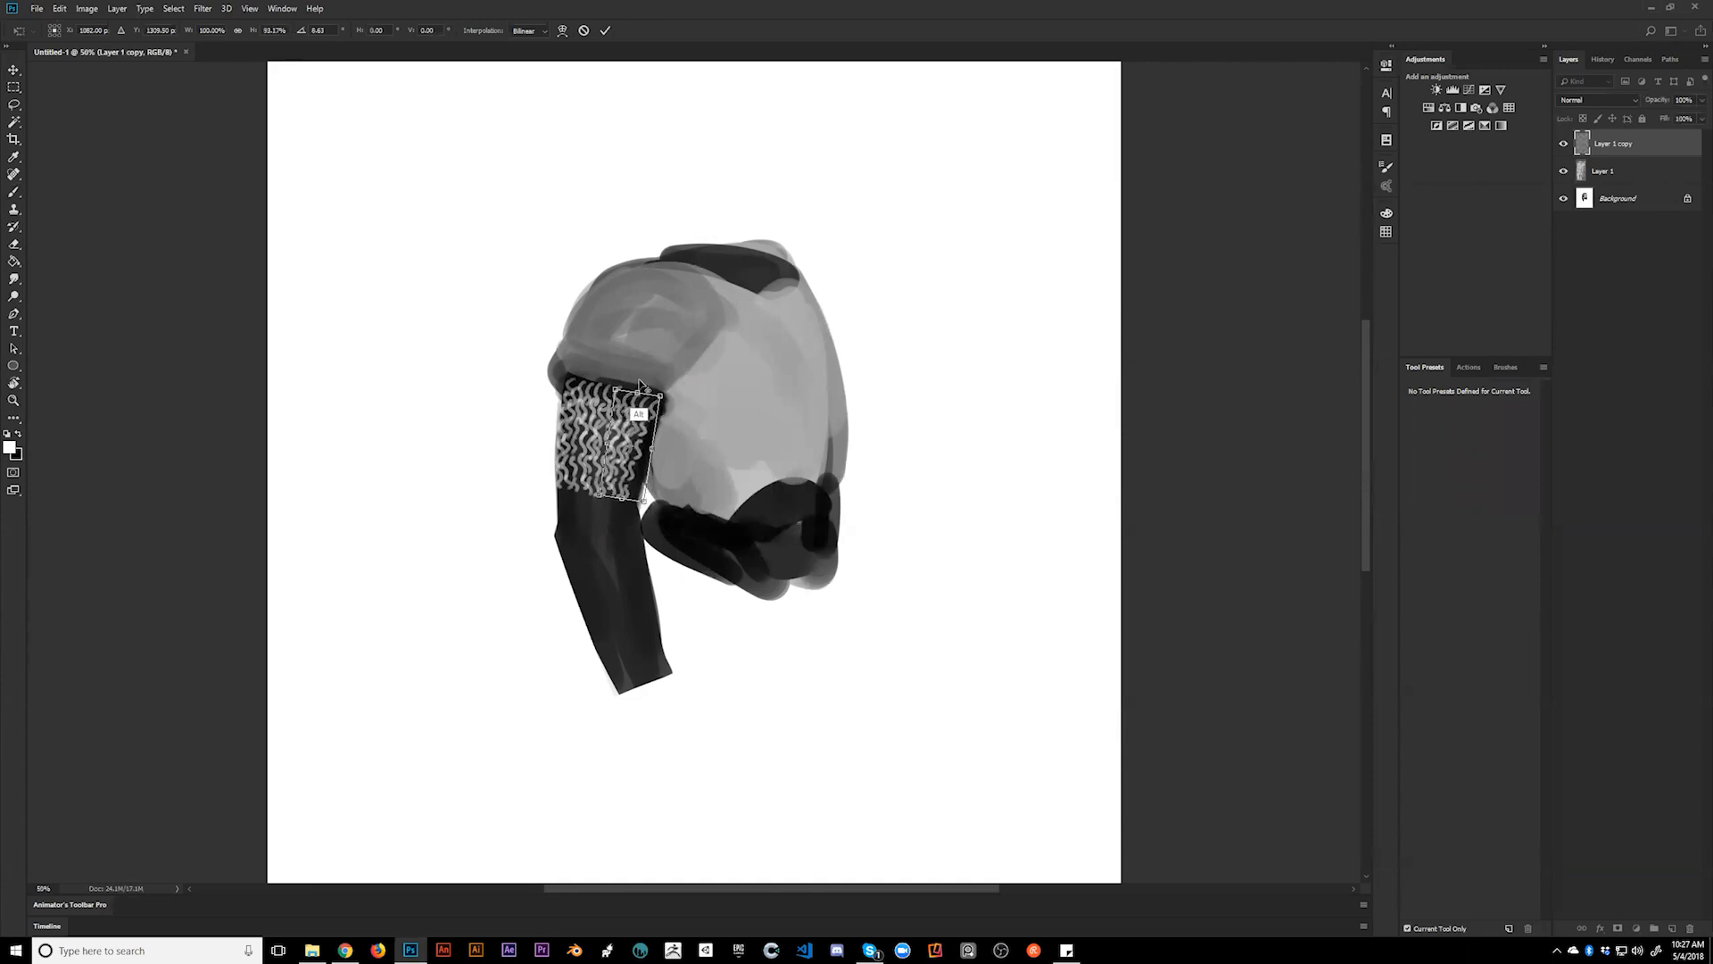
key(Return)
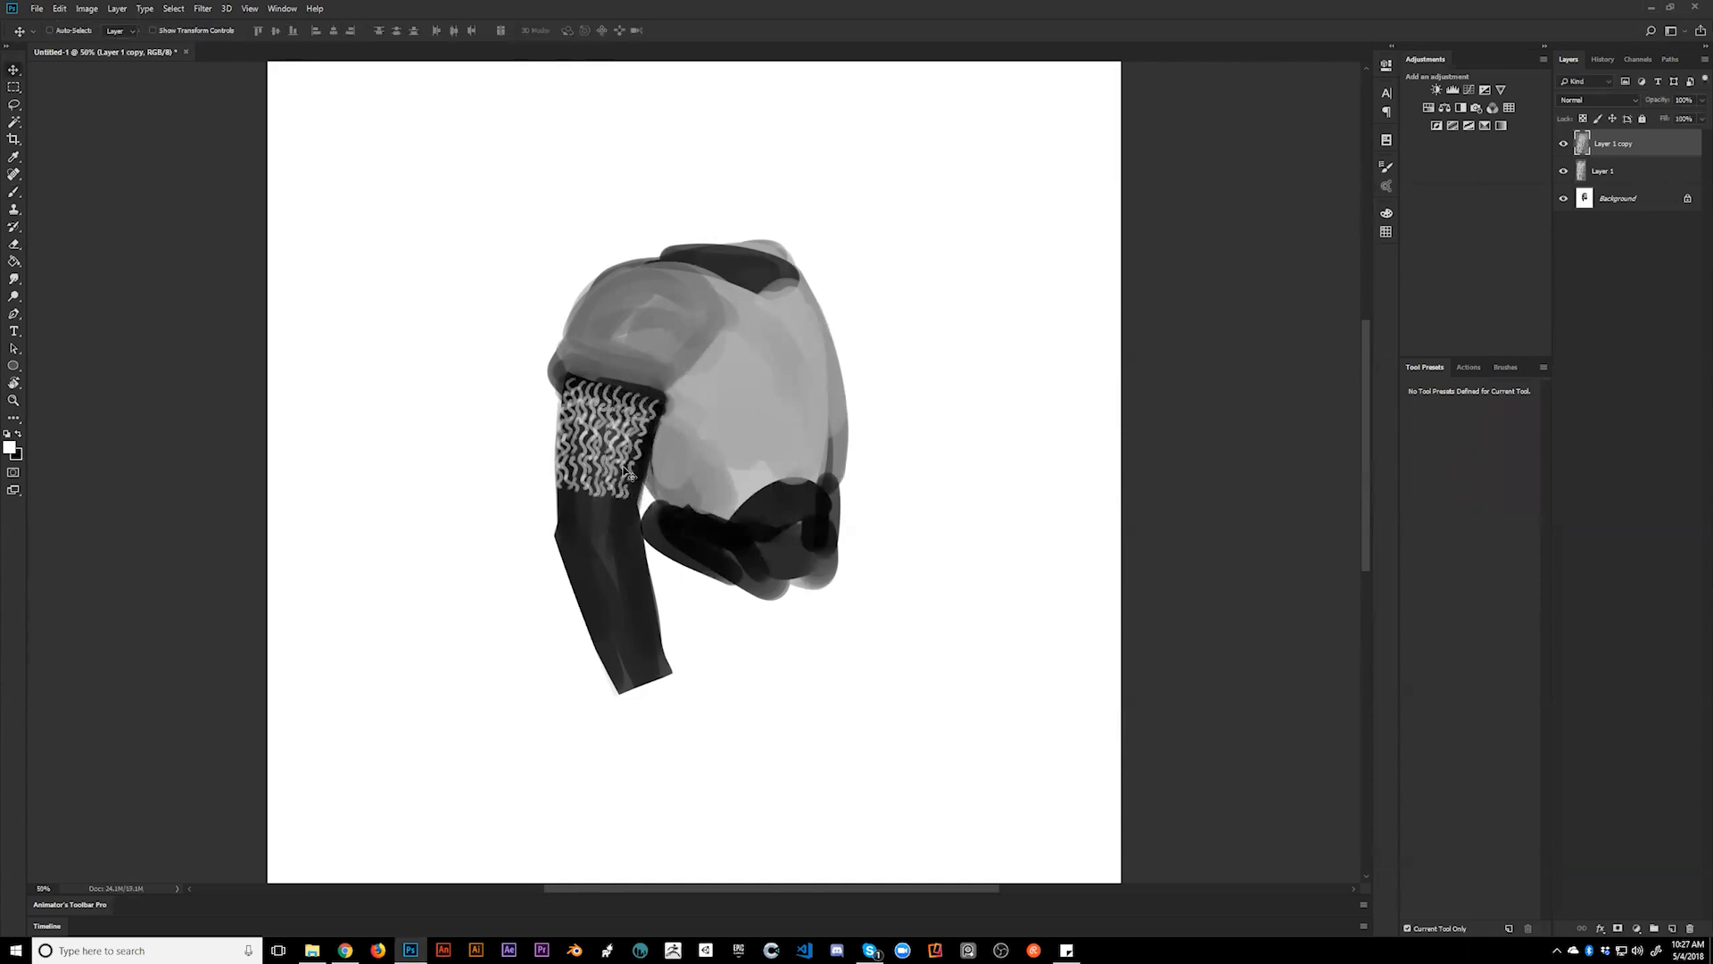
- Merge the duplicated chainmail layer down into Layer 1
key(b)
key(x)
key(x)
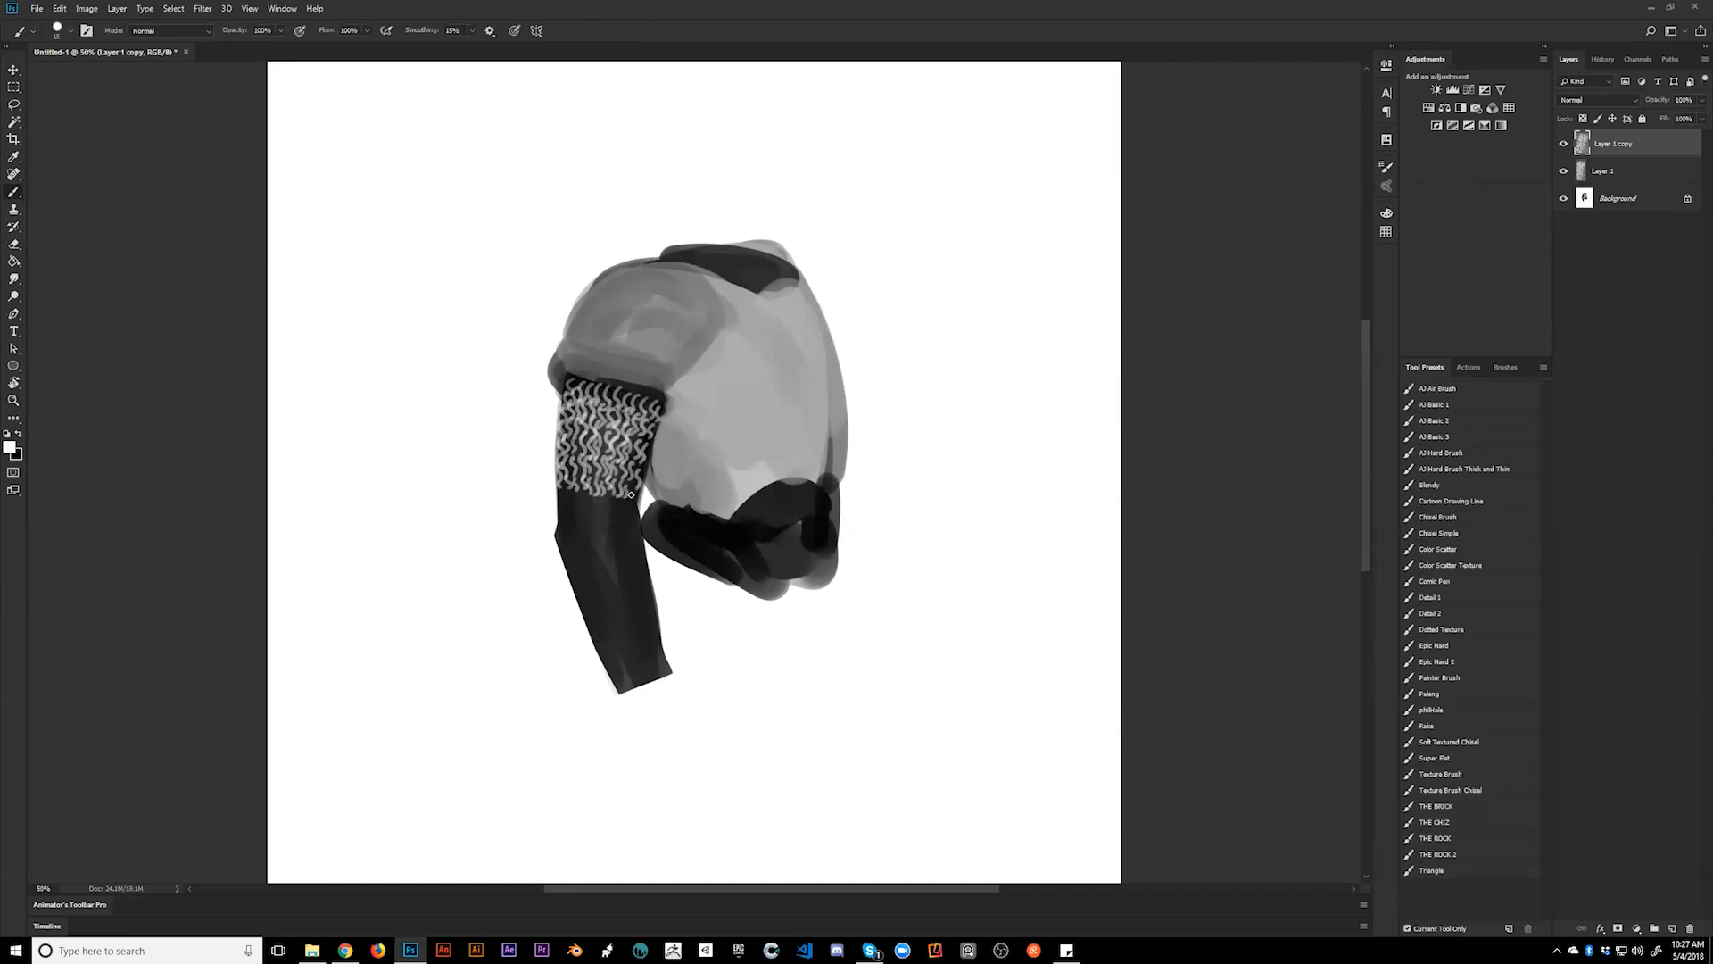
key(z)
alt+click(654, 550)
alt+click(654, 551)
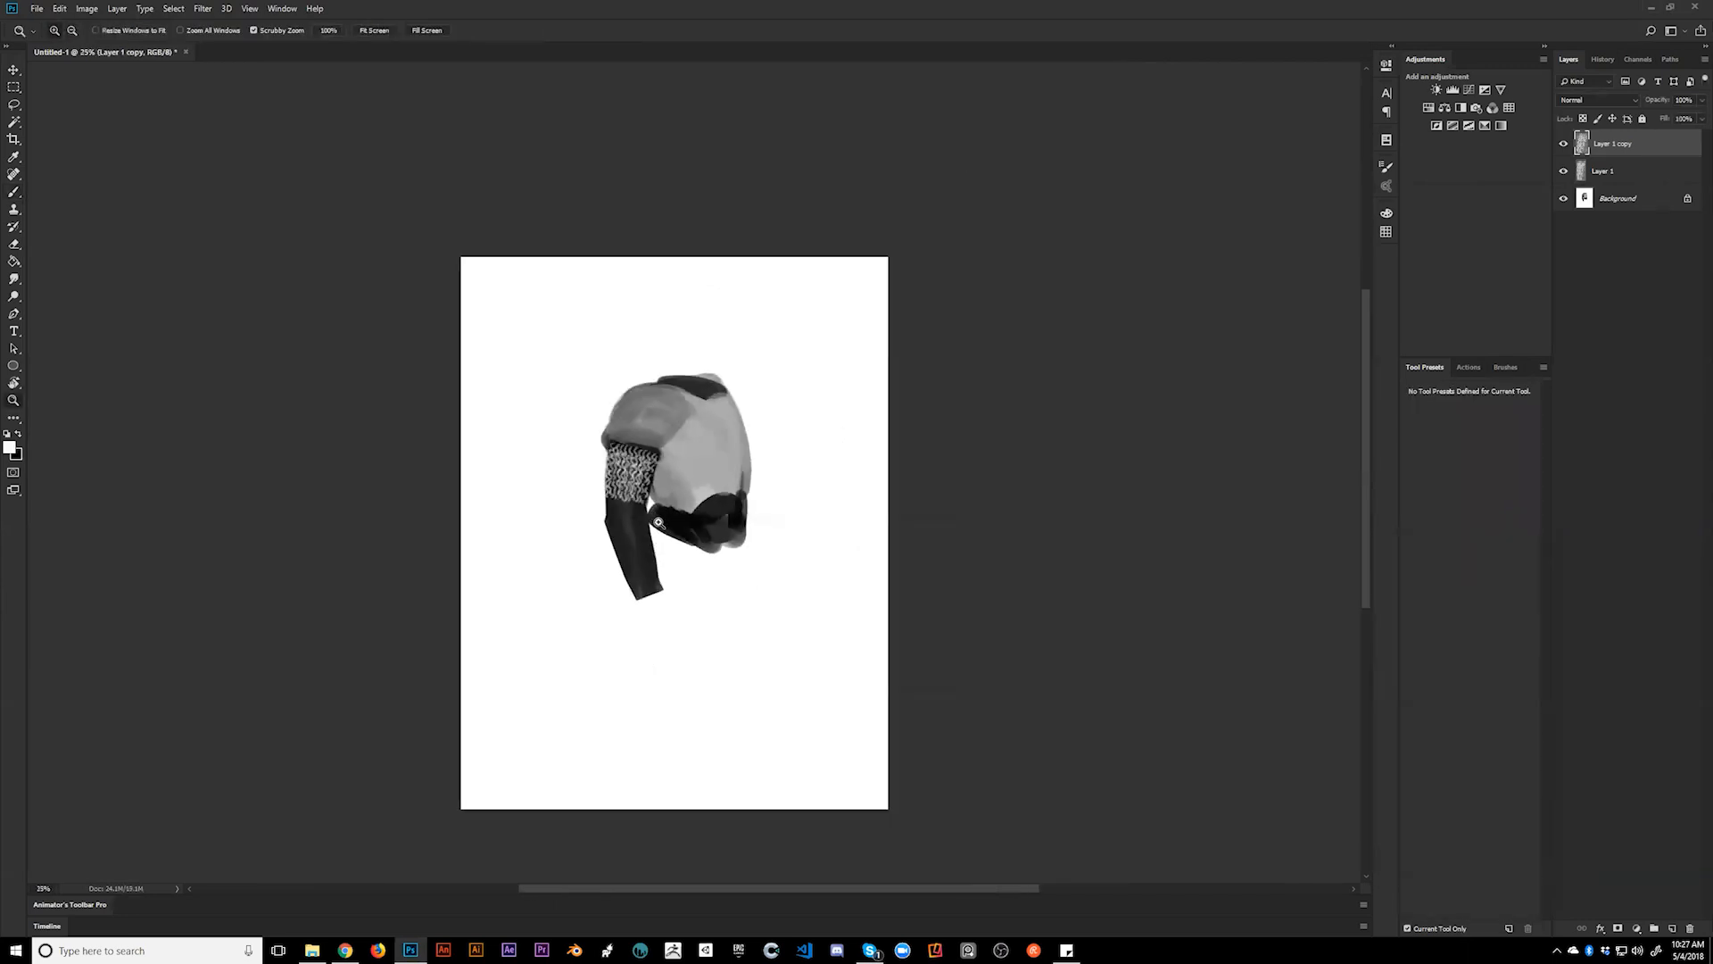
click(658, 512)
key(ctrl+e)
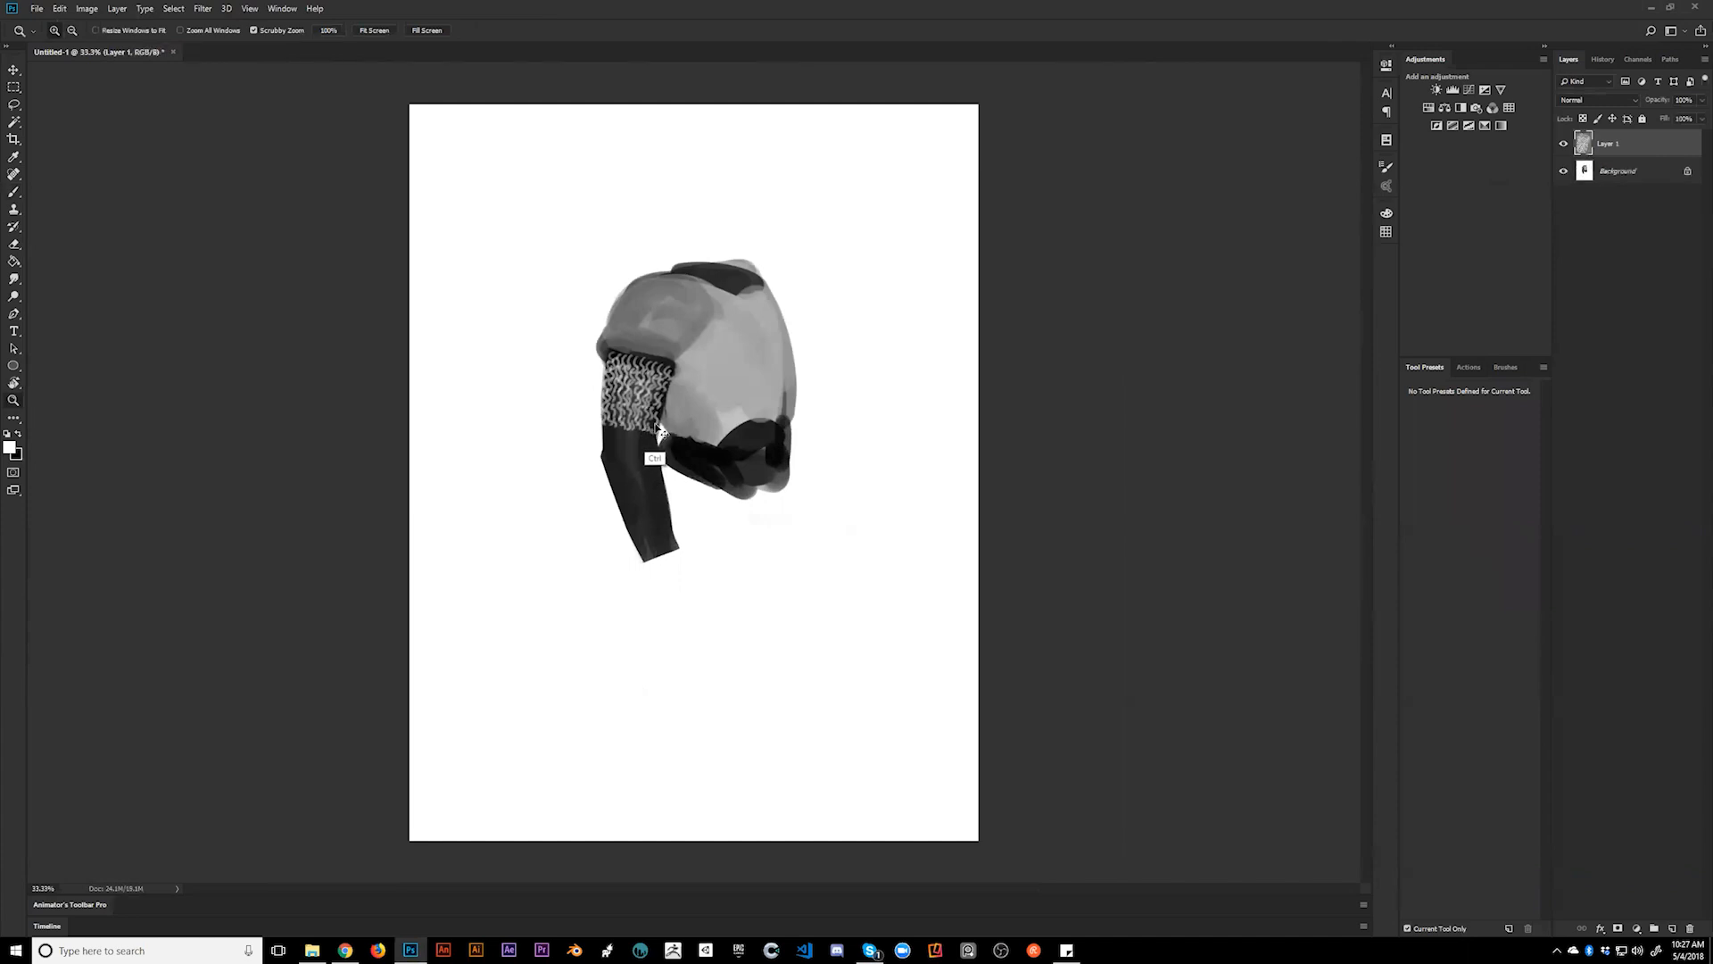
- Add a new layer above the chainmail and shade the upper sleeve's edges with an enlarged black brush
key(b)
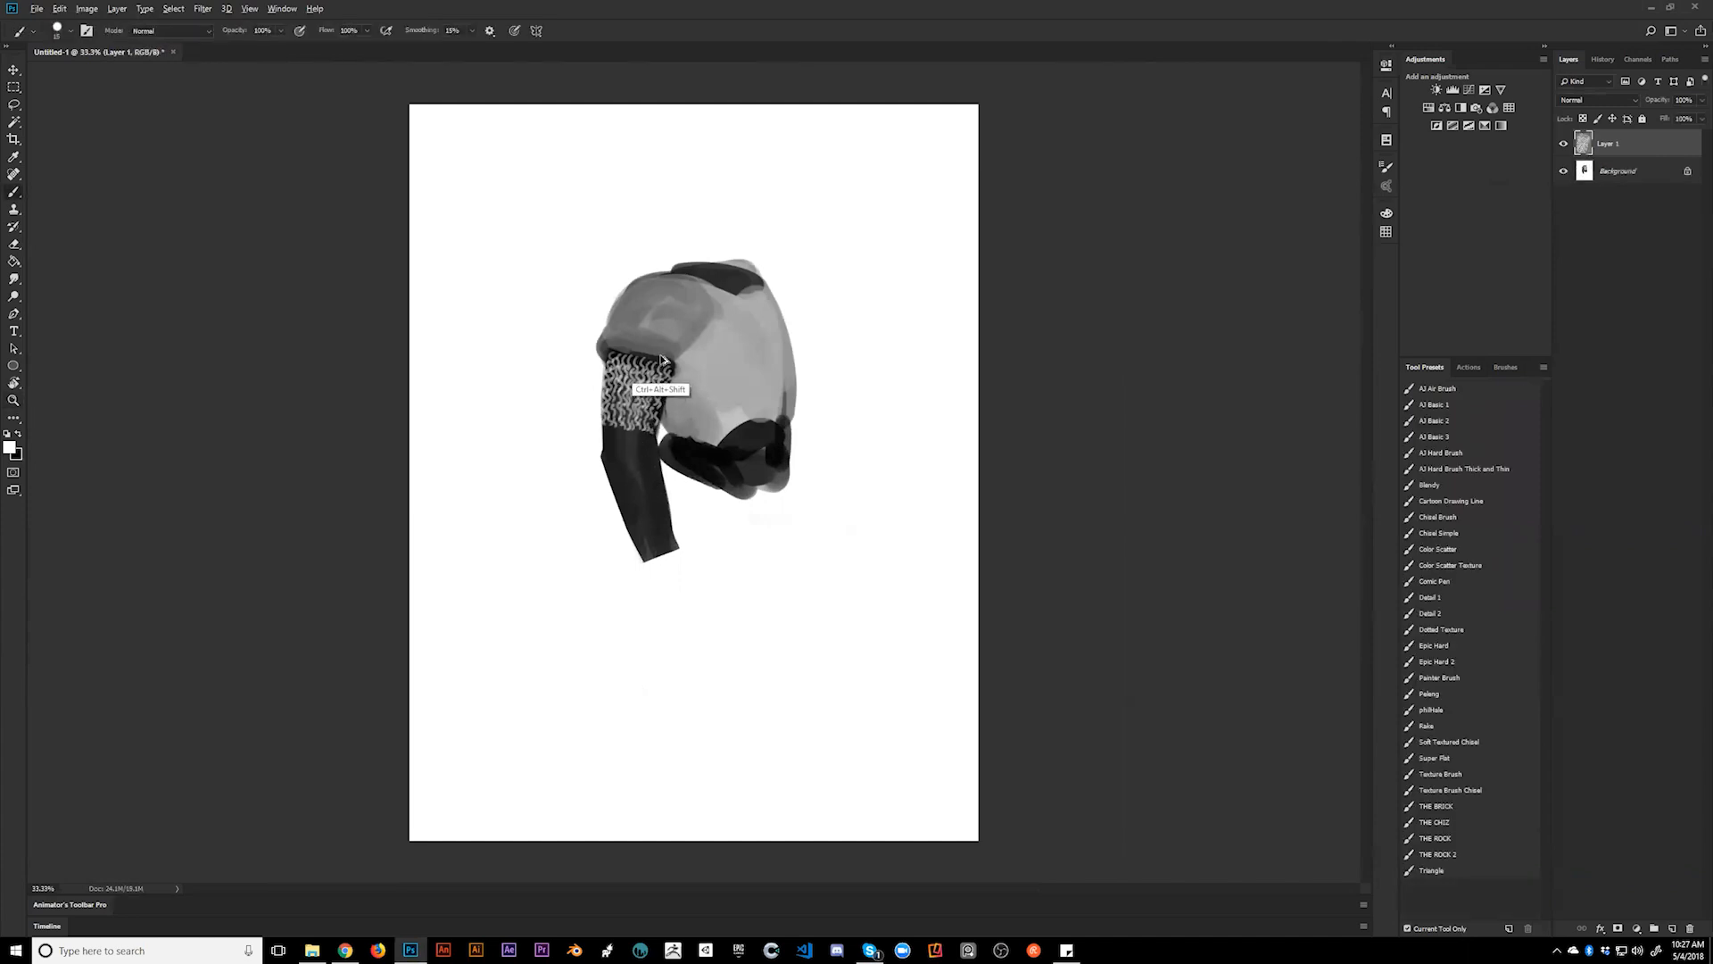
key(ctrl+shift+alt+n)
key(x)
key(bracketright)
key(bracketright)
key(bracketright)
key(bracketright)
key(bracketright)
key(bracketright)
key(bracketright)
key(bracketright)
key(ctrl+alt+g)
key(ctrl+z)
mouse_move(609, 364)
mouse_down()
mouse_move(653, 371)
mouse_move(667, 421)
mouse_up()
key(ctrl+alt+z)
key(ctrl+alt+z)
mouse_move(666, 367)
mouse_down()
mouse_move(654, 423)
mouse_move(616, 435)
mouse_up()
- Shrink the brush, paint a light trim line along the chainmail's lower edge and a curling ornament down the forearm
key(ctrl+space)
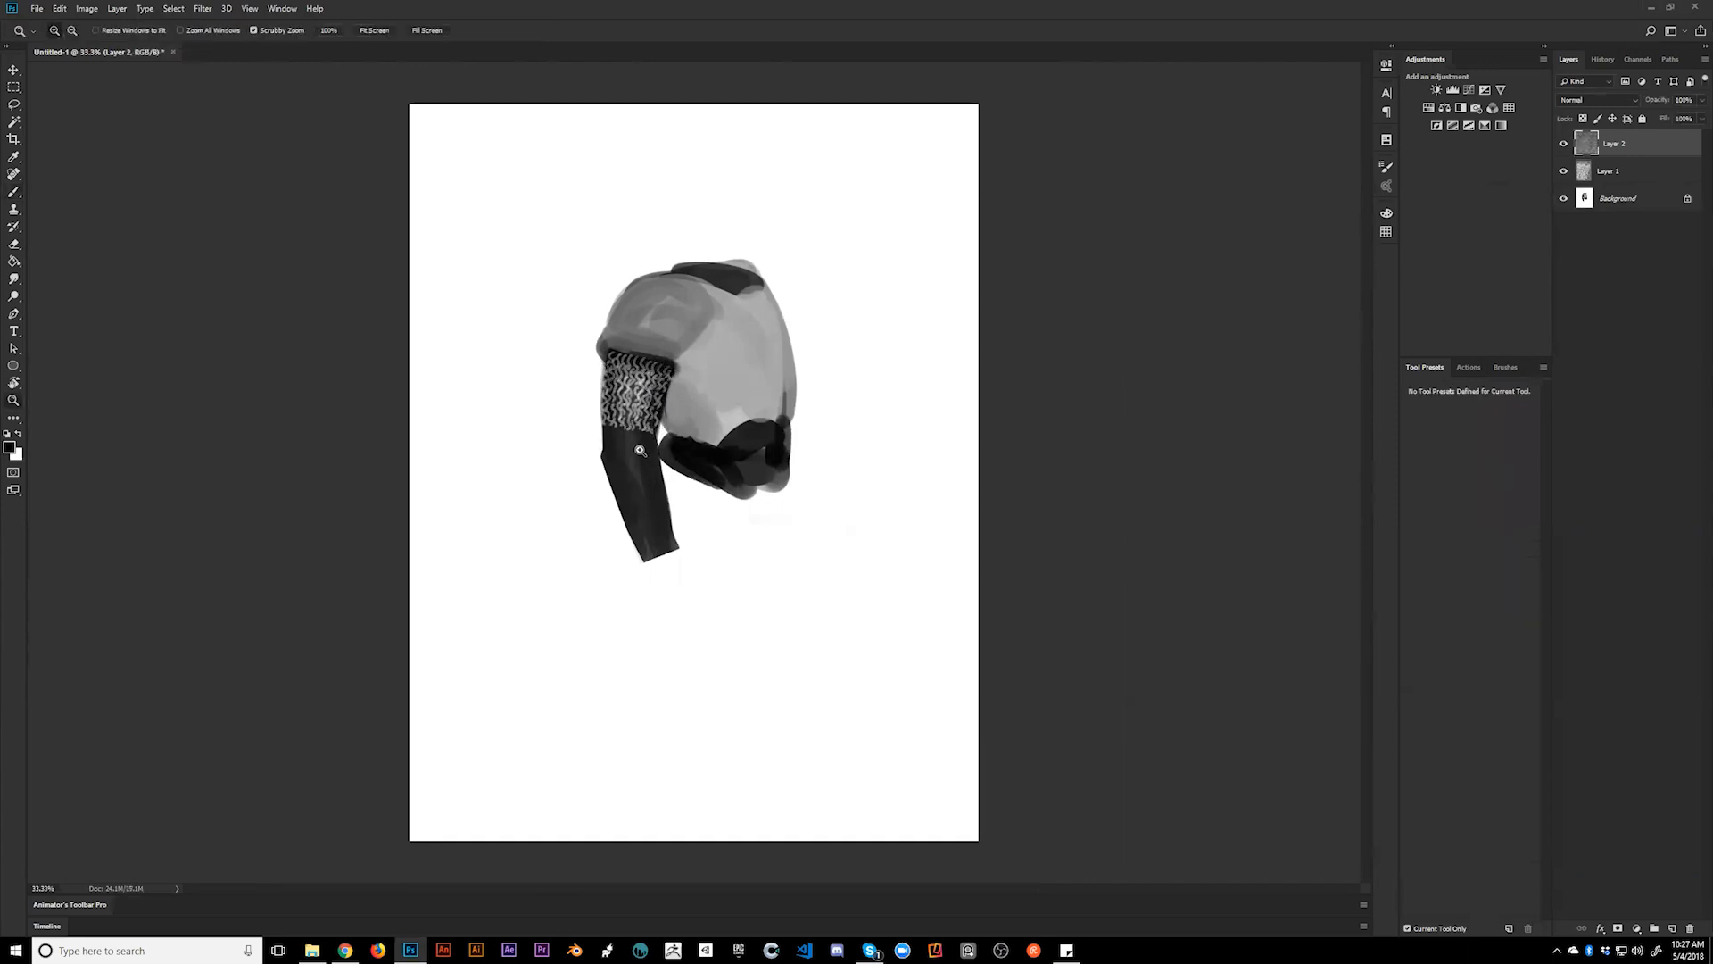
ctrl+click(639, 449)
key(bracketleft)
key(bracketleft)
key(bracketleft)
key(bracketleft)
key(bracketleft)
key(bracketleft)
key(bracketleft)
key(bracketleft)
key(bracketleft)
key(bracketleft)
mouse_move(555, 414)
mouse_down()
mouse_move(627, 425)
mouse_move(590, 418)
mouse_move(613, 501)
mouse_up()
key(x)
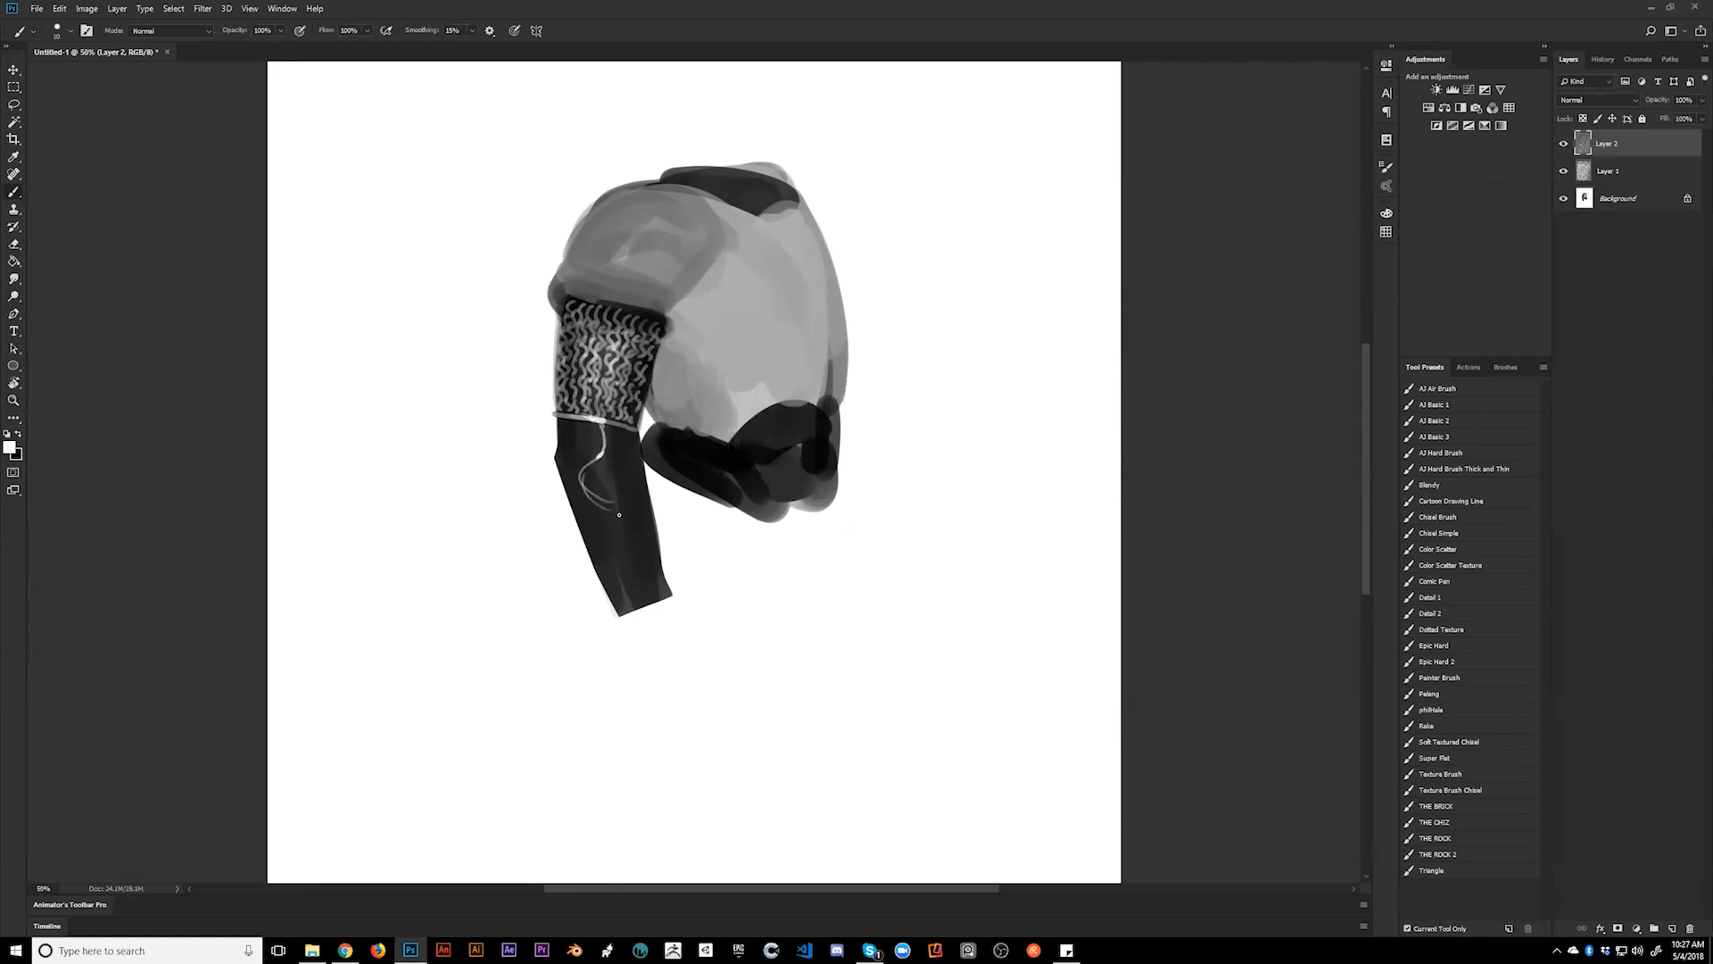
drag(604, 500, 659, 590)
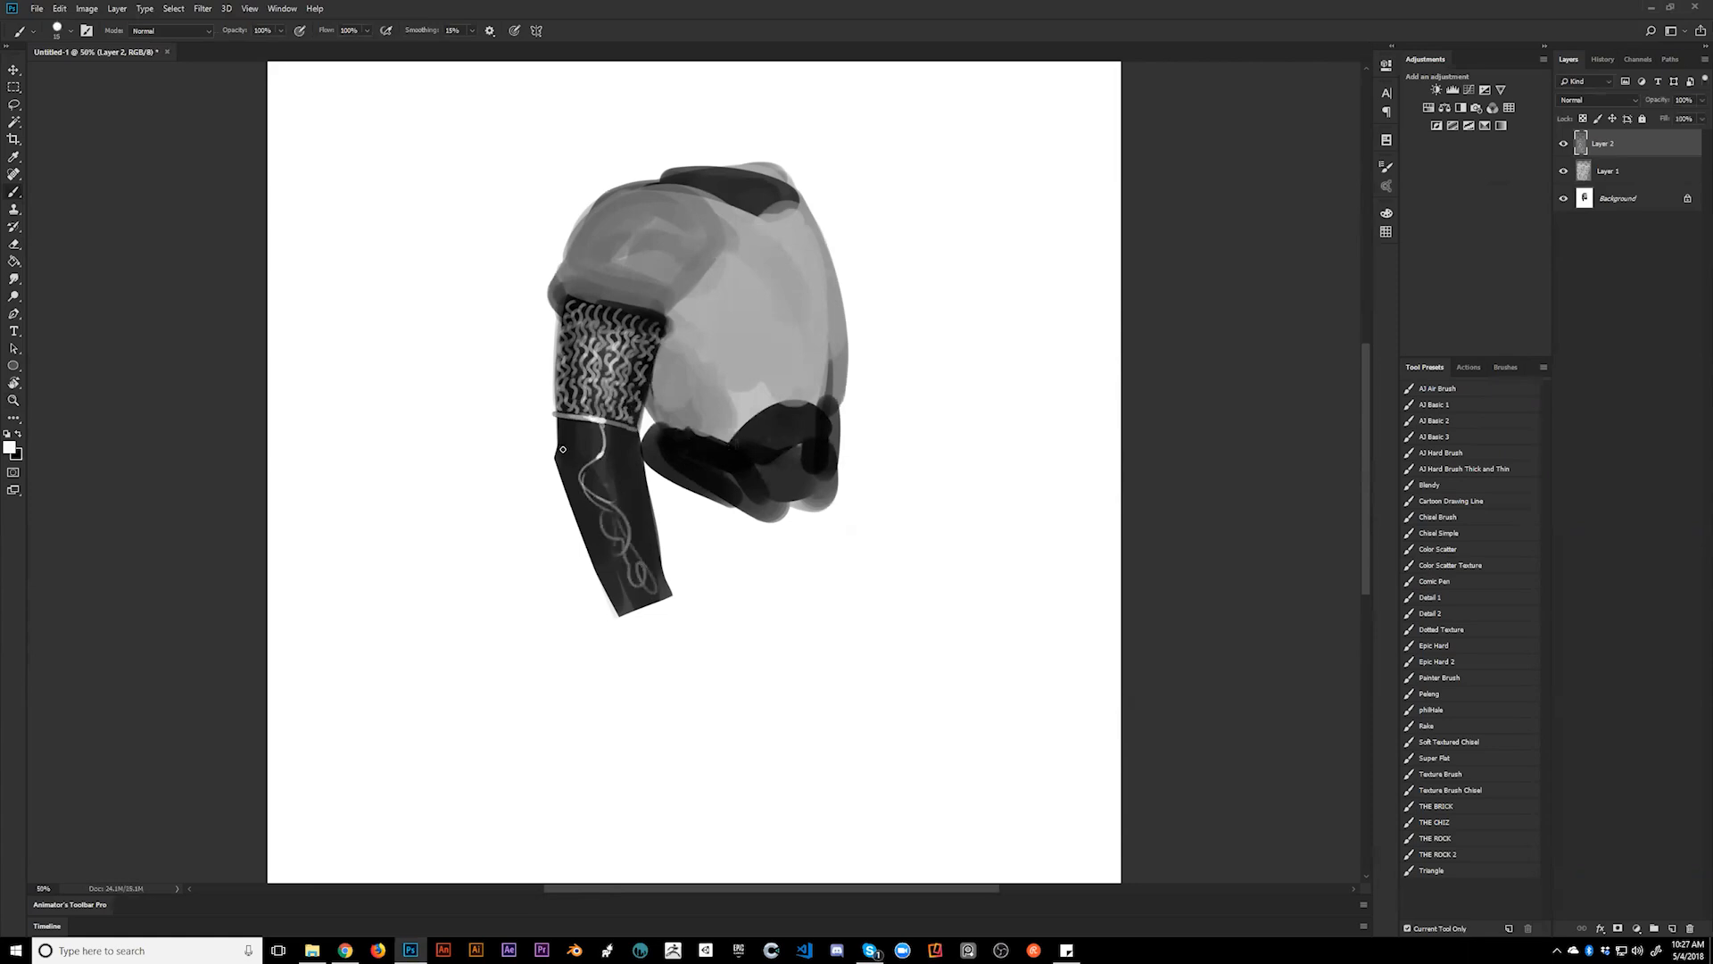
- Enlarge the brush and paint sampled dark grey tones down the forearm's outer side beside the curling ornament
key(x)
drag(558, 427, 571, 492)
alt+click(571, 472)
key(bracketright)
key(bracketright)
key(bracketright)
key(bracketright)
key(bracketright)
key(bracketright)
key(bracketright)
mouse_move(562, 428)
mouse_down()
mouse_move(566, 473)
mouse_move(643, 498)
mouse_move(648, 562)
mouse_move(607, 573)
mouse_up()
drag(584, 496, 608, 571)
- Trim the outer edge of the forearm and chainmail with sampled background white, and switch to a larger black brush
alt+click(544, 497)
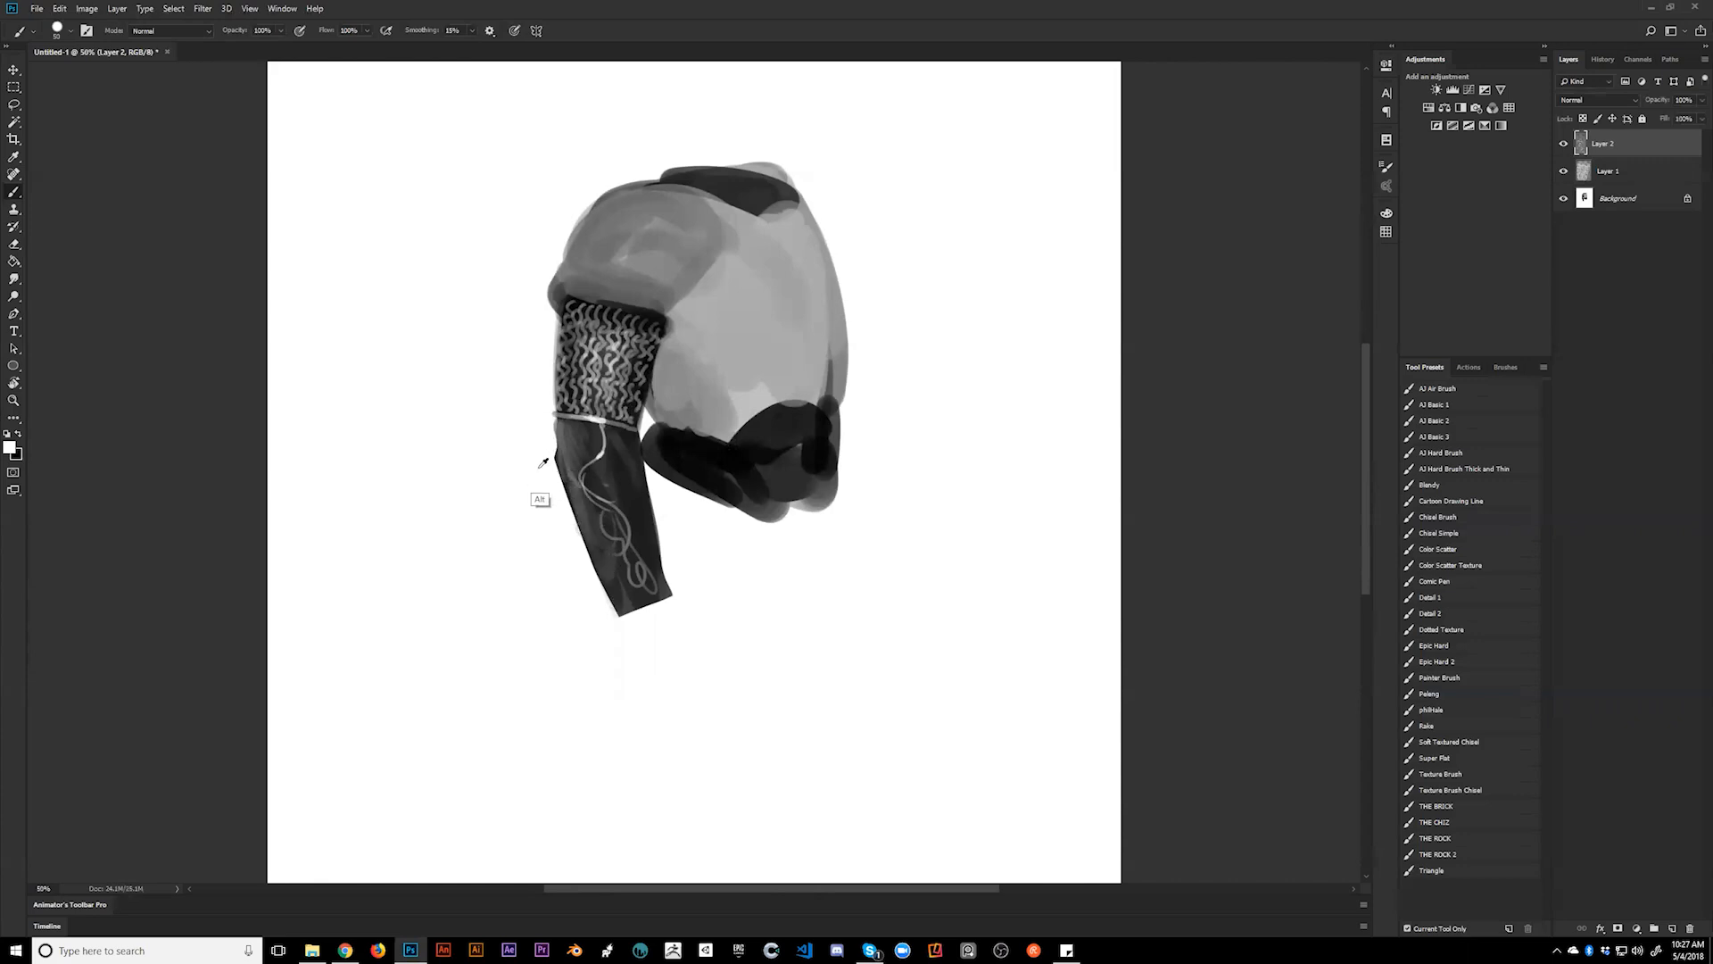
drag(551, 425, 571, 524)
key(bracketleft)
drag(547, 323, 549, 371)
key(x)
key(bracketright)
key(bracketright)
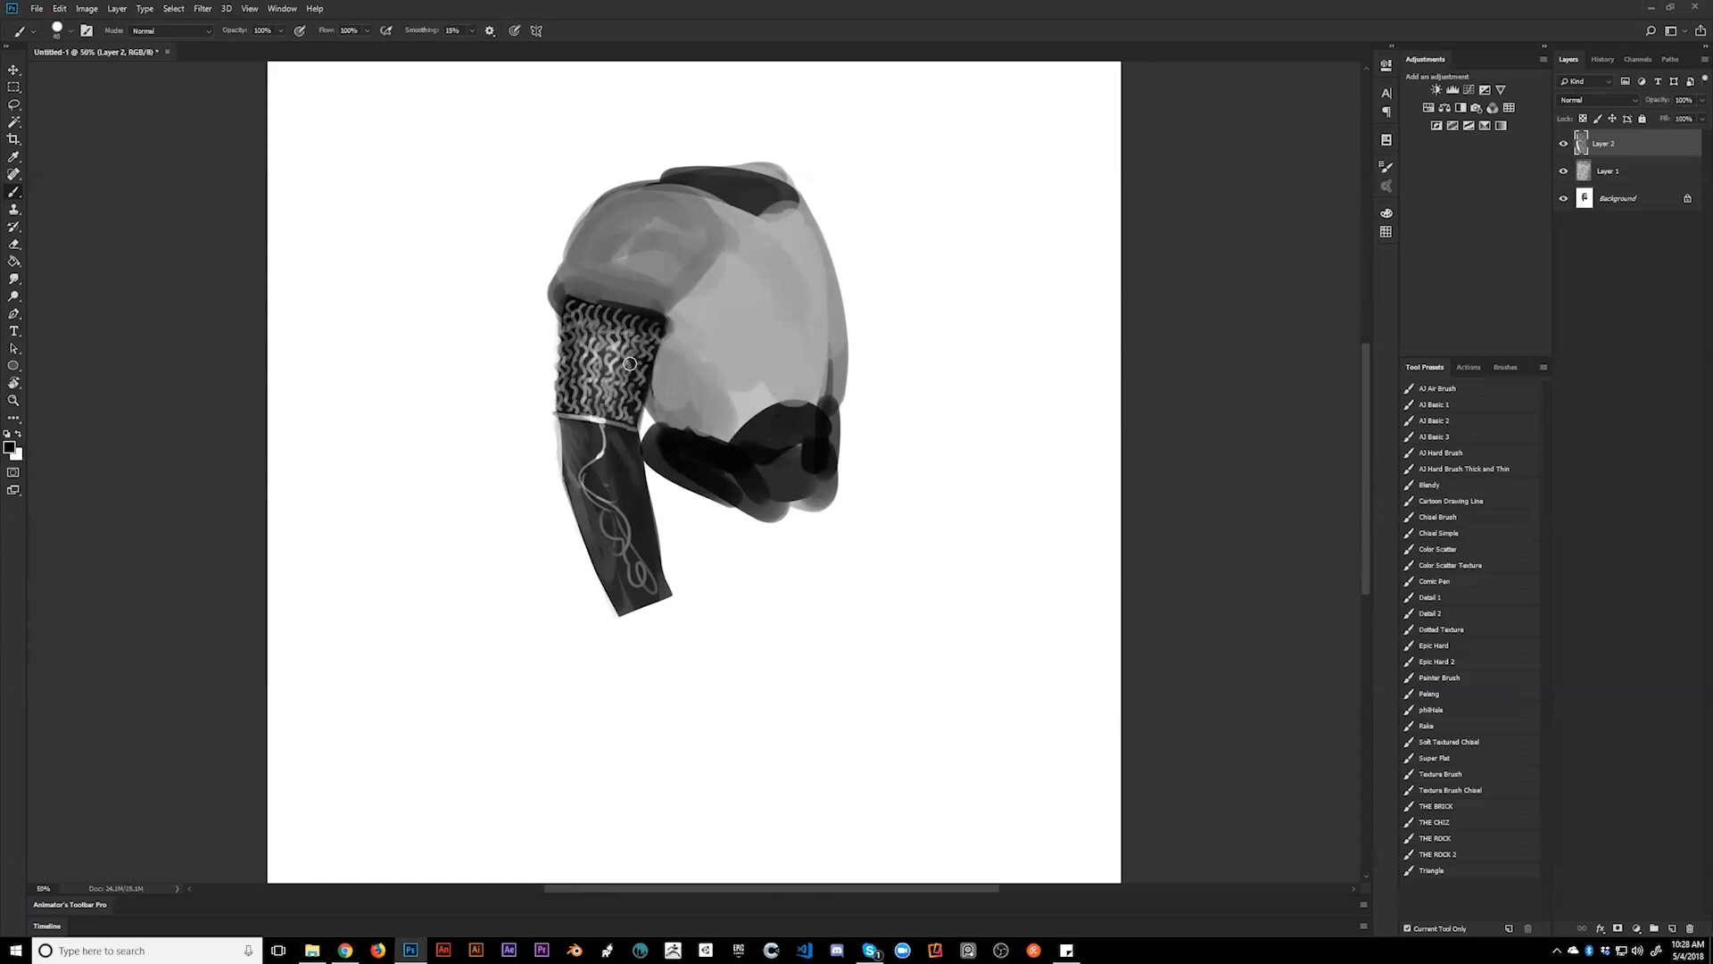
- Shrink the brush, flip the canvas horizontally and switch the painting colour to white
key(bracketleft)
key(bracketleft)
key(bracketleft)
key(bracketleft)
key(bracketleft)
key(bracketleft)
key(bracketleft)
key(z)
alt+click(621, 433)
alt+click(621, 433)
key(ctrl+shift+h)
click(719, 397)
key(b)
key(x)
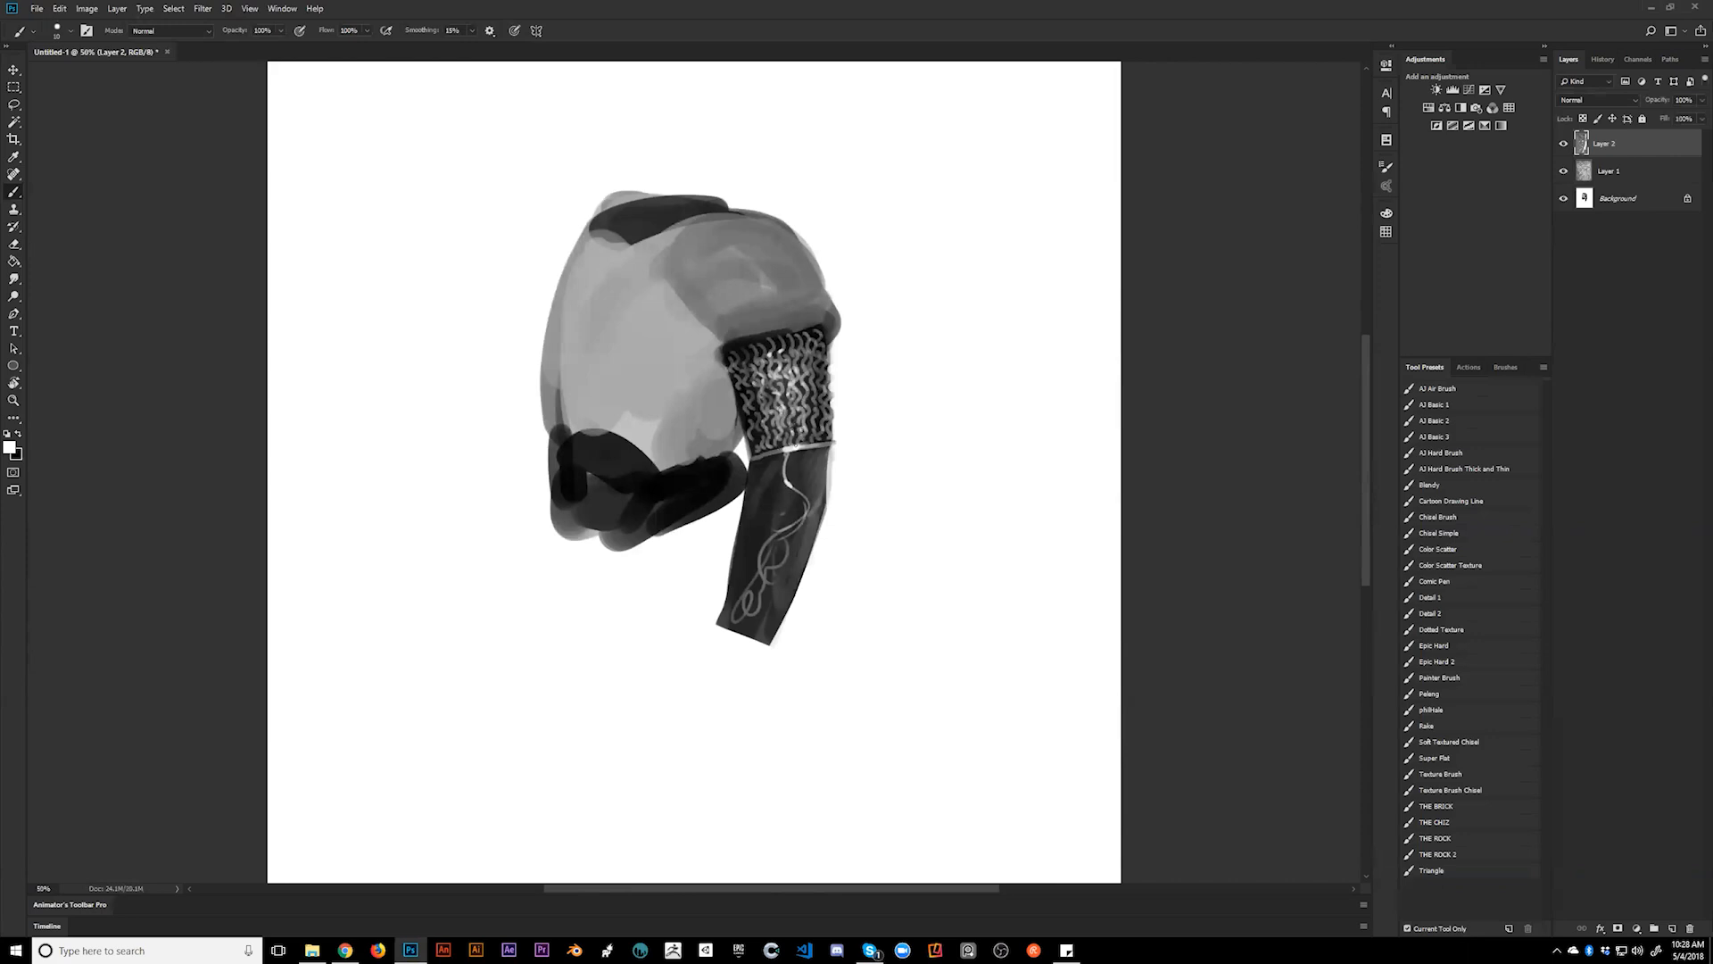
- Flip the canvas back horizontally and reset the brush colours to the default black and white
alt+click(730, 378)
key(z)
alt+click(756, 456)
alt+click(756, 456)
alt+click(756, 456)
key(ctrl+shift+h)
click(766, 457)
click(766, 457)
click(766, 457)
key(b)
key(d)
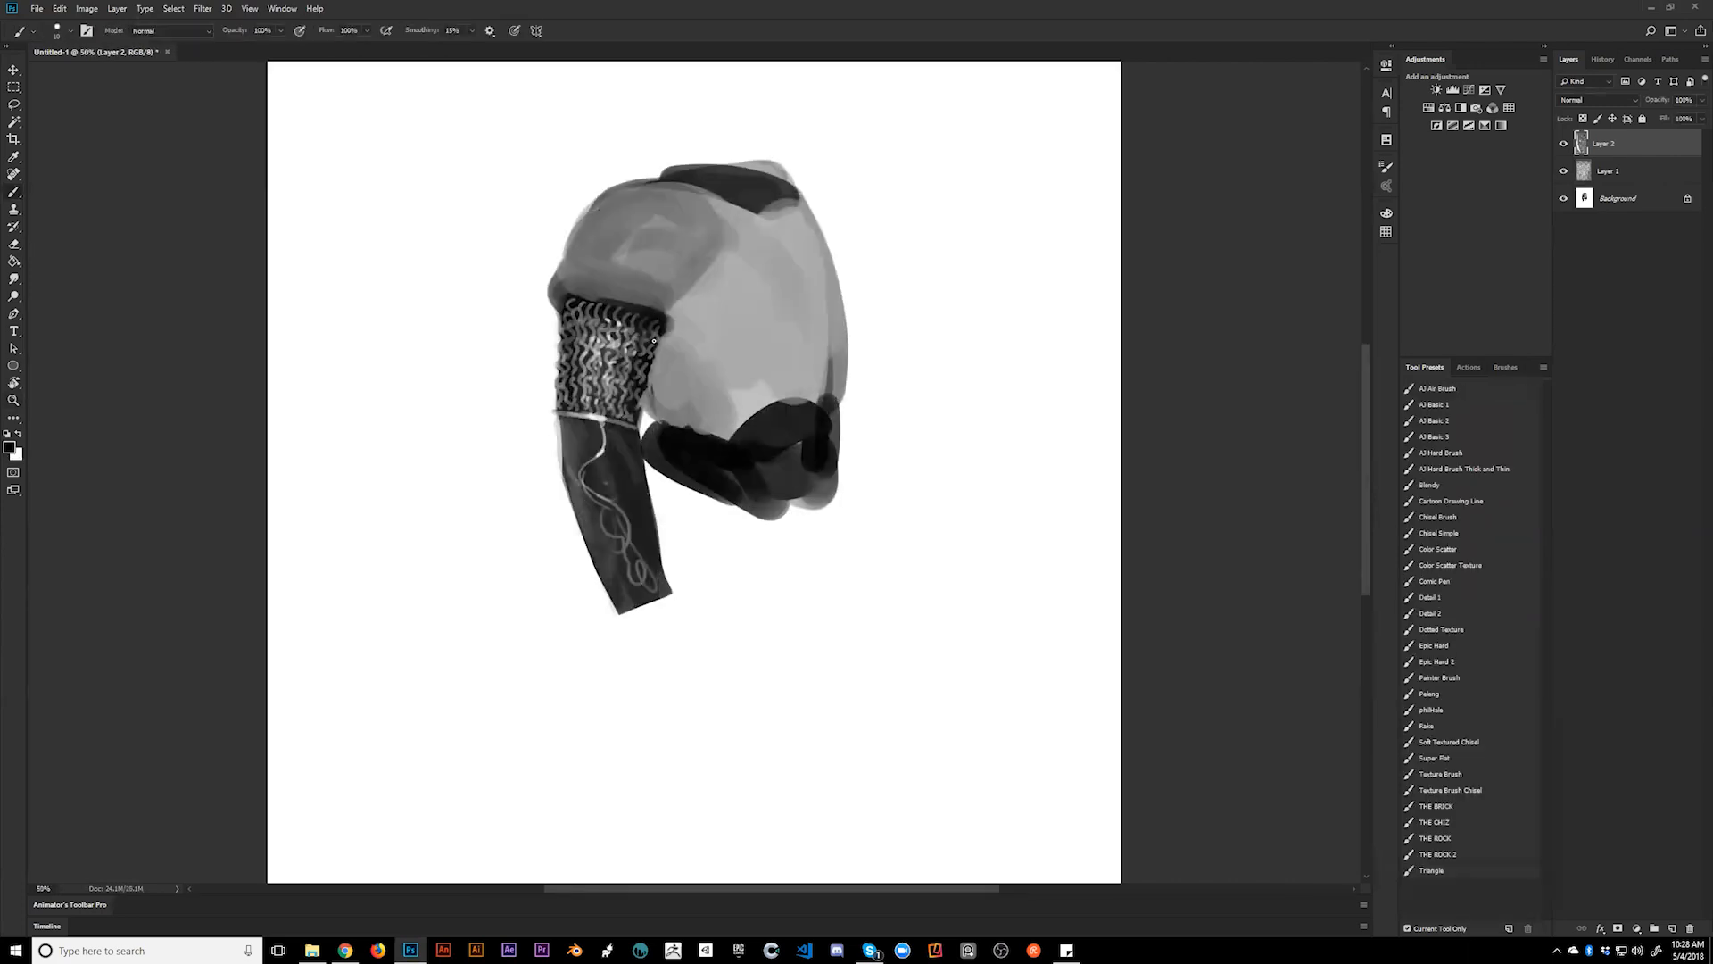
- Paint dark contour lines where the shoulder plate meets the chest, and add sampled grey beside the armpit with a larger brush
mouse_move(751, 212)
mouse_down()
mouse_move(723, 285)
mouse_move(668, 320)
mouse_move(752, 267)
mouse_move(667, 333)
mouse_move(648, 407)
mouse_move(675, 328)
mouse_move(658, 395)
mouse_up()
key(bracketright)
key(bracketright)
alt+click(691, 355)
mouse_move(694, 355)
mouse_down()
mouse_move(663, 397)
mouse_move(686, 326)
mouse_move(759, 280)
mouse_move(667, 381)
mouse_move(669, 333)
mouse_move(655, 404)
mouse_move(670, 341)
mouse_up()
alt+click(667, 348)
- Smudge the chest shading beside the chainmail sleeve and paint over it with the sampled grey
key(r)
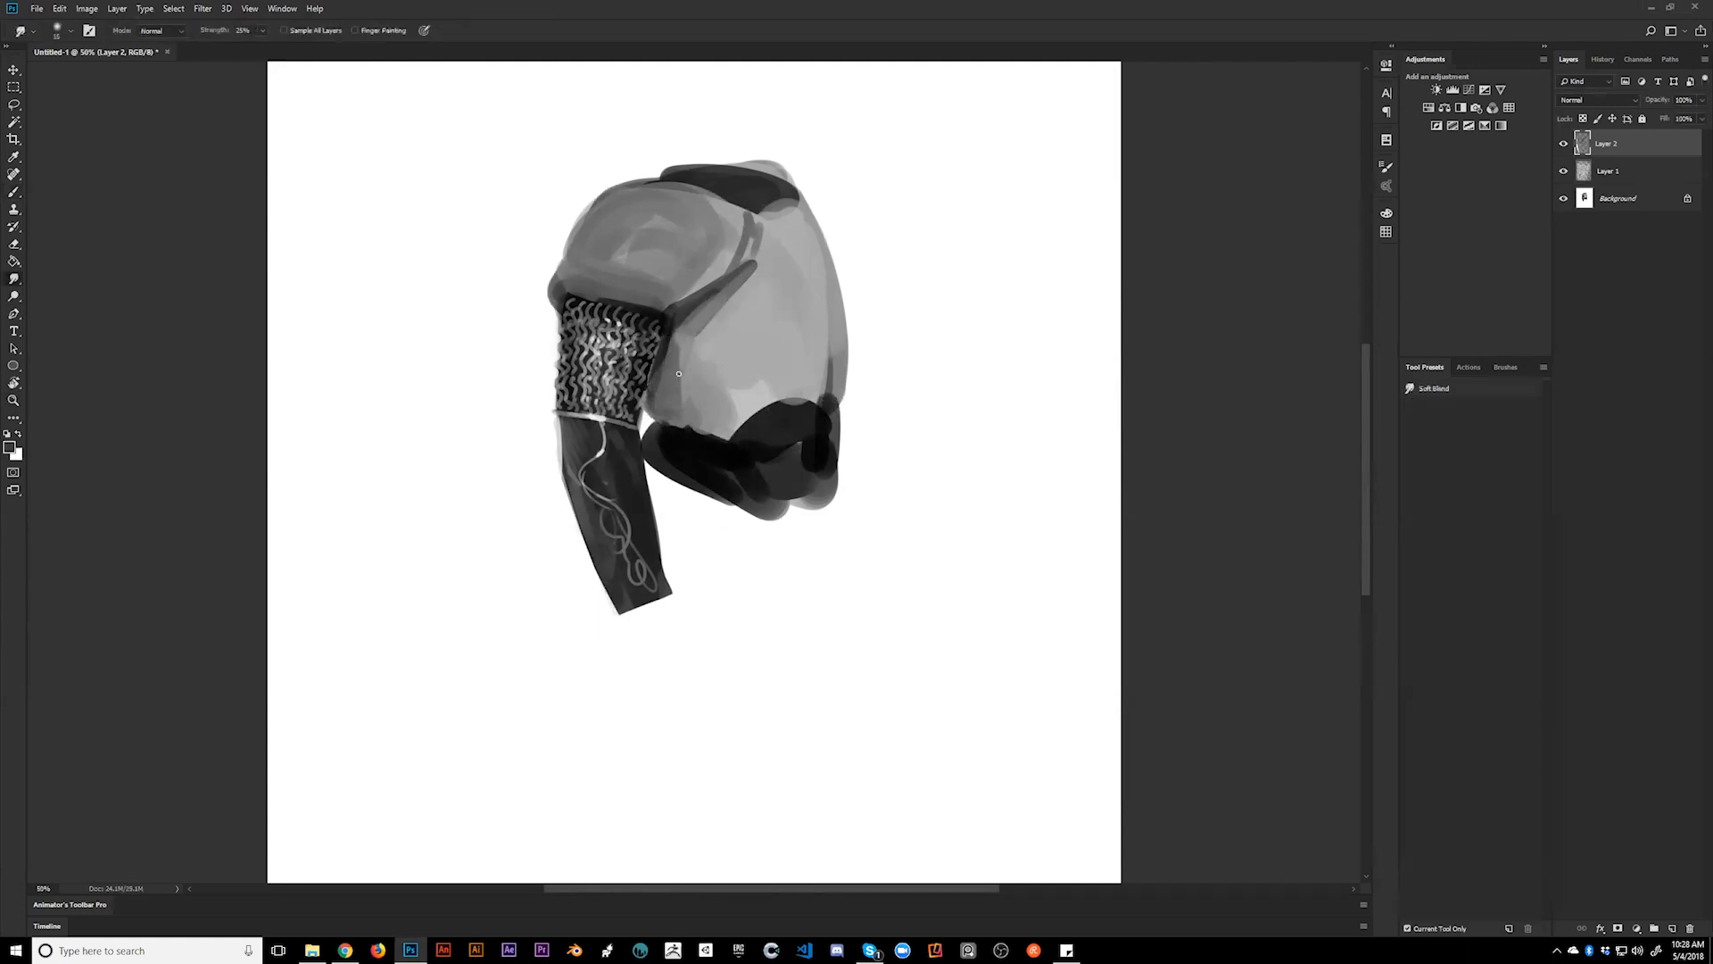
drag(676, 345, 684, 414)
key(b)
drag(683, 401, 675, 399)
alt+click(666, 373)
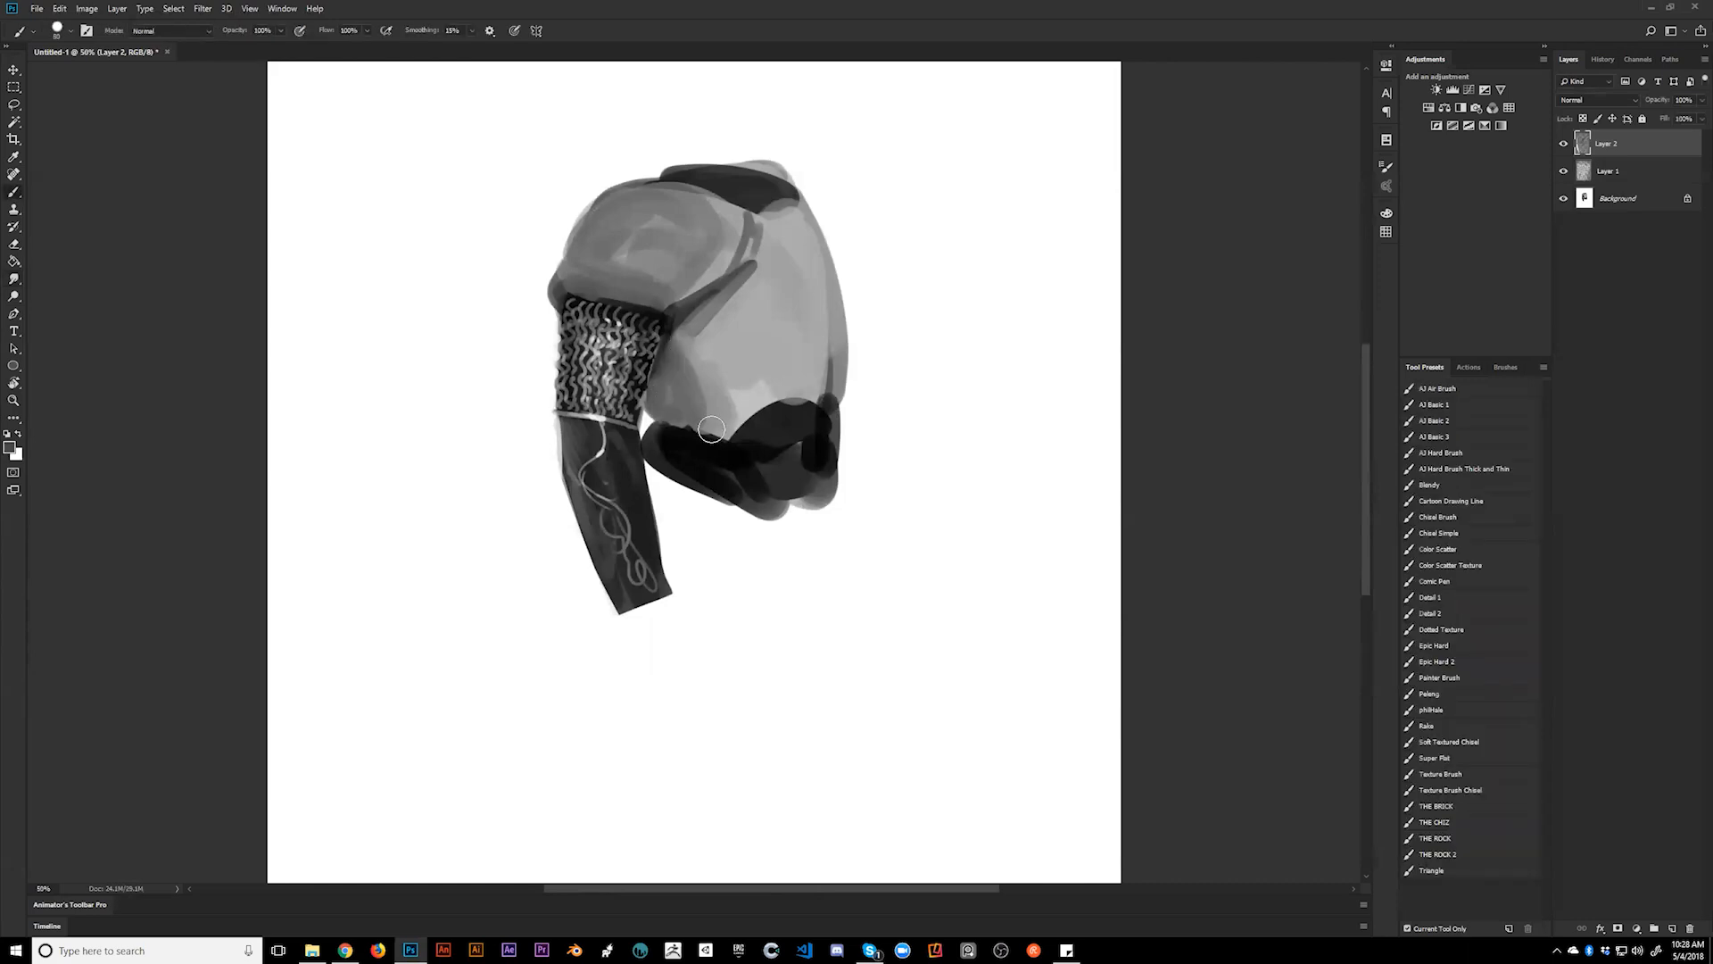
- Examine the whole painting at reduced size with the interface panels hidden
key(z)
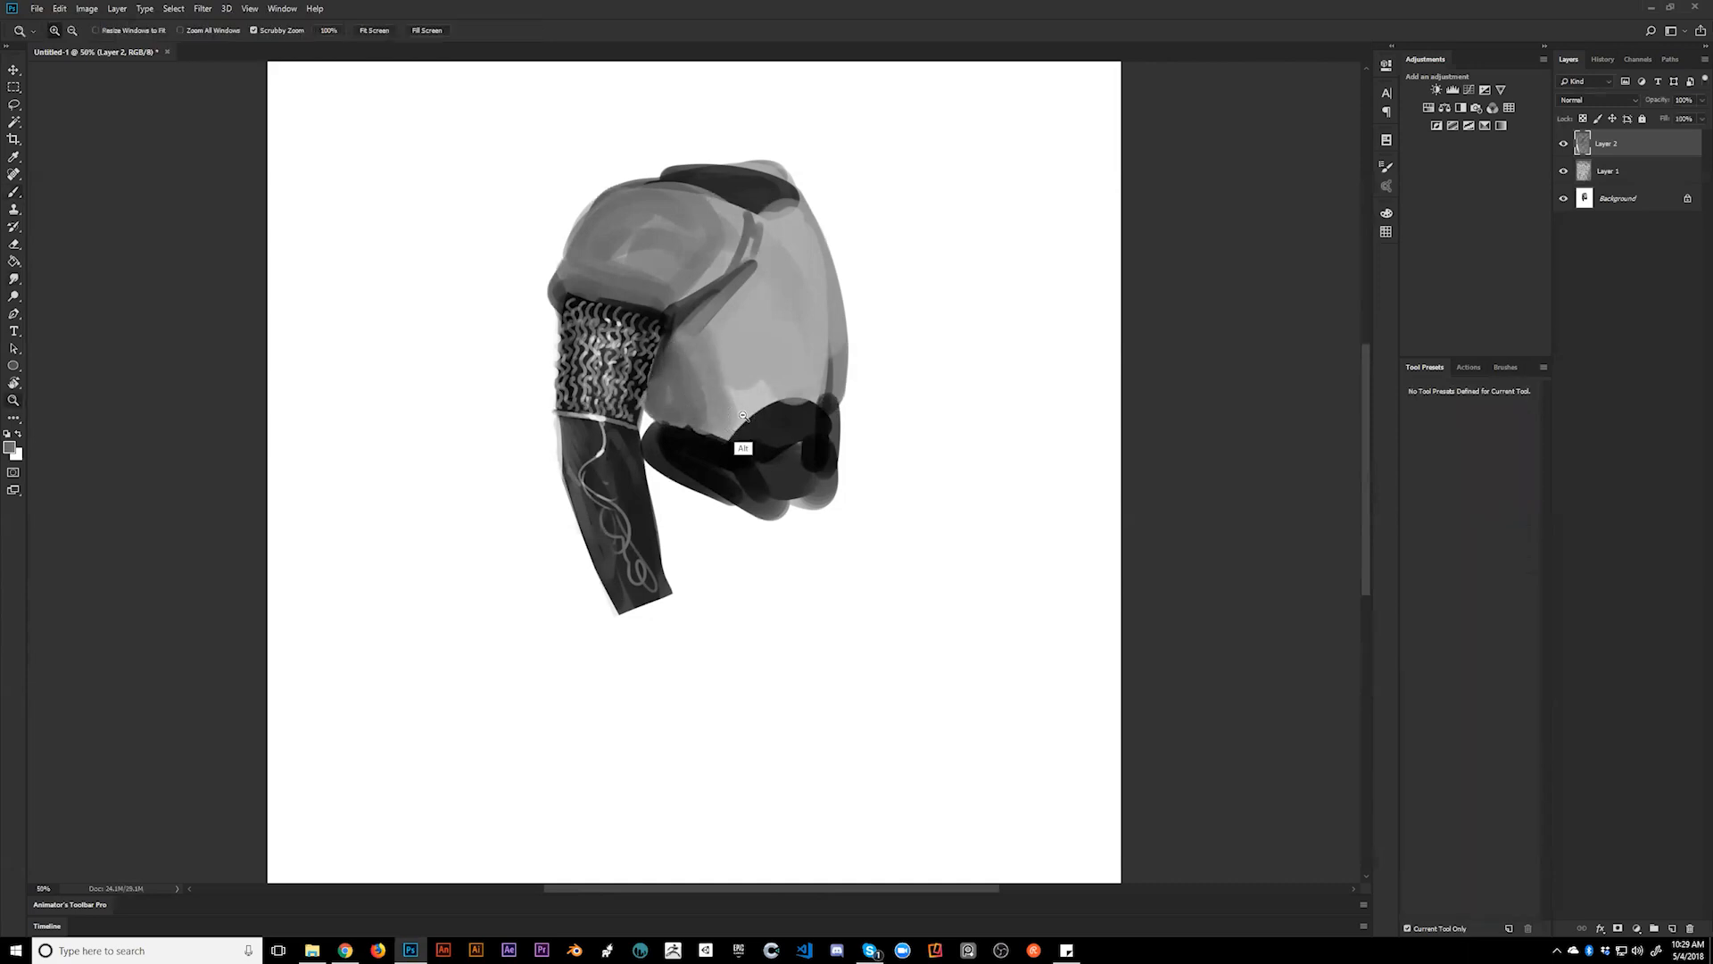
alt+click(744, 416)
alt+click(750, 418)
alt+click(759, 433)
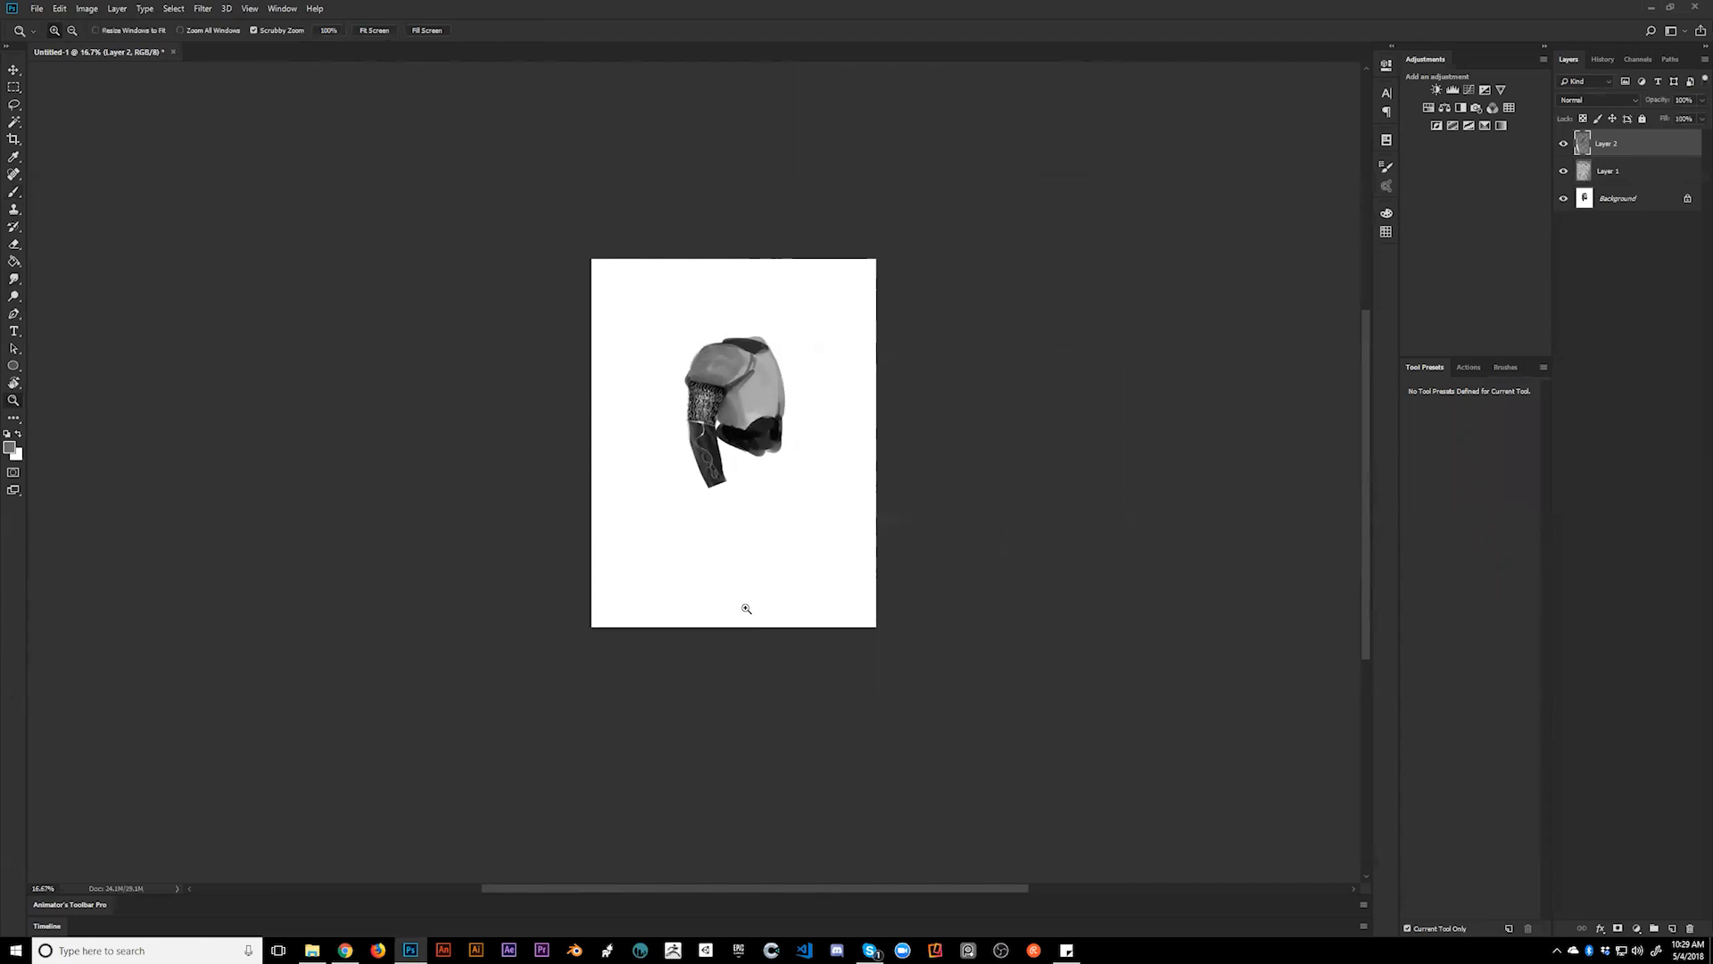
click(683, 373)
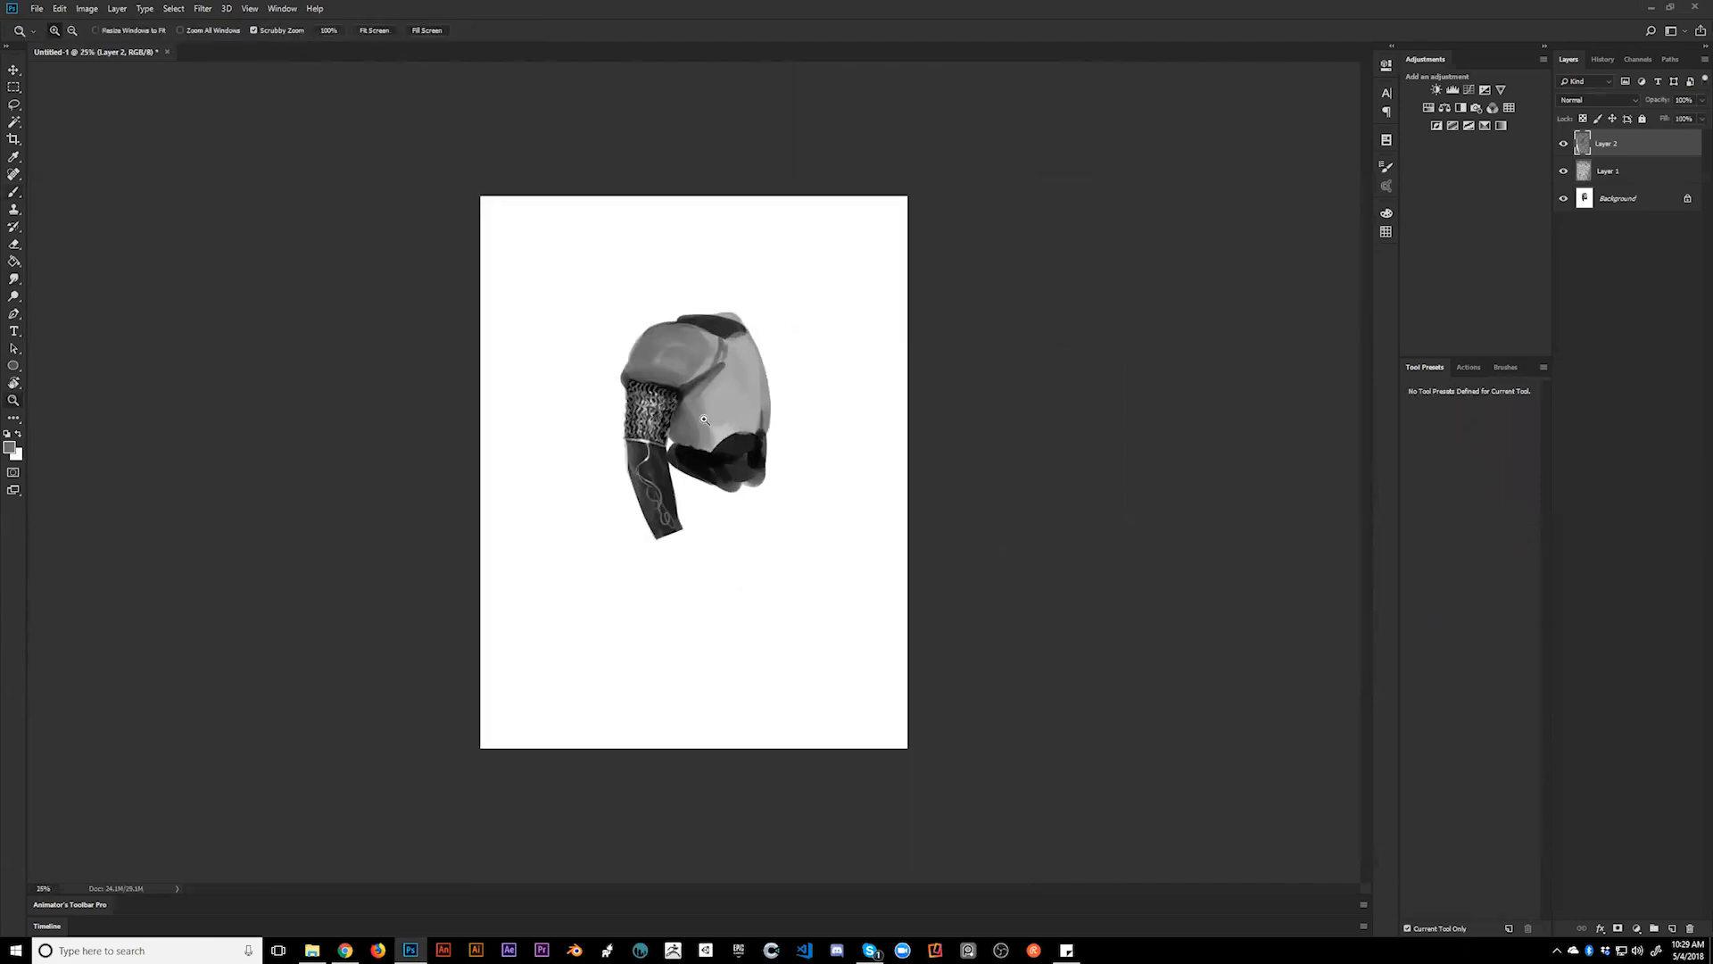
click(696, 415)
click(700, 437)
alt+click(698, 471)
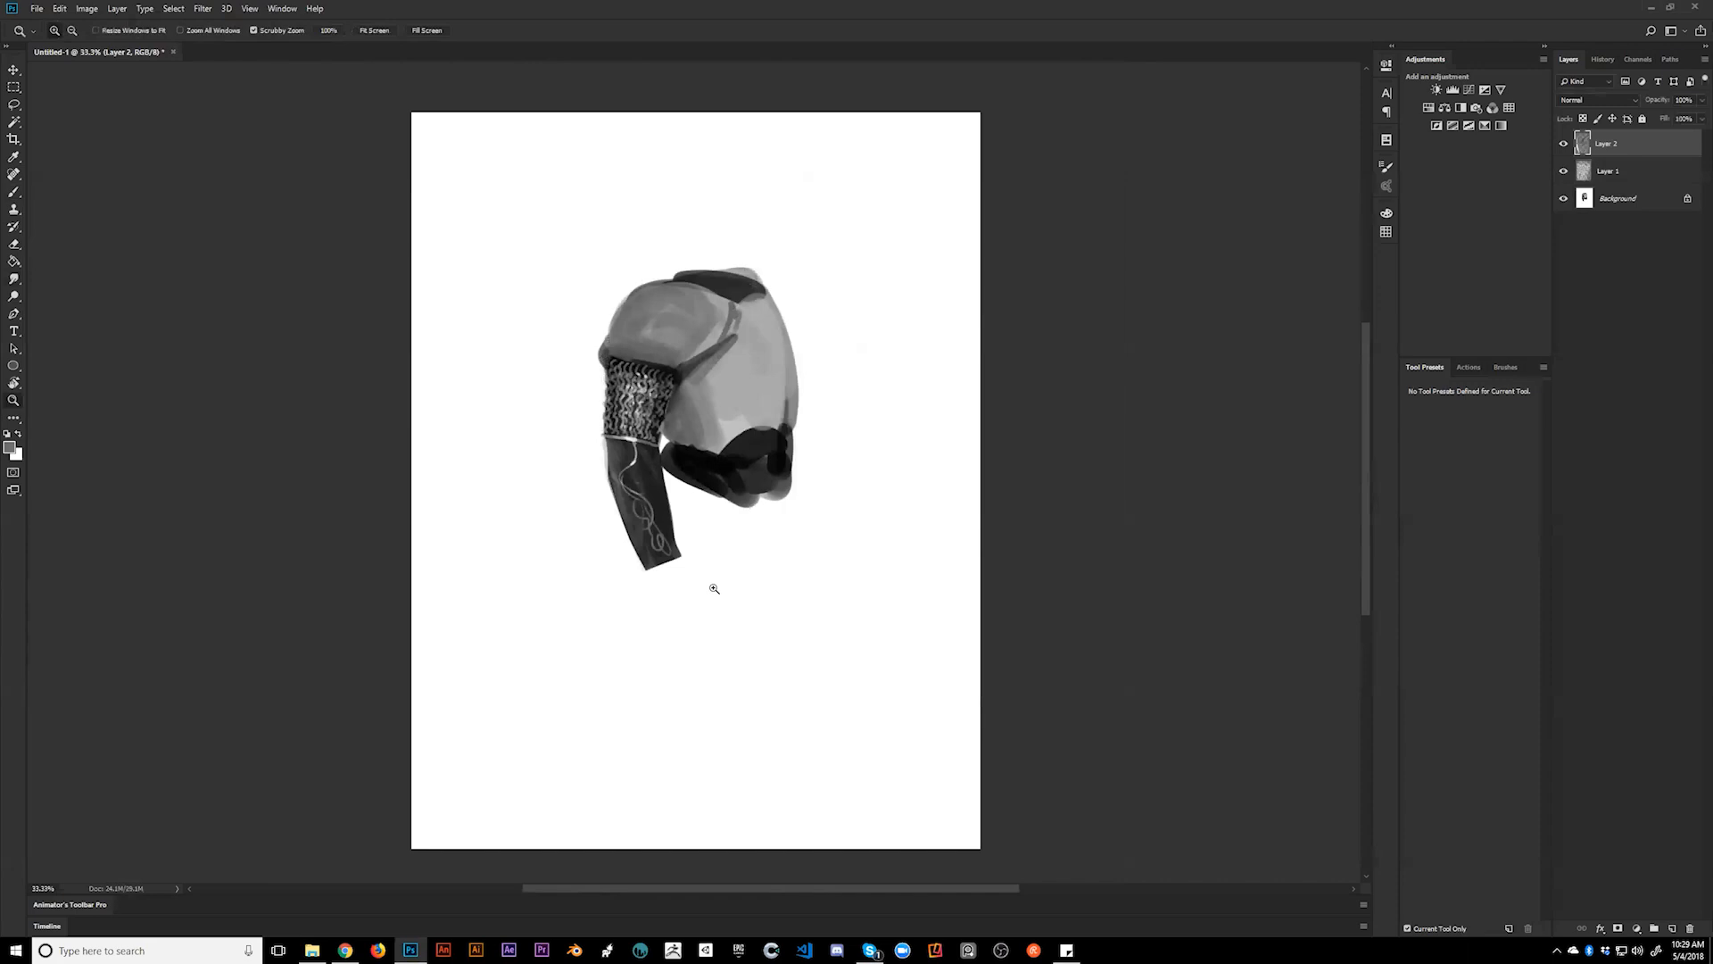
key(Tab)
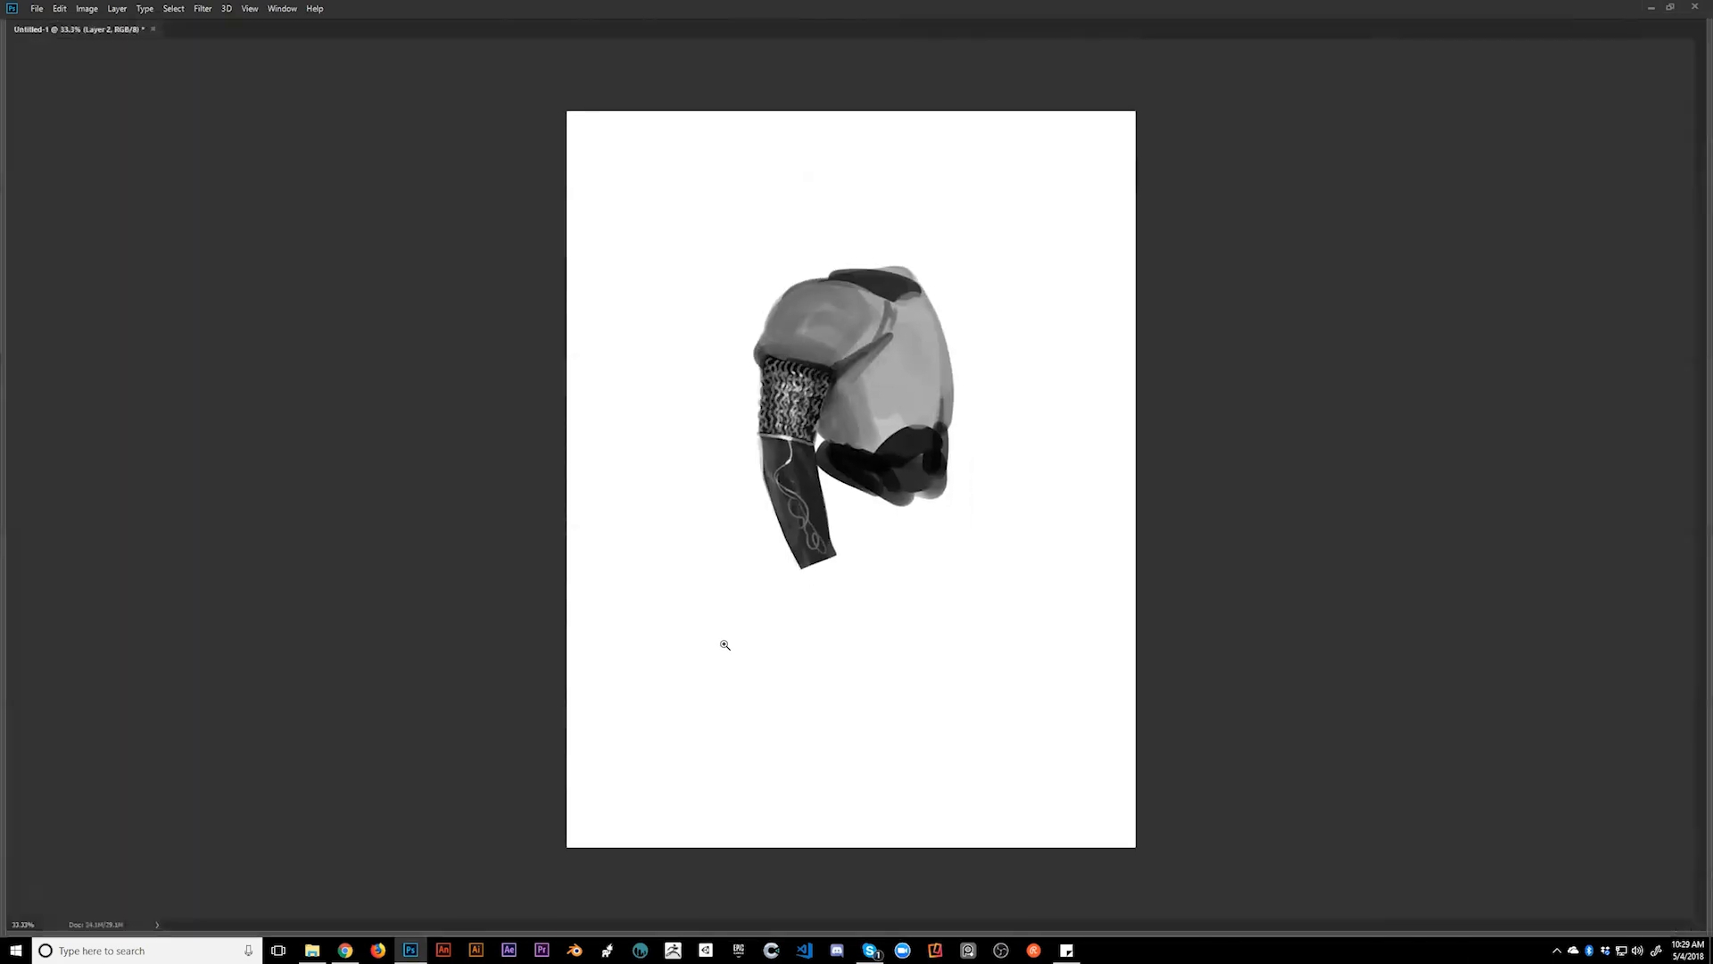
alt+click(843, 393)
alt+click(859, 438)
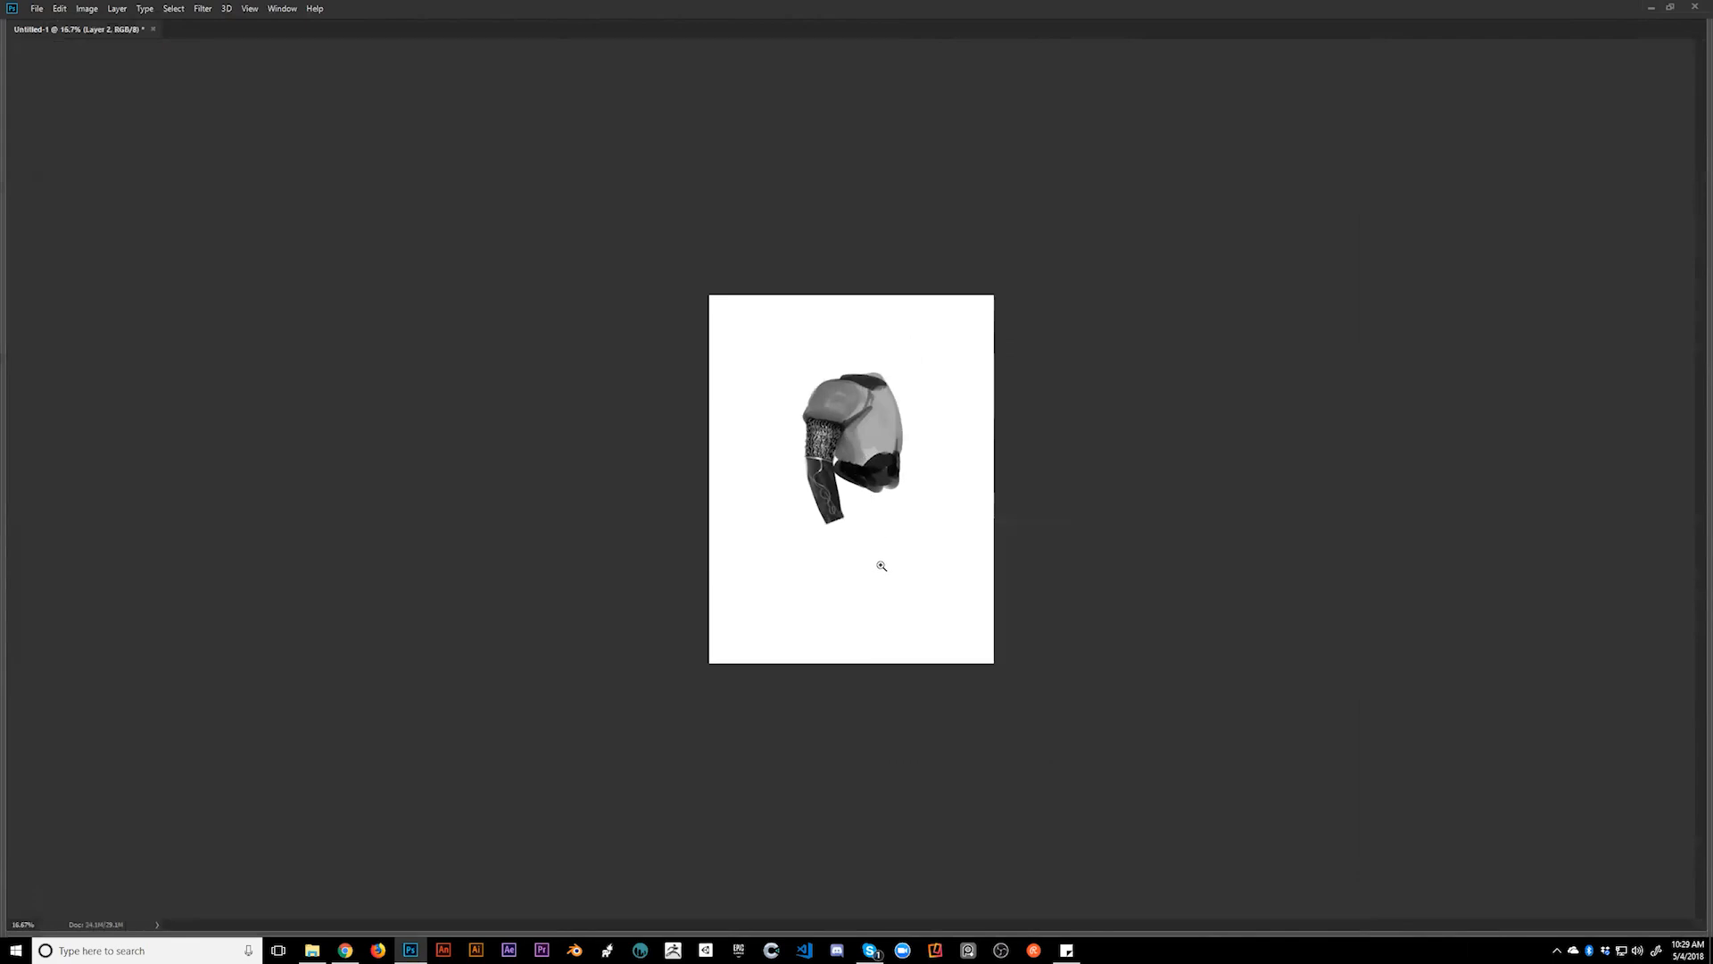
- Check the chainmail reference photo in Chrome, return to the Photoshop painting and restore the hidden panels
key(alt+Tab)
key(alt+Tab)
click(864, 460)
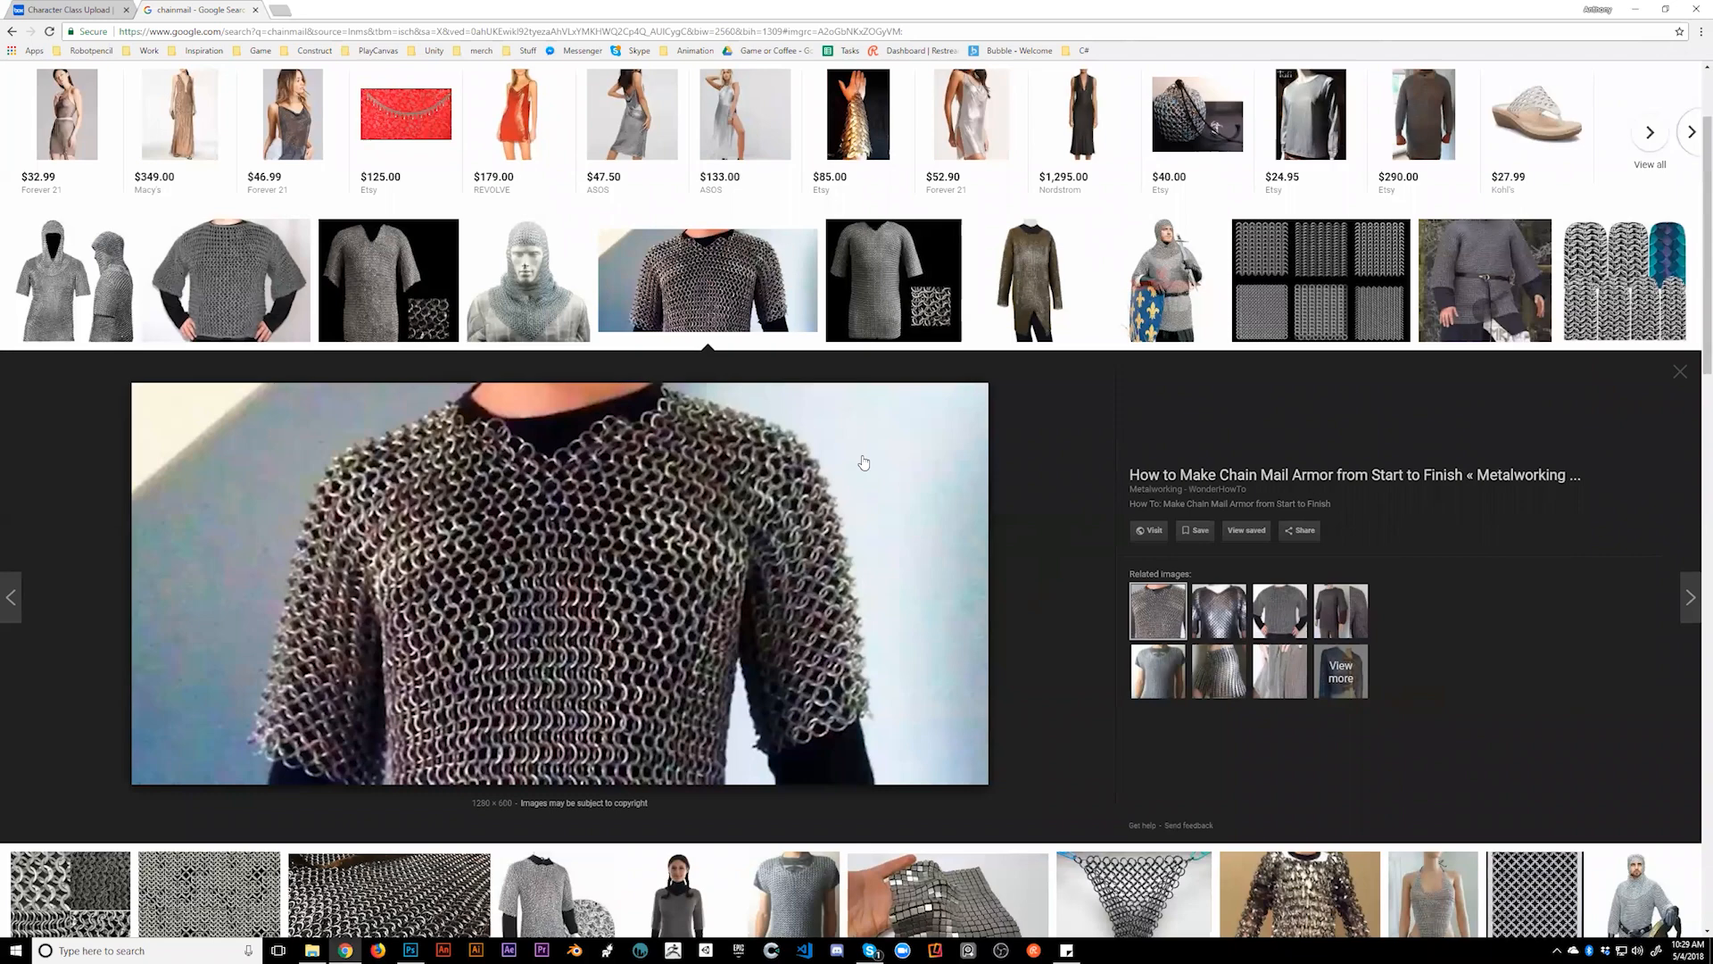
key(alt+Tab)
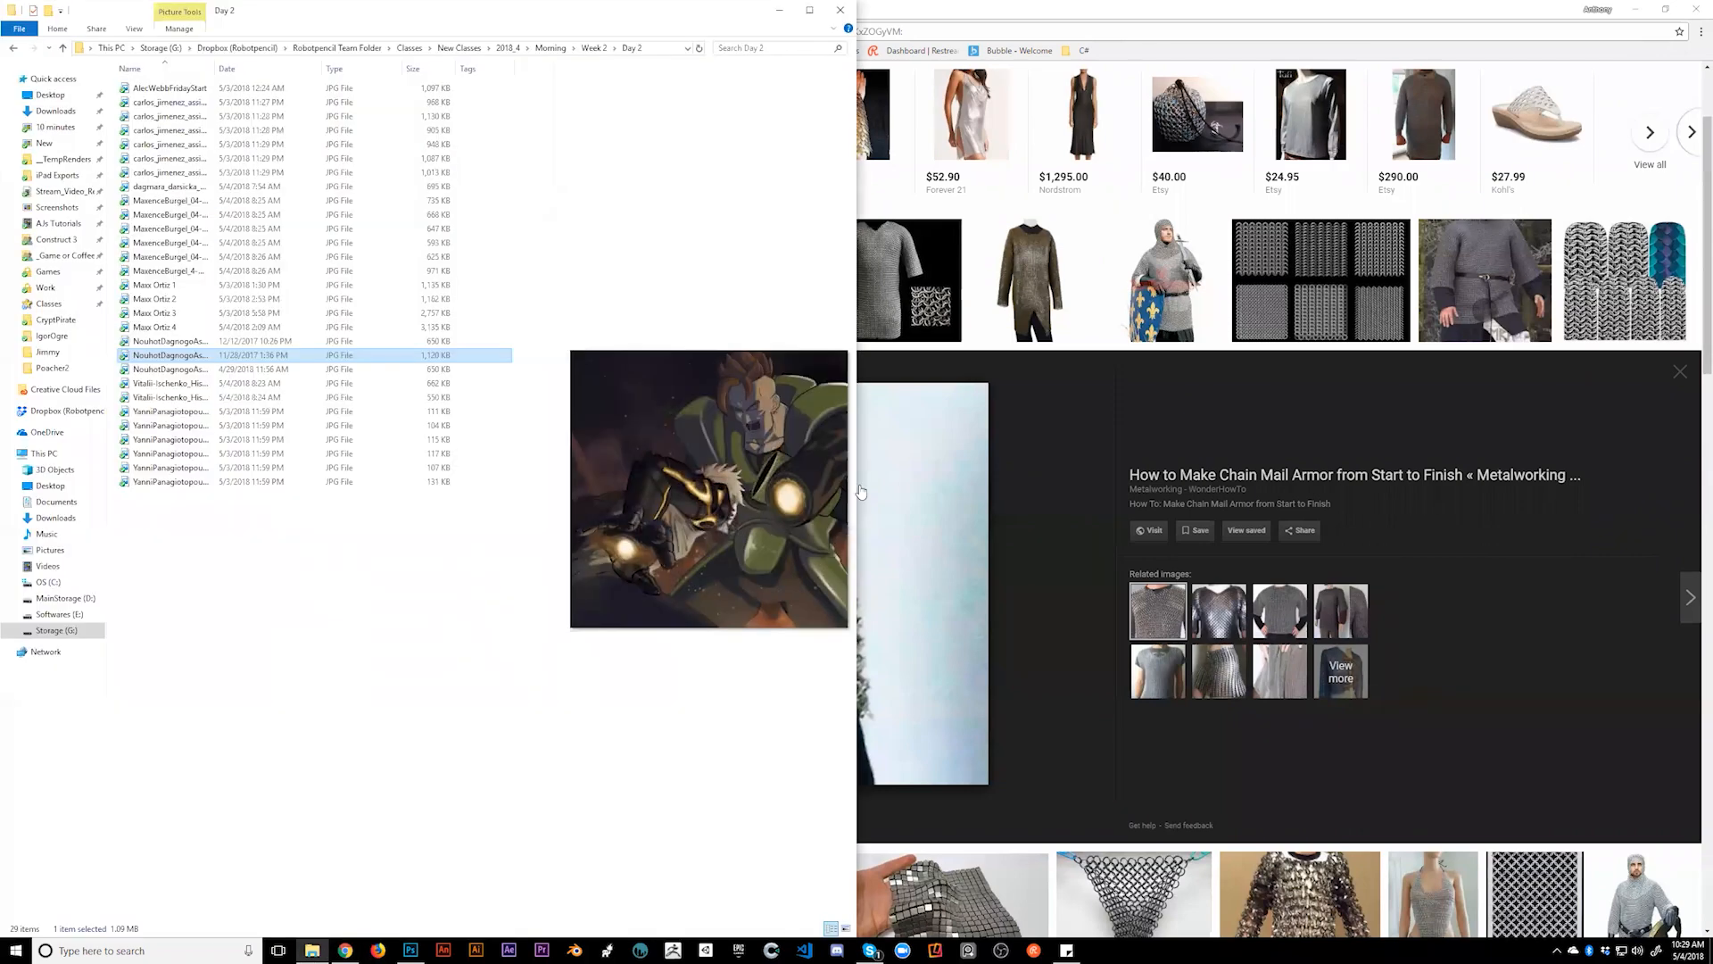
key(alt+Tab)
click(885, 511)
ctrl+click(874, 520)
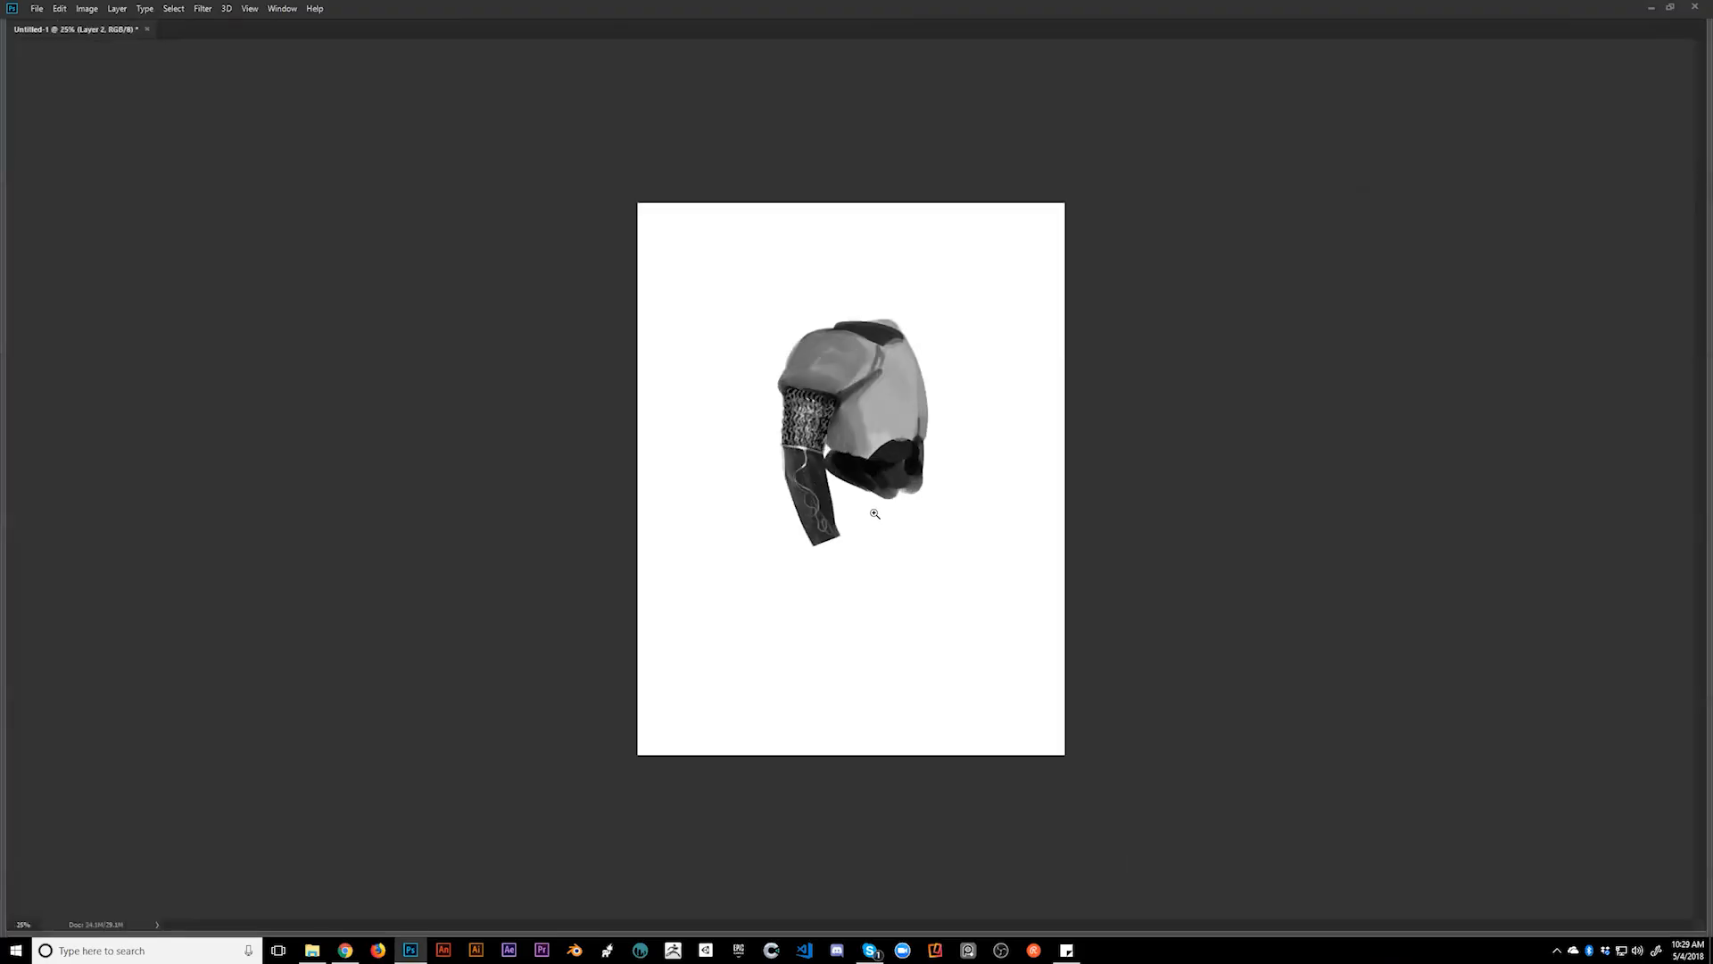
ctrl+click(869, 497)
ctrl+click(842, 396)
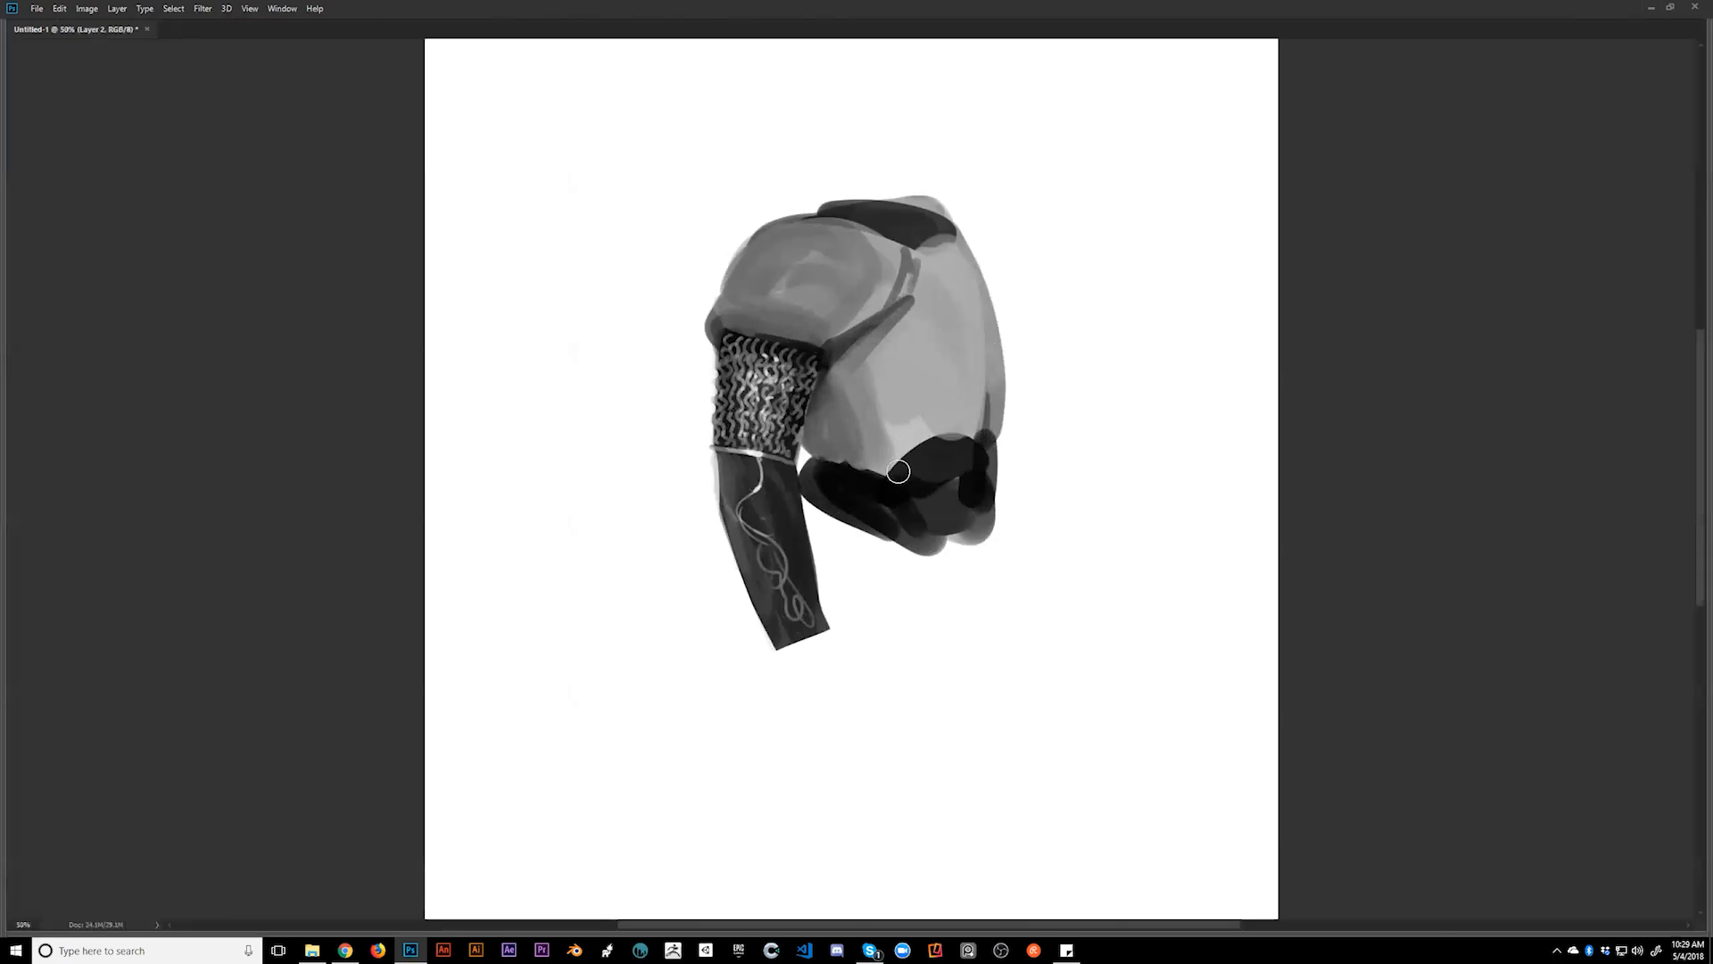
key(Tab)
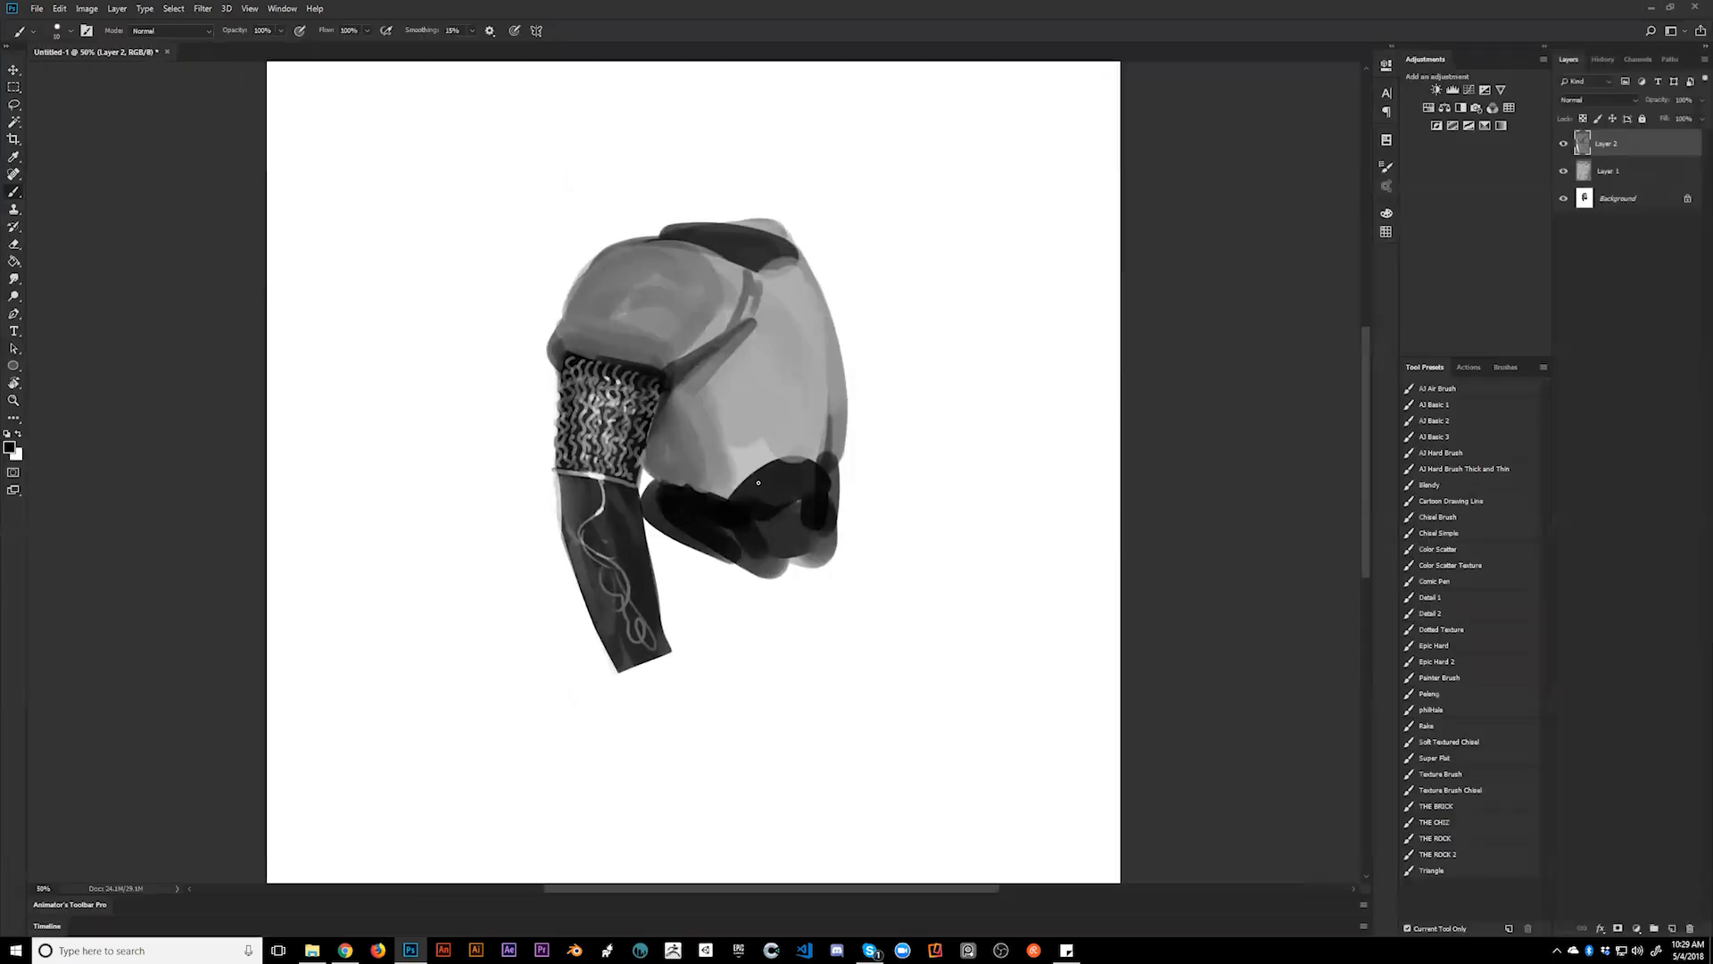
- Try to outline a rounded white panel over the dark waist area of the torso
key(x)
mouse_move(825, 466)
mouse_down()
mouse_move(754, 470)
mouse_move(817, 555)
mouse_move(822, 460)
mouse_up()
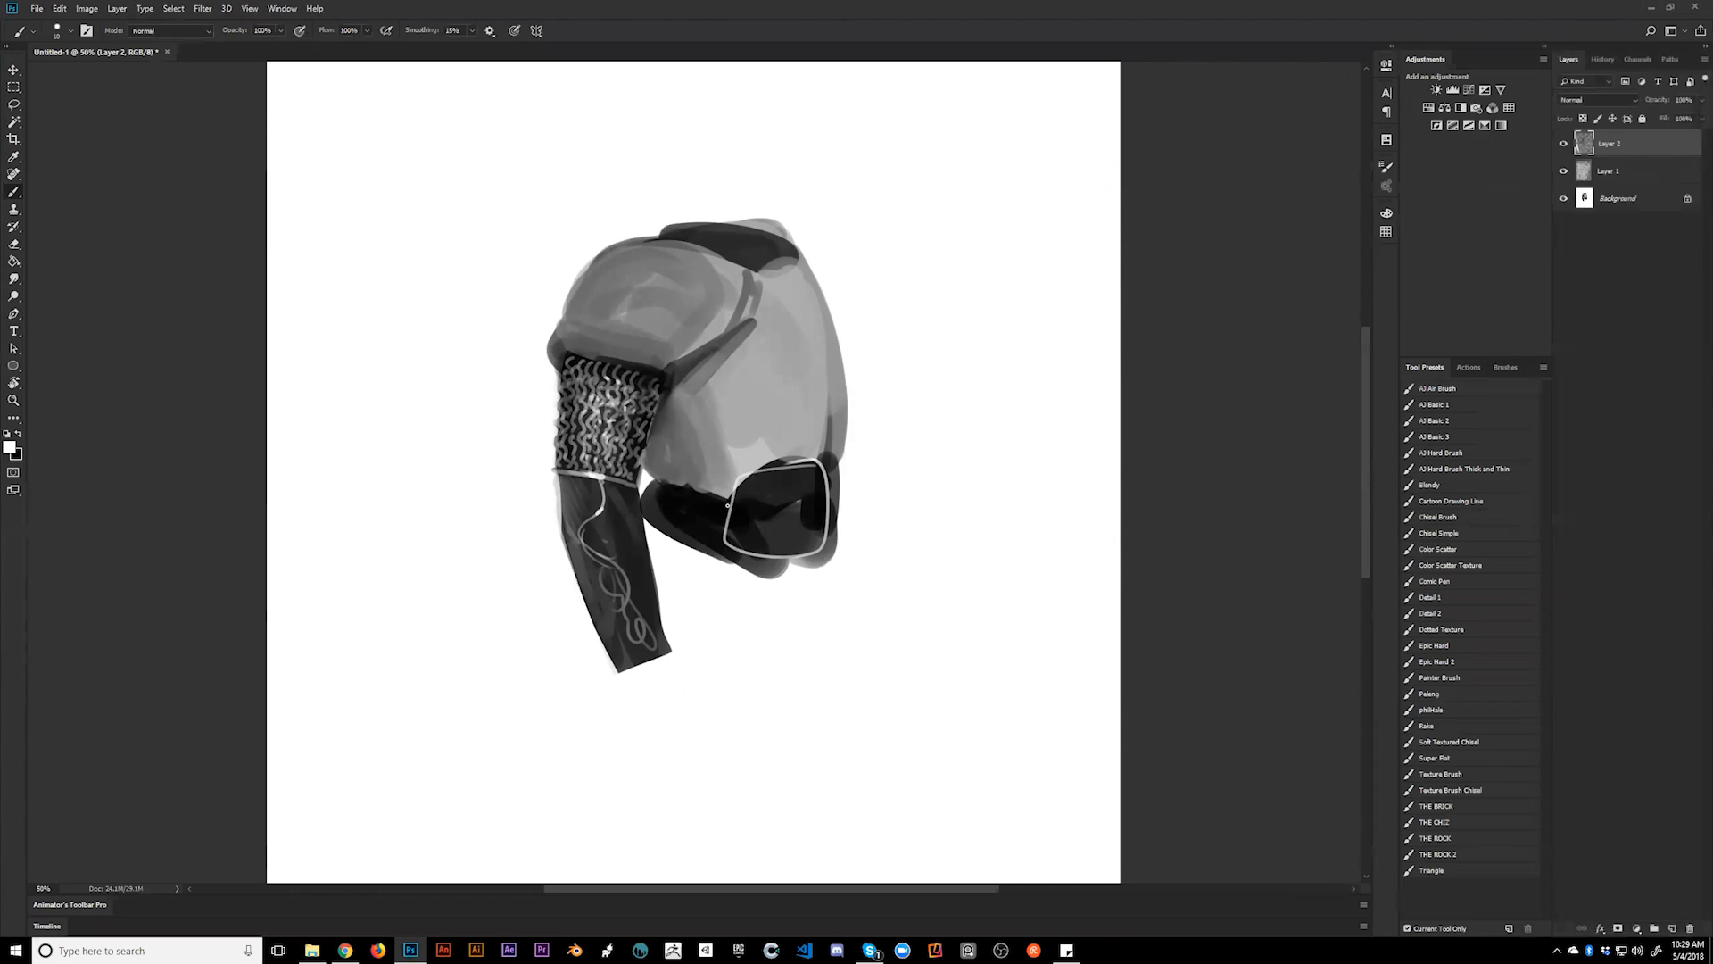
key(ctrl+z)
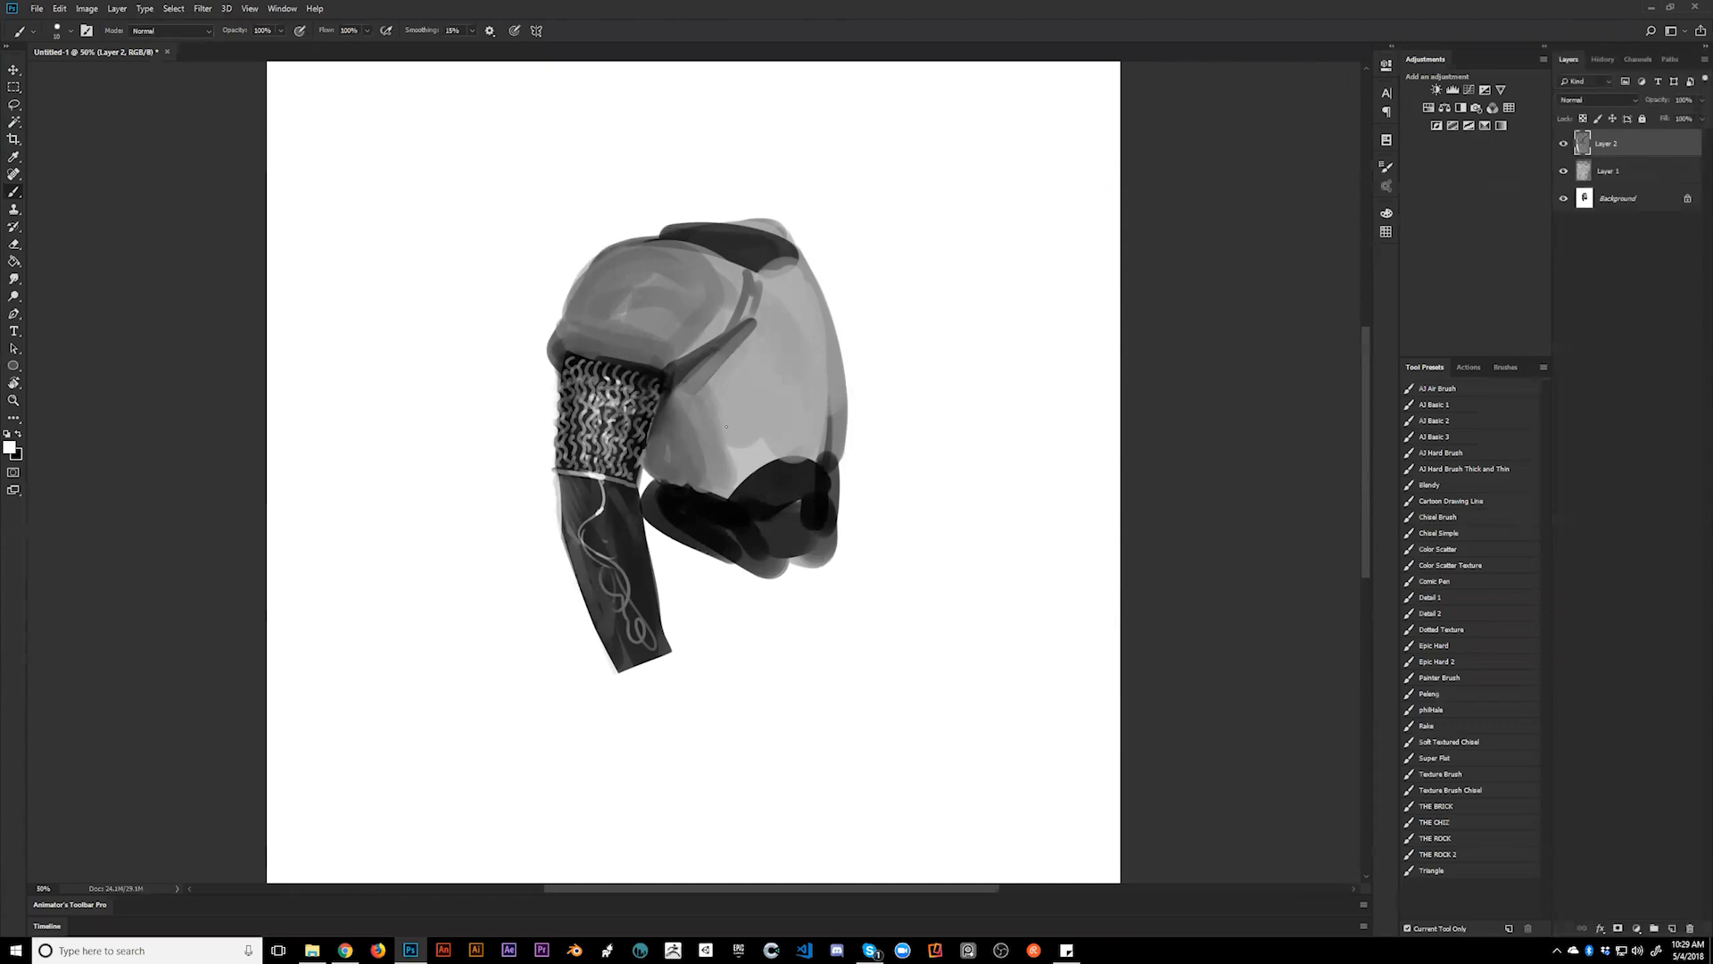
key(x)
key(bracketright)
- Lasso the chainmail area of the upper sleeve
key(l)
mouse_move(564, 353)
mouse_down()
mouse_move(561, 466)
mouse_move(625, 486)
mouse_move(665, 386)
mouse_move(564, 356)
mouse_up()
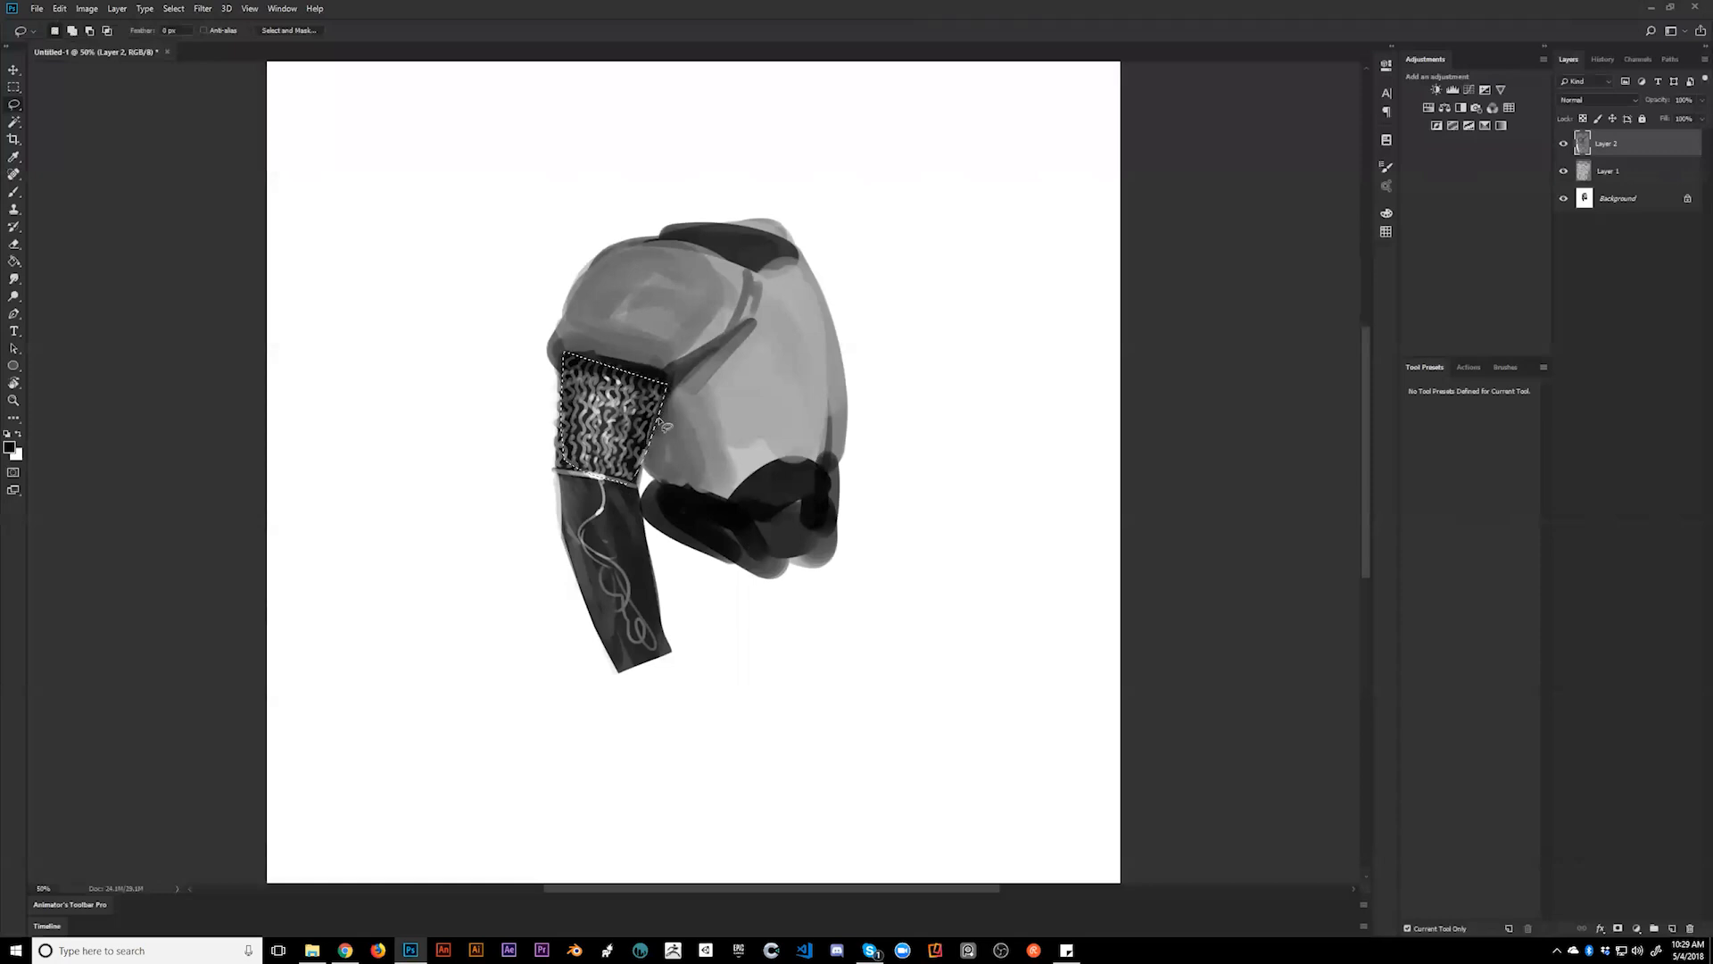
- Try to duplicate the selected part of Layer 2 and move the copy onto the waist
key(ctrl+j)
key(v)
mouse_move(636, 430)
mouse_down()
mouse_move(827, 527)
mouse_move(800, 536)
mouse_up()
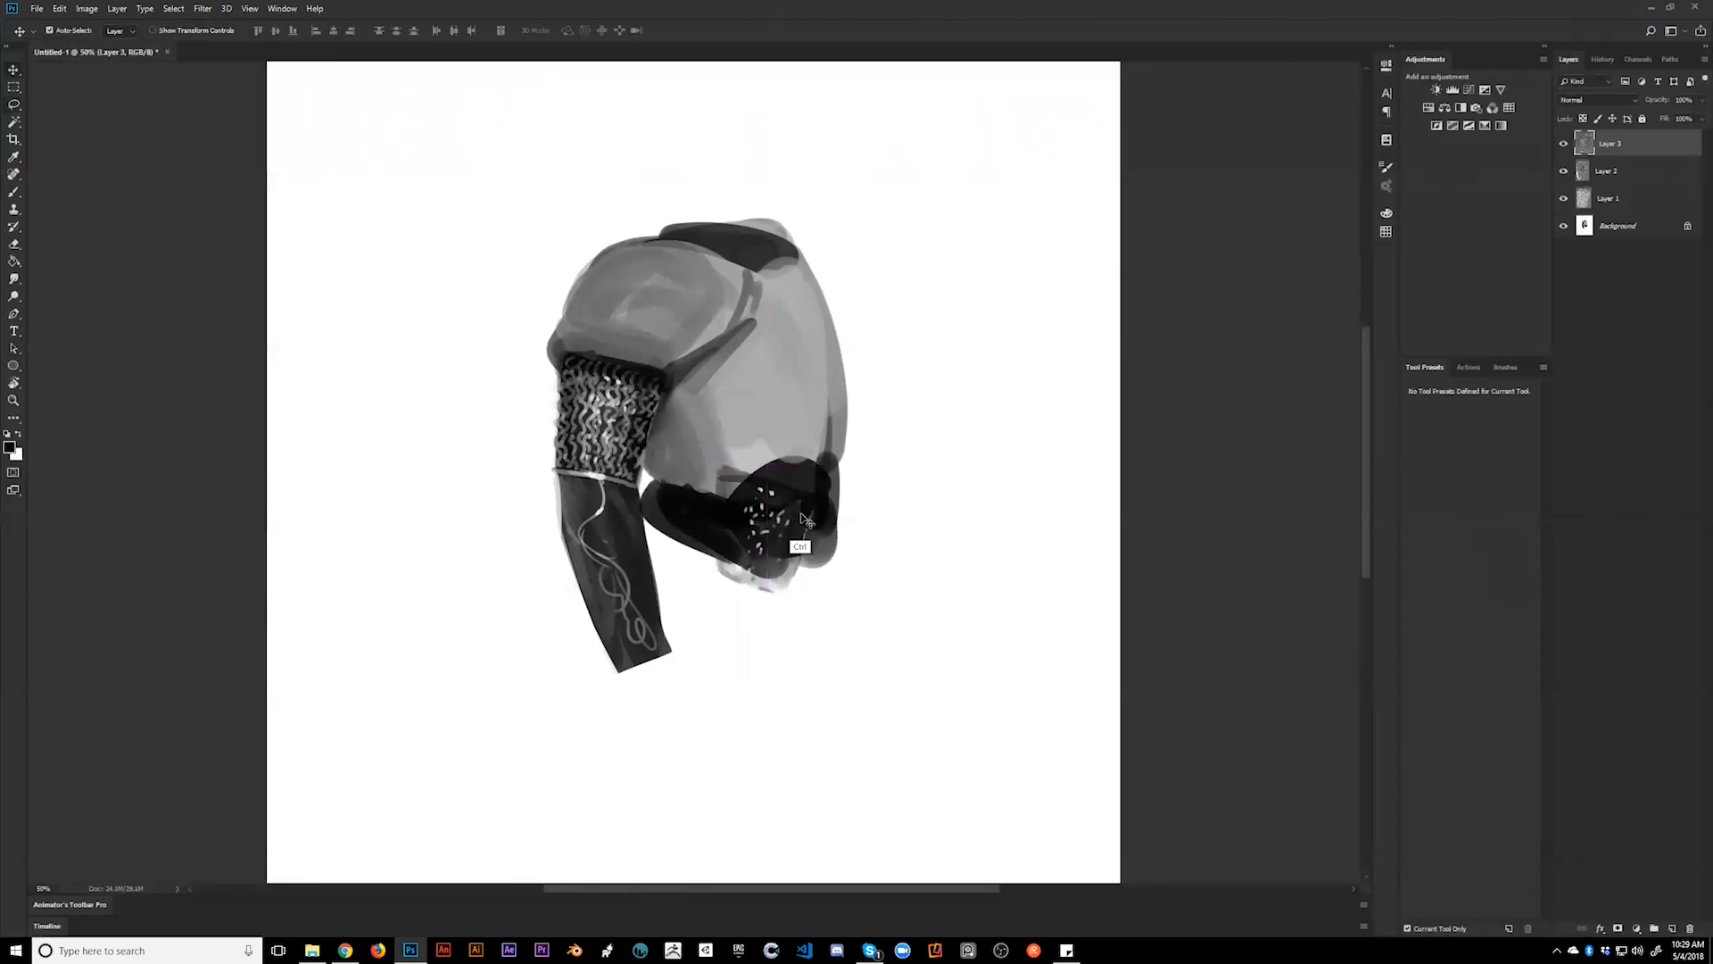
key(ctrl+alt+z)
key(ctrl+alt+z)
- Stamp all visible layers into a new layer, and copy the selected chainmail from it onto the dark waist
key(ctrl+alt+shift+e)
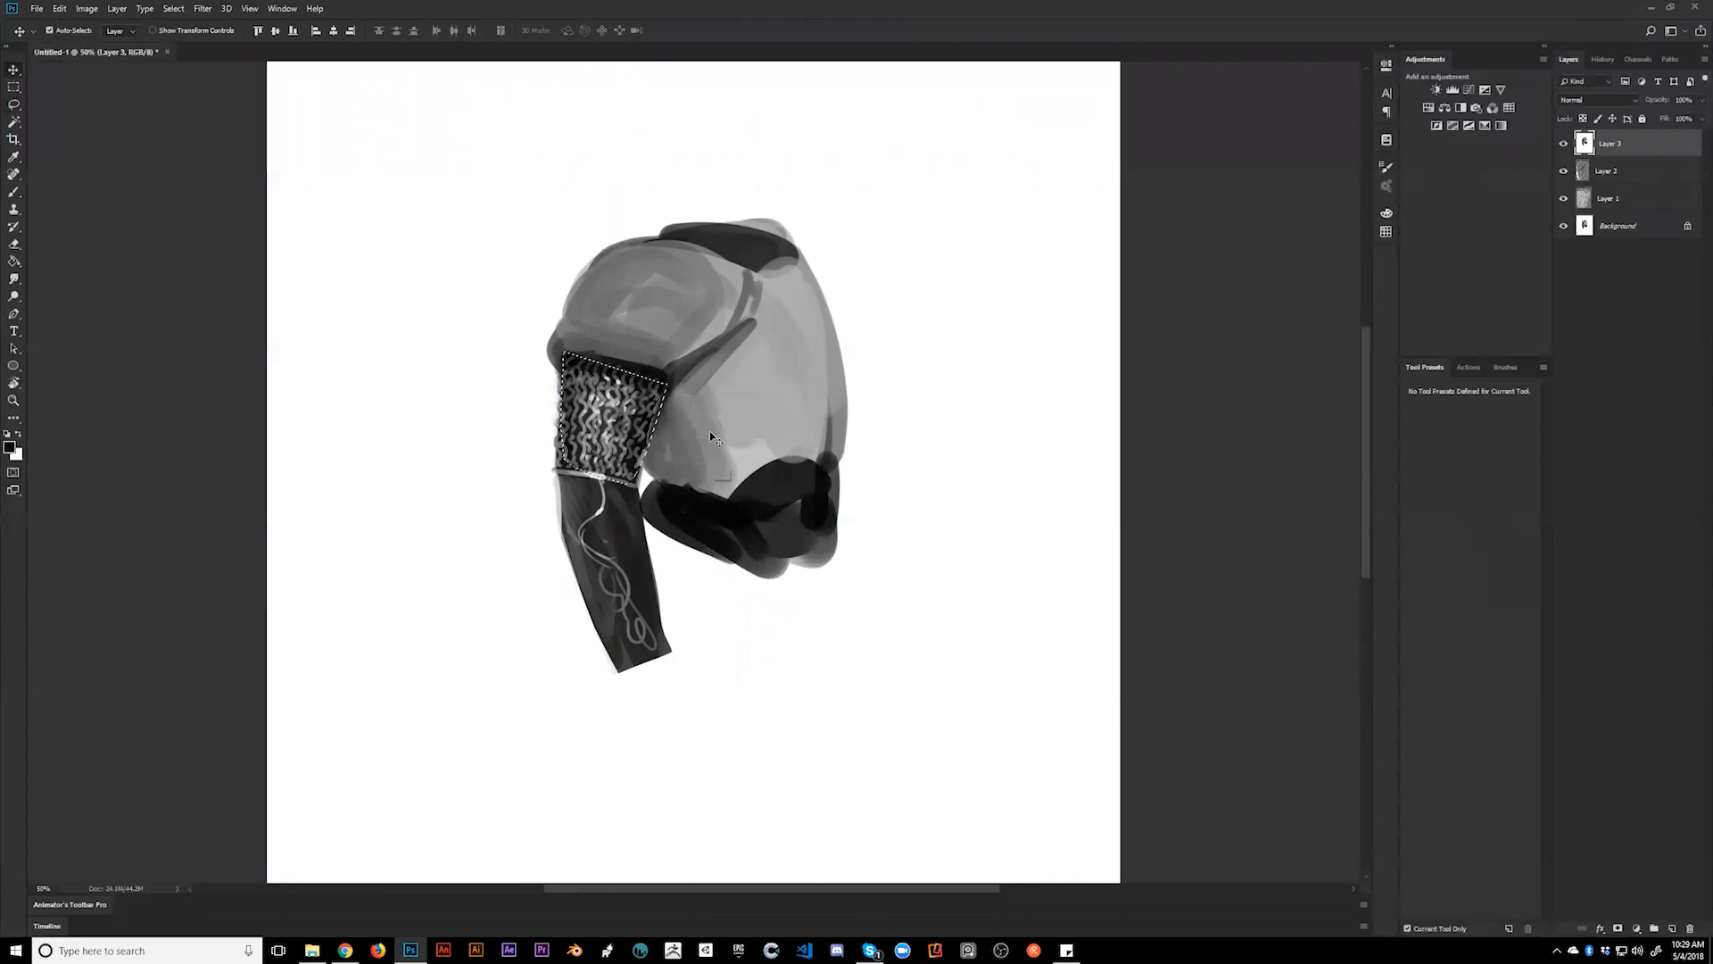
key(ctrl+j)
drag(721, 448, 797, 524)
- Rotate the chainmail copy with Free Transform and reposition it along the waist below the chest plate
key(ctrl+t)
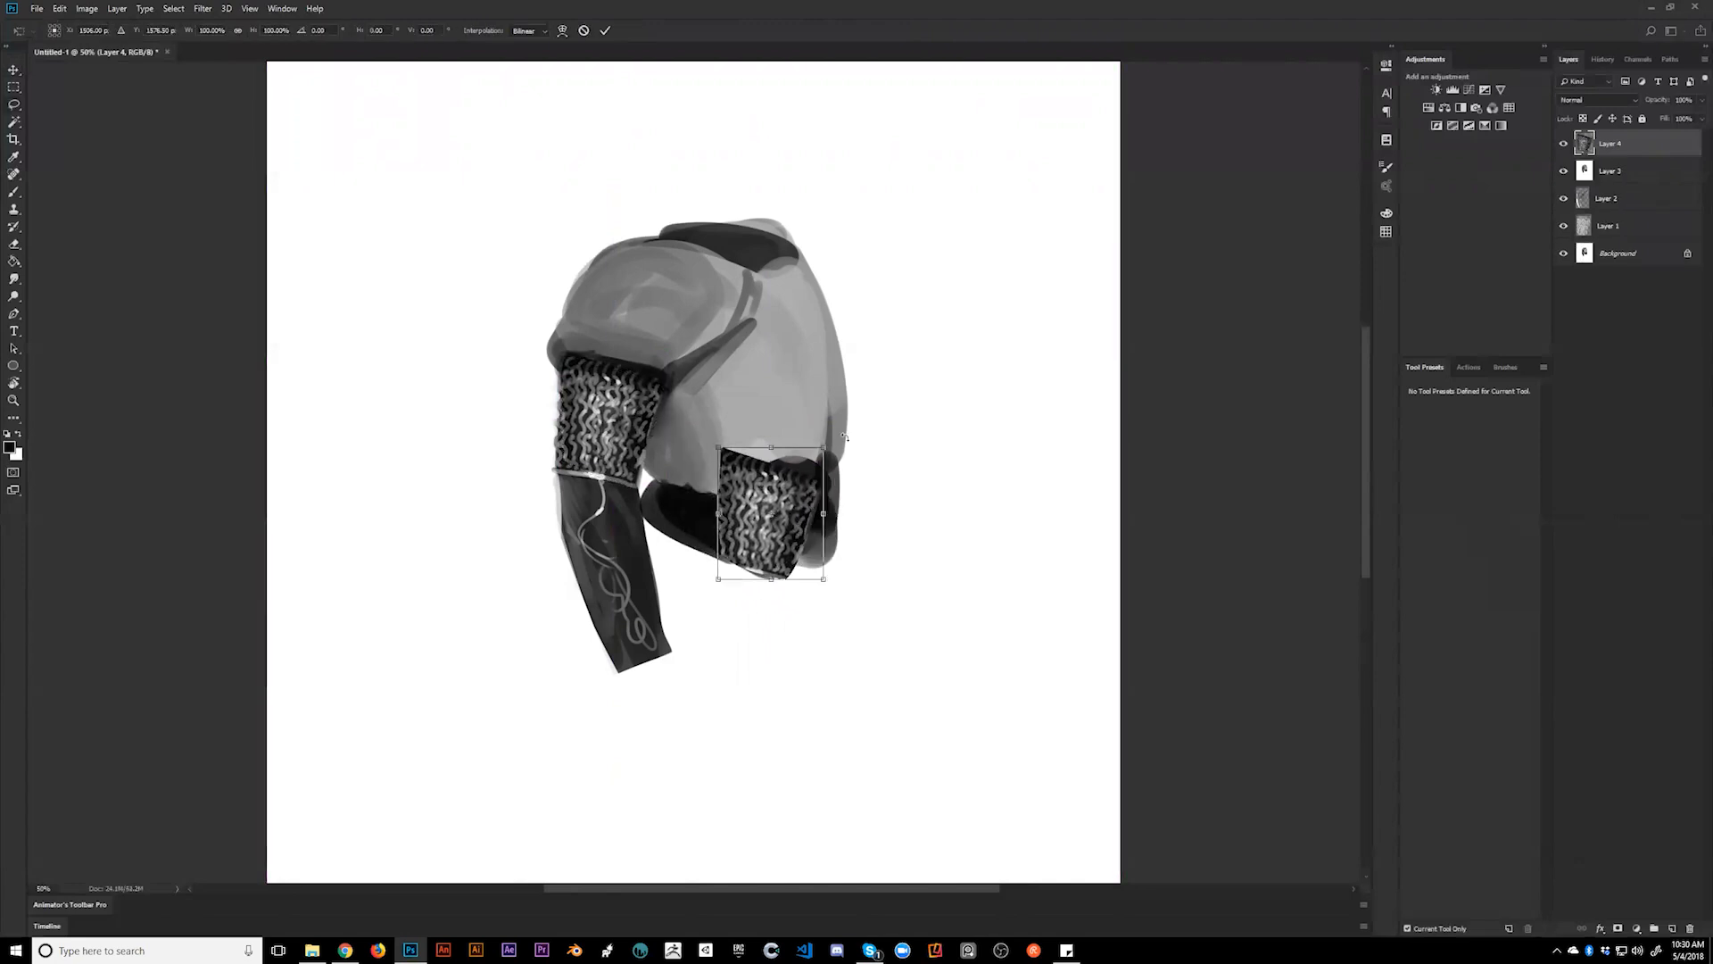
drag(861, 460, 842, 437)
drag(816, 503, 686, 511)
key(Return)
- Duplicate the chainmail piece twice and fit the pieces side by side across the waist
key(ctrl+j)
key(ctrl+j)
key(ctrl+t)
mouse_move(758, 439)
mouse_down()
mouse_move(807, 429)
mouse_move(782, 438)
mouse_up()
key(Return)
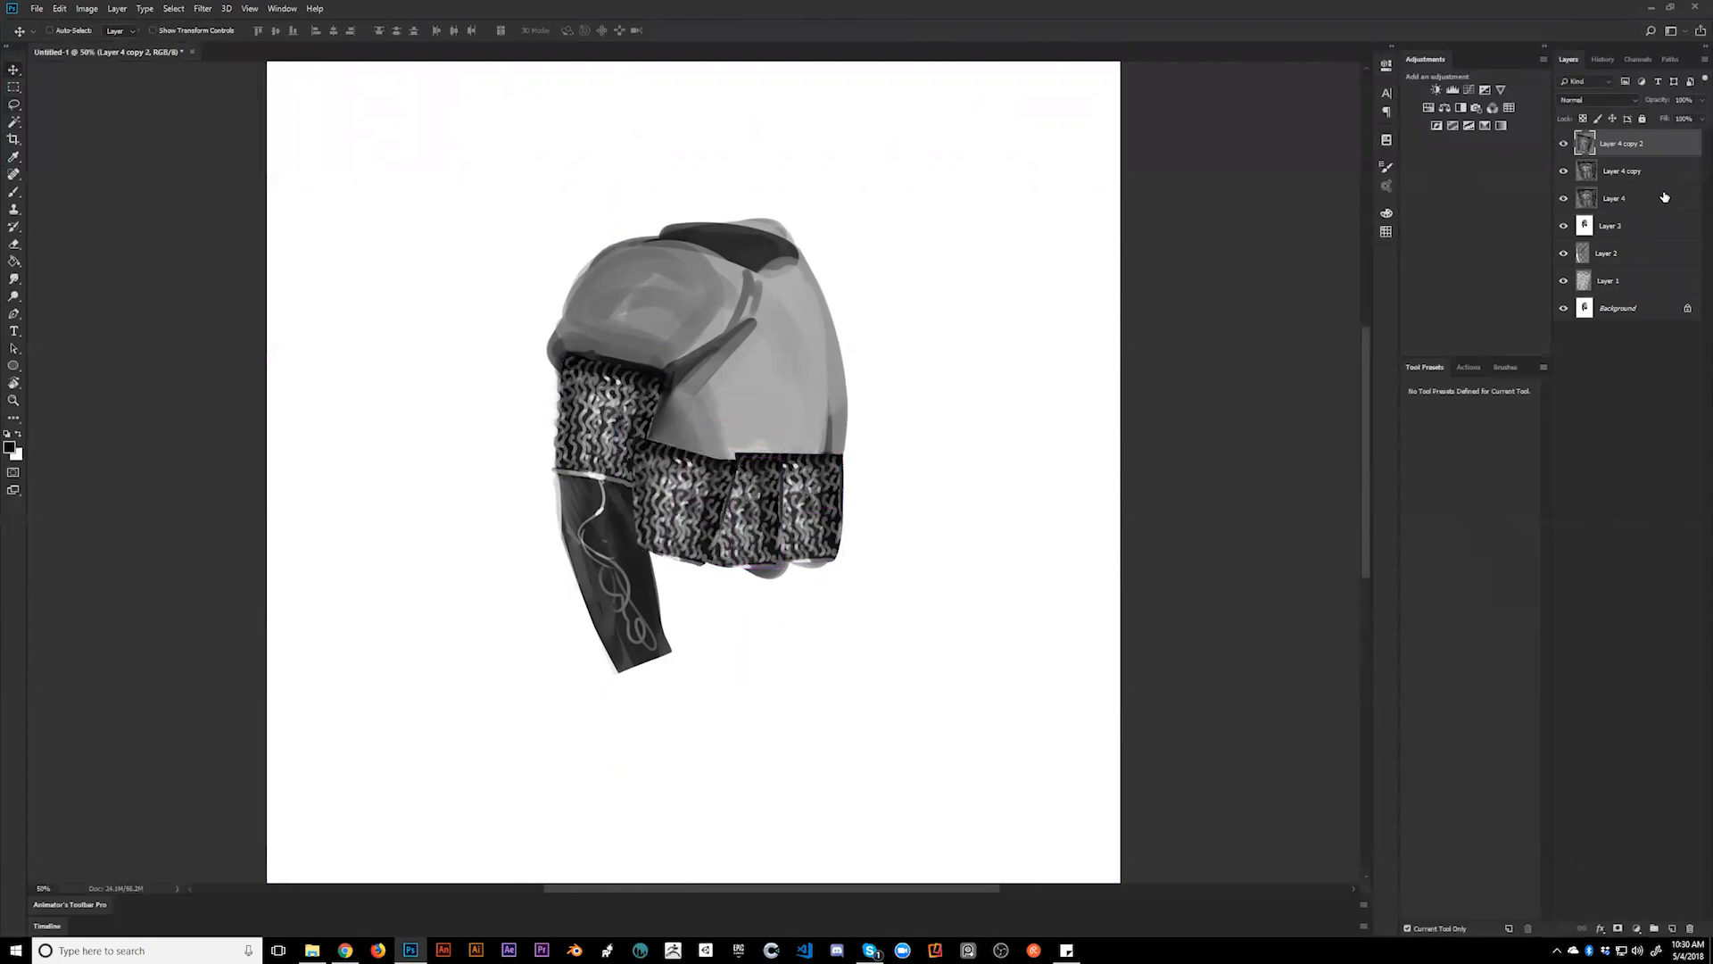
- Enlarge the eraser and soften the overlapping seam of the topmost chainmail copy at the waist
key(e)
key(bracketright)
key(bracketright)
key(bracketright)
key(bracketright)
key(bracketright)
key(bracketright)
key(bracketright)
key(bracketright)
key(bracketright)
key(bracketright)
key(bracketright)
mouse_move(726, 467)
mouse_down()
mouse_move(721, 560)
mouse_move(723, 447)
mouse_move(712, 592)
mouse_move(721, 480)
mouse_up()
- Try to erase the overlapping edge of the chainmail piece on Layer 4 copy
click(1572, 171)
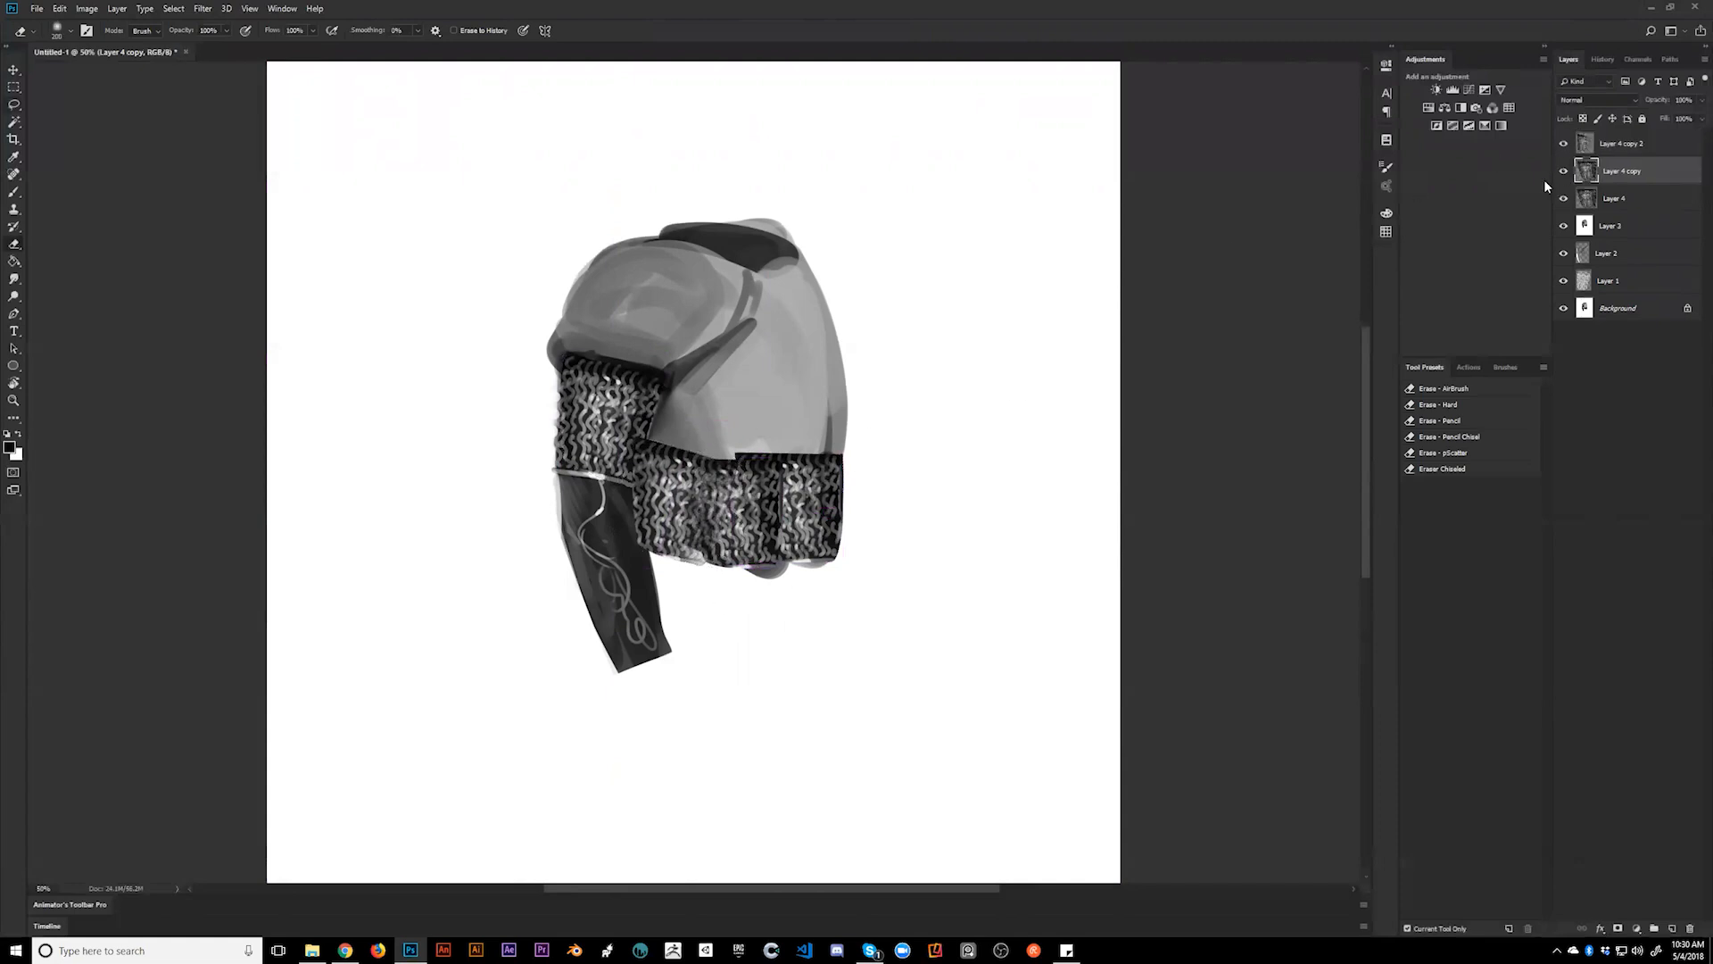
drag(704, 576, 716, 485)
key(ctrl+alt+z)
key(ctrl+alt+z)
key(ctrl+alt+z)
- Erase the hard upper edge of the chainmail on Layer 4, and merge the three waist chainmail layers
click(1651, 198)
mouse_move(795, 447)
mouse_down()
mouse_move(718, 427)
mouse_move(849, 455)
mouse_up()
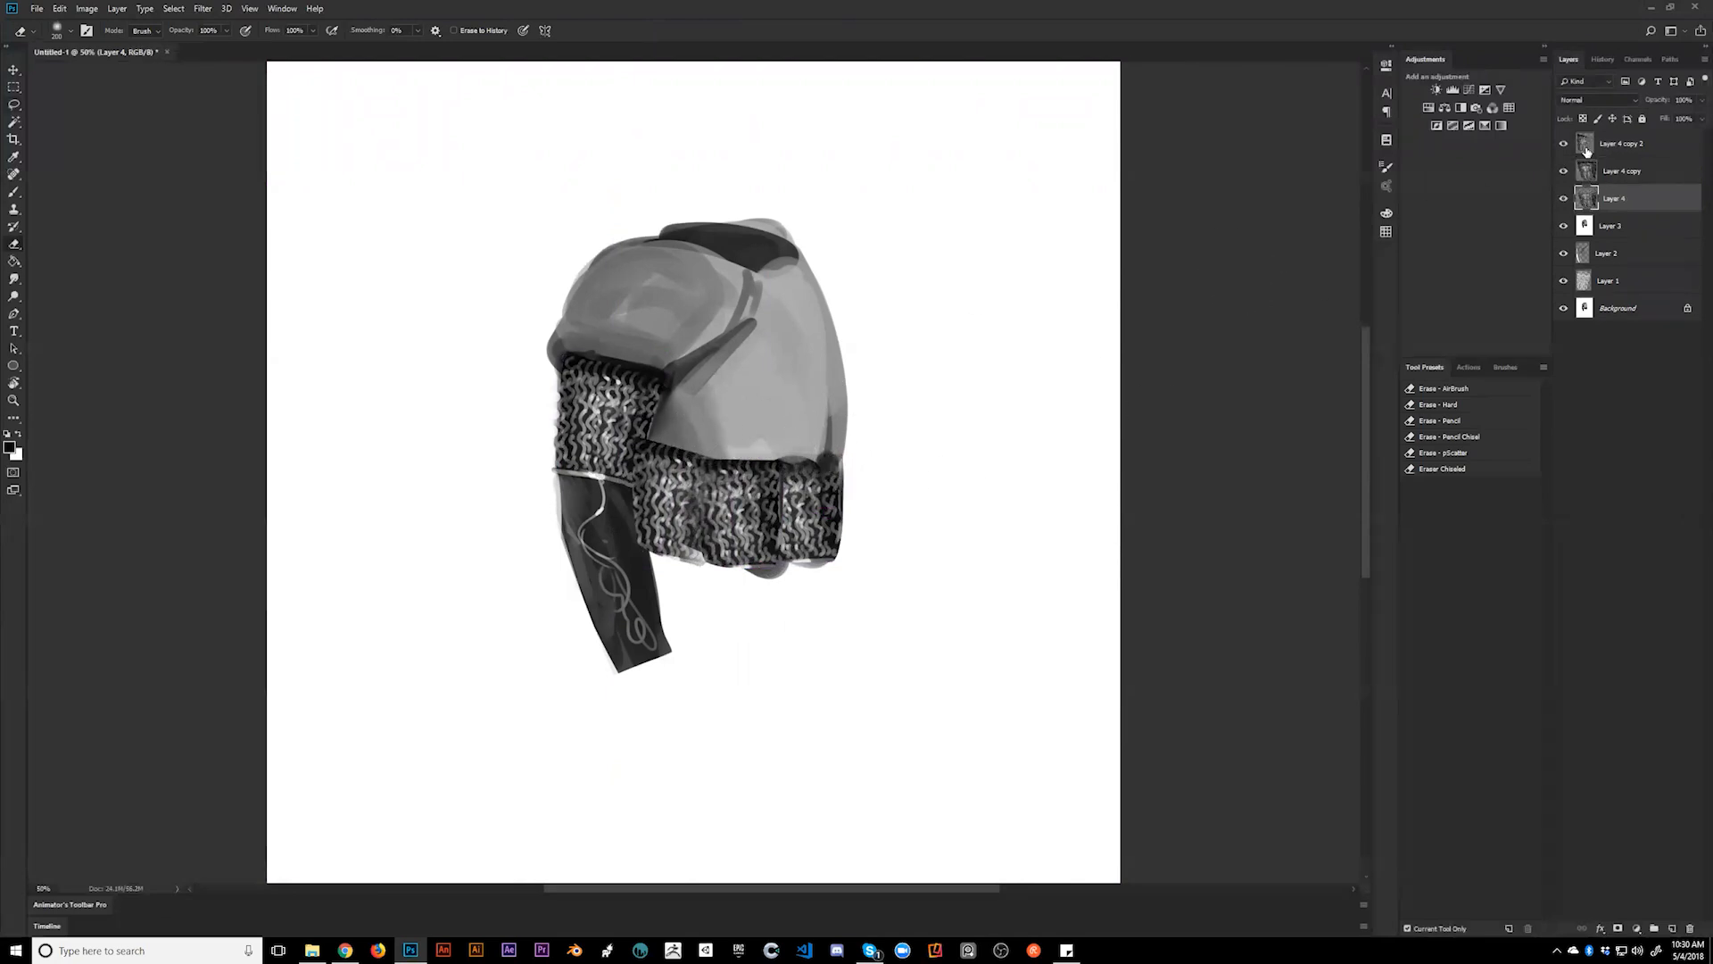
click(1640, 145)
shift+click(1642, 198)
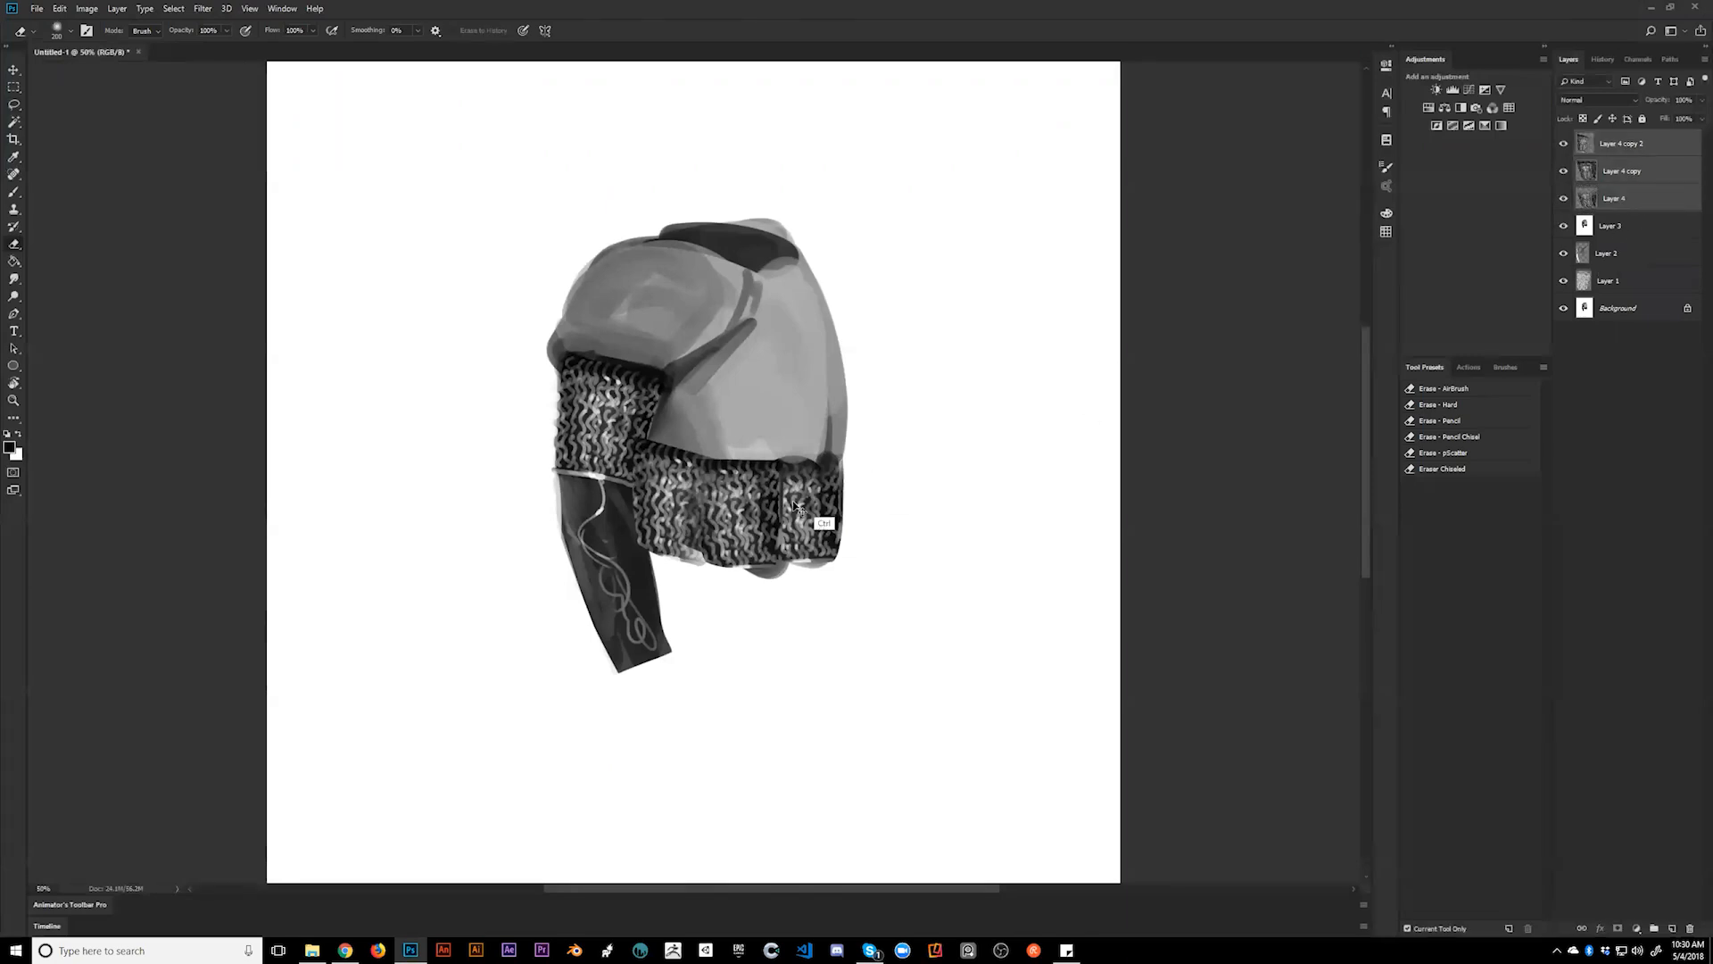
key(ctrl+e)
- Erase the excess chainmail along the chest plate's lower edge and the waist's hem, using a smaller eraser for the hem
mouse_move(662, 443)
mouse_down()
mouse_move(638, 447)
mouse_move(645, 572)
mouse_move(630, 442)
mouse_move(713, 440)
mouse_move(656, 451)
mouse_up()
mouse_move(655, 452)
mouse_down()
mouse_move(768, 433)
mouse_move(687, 471)
mouse_move(707, 486)
mouse_move(672, 483)
mouse_move(784, 443)
mouse_move(805, 454)
mouse_move(845, 486)
mouse_move(823, 604)
mouse_up()
key(bracketleft)
key(bracketleft)
key(bracketleft)
mouse_move(665, 546)
mouse_down()
mouse_move(821, 558)
mouse_move(767, 552)
mouse_up()
- Enlarge the brush and paint black shadow bands over the waist chainmail and along its lower edge
key(b)
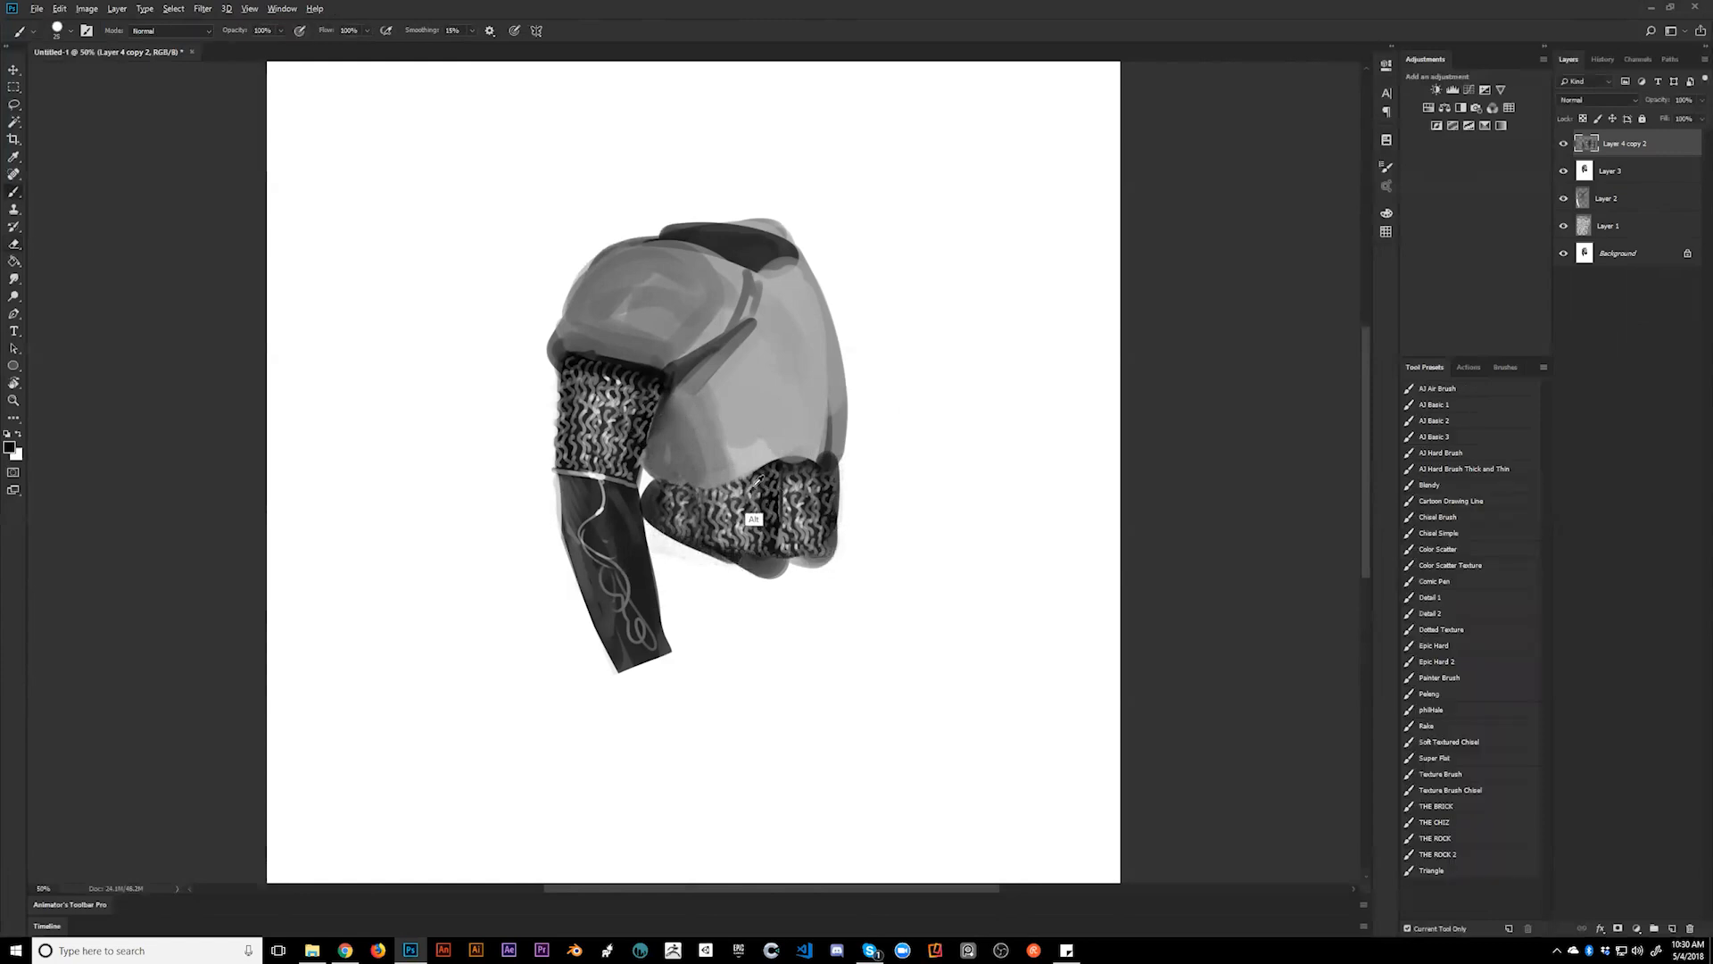
alt+click(763, 479)
key(x)
key(bracketright)
key(bracketright)
mouse_move(659, 478)
mouse_down()
mouse_move(688, 525)
mouse_move(659, 505)
mouse_move(659, 489)
mouse_move(681, 524)
mouse_move(699, 510)
mouse_move(706, 543)
mouse_move(819, 558)
mouse_move(731, 574)
mouse_move(711, 550)
mouse_move(822, 546)
mouse_move(755, 548)
mouse_move(703, 517)
mouse_move(719, 534)
mouse_move(754, 478)
mouse_move(769, 536)
mouse_move(751, 472)
mouse_move(777, 539)
mouse_move(830, 465)
mouse_move(821, 561)
mouse_up()
key(x)
key(x)
key(z)
alt+click(847, 630)
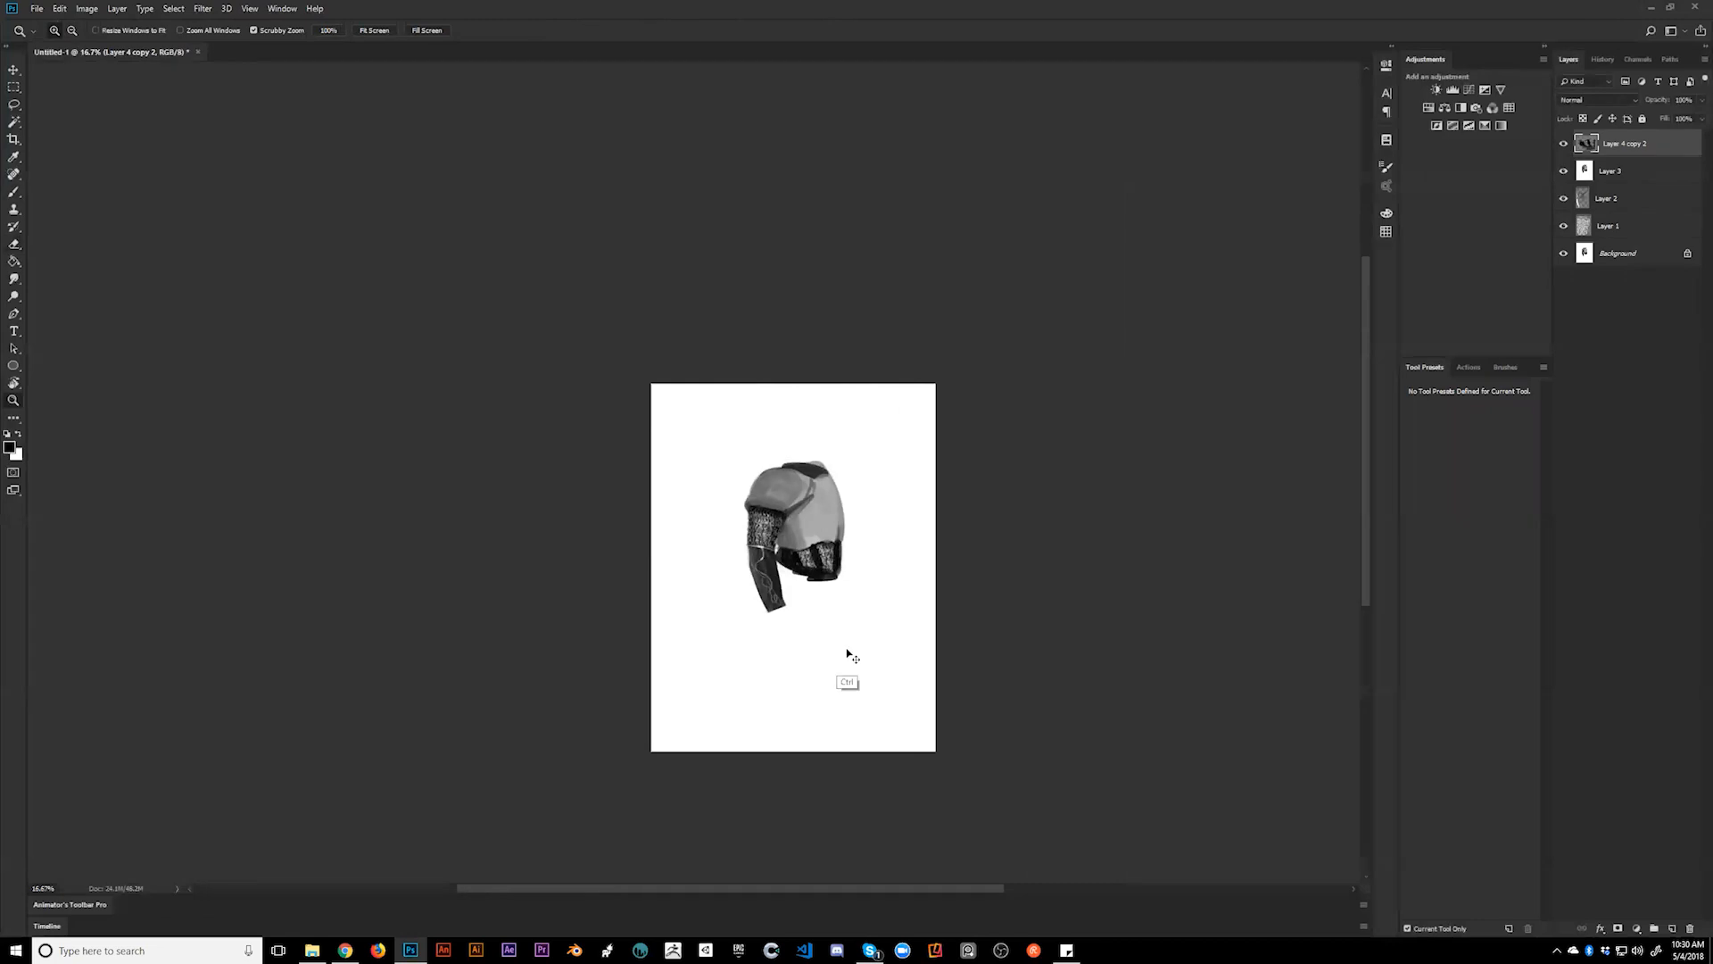
key(b)
key(z)
click(806, 561)
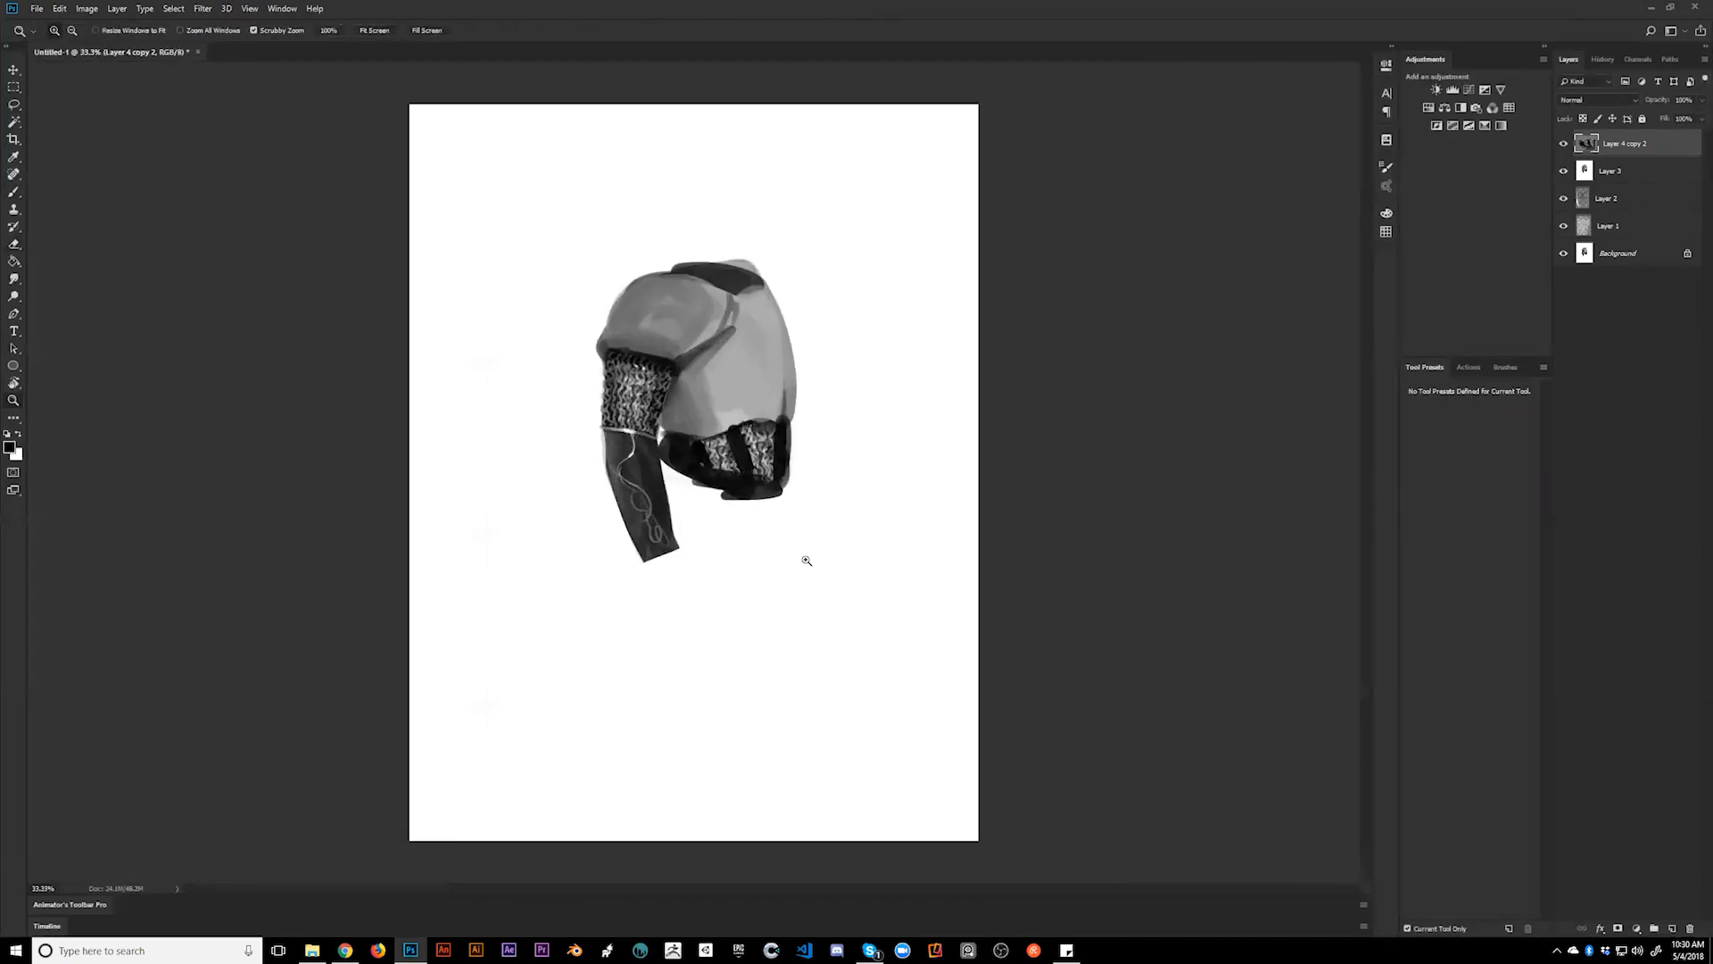
- Switch to the chainmail image search in Chrome and select its search text
key(alt+Tab)
key(alt+Tab)
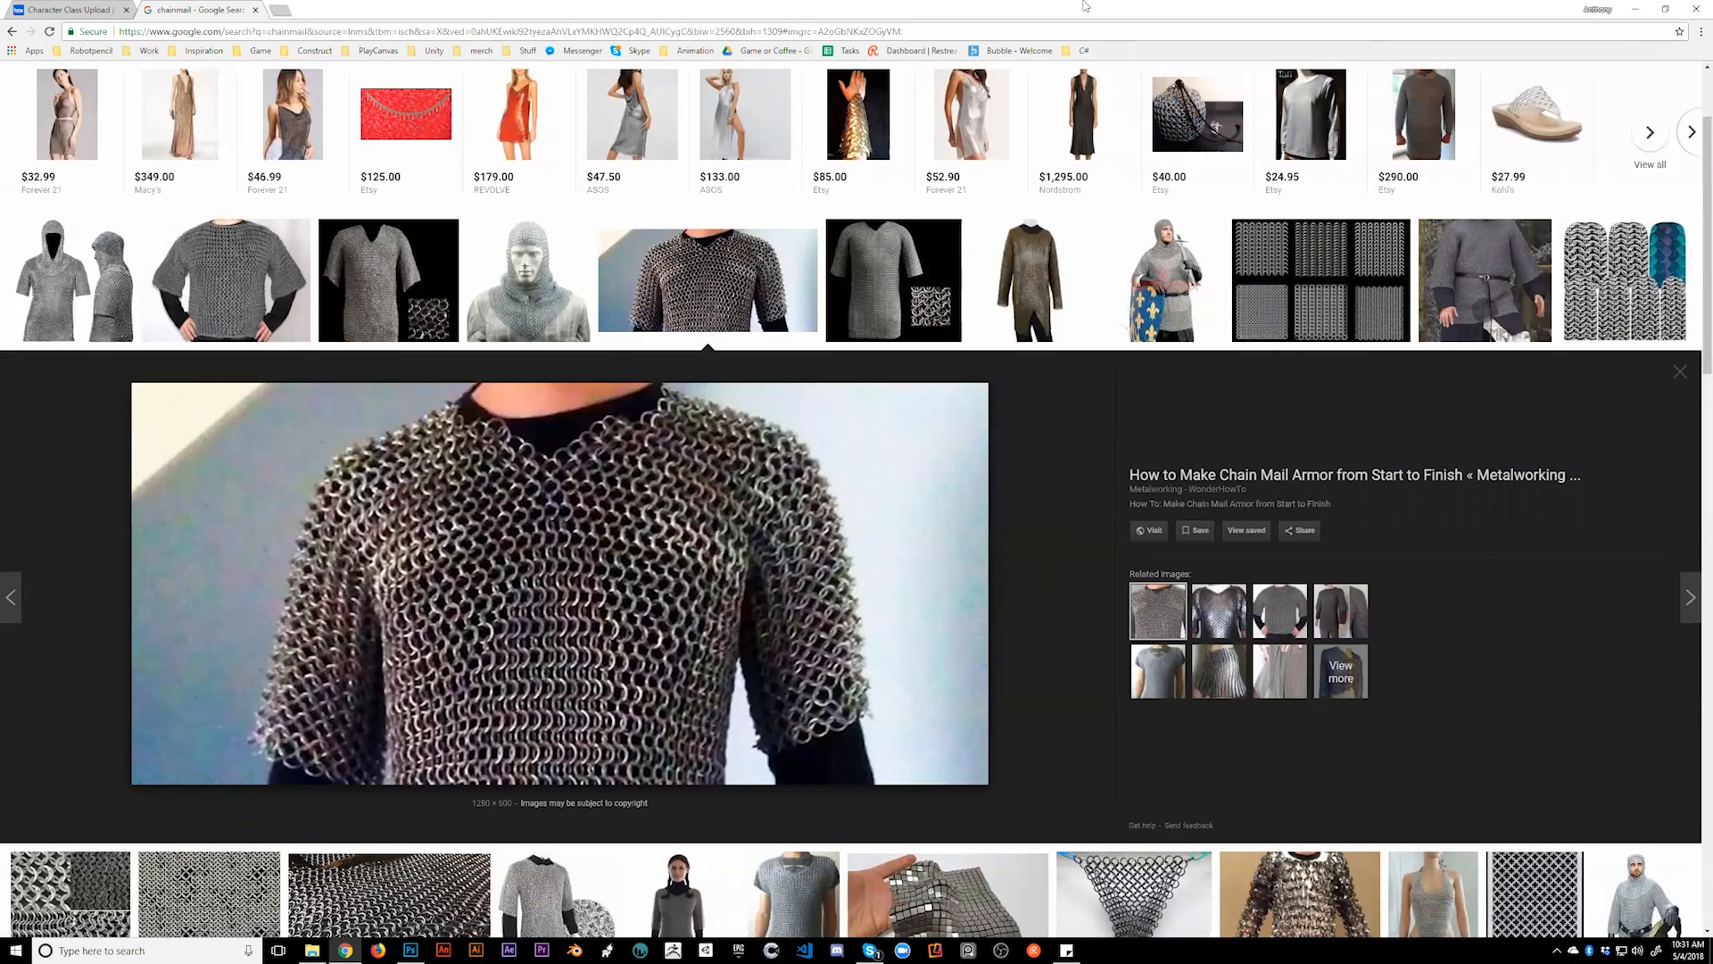
scroll(714, 98, up, 3)
double_click(331, 82)
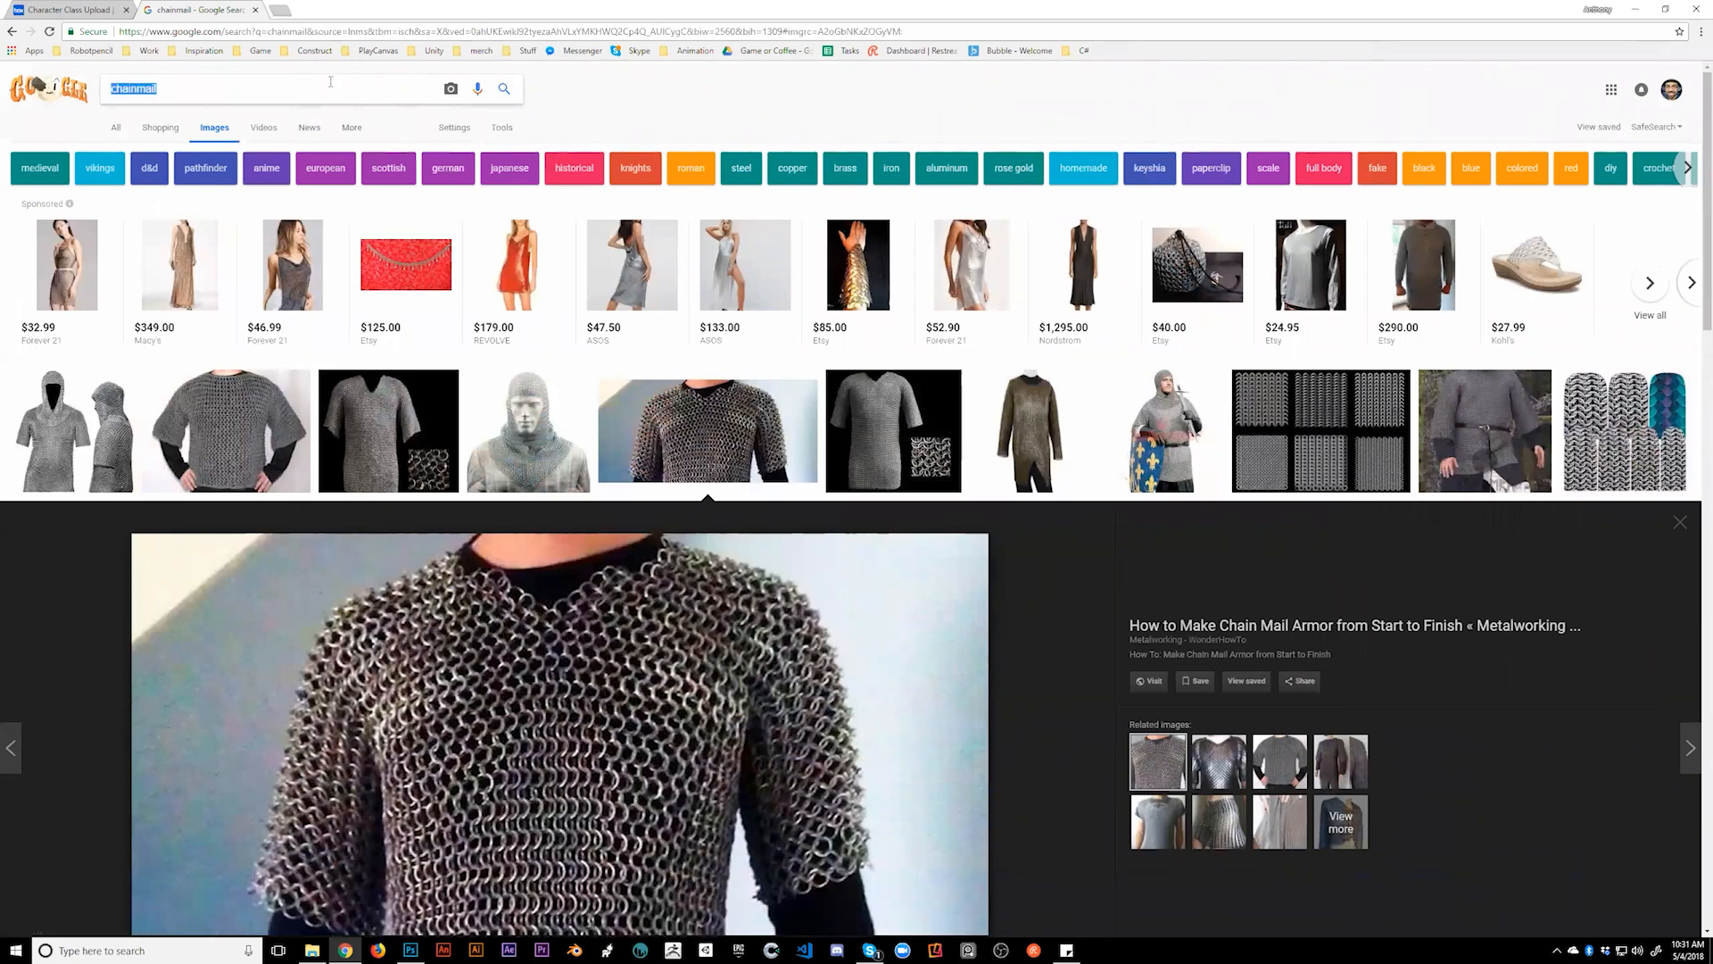
text(wood texture)
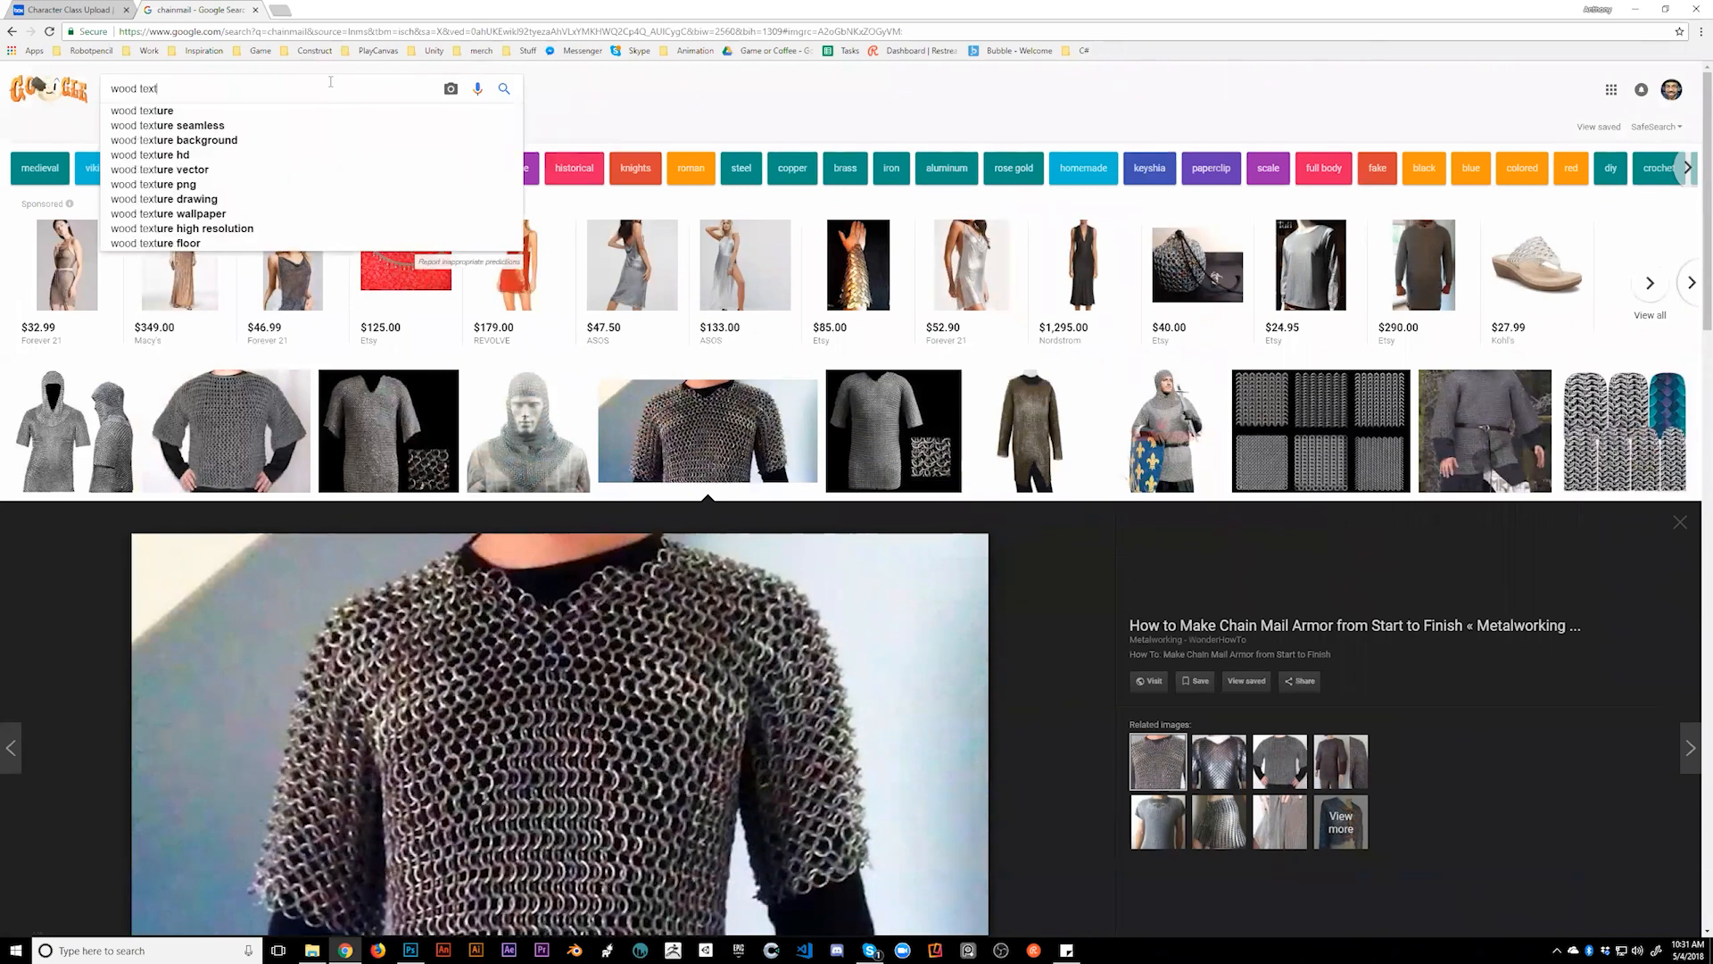
key(BackSpace)
key(BackSpace)
key(BackSpace)
key(BackSpace)
key(BackSpace)
key(BackSpace)
key(BackSpace)
key(BackSpace)
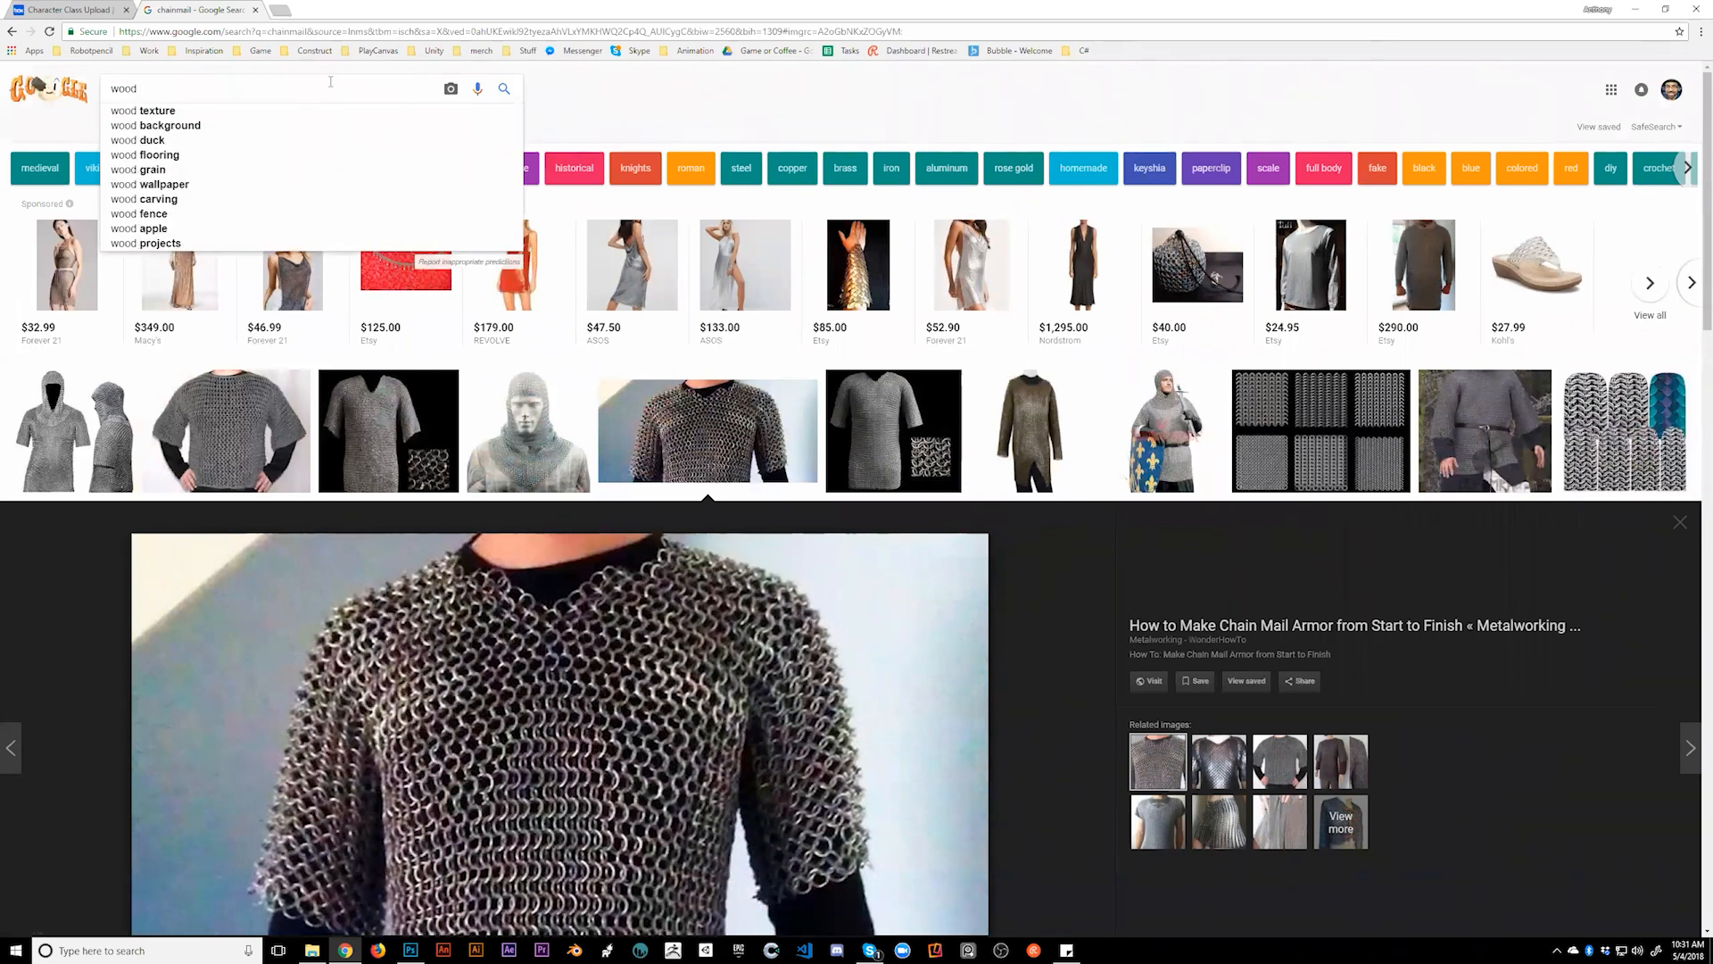
key(BackSpace)
key(BackSpace)
key(BackSpace)
key(BackSpace)
key(BackSpace)
- Search images for "tree bark" and open the Tree Bark Texture result from Textures.com
text(tree bark)
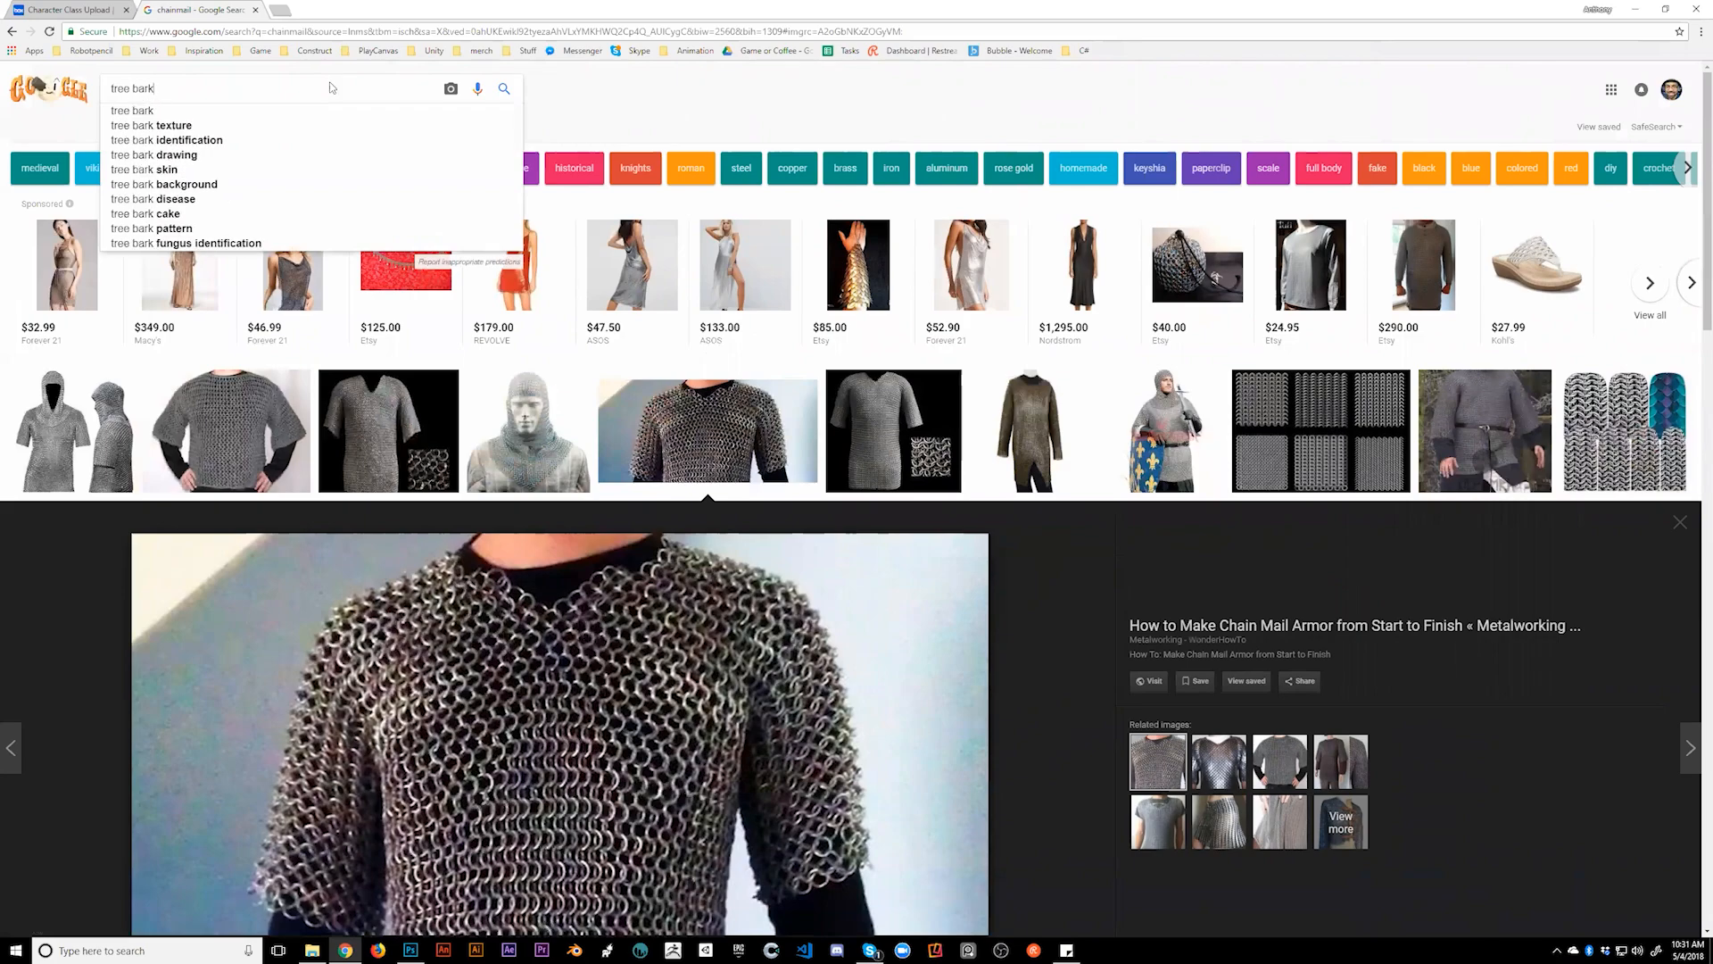
key(Return)
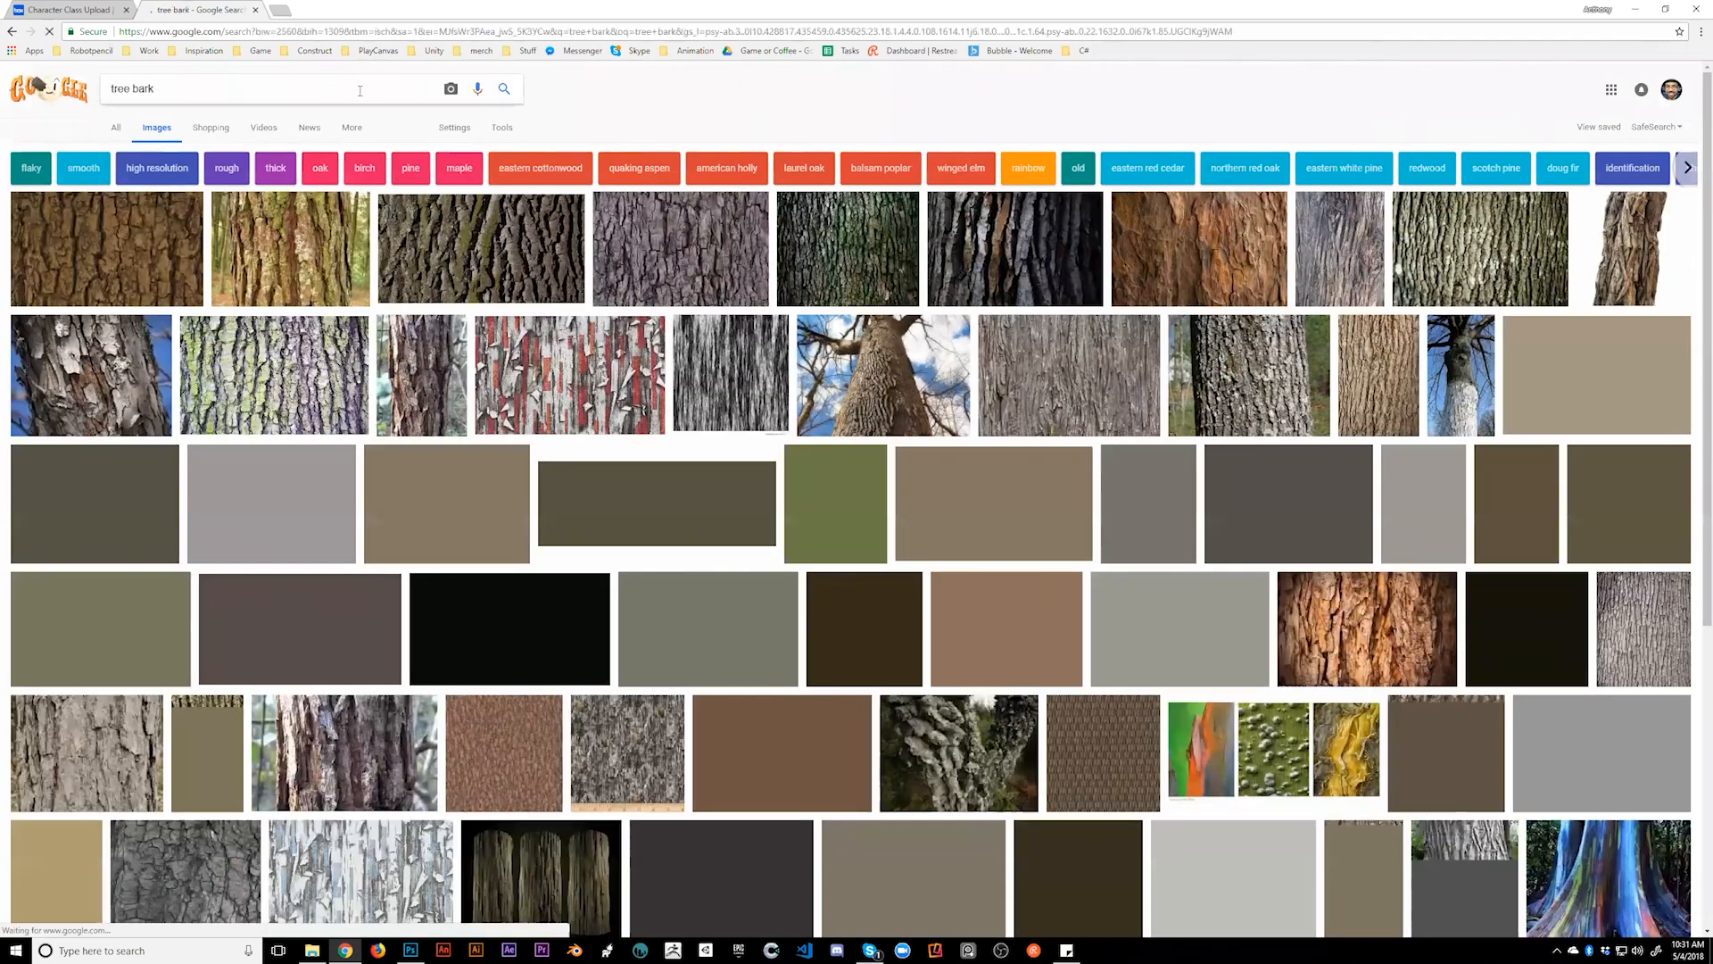
click(641, 231)
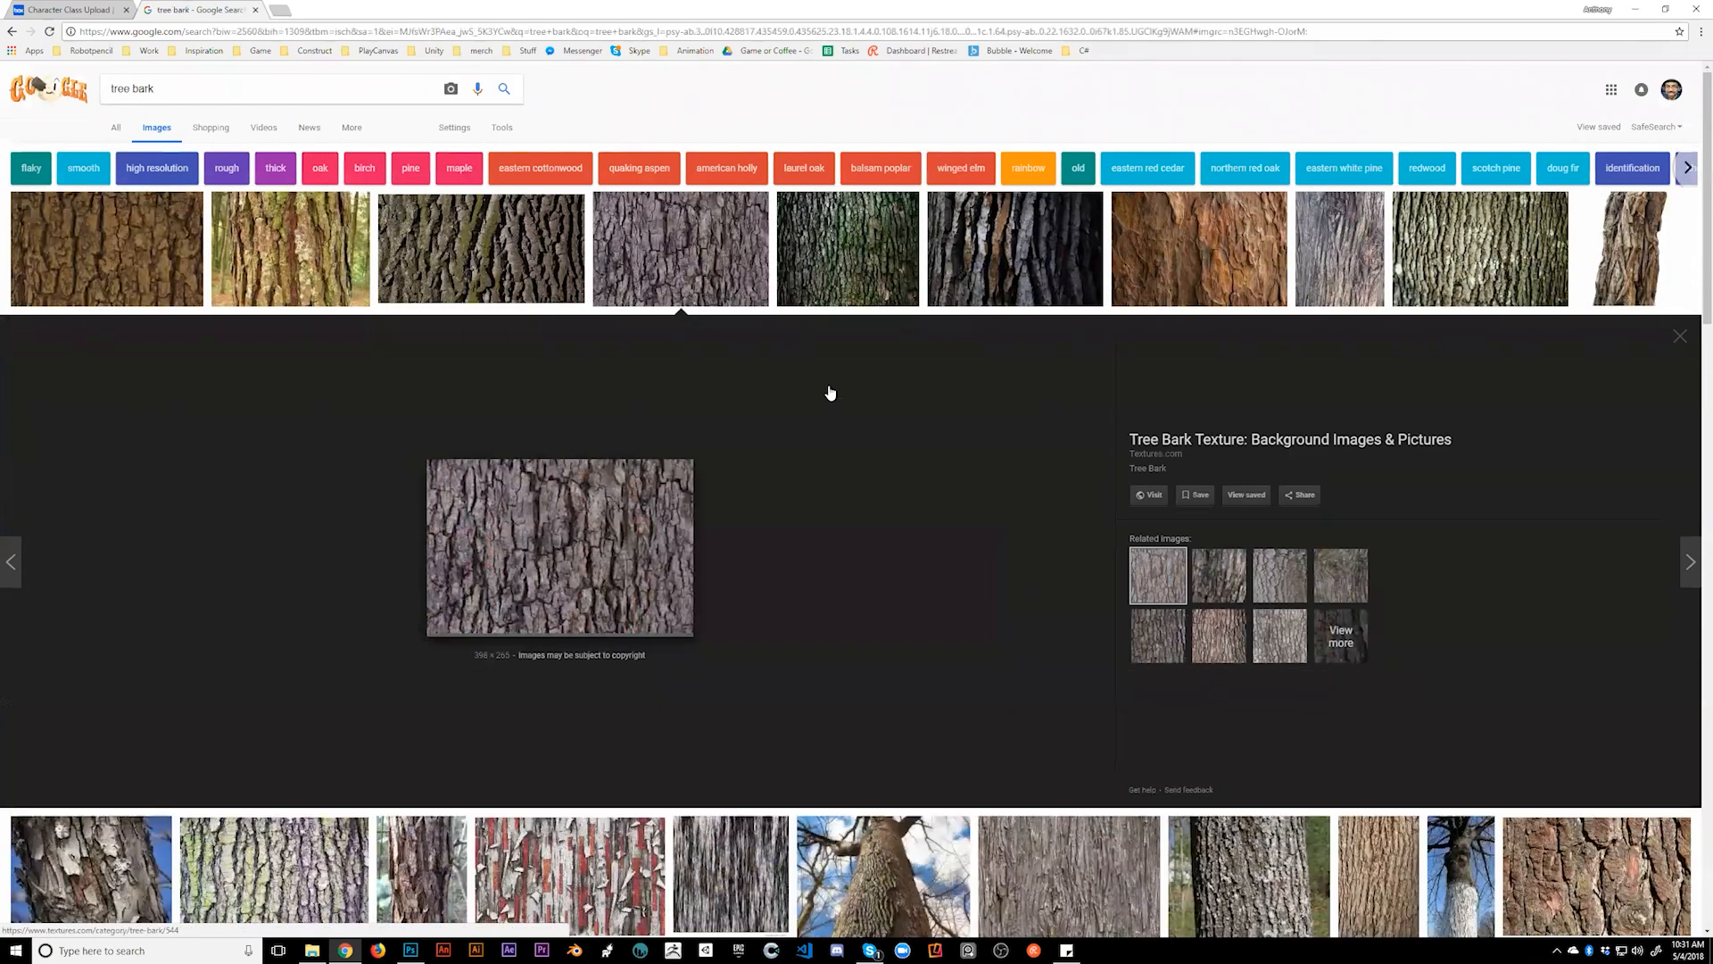
- Preview another Textures.com tree bark result further down the images, and return to the first bark texture
scroll(823, 326, down, 2)
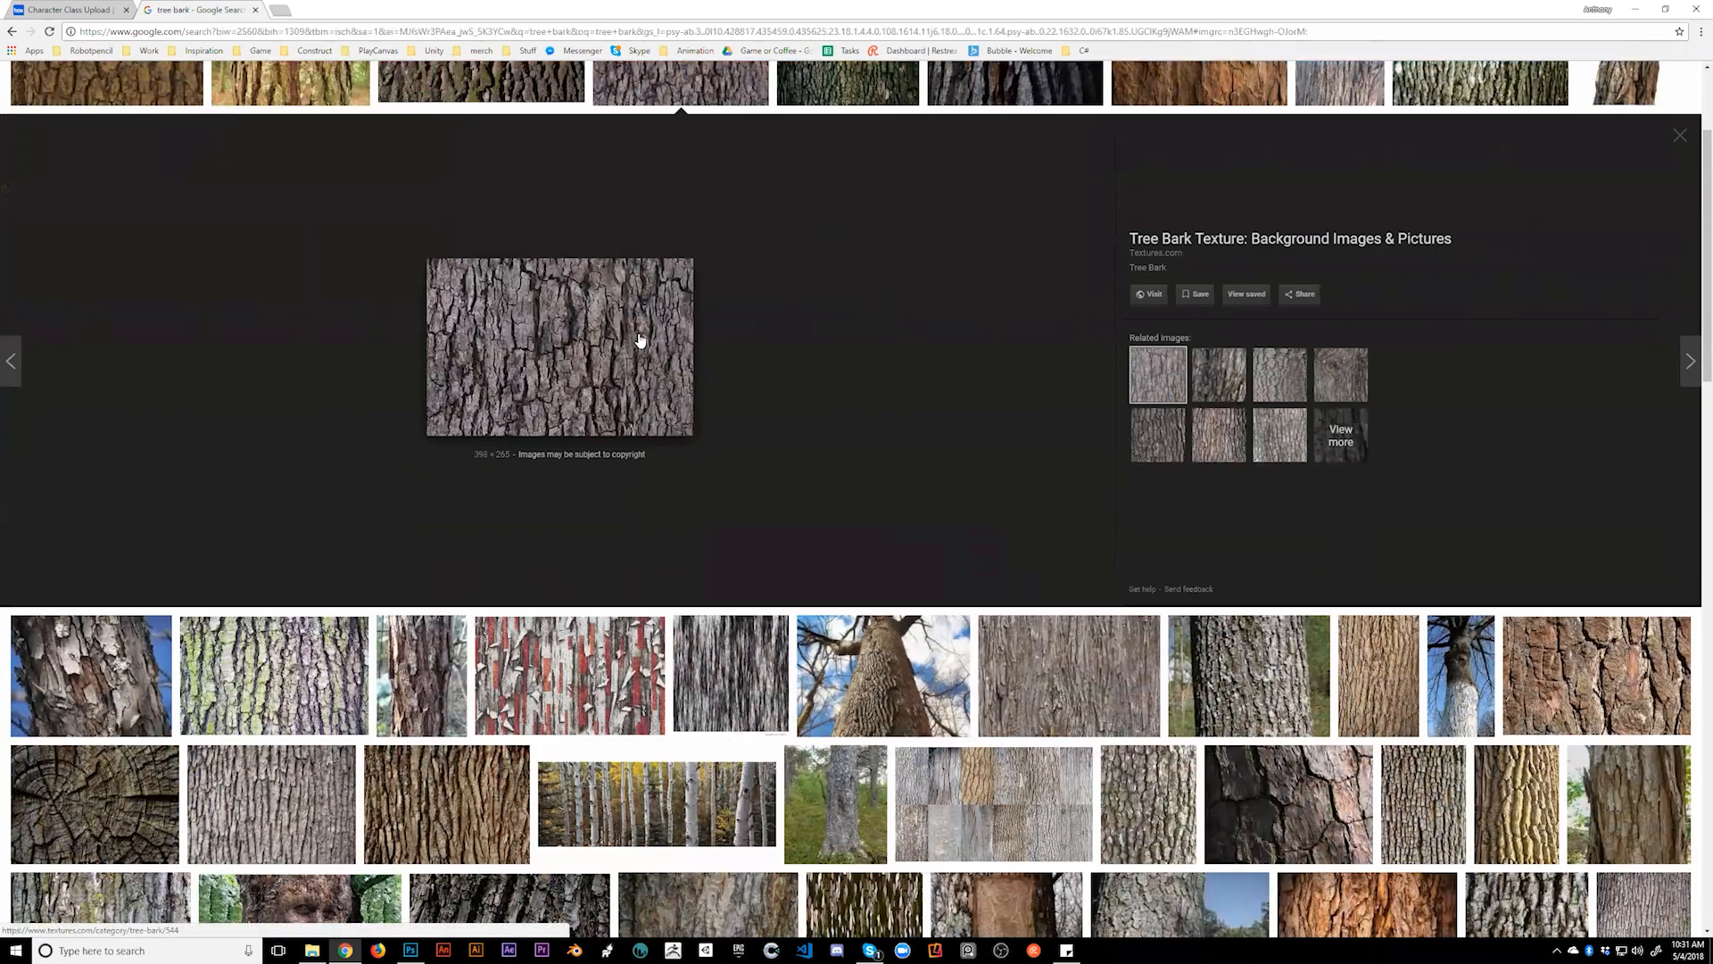
click(1041, 650)
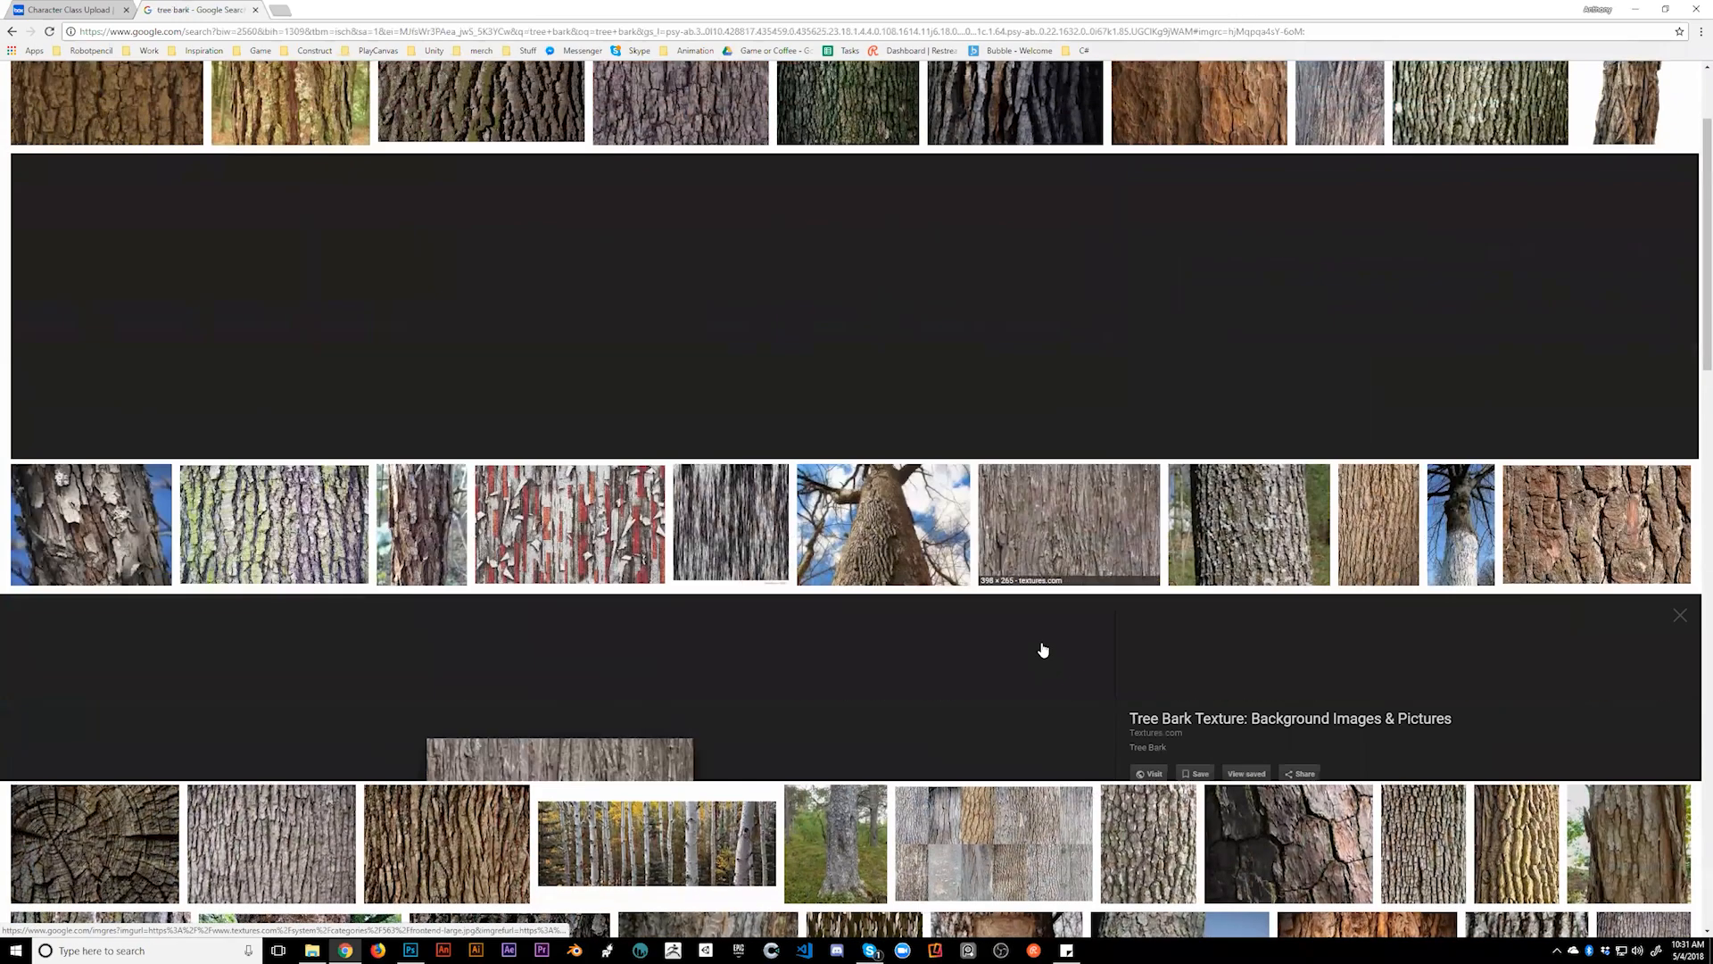
scroll(727, 346, up, 1)
click(691, 285)
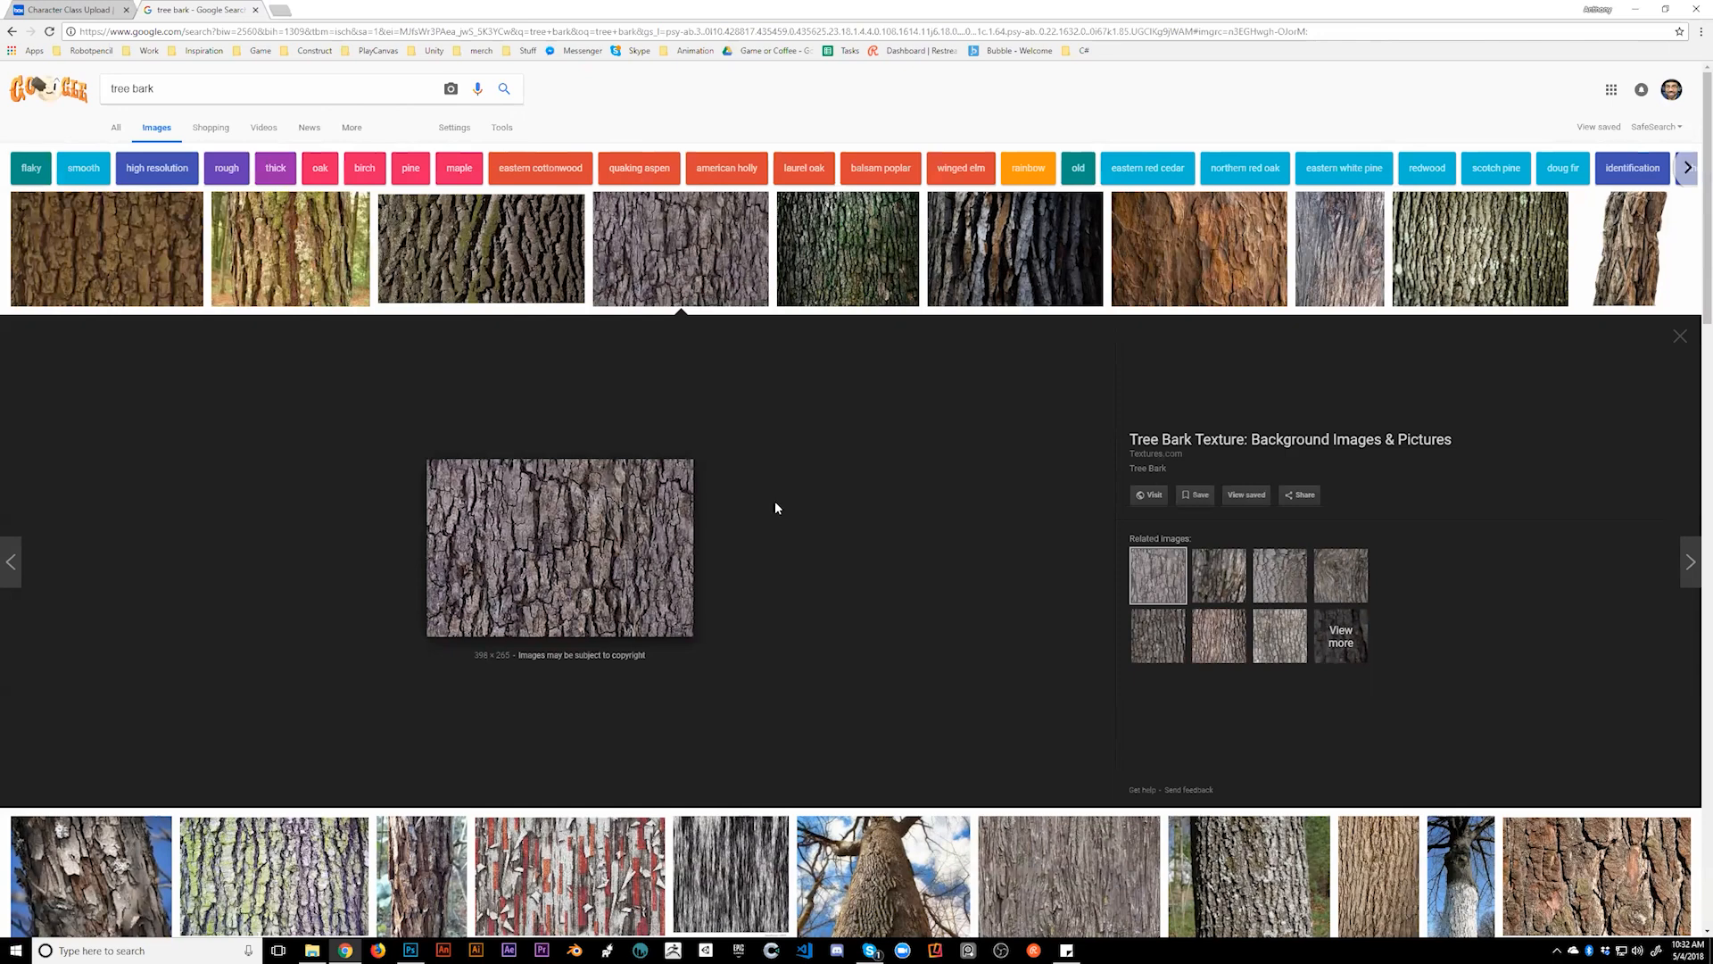
- Switch to Photoshop and paint a grey trunk block with overlapping vertical brush strokes on the blank canvas below the torso
key(alt+Tab)
key(ctrl+plus)
drag(901, 419, 971, 143)
click(826, 531)
key(b)
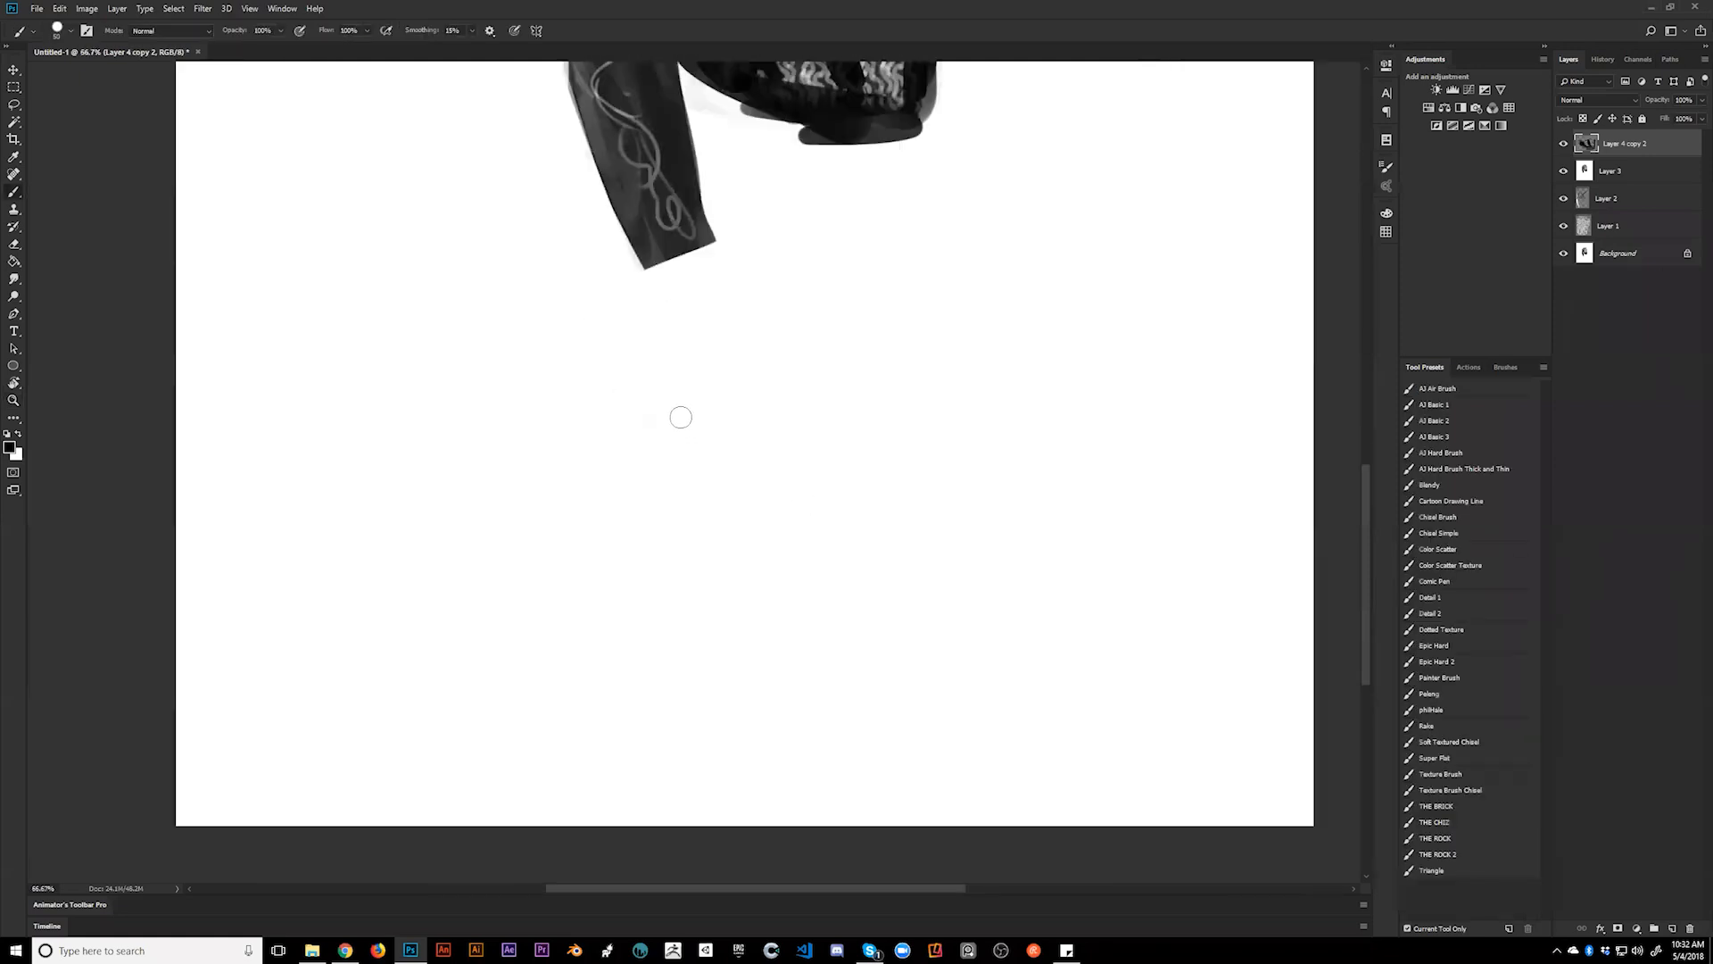
drag(690, 380, 701, 594)
drag(708, 725, 709, 726)
drag(922, 364, 920, 696)
alt+click(692, 515)
drag(715, 400, 743, 698)
mouse_move(762, 644)
mouse_down()
mouse_move(746, 390)
mouse_move(767, 639)
mouse_up()
mouse_move(763, 393)
mouse_down()
mouse_move(772, 662)
mouse_move(797, 625)
mouse_move(818, 635)
mouse_up()
key(bracketright)
key(bracketright)
mouse_move(849, 394)
mouse_down()
mouse_move(888, 395)
mouse_move(887, 646)
mouse_up()
mouse_move(899, 631)
mouse_down()
mouse_move(898, 447)
mouse_move(839, 660)
mouse_up()
- Reset the colours to black and white and paint four jagged horizontal cracks across the grey trunk with a small brush
key(d)
key(bracketleft)
key(bracketleft)
key(bracketleft)
key(bracketleft)
key(bracketleft)
key(bracketleft)
key(bracketleft)
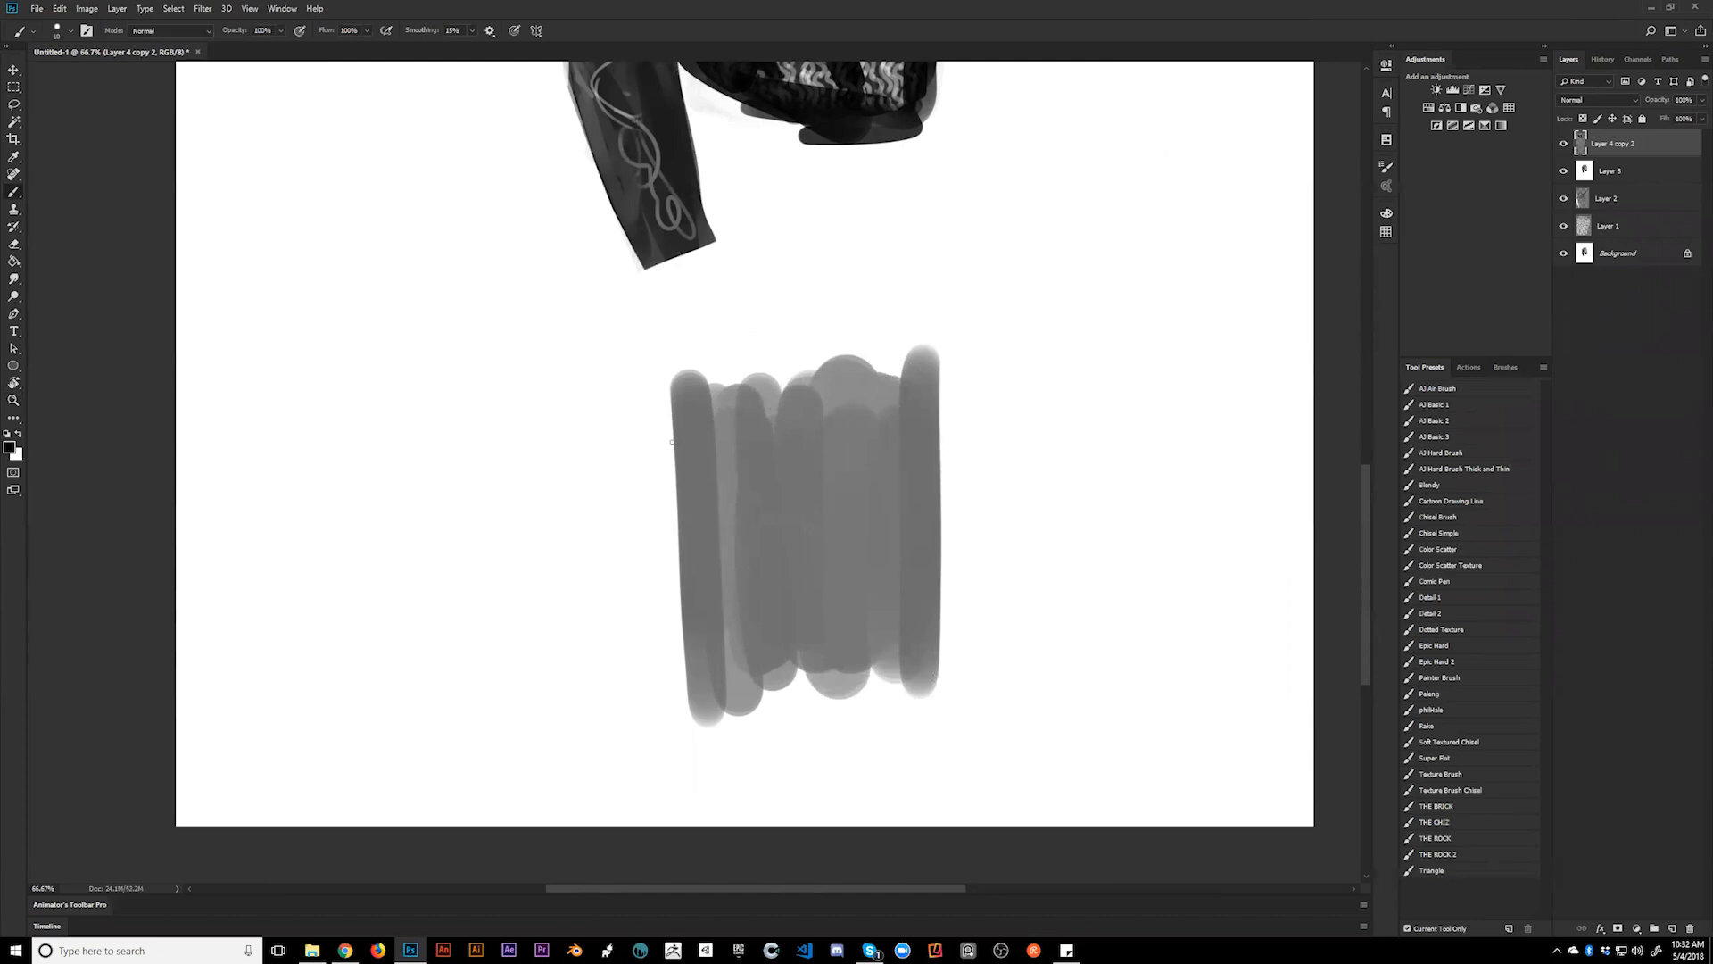
key(bracketright)
key(bracketright)
mouse_move(671, 440)
mouse_down()
mouse_move(760, 452)
mouse_move(788, 483)
mouse_move(817, 466)
mouse_move(896, 454)
mouse_up()
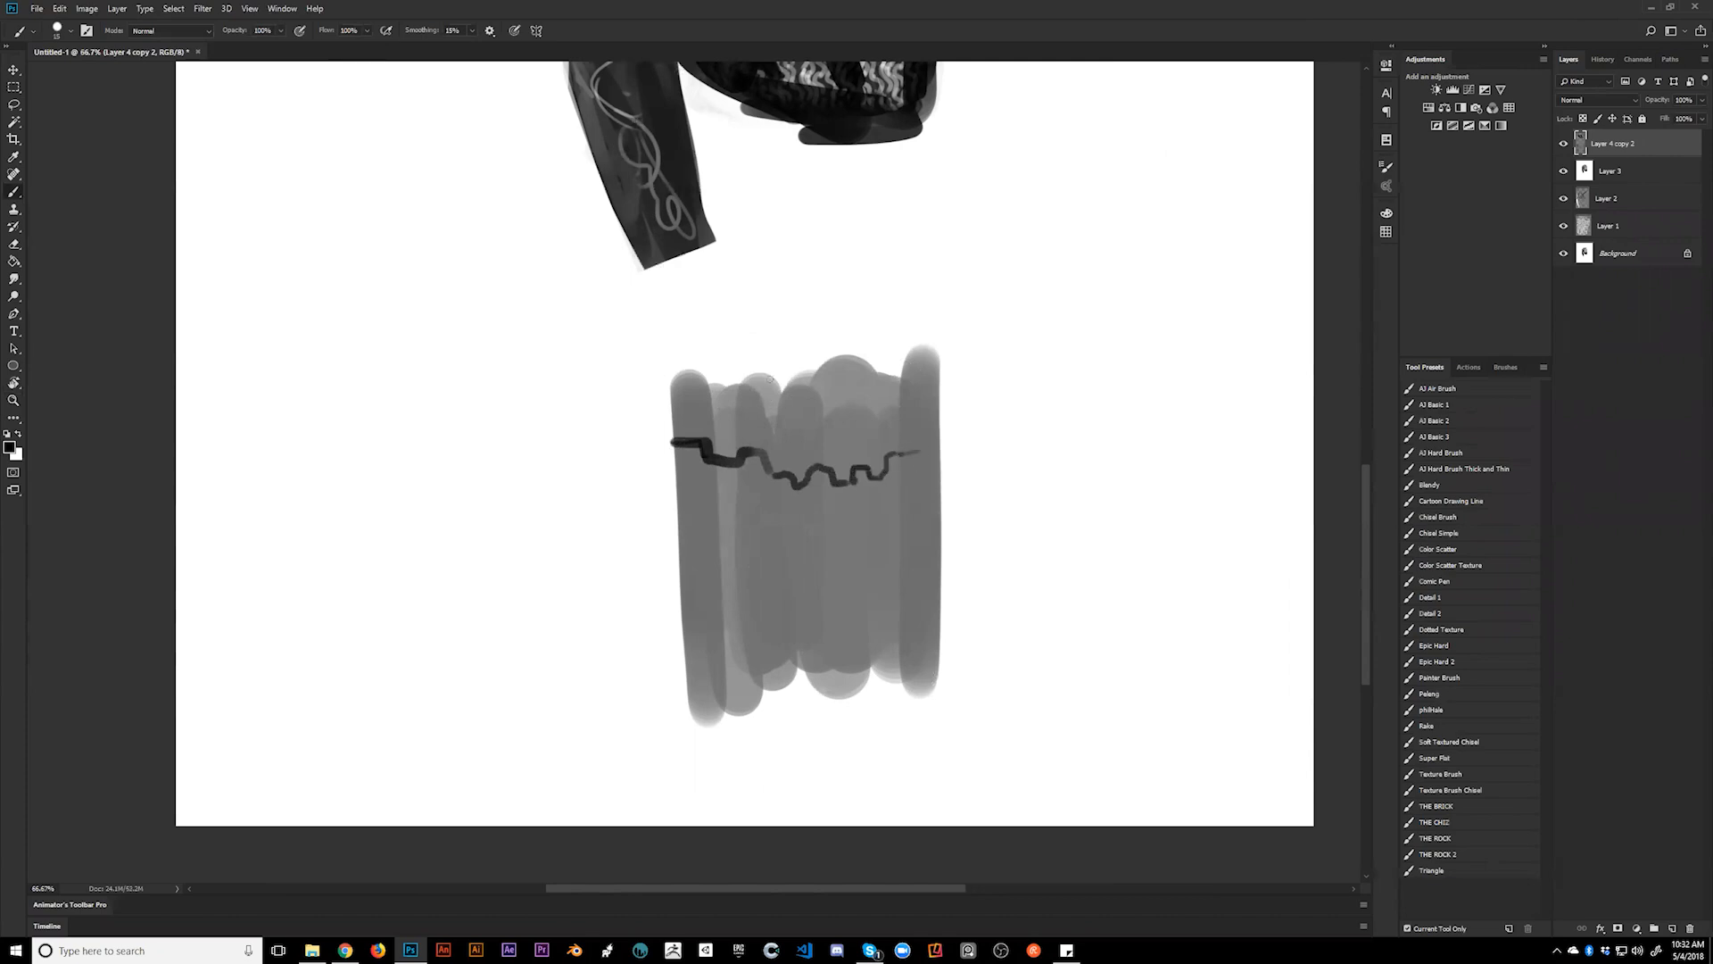
drag(856, 404, 923, 403)
mouse_move(678, 575)
mouse_down()
mouse_move(738, 572)
mouse_move(746, 551)
mouse_move(826, 561)
mouse_move(816, 577)
mouse_move(915, 554)
mouse_up()
key(bracketright)
key(bracketleft)
mouse_move(940, 644)
mouse_down()
mouse_move(833, 667)
mouse_move(707, 653)
mouse_up()
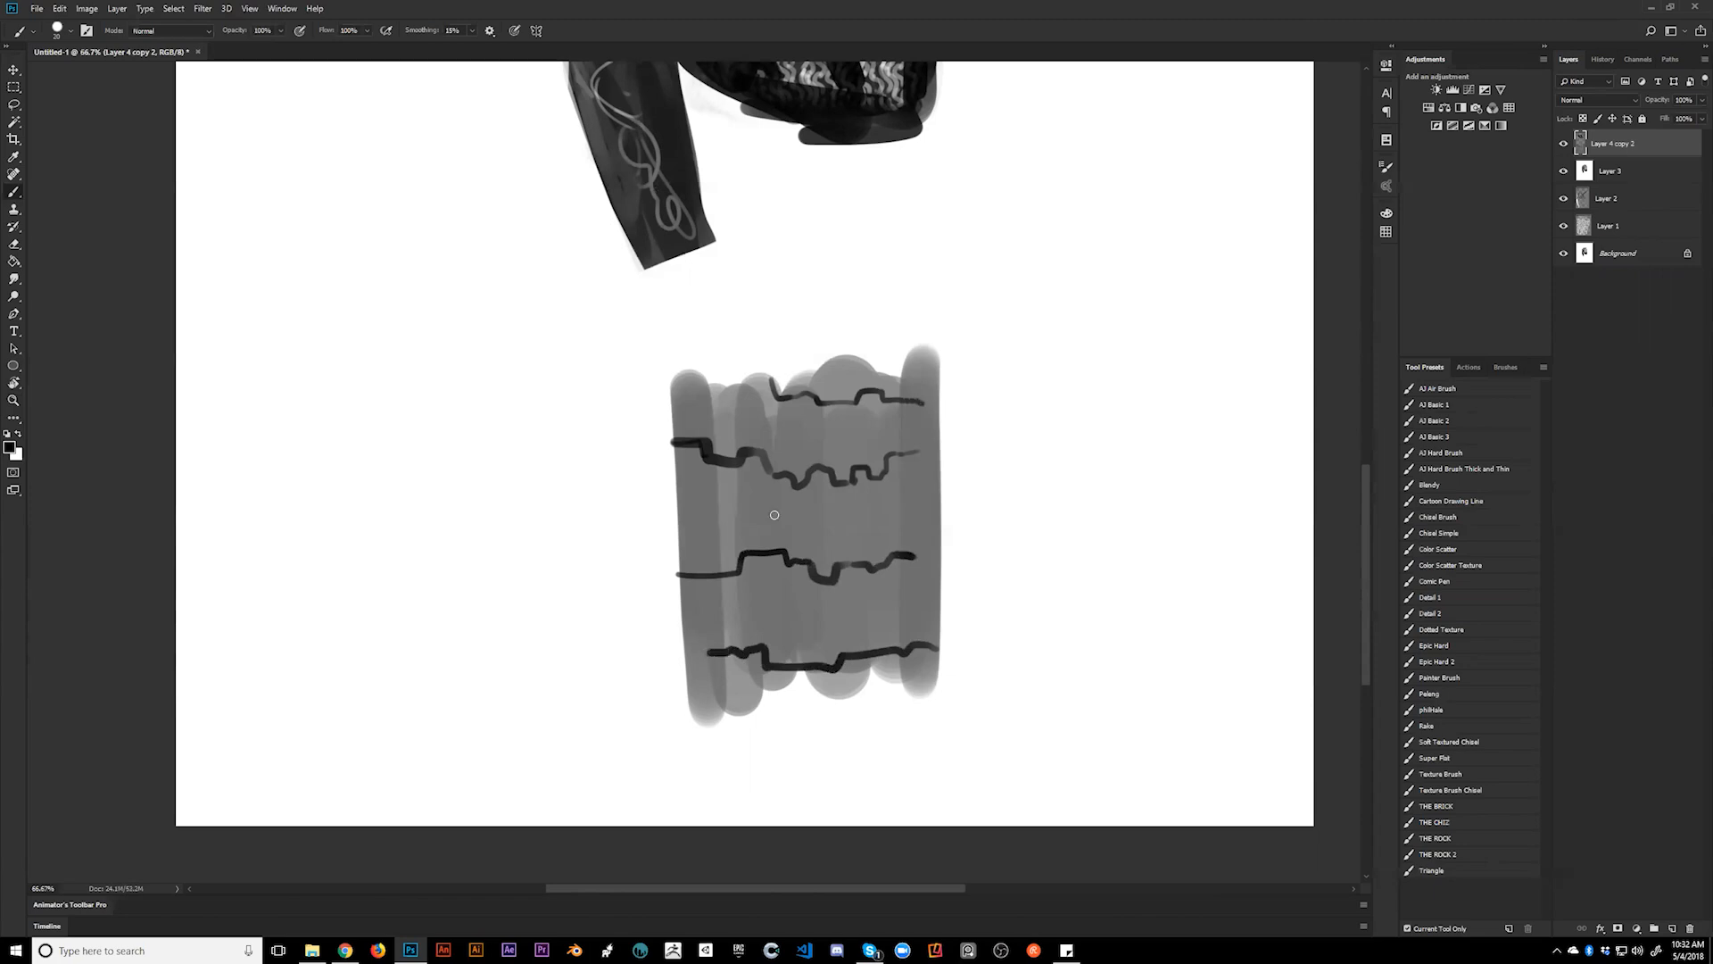
- Paint jagged black vertical cracks down the trunk, linking the horizontal ones into bark plates
drag(757, 386, 774, 594)
drag(701, 390, 711, 614)
drag(730, 548, 739, 693)
mouse_move(870, 383)
mouse_down()
mouse_move(865, 677)
mouse_move(917, 472)
mouse_move(909, 689)
mouse_up()
drag(794, 560, 810, 698)
key(bracketleft)
drag(733, 389, 757, 573)
- Shrink the brush and add thin black secondary cracks between the bark plates
key(bracketleft)
key(bracketleft)
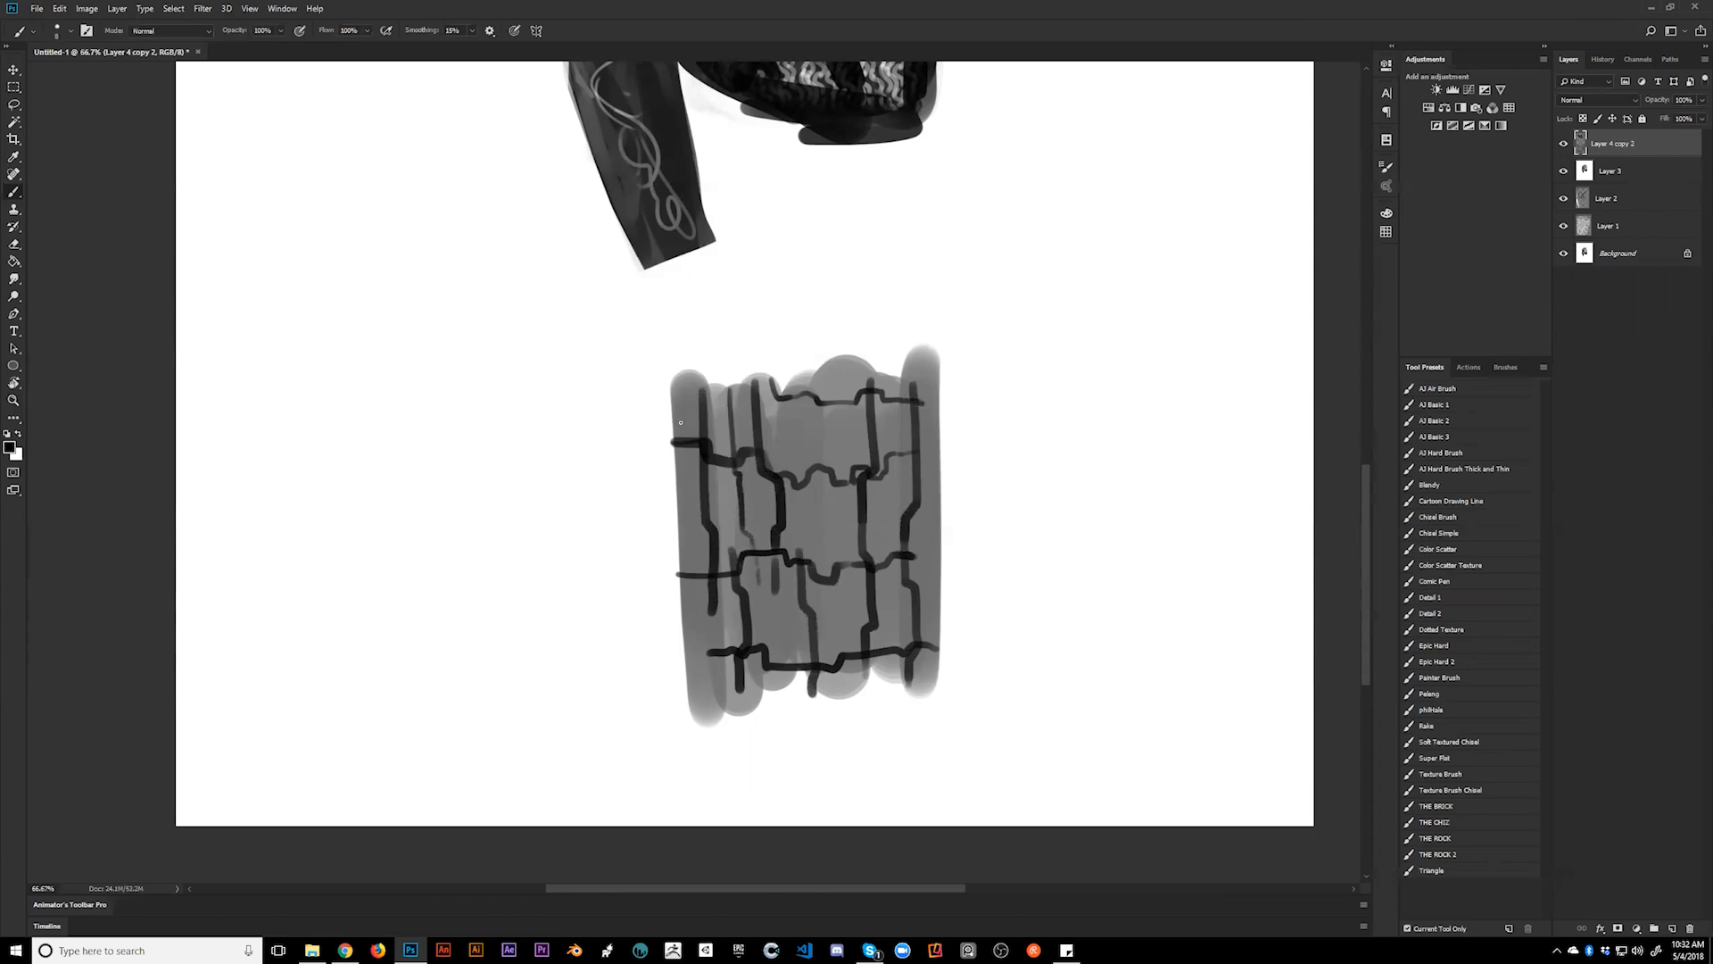
mouse_move(718, 428)
mouse_down()
mouse_move(749, 496)
mouse_move(761, 427)
mouse_move(811, 508)
mouse_move(815, 453)
mouse_move(882, 479)
mouse_move(856, 494)
mouse_move(860, 445)
mouse_move(870, 483)
mouse_move(884, 451)
mouse_move(892, 525)
mouse_move(913, 502)
mouse_move(869, 602)
mouse_move(826, 466)
mouse_move(836, 568)
mouse_move(808, 542)
mouse_move(807, 618)
mouse_move(823, 548)
mouse_move(784, 559)
mouse_move(785, 540)
mouse_move(779, 683)
mouse_up()
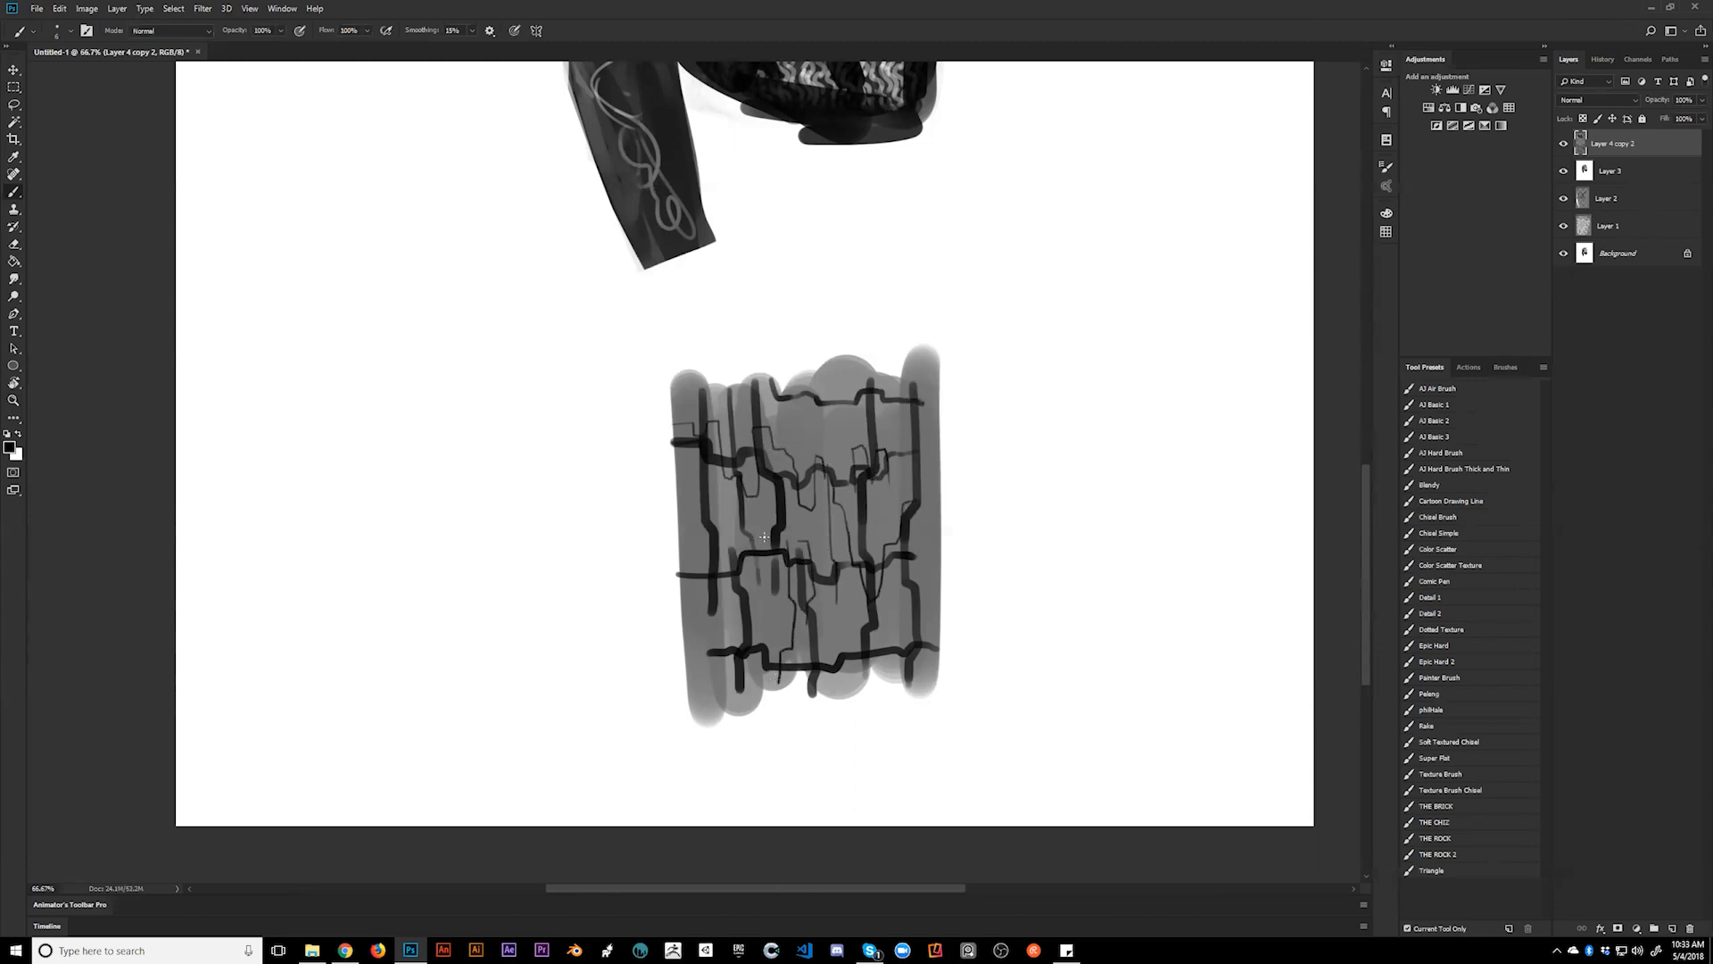
drag(734, 576, 762, 671)
mouse_move(719, 577)
mouse_down()
mouse_move(732, 676)
mouse_move(697, 558)
mouse_move(720, 686)
mouse_move(689, 575)
mouse_move(696, 632)
mouse_up()
- Enlarge the brush and shade the trunk's left edge with soft black
key(bracketright)
key(bracketright)
key(bracketright)
key(bracketright)
key(bracketright)
key(bracketright)
key(bracketright)
key(bracketright)
key(bracketright)
mouse_move(677, 385)
mouse_down()
mouse_move(682, 558)
mouse_move(703, 513)
mouse_up()
key(bracketright)
key(bracketright)
key(bracketright)
key(bracketright)
key(bracketright)
key(bracketright)
key(bracketright)
key(bracketright)
key(bracketright)
key(bracketright)
- Sample a grey from the bark and paint it with a small brush beside the central crack
alt+click(759, 536)
key(bracketleft)
key(bracketleft)
key(bracketleft)
key(bracketleft)
key(bracketleft)
key(bracketleft)
key(bracketleft)
key(bracketleft)
key(bracketleft)
key(bracketleft)
key(bracketleft)
key(bracketleft)
key(bracketleft)
key(bracketleft)
key(bracketleft)
key(bracketleft)
key(bracketleft)
key(bracketleft)
key(bracketleft)
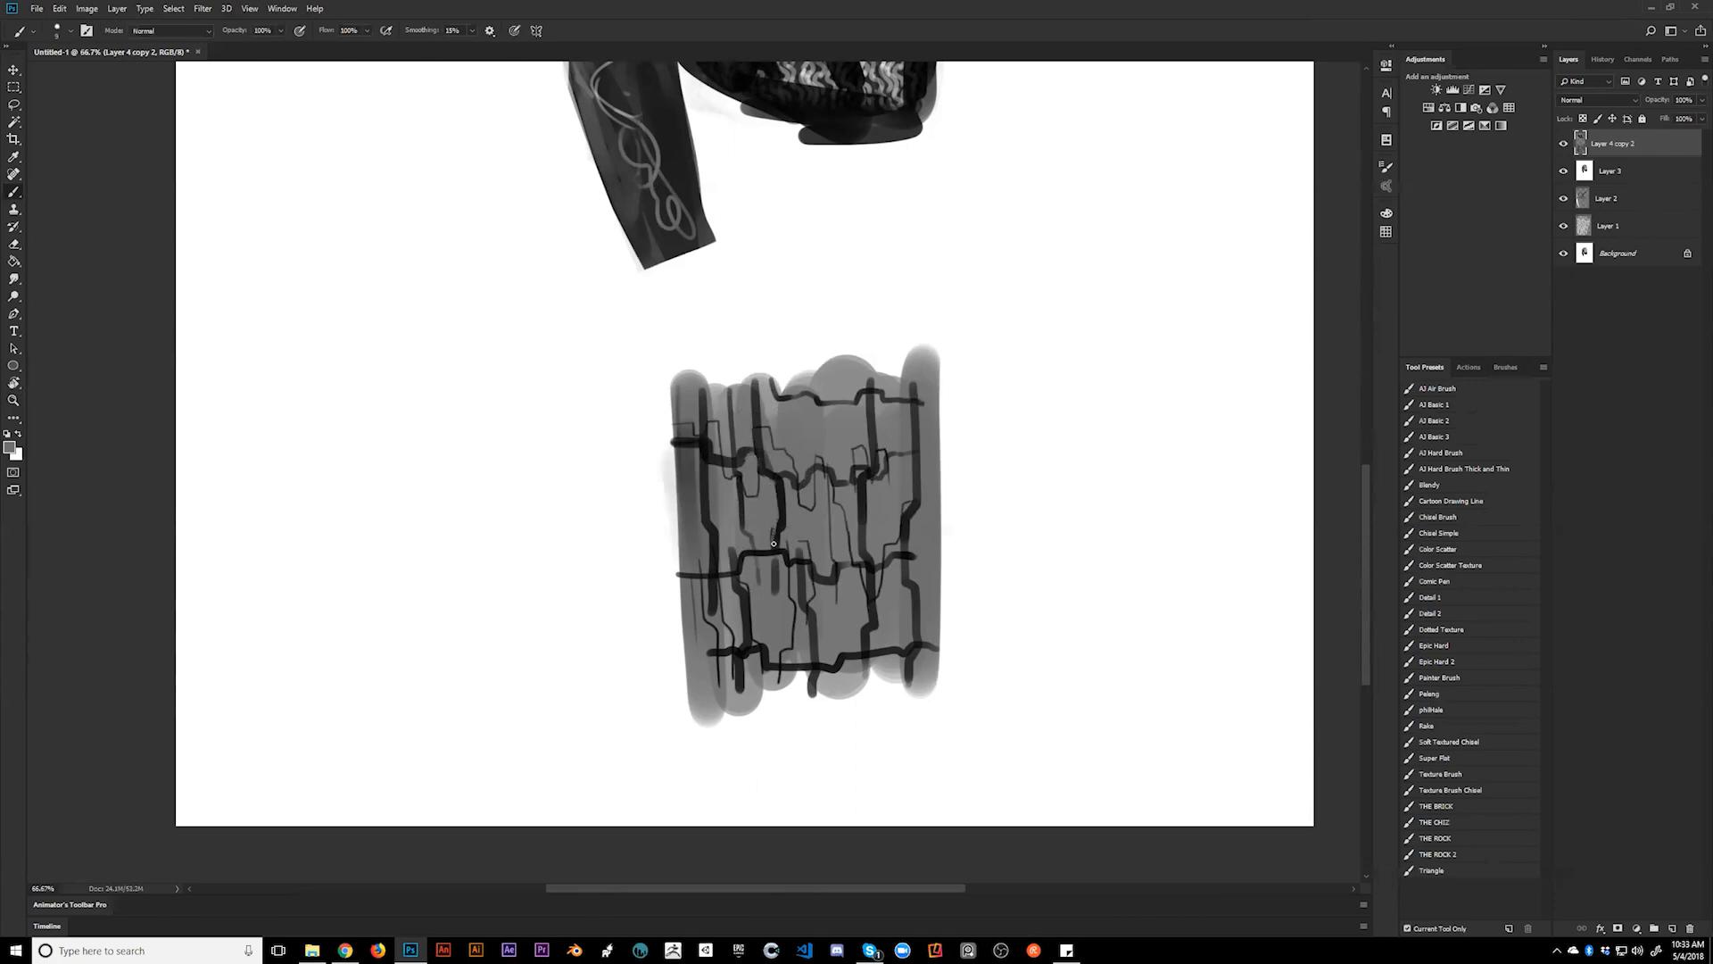
drag(785, 509, 788, 528)
- Paint fine dark cracks across the bark's upper plates and right half, using black and a sampled tone
key(d)
mouse_move(860, 400)
mouse_down()
mouse_move(854, 425)
mouse_move(823, 431)
mouse_up()
mouse_move(710, 395)
mouse_down()
mouse_move(732, 472)
mouse_move(742, 377)
mouse_up()
alt+click(717, 446)
drag(717, 458, 713, 517)
drag(901, 464, 912, 507)
key(bracketright)
key(bracketleft)
drag(859, 509, 849, 640)
- Swap to white and paint a soft light band down the trunk's right edge with a larger brush
alt+click(862, 519)
key(x)
key(bracketright)
key(bracketright)
key(bracketright)
key(bracketright)
drag(926, 338, 934, 691)
- Swap to black and shade the trunk's left side and the plates near its right edge with a large brush
key(x)
key(bracketright)
key(bracketright)
key(bracketright)
mouse_move(707, 433)
mouse_down()
mouse_move(707, 684)
mouse_move(717, 472)
mouse_move(724, 690)
mouse_move(738, 411)
mouse_move(766, 652)
mouse_up()
key(bracketright)
key(bracketright)
drag(769, 414, 770, 519)
key(bracketleft)
drag(907, 425, 907, 657)
key(bracketleft)
key(bracketleft)
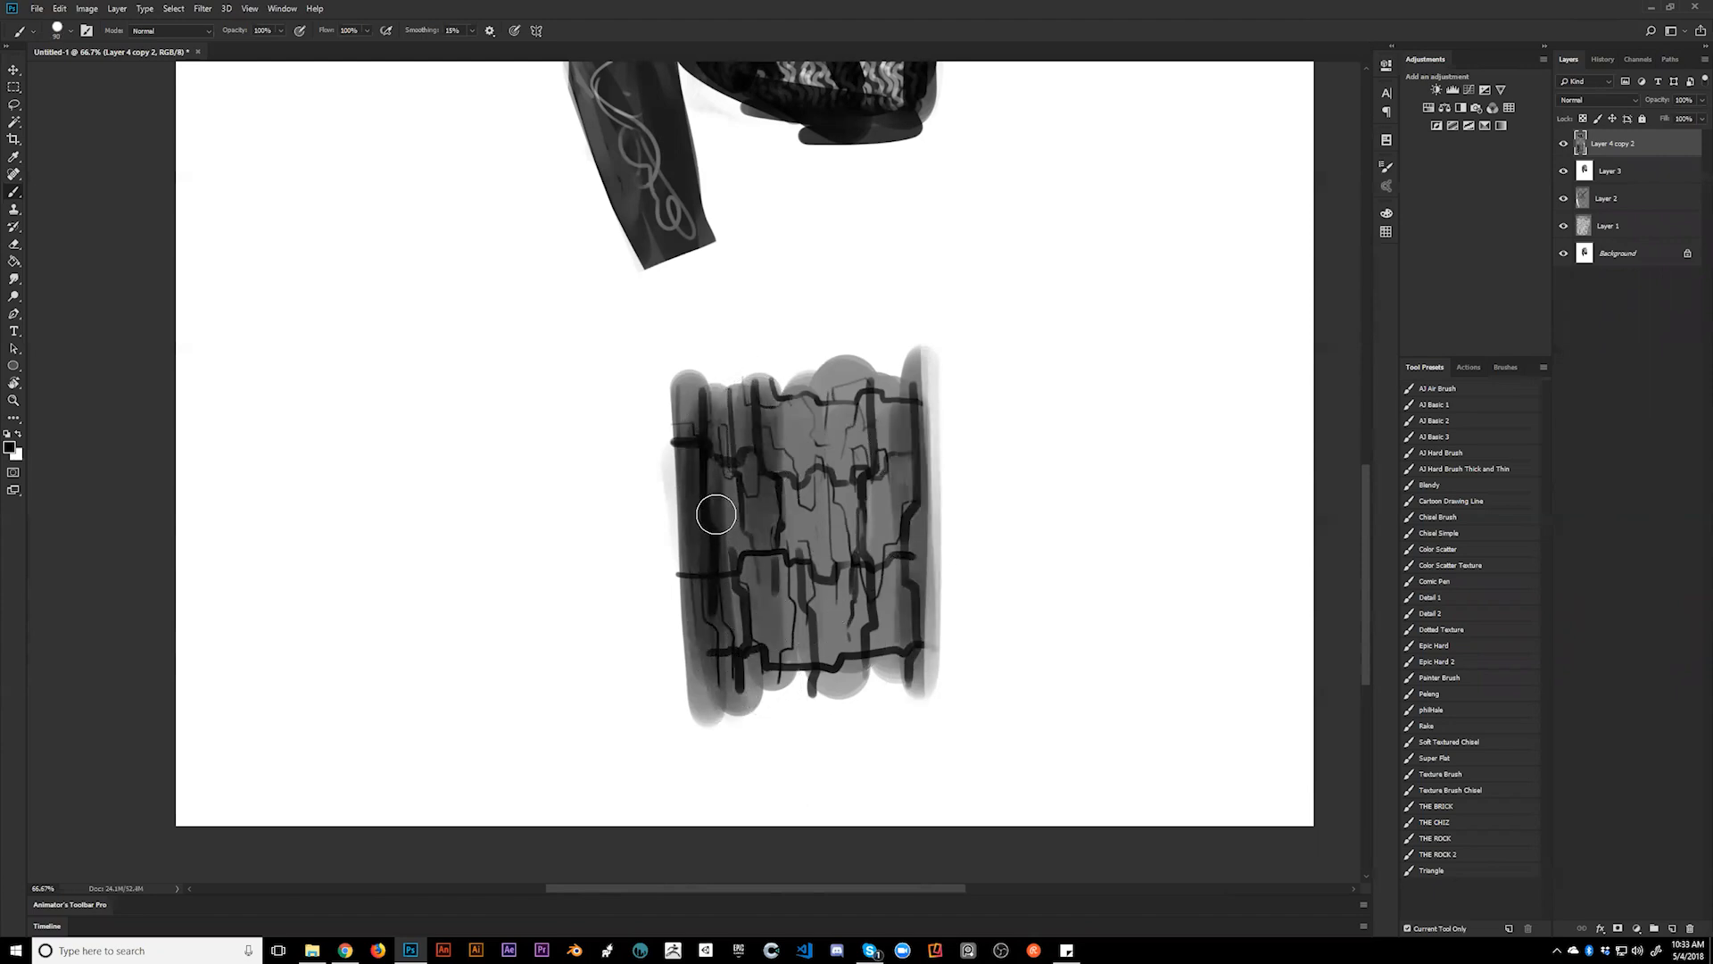
- Sample greys from the bark and paint over the cracks on the trunk's left side with progressively smaller brushes
alt+click(728, 516)
key(bracketleft)
key(bracketleft)
key(bracketleft)
key(bracketleft)
key(bracketleft)
key(bracketleft)
alt+click(723, 488)
drag(697, 456, 711, 545)
alt+click(720, 561)
key(bracketleft)
key(bracketleft)
key(bracketleft)
key(bracketleft)
key(bracketleft)
mouse_move(702, 459)
mouse_down()
mouse_move(716, 645)
mouse_move(707, 619)
mouse_move(771, 552)
mouse_up()
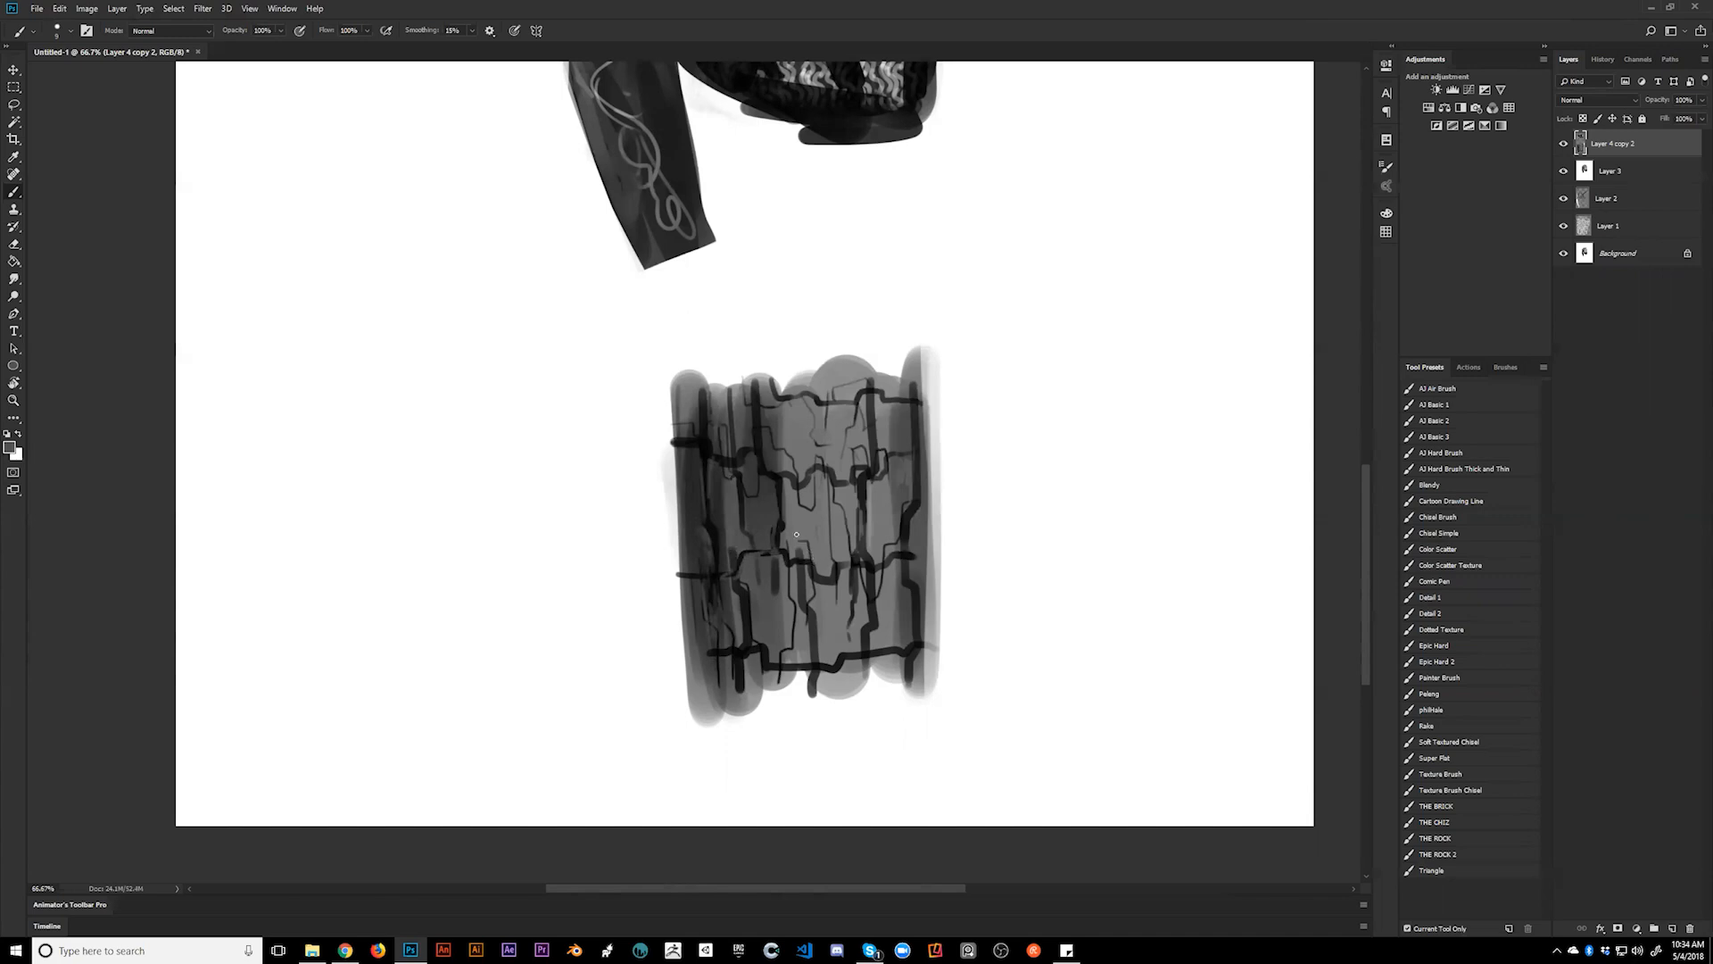
- Break up the cracks in the trunk's centre with sampled greys, varying the brush size
alt+click(786, 504)
drag(776, 481, 766, 520)
key(bracketright)
key(bracketright)
key(bracketright)
key(bracketright)
key(bracketright)
mouse_move(748, 417)
mouse_down()
mouse_move(779, 546)
mouse_move(782, 401)
mouse_move(779, 555)
mouse_up()
key(bracketleft)
key(bracketleft)
key(bracketleft)
mouse_move(795, 469)
mouse_down()
mouse_move(794, 504)
mouse_move(809, 474)
mouse_move(796, 576)
mouse_move(795, 548)
mouse_move(820, 596)
mouse_move(823, 518)
mouse_move(838, 623)
mouse_move(869, 516)
mouse_move(874, 624)
mouse_move(839, 668)
mouse_move(794, 613)
mouse_move(813, 666)
mouse_move(817, 618)
mouse_up()
alt+click(811, 663)
mouse_move(820, 630)
mouse_down()
mouse_move(828, 685)
mouse_move(822, 644)
mouse_up()
alt+click(836, 657)
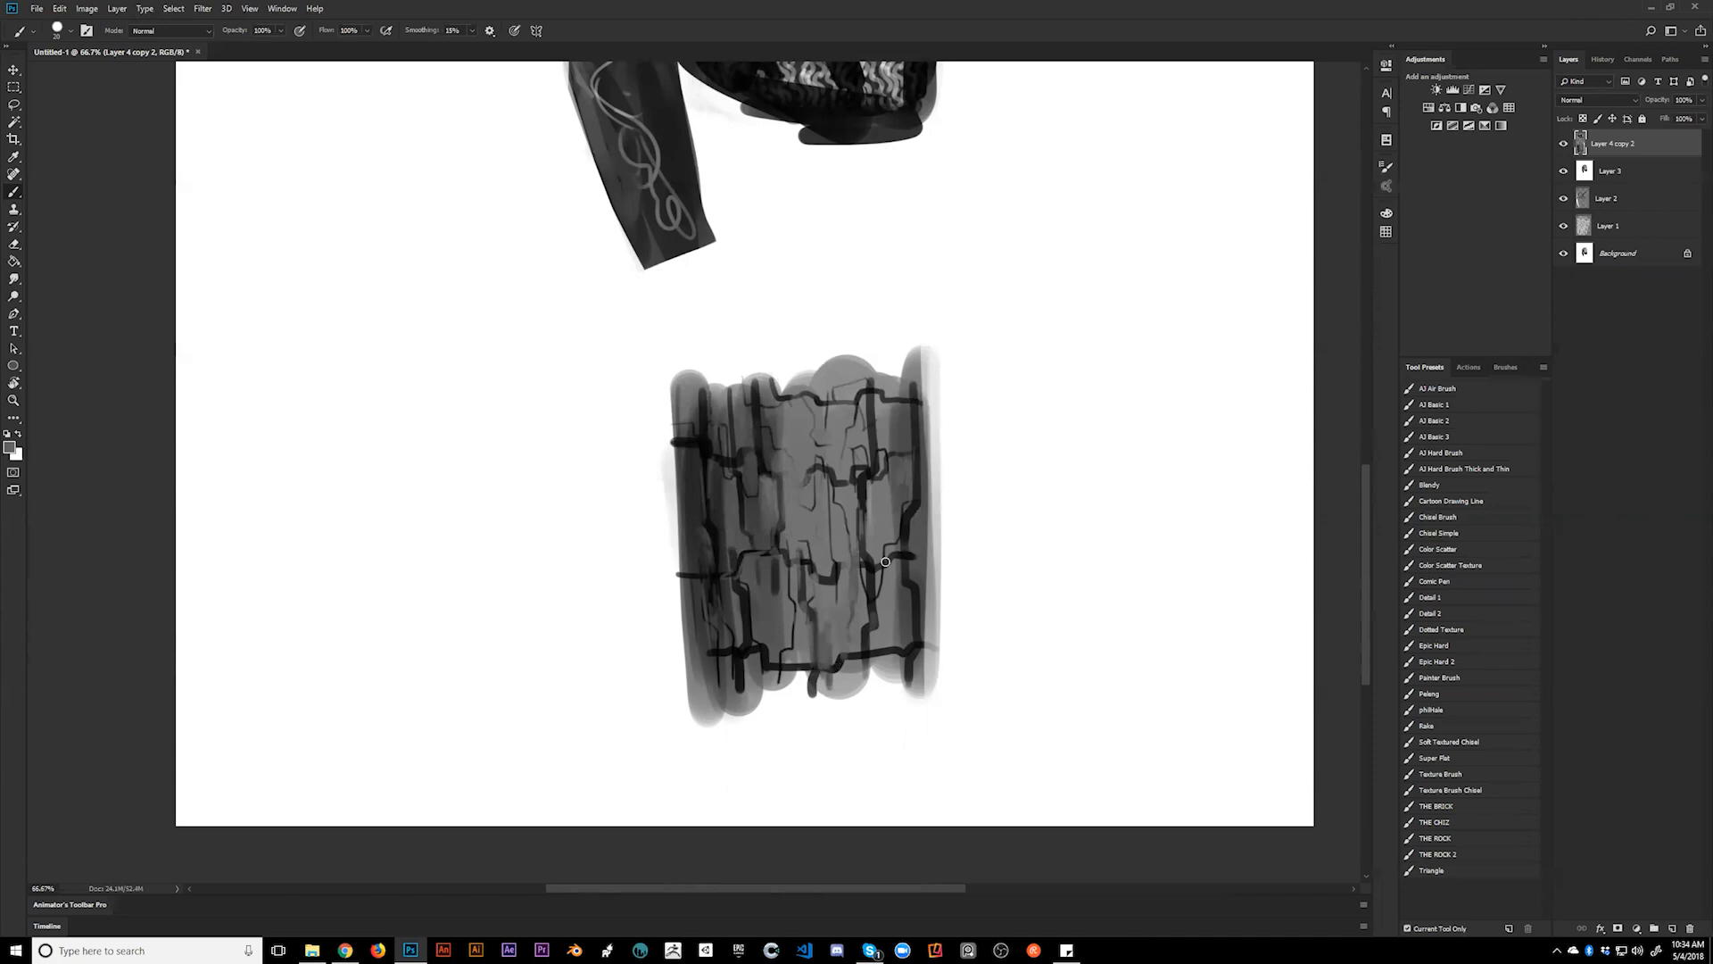
- Refine the bark's central and right-hand cracks with sampled tones, and recheck the tree bark reference in Chrome
drag(867, 517, 877, 628)
alt+click(786, 535)
drag(785, 494, 793, 652)
drag(875, 394, 876, 425)
alt+click(897, 424)
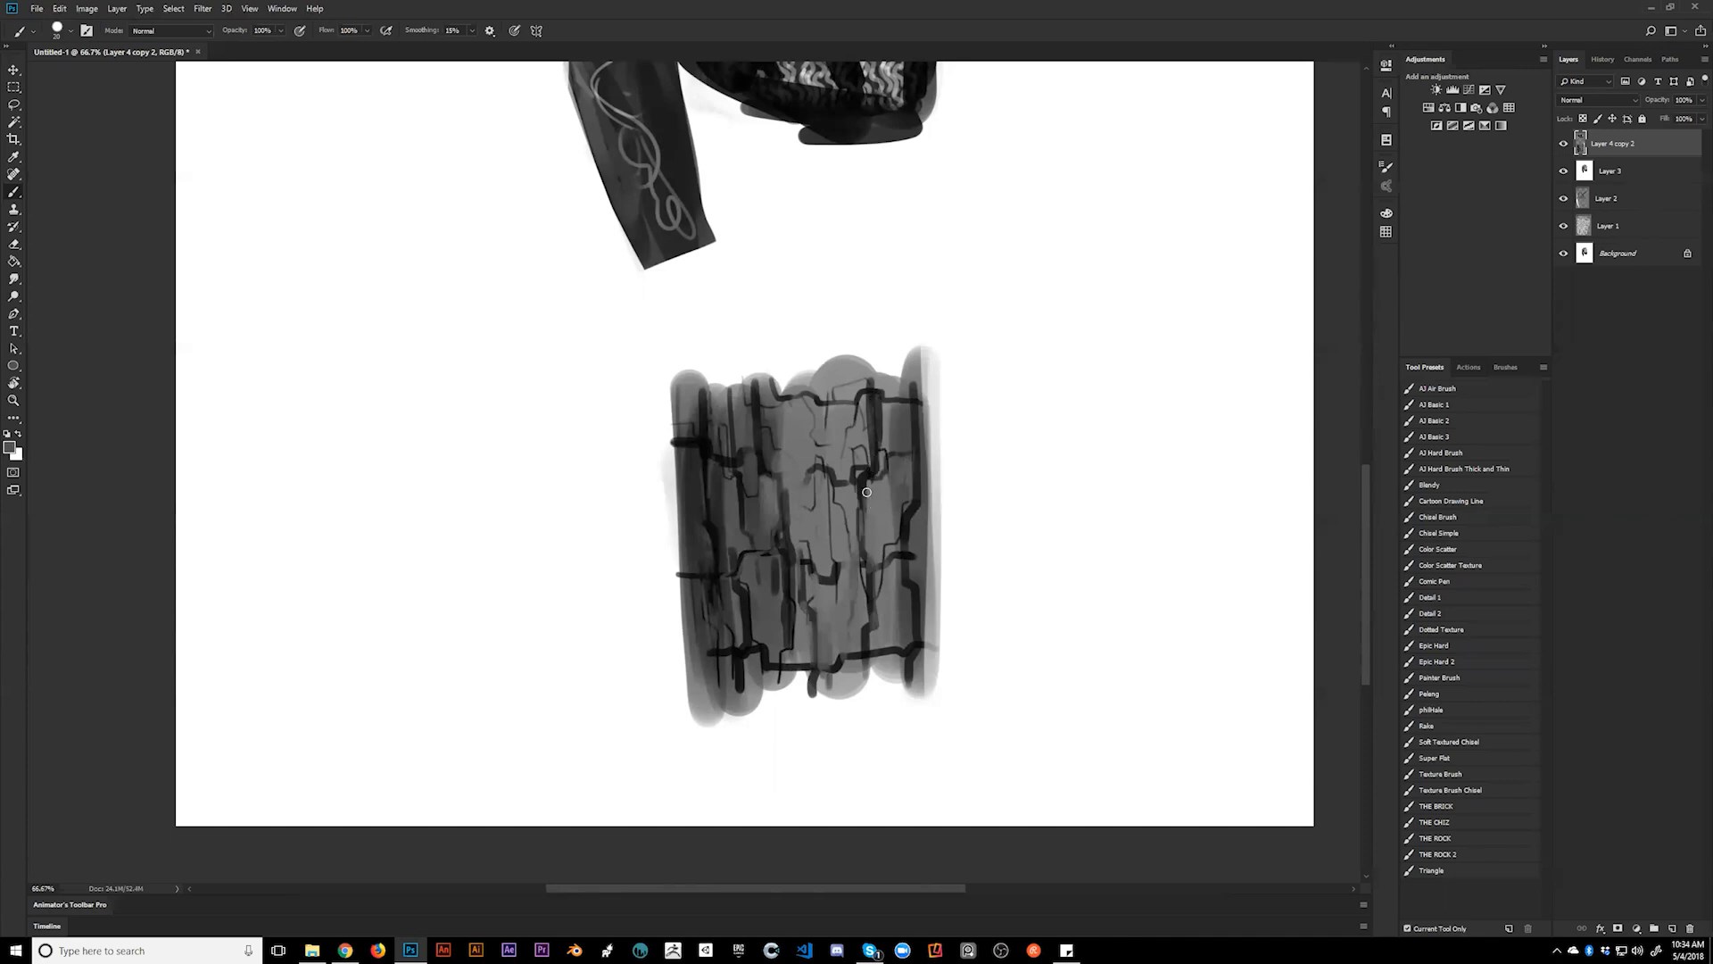
key(alt+Tab)
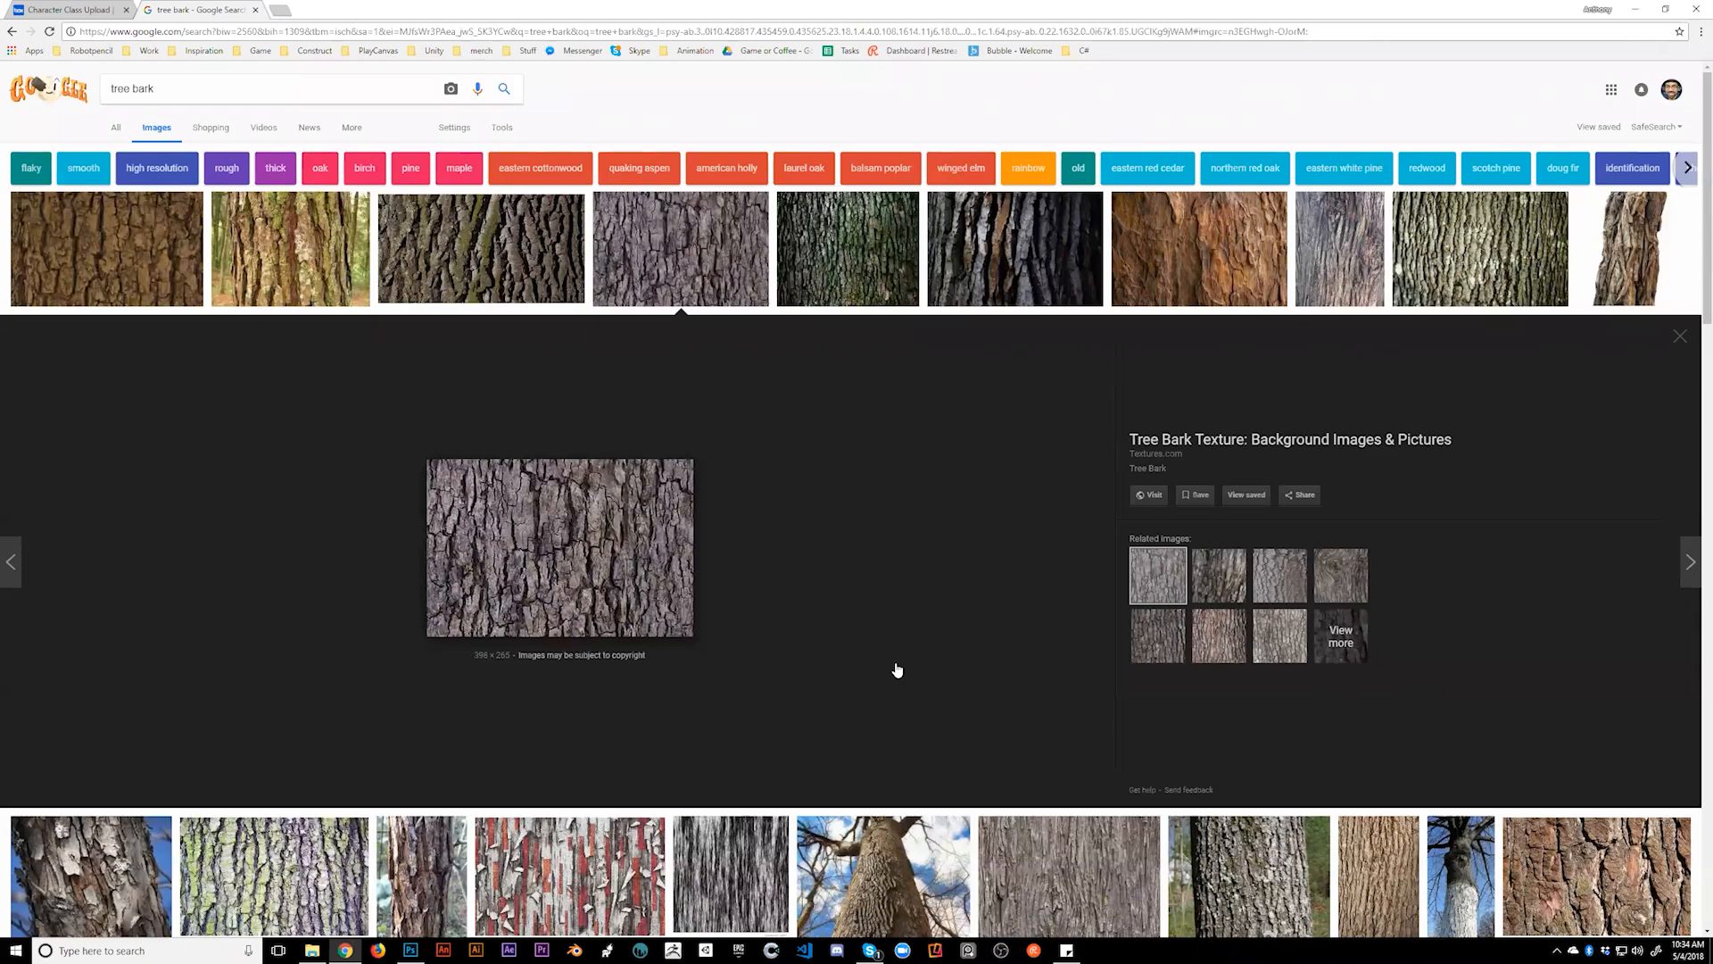
key(alt+Tab)
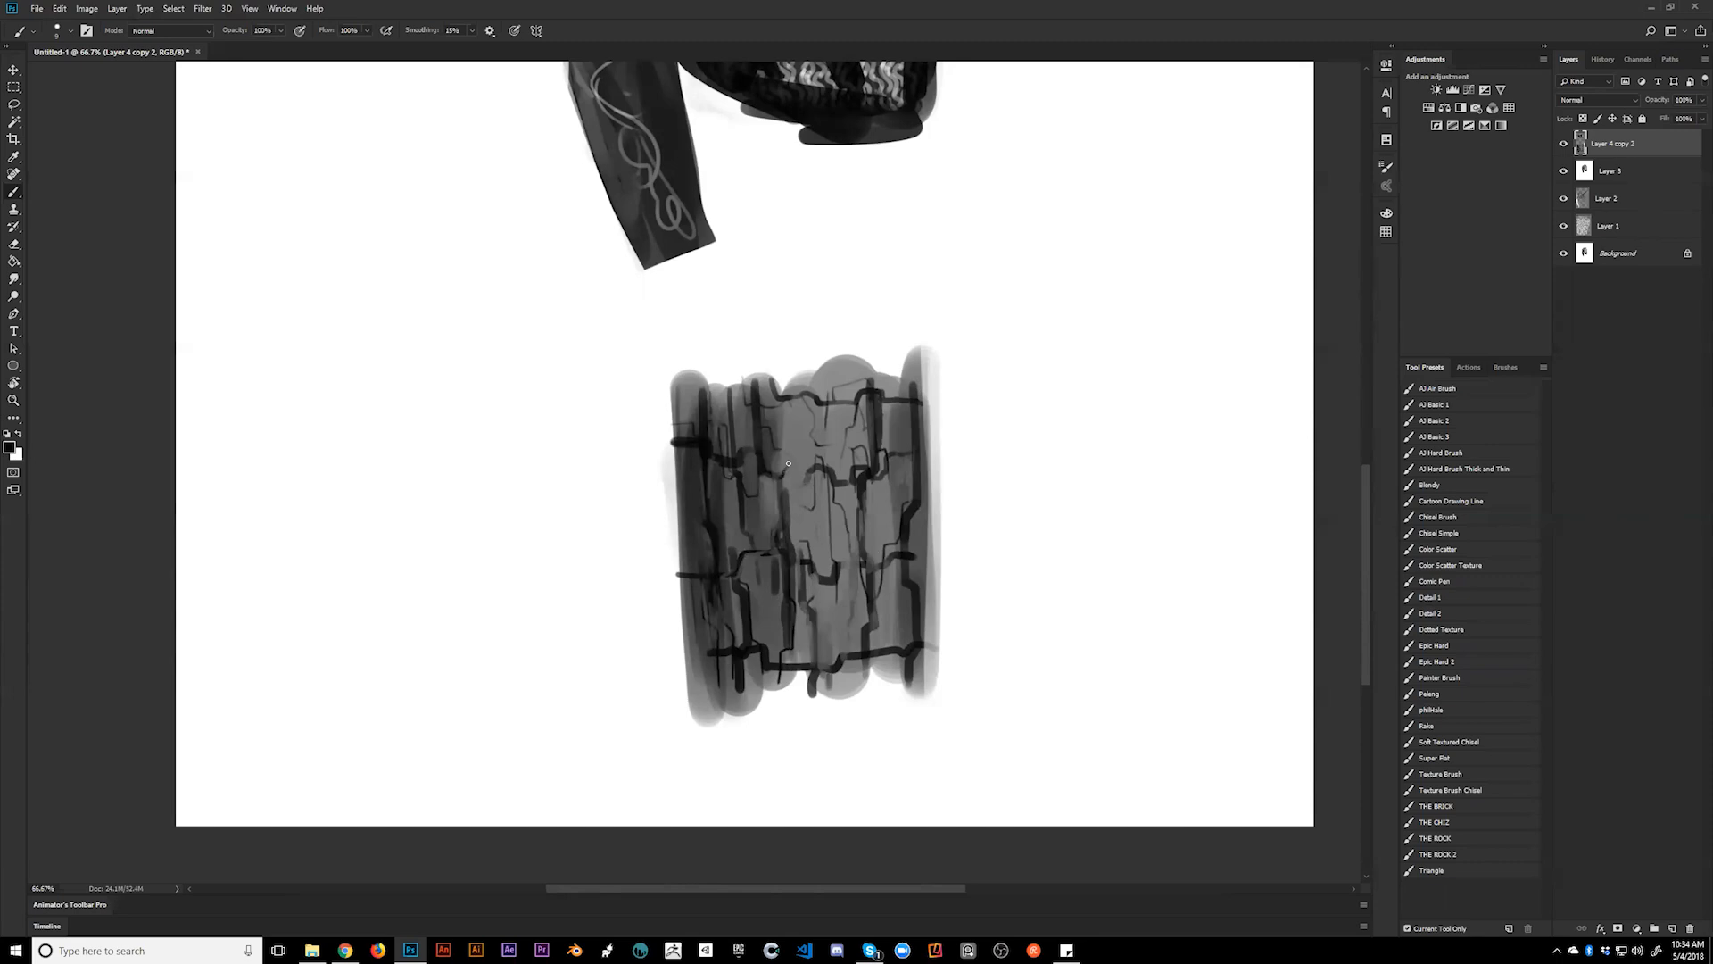
- Add final strokes to the cracks in the bark's upper half and tidy the area beyond its right edge
drag(789, 464, 785, 466)
drag(781, 399, 772, 411)
mouse_move(742, 478)
mouse_down()
mouse_move(755, 497)
mouse_move(727, 515)
mouse_up()
drag(1000, 496, 1006, 620)
- Merge all the painting's layers, from the bark layer down, into the Background
key(z)
alt+click(1006, 601)
alt+click(1005, 601)
alt+click(1006, 602)
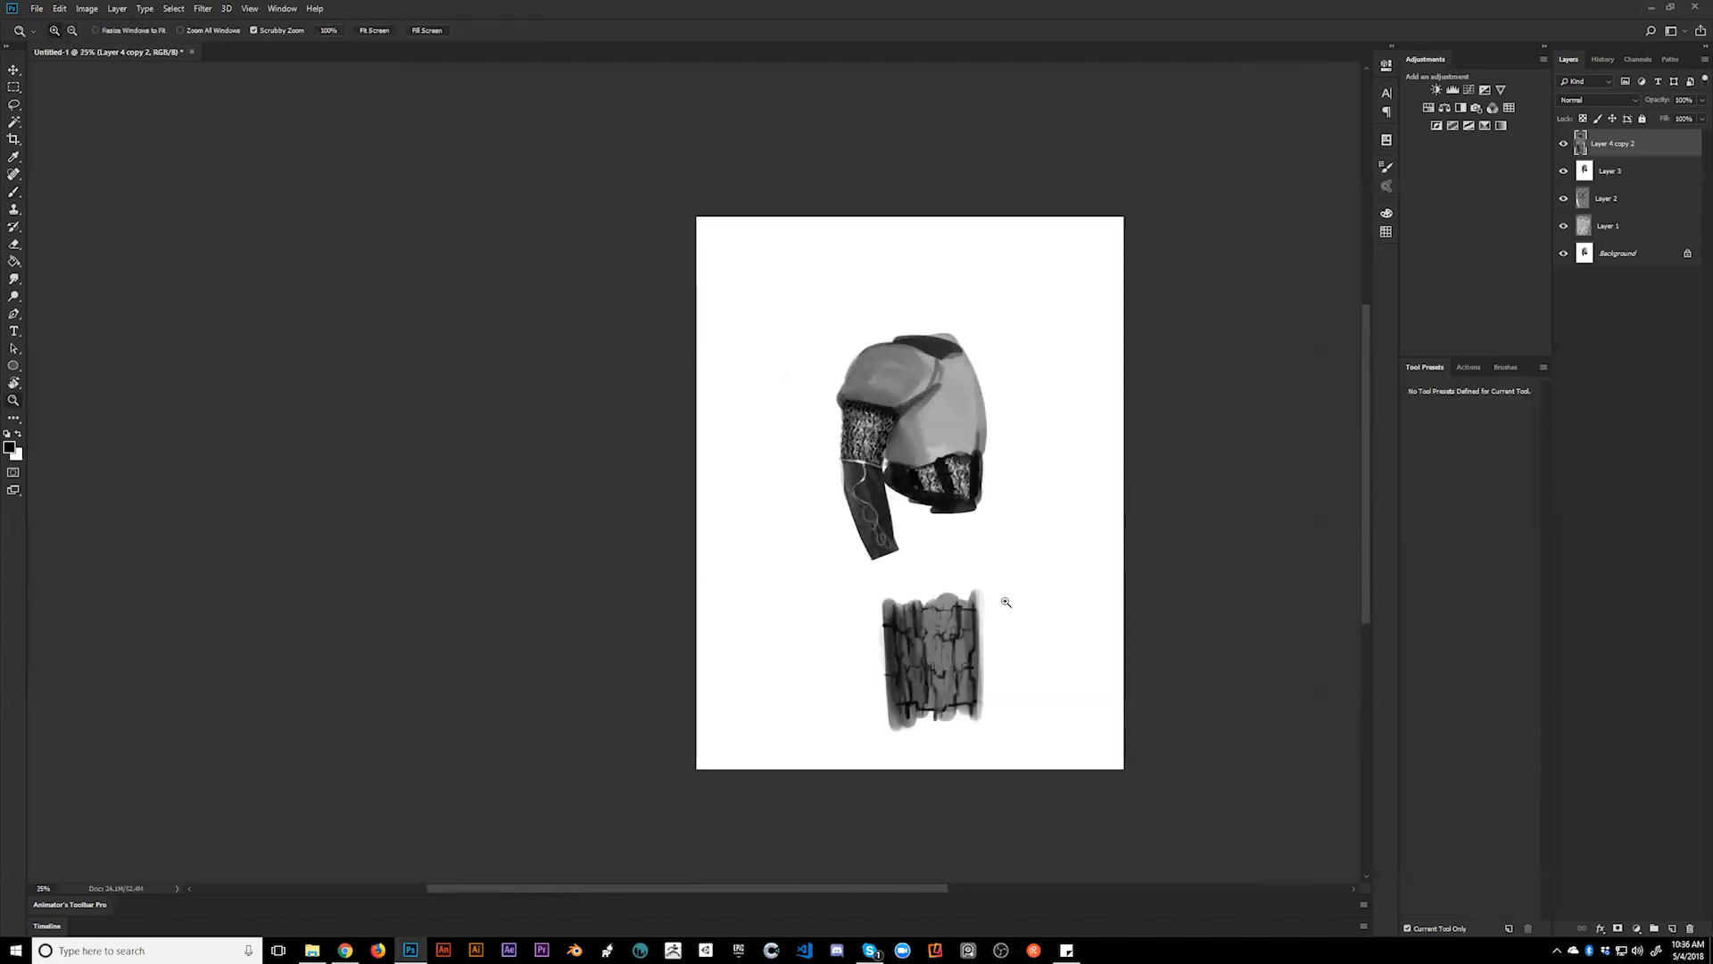
shift+click(1585, 230)
shift+click(1587, 253)
key(ctrl+e)
- Add a new layer above the Background, restore the default colours and fill the layer with black
key(b)
alt+click(1065, 330)
key(ctrl+alt+shift+n)
key(g)
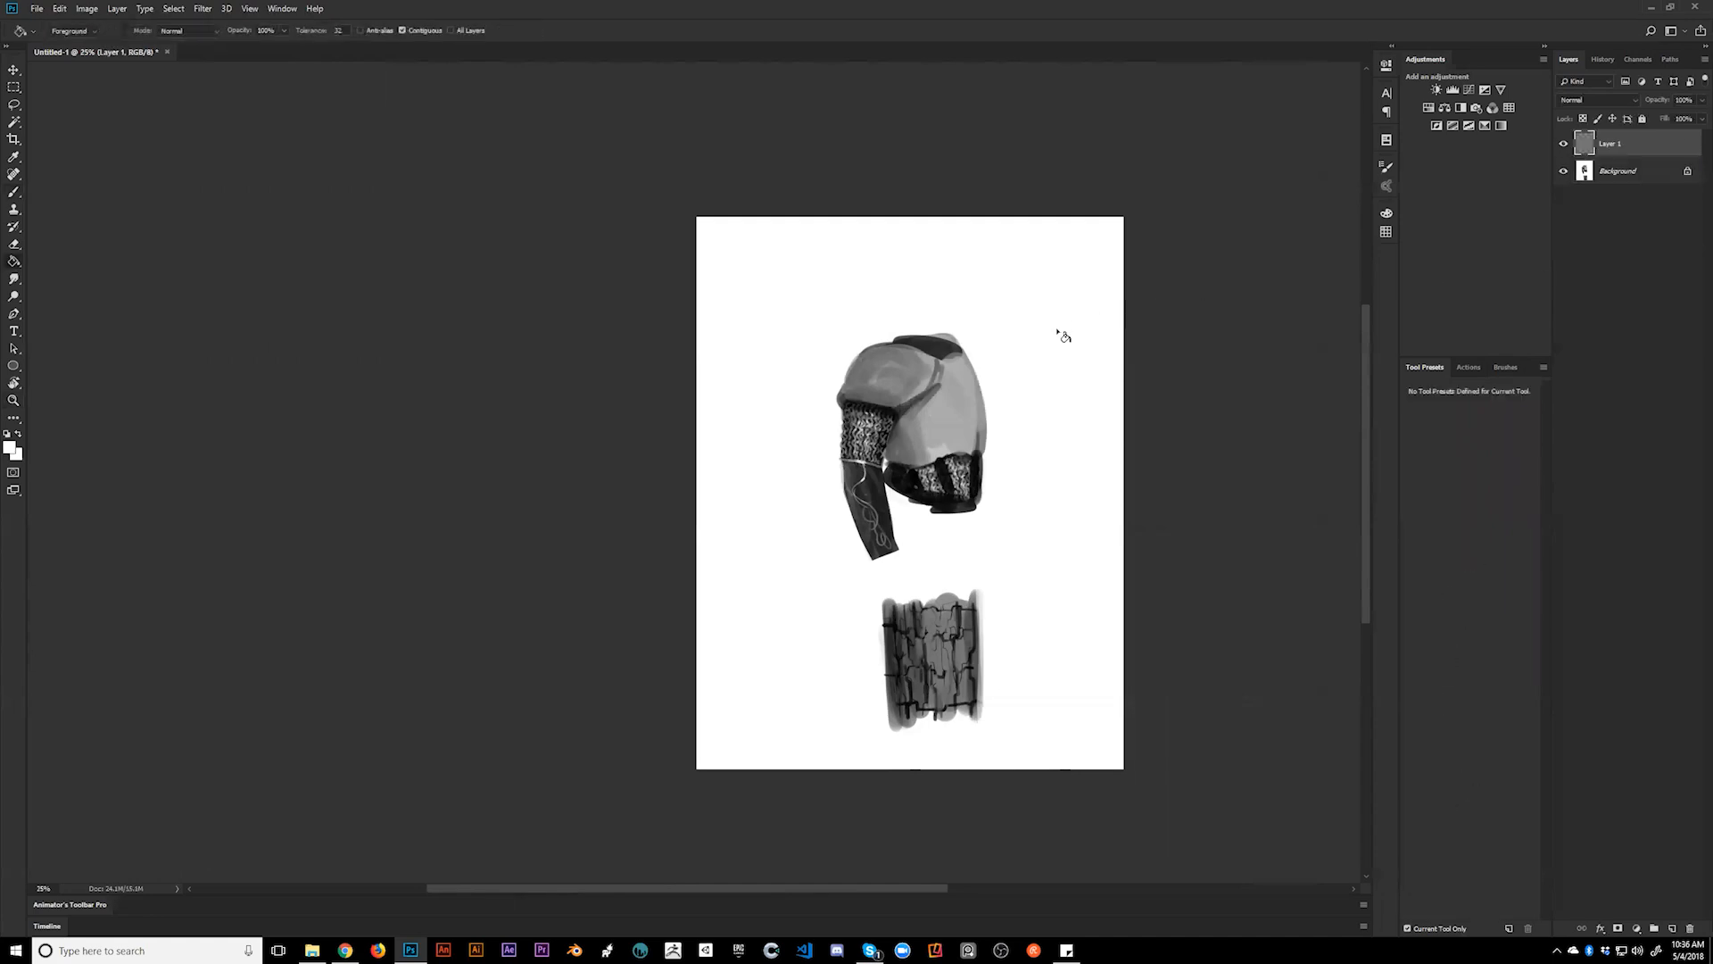
key(d)
click(1063, 335)
key(b)
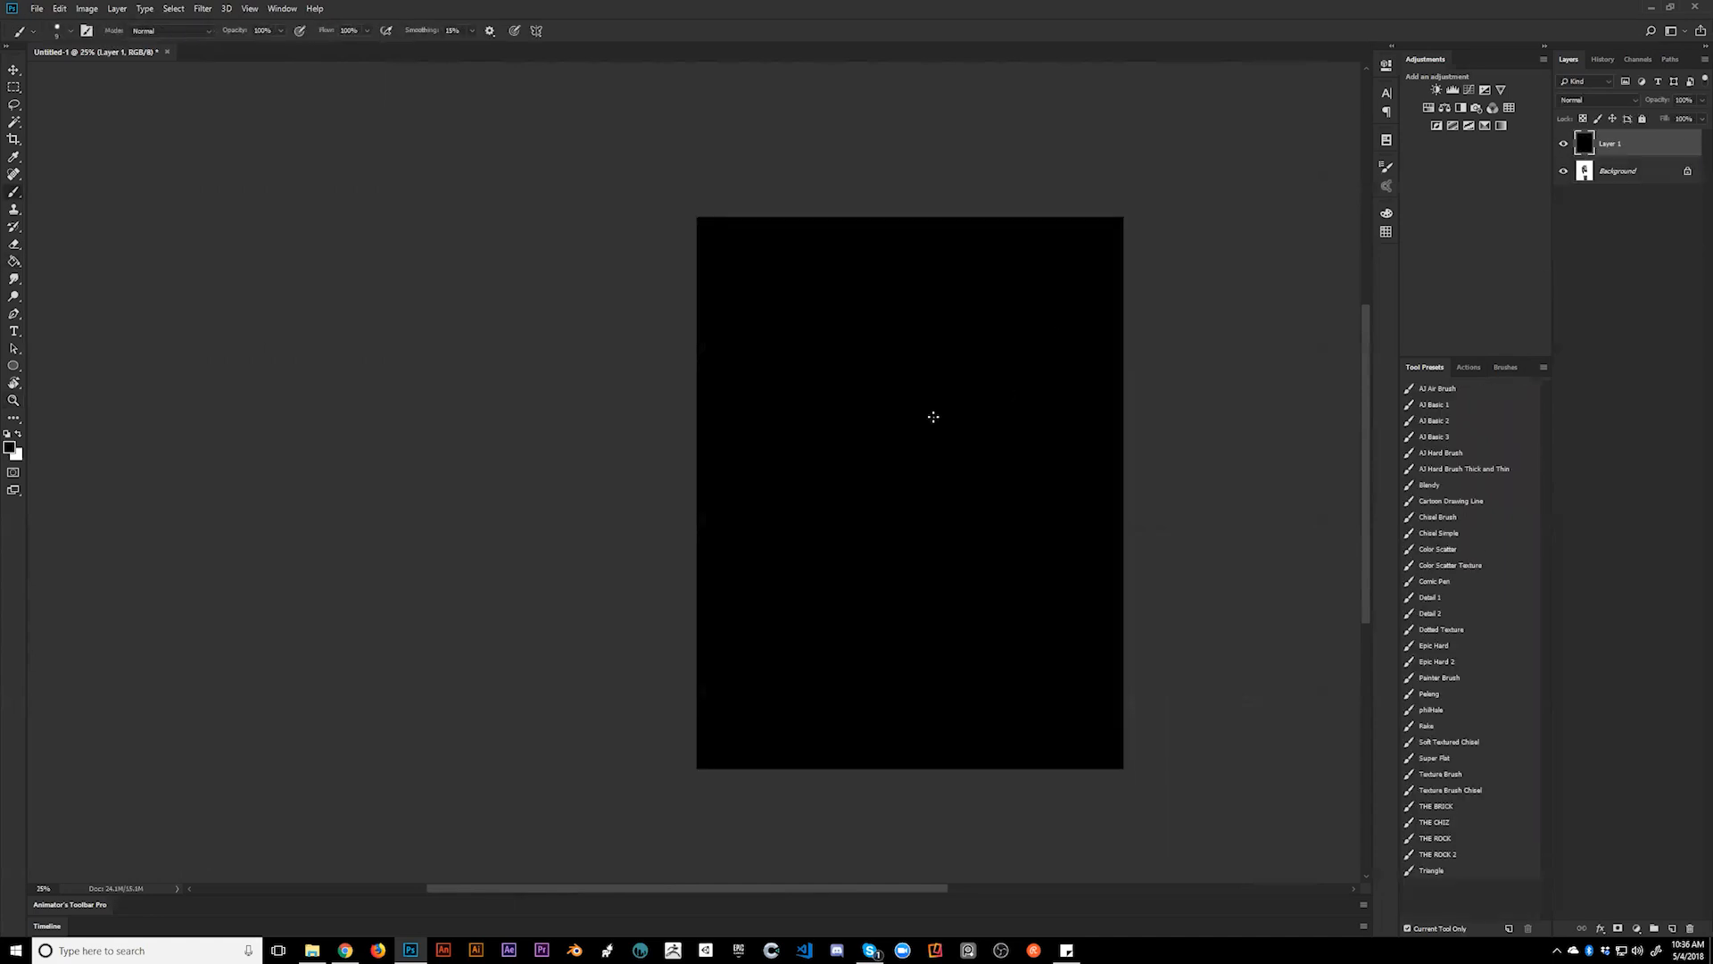
click(1424, 807)
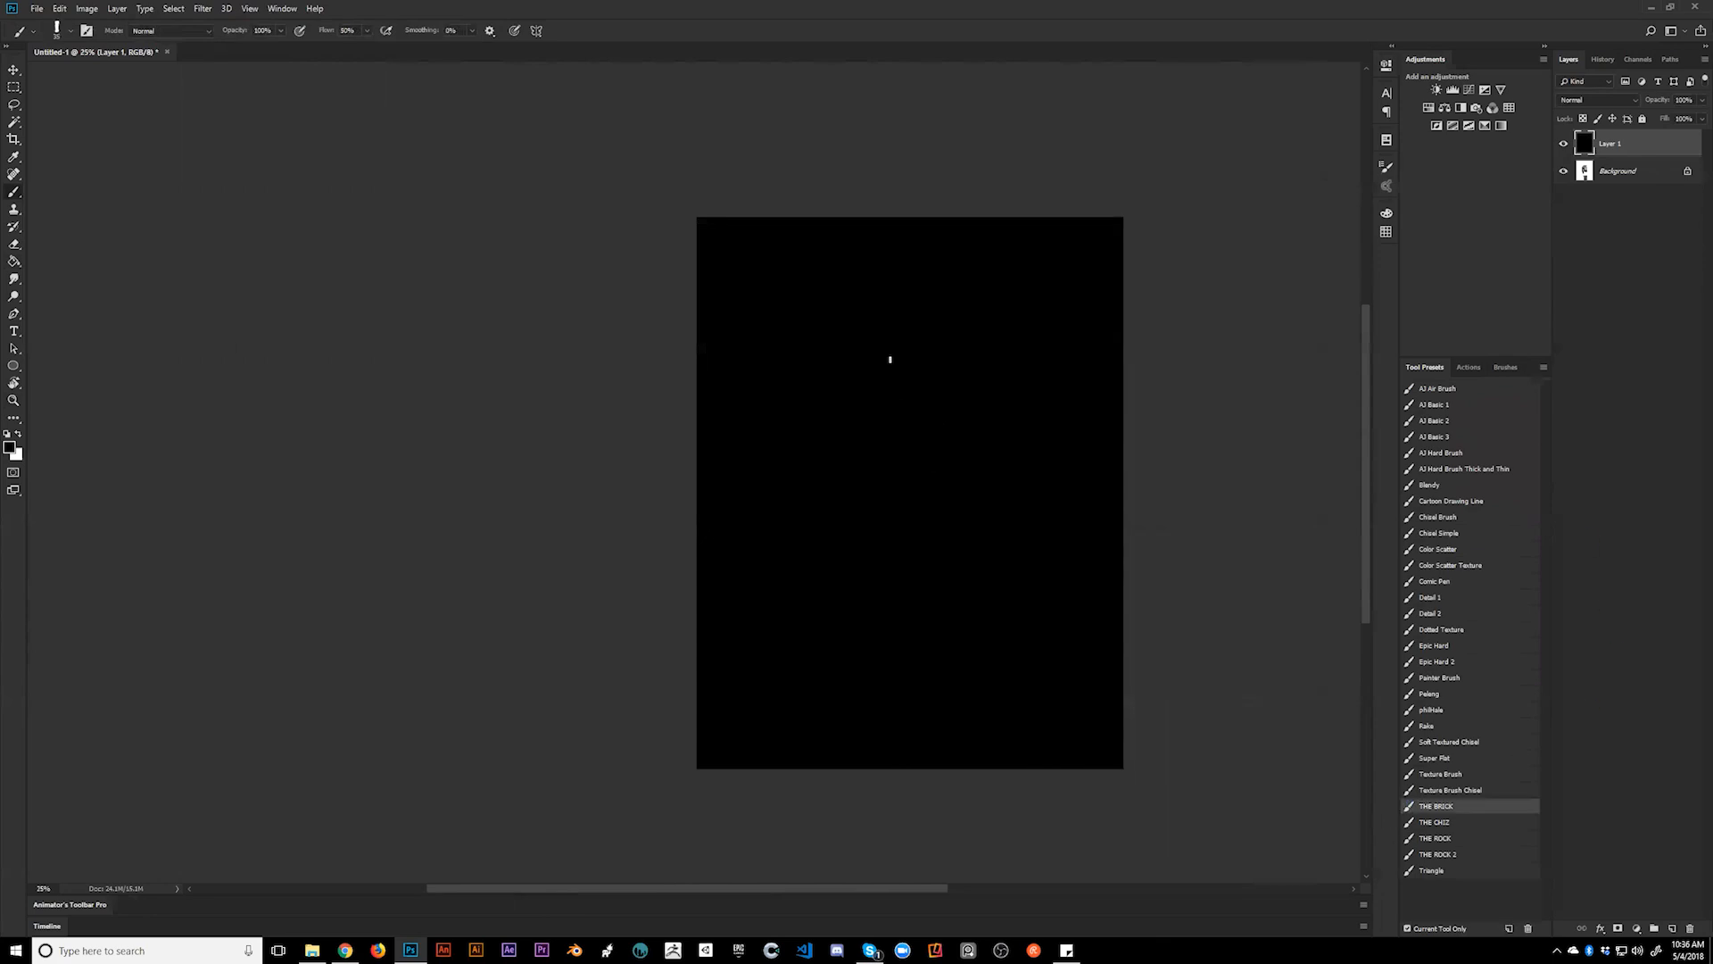
key(bracketright)
key(bracketright)
key(bracketright)
key(bracketright)
key(bracketright)
key(bracketright)
key(bracketright)
key(bracketright)
key(bracketright)
key(bracketright)
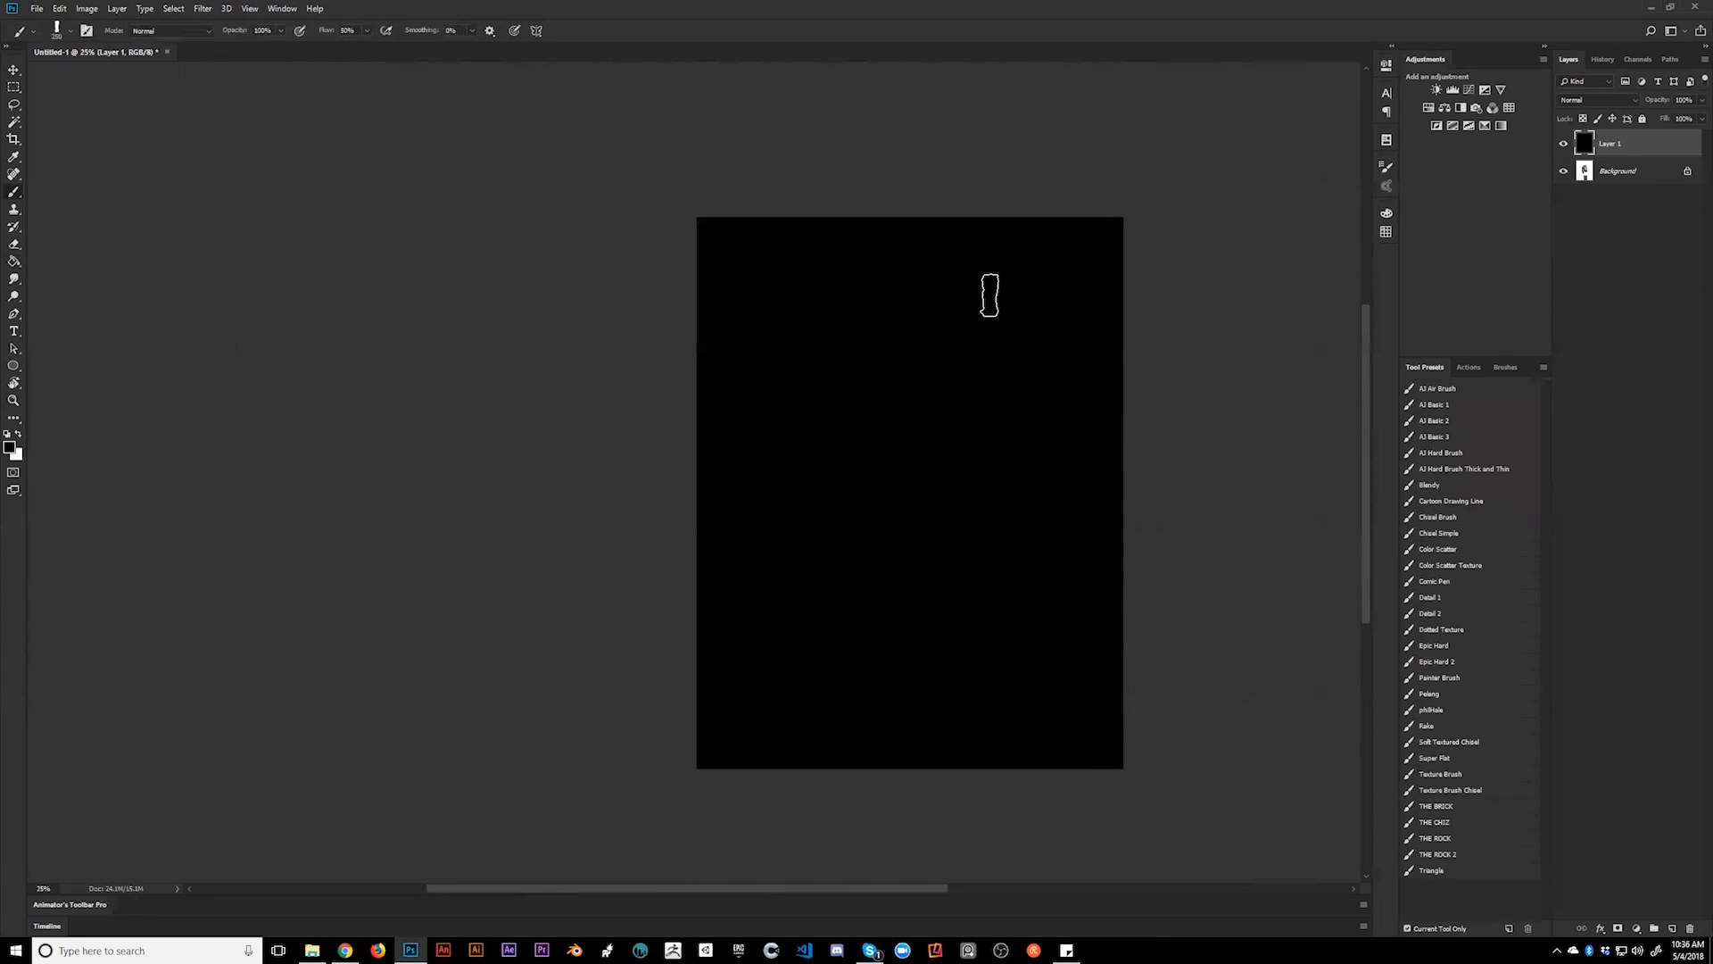
key(x)
- Choose the Paleng brush preset with white as the foreground, enlarge it and block in a pale cranium near the canvas's upper edge
click(1456, 695)
key(x)
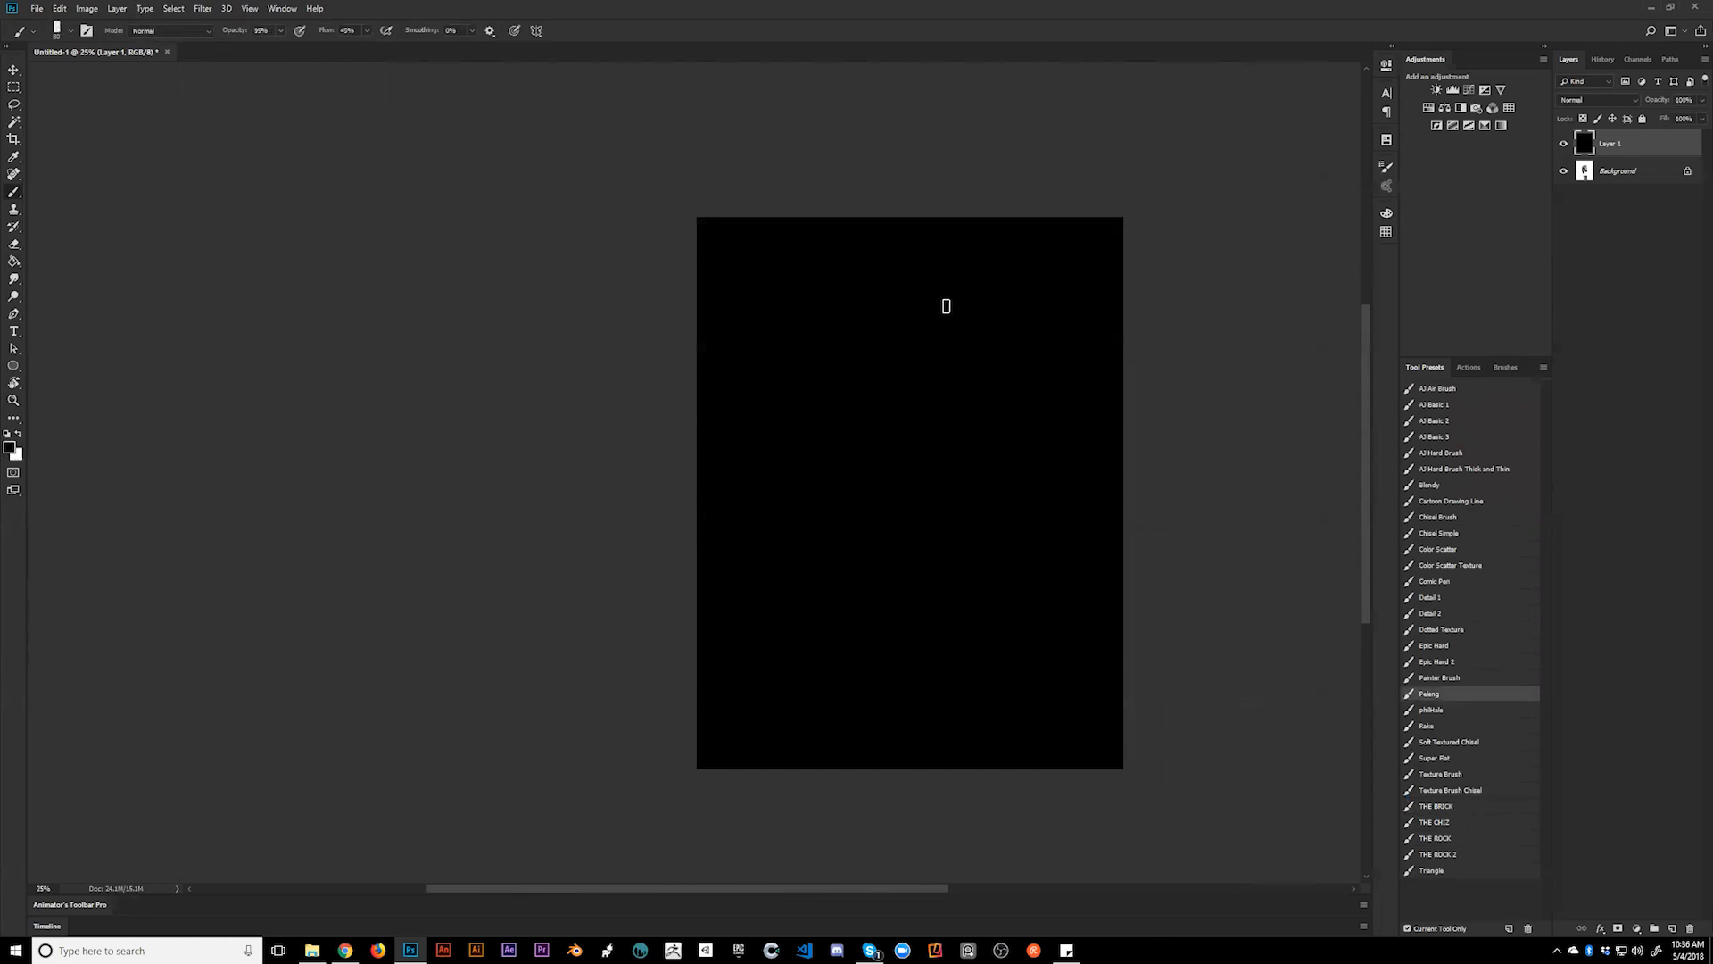
key(x)
key(bracketright)
key(bracketright)
key(bracketright)
key(bracketright)
key(bracketright)
key(bracketright)
key(bracketright)
key(bracketright)
mouse_move(941, 268)
mouse_down()
mouse_move(929, 282)
mouse_move(963, 321)
mouse_up()
- Hide the interface panels and model the skull's brow, eye and cheek areas with sampled greys
key(Tab)
scroll(872, 291, up, 1)
alt+click(884, 205)
mouse_move(881, 207)
mouse_down()
mouse_move(821, 258)
mouse_move(892, 213)
mouse_move(842, 212)
mouse_move(827, 234)
mouse_move(882, 178)
mouse_move(922, 224)
mouse_move(858, 248)
mouse_move(910, 191)
mouse_move(926, 240)
mouse_move(884, 189)
mouse_move(906, 221)
mouse_move(864, 230)
mouse_move(904, 230)
mouse_move(854, 230)
mouse_move(902, 200)
mouse_move(915, 234)
mouse_move(857, 203)
mouse_move(873, 195)
mouse_move(838, 219)
mouse_move(917, 210)
mouse_move(854, 241)
mouse_move(875, 301)
mouse_move(848, 239)
mouse_move(878, 279)
mouse_move(855, 263)
mouse_move(916, 234)
mouse_move(915, 296)
mouse_move(852, 273)
mouse_move(828, 235)
mouse_move(868, 317)
mouse_move(887, 293)
mouse_move(855, 287)
mouse_move(925, 263)
mouse_move(882, 255)
mouse_move(916, 277)
mouse_move(891, 261)
mouse_move(918, 265)
mouse_move(939, 233)
mouse_move(907, 289)
mouse_move(869, 269)
mouse_move(910, 316)
mouse_move(853, 291)
mouse_move(904, 302)
mouse_move(929, 287)
mouse_move(879, 291)
mouse_move(932, 254)
mouse_move(913, 324)
mouse_move(842, 281)
mouse_move(825, 235)
mouse_move(841, 311)
mouse_move(830, 292)
mouse_move(858, 316)
mouse_move(917, 300)
mouse_move(868, 296)
mouse_move(903, 333)
mouse_move(924, 303)
mouse_move(887, 333)
mouse_move(902, 345)
mouse_move(857, 295)
mouse_up()
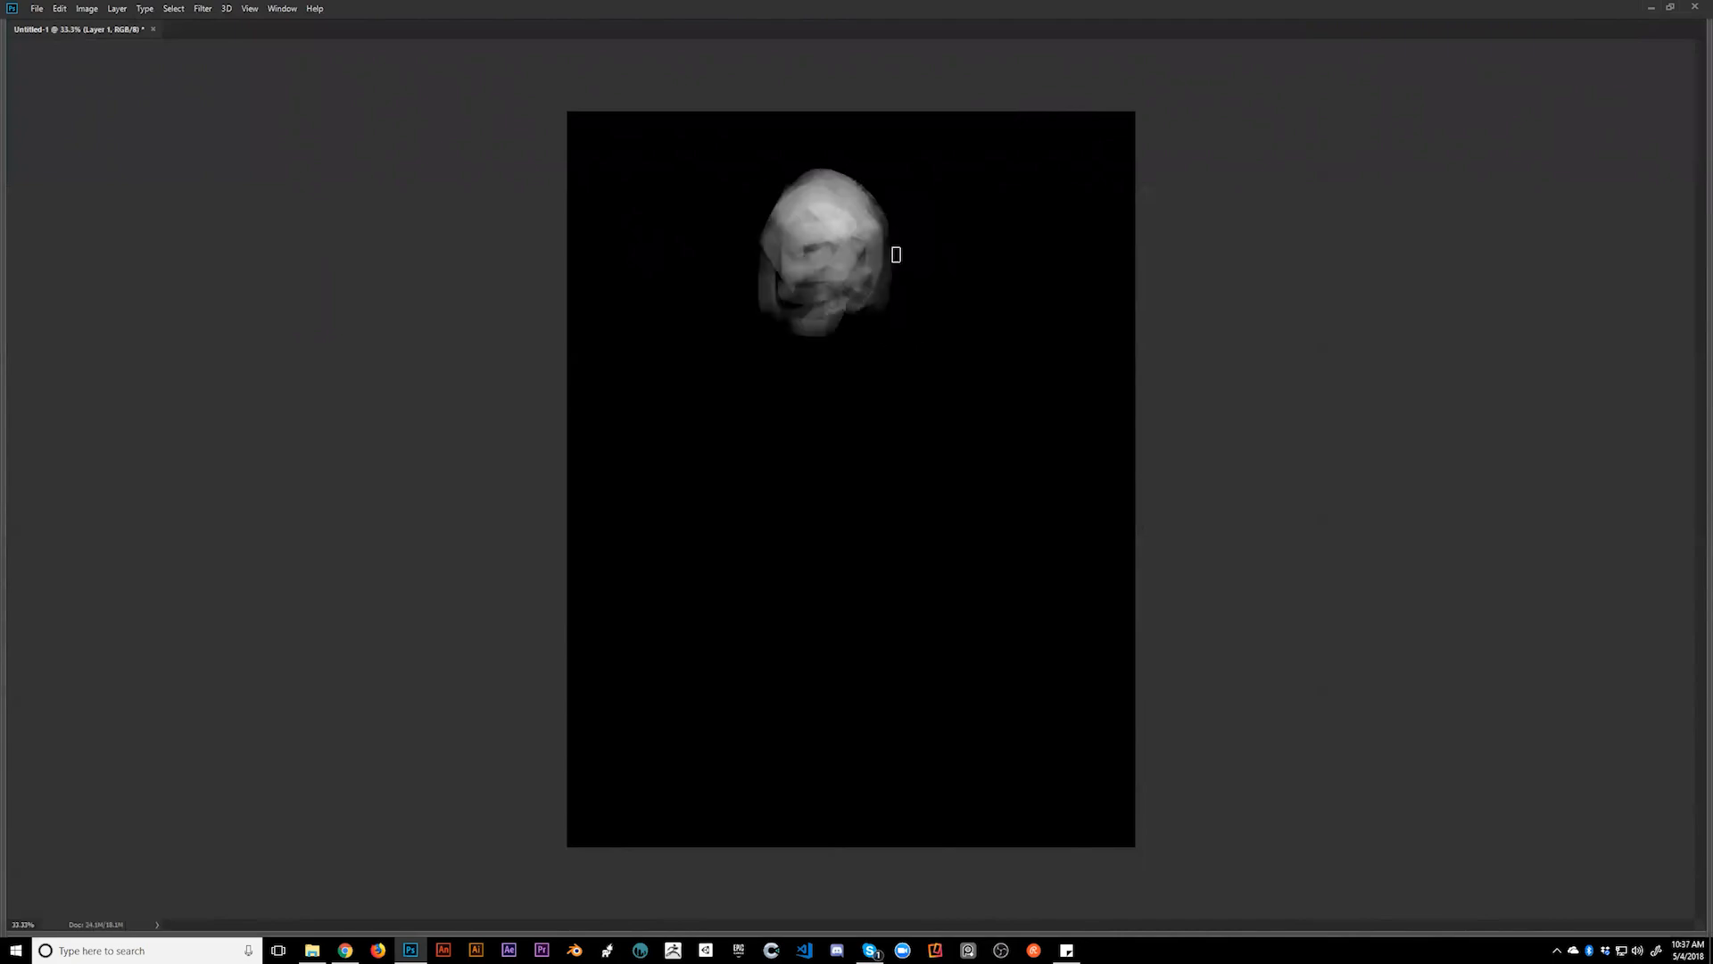
drag(849, 293, 853, 287)
key(alt)
alt+click(794, 277)
mouse_move(787, 286)
mouse_down()
mouse_move(807, 291)
mouse_move(809, 319)
mouse_move(780, 311)
mouse_up()
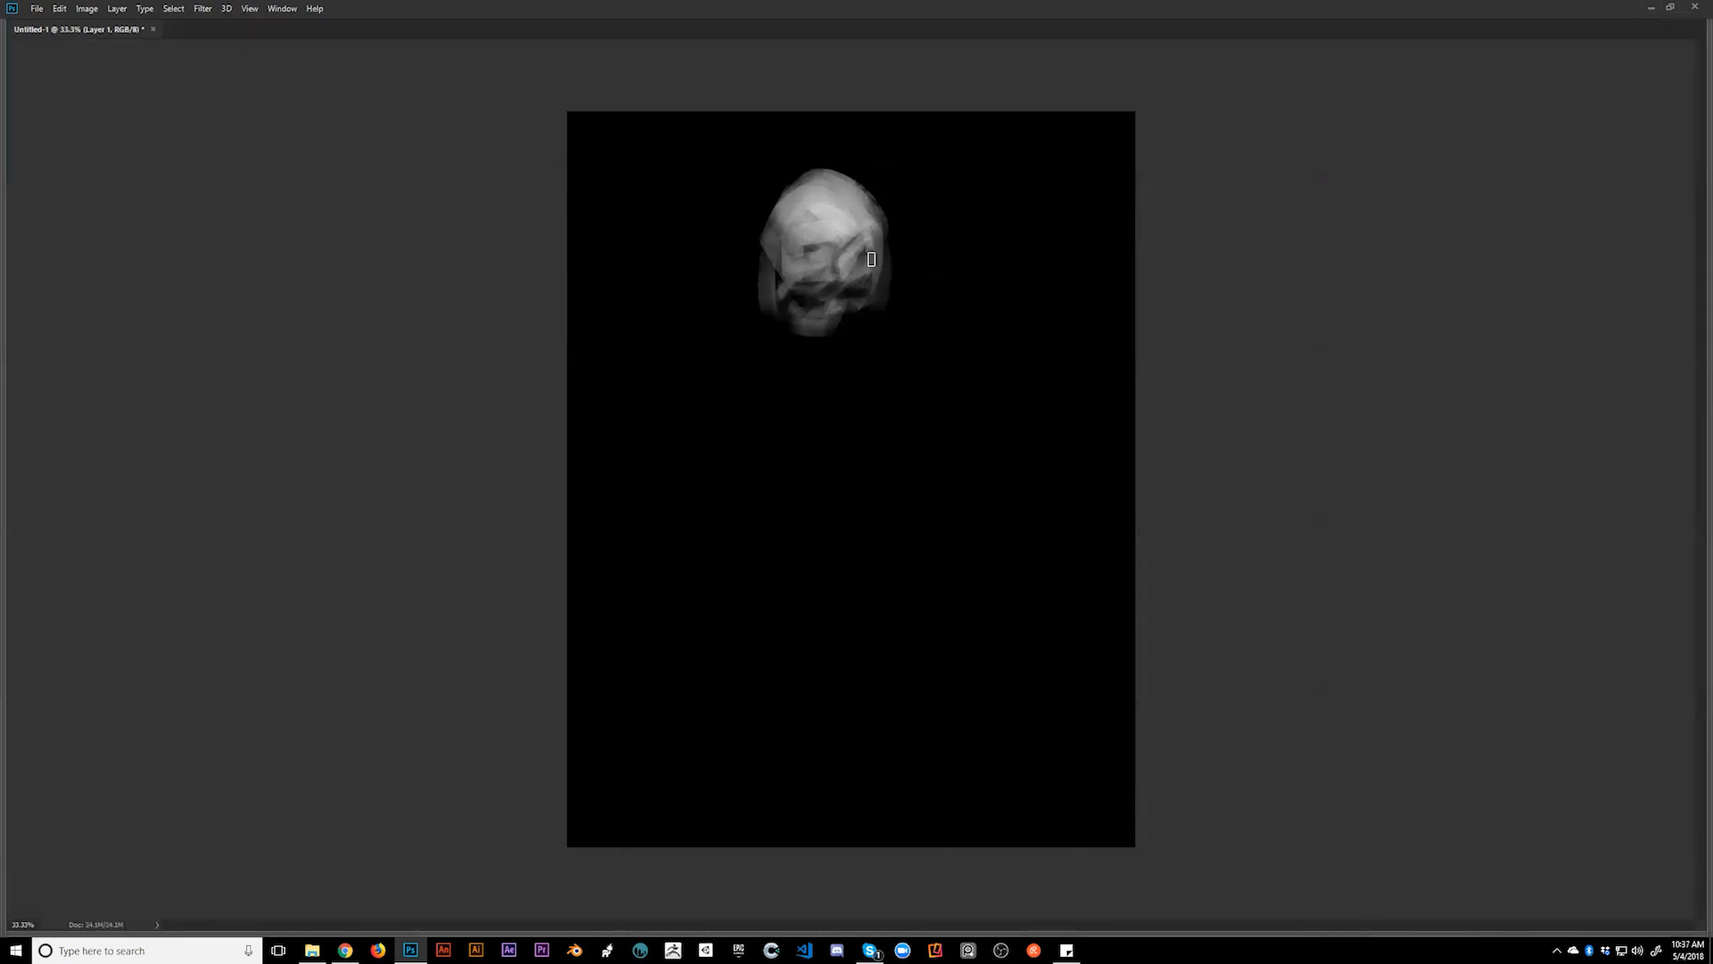
- Extend the face into a long tapering jaw with a dark mouth, and add pointed ears on both sides
mouse_move(876, 212)
mouse_down()
mouse_move(878, 290)
mouse_move(819, 296)
mouse_move(821, 318)
mouse_move(861, 294)
mouse_move(820, 318)
mouse_move(866, 308)
mouse_move(823, 321)
mouse_move(866, 308)
mouse_move(813, 338)
mouse_move(816, 400)
mouse_move(813, 325)
mouse_move(817, 407)
mouse_move(819, 325)
mouse_move(821, 398)
mouse_move(804, 340)
mouse_move(843, 328)
mouse_move(828, 372)
mouse_move(858, 331)
mouse_move(852, 415)
mouse_move(853, 376)
mouse_move(839, 416)
mouse_move(812, 406)
mouse_move(817, 435)
mouse_move(771, 294)
mouse_move(812, 482)
mouse_move(785, 333)
mouse_move(825, 478)
mouse_move(806, 372)
mouse_move(831, 402)
mouse_move(849, 388)
mouse_move(833, 447)
mouse_move(869, 299)
mouse_move(858, 416)
mouse_move(876, 289)
mouse_move(844, 493)
mouse_move(807, 396)
mouse_move(826, 447)
mouse_up()
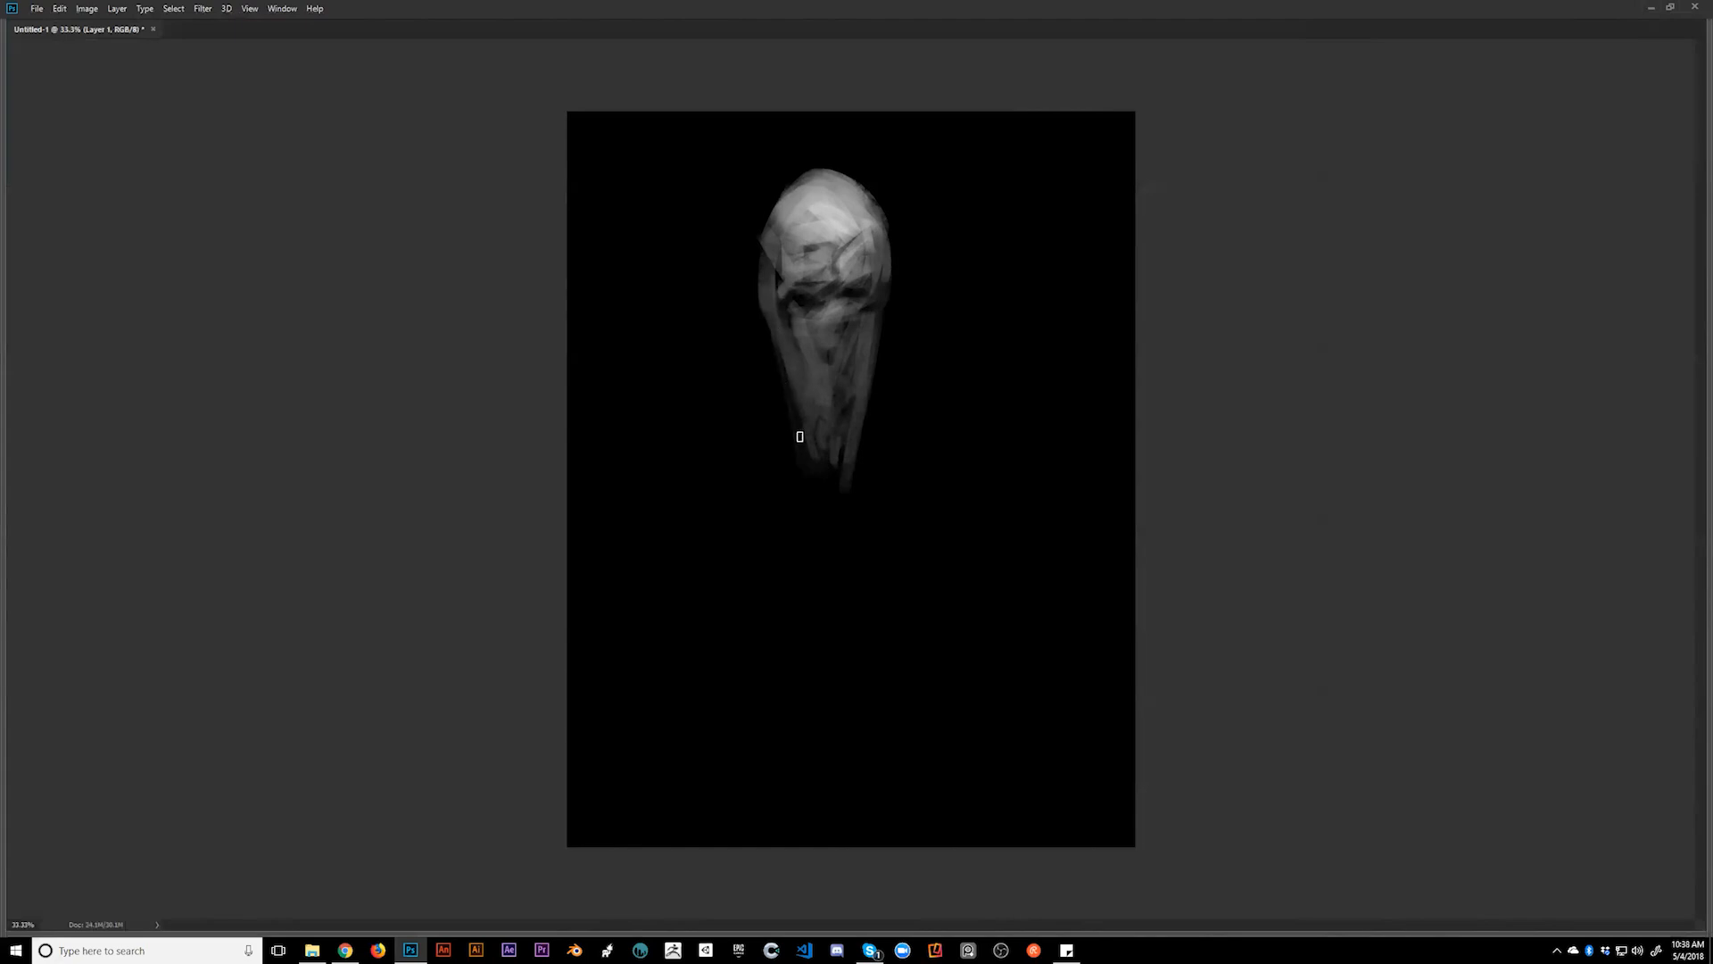
mouse_move(811, 474)
mouse_down()
mouse_move(827, 512)
mouse_move(830, 478)
mouse_move(827, 502)
mouse_up()
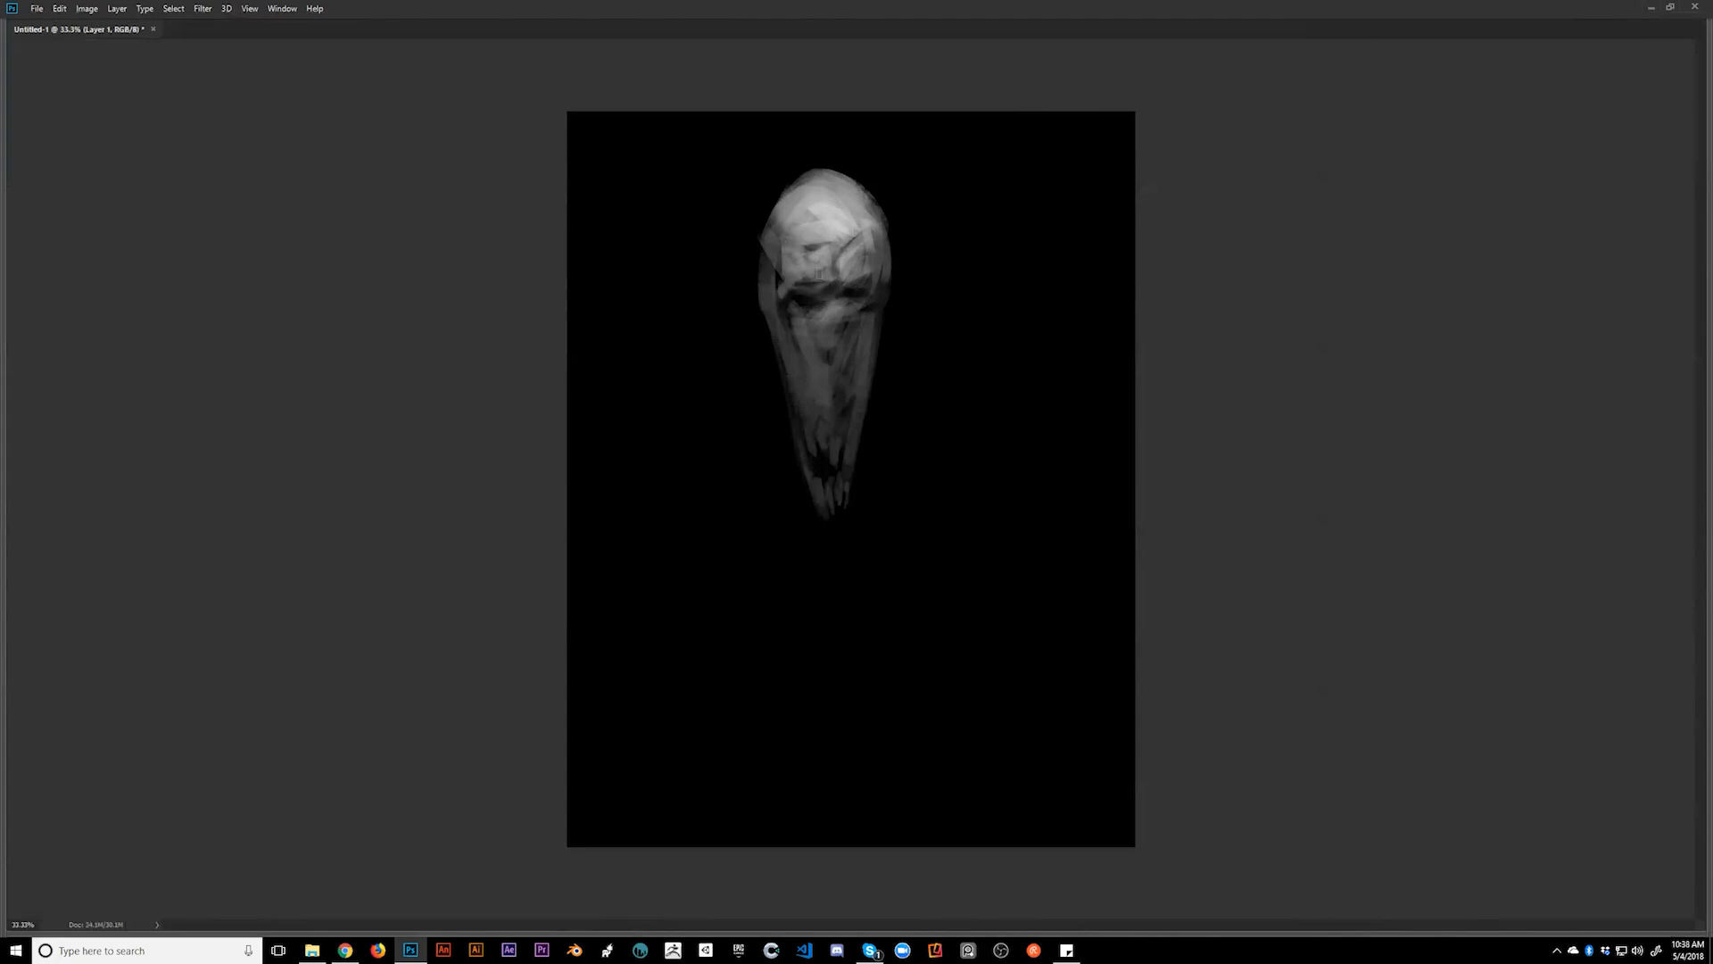
mouse_move(765, 322)
mouse_down()
mouse_move(737, 312)
mouse_move(754, 340)
mouse_move(754, 323)
mouse_up()
mouse_move(903, 290)
mouse_down()
mouse_move(880, 321)
mouse_move(890, 342)
mouse_up()
key(ctrl)
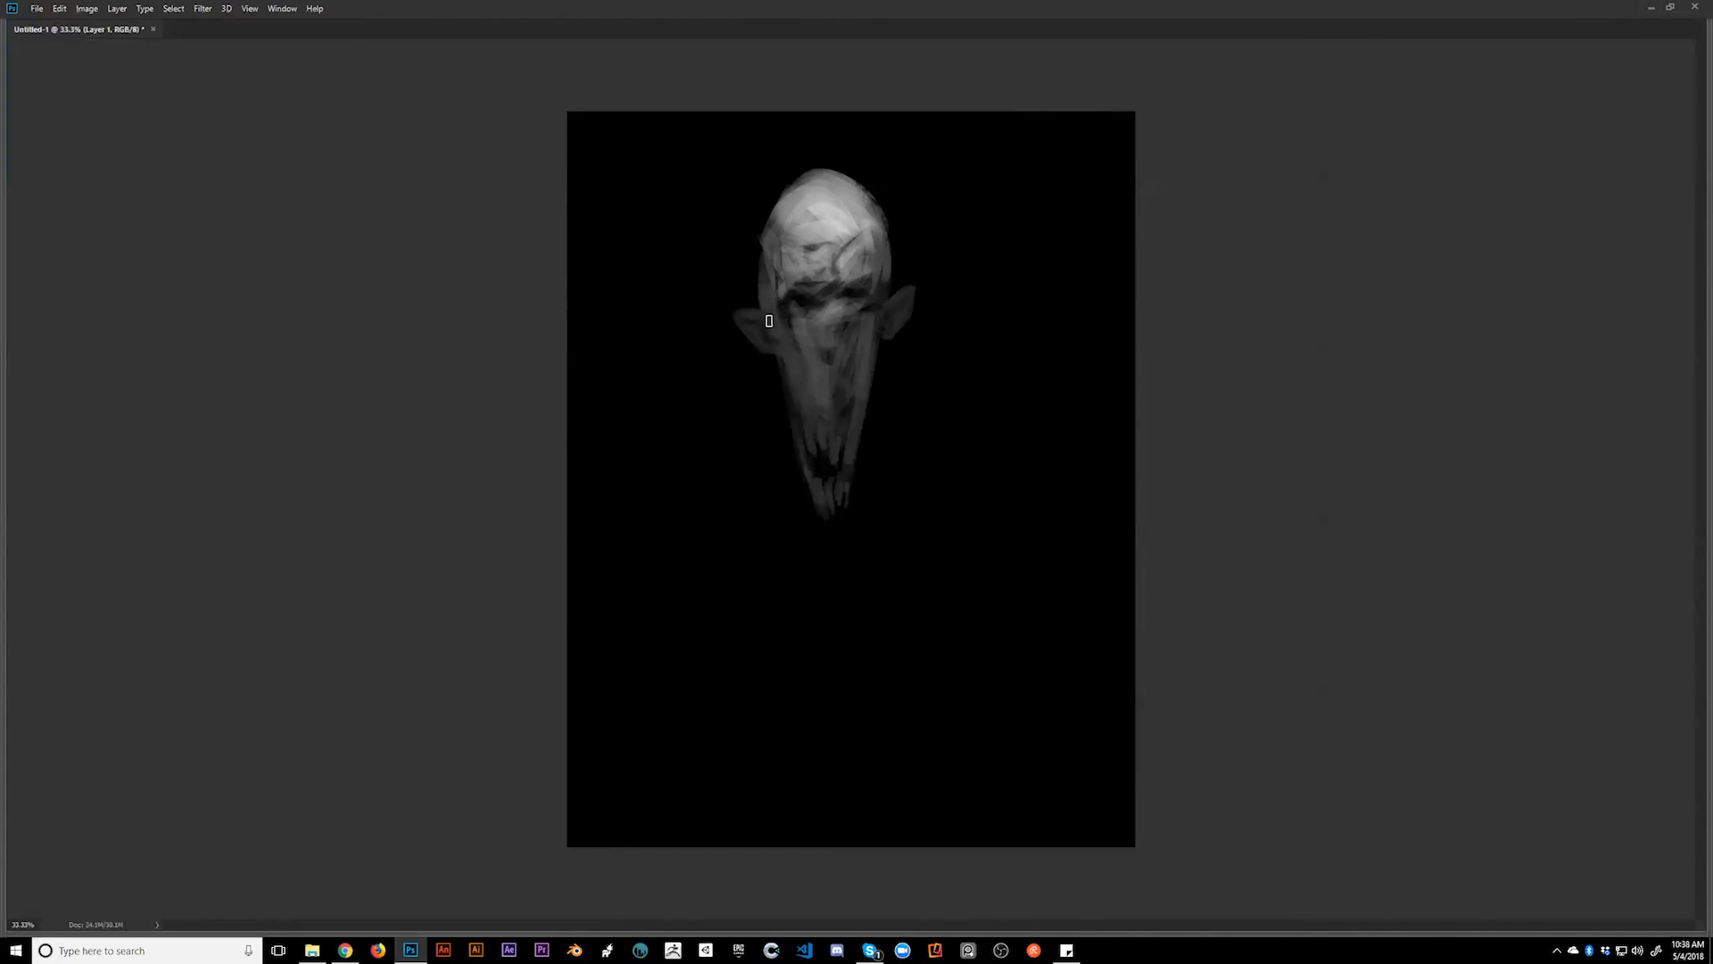
- Flip the canvas horizontally and refine the forehead creases with sampled tones
key(ctrl+f)
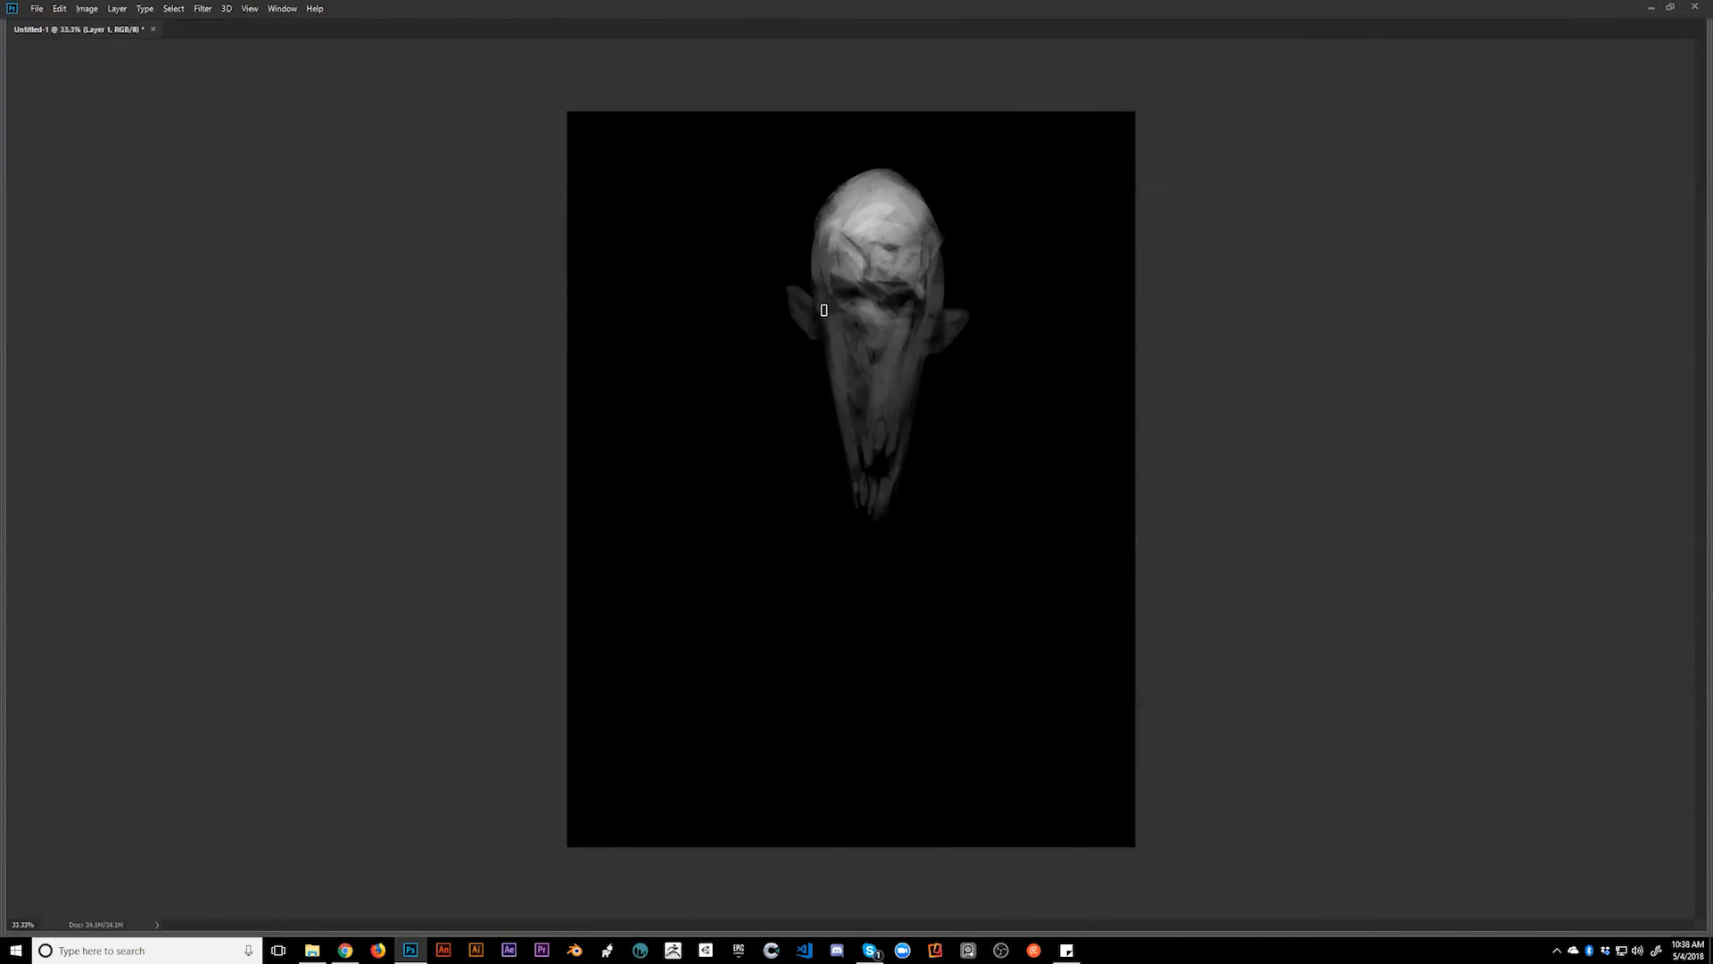
key(alt)
key(ctrl)
key(alt)
drag(875, 232, 880, 239)
alt+click(875, 229)
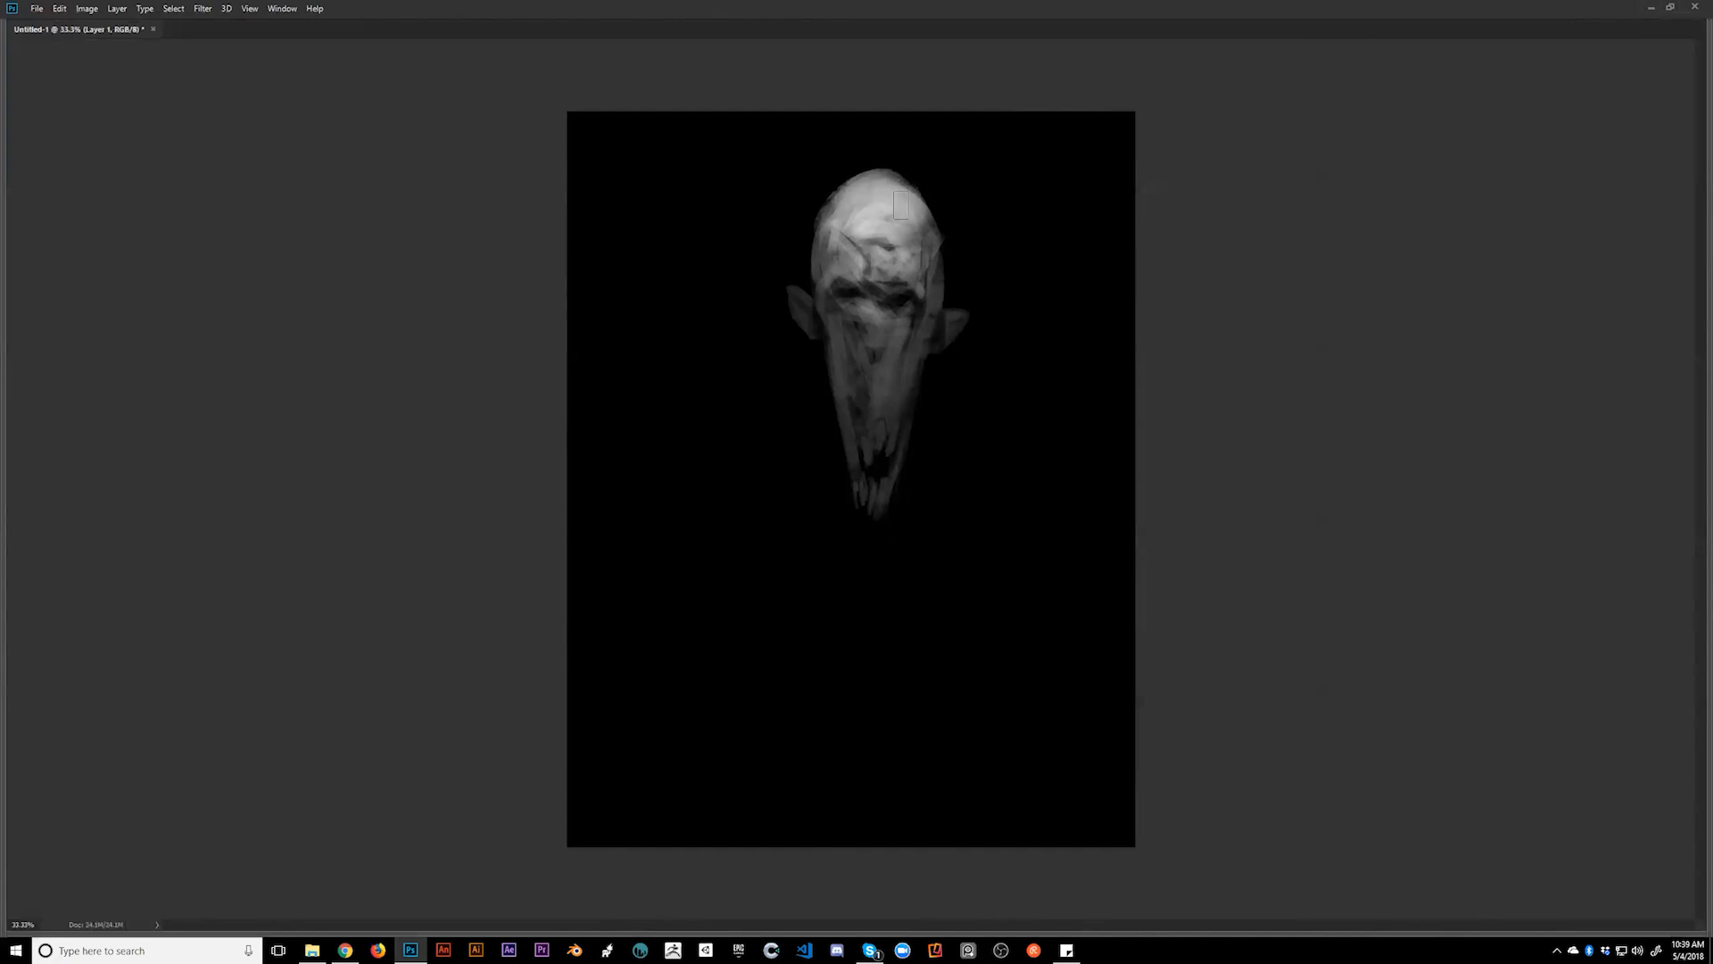
- Rework the brow and eye sockets with sampled greys, undo the last strokes and repaint the head's right cheekbone
alt+click(852, 268)
mouse_move(843, 251)
mouse_down()
mouse_move(839, 285)
mouse_move(819, 283)
mouse_move(826, 263)
mouse_move(828, 282)
mouse_move(921, 286)
mouse_move(932, 327)
mouse_move(934, 268)
mouse_move(922, 280)
mouse_up()
alt+click(844, 274)
alt+click(837, 264)
alt+click(841, 272)
alt+click(887, 306)
alt+click(924, 276)
key(ctrl+z)
key(ctrl+alt+z)
key(ctrl+alt+z)
drag(919, 290, 930, 276)
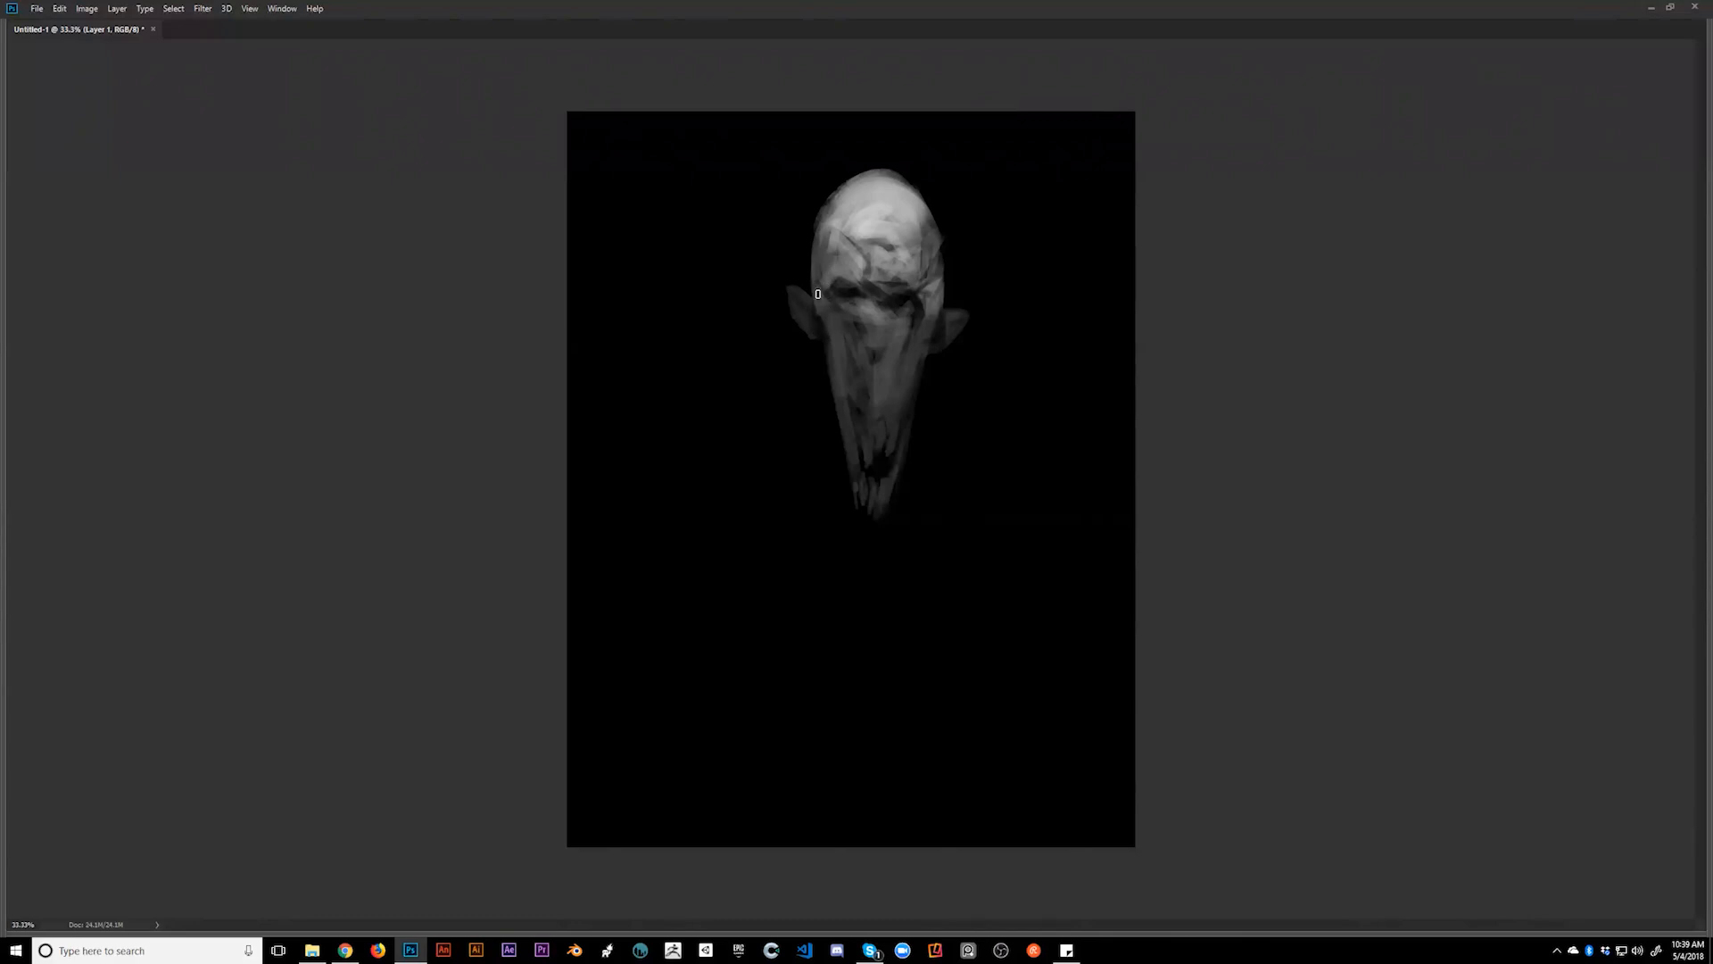
- Enlarge the brush, shade the left cheek below the eye with a sampled grey and flip the canvas back
alt+click(869, 310)
key(])
drag(838, 314, 840, 349)
drag(840, 318, 852, 338)
key(ctrl+f)
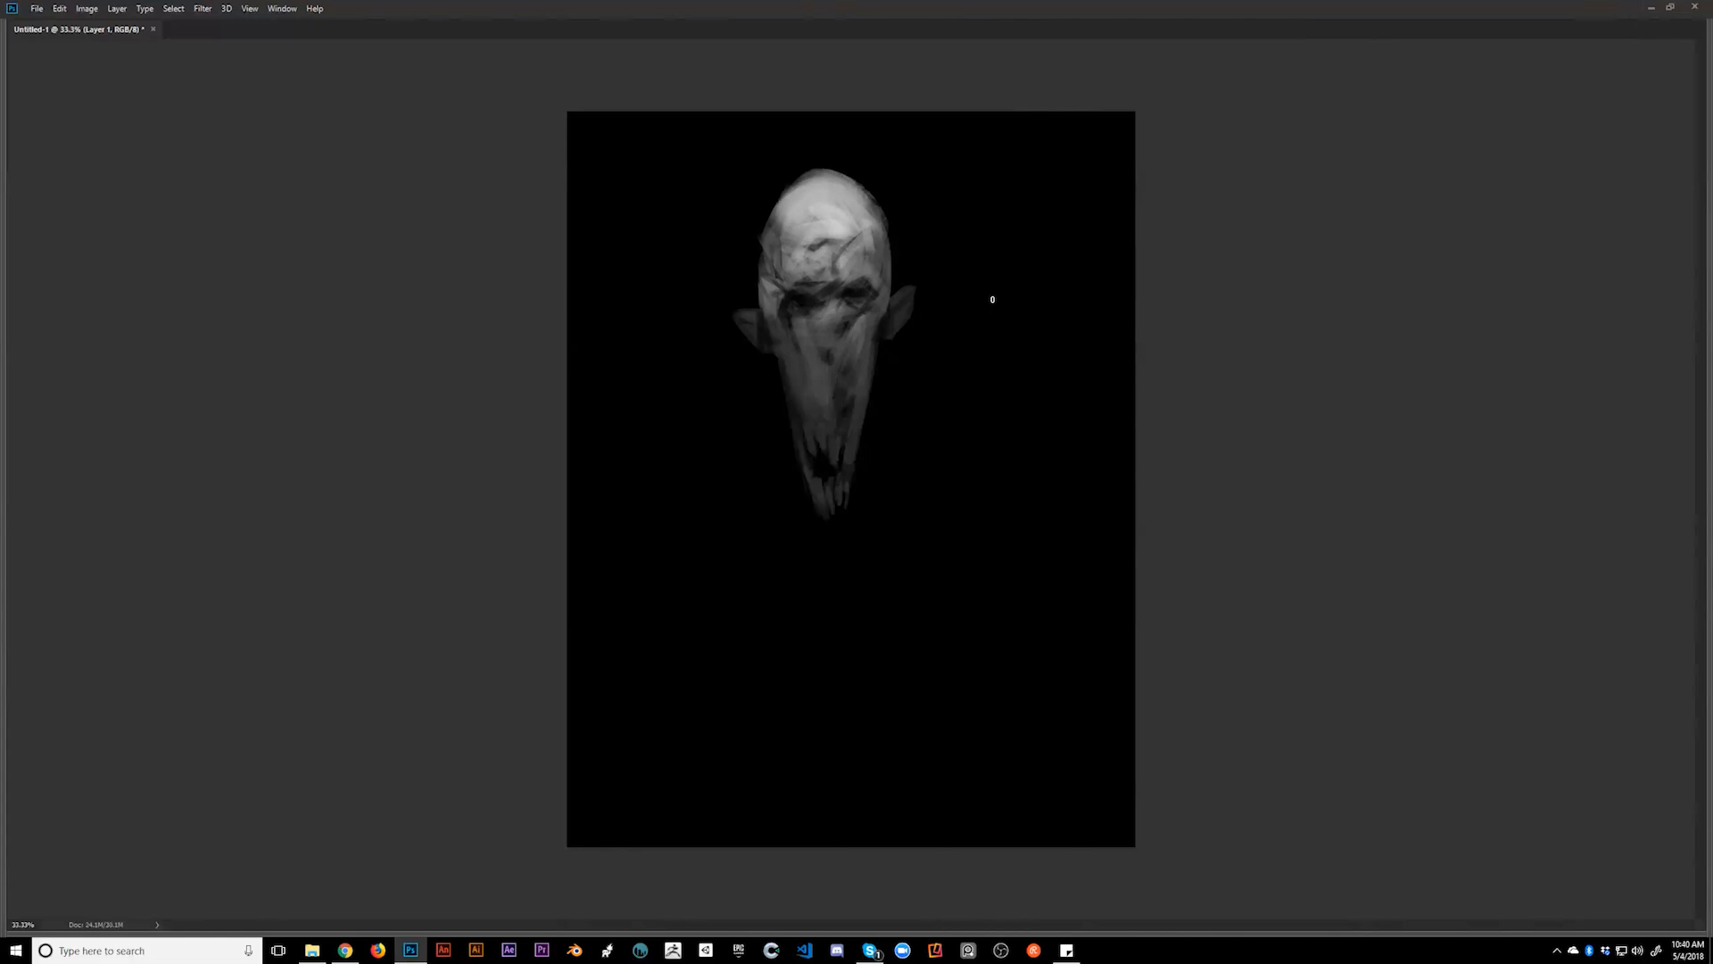
- Tone the left temple with a sampled grey, comparing the result by undoing and redoing the stroke
alt+click(807, 271)
drag(778, 236, 777, 278)
key(ctrl+z)
key(ctrl+z)
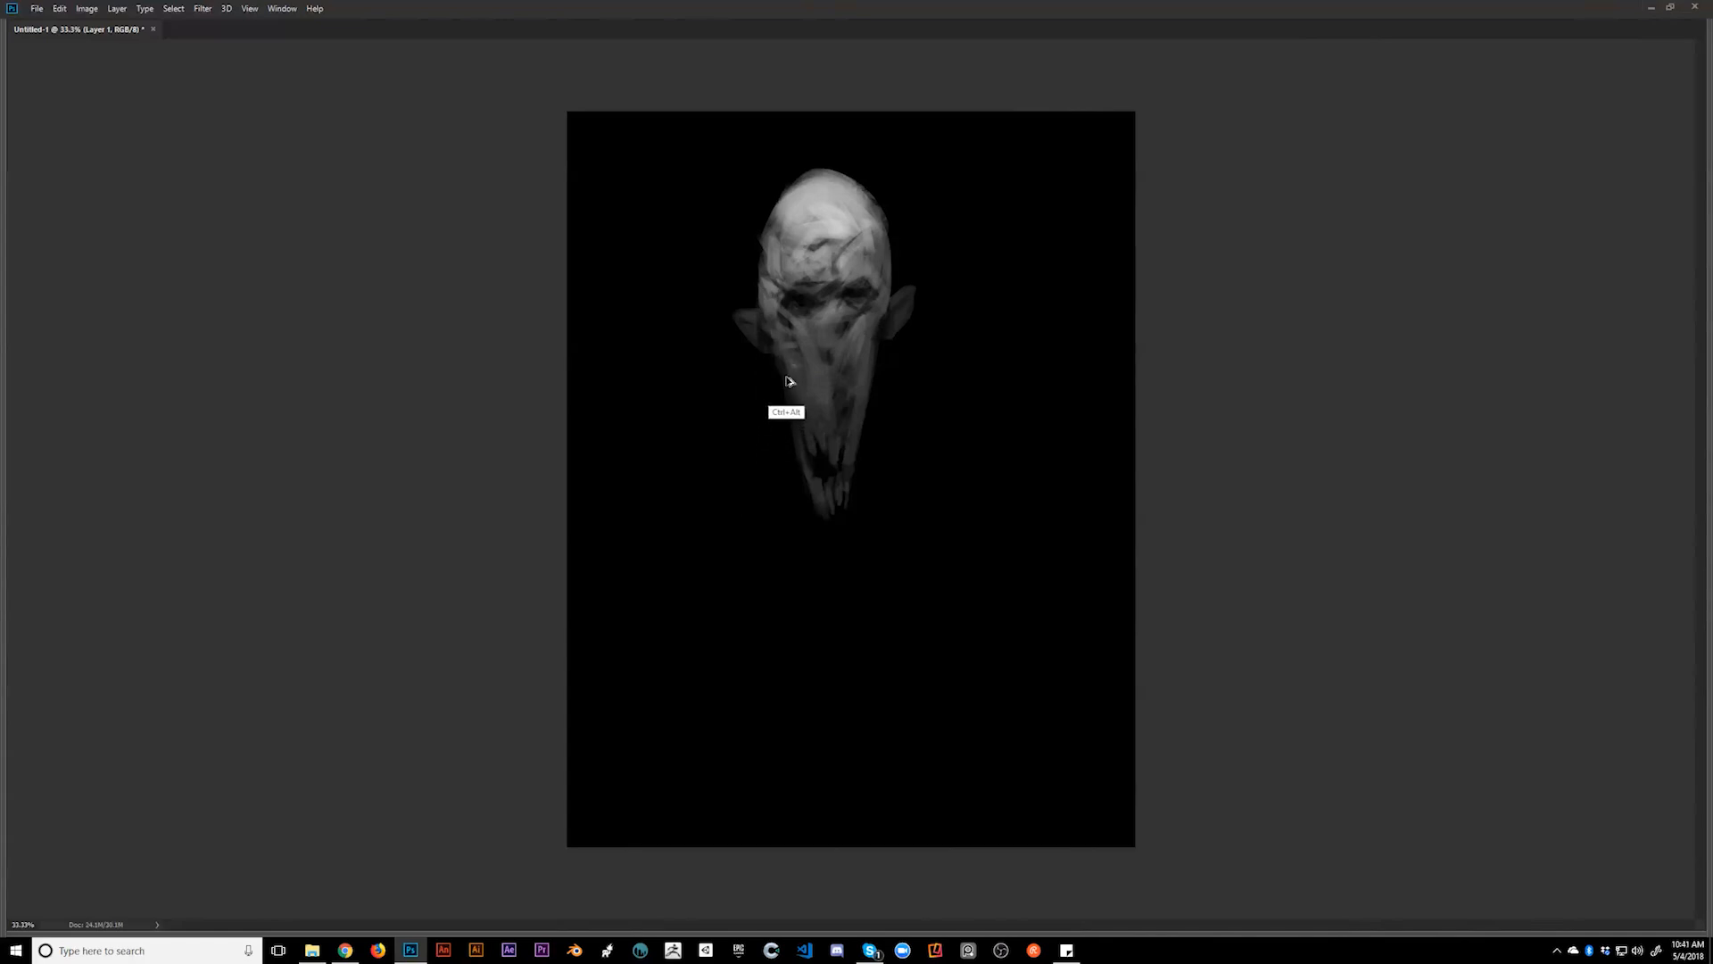
- Paint vertical grey strokes beside the jaw below the left ear, and undo the last several of them
mouse_move(764, 367)
mouse_down()
mouse_move(759, 450)
mouse_move(777, 466)
mouse_move(776, 398)
mouse_move(732, 483)
mouse_move(775, 561)
mouse_up()
key(ctrl+alt+z)
key(ctrl+alt+z)
key(ctrl+alt+z)
key(ctrl+alt+z)
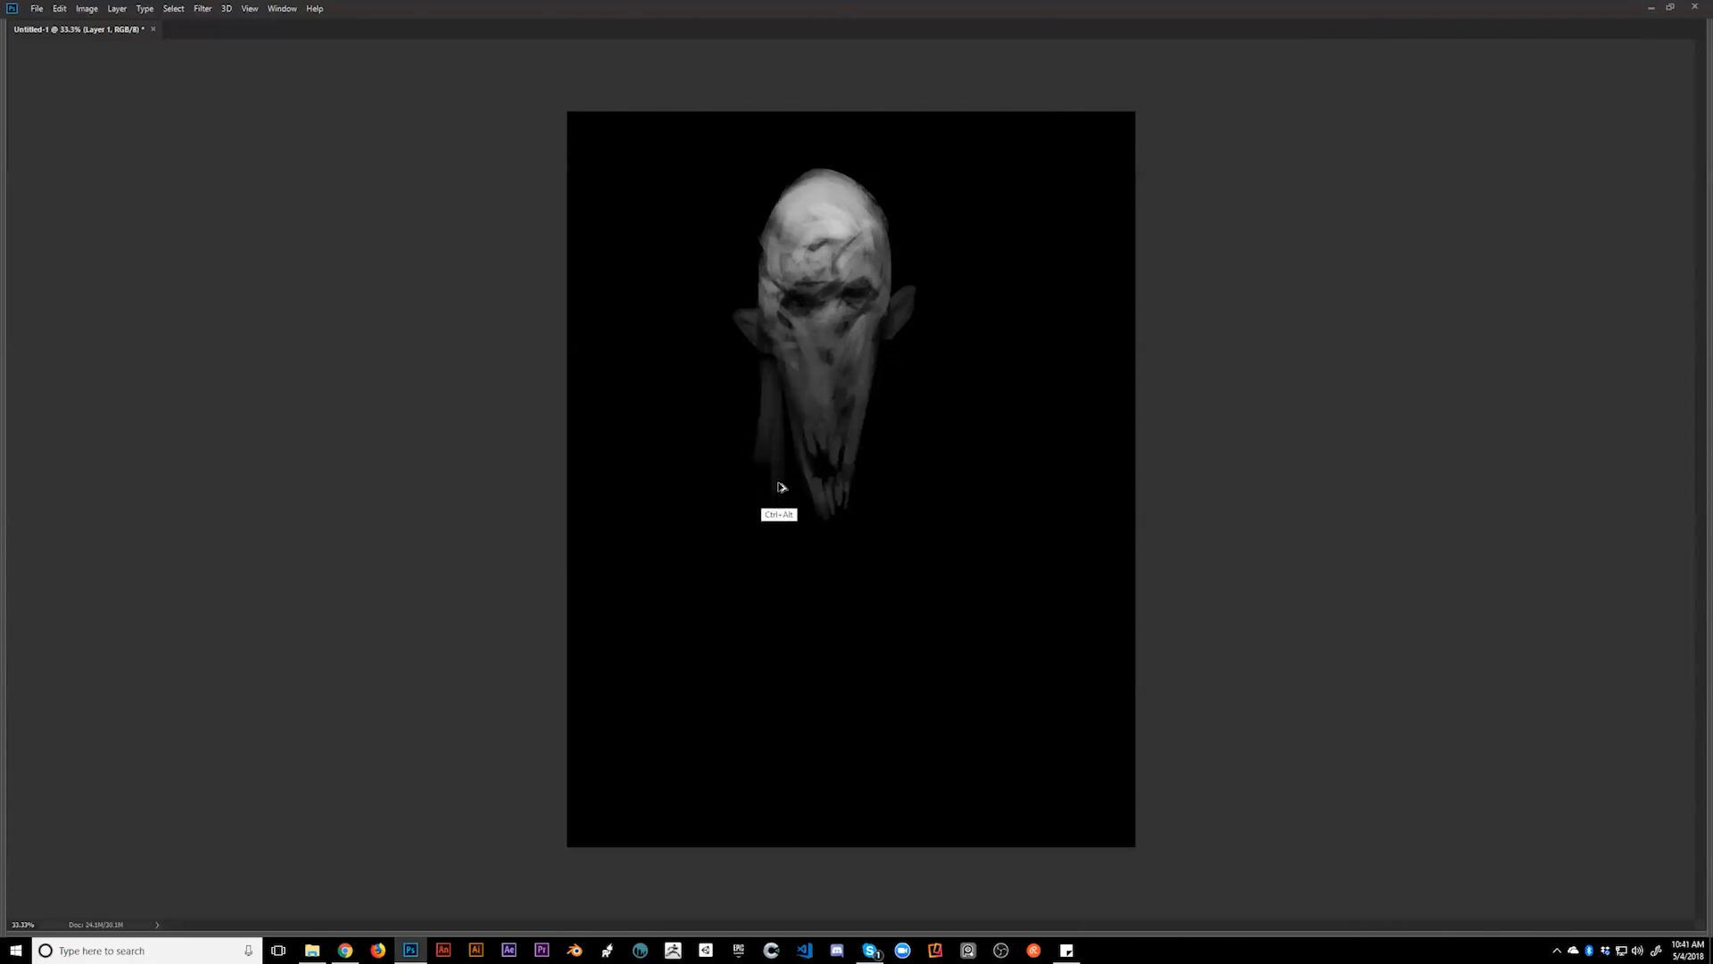
key(ctrl+alt+z)
key(ctrl+alt+z)
- Duplicate the head layer and scale the copy up with Free Transform so the head fills more of the canvas
key(z)
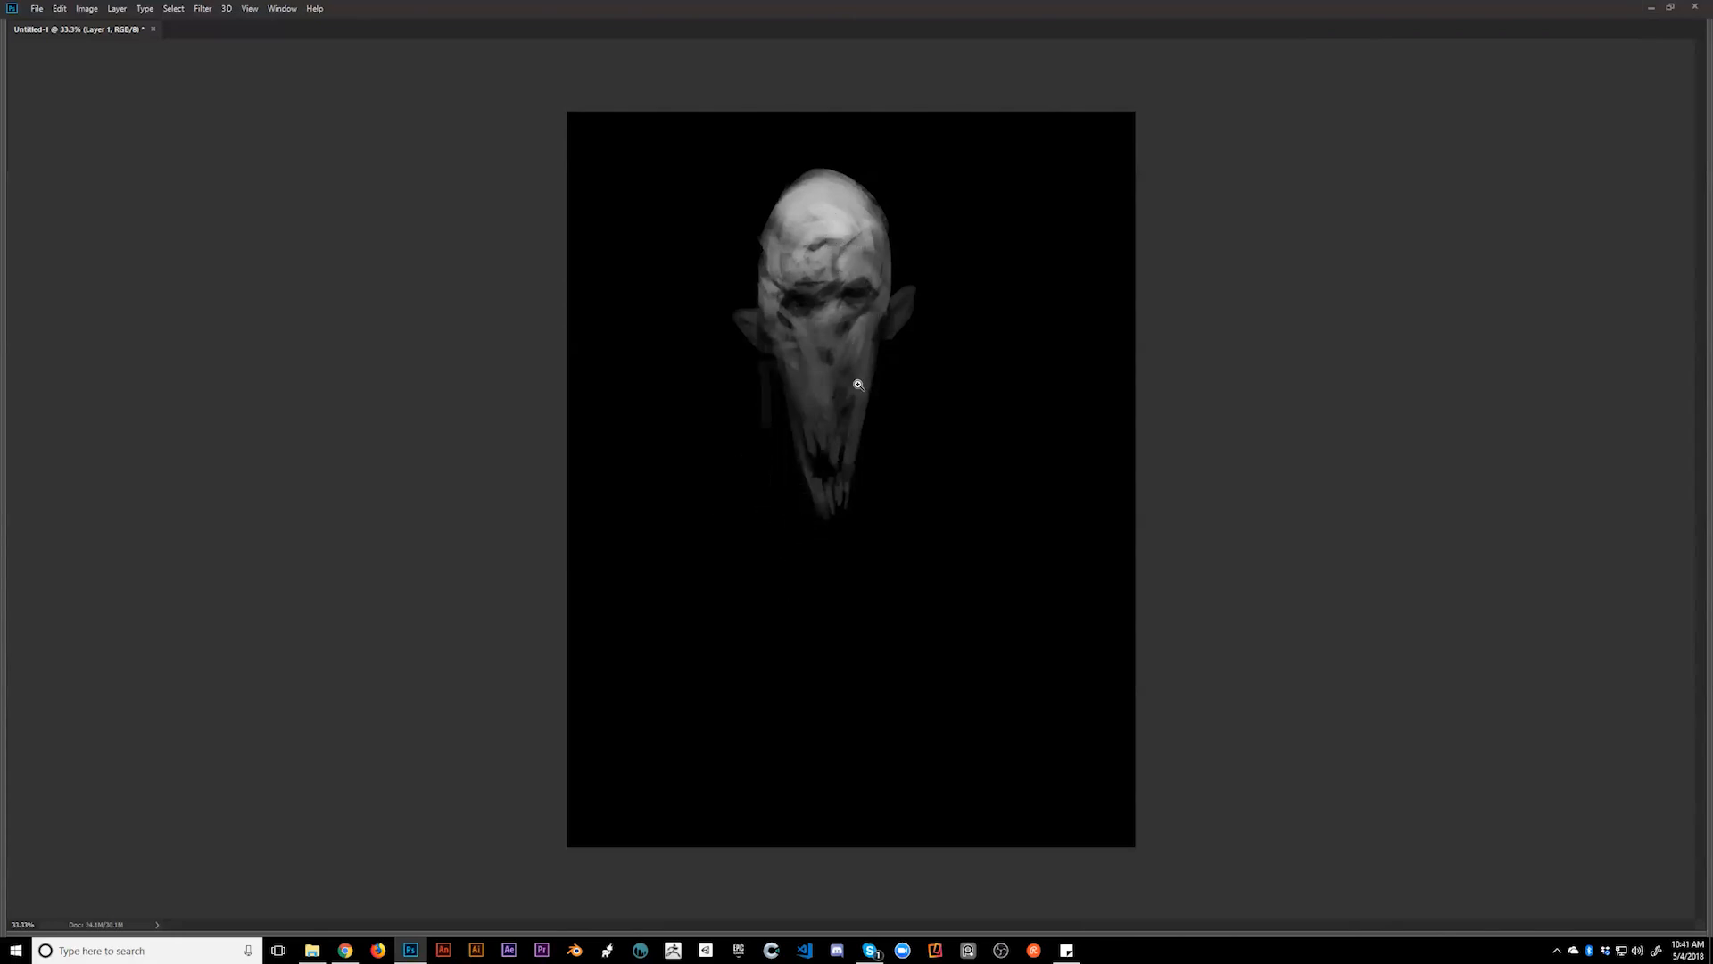
alt+click(861, 388)
alt+click(864, 391)
key(ctrl+j)
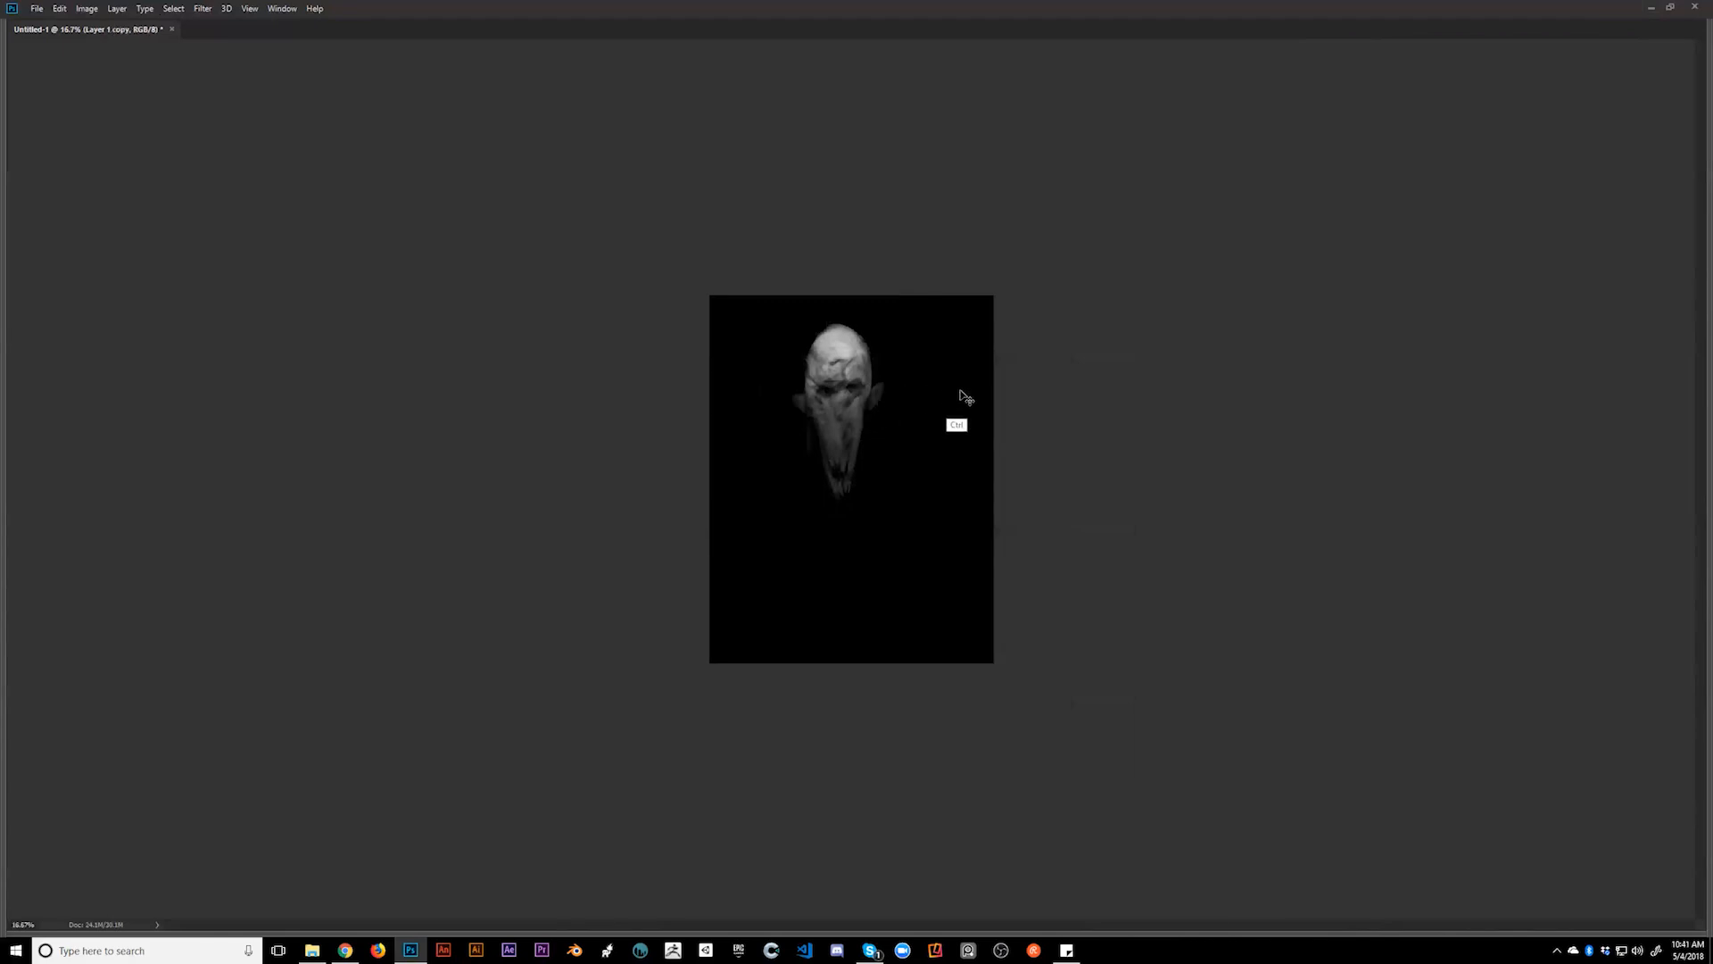
key(ctrl+y)
key(Tab)
key(Tab)
key(ctrl+y)
key(ctrl+t)
drag(993, 297, 1027, 388)
key(Return)
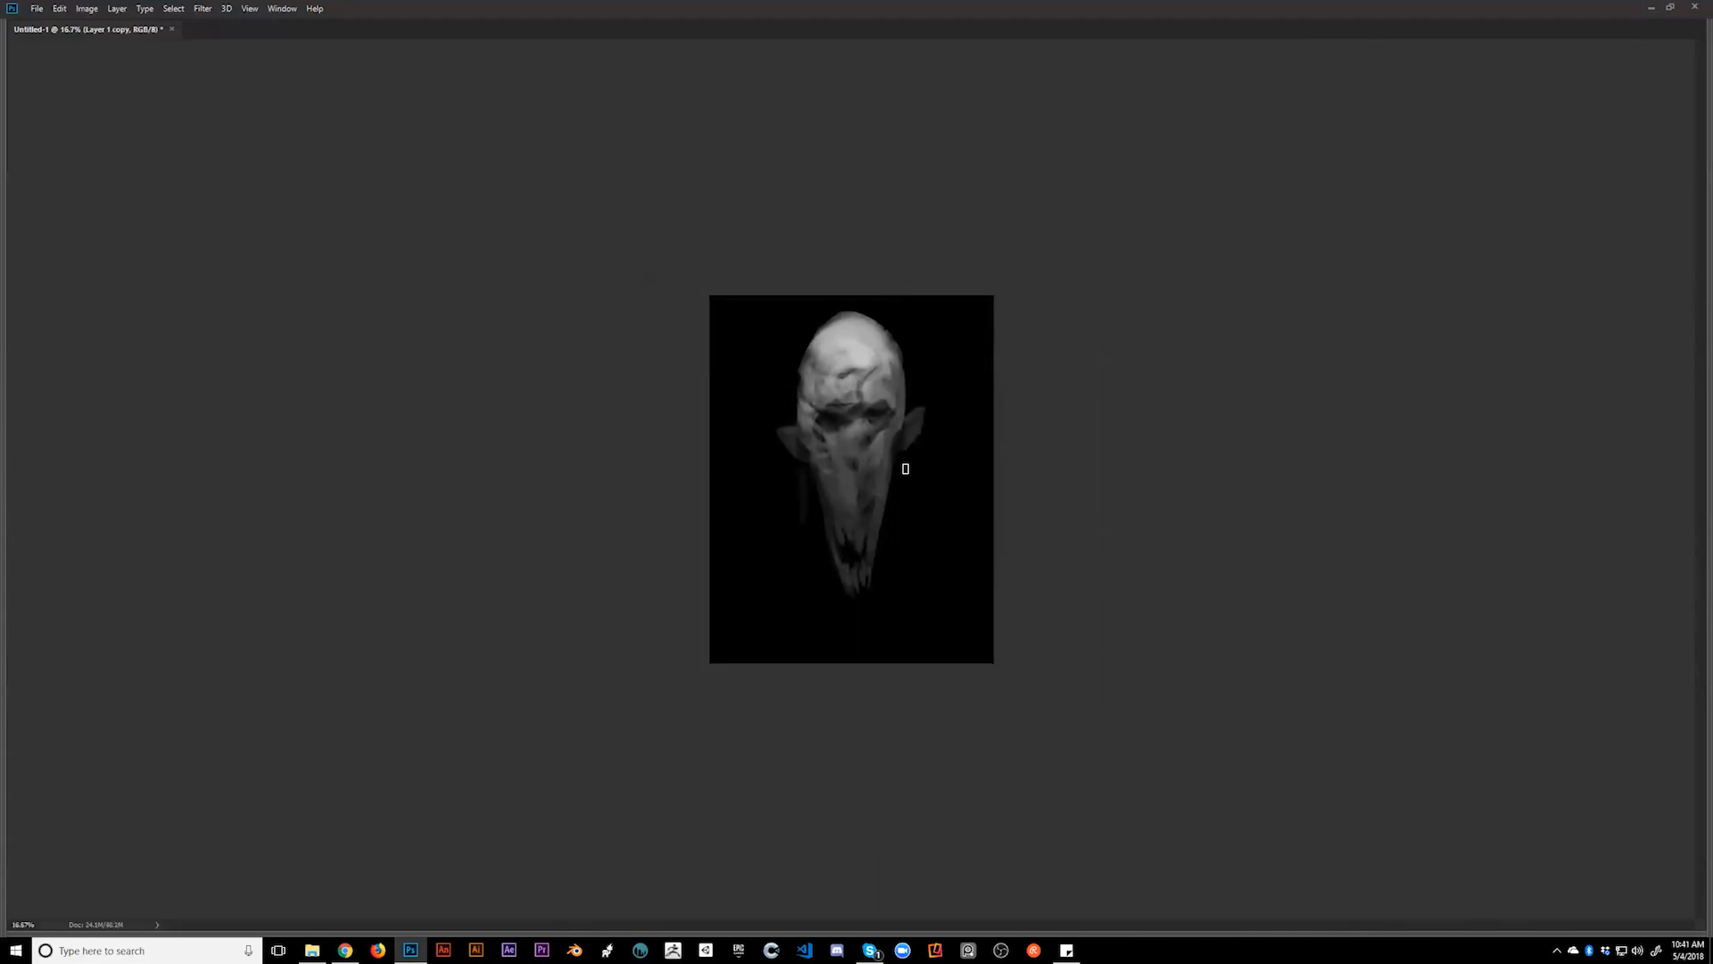
- Refine the right side of the forehead and the left side of the muzzle, reducing the brush size
click(919, 469)
click(915, 460)
alt+click(906, 457)
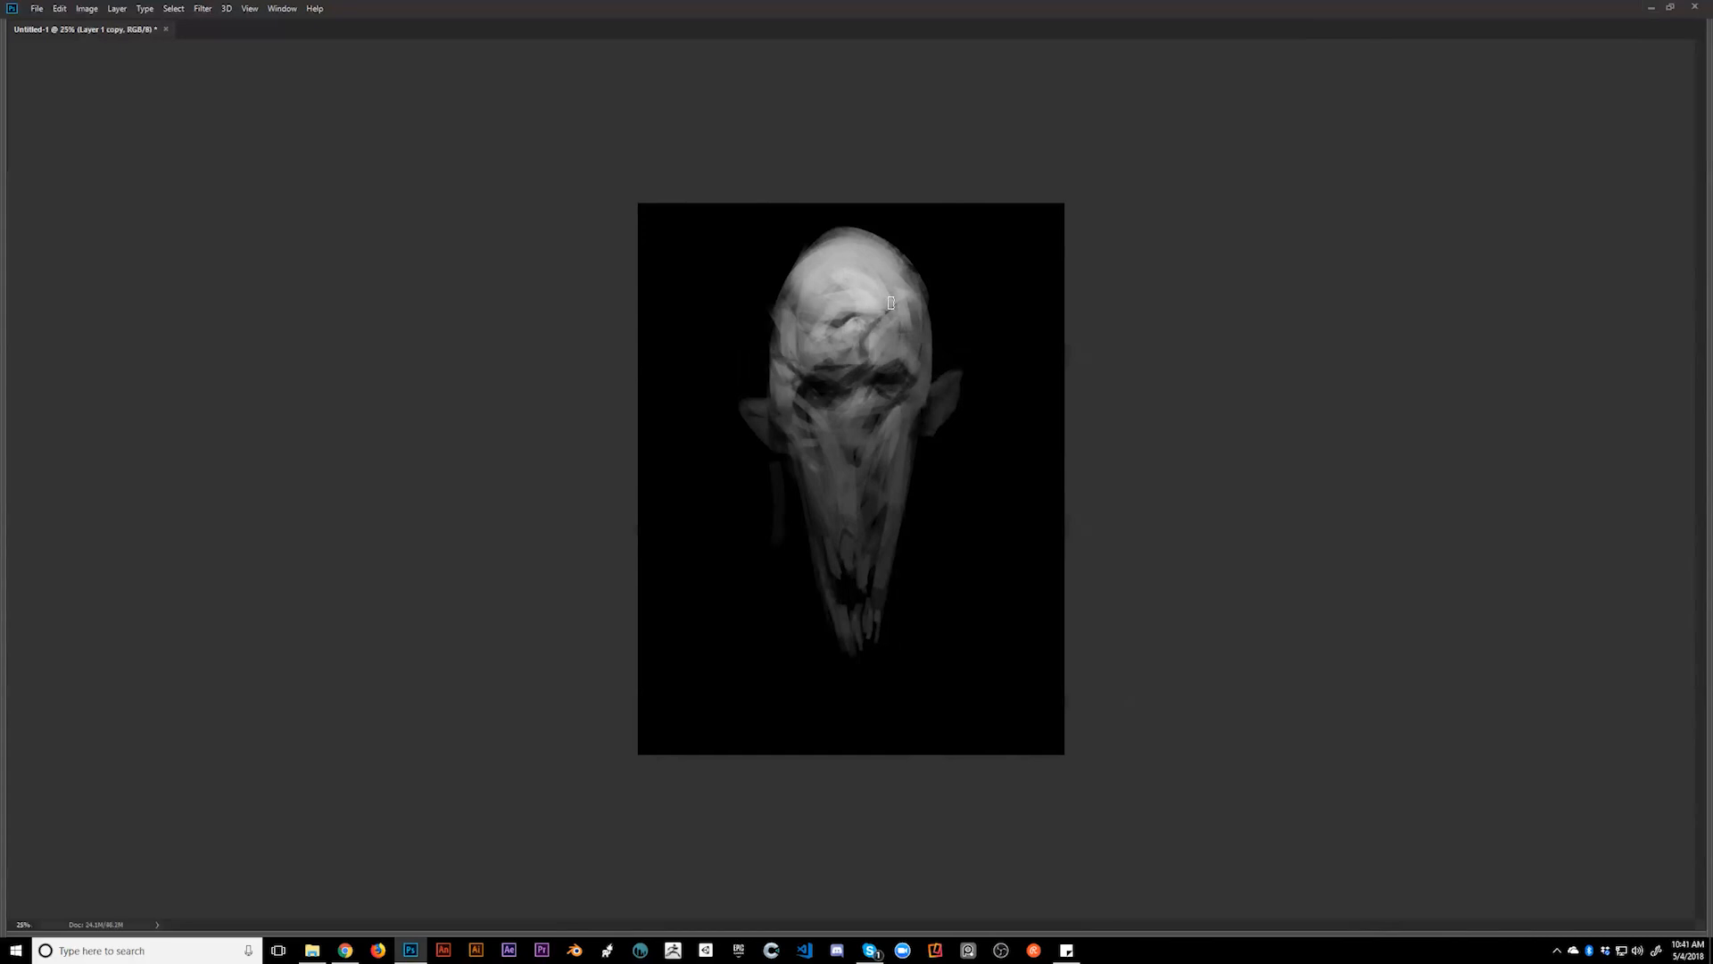
mouse_move(908, 322)
mouse_down()
mouse_move(913, 308)
mouse_move(905, 352)
mouse_move(919, 338)
mouse_up()
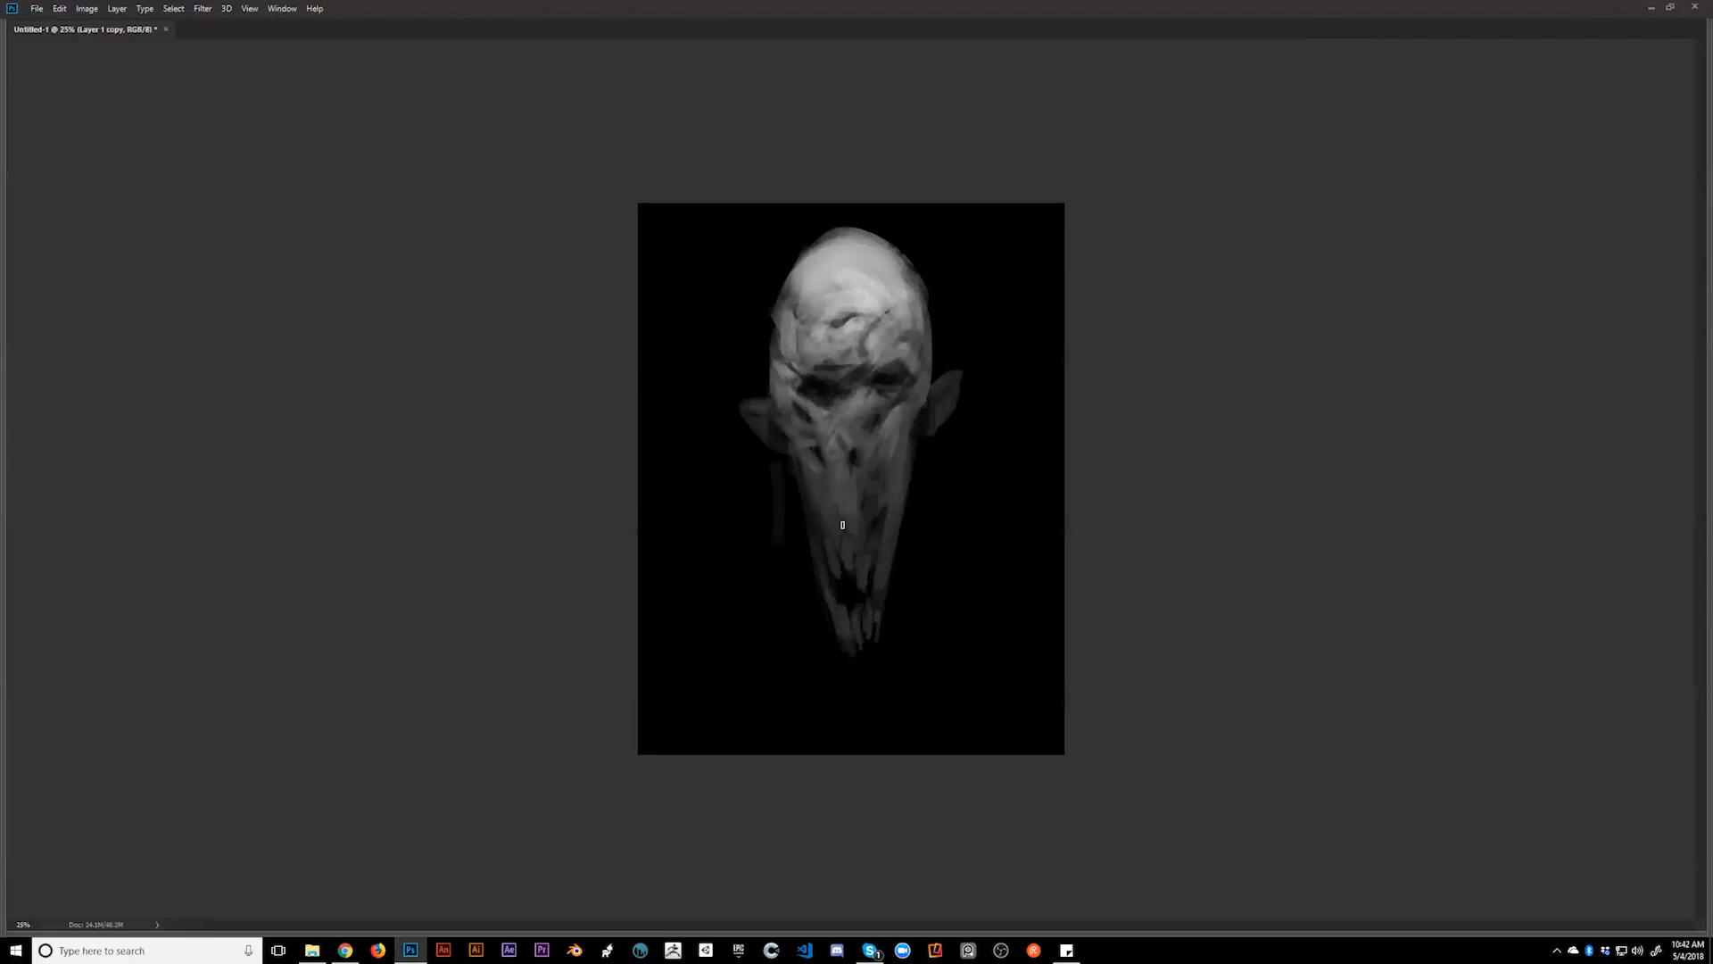
mouse_move(813, 451)
mouse_down()
mouse_move(851, 536)
mouse_move(826, 510)
mouse_up()
key(bracketleft)
key(bracketleft)
- Flip the canvas horizontally to check the head's shape, and flip it back
key(ctrl+shift+h)
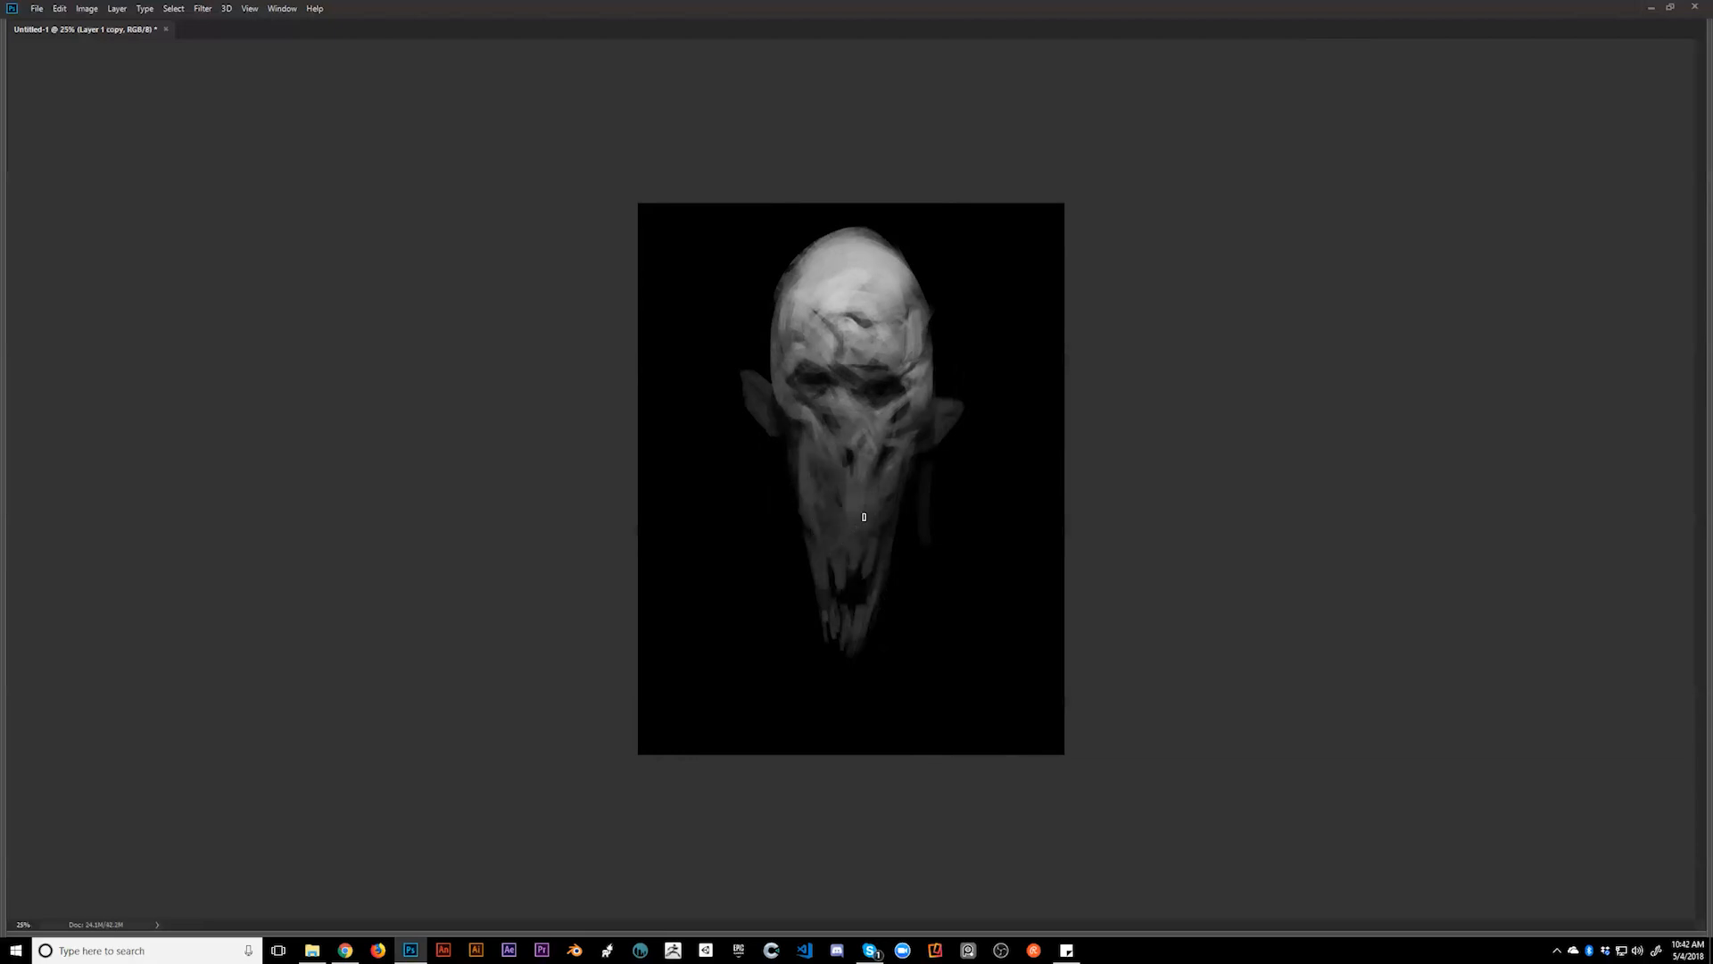
key(z)
alt+click(884, 615)
key(ctrl+shift+h)
click(893, 508)
key(alt)
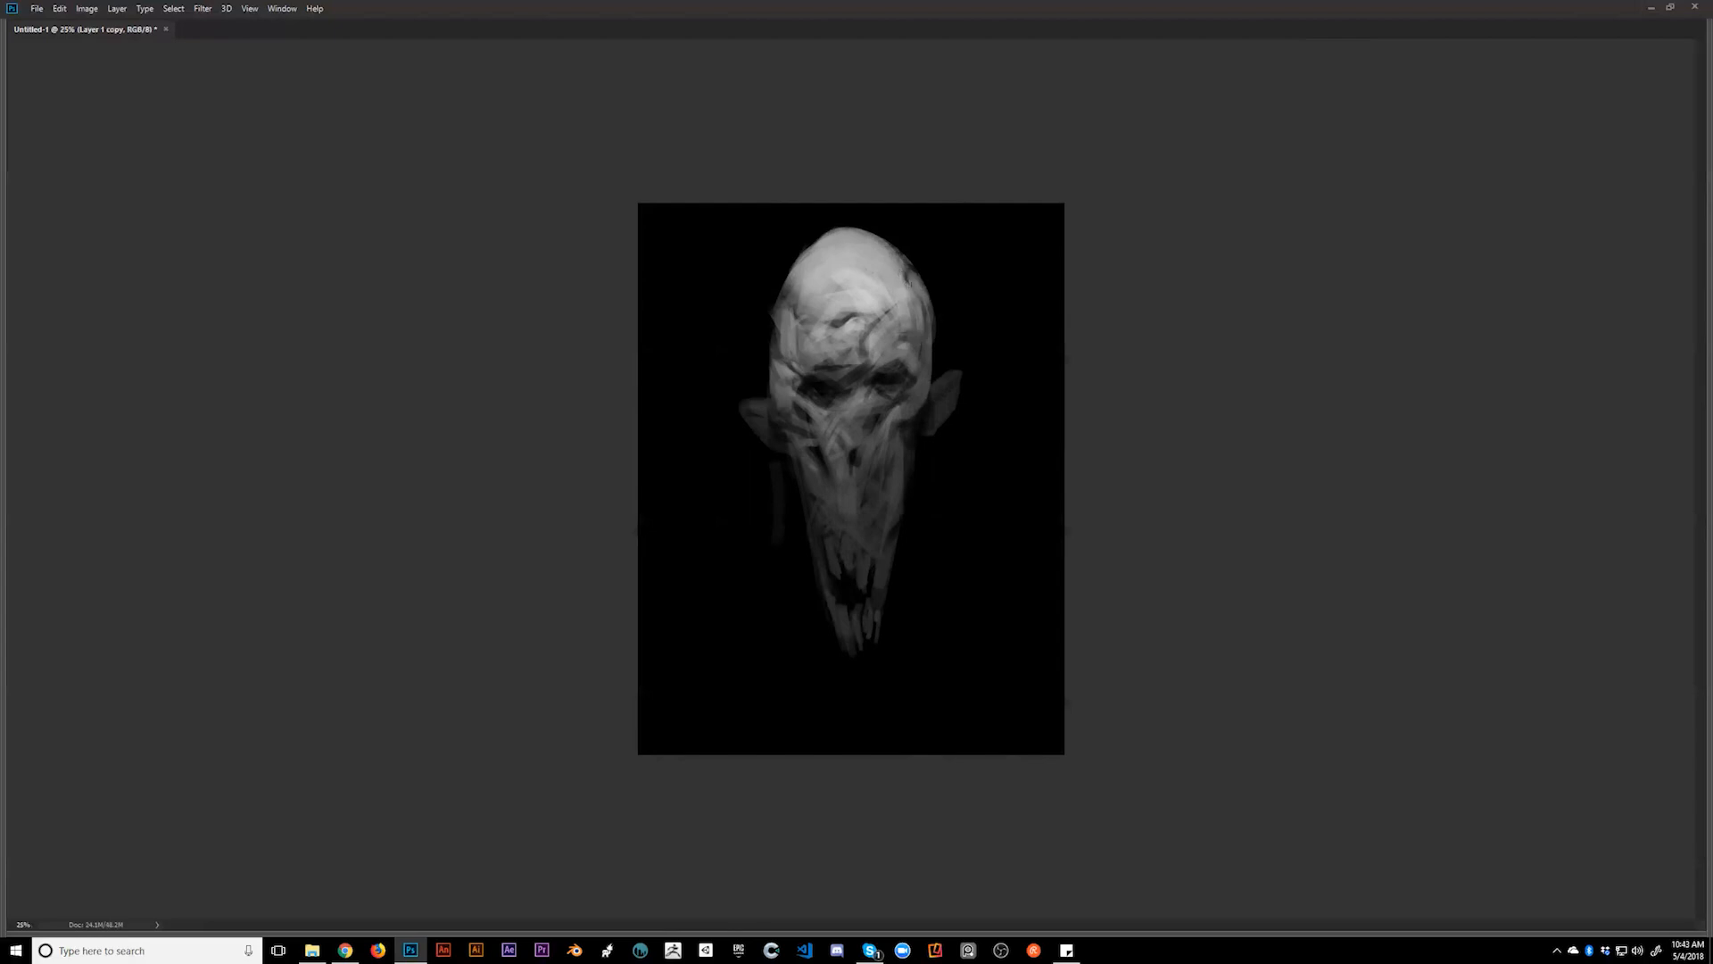
- Sample the grey at the left temple and widen the left side of the cranium with curved vertical strokes
key(ctrl)
alt+click(776, 320)
drag(776, 309, 771, 360)
drag(782, 306, 770, 360)
drag(768, 341, 770, 378)
drag(785, 300, 773, 366)
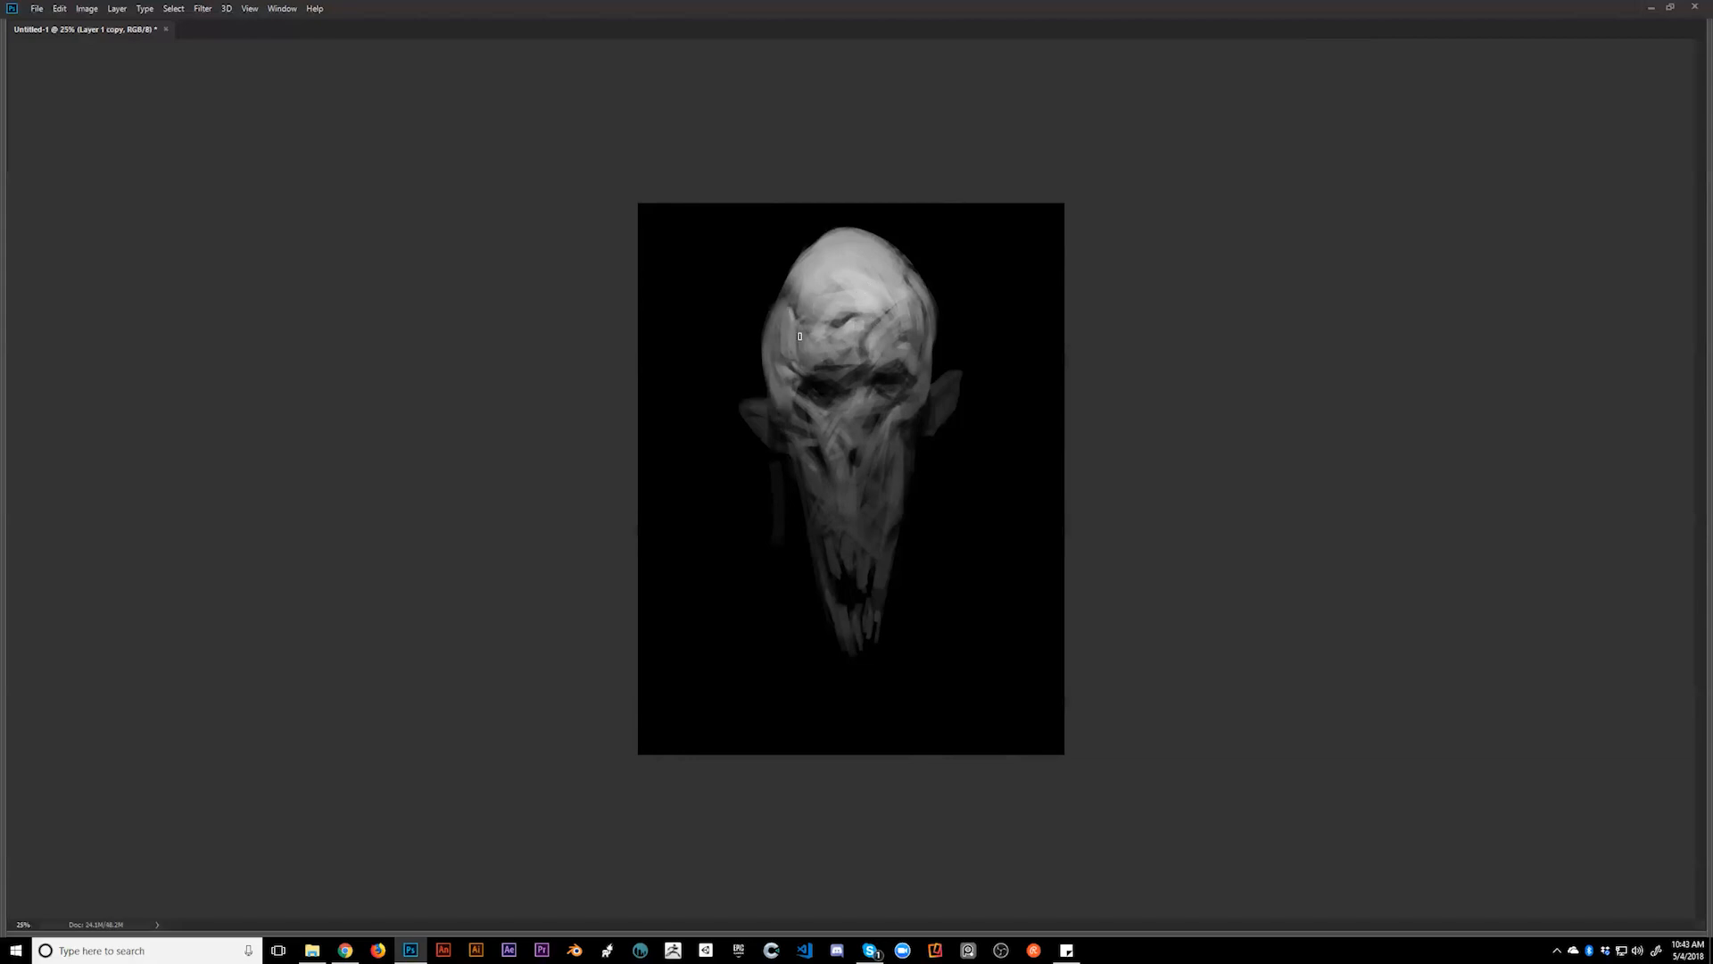
drag(793, 328, 787, 316)
- Sample a light forehead tone, brighten the nose bridge and left cheek, and rework the jaw's right edge
alt+click(861, 312)
alt+click(860, 300)
mouse_move(860, 400)
mouse_down()
mouse_move(866, 444)
mouse_move(834, 424)
mouse_move(856, 459)
mouse_move(821, 427)
mouse_up()
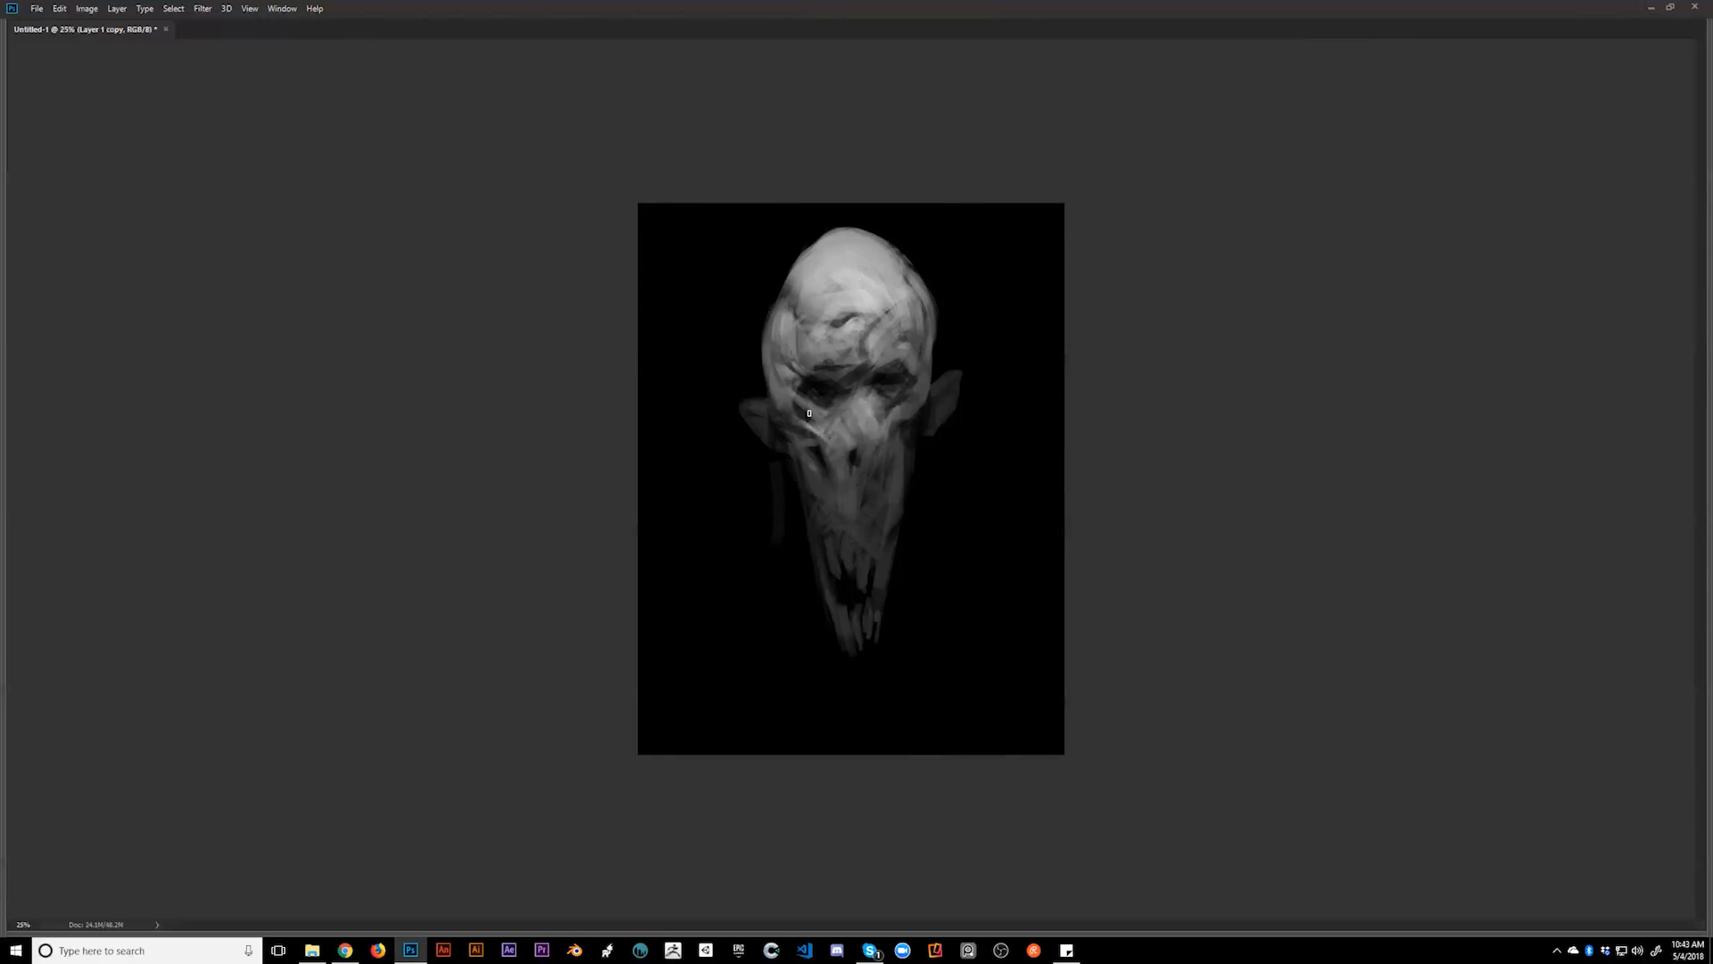
mouse_move(813, 415)
mouse_down()
mouse_move(854, 464)
mouse_move(832, 457)
mouse_up()
drag(920, 418, 899, 528)
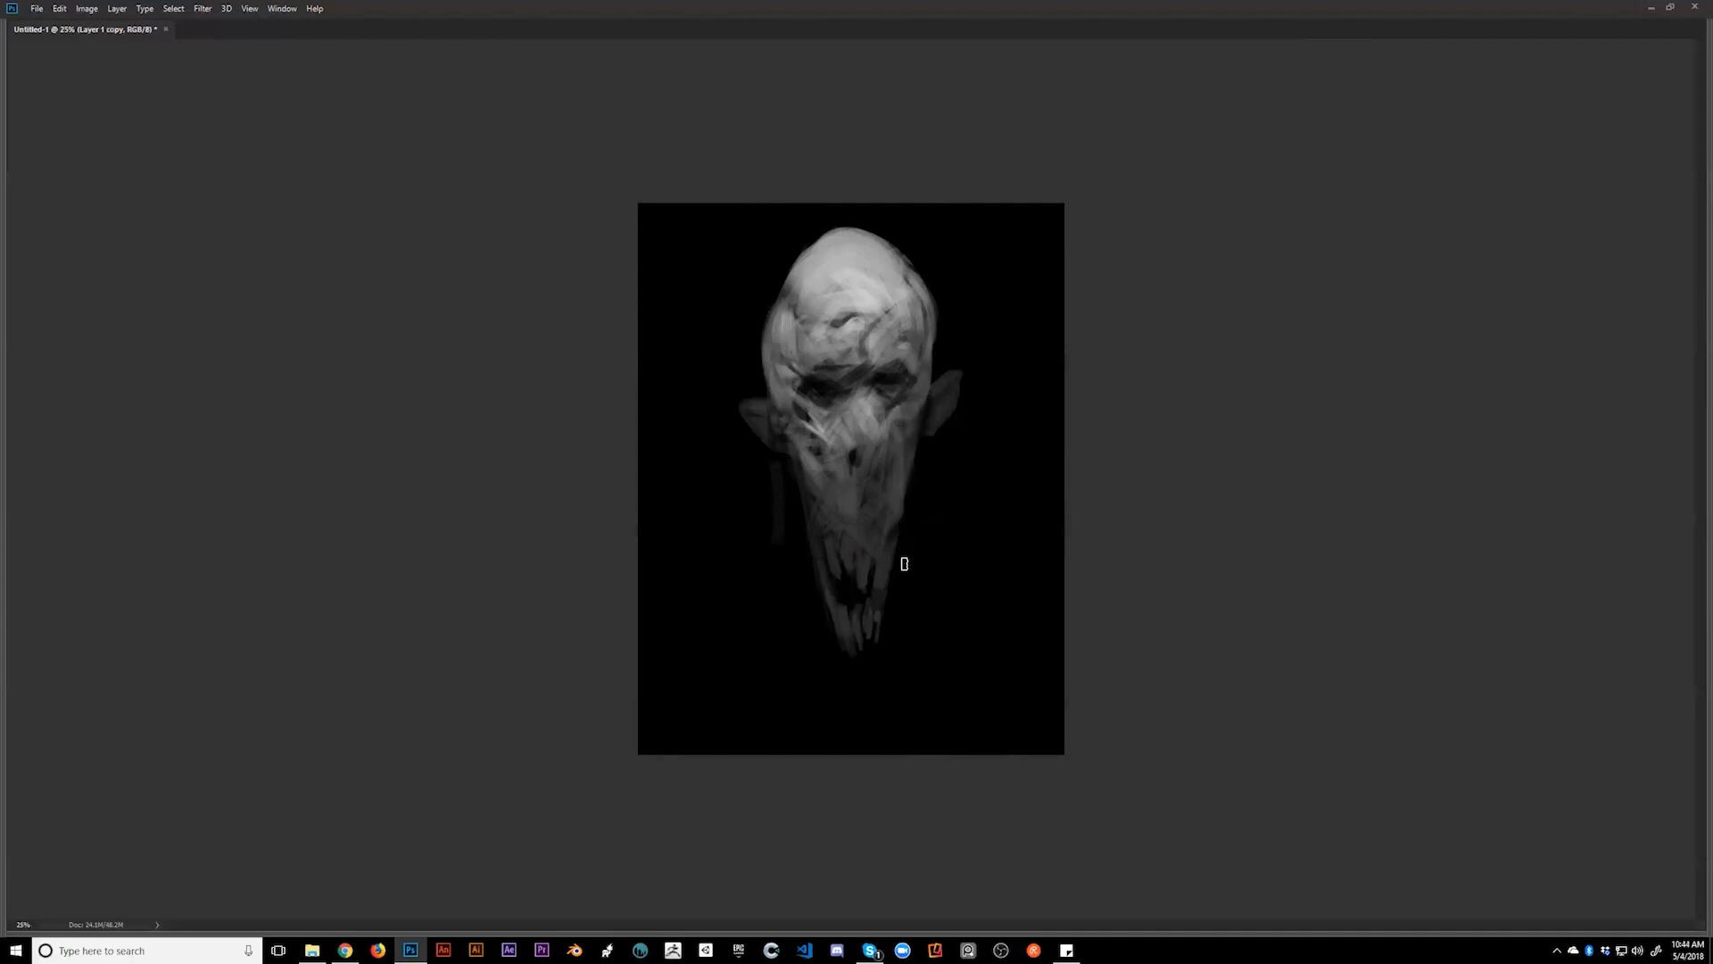
- Check the head at a reduced zoom and retouch the crease in the middle of the forehead
key(ctrl+minus)
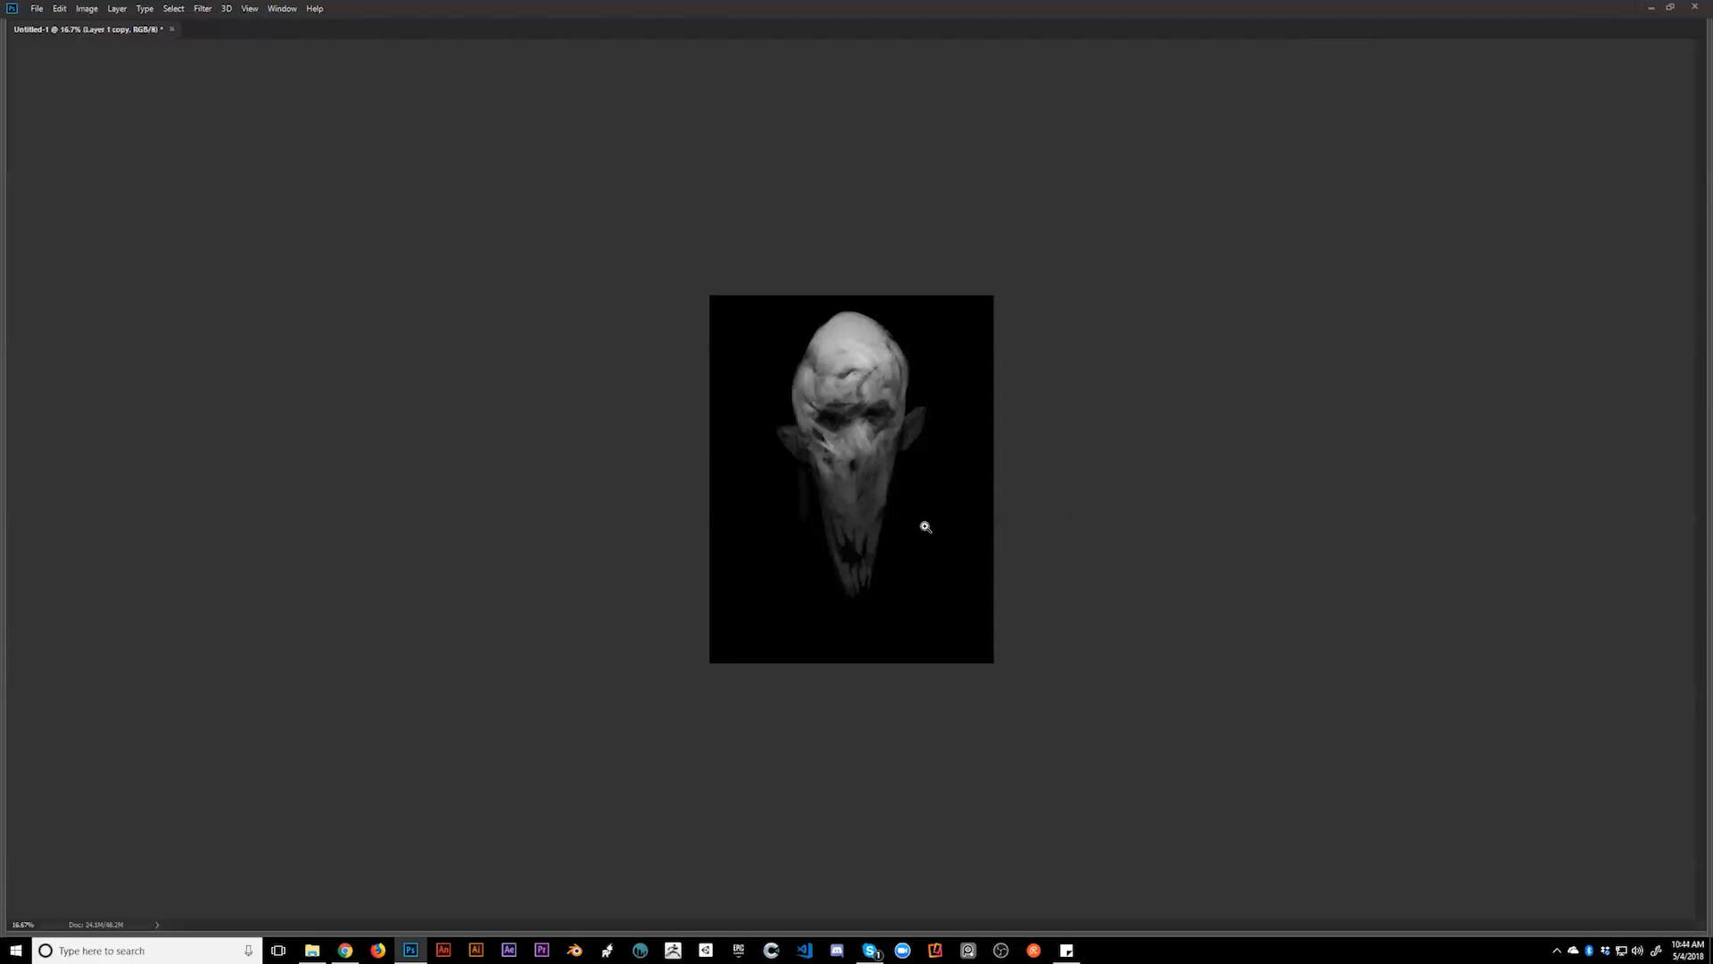
key(ctrl+plus)
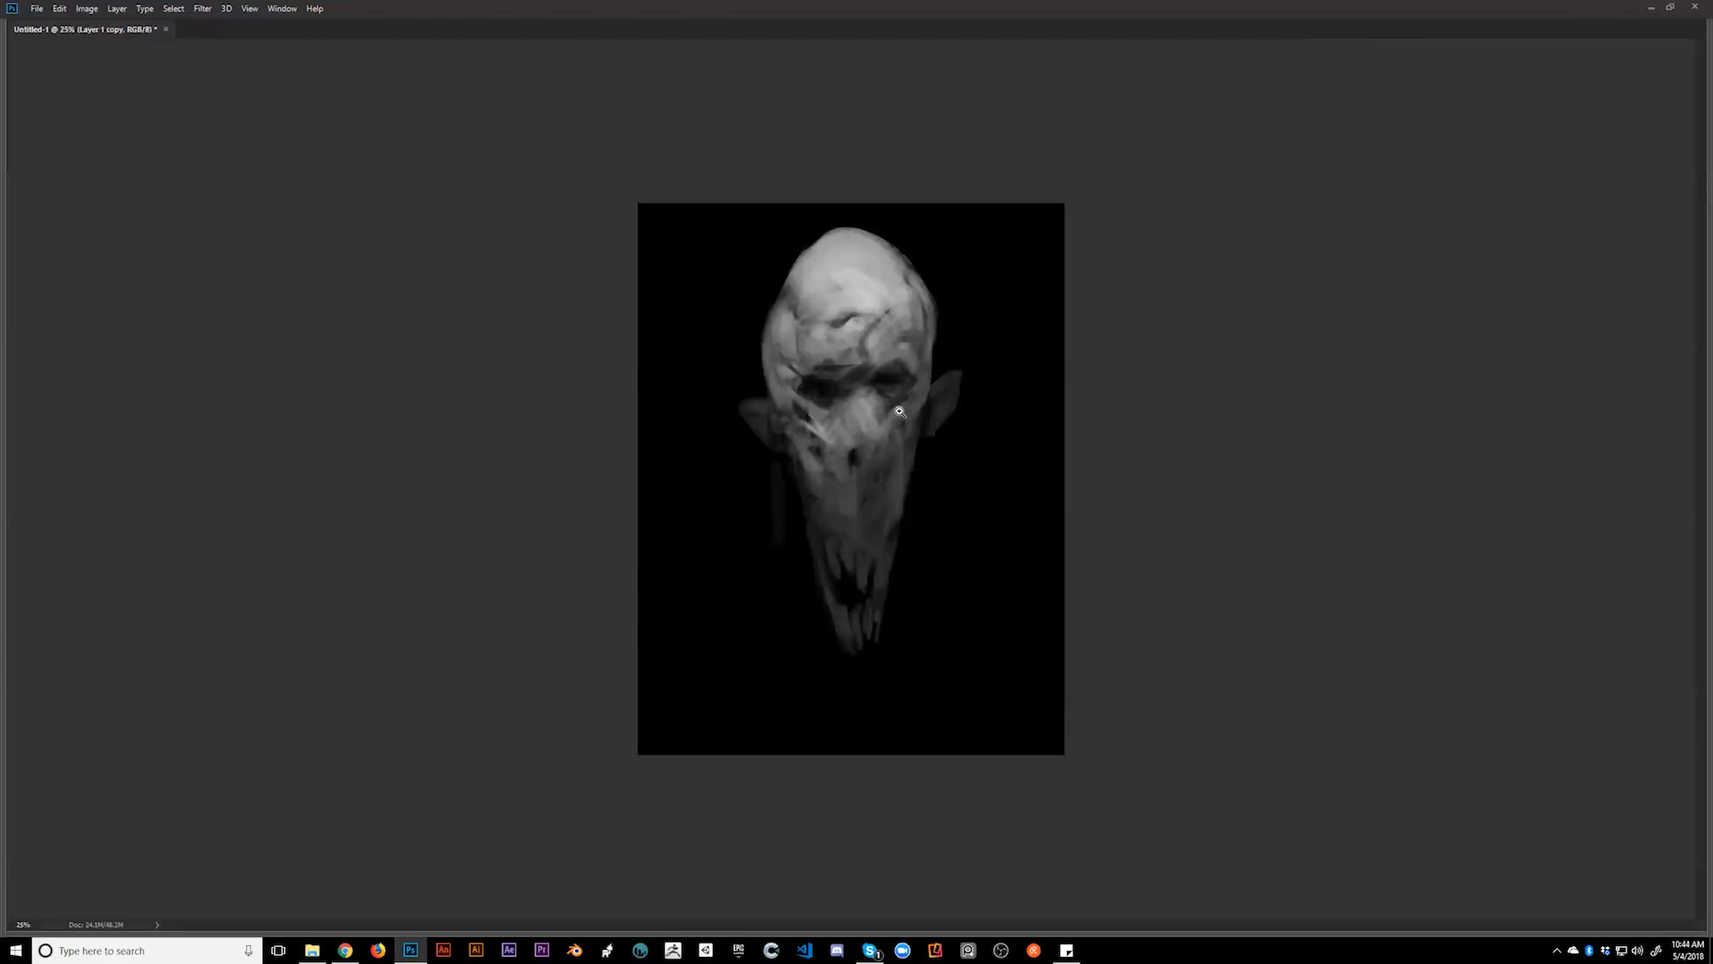
drag(843, 317, 834, 320)
key(ctrl)
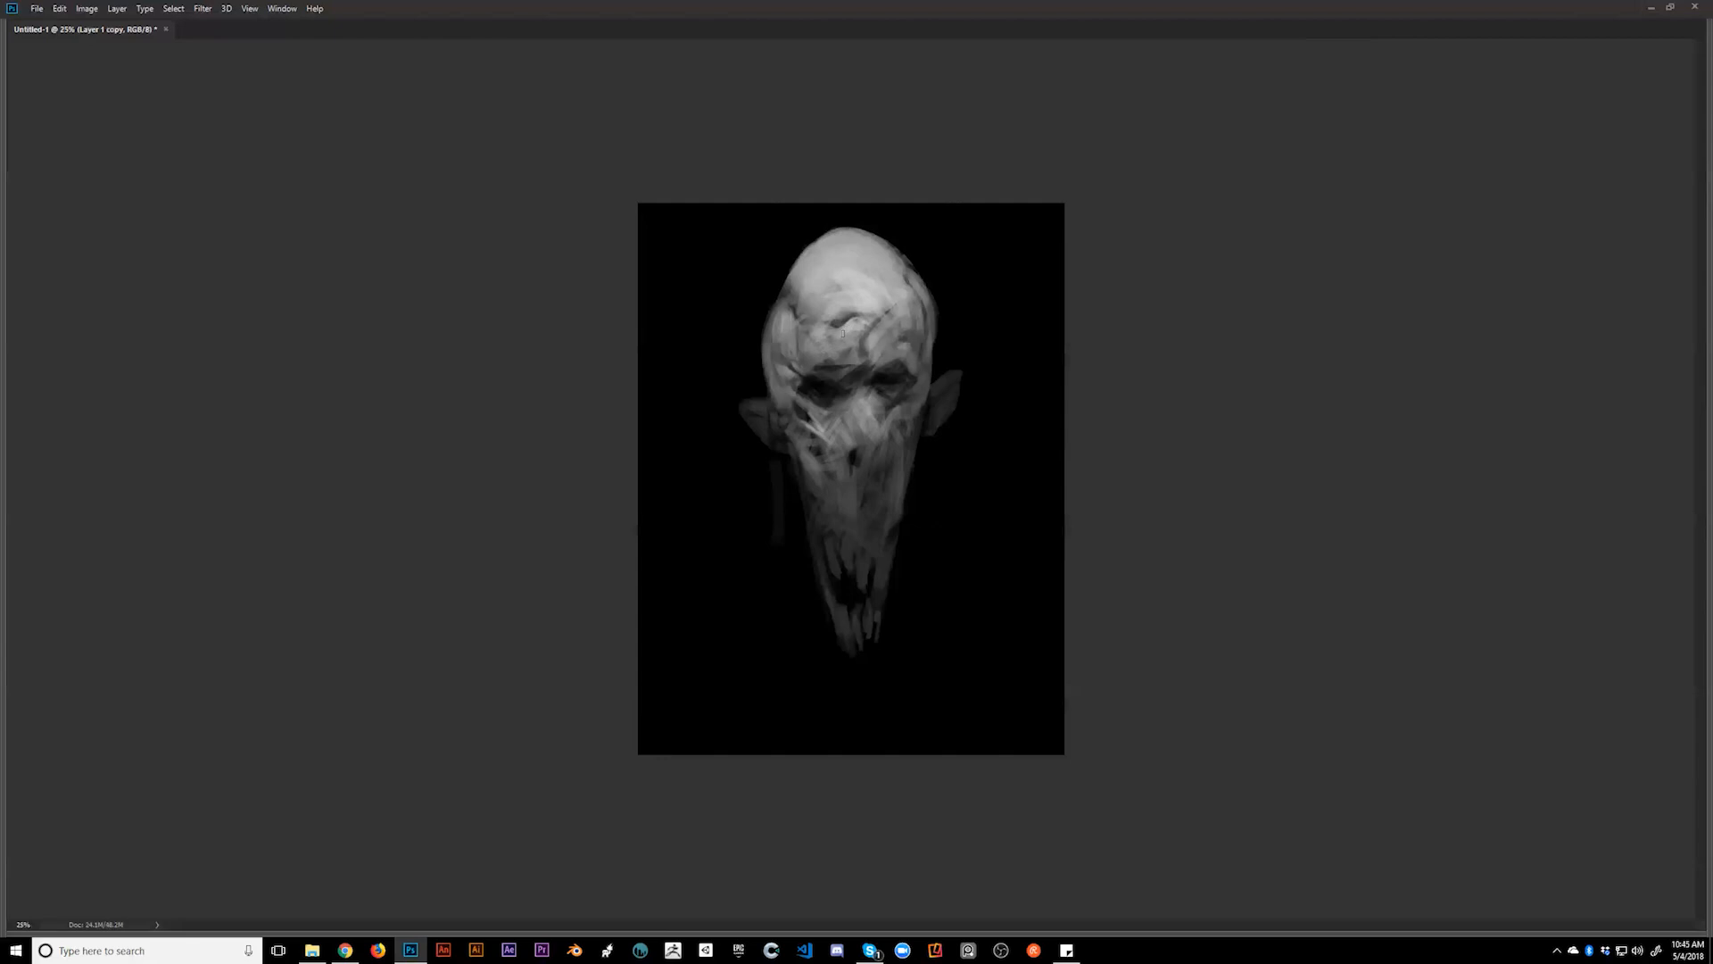
- Enlarge the brush, adjust its size and blend a brighter tone over the top of the cranium
key(])
key(])
key(])
key(])
key(])
key(])
key(])
key(])
key(])
key(])
key(])
key(])
key(])
key(])
key(])
key([)
key([)
key([)
key([)
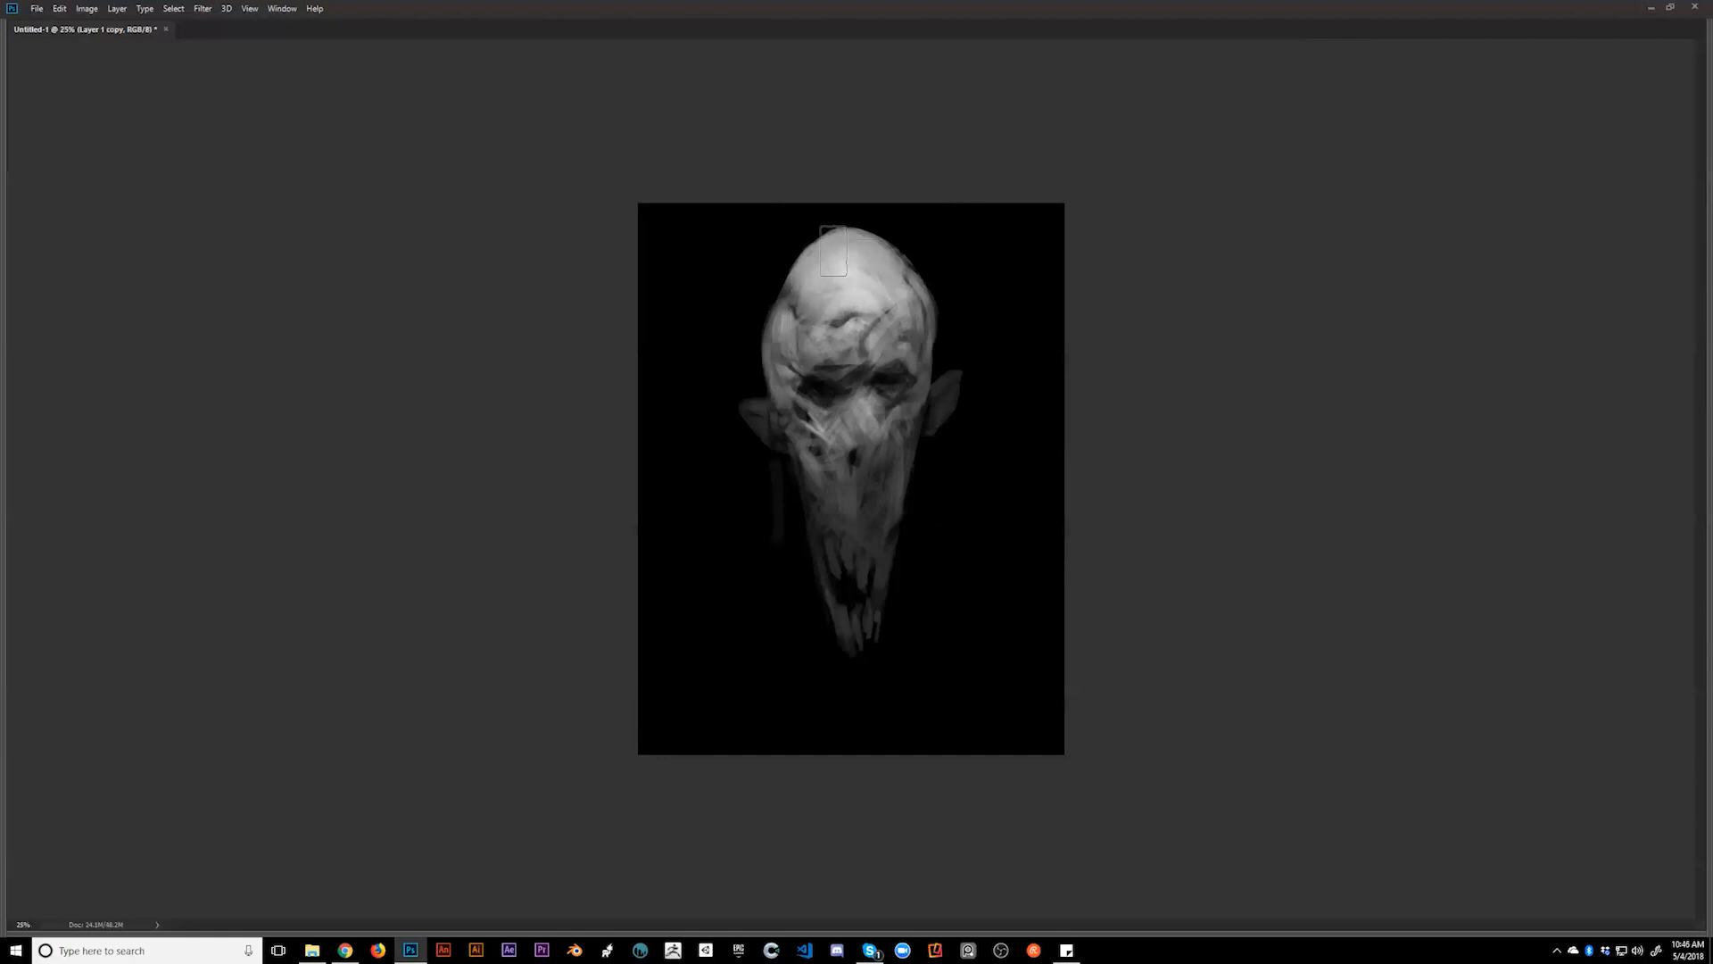
key([)
key([)
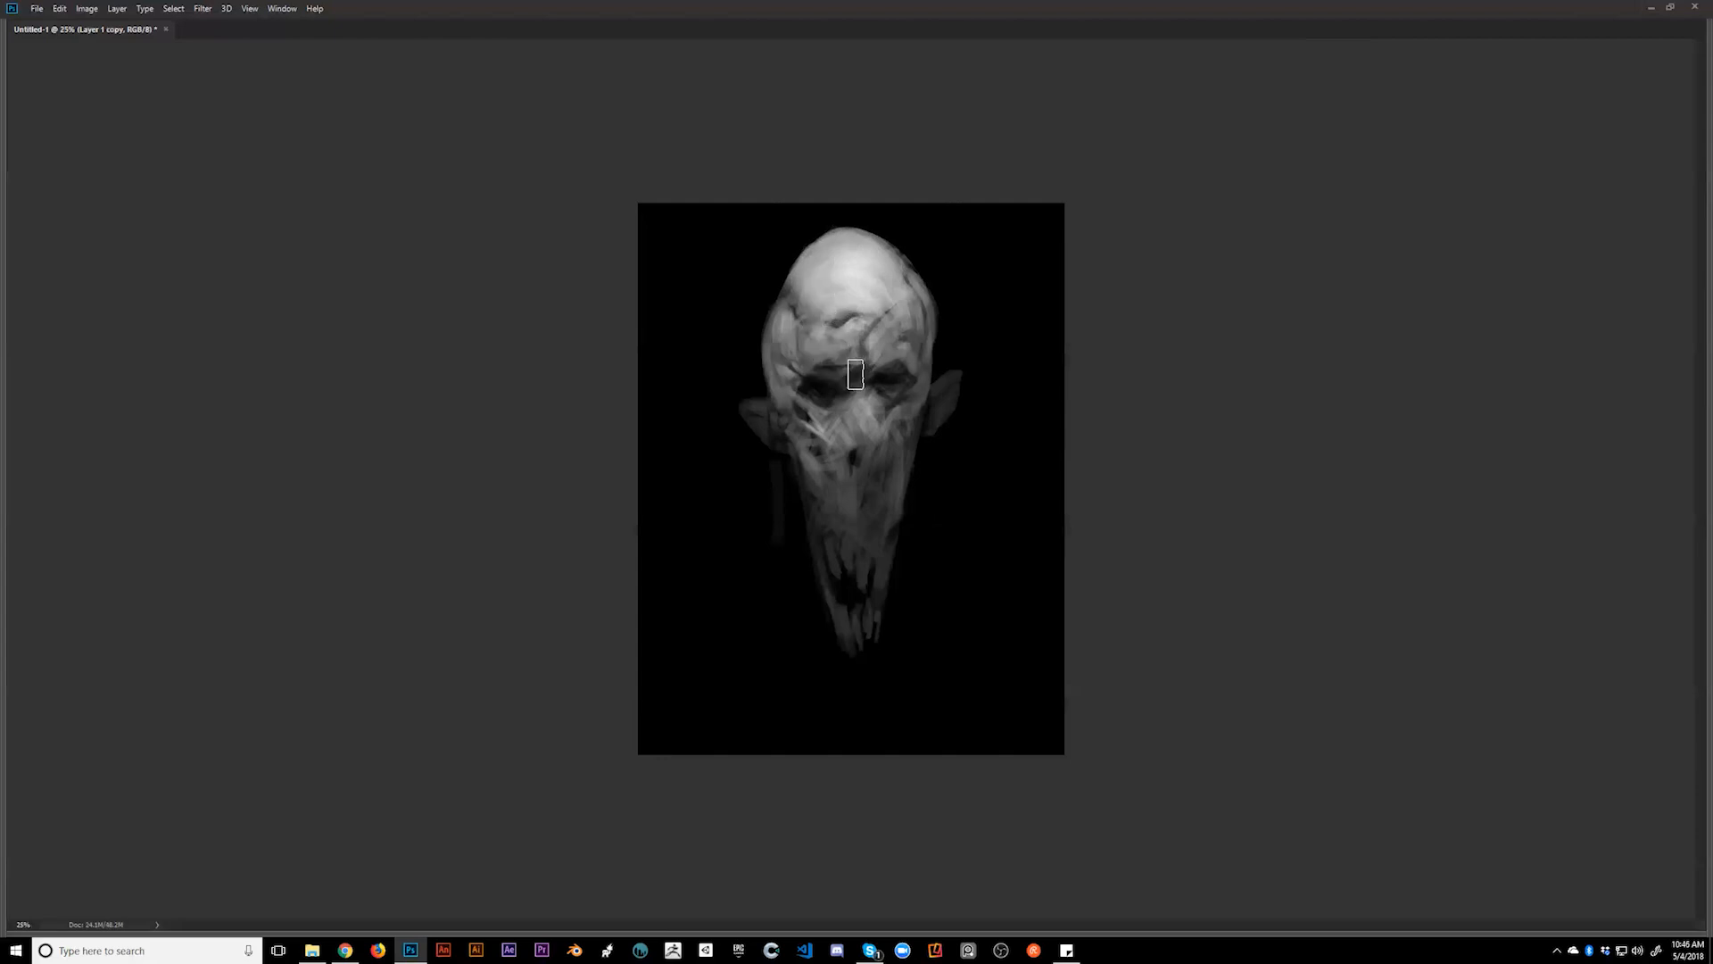
drag(837, 268, 815, 285)
- Shrink the brush and detail the left side of the forehead with small sampled-tone strokes
key(])
key([)
key([)
key([)
key([)
key(alt)
key(ctrl)
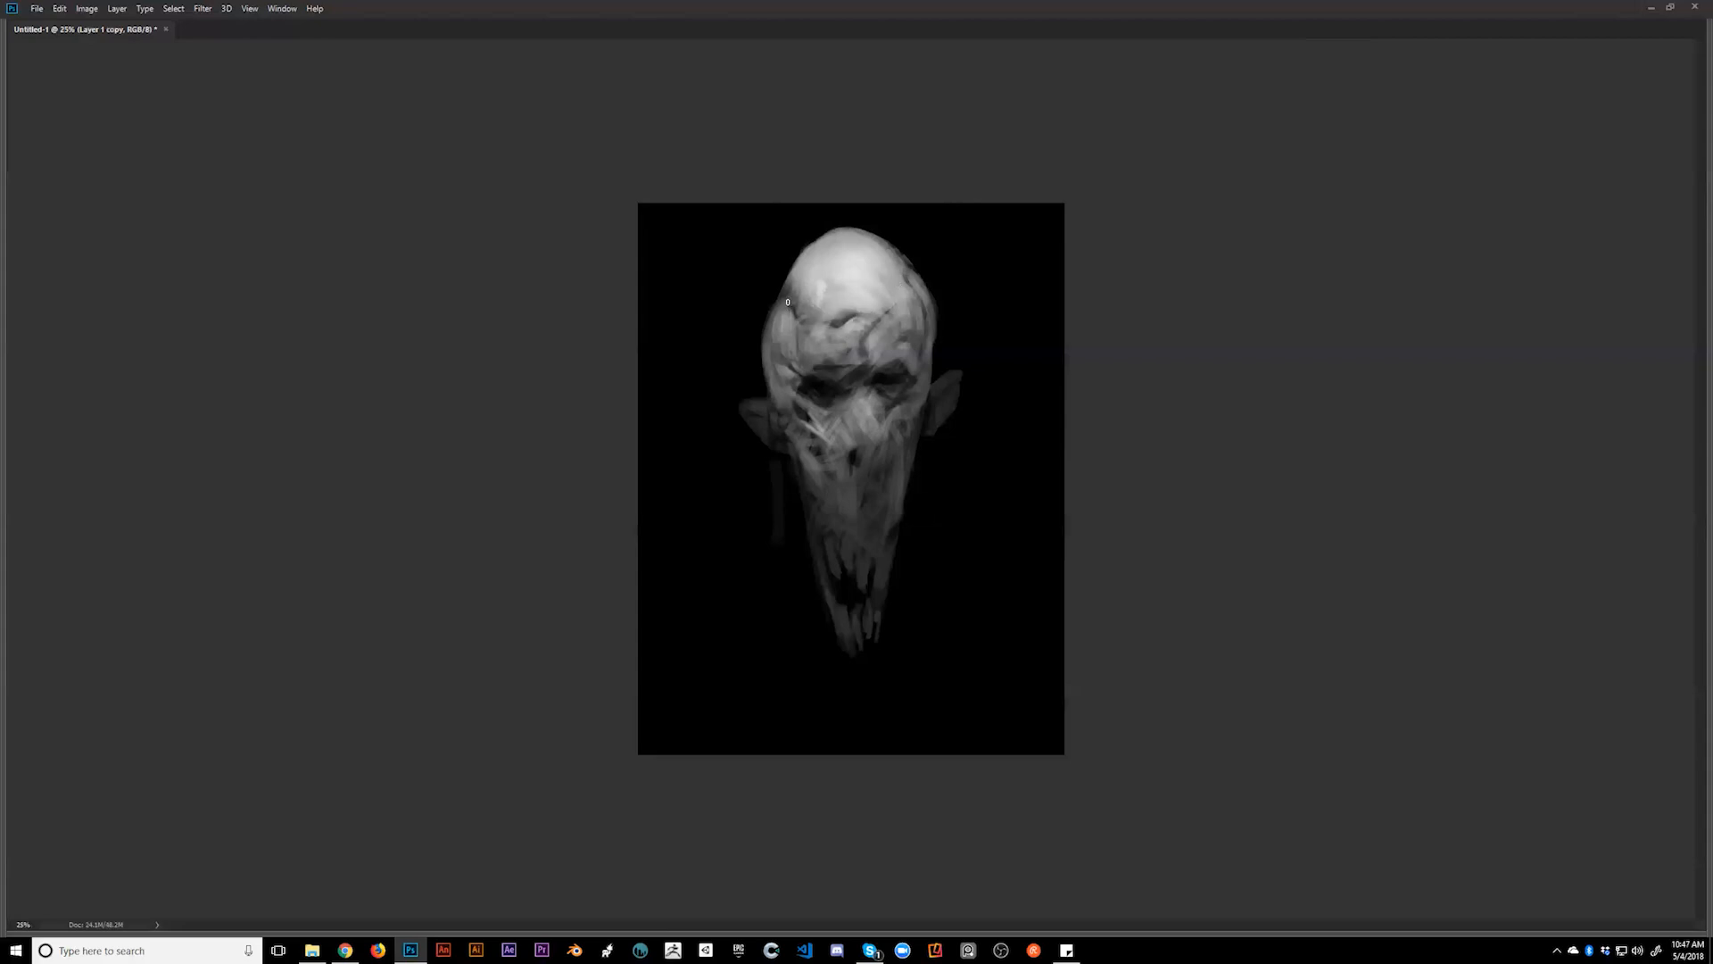
- Undo a trial stroke on the left temple, enlarge the brush and paint over the lower forehead above the brows
drag(796, 347, 797, 368)
key(ctrl+z)
key(bracketright)
key(bracketright)
key(bracketright)
mouse_move(858, 353)
mouse_down()
mouse_move(916, 310)
mouse_move(904, 332)
mouse_up()
- Try a broad stroke of sampled mid-grey across the nose and right cheek with a larger brush, and undo it
key([)
key(bracketright)
key(bracketright)
key(bracketright)
key(bracketright)
key(bracketright)
alt+click(872, 437)
drag(844, 435, 906, 423)
key(ctrl+z)
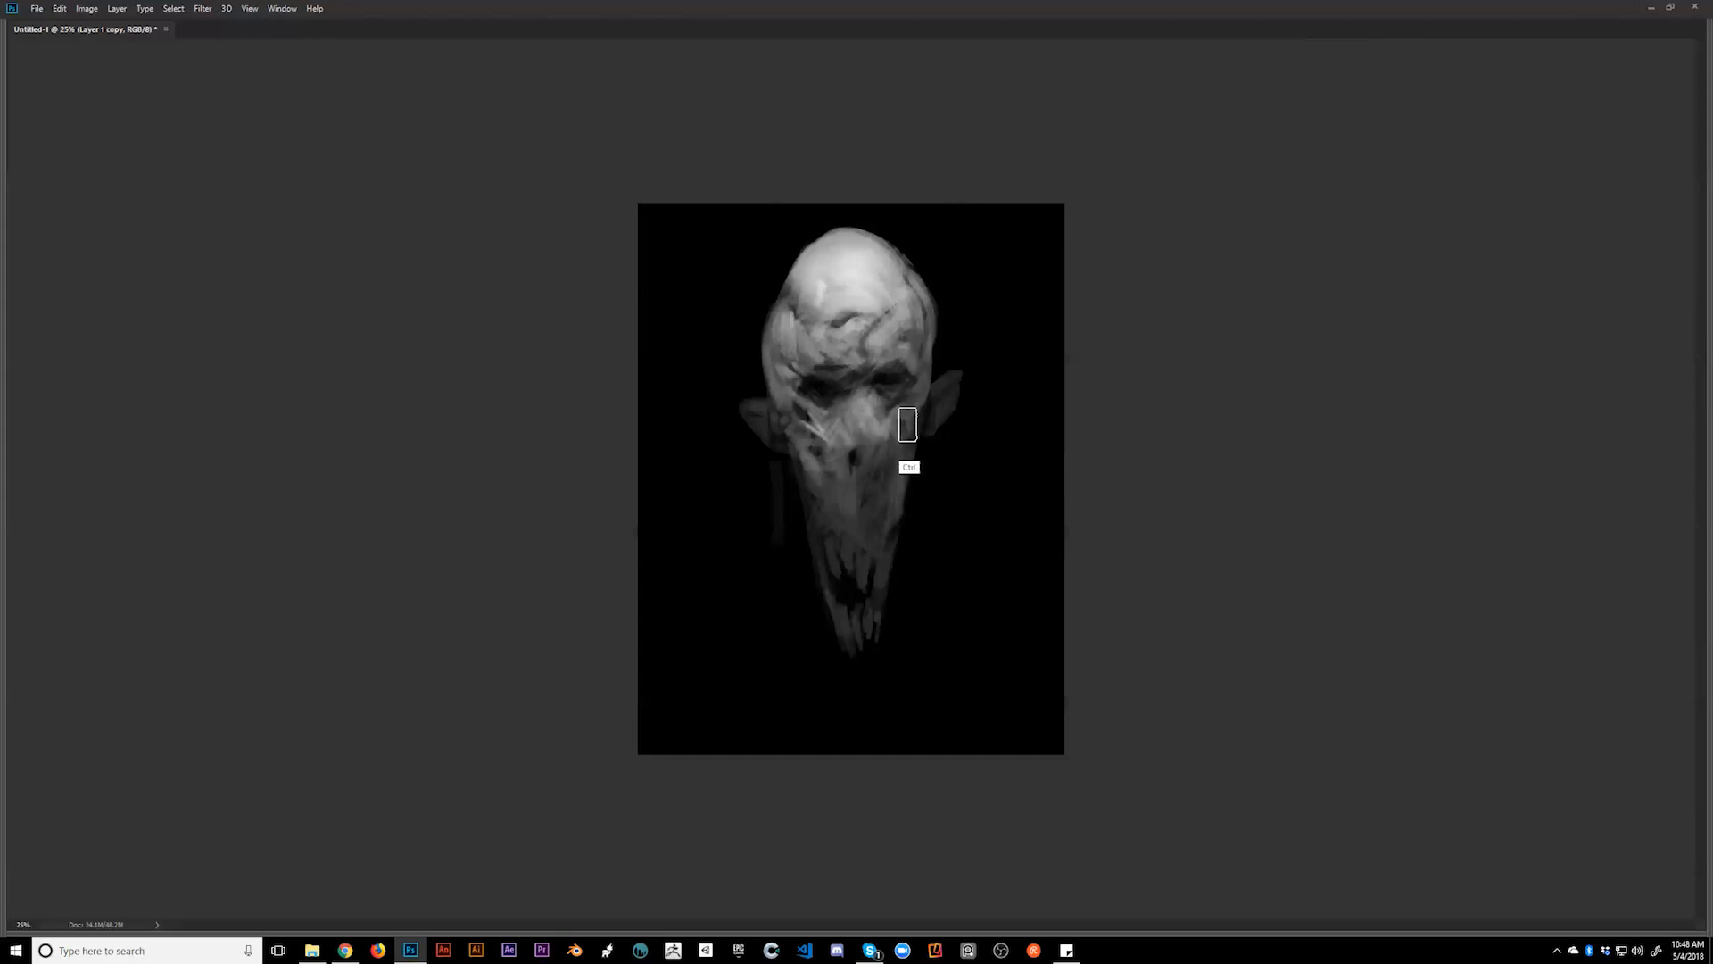
- Rework the cheek edges beside both ears, shrink the brush and paint vertical strands down the jaw
drag(916, 396, 917, 419)
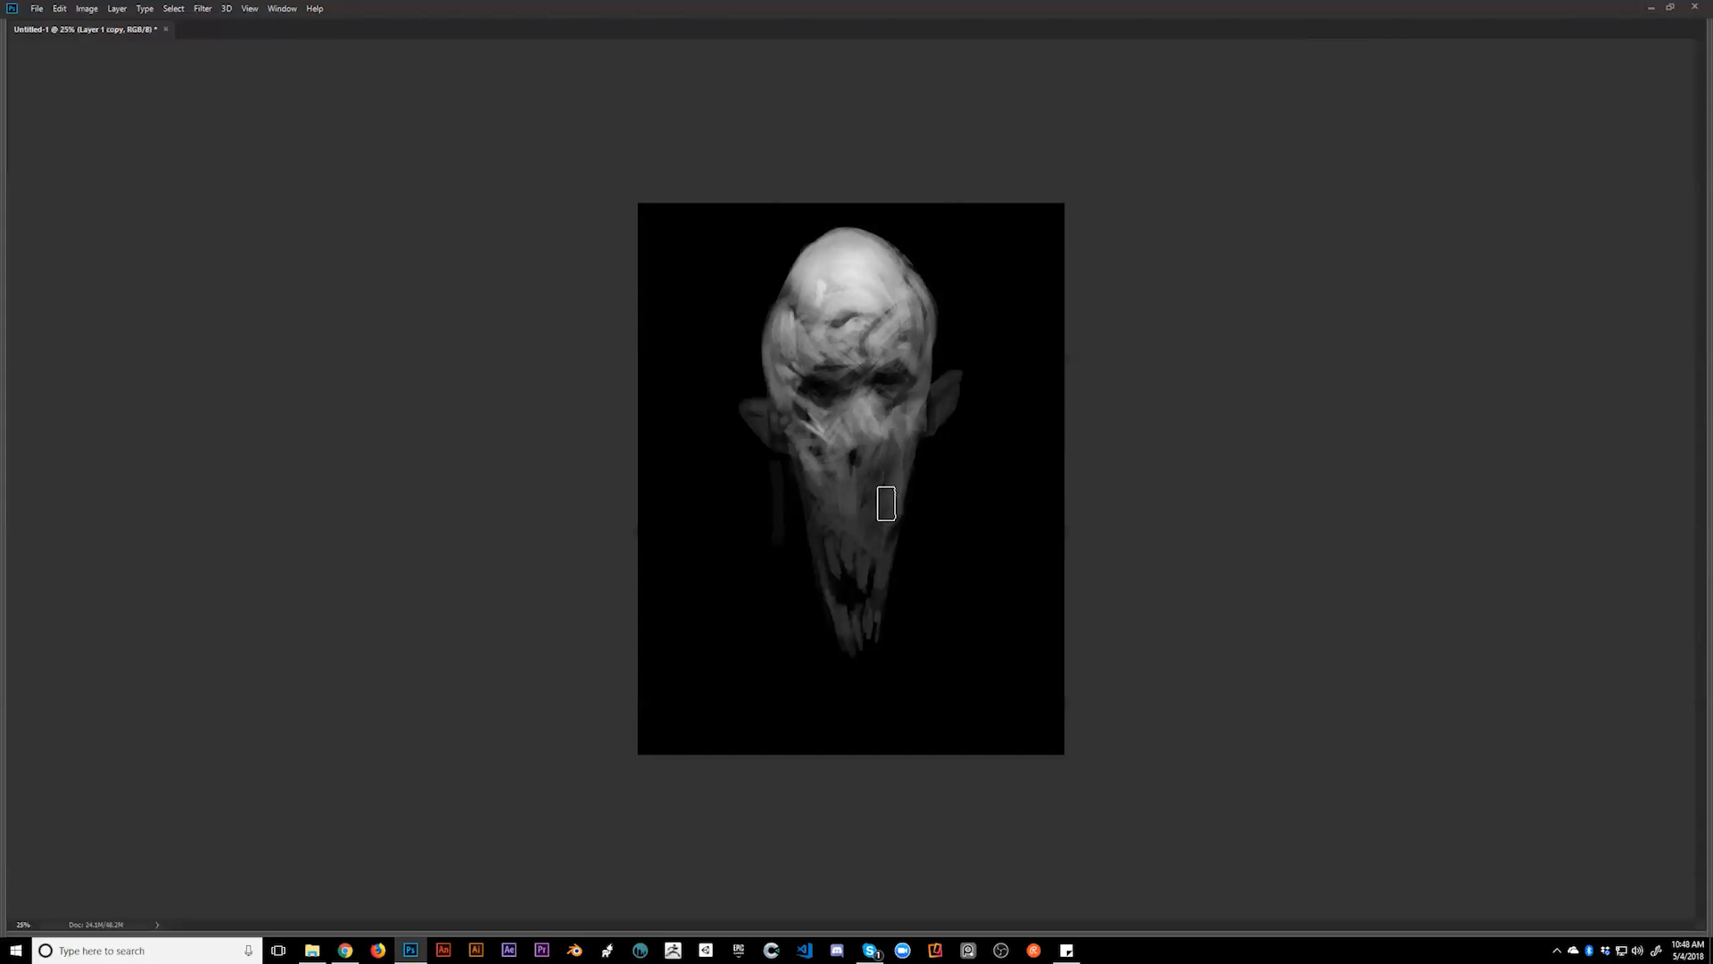
key(ctrl+z)
mouse_move(786, 393)
mouse_down()
mouse_move(778, 368)
mouse_move(782, 416)
mouse_up()
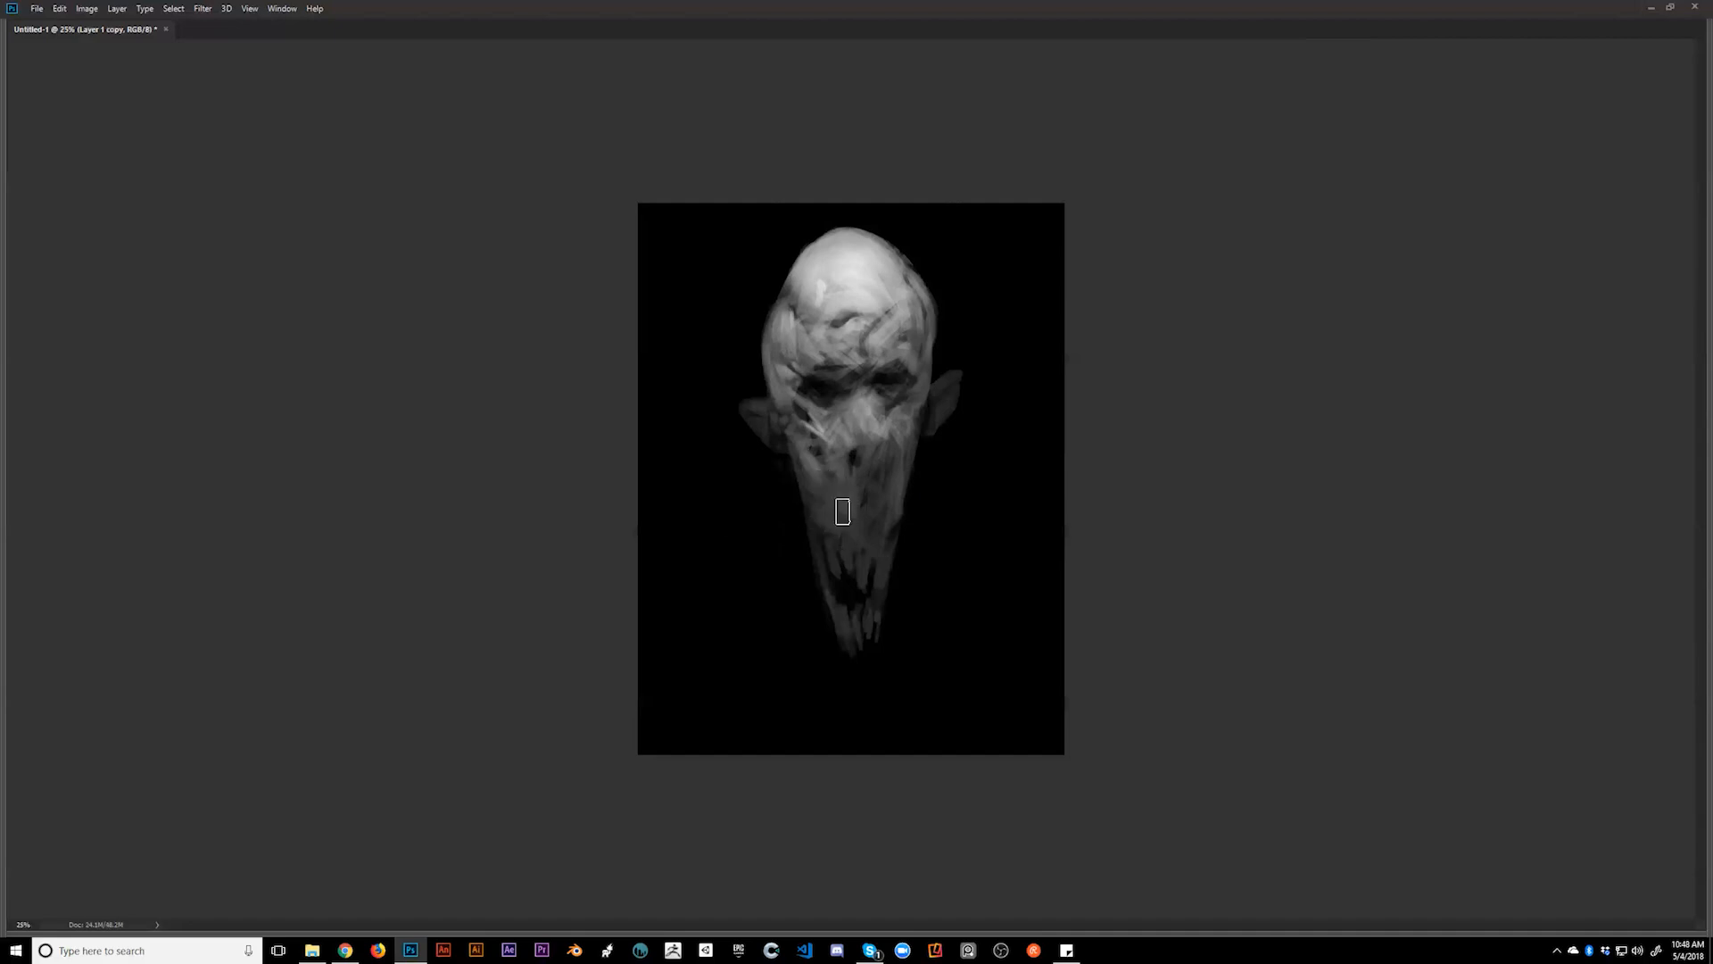
key(bracketleft)
key(bracketleft)
key(bracketleft)
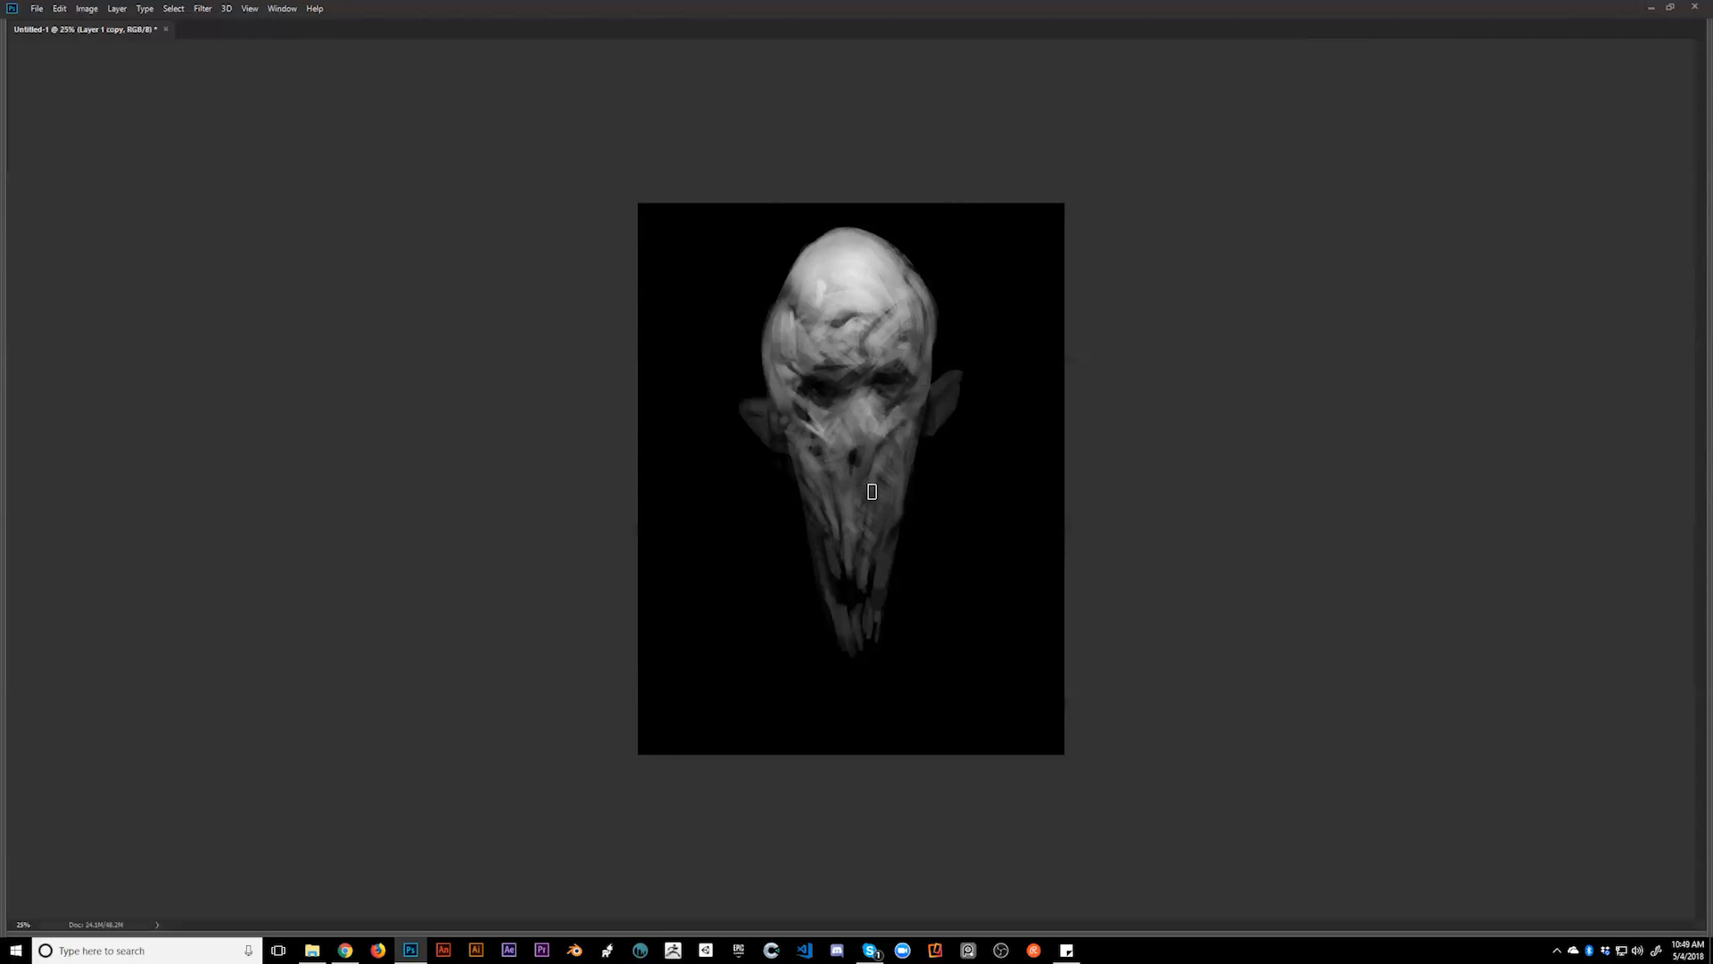
- Shrink the brush and paint a small wrinkle on the upper forehead with sampled light tones, undoing the excess strokes
key(bracketleft)
key(bracketleft)
alt+click(832, 284)
mouse_move(817, 276)
mouse_down()
mouse_move(838, 286)
mouse_move(823, 280)
mouse_up()
alt+click(838, 278)
key(ctrl+alt+z)
key(ctrl+alt+z)
- Sample the nose tone, brighten the left cheek below the eye and check the head at a reduced zoom
key(alt)
alt+click(858, 408)
drag(799, 432, 801, 455)
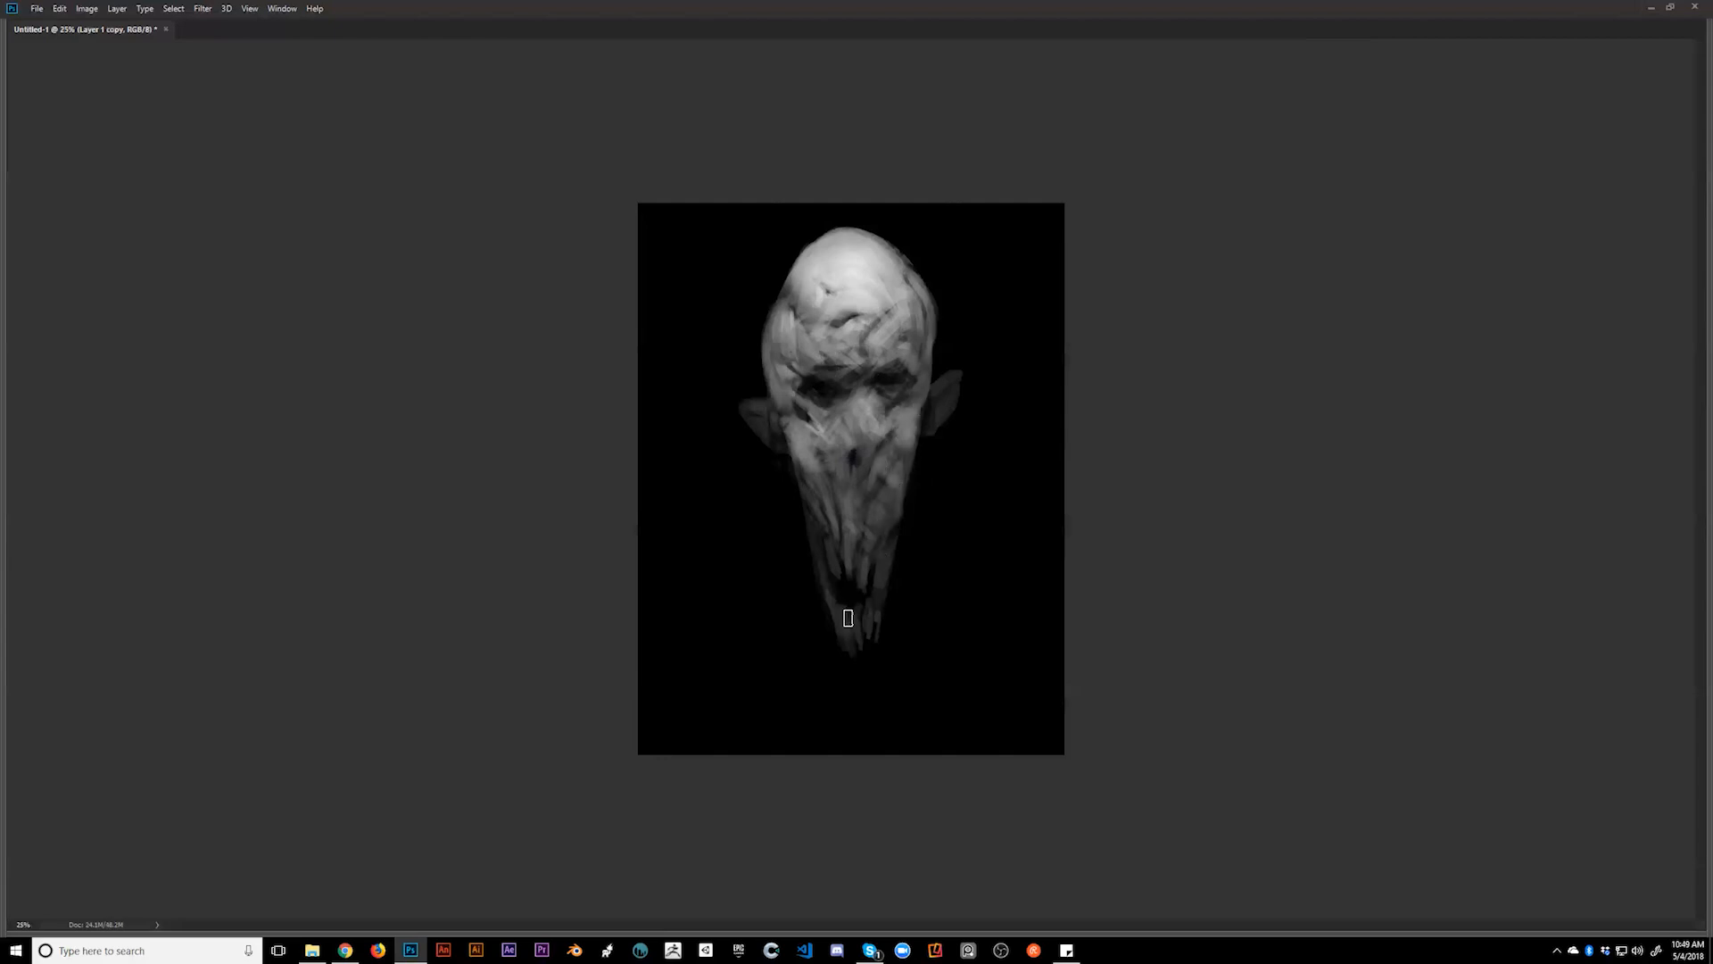
scroll(857, 539, down, 4)
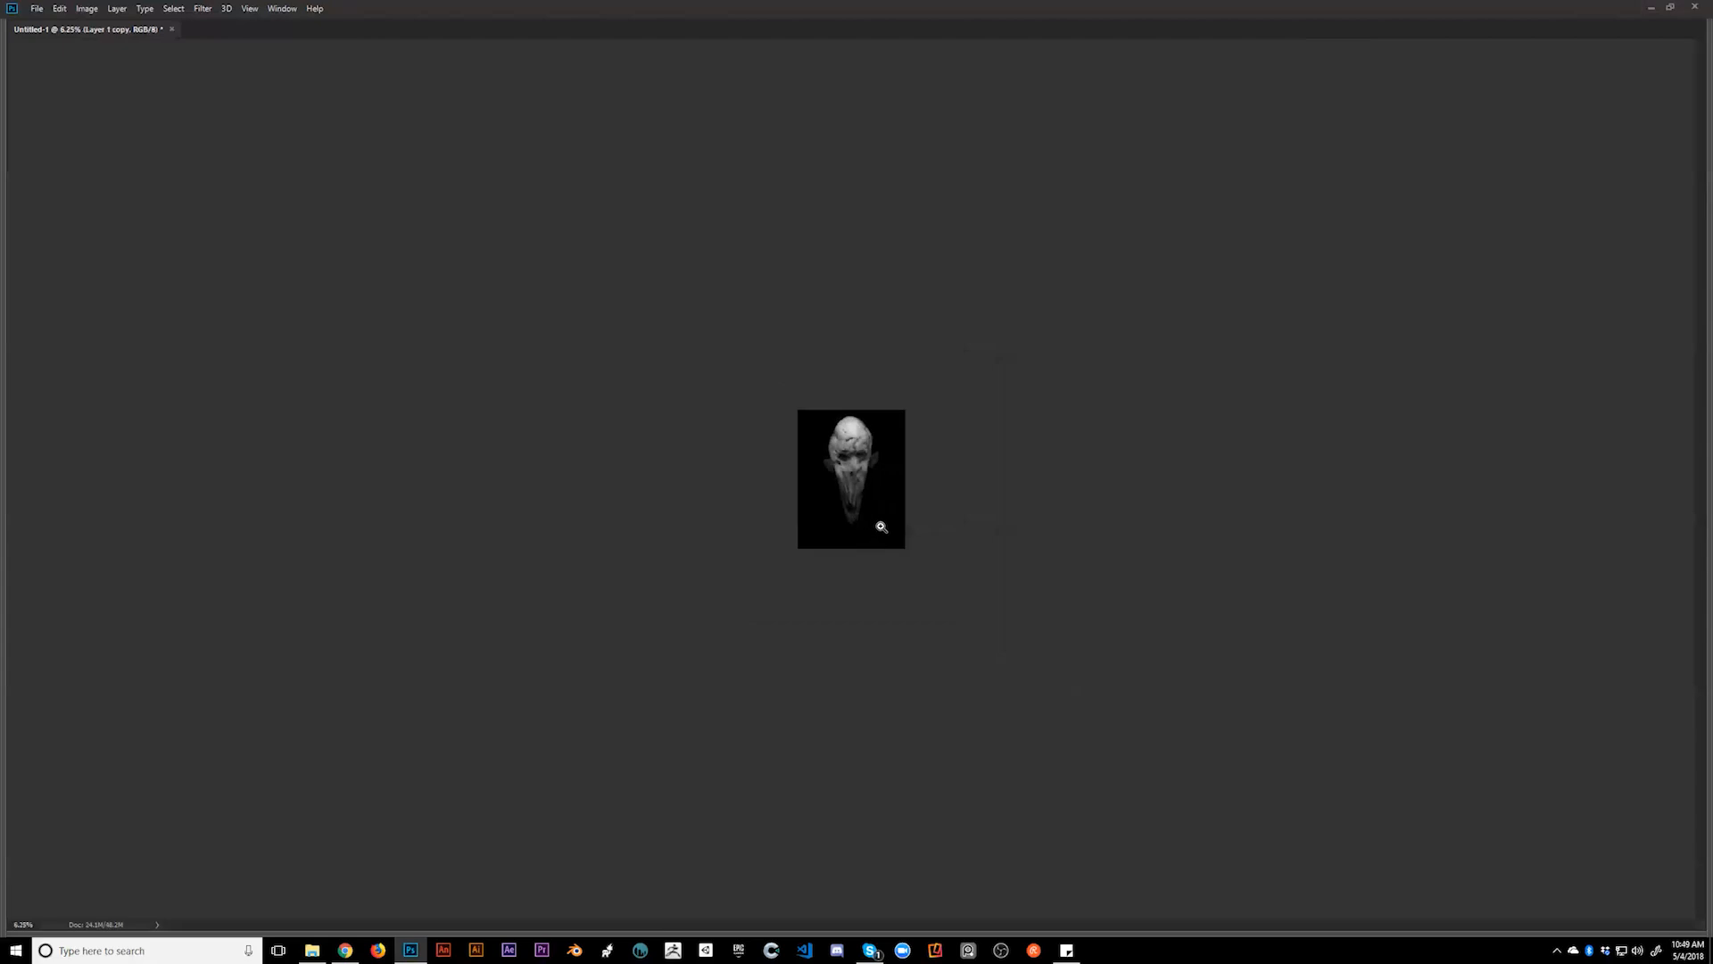
scroll(879, 525, up, 3)
scroll(873, 503, up, 1)
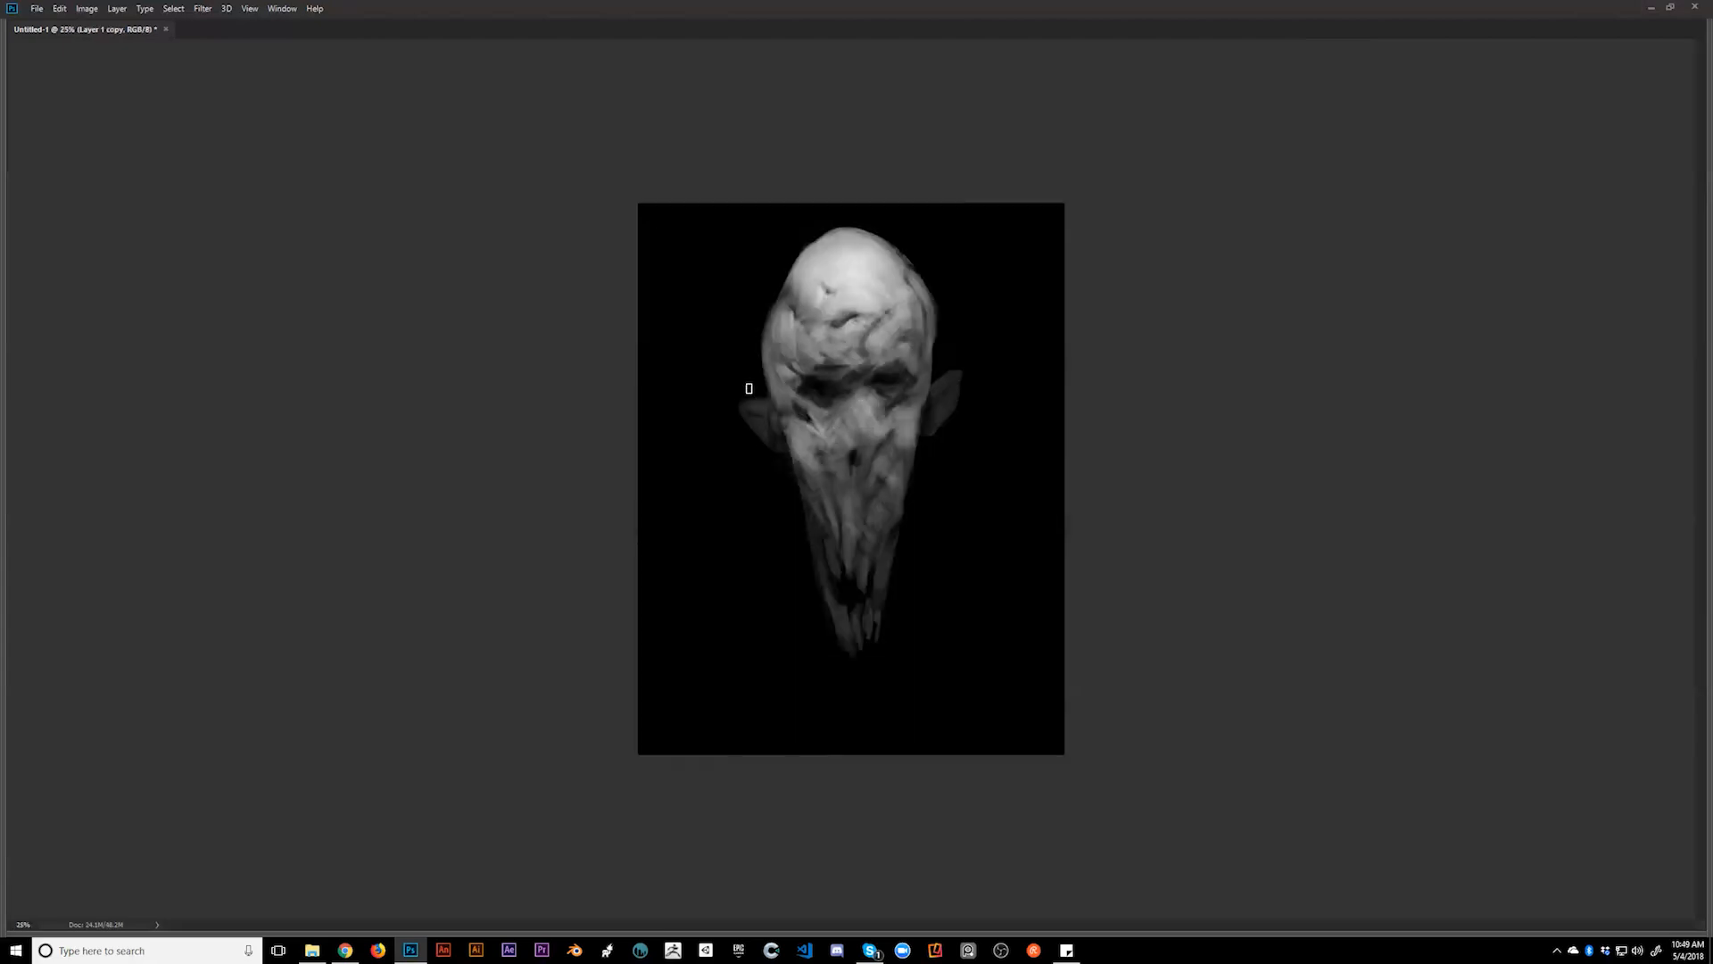
- Paint lighter rims on both ears and touch up the left temple with sampled forehead tones
drag(745, 406, 756, 398)
alt+click(839, 277)
alt+click(801, 332)
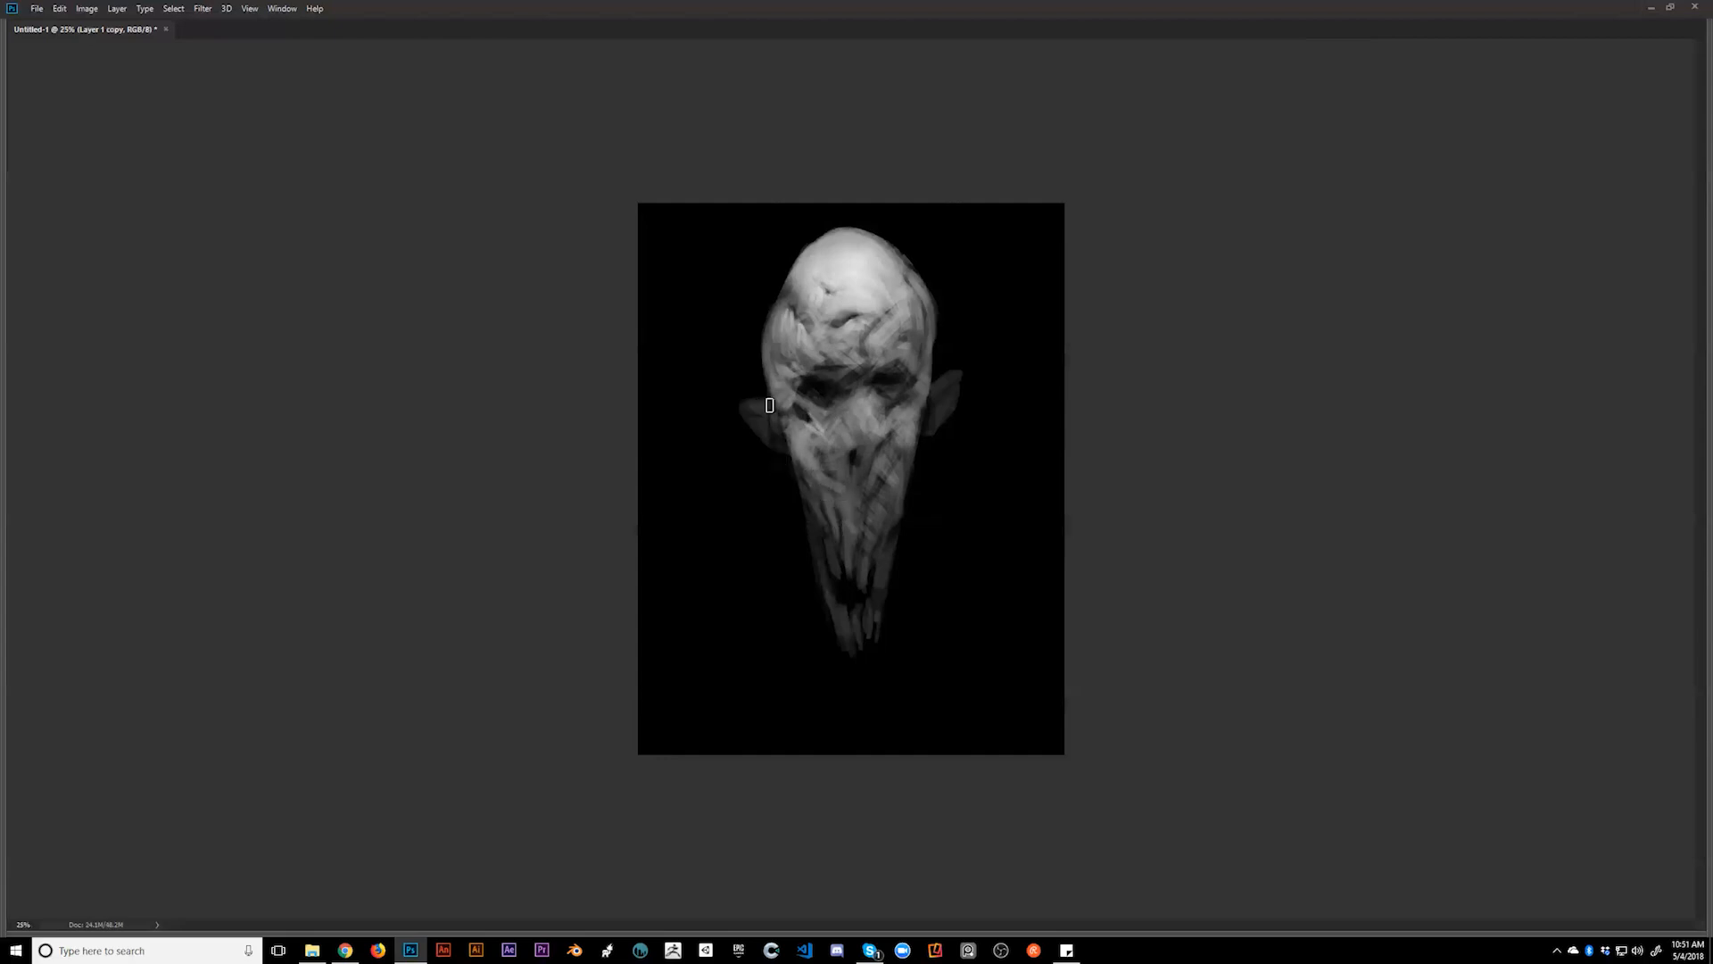
drag(767, 403, 778, 404)
drag(933, 390, 961, 373)
- Enlarge the brush, block in the left shoulder in light grey and shade its side facing the neck
key(bracketright)
key(bracketright)
key(bracketright)
mouse_move(803, 704)
mouse_down()
mouse_move(768, 609)
mouse_move(810, 741)
mouse_move(765, 585)
mouse_move(766, 696)
mouse_move(734, 661)
mouse_move(747, 617)
mouse_move(752, 663)
mouse_move(748, 616)
mouse_move(724, 676)
mouse_move(744, 647)
mouse_move(782, 653)
mouse_move(795, 729)
mouse_move(750, 654)
mouse_move(776, 645)
mouse_move(758, 711)
mouse_move(816, 759)
mouse_move(703, 698)
mouse_move(736, 735)
mouse_move(704, 702)
mouse_move(733, 696)
mouse_move(761, 763)
mouse_move(715, 670)
mouse_move(761, 705)
mouse_move(746, 637)
mouse_move(782, 607)
mouse_move(787, 543)
mouse_move(749, 558)
mouse_move(701, 628)
mouse_move(790, 530)
mouse_move(808, 737)
mouse_move(771, 659)
mouse_move(774, 711)
mouse_move(813, 673)
mouse_move(788, 661)
mouse_move(816, 670)
mouse_move(793, 617)
mouse_move(824, 674)
mouse_up()
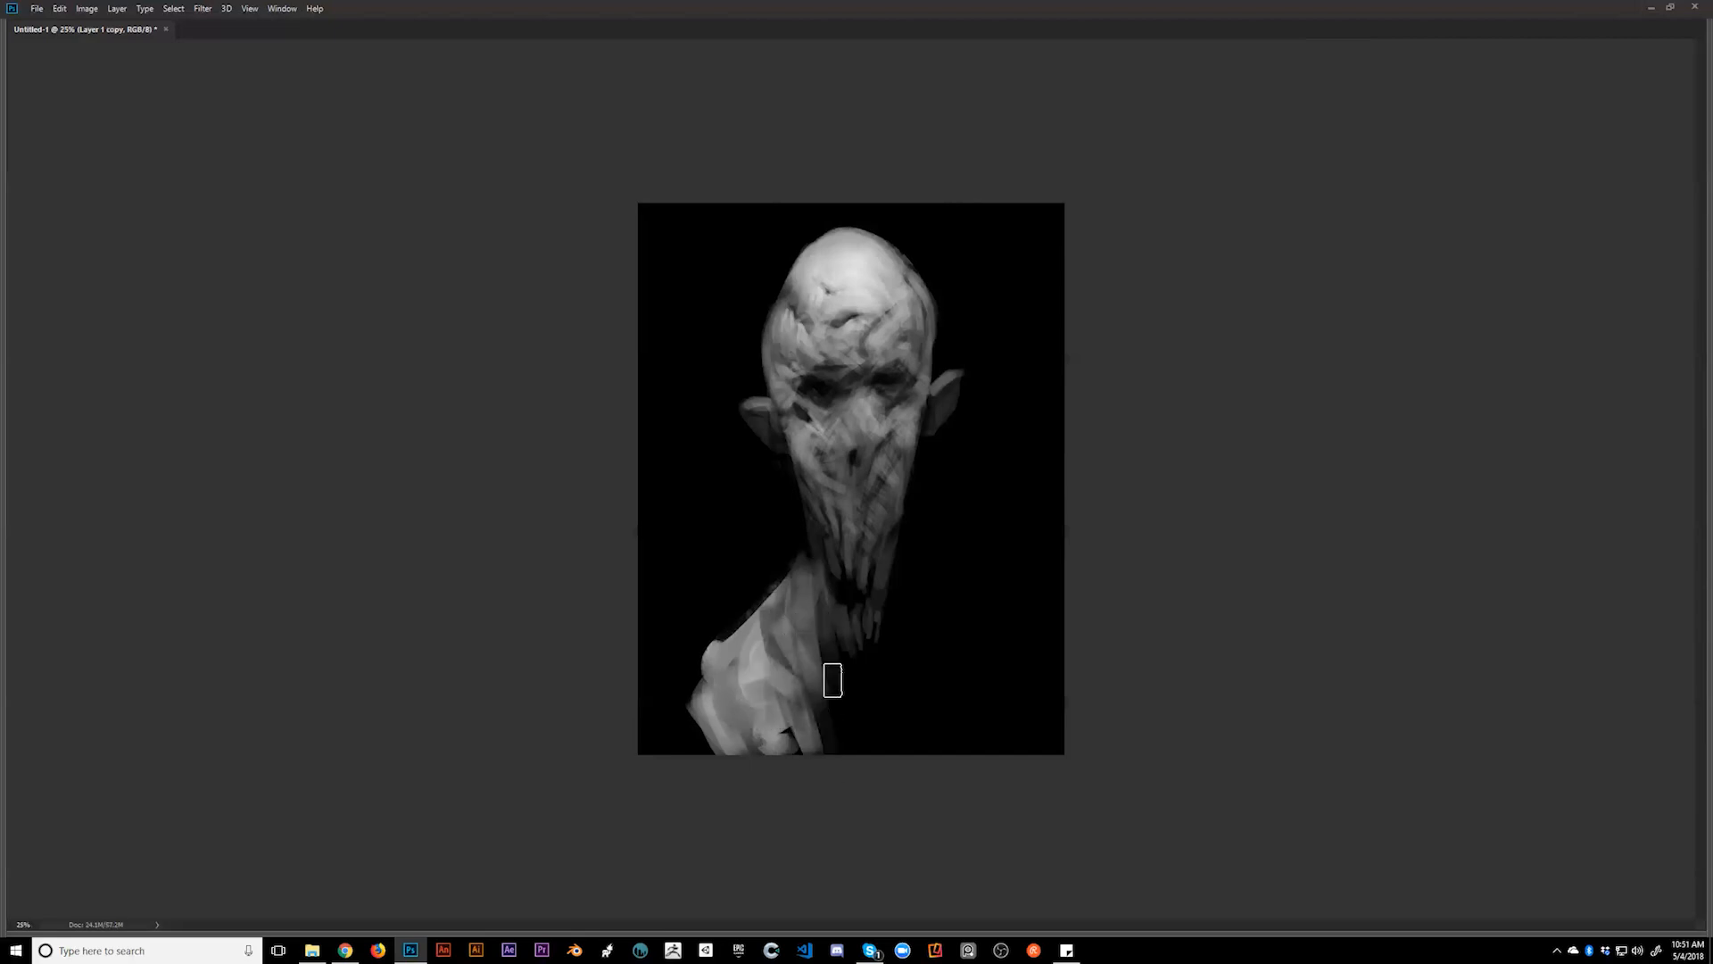
key(ctrl+z)
drag(795, 564, 835, 715)
mouse_move(786, 616)
mouse_down()
mouse_move(833, 733)
mouse_move(822, 644)
mouse_move(841, 690)
mouse_up()
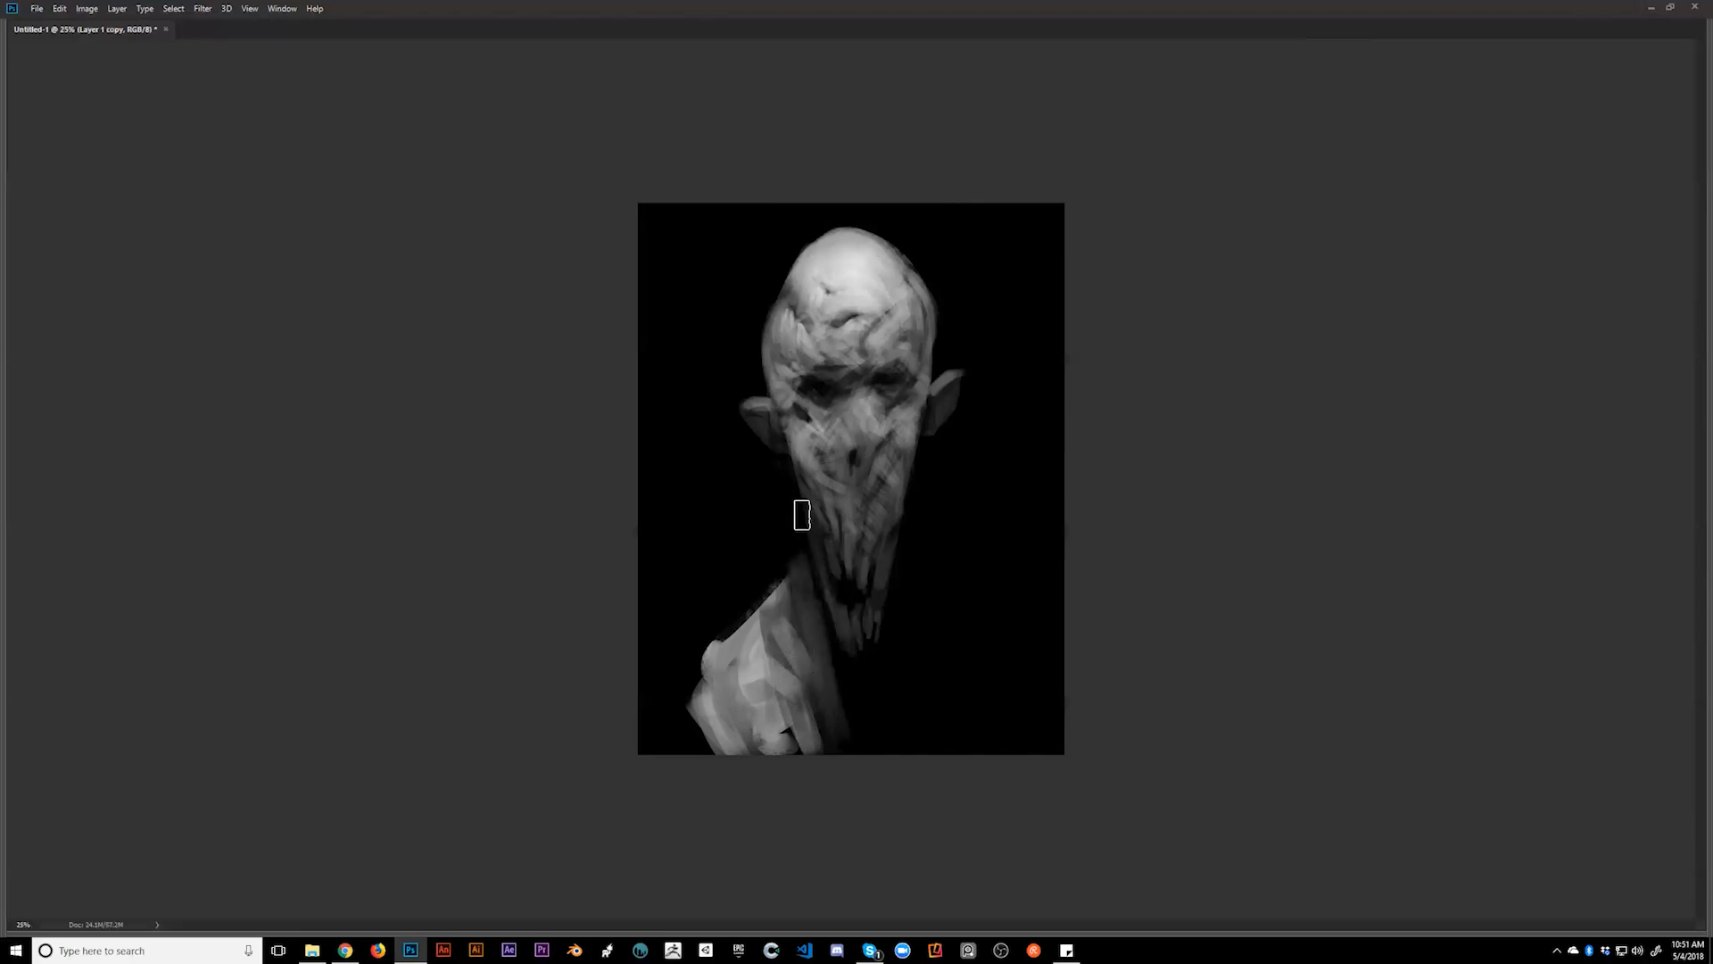
- Shrink the brush and paint a dim neck edge from below the left ear to the shoulder
key(bracketleft)
key(bracketleft)
key(bracketleft)
key(bracketleft)
key(bracketleft)
key(bracketleft)
drag(795, 480, 803, 567)
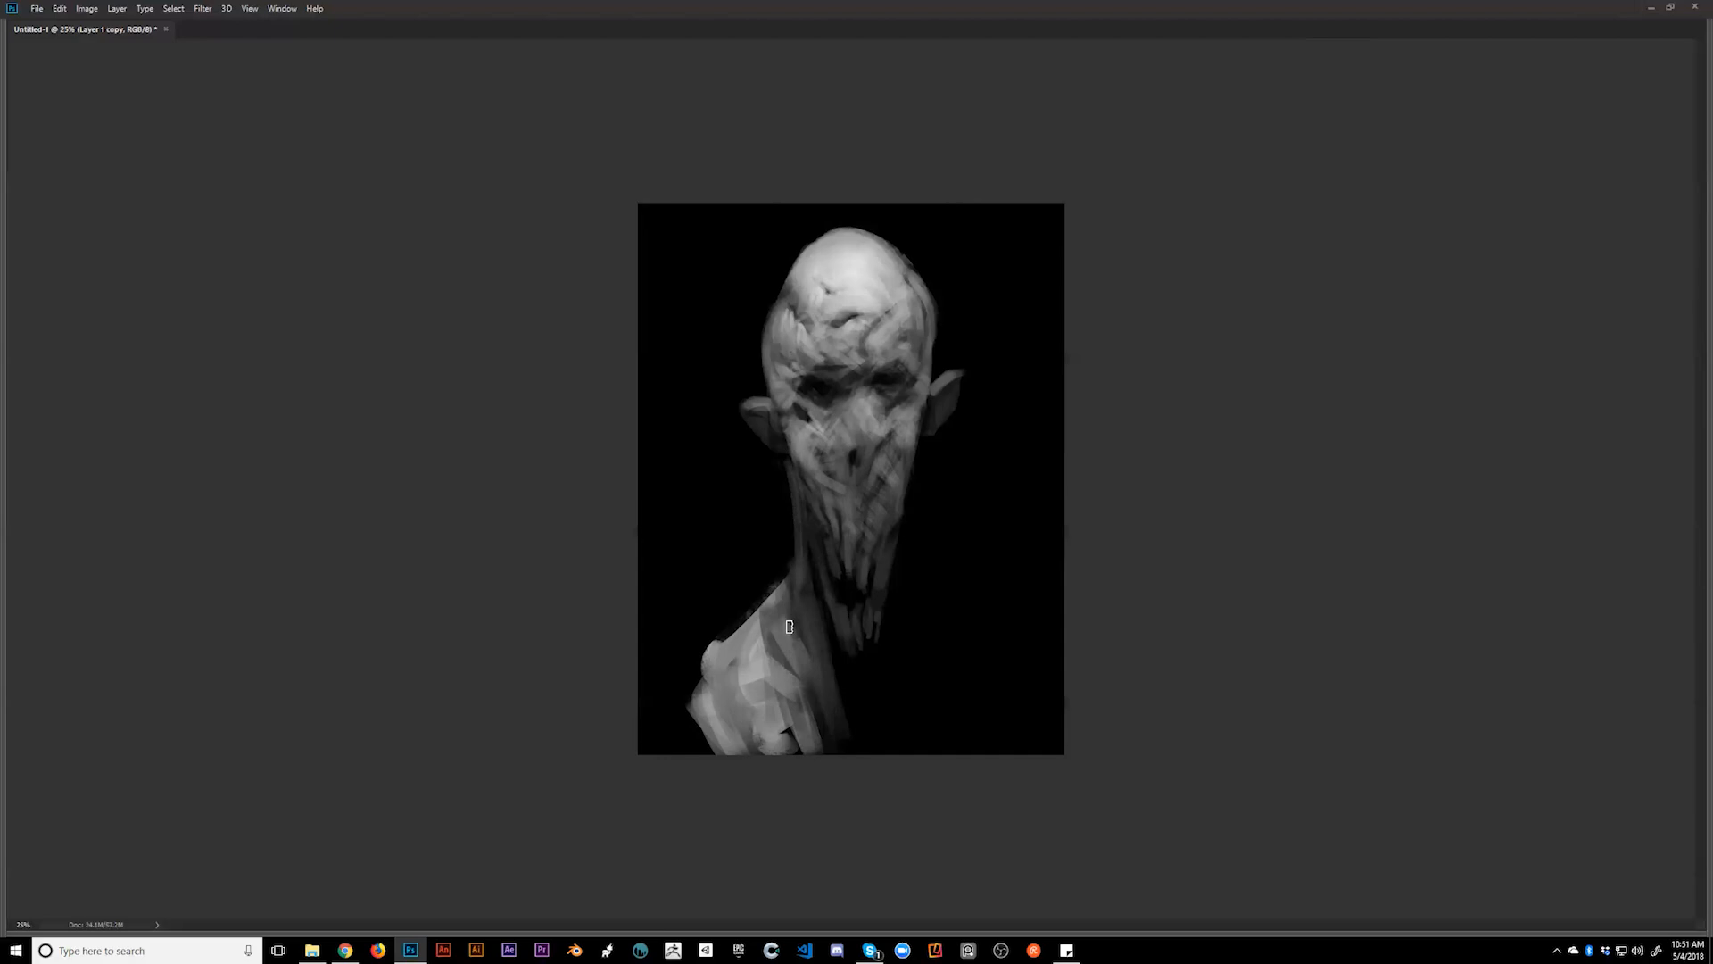
- Enlarge the brush and block in the right shoulder and collar, building from dark grey to lighter planes
key(bracketright)
key(bracketright)
key(bracketright)
key(bracketright)
key(bracketright)
key(bracketright)
mouse_move(903, 611)
mouse_down()
mouse_move(923, 710)
mouse_move(950, 692)
mouse_move(1003, 721)
mouse_move(975, 701)
mouse_move(1010, 745)
mouse_move(958, 702)
mouse_move(940, 810)
mouse_up()
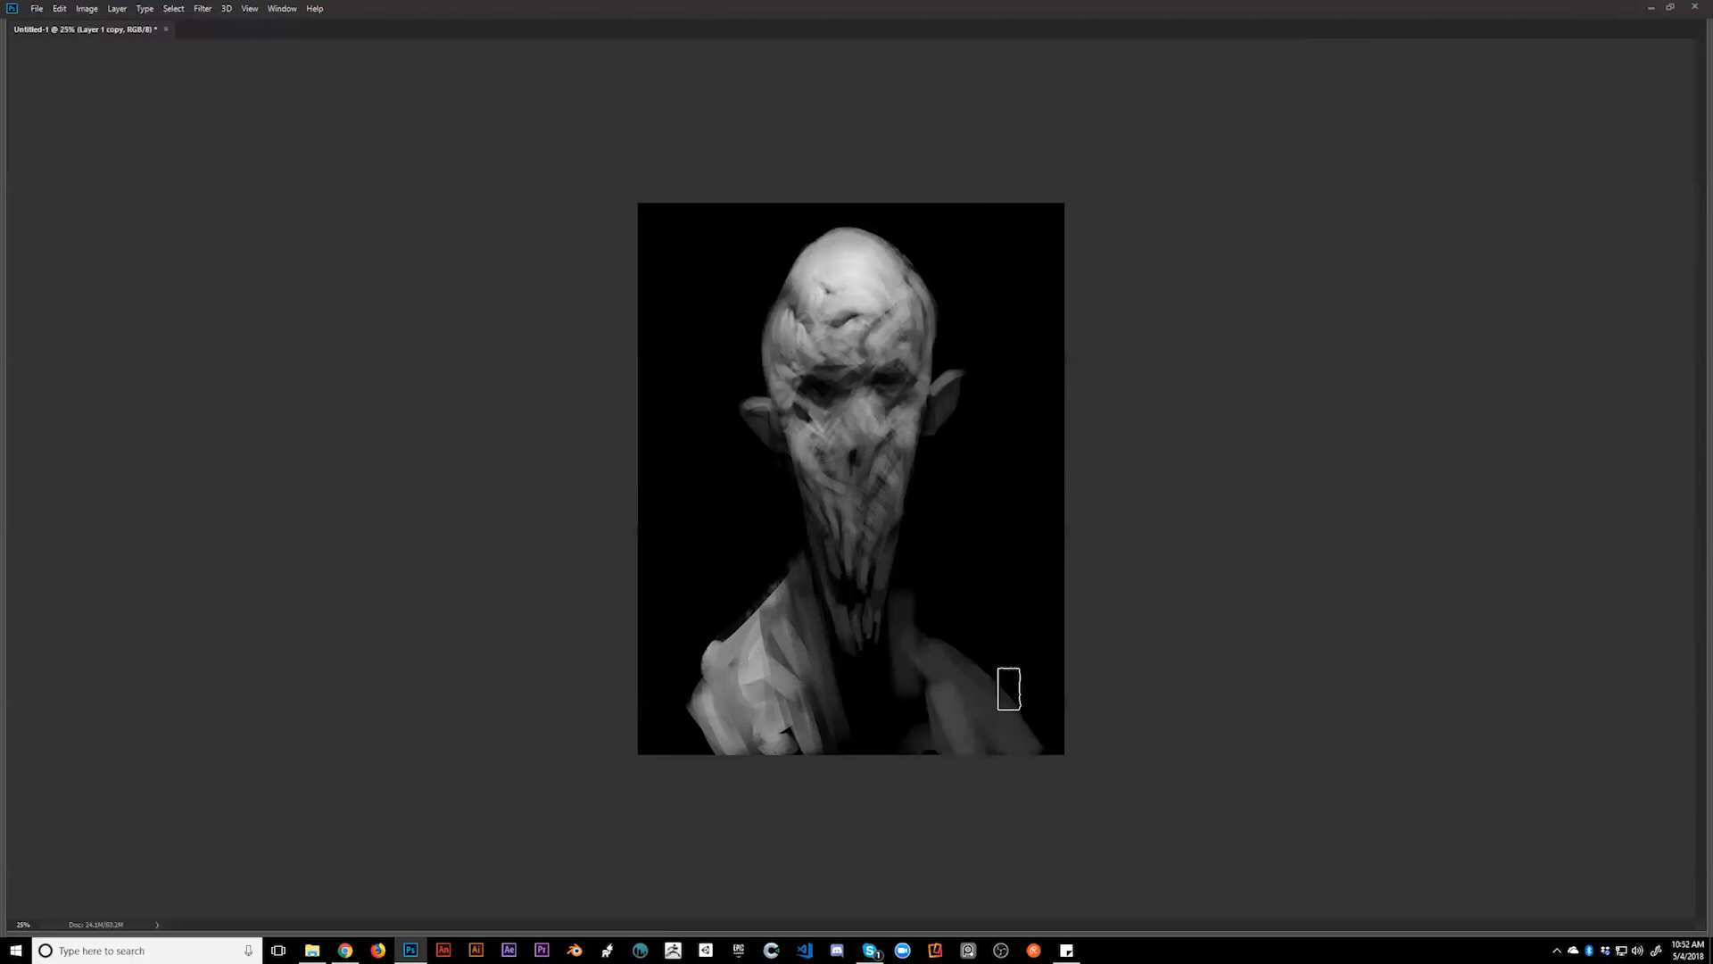
mouse_move(948, 751)
mouse_down()
mouse_move(970, 679)
mouse_move(947, 677)
mouse_move(921, 727)
mouse_move(943, 662)
mouse_move(1002, 719)
mouse_move(988, 695)
mouse_move(1017, 753)
mouse_up()
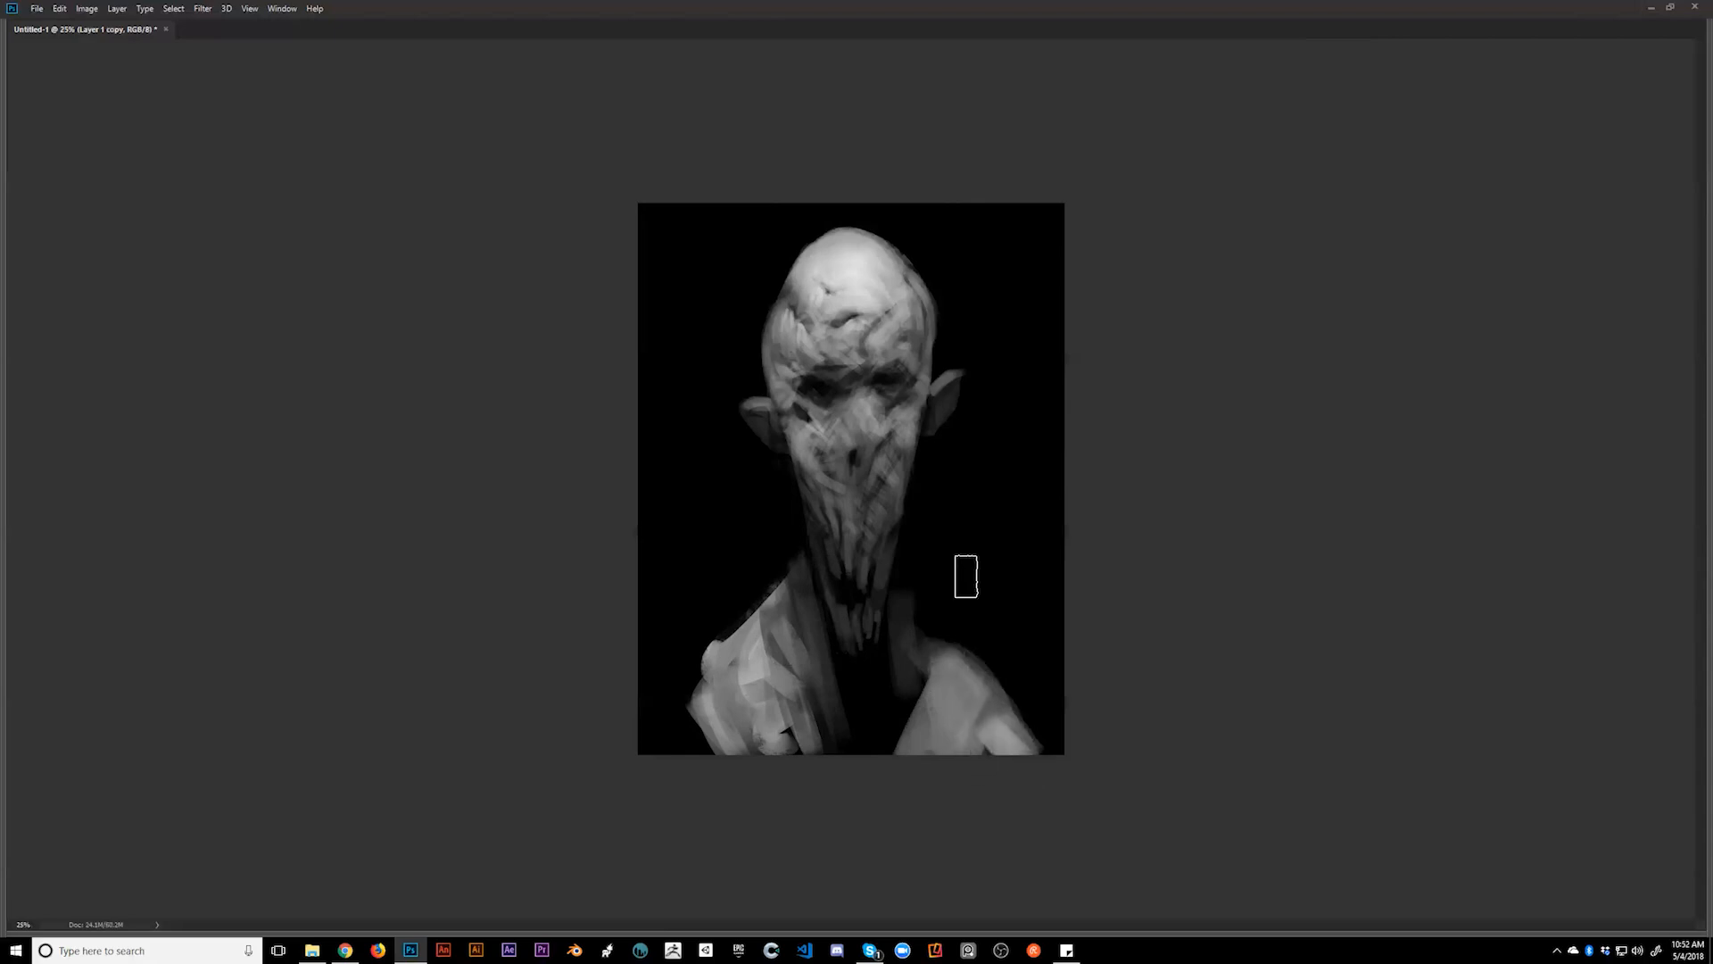
mouse_move(967, 632)
mouse_down()
mouse_move(930, 661)
mouse_move(912, 634)
mouse_move(927, 674)
mouse_move(901, 593)
mouse_move(910, 721)
mouse_up()
- Extend the left shoulder outward and paint garment folds across the collar and chest
key(bracketright)
key(bracketright)
mouse_move(706, 738)
mouse_down()
mouse_move(704, 775)
mouse_move(694, 699)
mouse_move(714, 773)
mouse_move(683, 764)
mouse_move(741, 777)
mouse_up()
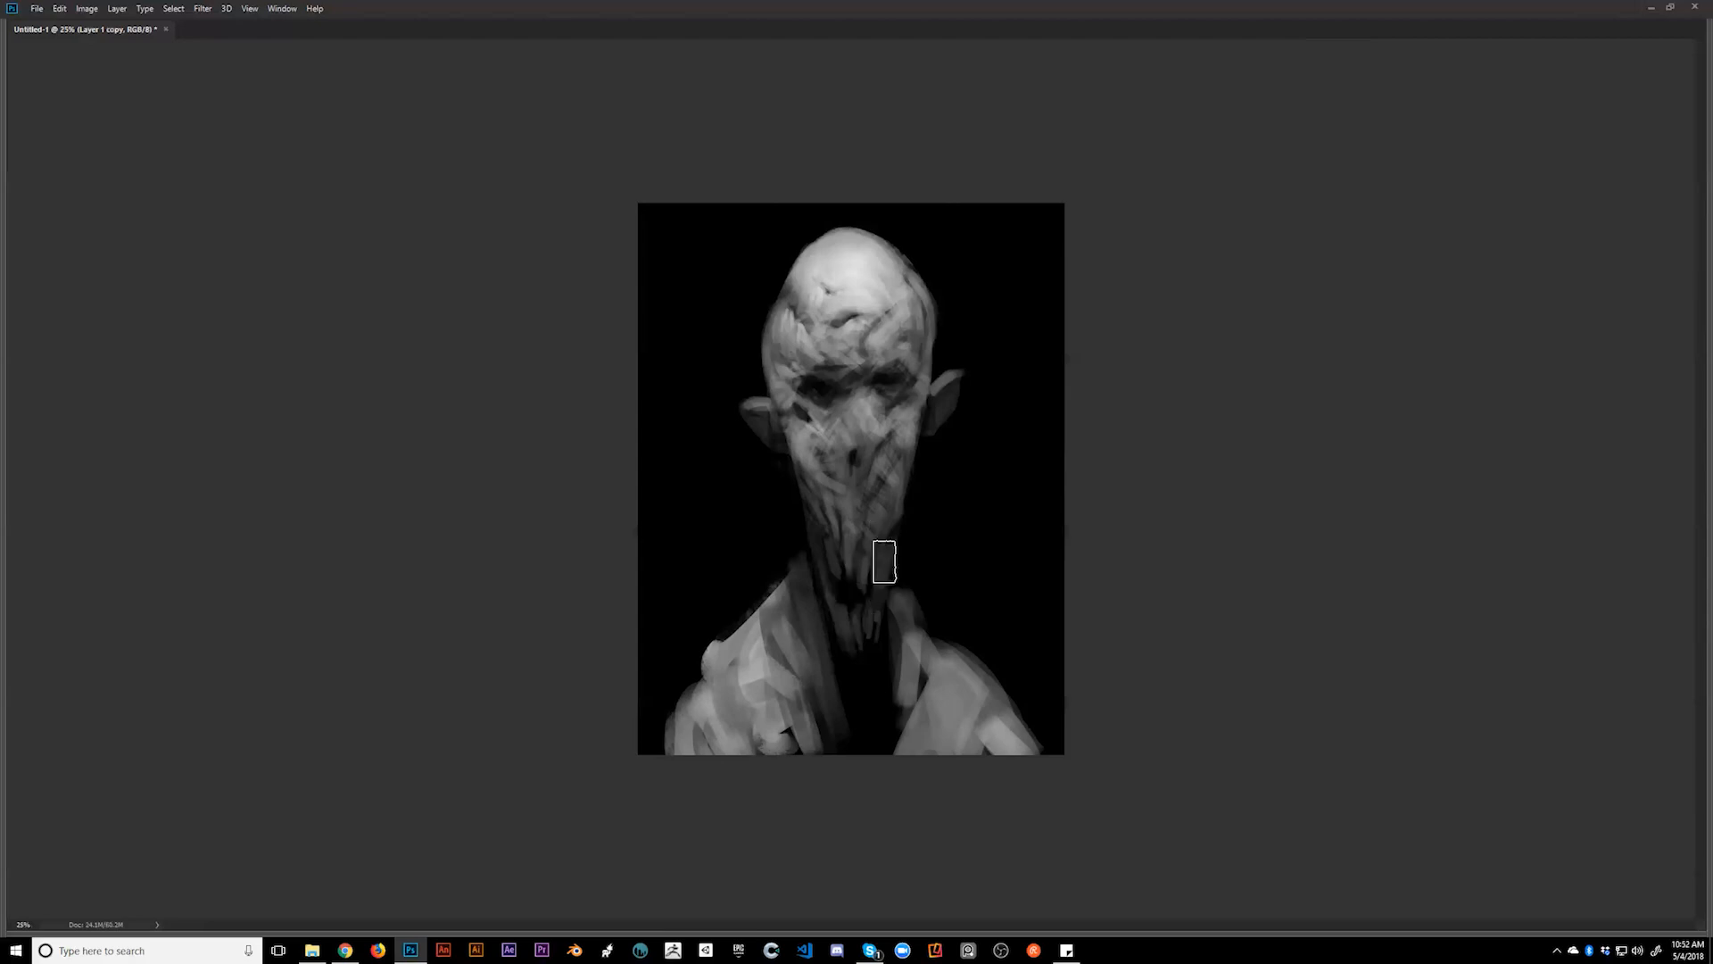
mouse_move(709, 656)
mouse_down()
mouse_move(781, 547)
mouse_move(709, 639)
mouse_move(780, 555)
mouse_move(796, 607)
mouse_move(792, 545)
mouse_move(816, 732)
mouse_move(807, 551)
mouse_up()
mouse_move(816, 788)
mouse_down()
mouse_move(815, 607)
mouse_move(842, 765)
mouse_up()
mouse_move(758, 680)
mouse_down()
mouse_move(808, 747)
mouse_move(755, 662)
mouse_move(845, 727)
mouse_up()
- Enlarge the brush, sample the garment's tone and shade the folds on the left shoulder
key(])
key(])
key(])
key(])
alt+click(757, 679)
mouse_move(810, 592)
mouse_down()
mouse_move(764, 683)
mouse_move(775, 655)
mouse_move(805, 700)
mouse_move(795, 617)
mouse_move(833, 695)
mouse_move(848, 657)
mouse_move(896, 707)
mouse_move(852, 685)
mouse_move(898, 682)
mouse_move(863, 697)
mouse_move(915, 671)
mouse_move(897, 722)
mouse_move(848, 709)
mouse_move(902, 665)
mouse_move(904, 630)
mouse_move(875, 692)
mouse_move(849, 701)
mouse_move(885, 751)
mouse_move(818, 666)
mouse_move(856, 708)
mouse_move(827, 713)
mouse_move(839, 778)
mouse_move(715, 704)
mouse_move(728, 748)
mouse_up()
- Enlarge the brush further and trim the outer contours of both shoulders into straight slopes with black
key(bracketright)
key(bracketright)
key(bracketright)
key(bracketright)
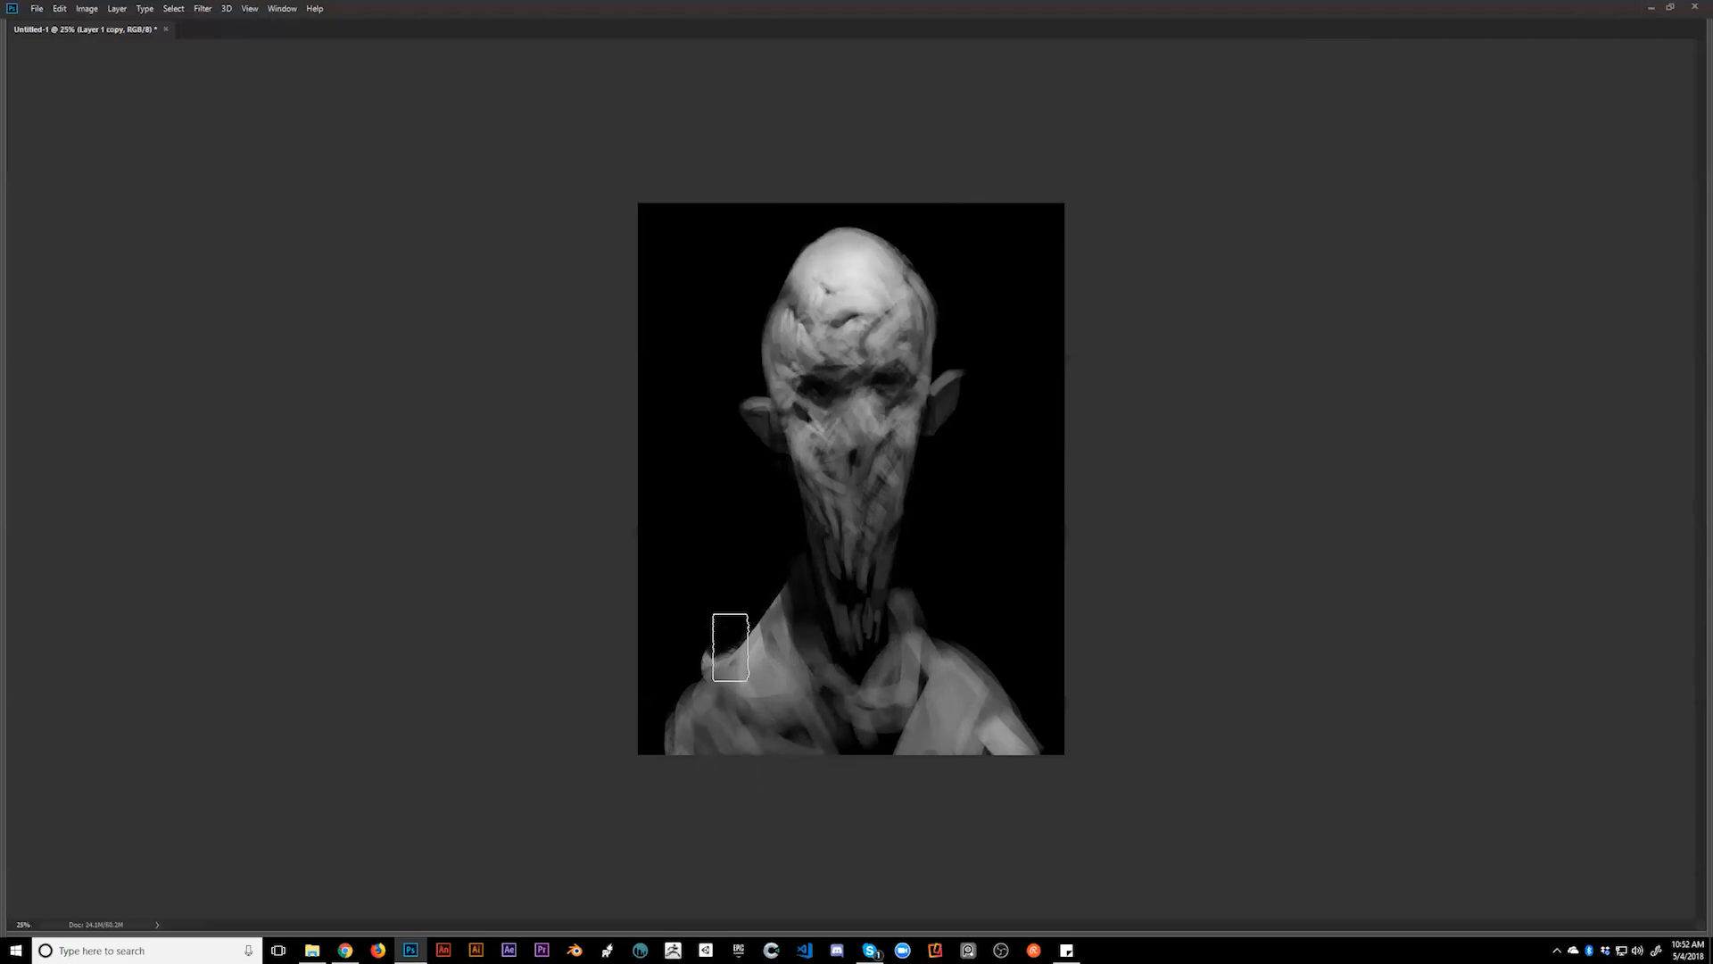
mouse_move(704, 646)
mouse_down()
mouse_move(677, 673)
mouse_move(644, 773)
mouse_move(705, 635)
mouse_move(645, 882)
mouse_up()
mouse_move(1021, 643)
mouse_down()
mouse_move(995, 686)
mouse_move(1062, 769)
mouse_move(945, 597)
mouse_up()
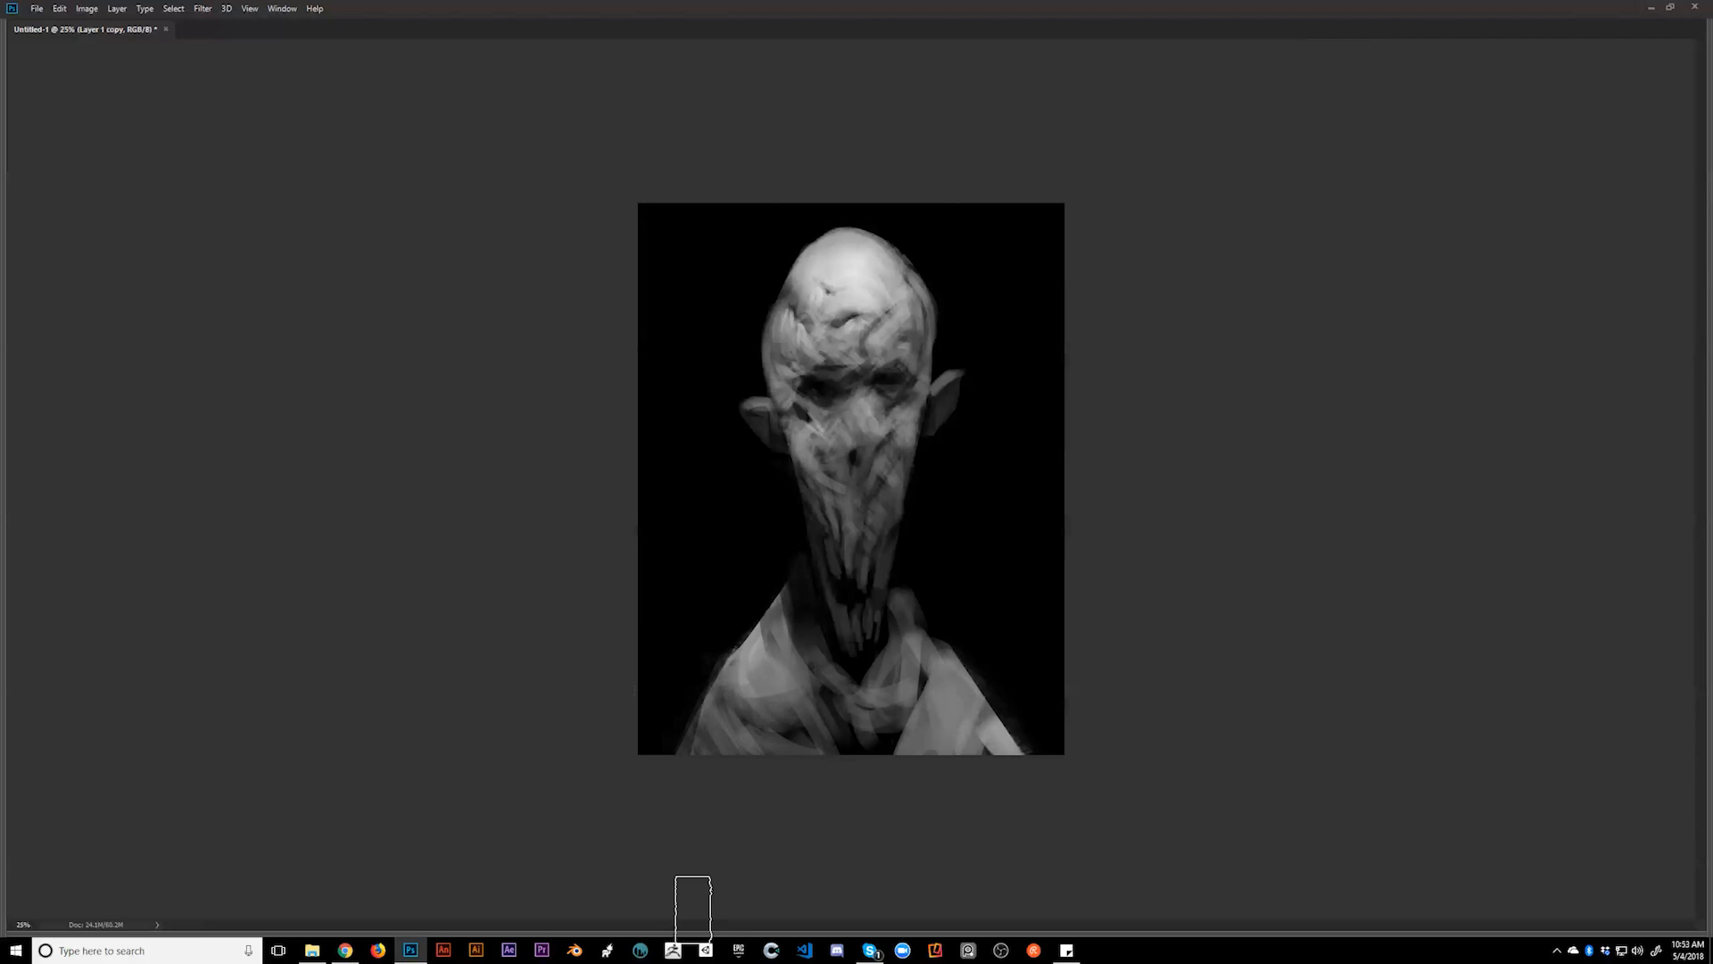
- Inspect the jaw and lower face up close, and review the whole figure at reduced zoom
scroll(913, 471, up, 4)
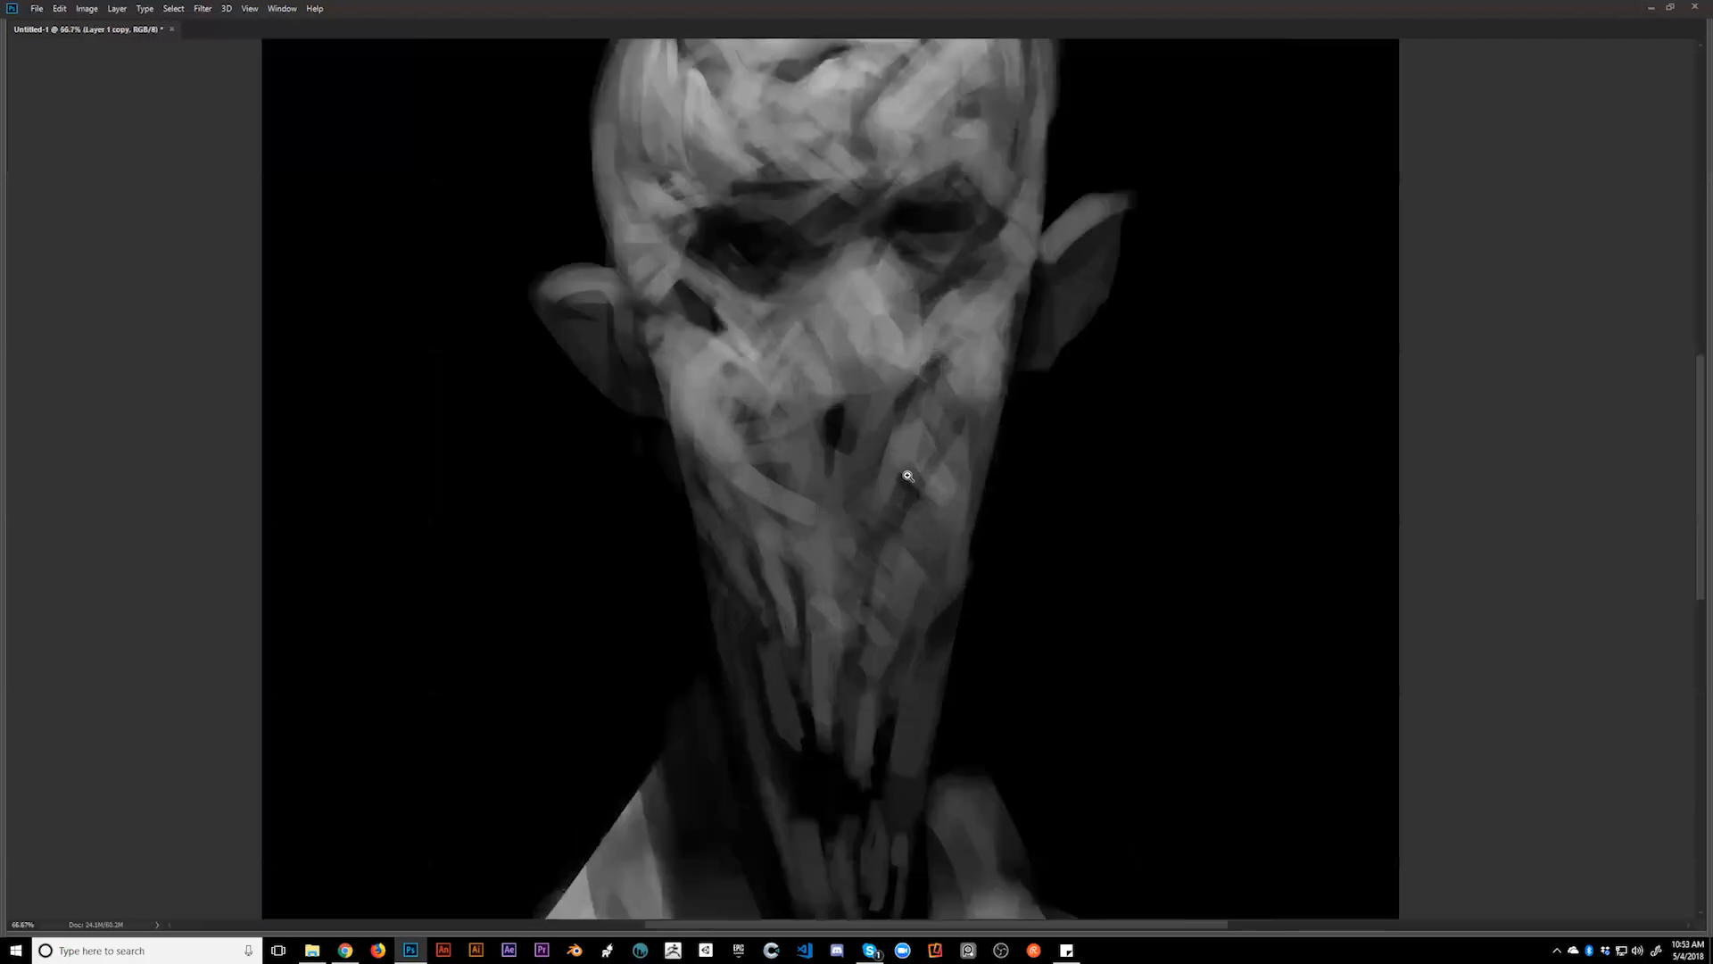
drag(912, 623, 939, 857)
drag(905, 501, 918, 373)
drag(862, 754, 904, 356)
mouse_move(937, 716)
mouse_down()
mouse_move(949, 583)
mouse_move(934, 444)
mouse_move(919, 582)
mouse_up()
drag(962, 406, 945, 551)
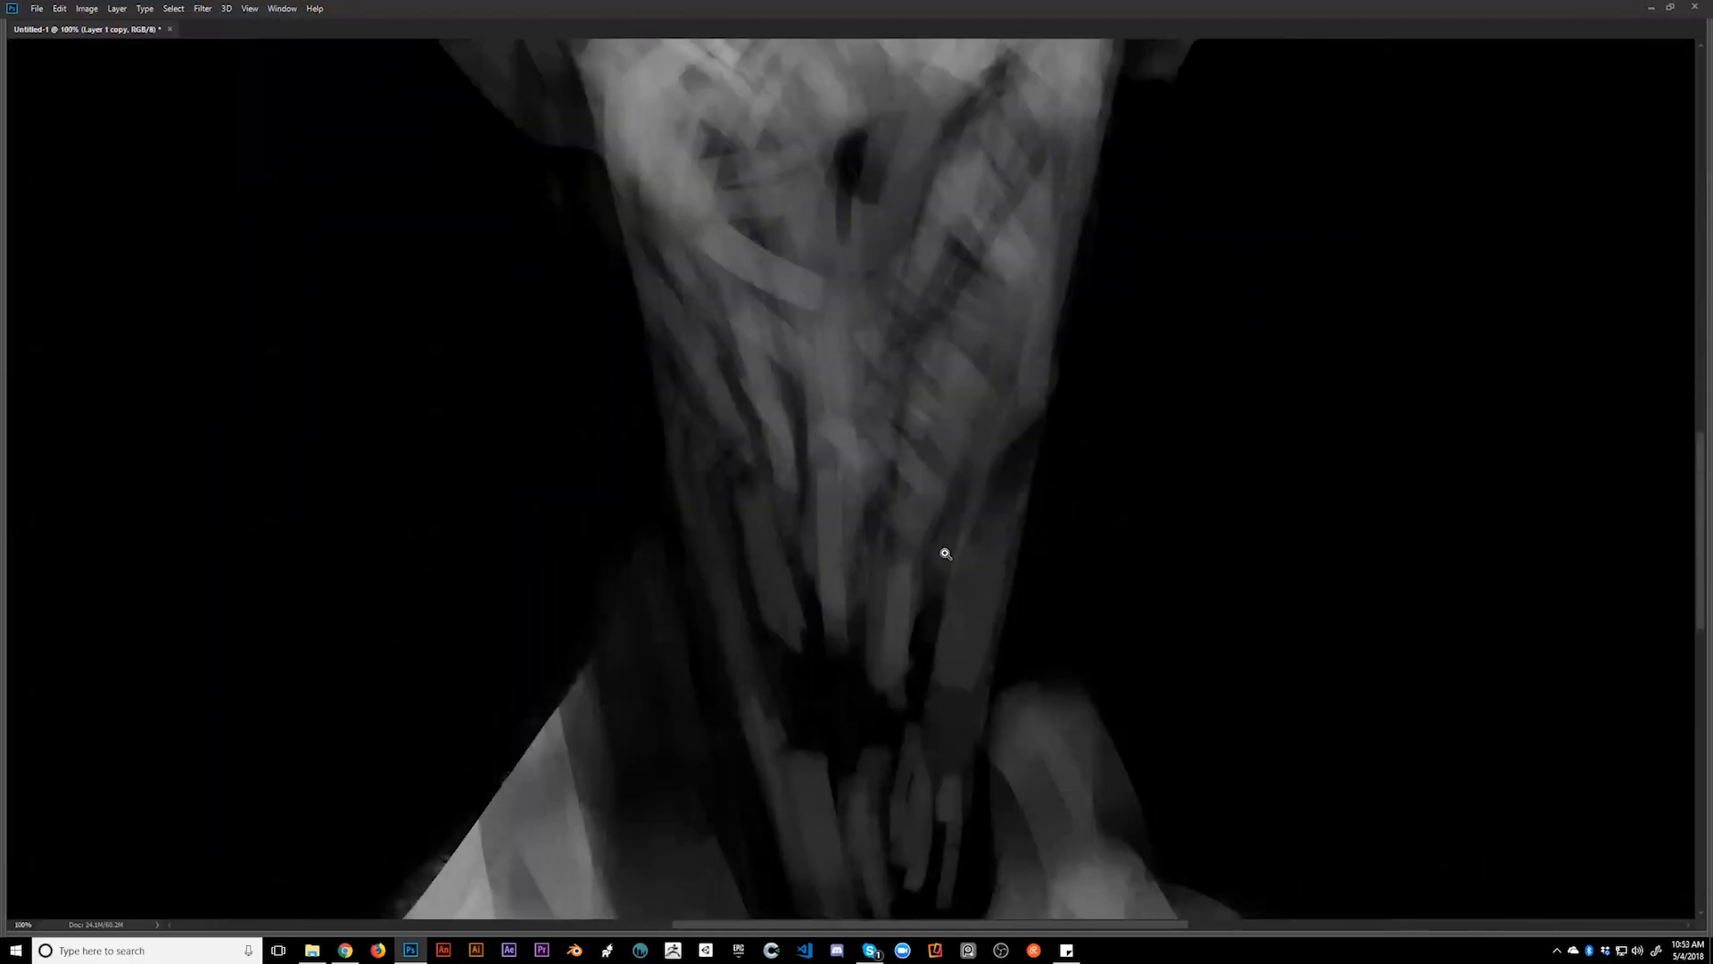
alt+click(956, 580)
alt+click(956, 580)
alt+click(955, 581)
alt+click(956, 580)
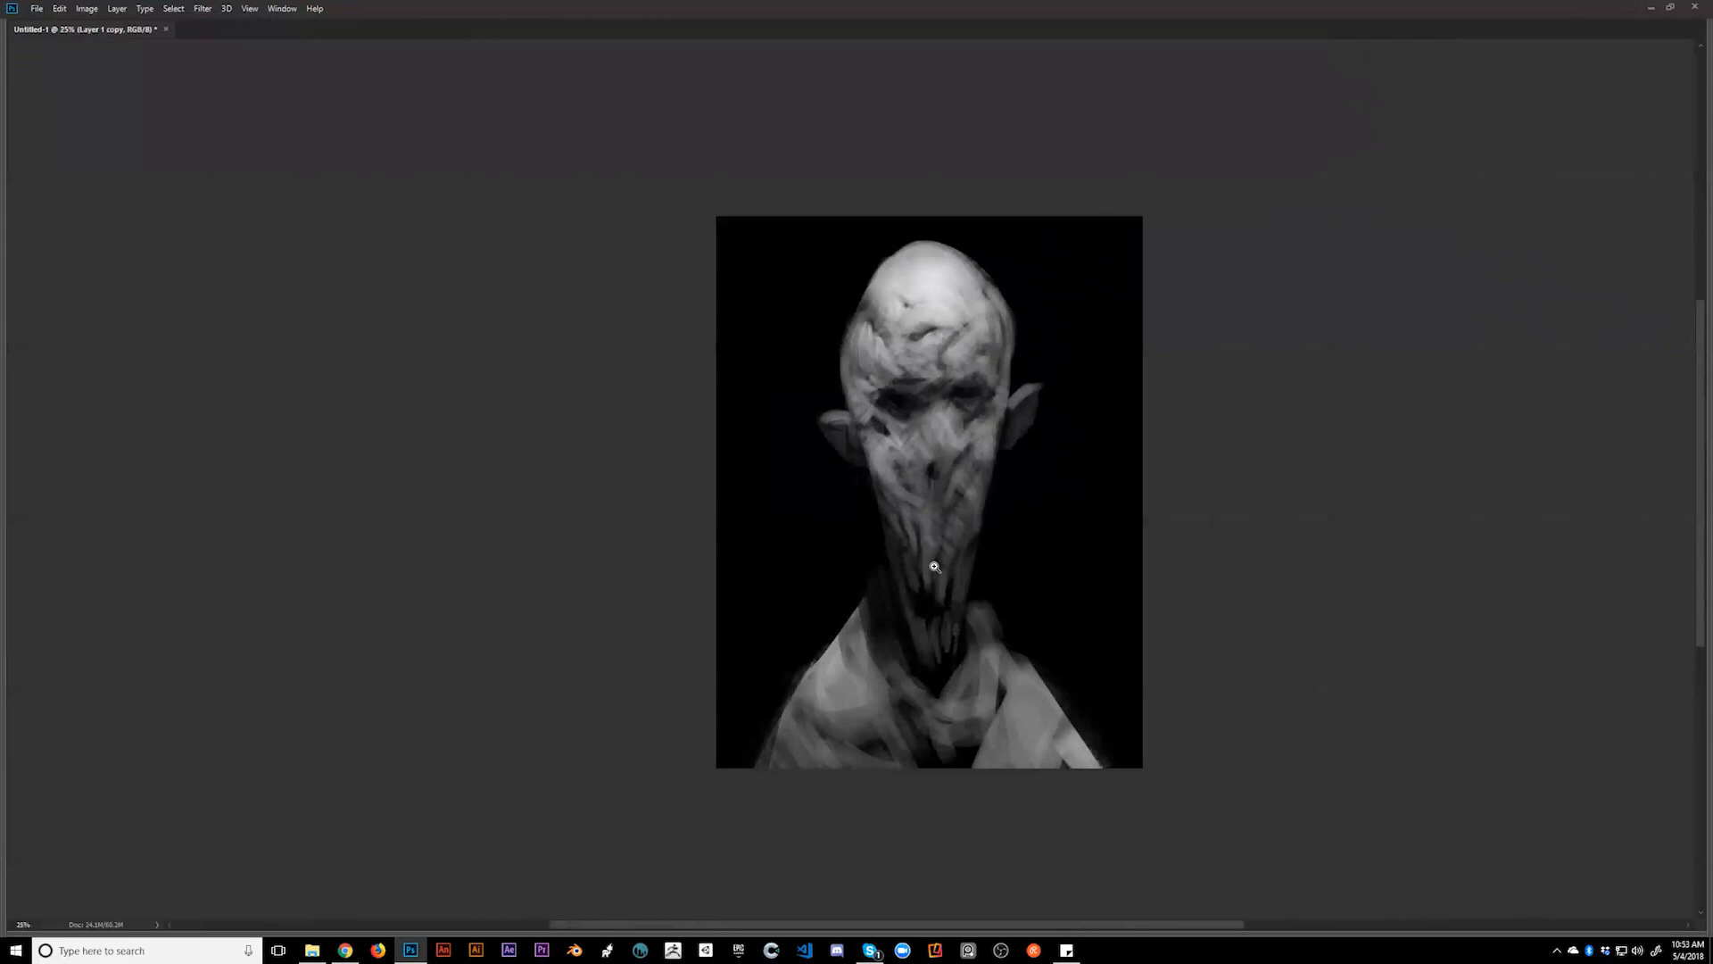
click(1068, 537)
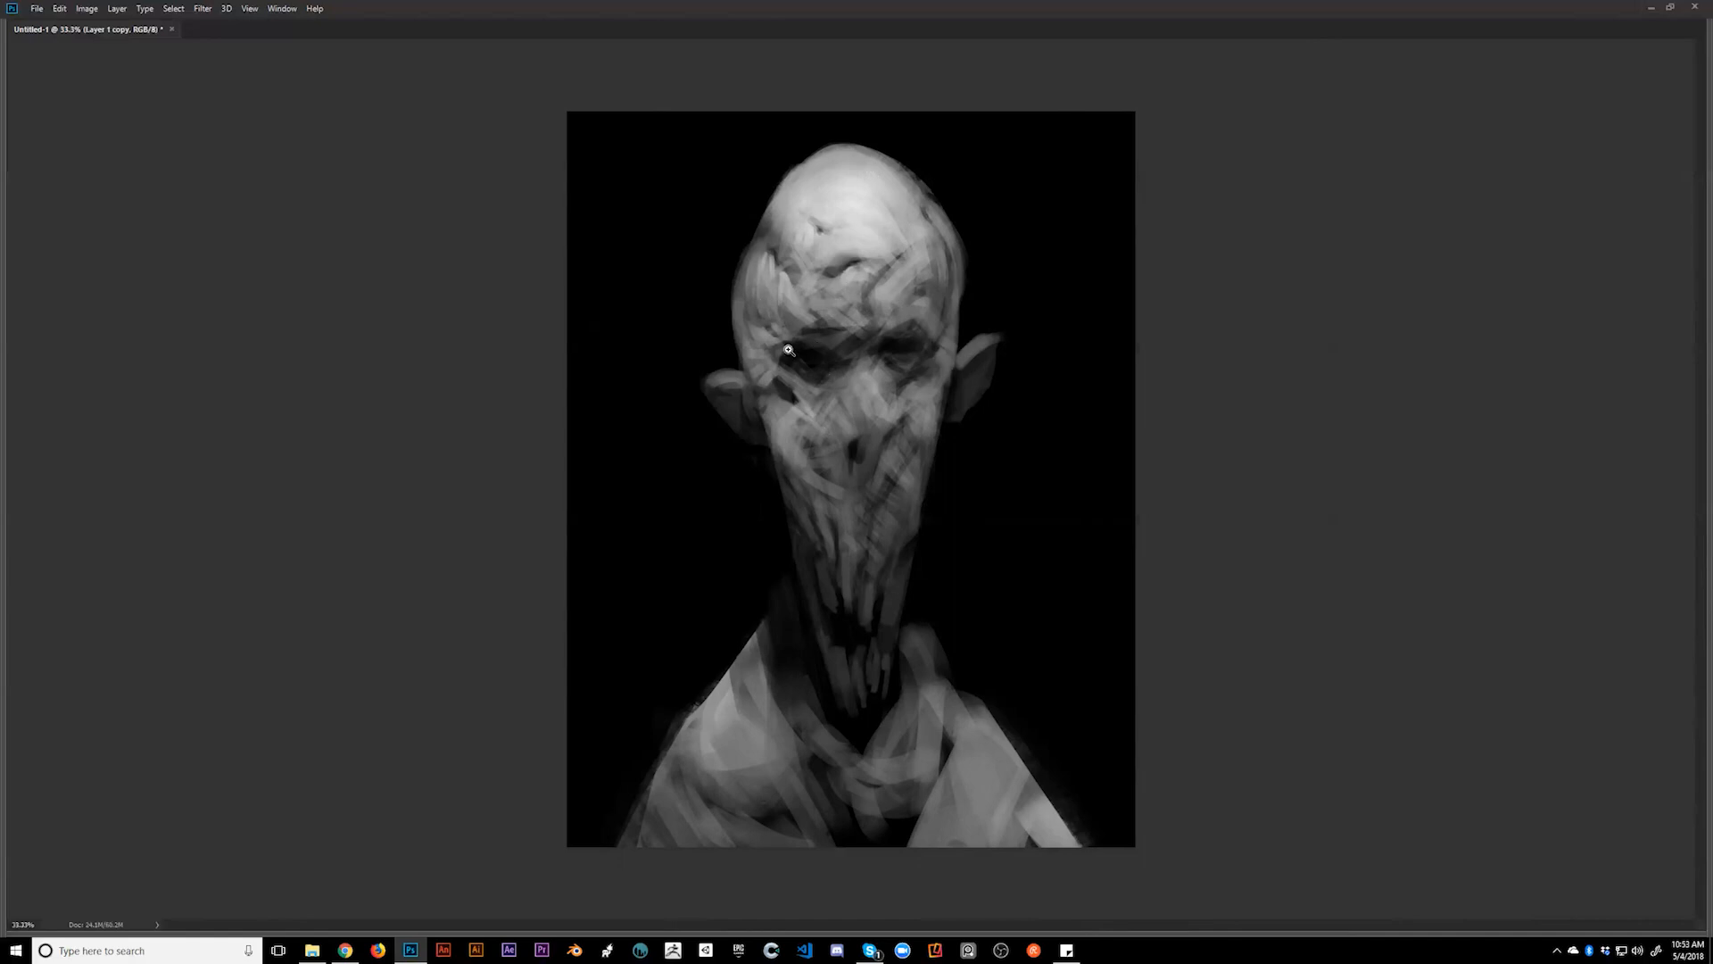
- Rework the dark gaps between the teeth around the mouth and greatly reduce the brush size
key(m)
drag(848, 551, 894, 640)
key(bracketleft)
key(bracketleft)
key(bracketleft)
key(bracketleft)
key(bracketleft)
key(bracketleft)
key(bracketleft)
key(bracketleft)
key(bracketleft)
key(bracketleft)
key(bracketleft)
key(bracketleft)
key(bracketleft)
key(bracketleft)
key(bracketleft)
key(ctrl)
- Round out the lower left shoulder and undo the trial stroke on the right shoulder
mouse_move(666, 779)
mouse_down()
mouse_move(651, 822)
mouse_move(681, 849)
mouse_move(681, 795)
mouse_move(712, 818)
mouse_move(708, 876)
mouse_up()
mouse_move(1039, 793)
mouse_down()
mouse_move(1077, 845)
mouse_move(1084, 893)
mouse_up()
key(ctrl+z)
key(ctrl+z)
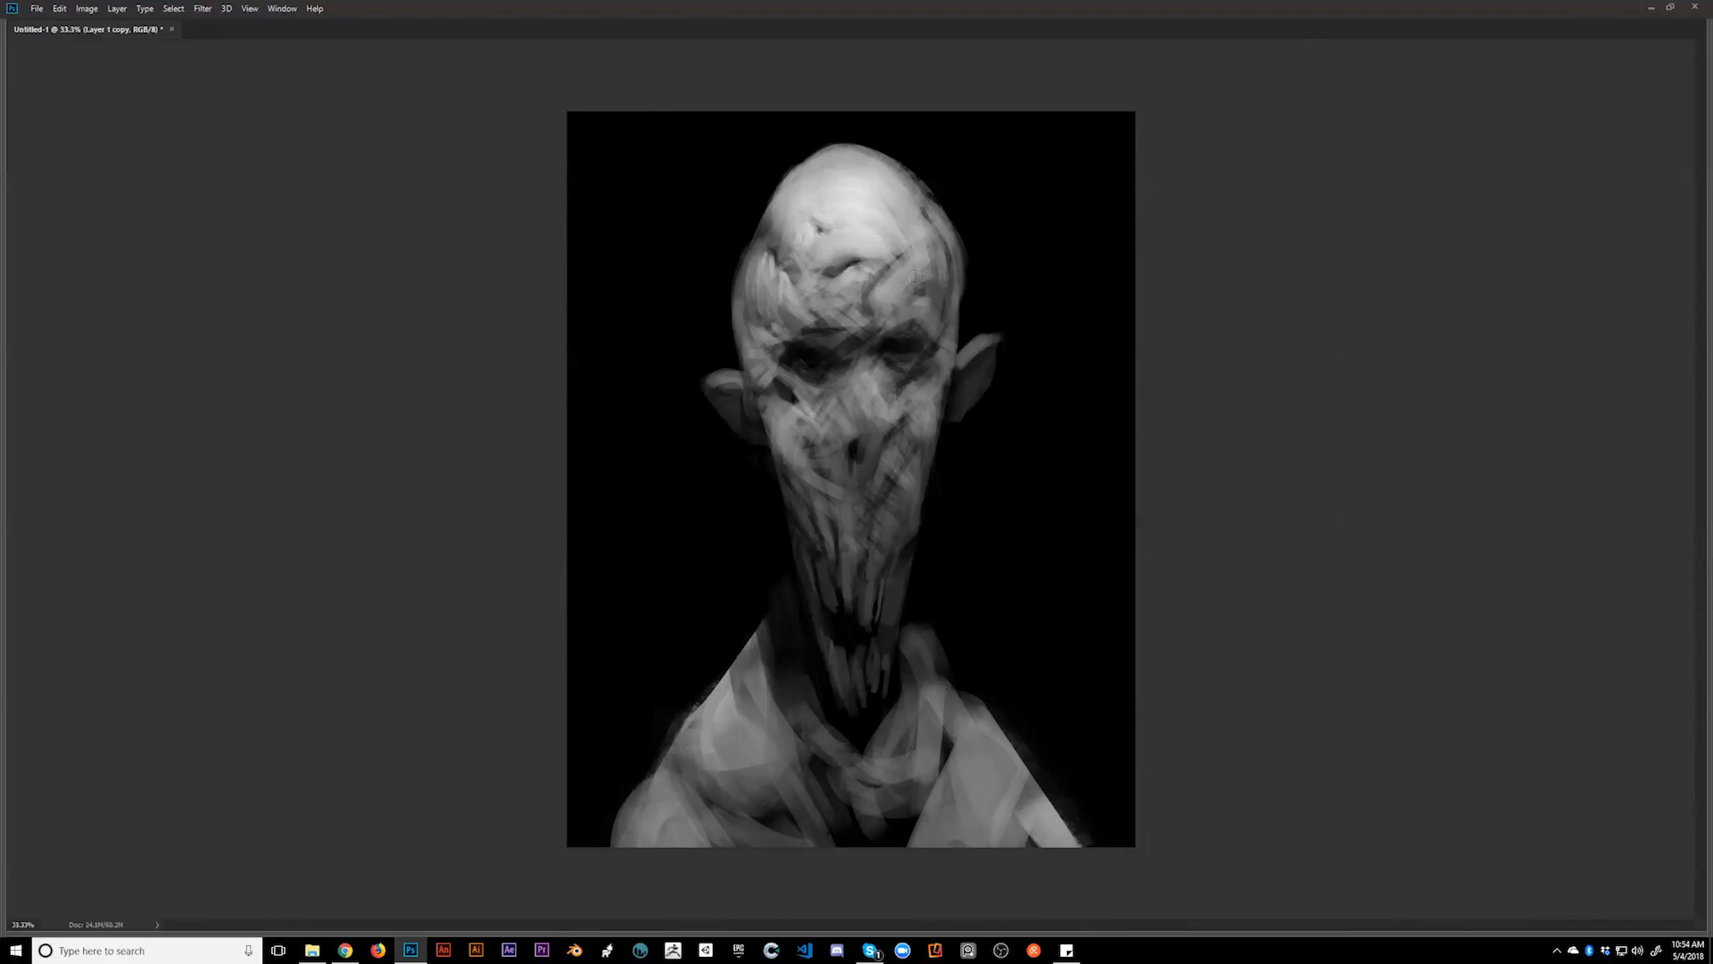
- Sample grey tones from the forehead and smooth the wrinkled area above the right eye
alt+click(897, 290)
drag(904, 277, 939, 268)
alt+click(782, 317)
key(alt)
- Sample tones around the eyes and rework the right eye socket and the brow between the eyes
alt+click(903, 347)
mouse_move(923, 358)
mouse_down()
mouse_move(905, 377)
mouse_move(895, 339)
mouse_up()
alt+click(882, 365)
alt+click(839, 355)
drag(843, 343, 862, 332)
alt+click(846, 312)
- Shrink the brush and paint folds below the nose and across the left cheek with a sampled nose tone
key(bracketleft)
key(bracketleft)
key(bracketleft)
key(bracketleft)
key(bracketleft)
key(bracketleft)
mouse_move(861, 423)
mouse_down()
mouse_move(903, 470)
mouse_move(890, 451)
mouse_up()
alt+click(865, 416)
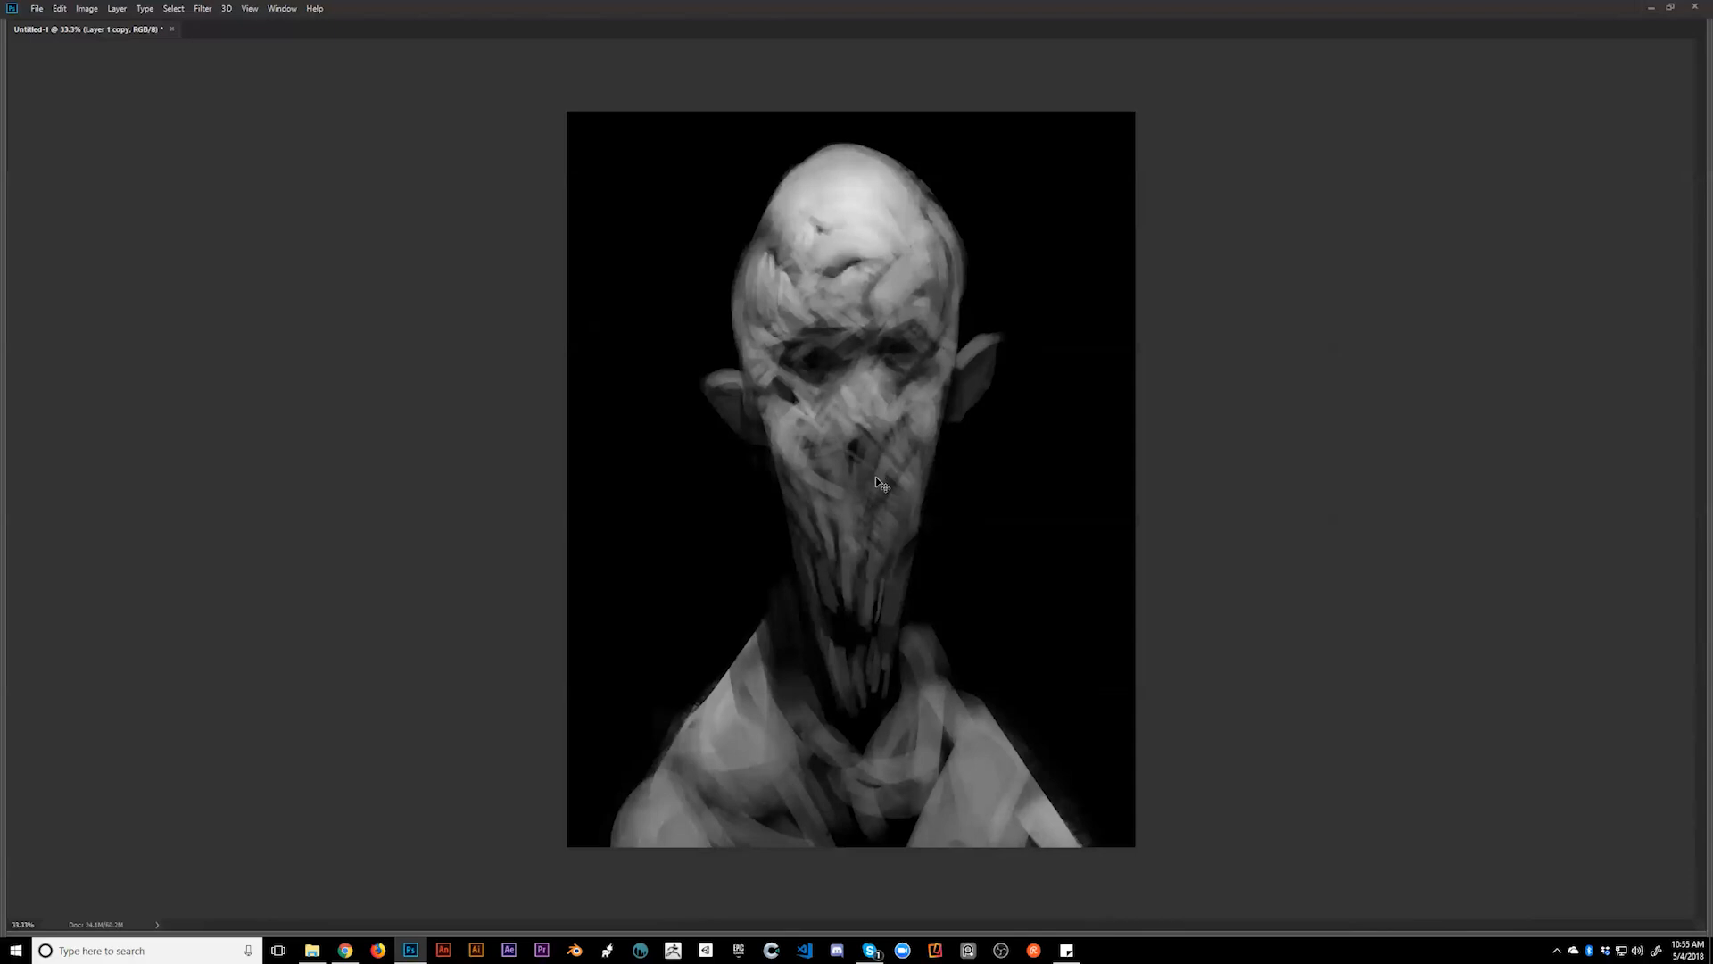
drag(846, 453, 888, 511)
drag(782, 458, 815, 471)
- Check the figure at a reduced zoom and flip the canvas horizontally to judge its symmetry
key(ctrl+minus)
key(ctrl+minus)
key(ctrl+minus)
key(ctrl+plus)
key(ctrl+plus)
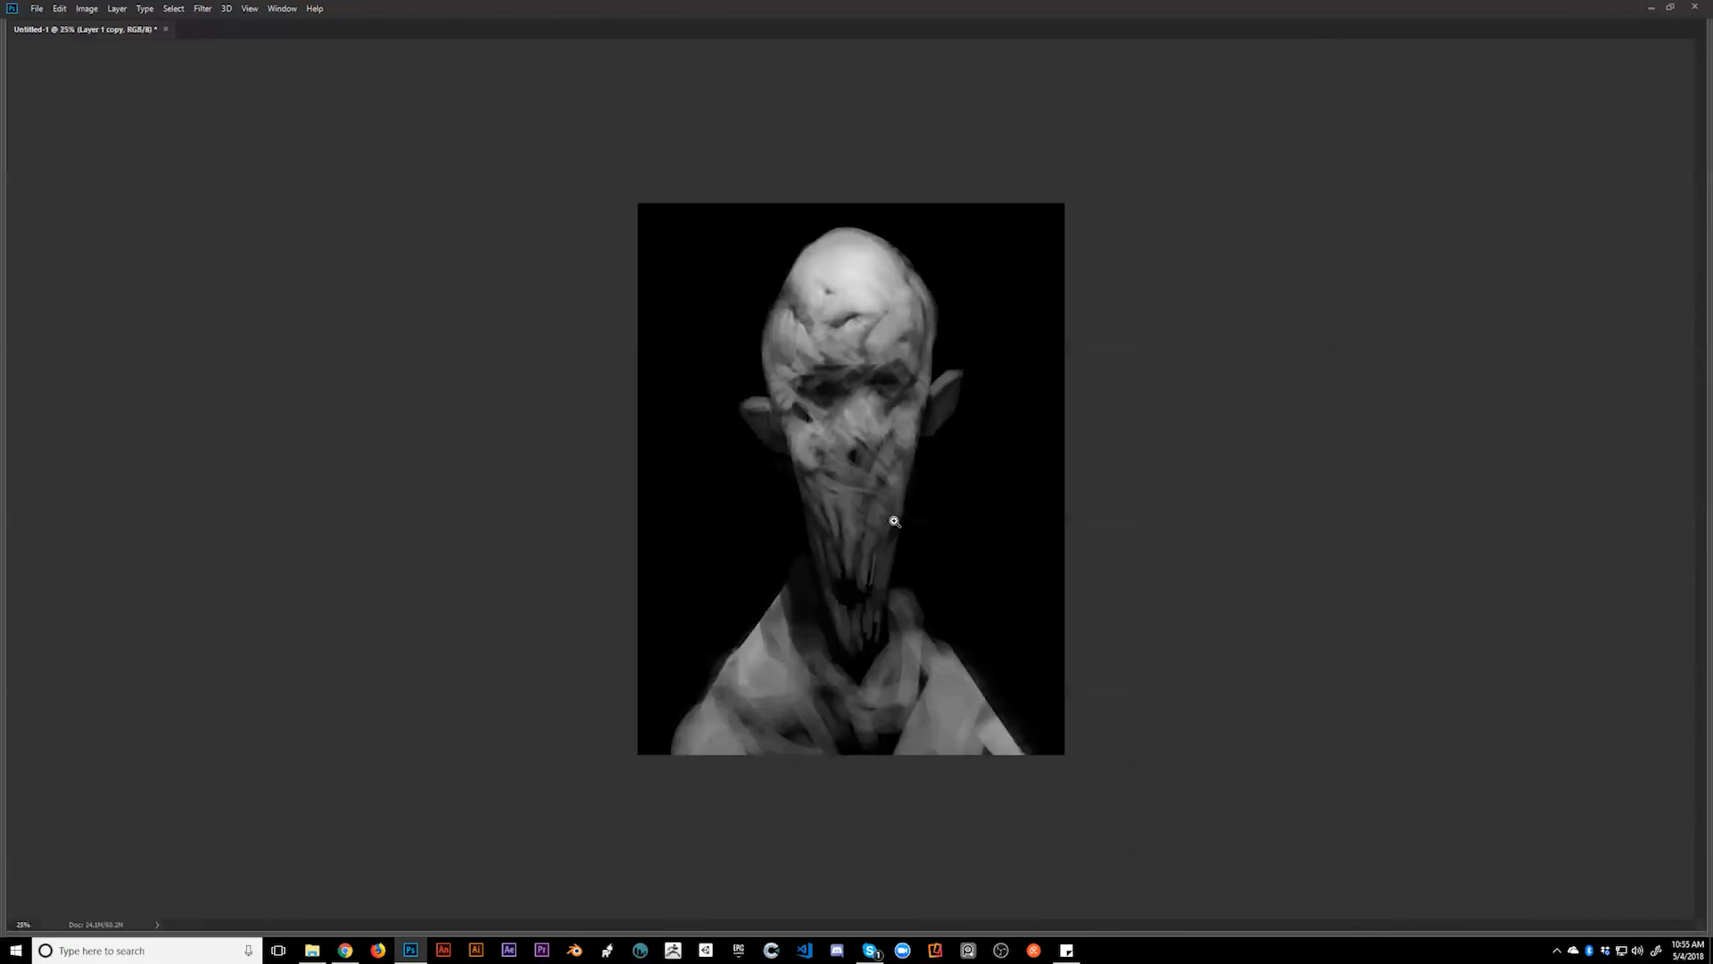
key(ctrl+f)
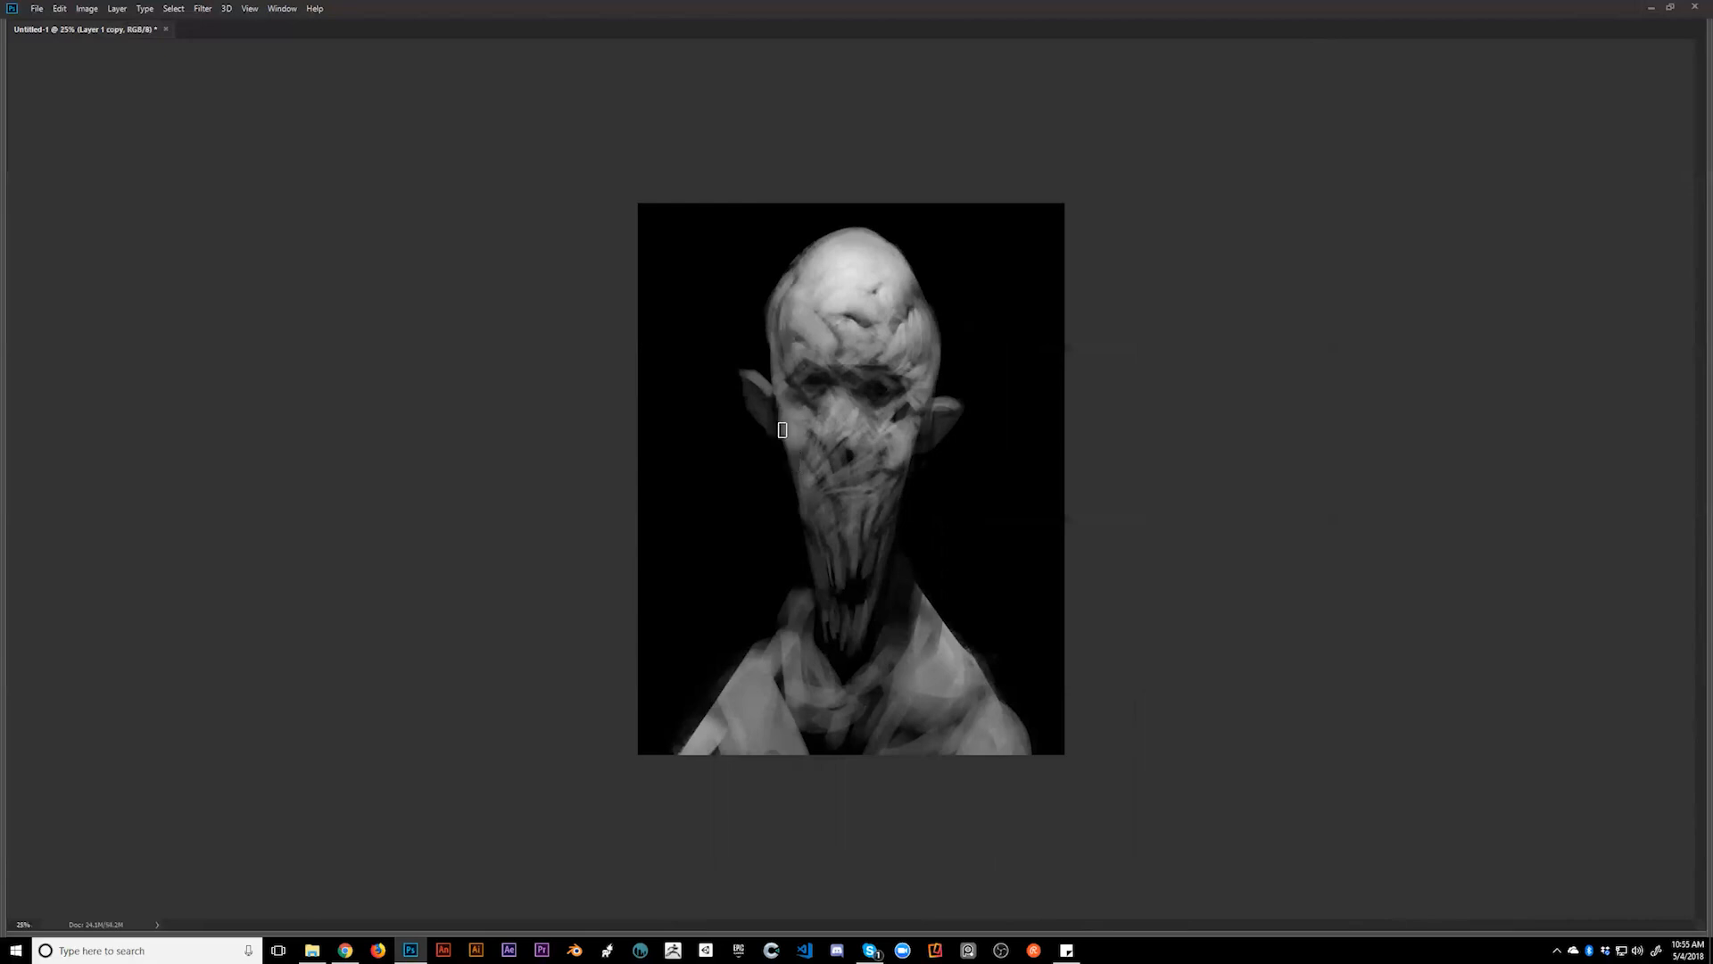
- Shrink the brush, refine the right edge of the cheek and jaw, and undo the stray stroke beside it
key(bracketleft)
key(bracketleft)
key(bracketleft)
key(bracketleft)
key(bracketleft)
key(alt)
key(alt)
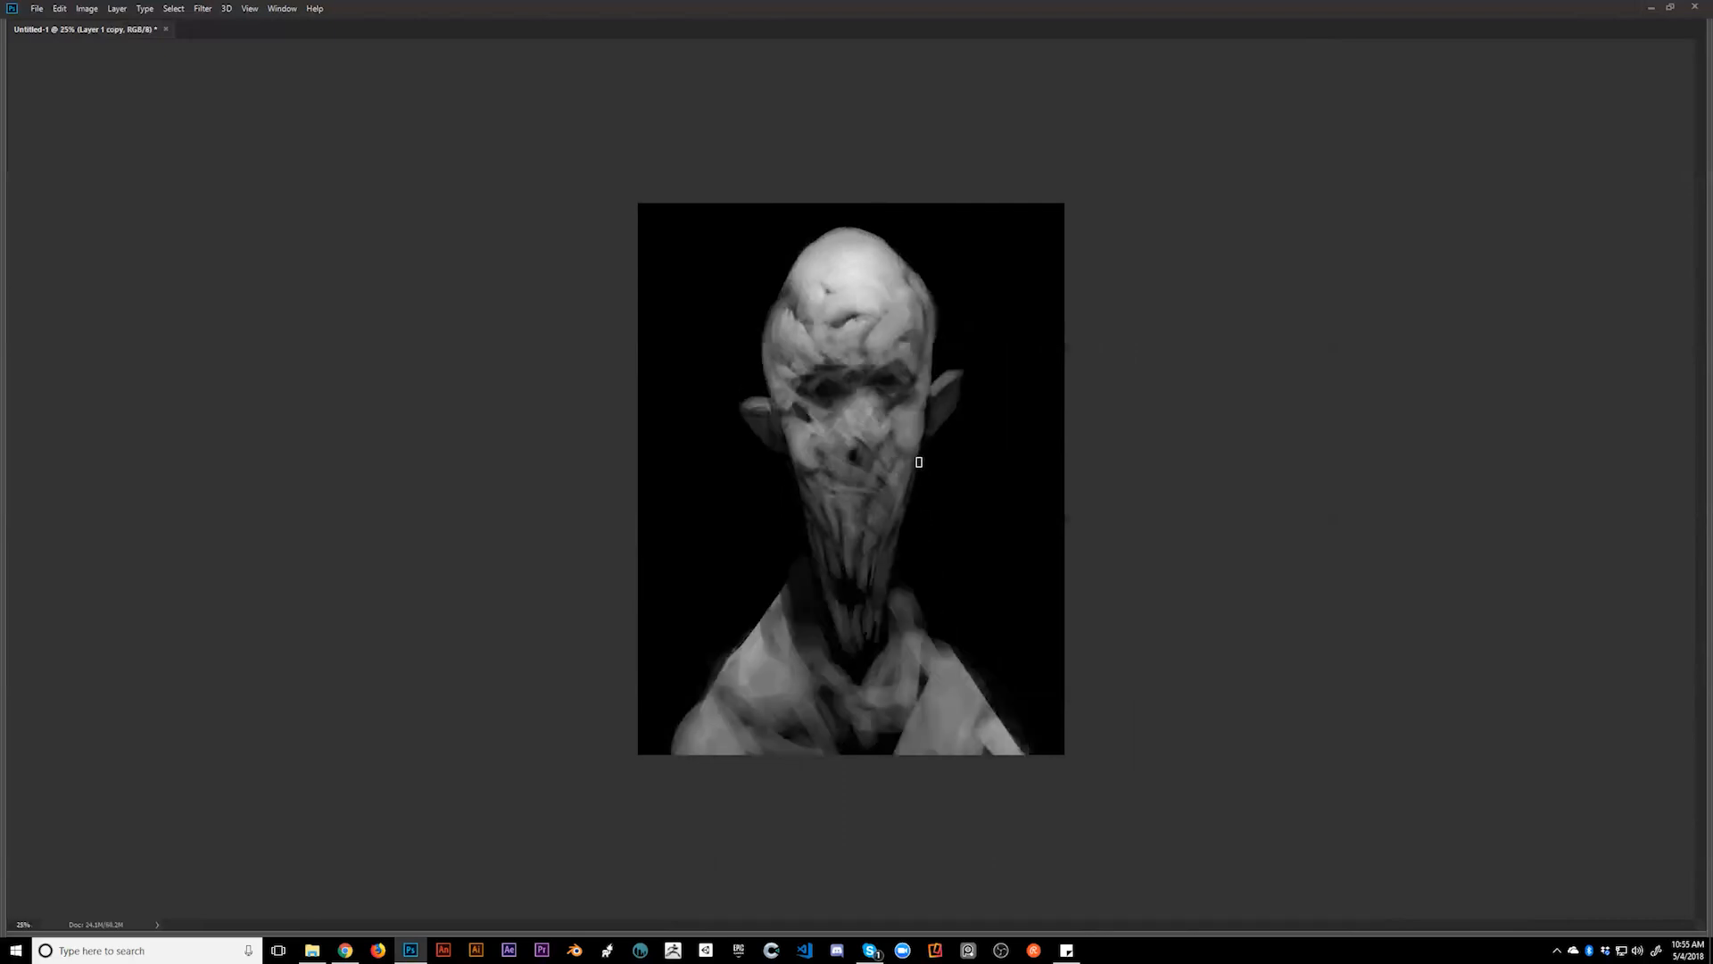
drag(914, 459, 898, 543)
mouse_move(922, 459)
mouse_down()
mouse_move(856, 580)
mouse_move(990, 487)
mouse_up()
key(ctrl+z)
- Enlarge the brush, brighten the nose bridge with a light tone and reduce the brush size again
key(])
key(])
key(])
drag(855, 420, 874, 413)
key([)
key([)
key([)
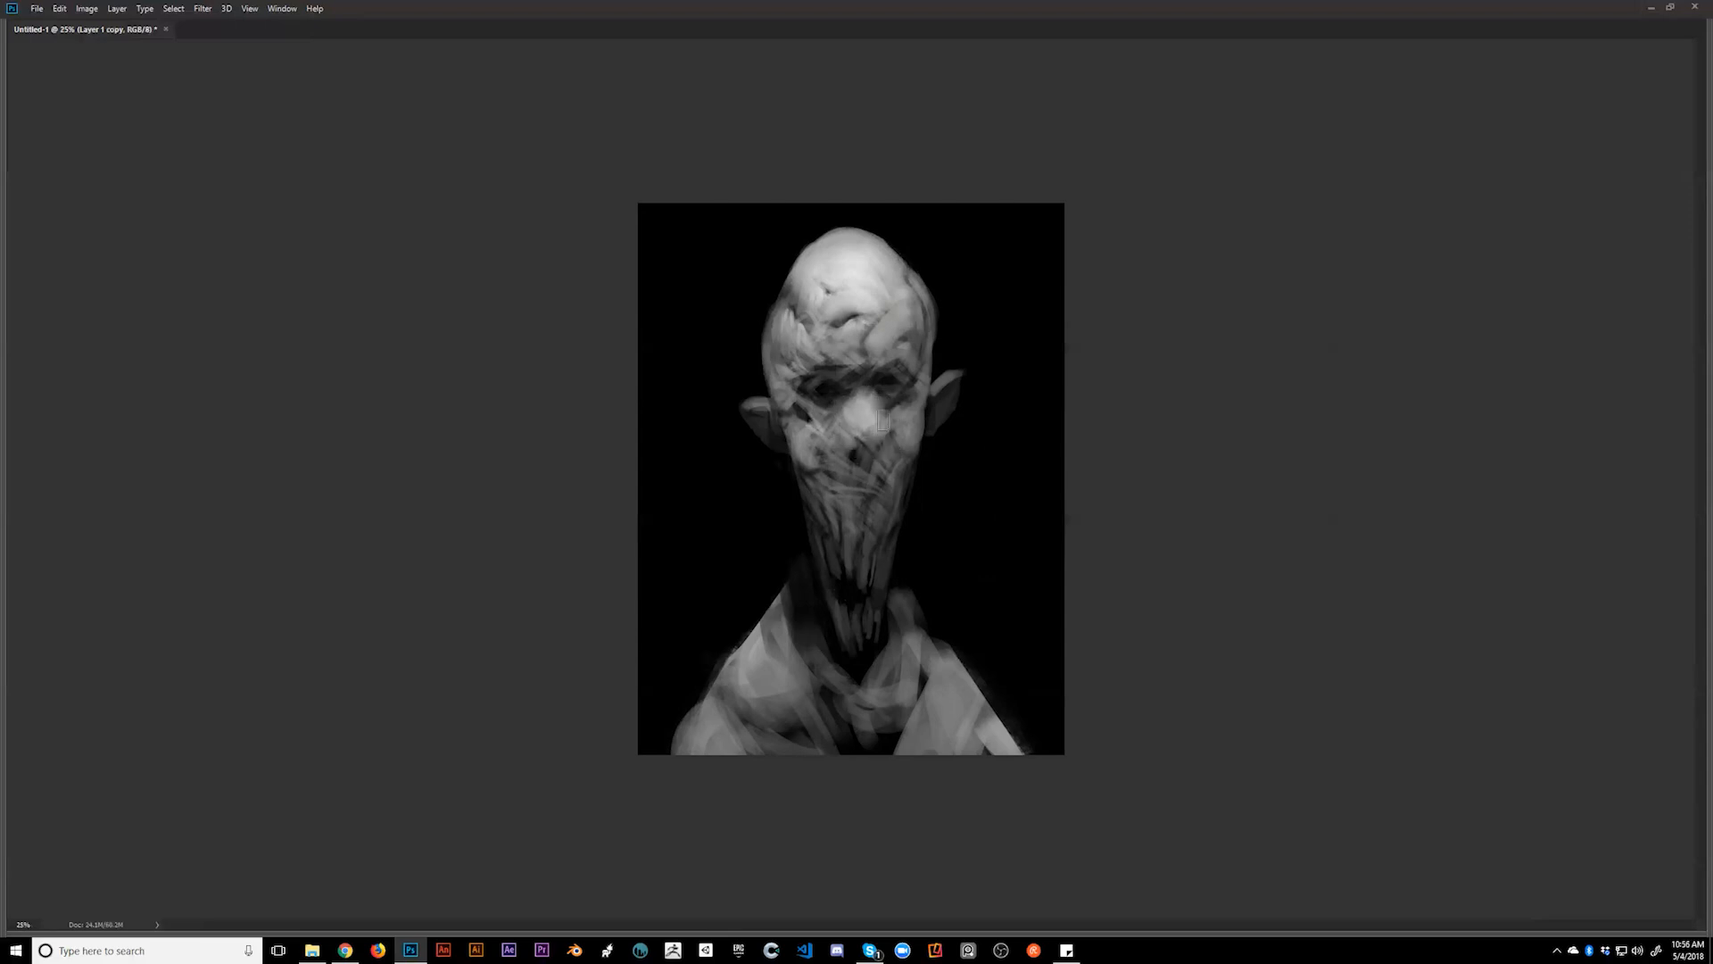
- Darken the eye sockets around the right eye and check the figure at a reduced zoom
drag(900, 398, 890, 410)
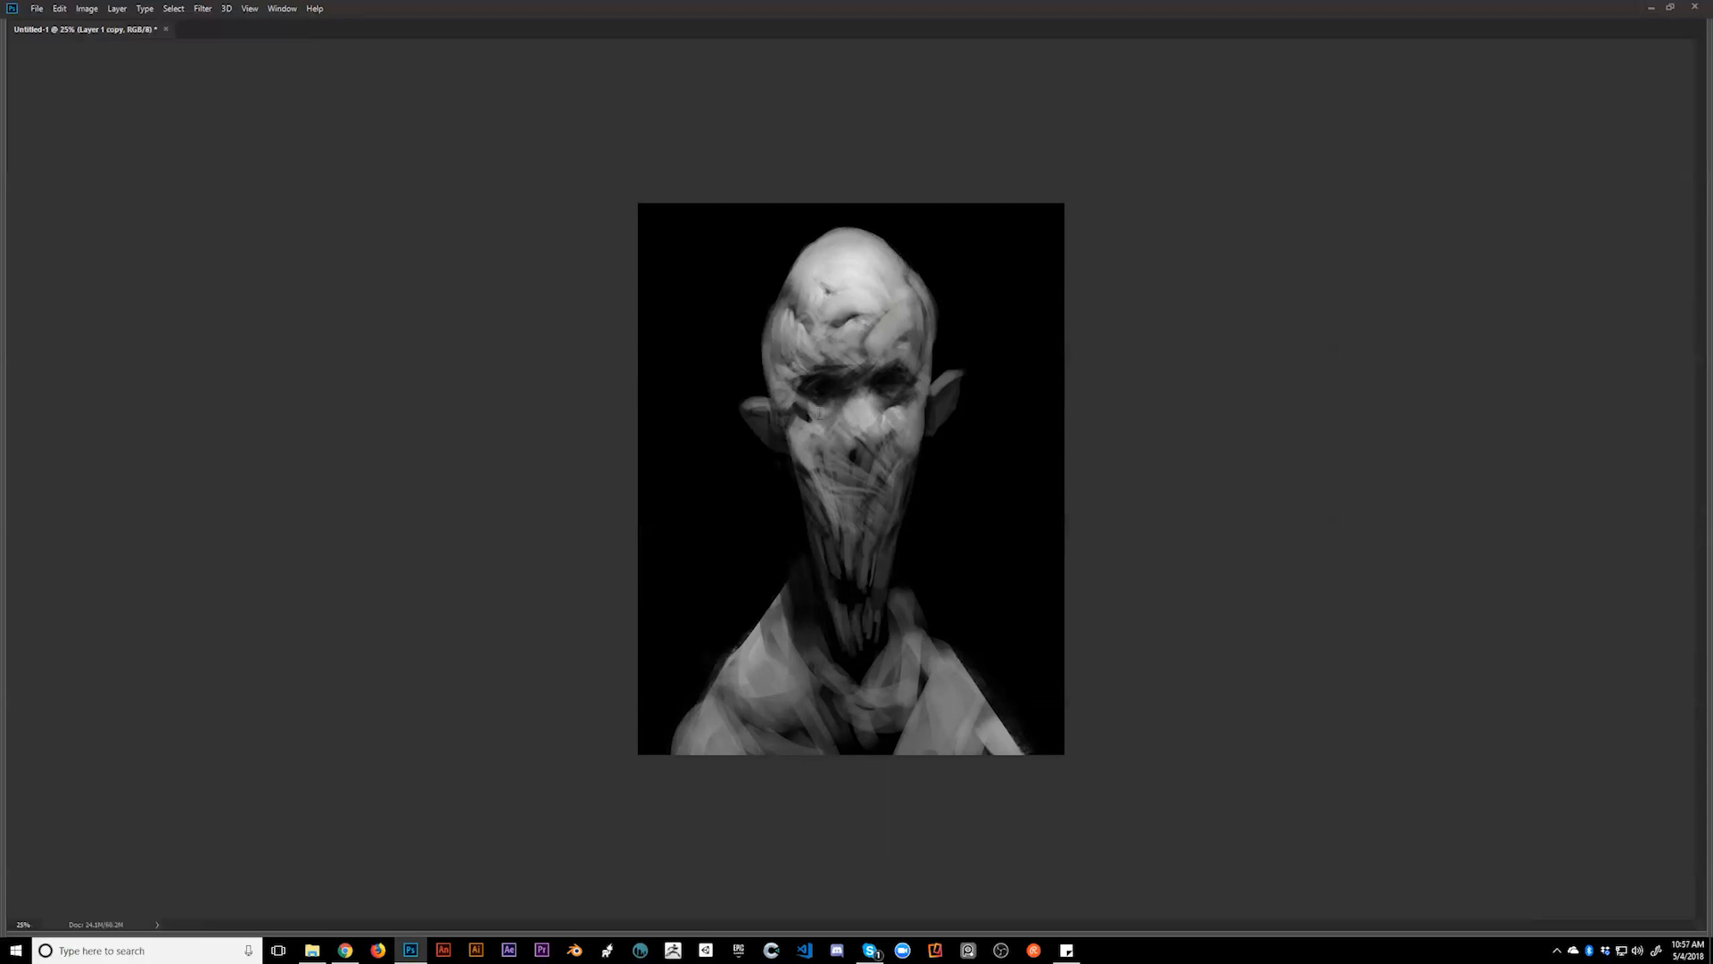
key(ctrl)
scroll(883, 580, down, 3)
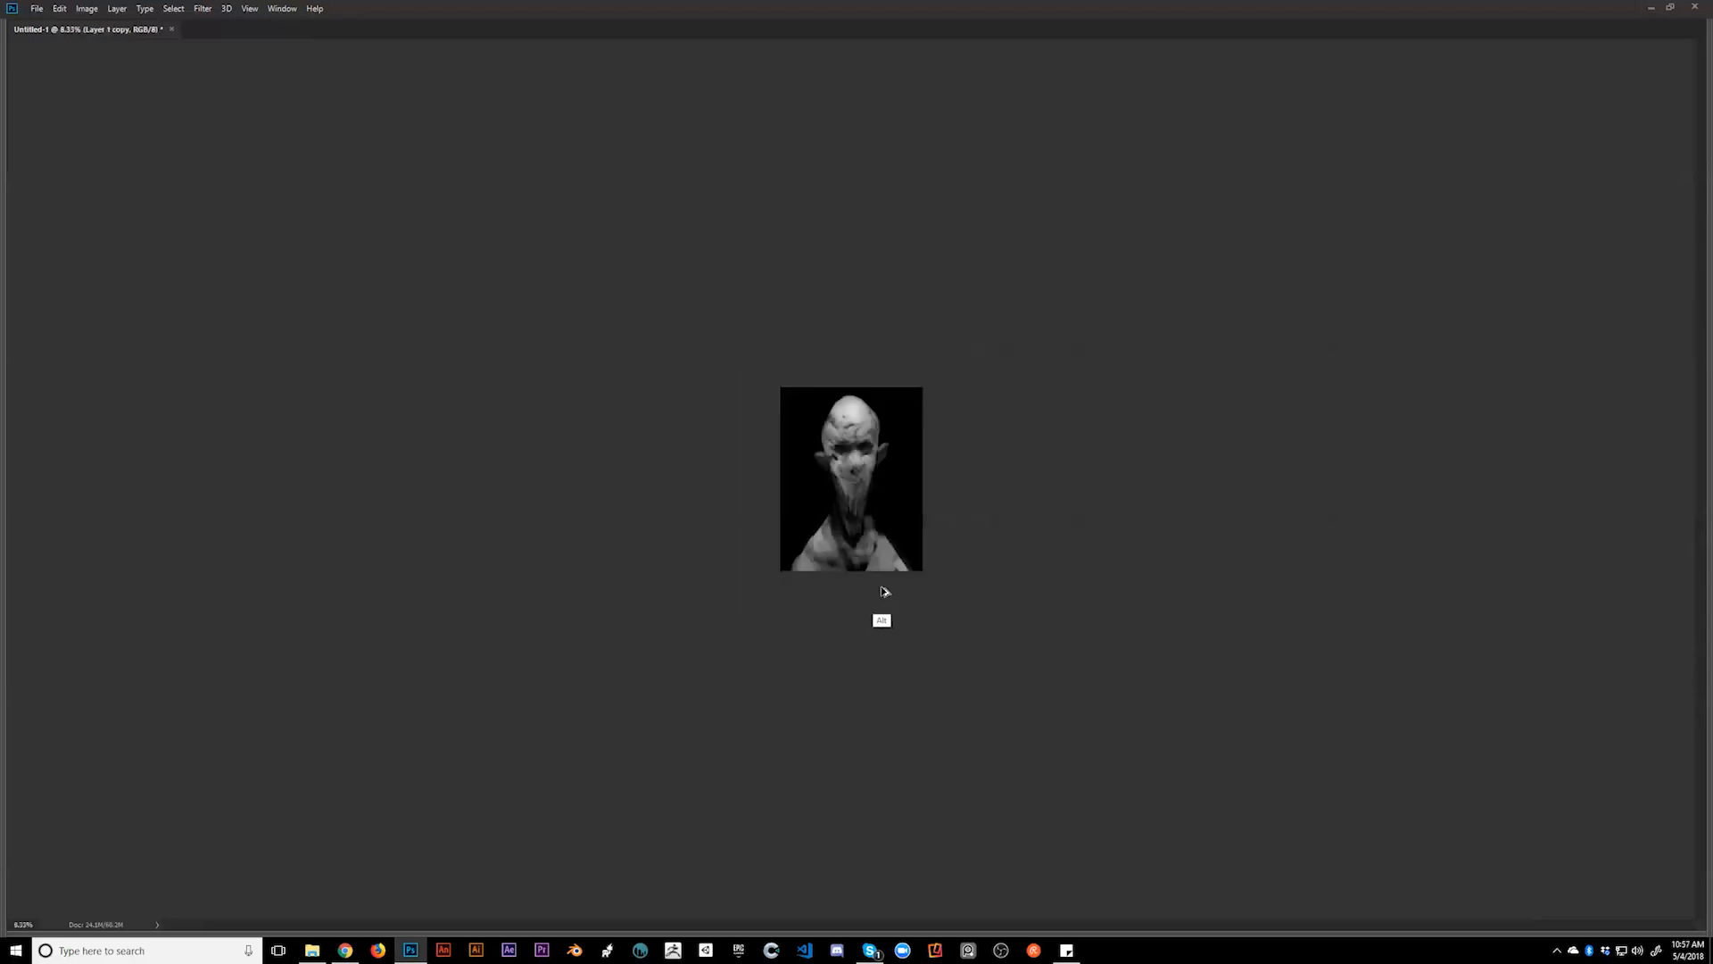
scroll(911, 526, up, 3)
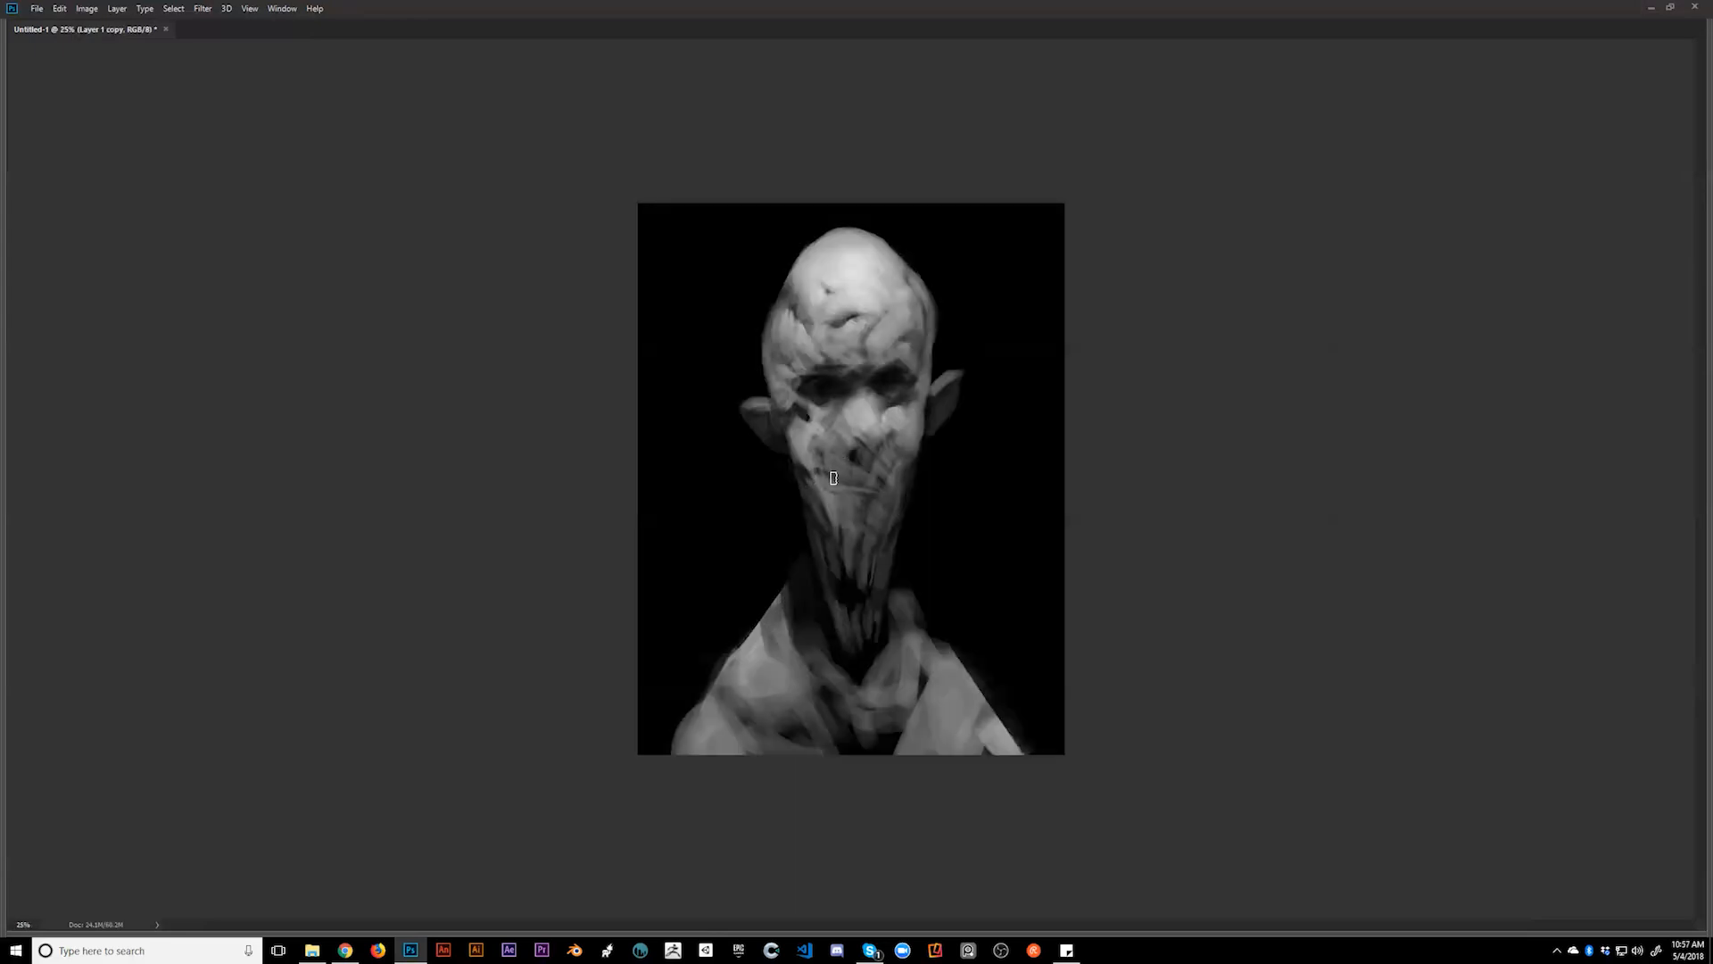
- Resize the brush and paint grey tones over the collar where the left shoulder meets the neck
key(bracketright)
key(bracketright)
key(bracketright)
key(bracketright)
key(bracketright)
key(bracketright)
key(bracketright)
key(bracketright)
key(bracketleft)
key(bracketleft)
key(bracketleft)
key(bracketleft)
key(bracketleft)
key(bracketleft)
mouse_move(758, 634)
mouse_down()
mouse_move(794, 602)
mouse_move(786, 656)
mouse_move(815, 619)
mouse_move(818, 661)
mouse_up()
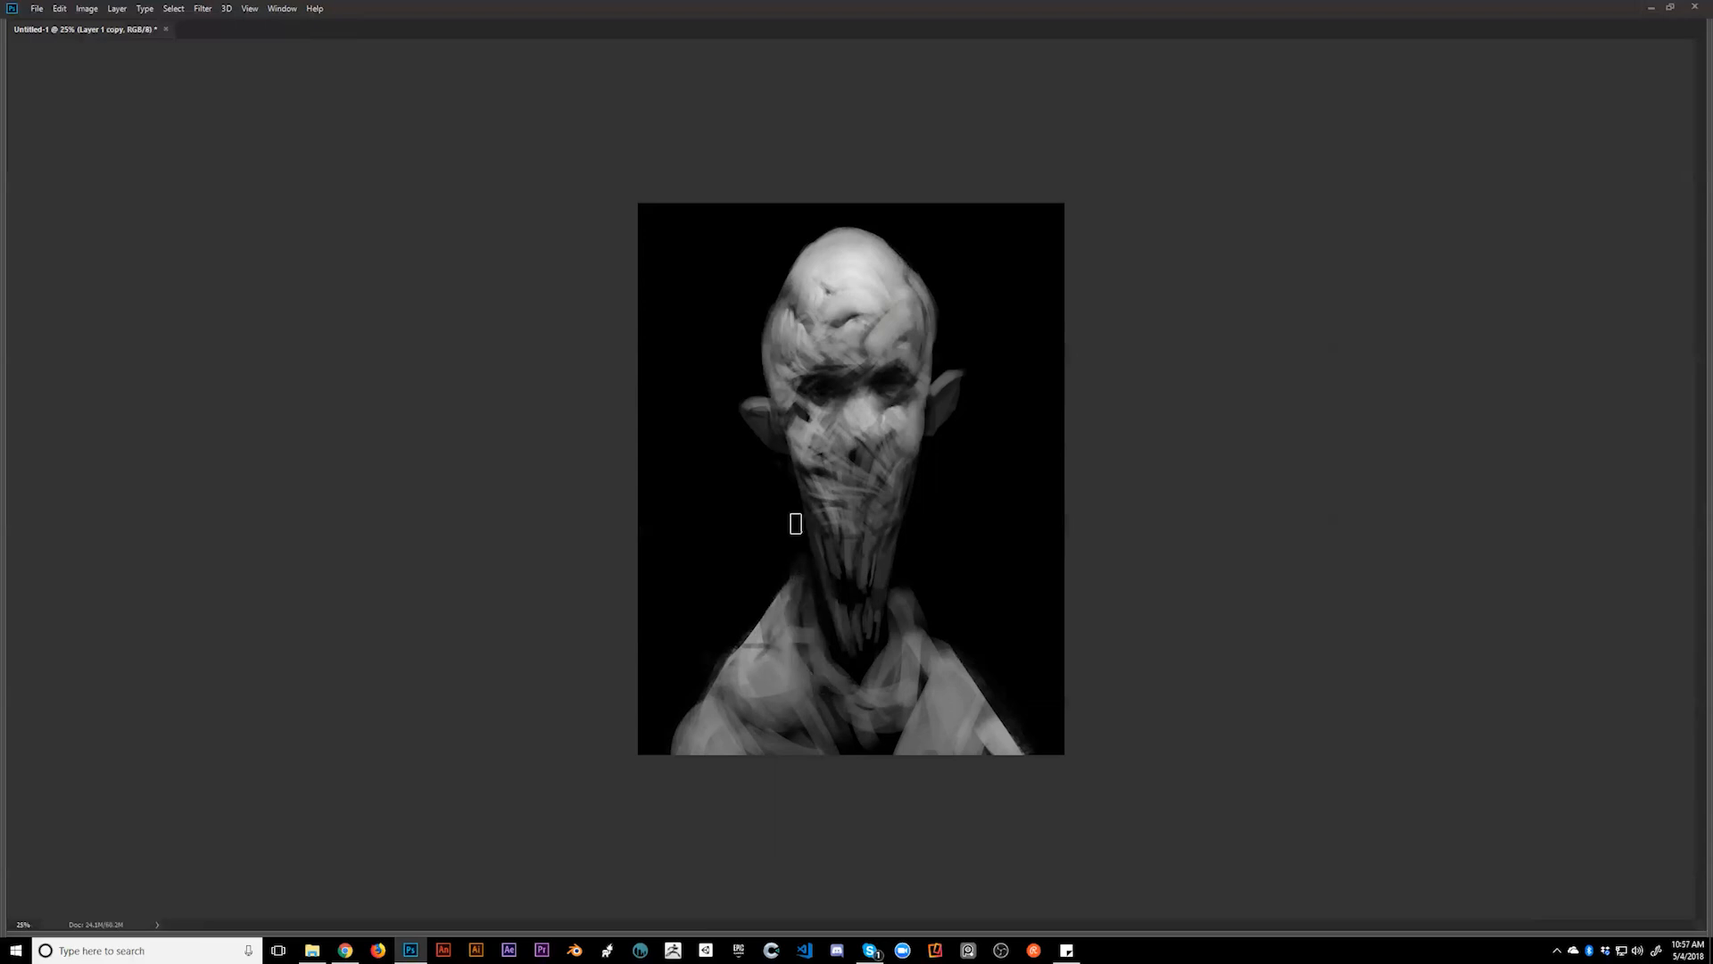
- Paint the left side of the neck from the ear down to the shoulder, redoing the first stroke
drag(787, 464, 793, 590)
key(ctrl+z)
drag(783, 461, 786, 577)
drag(776, 454, 781, 578)
drag(786, 502, 796, 582)
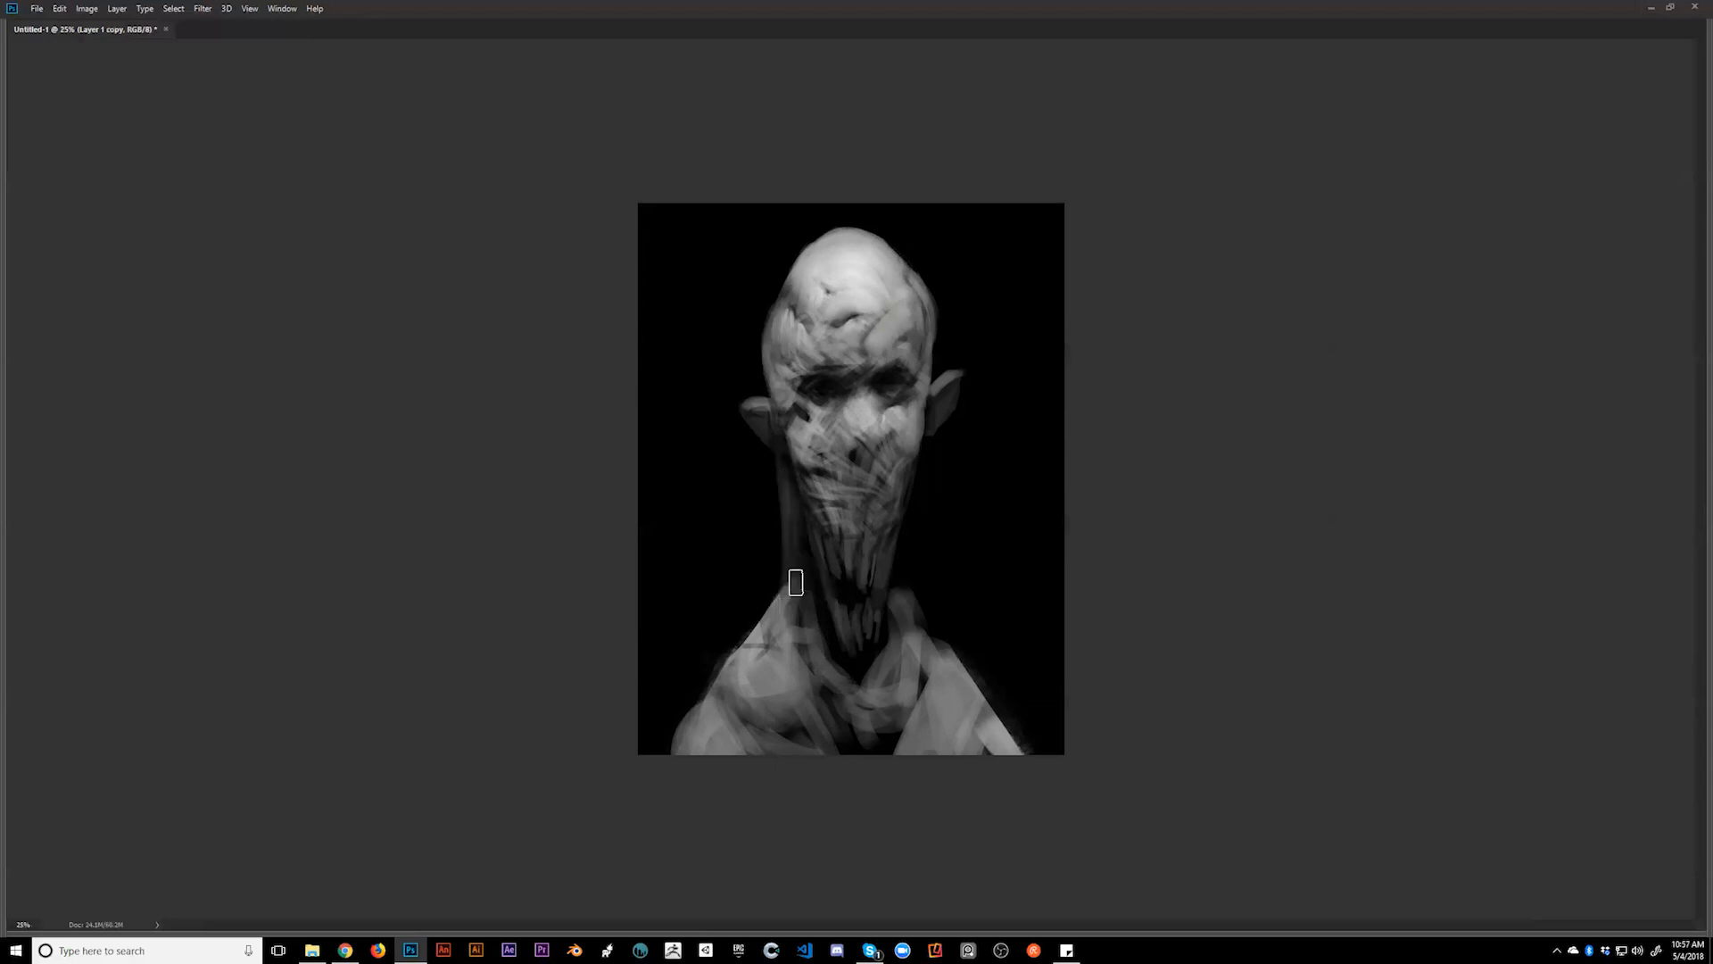
drag(770, 472, 773, 644)
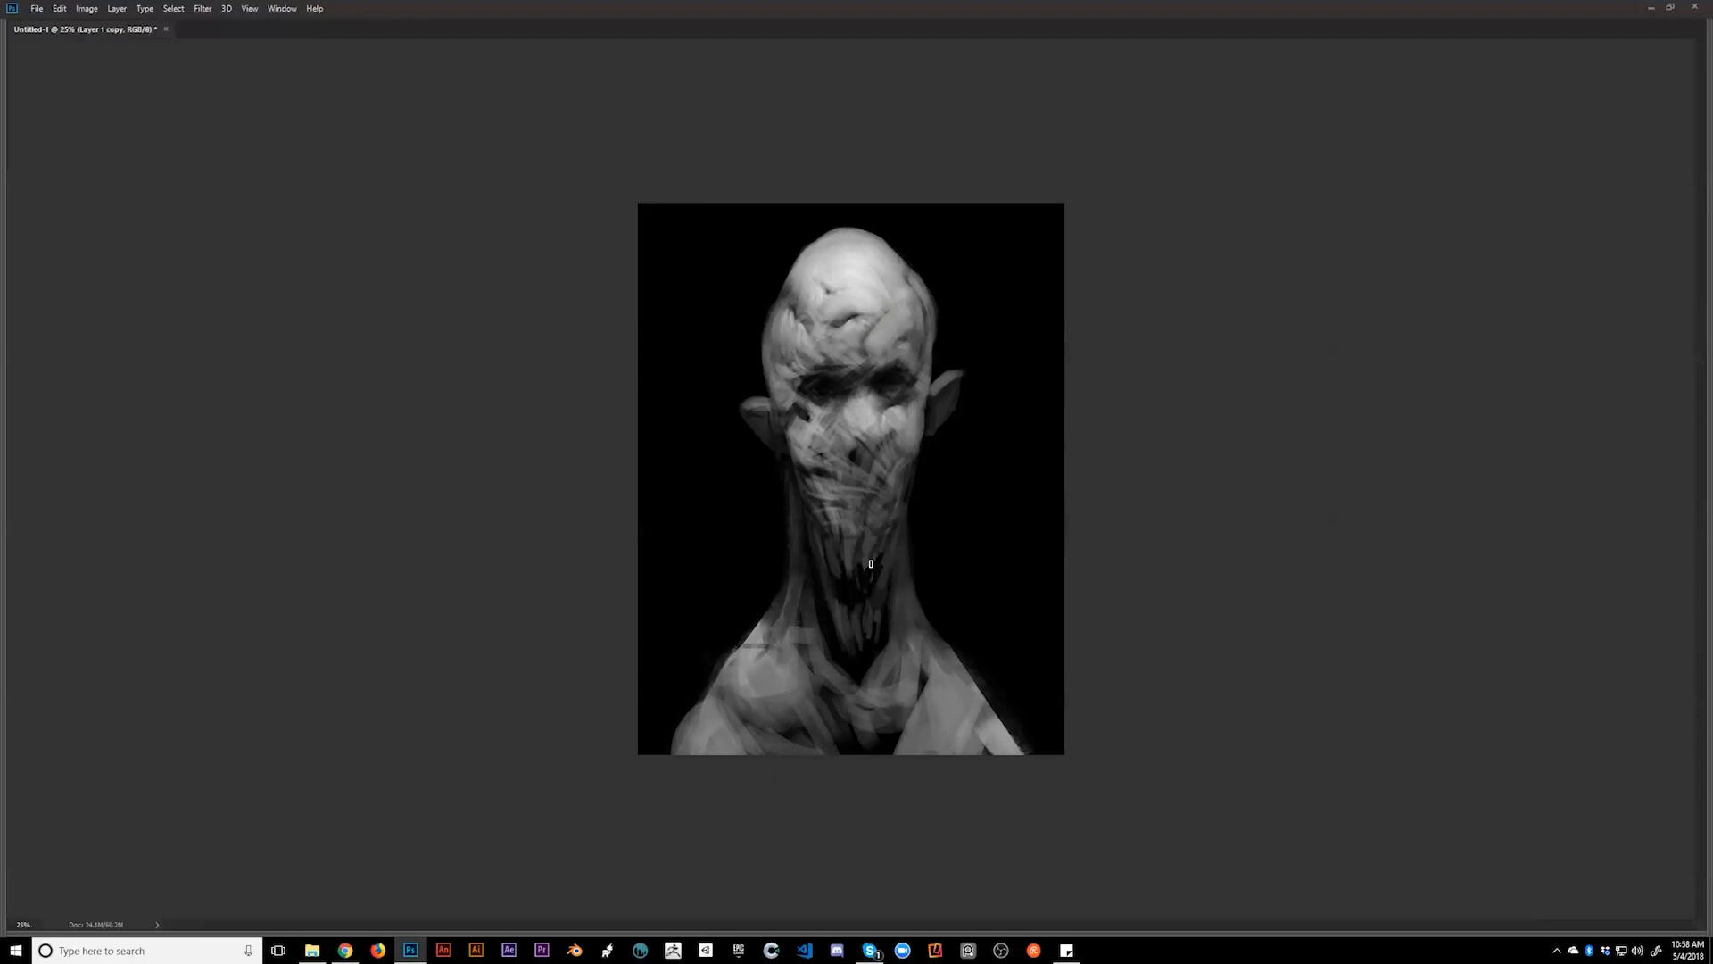
- Darken the gaps around the mouth, extend the fleshy strands over the chin and stroke across the left cheek
drag(858, 556, 847, 569)
key(bracketright)
key(bracketright)
key(bracketright)
key(ctrl+alt)
drag(841, 630, 839, 579)
mouse_move(845, 590)
mouse_down()
mouse_move(850, 629)
mouse_move(851, 612)
mouse_move(865, 623)
mouse_up()
drag(787, 433, 820, 458)
key(ctrl)
key(ctrl)
key(alt)
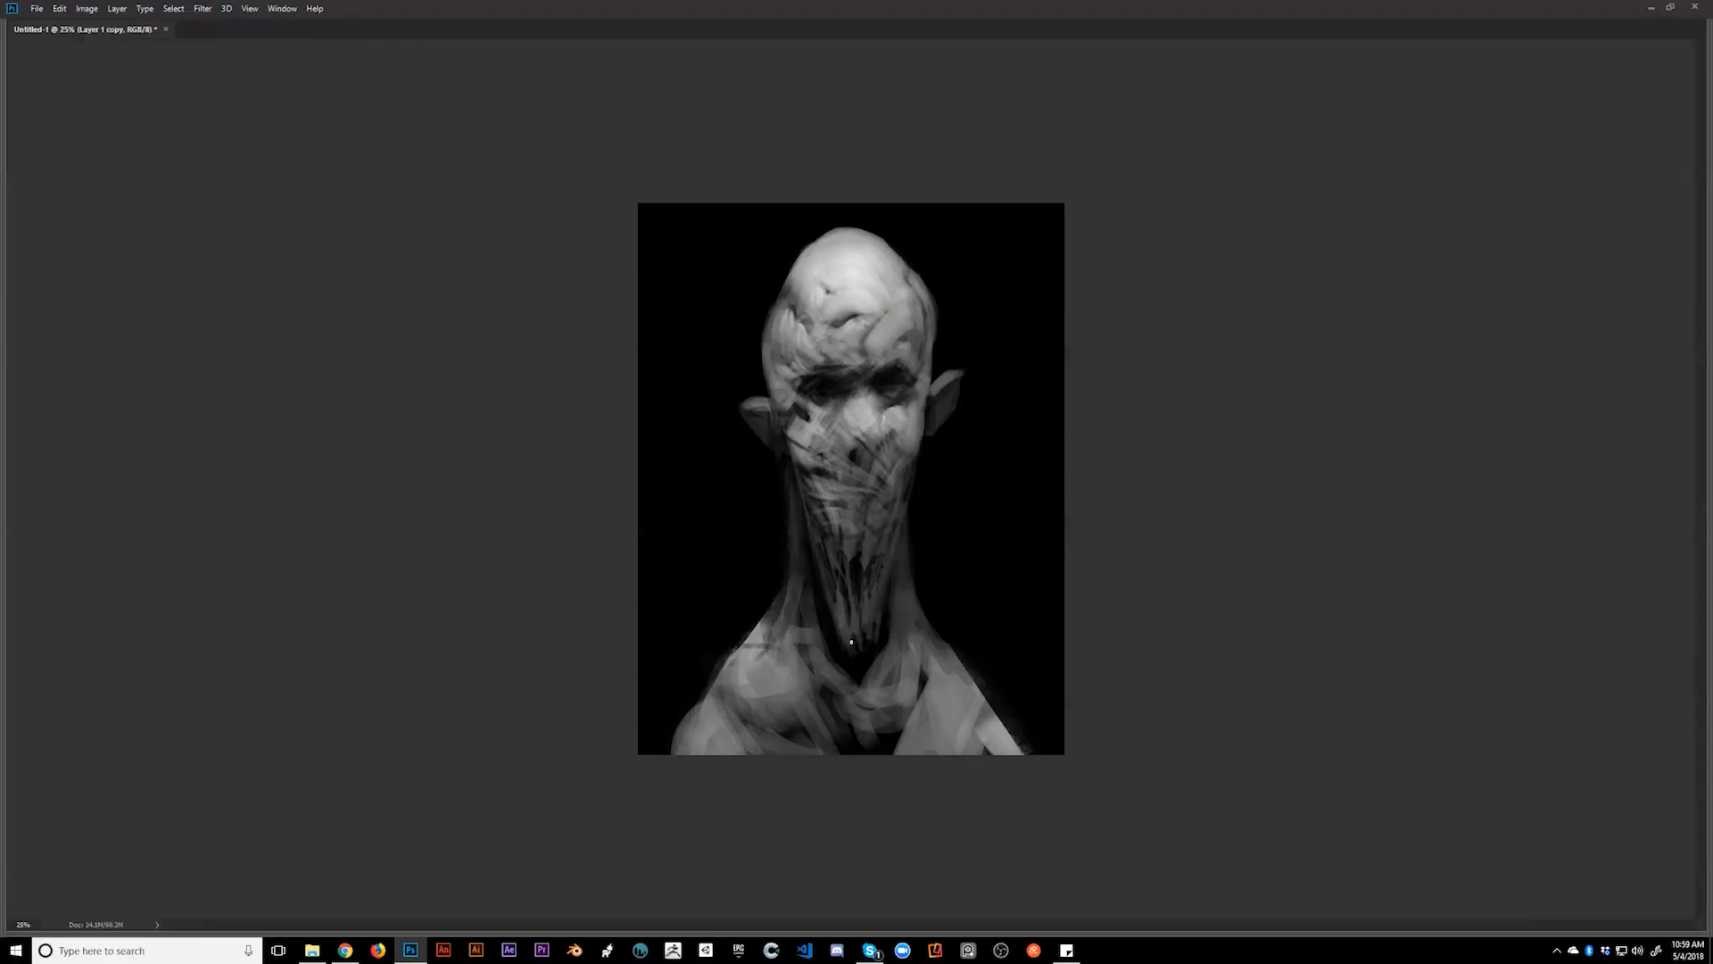
- Define the tip of the chin and paint the throat and upper chest below it with sampled greys
drag(853, 636, 872, 627)
alt+click(845, 670)
mouse_move(849, 730)
mouse_down()
mouse_move(842, 665)
mouse_move(862, 682)
mouse_move(864, 711)
mouse_move(825, 715)
mouse_move(824, 686)
mouse_move(872, 697)
mouse_up()
alt+click(885, 655)
drag(884, 751, 898, 671)
- Blend the throat shadow and collar area with sampled tones, and flip the canvas horizontally to check the figure
alt+click(919, 662)
alt+click(919, 662)
alt+click(920, 661)
ctrl+click(917, 632)
ctrl+click(916, 631)
alt+click(820, 627)
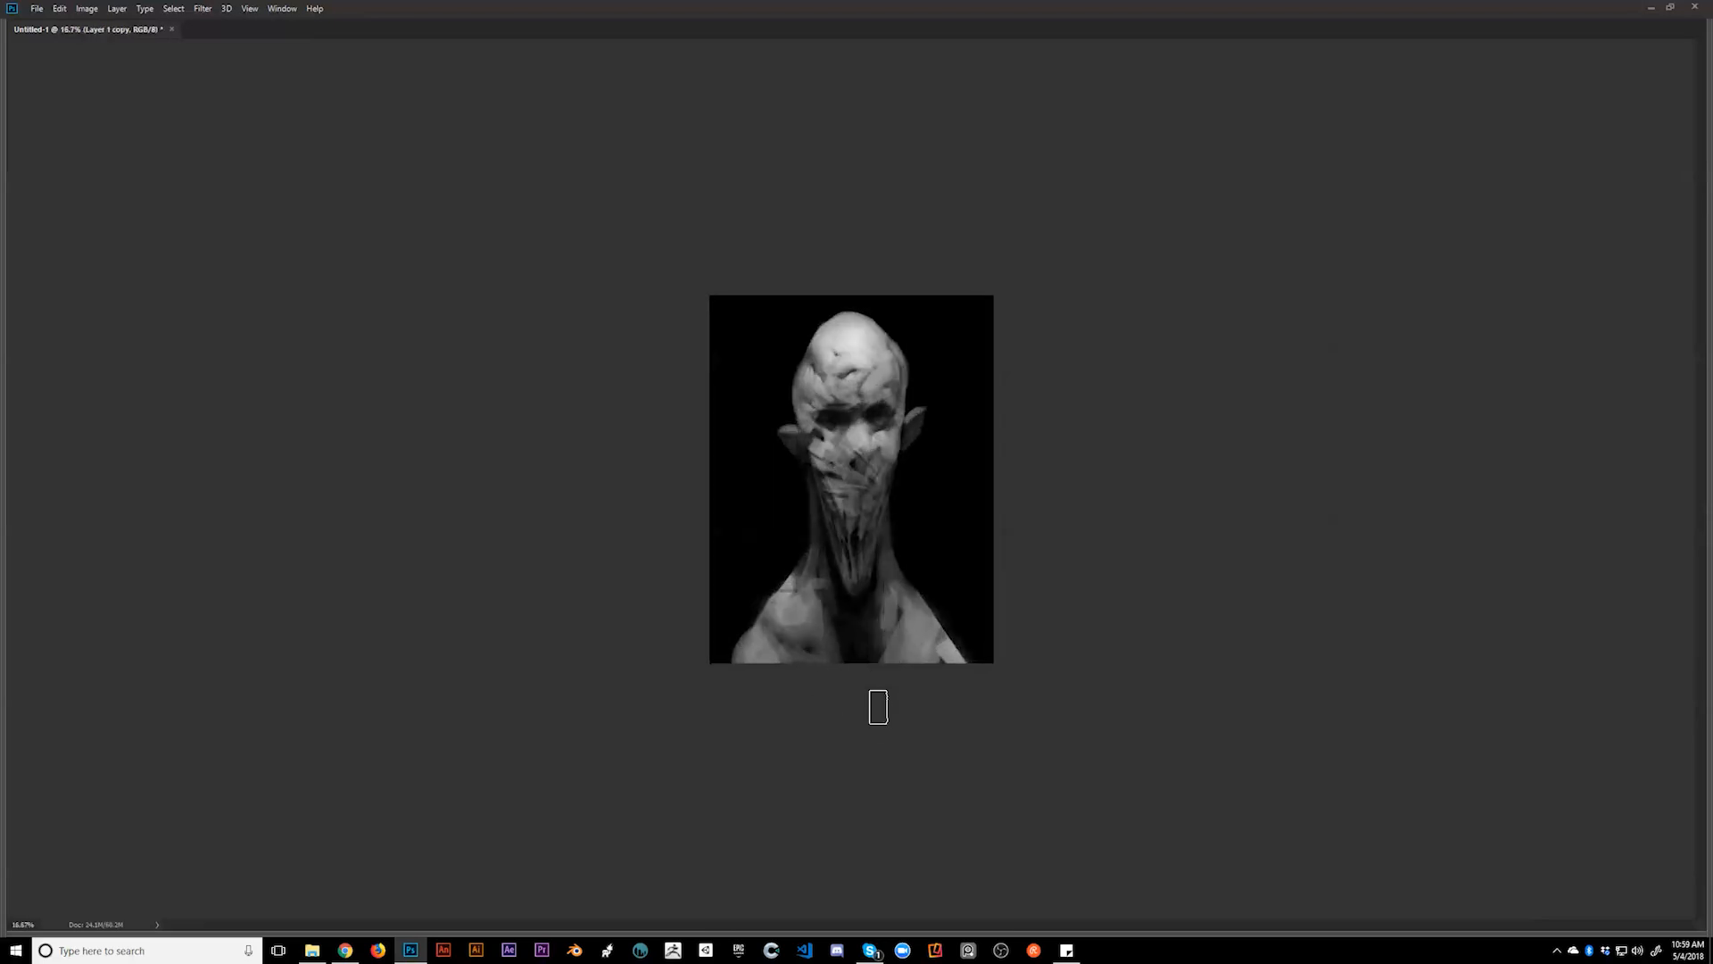
mouse_move(832, 643)
mouse_down()
mouse_move(887, 673)
mouse_move(854, 643)
mouse_move(862, 666)
mouse_move(850, 618)
mouse_up()
key(ctrl+shift+h)
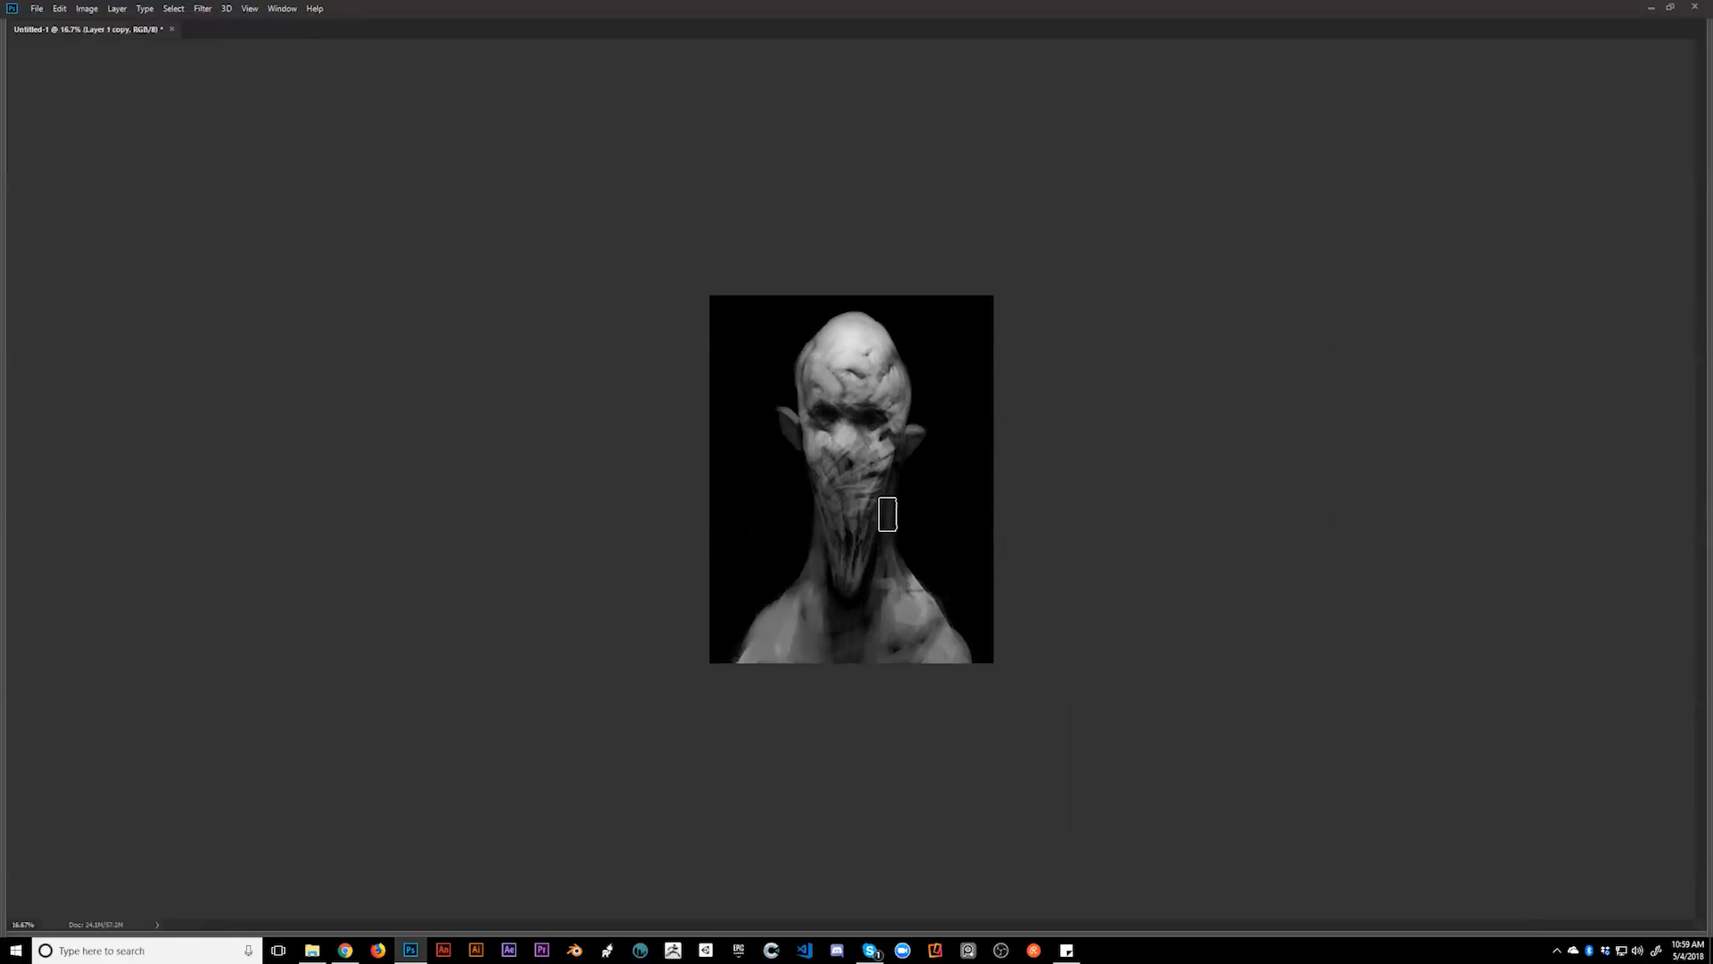
- Load the AJ Air Brush preset, sample black from the background and softly darken the shoulders with an enlarged brush
key(Tab)
click(1484, 389)
key(ctrl+space)
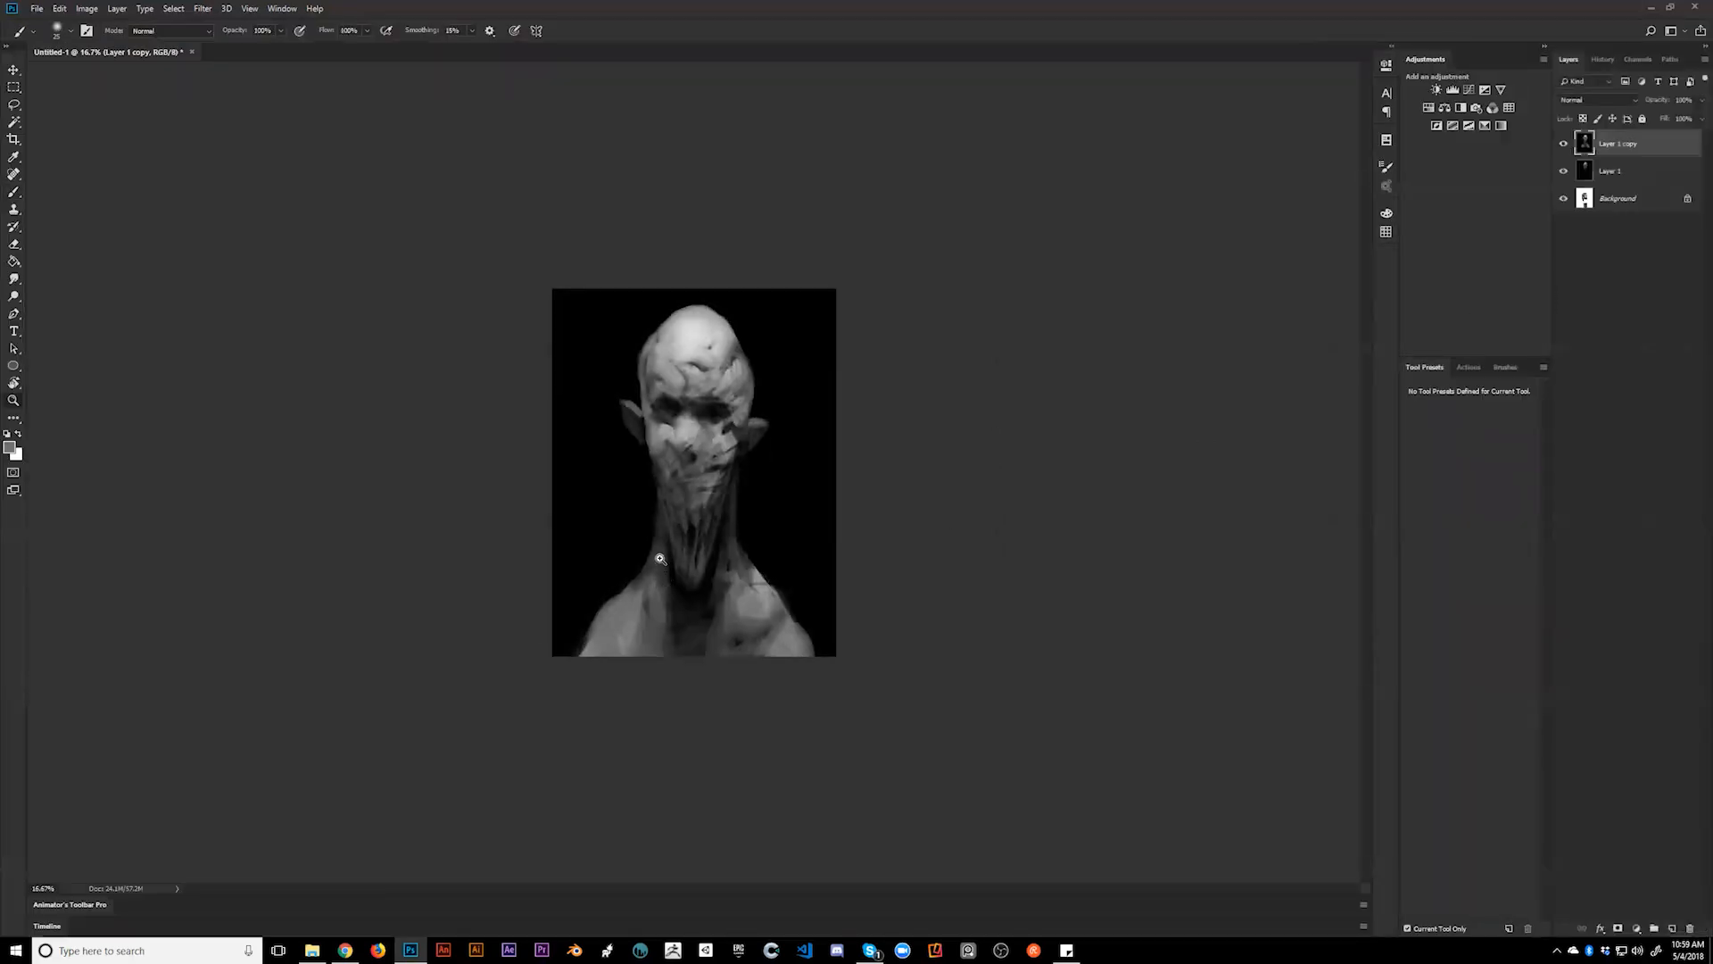
click(630, 532)
alt+click(598, 566)
key(bracketright)
key(bracketright)
key(bracketright)
key(bracketright)
key(bracketright)
key(bracketright)
key(bracketright)
key(bracketright)
key(bracketright)
key(bracketright)
key(bracketright)
key(bracketright)
key(bracketright)
key(bracketright)
key(bracketright)
key(bracketright)
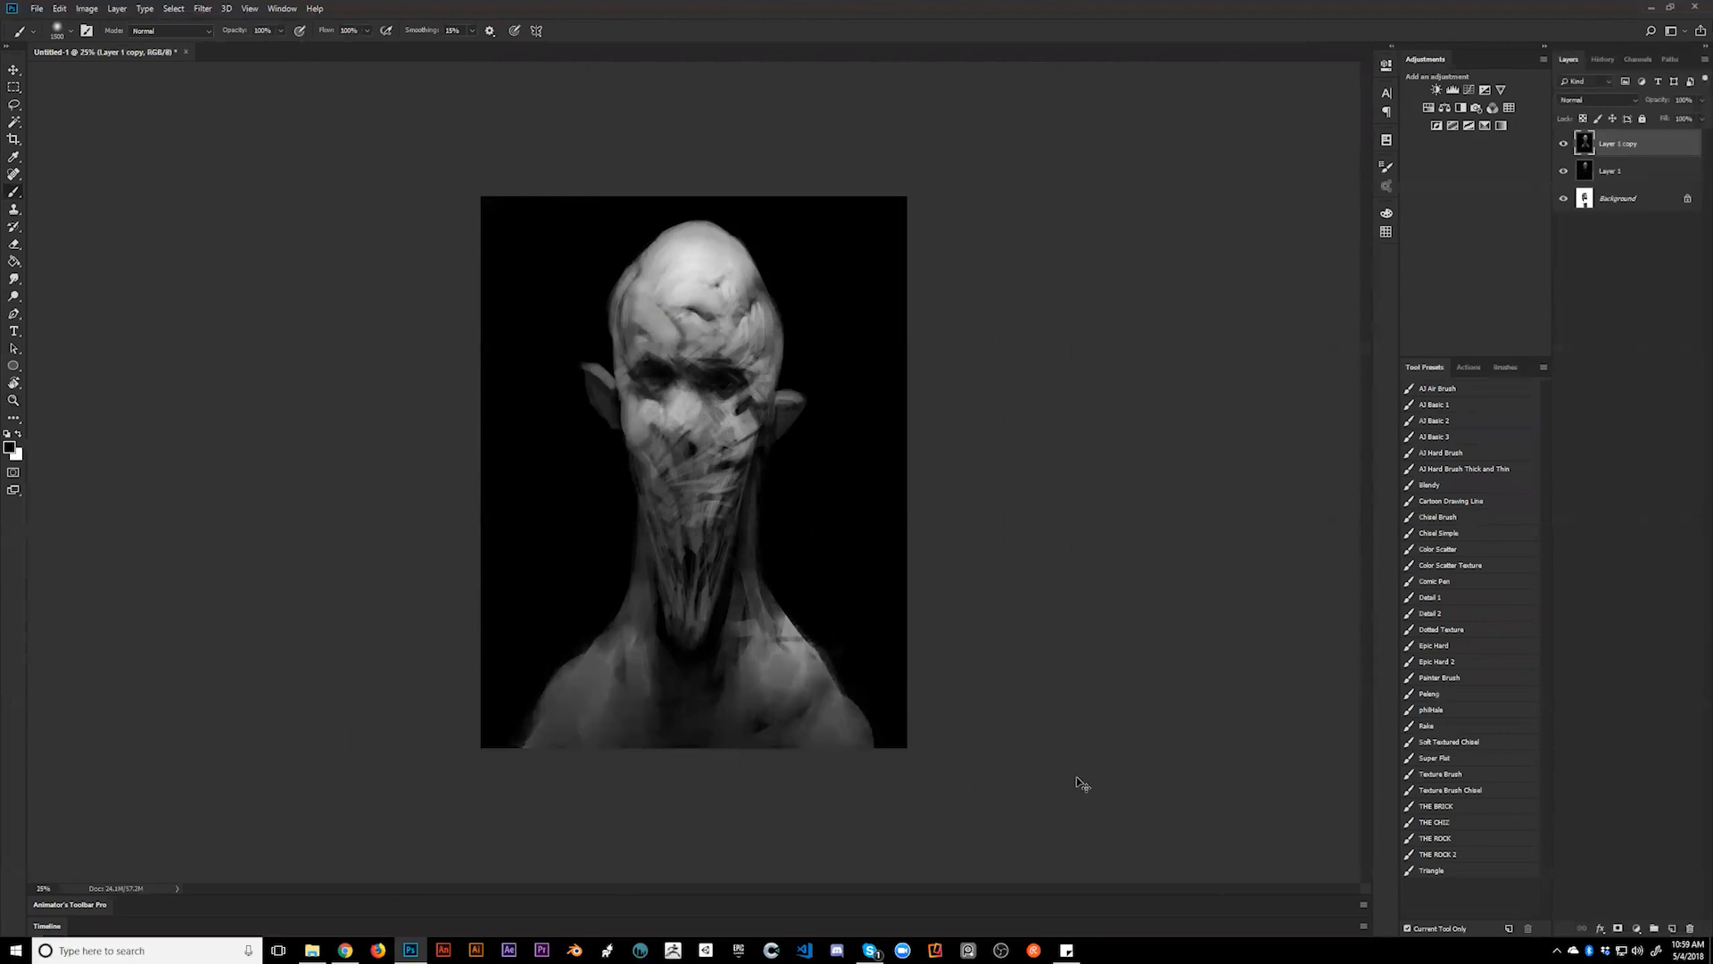
- Swap the brush colours, soften the light on the nose bridge with a smaller airbrush and step back the last stroke
key(x)
key(bracketleft)
key(bracketleft)
key(bracketleft)
key(bracketleft)
key(bracketleft)
key(bracketleft)
key(bracketleft)
key(bracketleft)
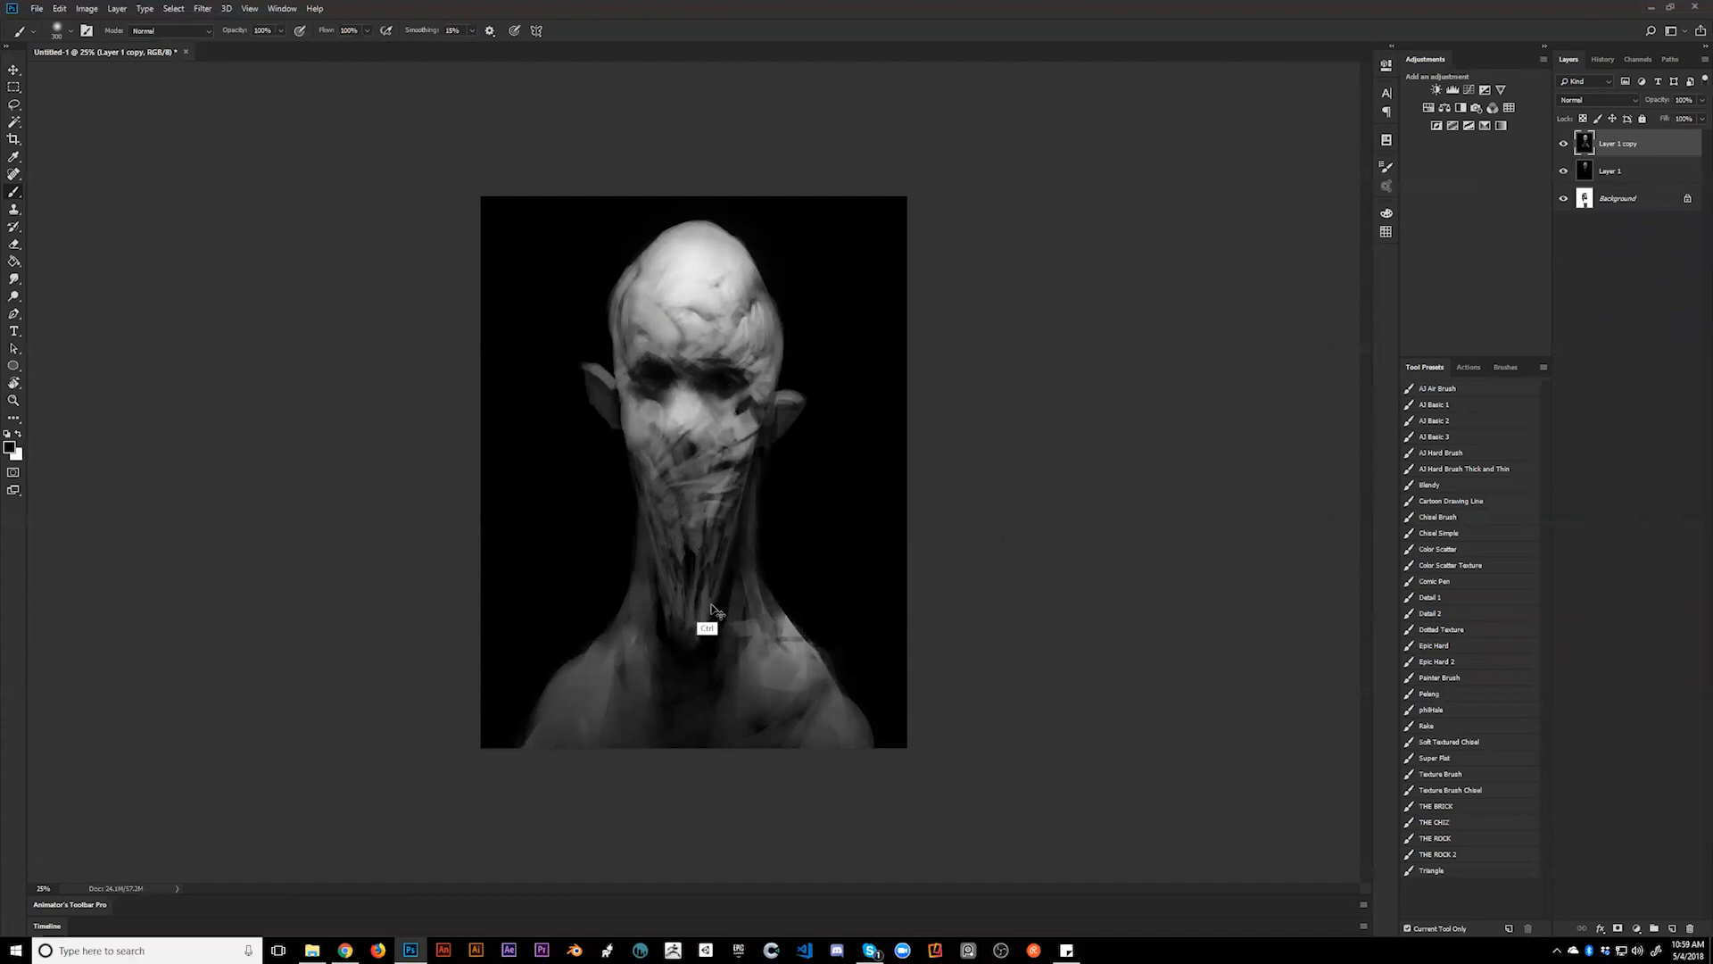
key(ctrl+alt+z)
key(Tab)
key(Tab)
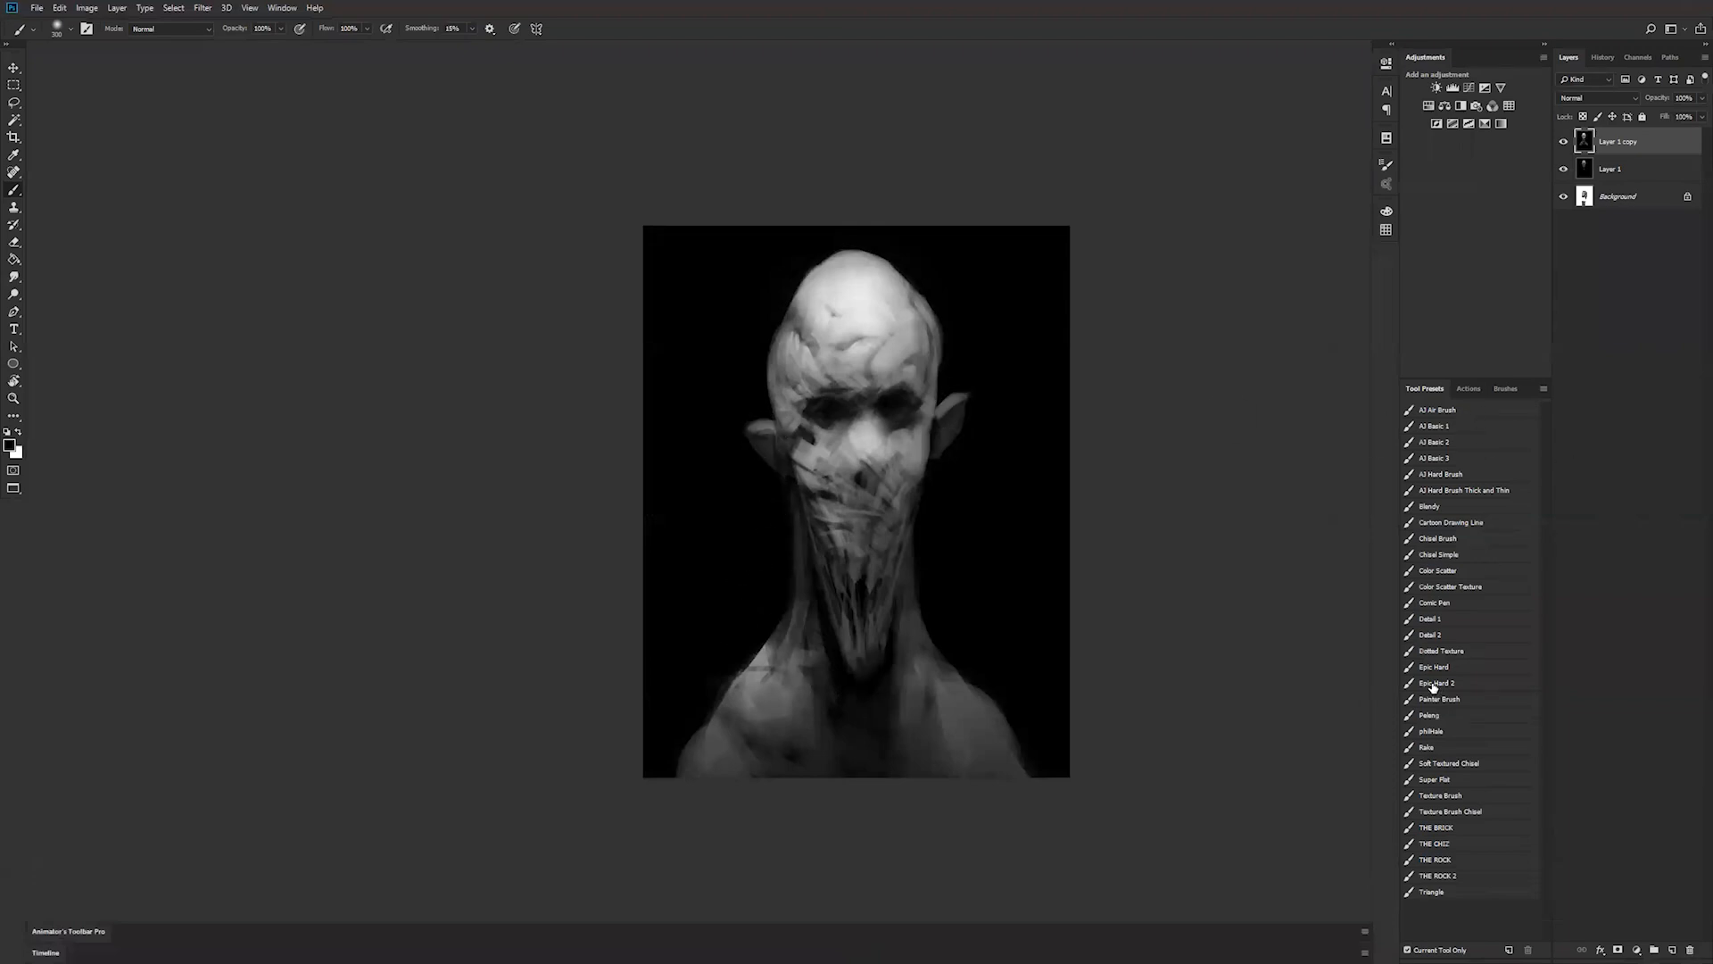
- Load the Paleng brush preset, enlarge it and paint flatter grey planes over the top of the skull and forehead
click(1459, 717)
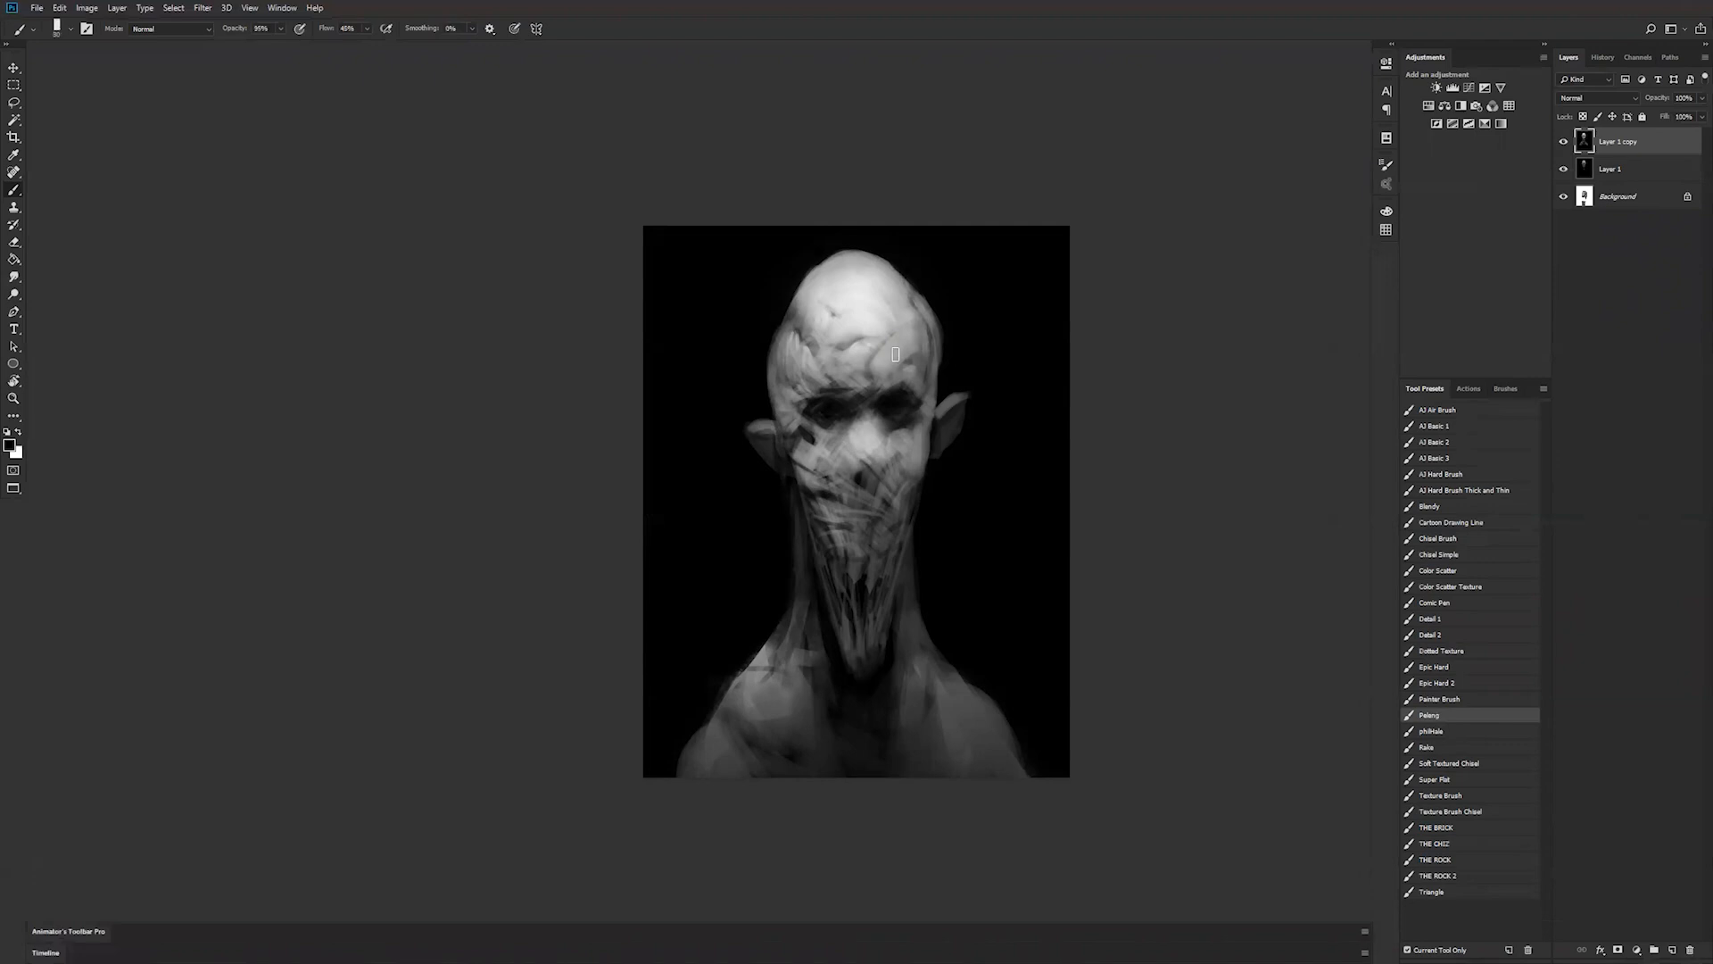
key(bracketright)
key(bracketright)
key(bracketright)
key(bracketright)
mouse_move(841, 282)
mouse_down()
mouse_move(826, 306)
mouse_move(855, 309)
mouse_move(825, 285)
mouse_move(863, 291)
mouse_move(835, 321)
mouse_move(870, 321)
mouse_move(853, 281)
mouse_move(879, 272)
mouse_move(864, 305)
mouse_move(884, 304)
mouse_move(873, 277)
mouse_move(892, 358)
mouse_up()
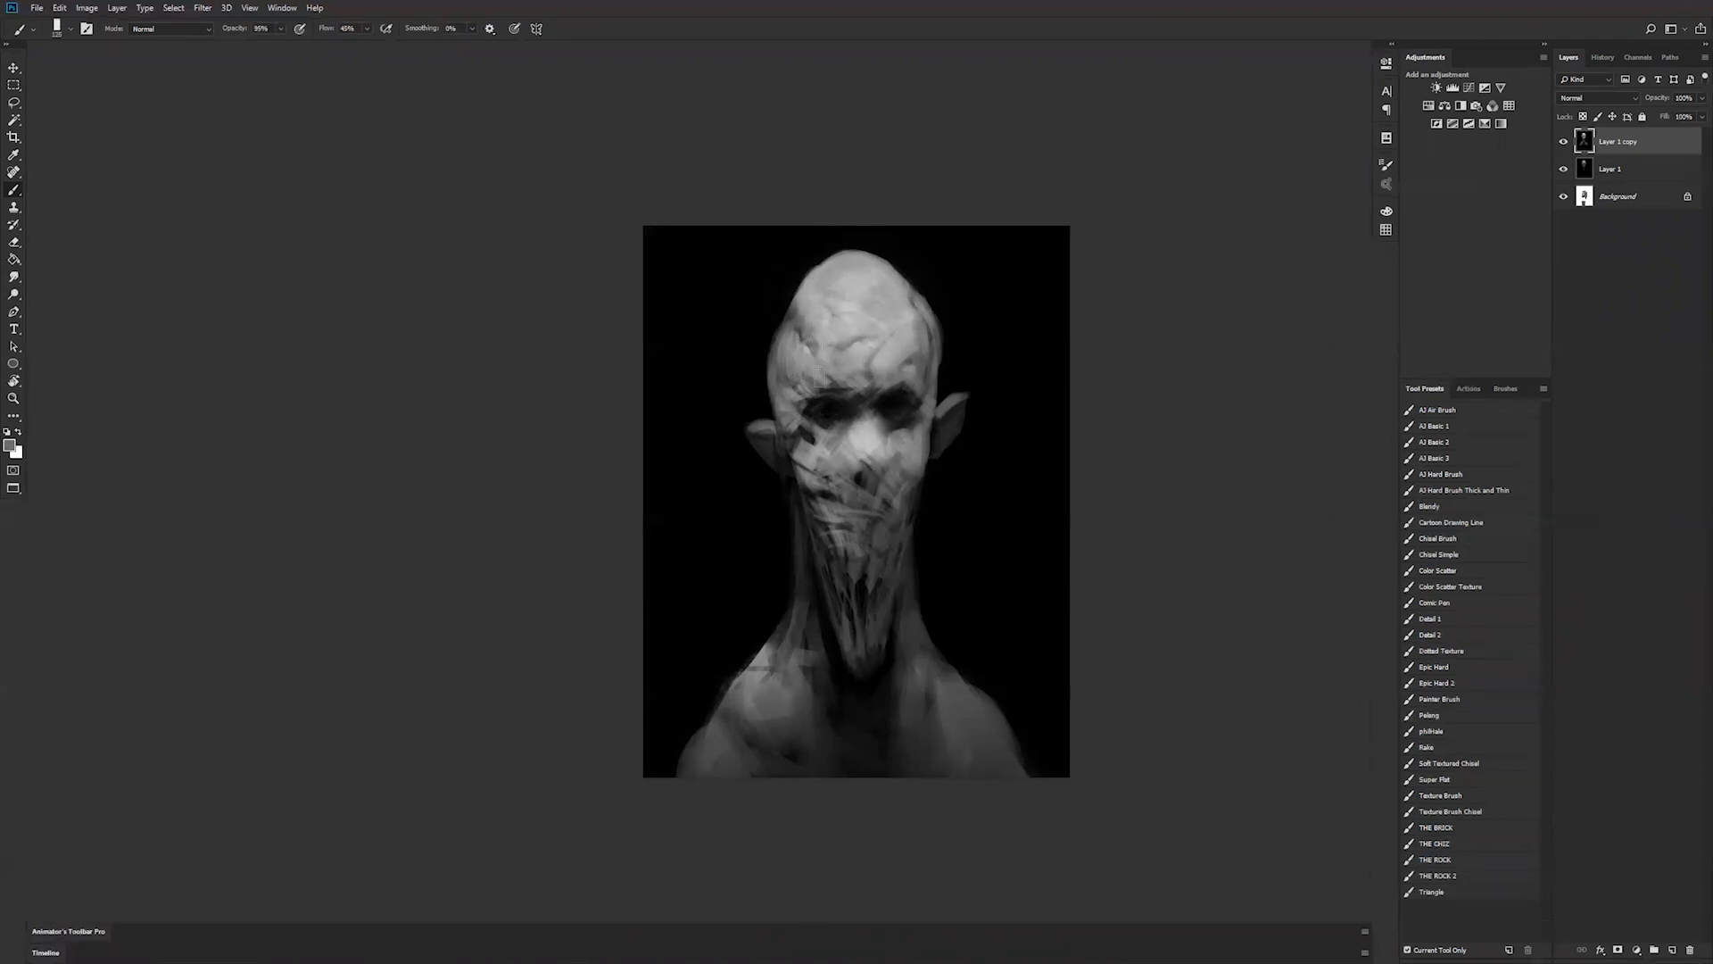
- Shrink the brush, sample the eye socket tone, repaint the eye and nose area and reset the colours to default
key(bracketleft)
key(bracketleft)
key(bracketleft)
key(bracketleft)
key(bracketleft)
key(bracketleft)
key(bracketleft)
key(bracketleft)
key(bracketleft)
key(bracketleft)
key(bracketleft)
key(bracketleft)
key(bracketleft)
key(bracketright)
key(bracketright)
alt+click(832, 407)
key(bracketleft)
key(bracketleft)
key(bracketleft)
drag(878, 463, 876, 480)
key(d)
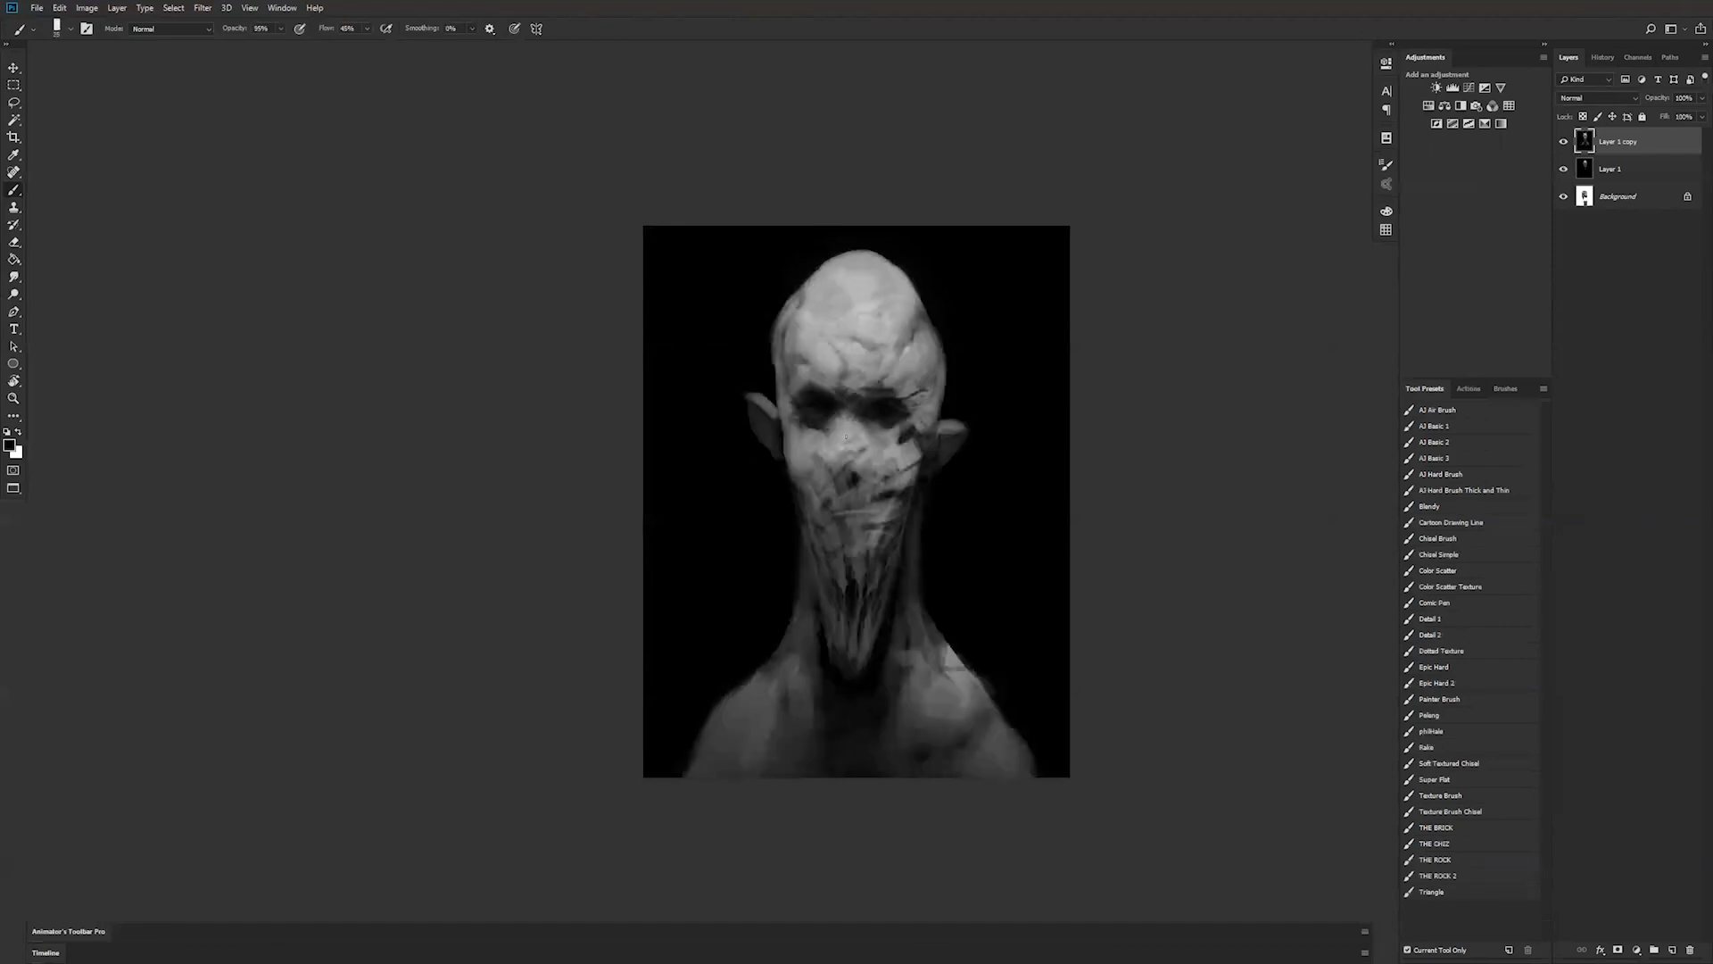
- Sample a grey from the nose, restore black as the painting colour and refine the eye sockets with a smaller brush
alt+click(861, 460)
key(d)
key(bracketleft)
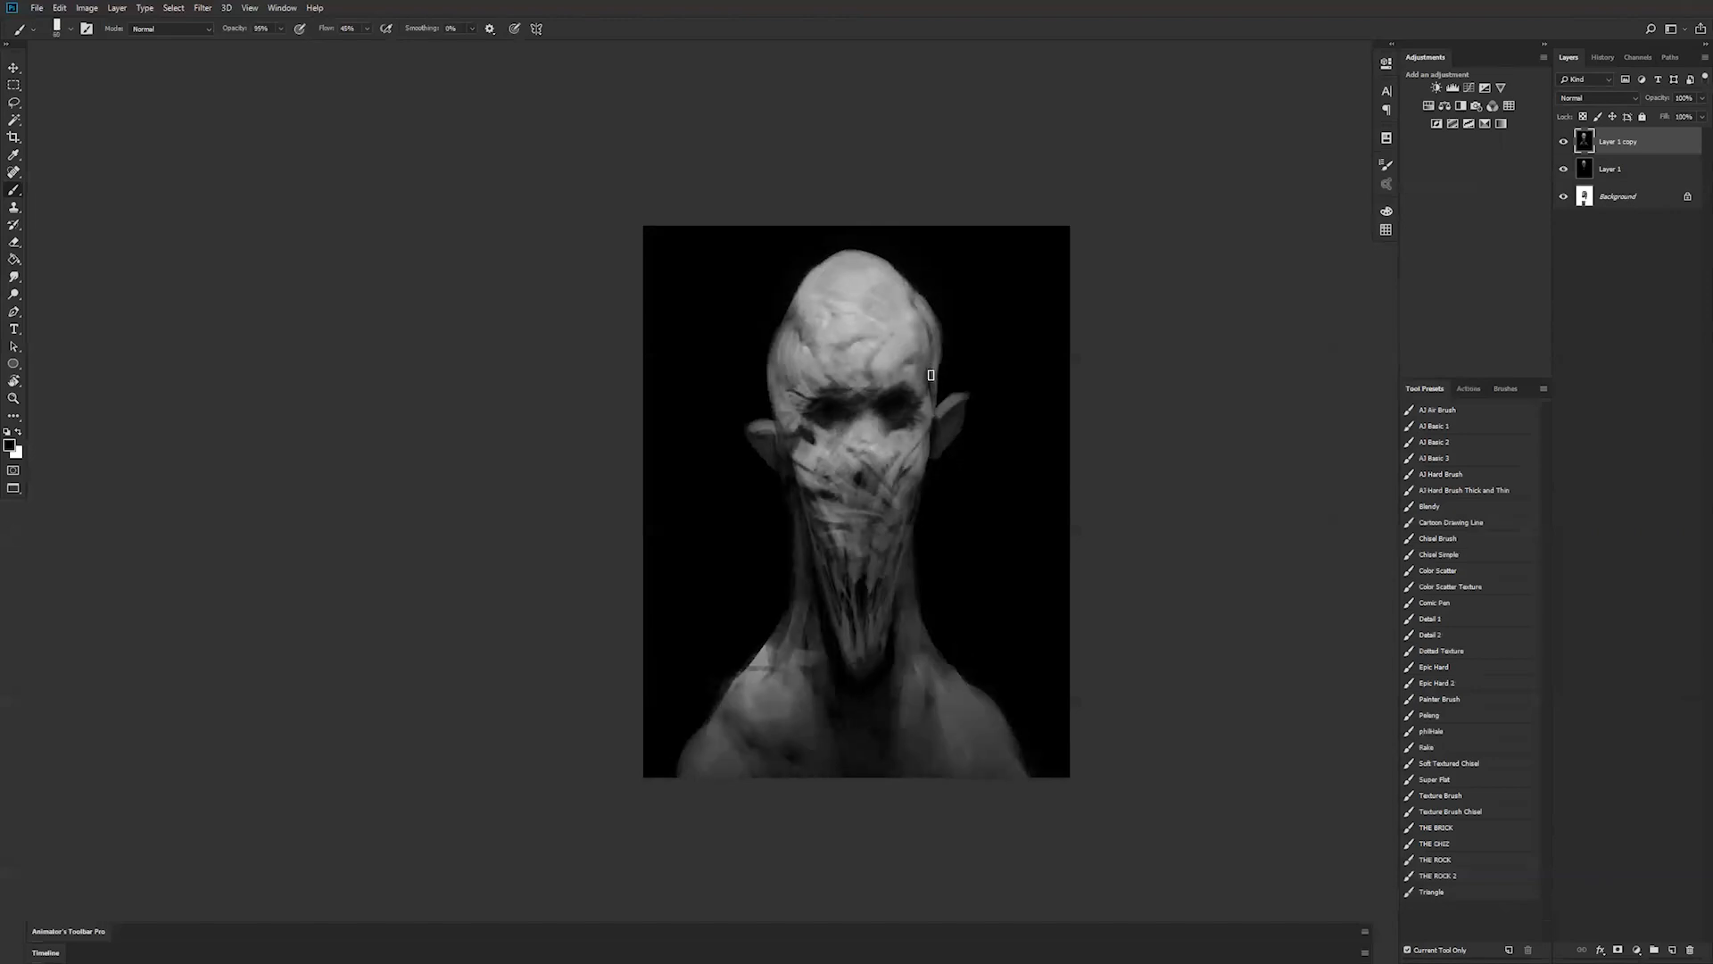
- Adjust the brush size, sample a light grey from the forehead and paint it over the right side of the brow
key(ctrl+alt)
key(bracketleft)
key(bracketleft)
key(bracketleft)
key(bracketleft)
key(bracketleft)
key(bracketright)
key(bracketright)
key(bracketright)
alt+click(870, 314)
drag(908, 351, 924, 354)
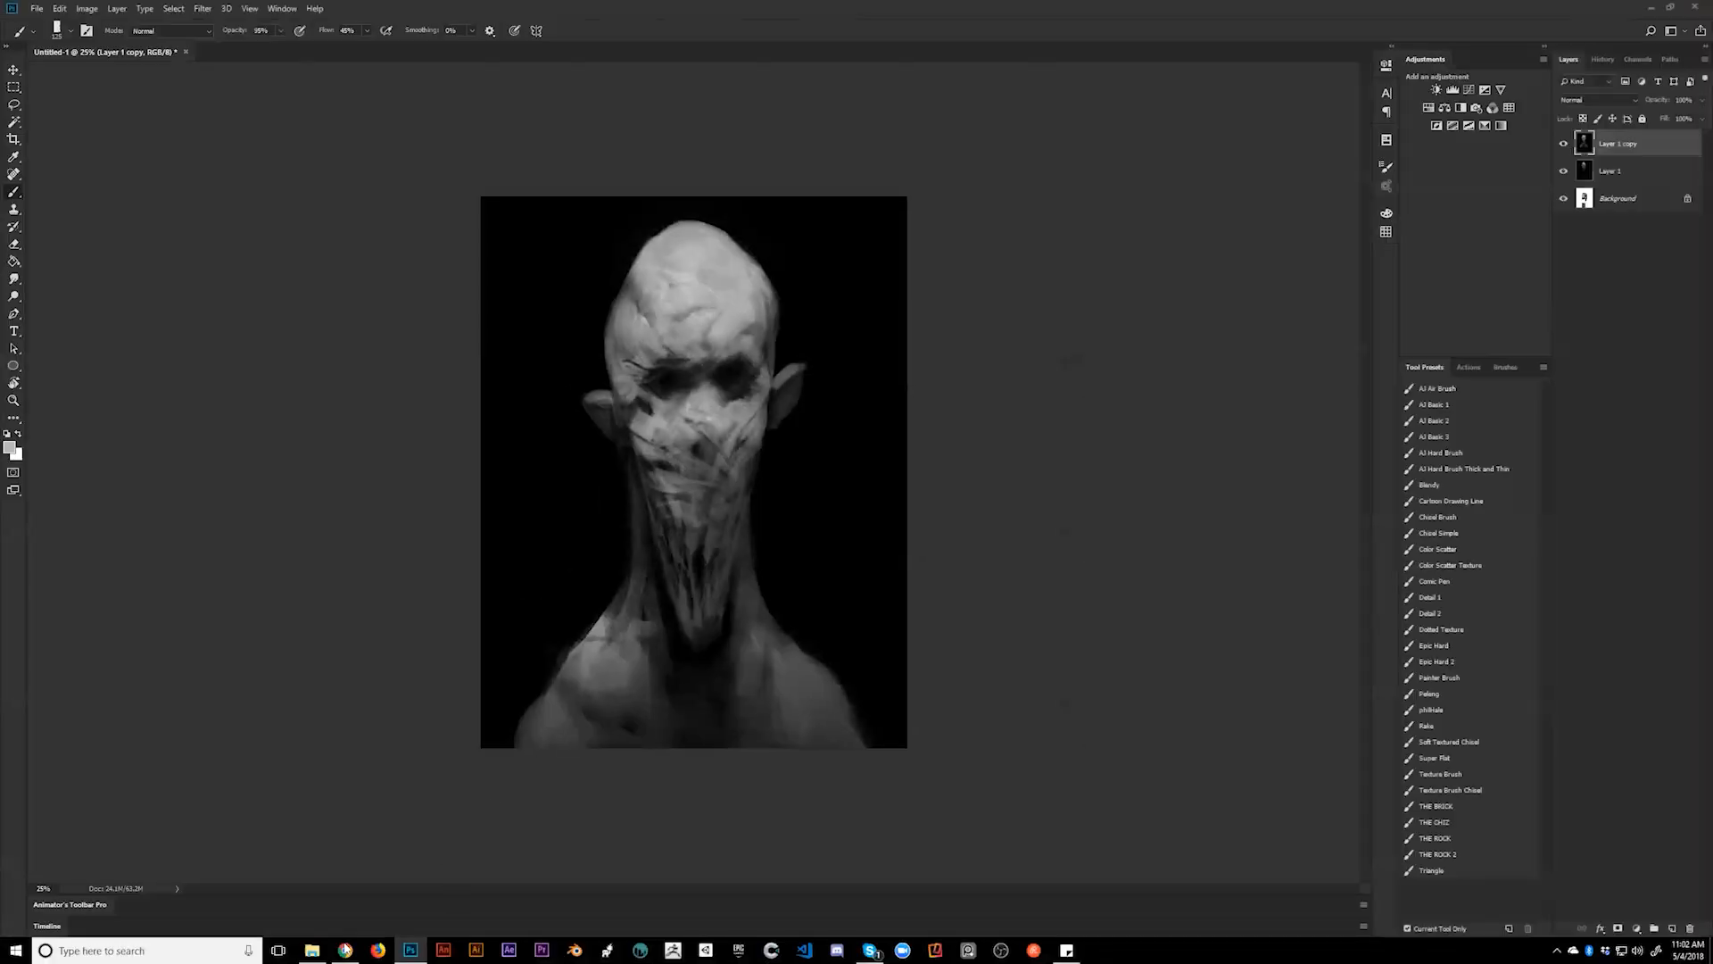
- Switch to Chrome and search Google Images for "optical illusions"
click(347, 950)
triple_click(340, 87)
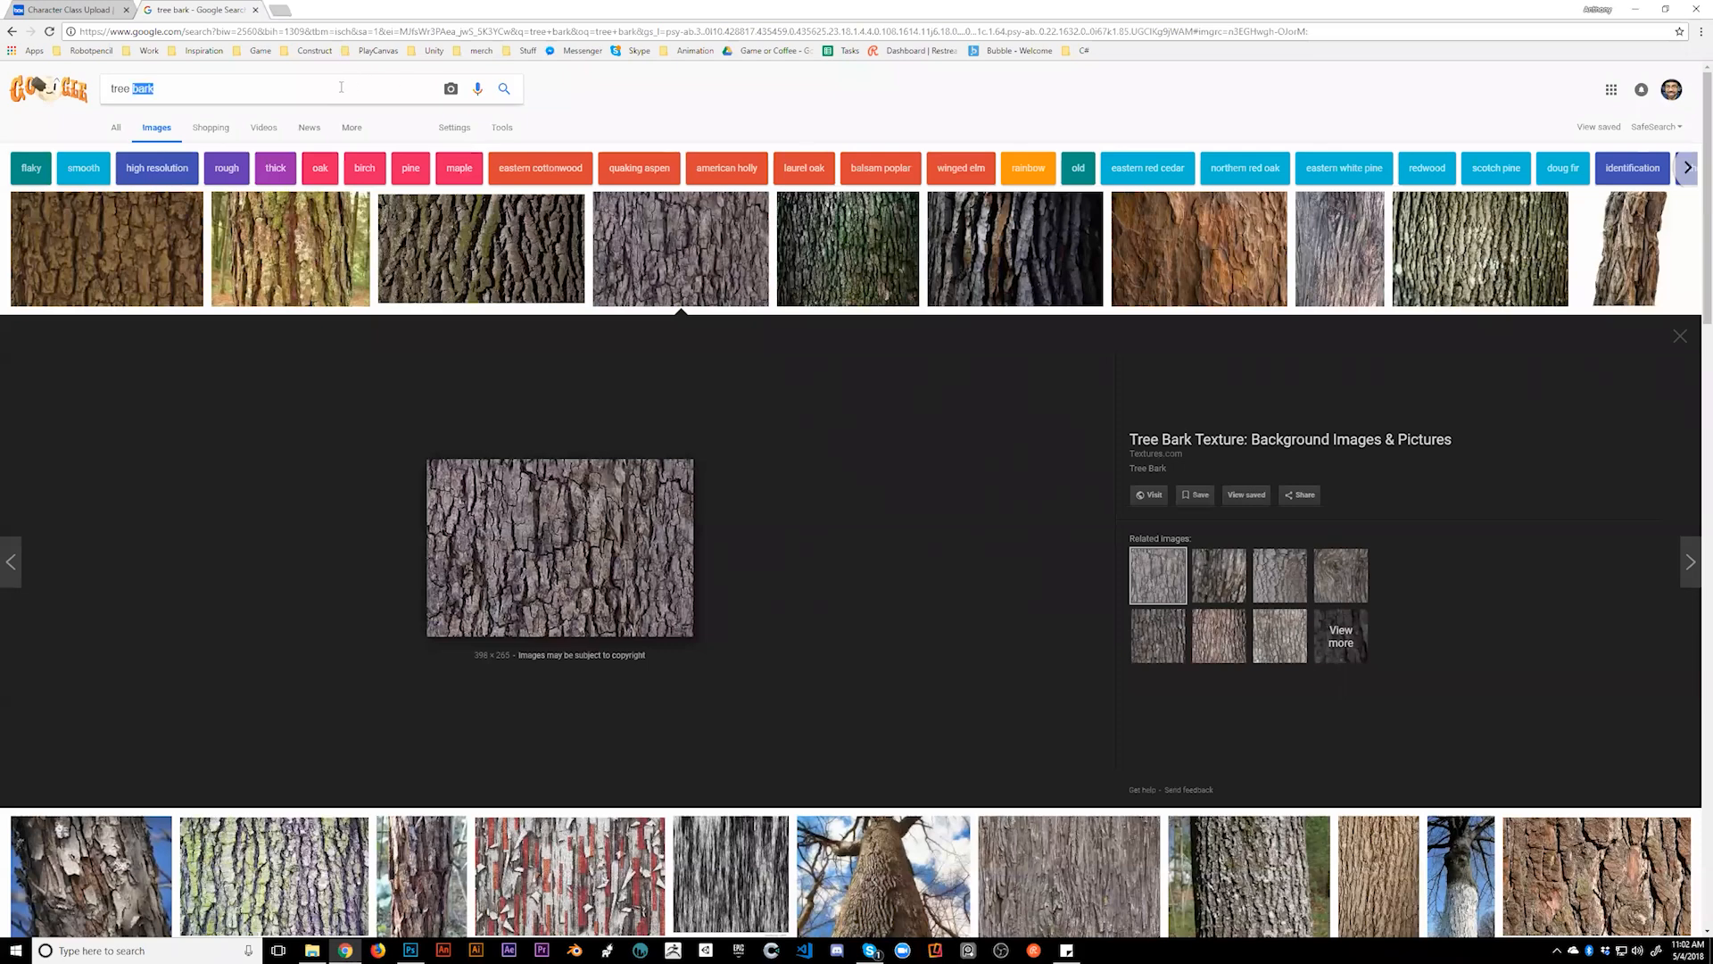
text(optical )
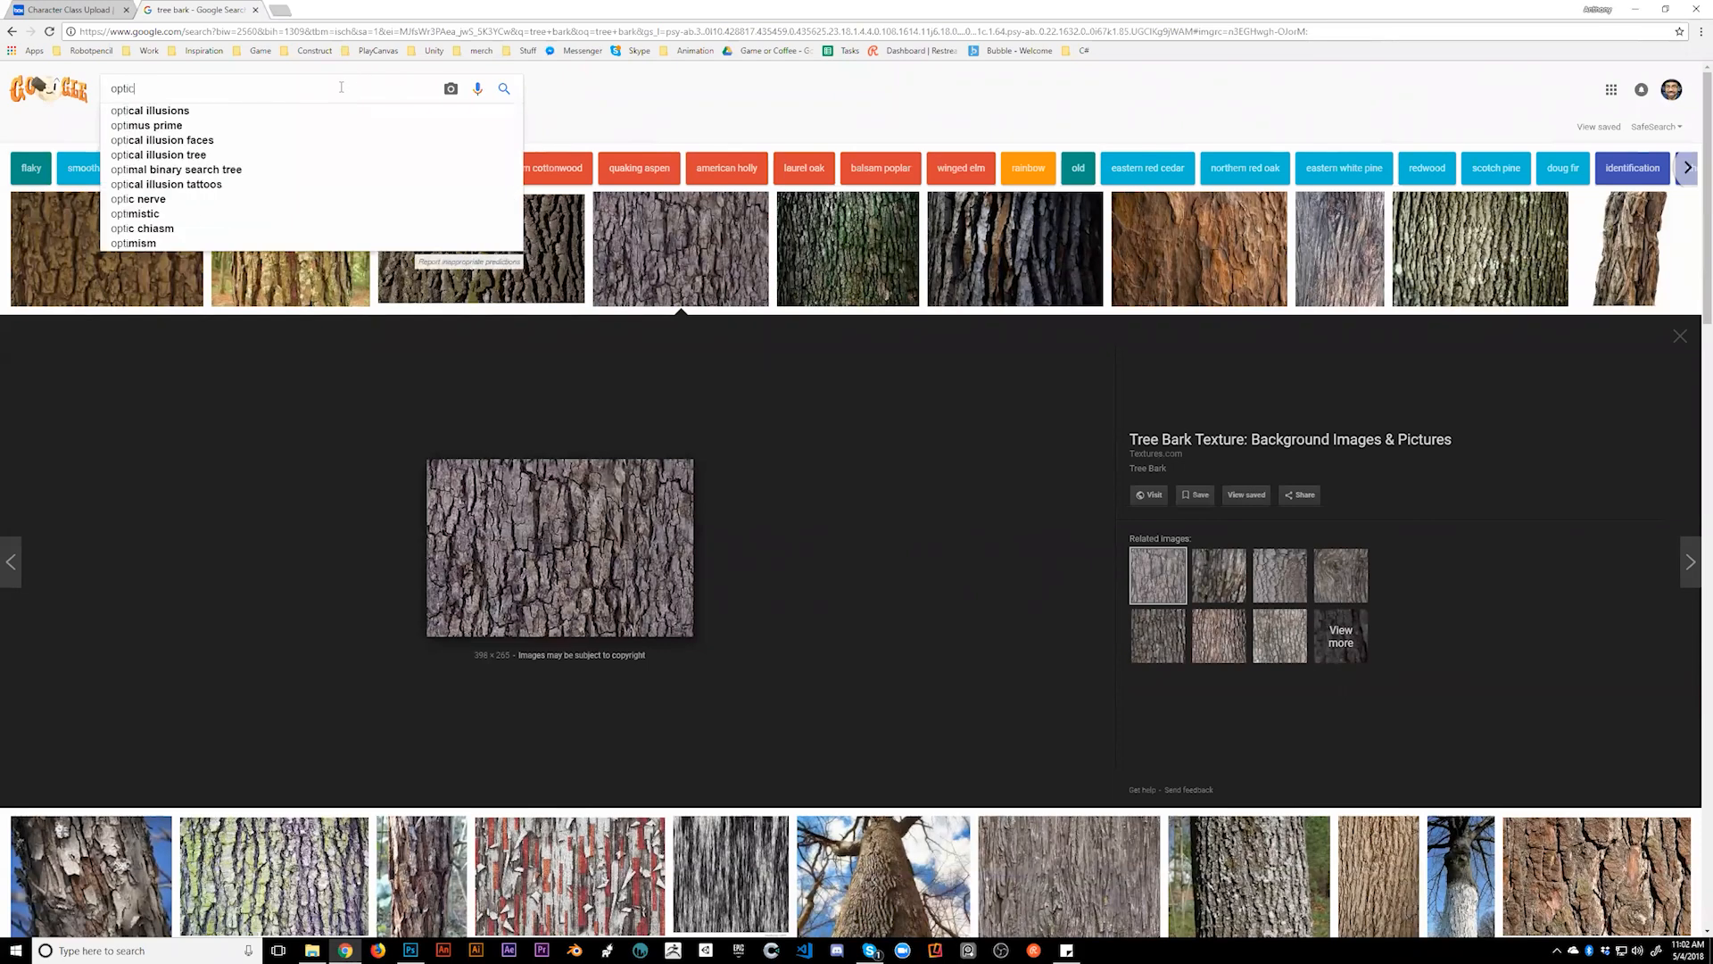
text(illusions)
key(Return)
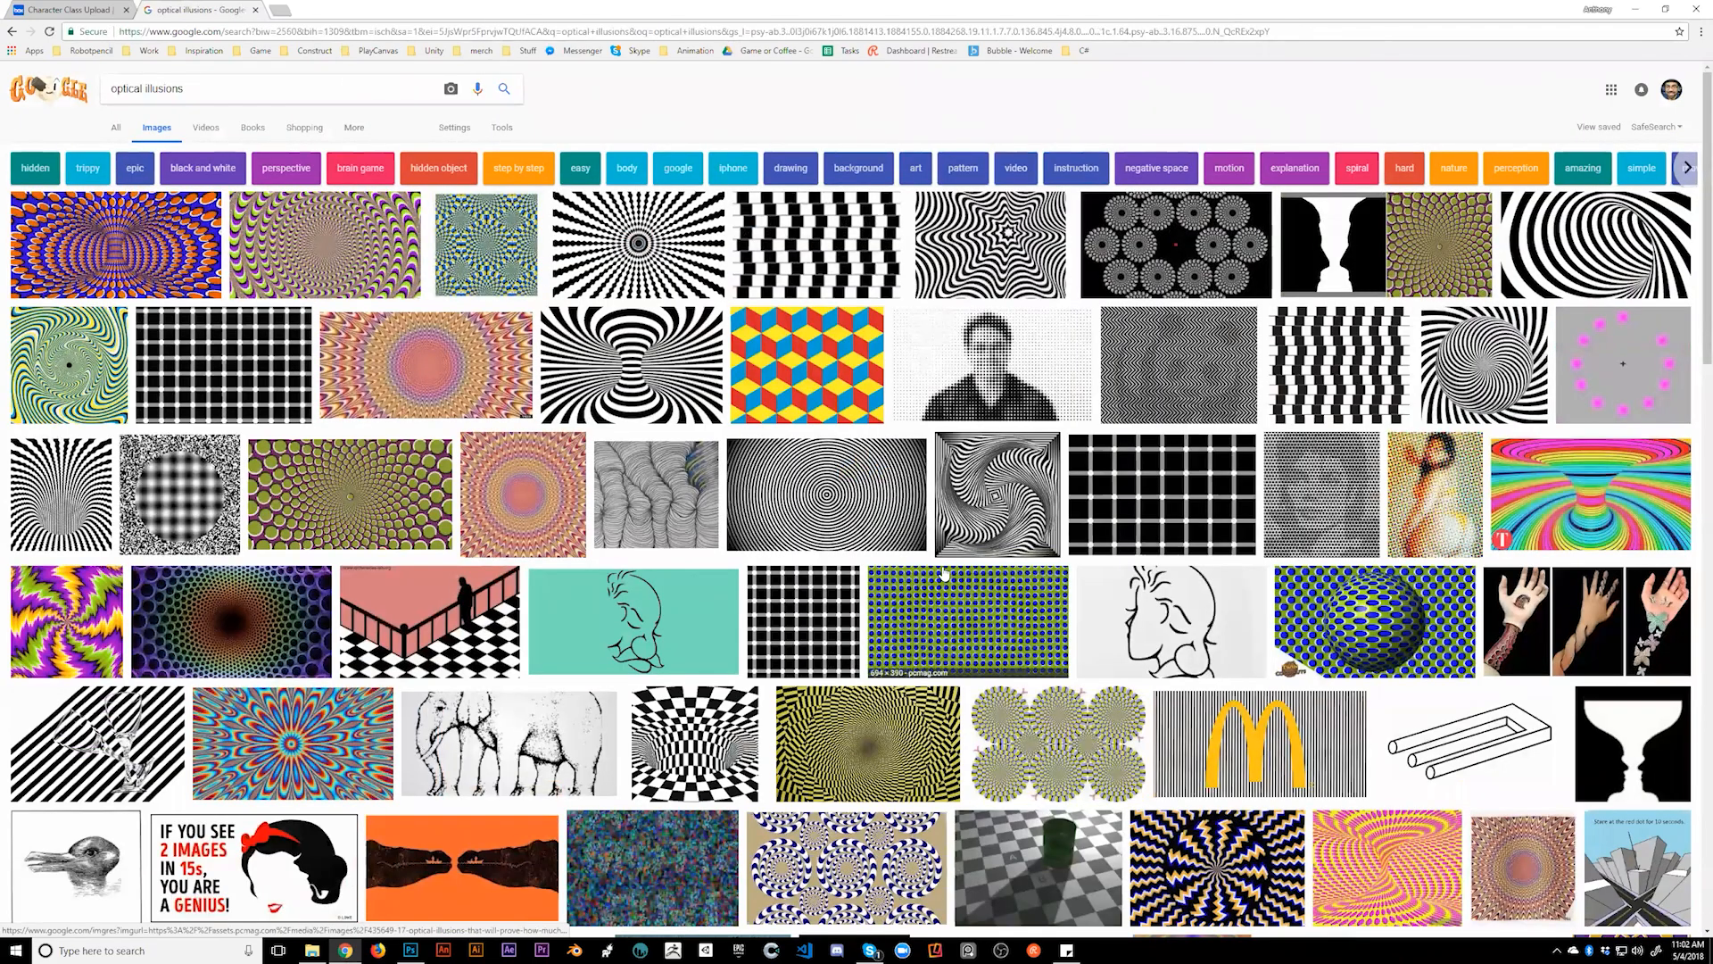
- Examine the staggered black-and-white checkered illusion from Reader's Digest, close the search tab and return to Photoshop
click(1339, 375)
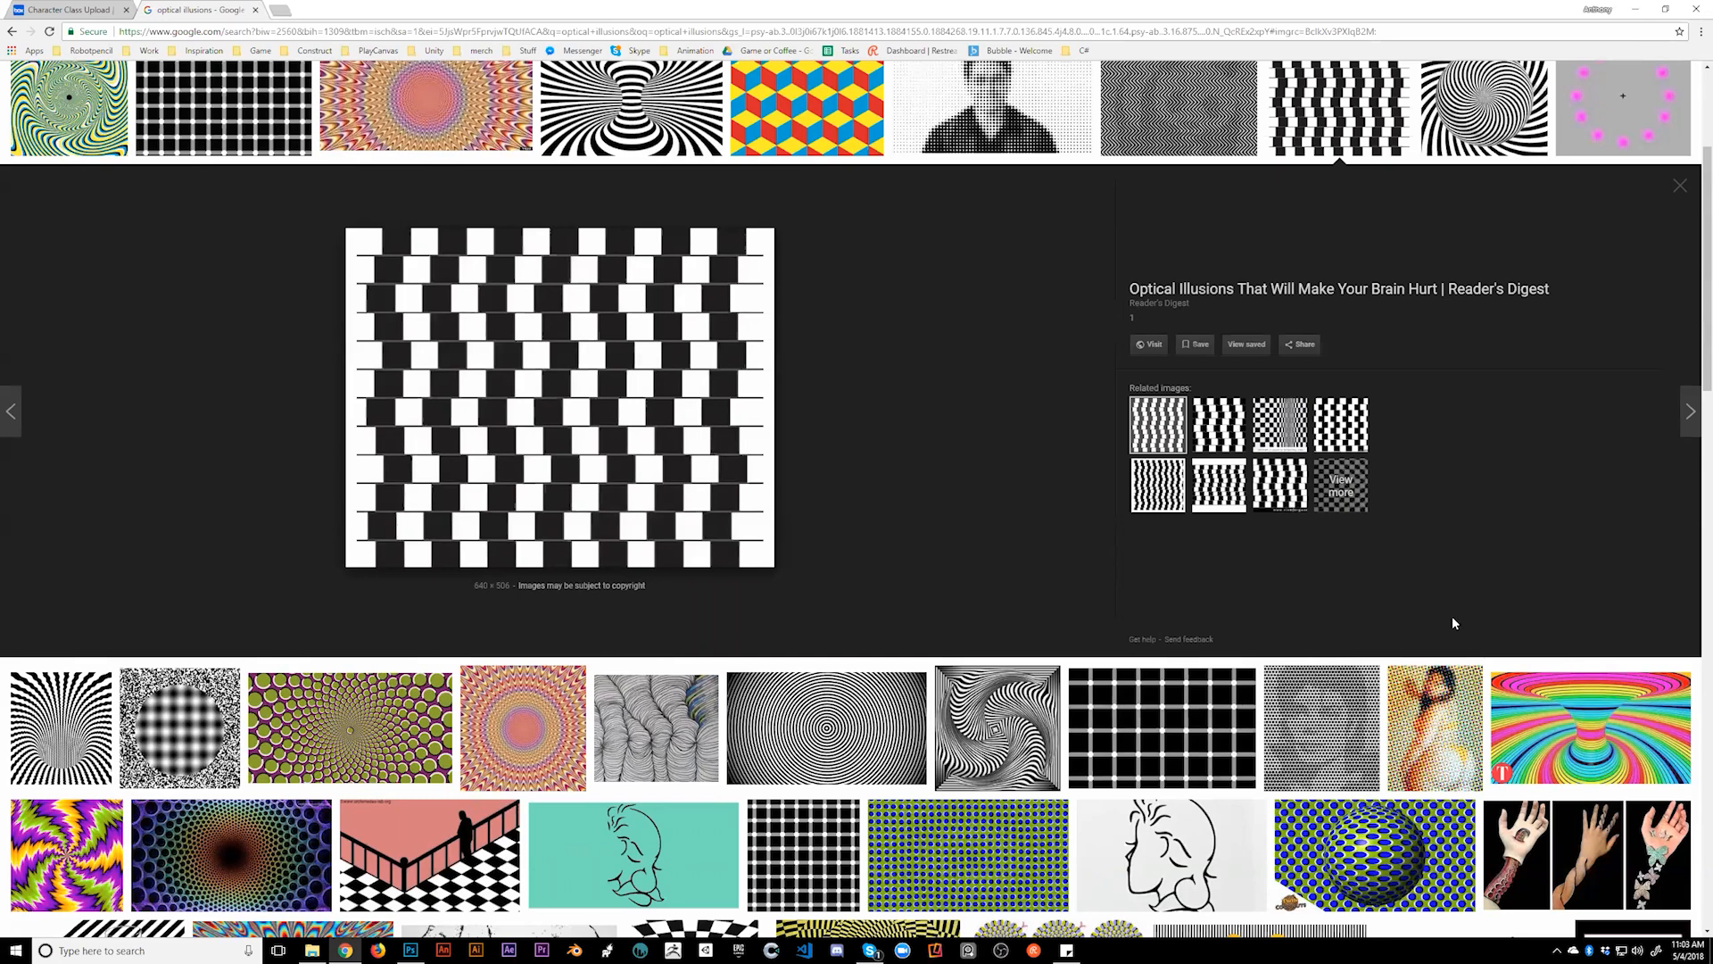
scroll(1207, 575, up, 3)
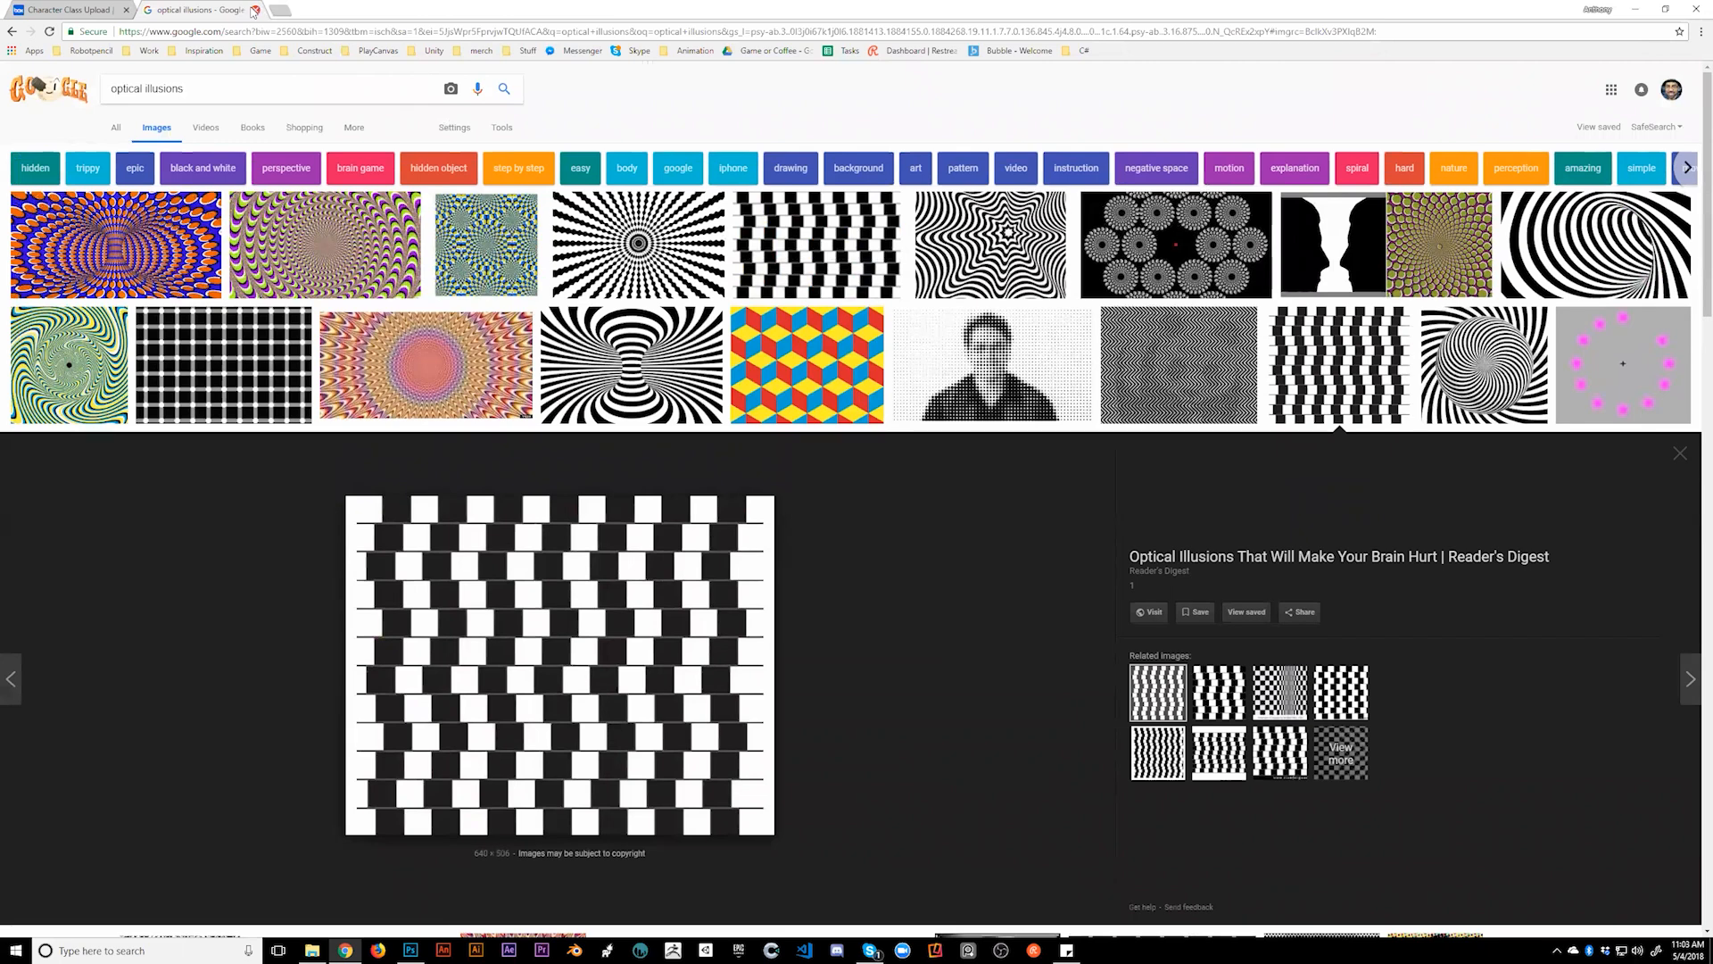
click(254, 11)
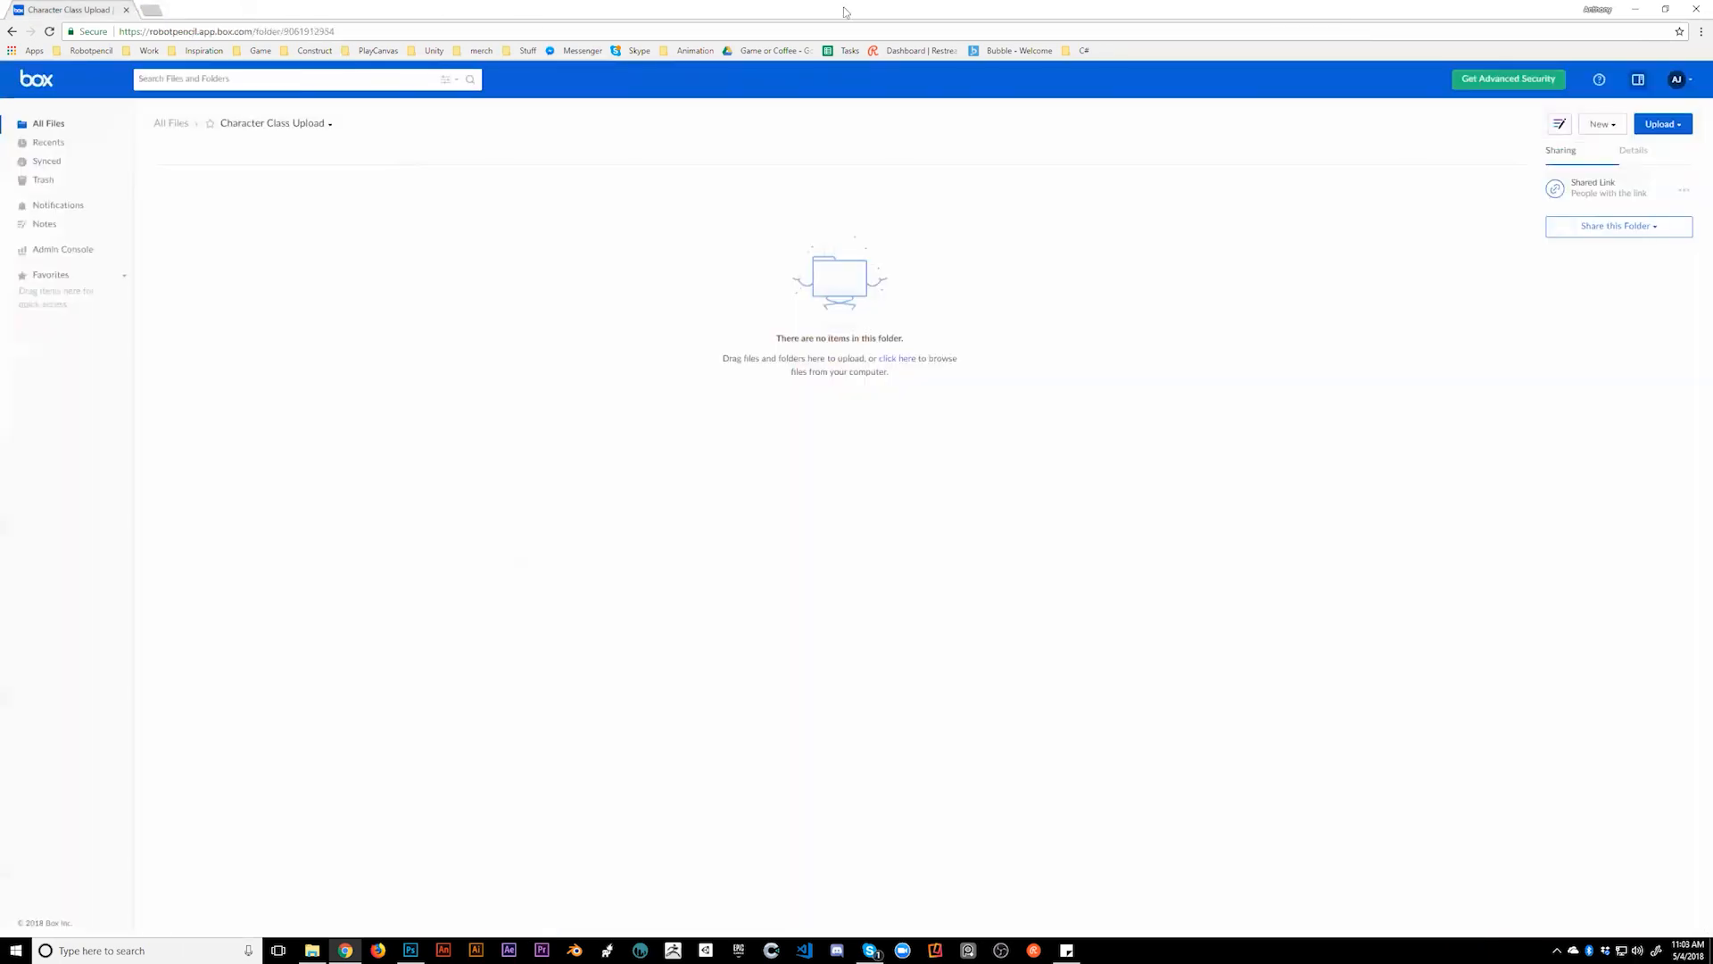
key(alt+Tab)
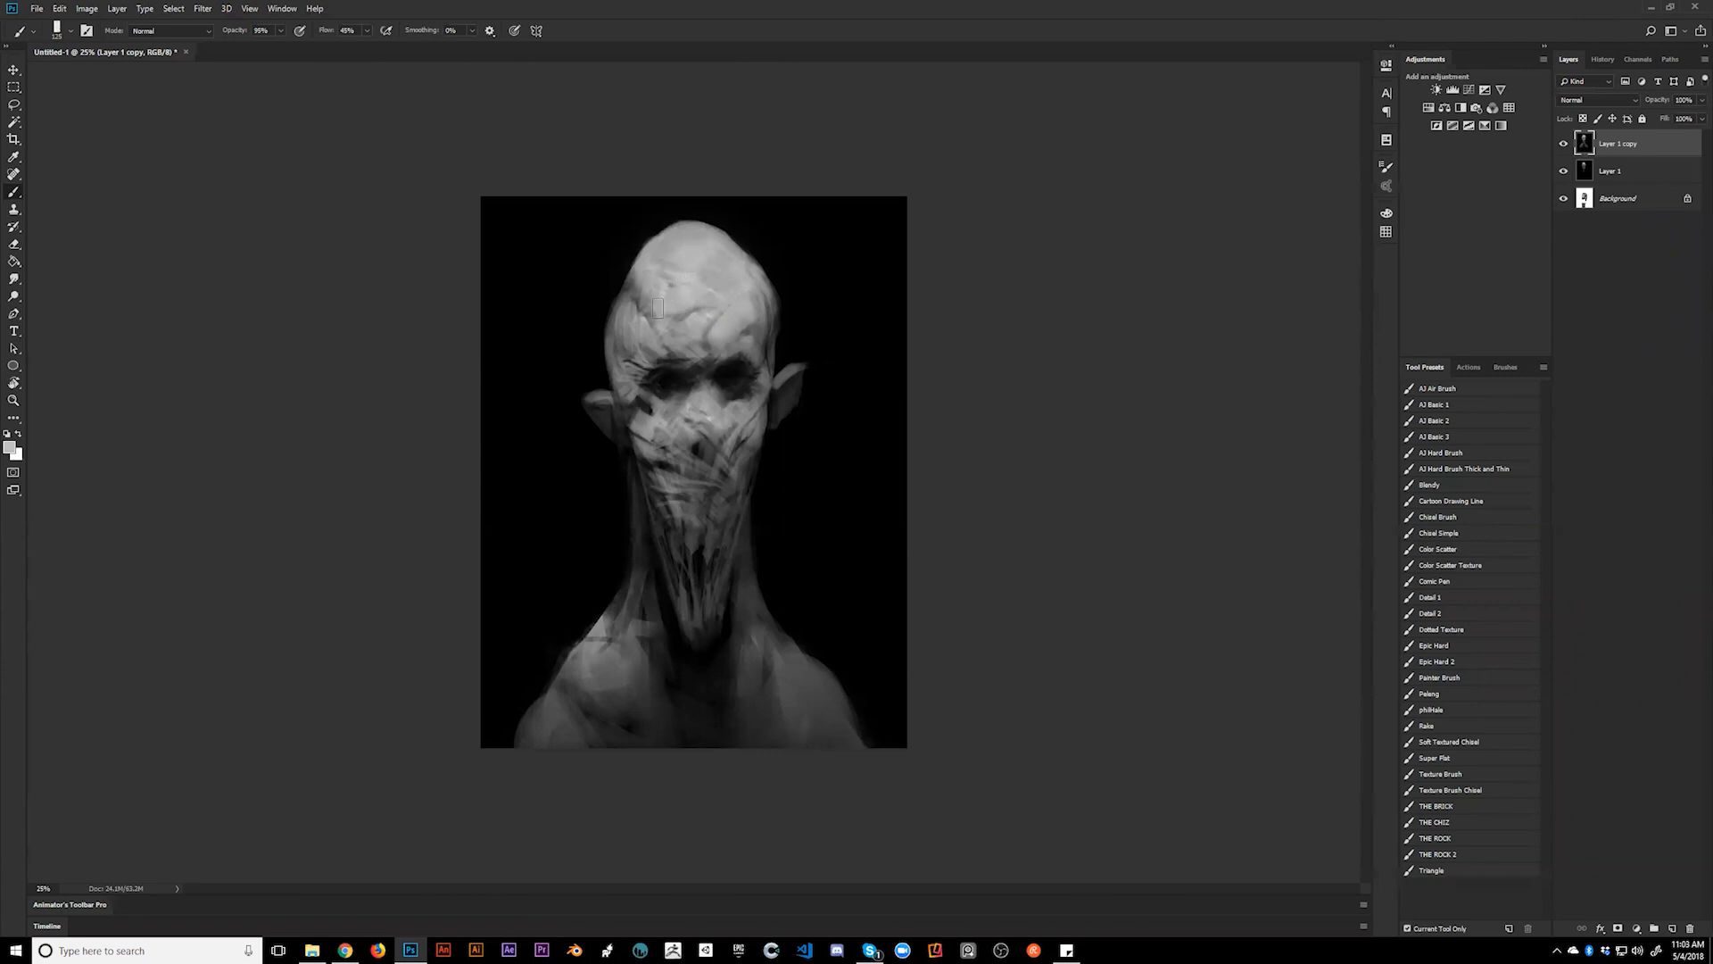
- Reduce the brush size, sample a grey from the right temple and refine the edge of the cheek below the right ear
key([)
key([)
key([)
key([)
key([)
key([)
key([)
key([)
key(bracketright)
key(bracketright)
alt+click(758, 344)
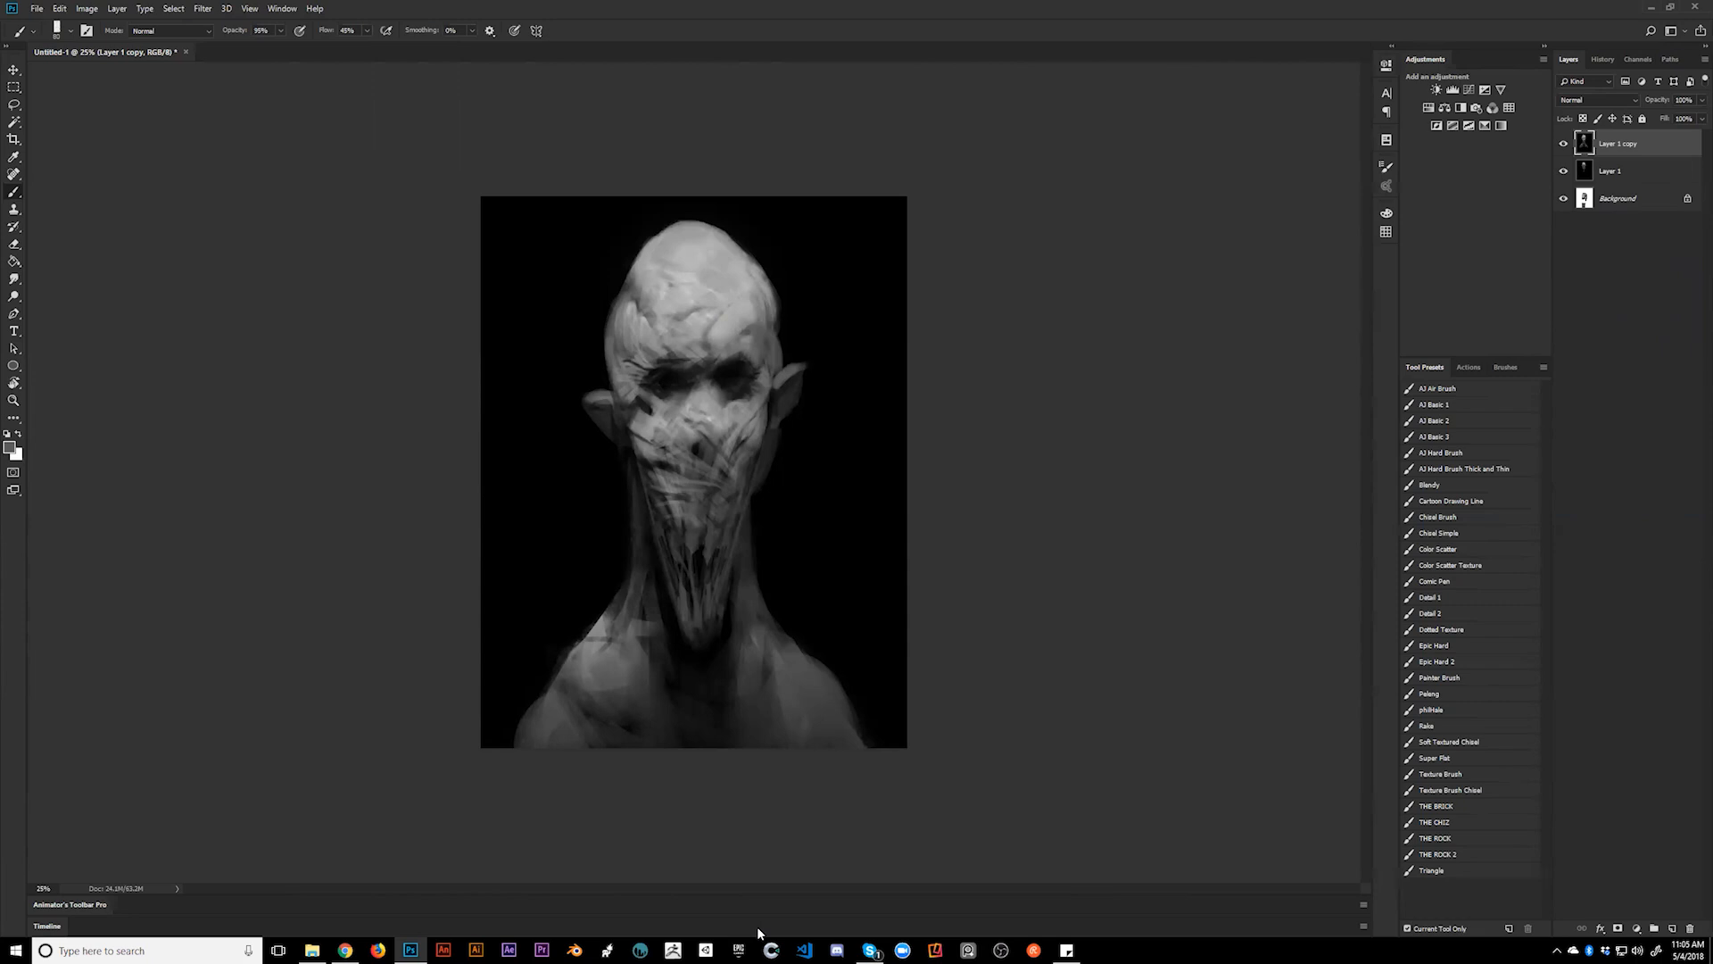
- Sample greys from the left temple and paint along the temple and above the left eye, reducing the brush size
alt+click(624, 308)
mouse_move(625, 302)
mouse_down()
mouse_move(655, 265)
mouse_move(627, 277)
mouse_move(633, 260)
mouse_move(632, 331)
mouse_up()
key([)
key([)
key([)
drag(627, 360, 648, 367)
key(alt)
alt+click(641, 342)
- Adjust the brush size and sample a grey from the cheek beside the left ear for reworking the left eye corner
key(bracketleft)
key(bracketleft)
key(bracketleft)
key(bracketleft)
key(bracketleft)
key(bracketleft)
key(bracketright)
key(bracketright)
key(bracketright)
key(bracketright)
key(bracketright)
key(bracketright)
key(bracketright)
alt+click(643, 397)
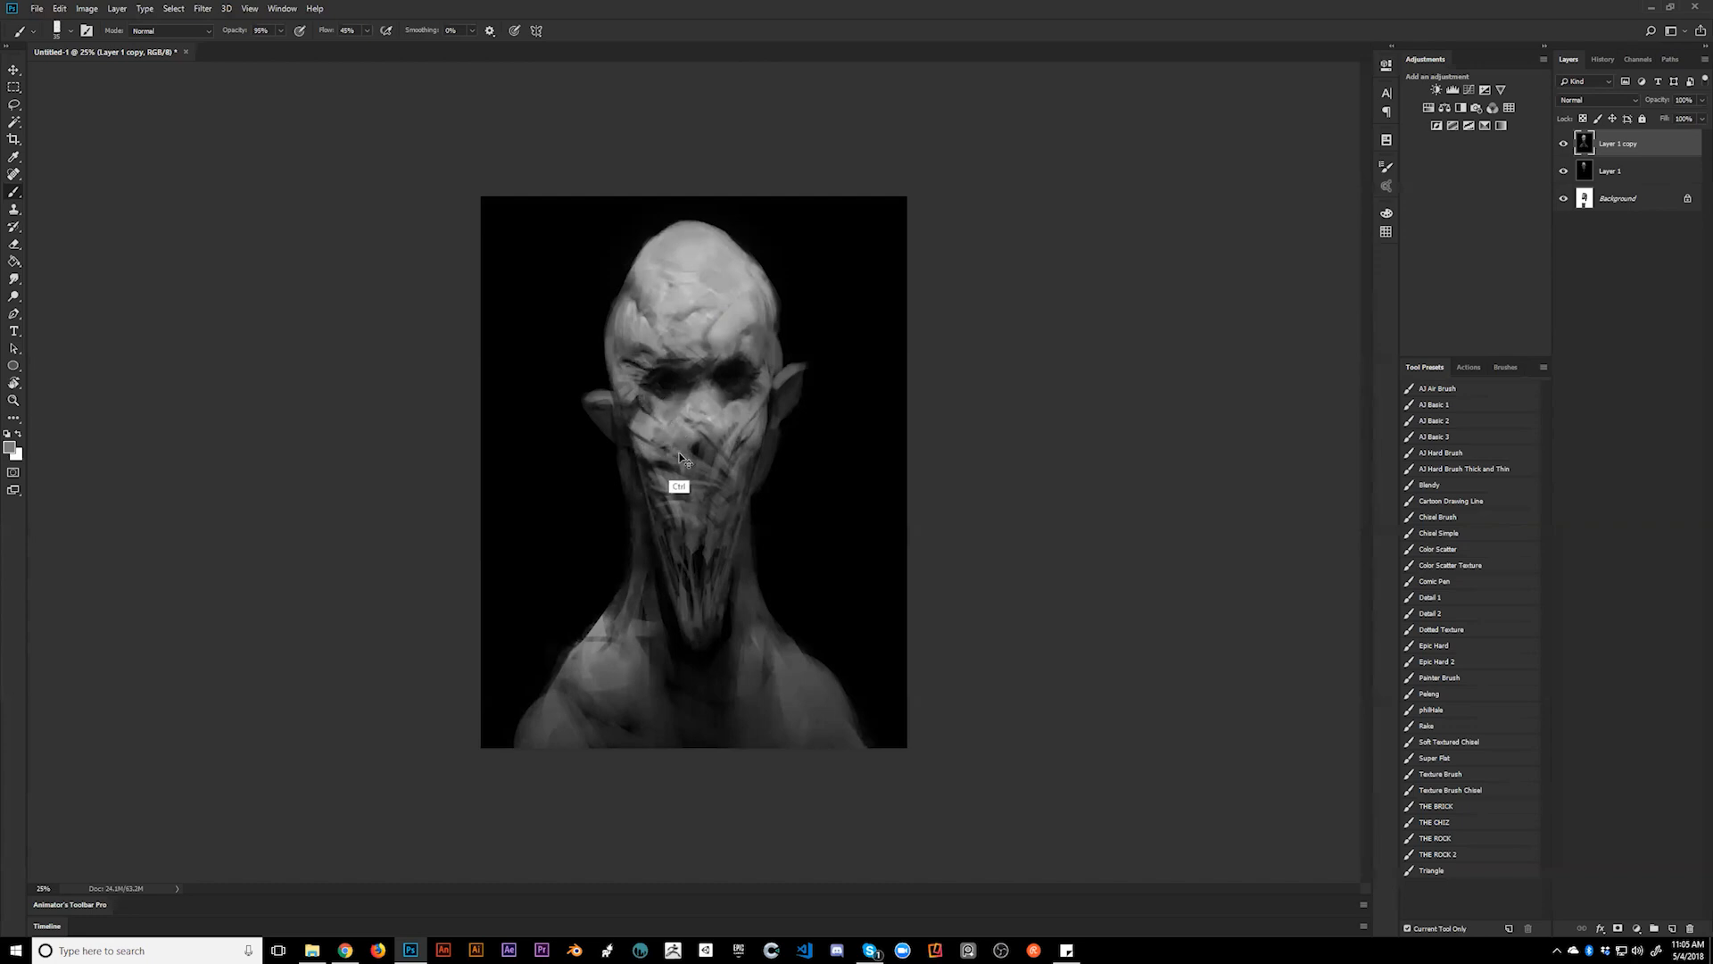
- Step back through the recent strokes and sample a light grey from the forehead
key(ctrl+alt+z)
key(ctrl+alt+z)
alt+click(661, 288)
key(ctrl+alt+z)
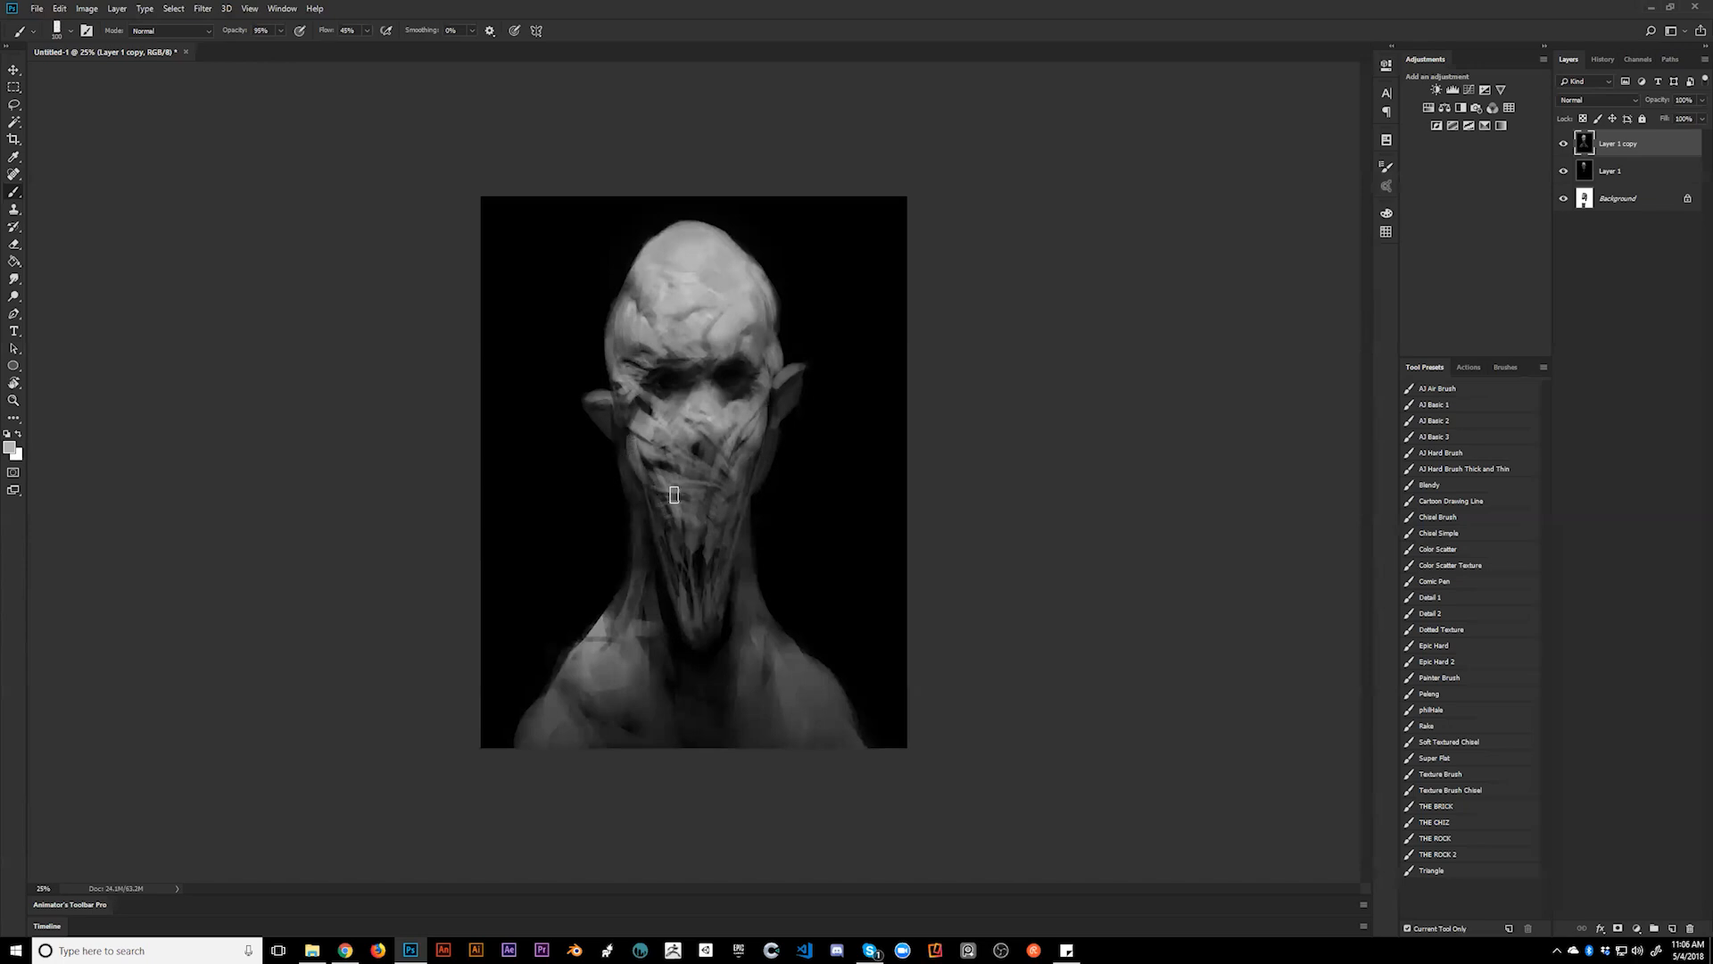
- Sample the black background and a grey beside the left brow, and paint down the edge of the left temple
alt+click(602, 493)
alt+click(631, 338)
drag(631, 290, 638, 320)
- Sample a light grey from the left temple, enlarge the brush and soften the wrinkles across the middle of the forehead
alt+click(644, 298)
key(bracketright)
key(bracketright)
key(bracketright)
mouse_move(667, 257)
mouse_down()
mouse_move(701, 269)
mouse_move(685, 324)
mouse_up()
- Reset the colours to default, sample greys from the brow and left cheek, and deepen the shadow band across both eyes
key(d)
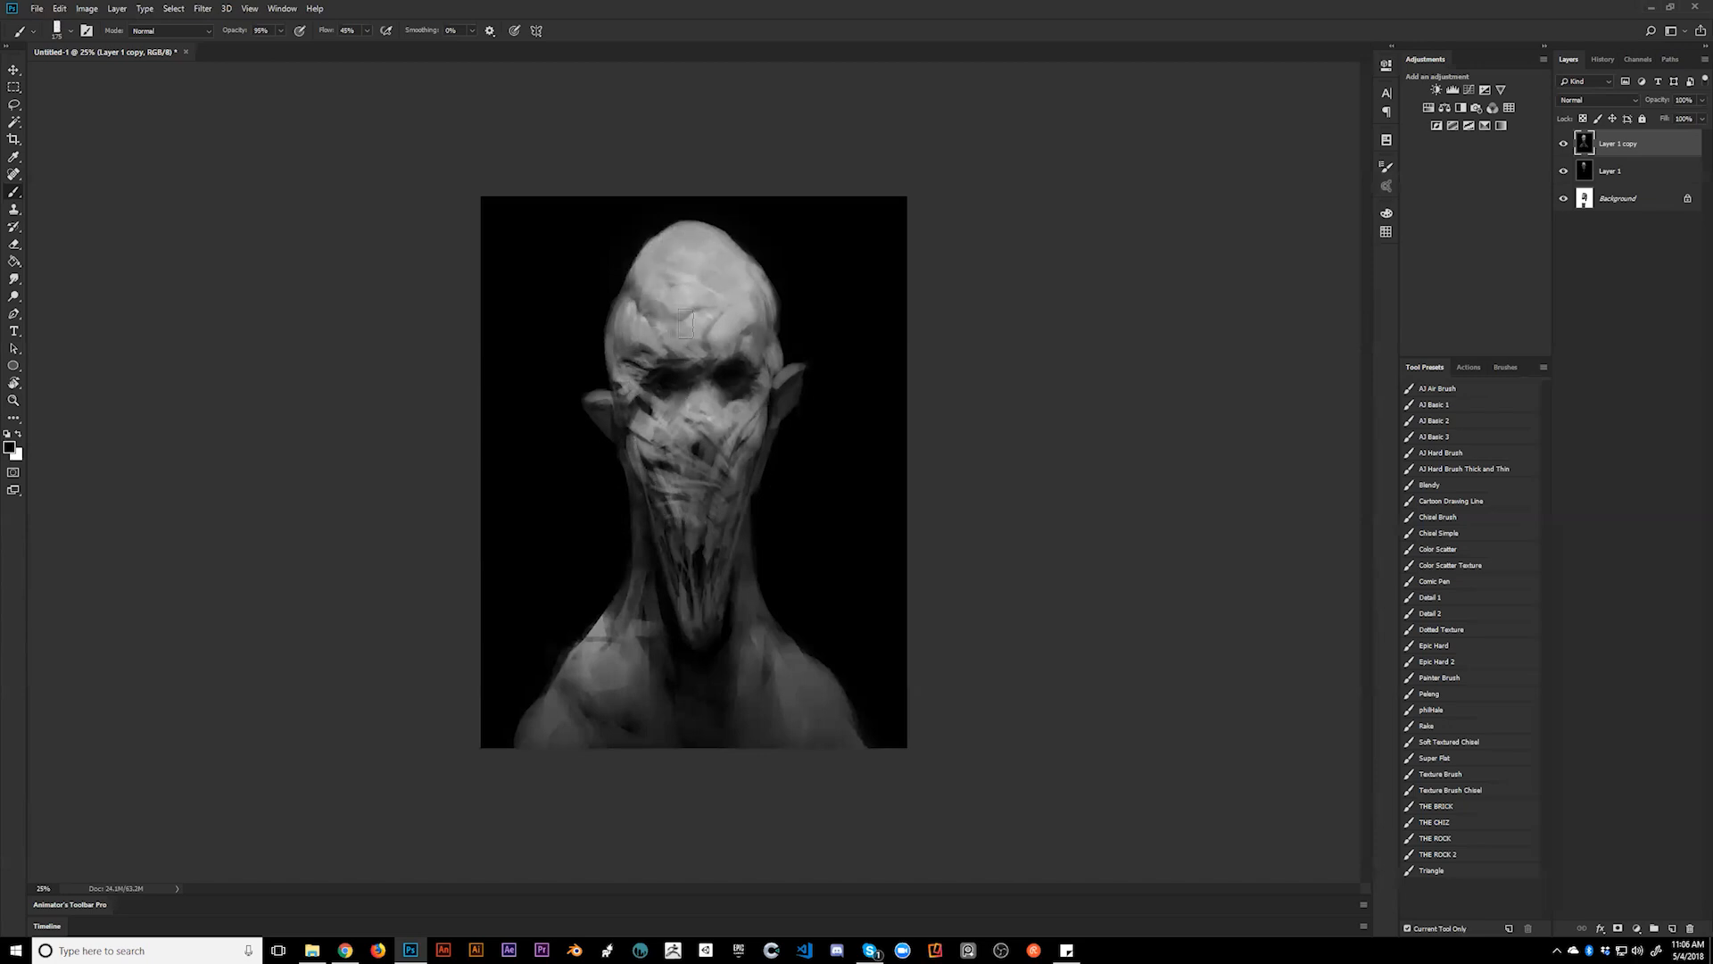
key(bracketleft)
alt+click(679, 309)
key(alt)
key(bracketleft)
alt+click(631, 402)
key(bracketright)
mouse_move(638, 391)
mouse_down()
mouse_move(651, 379)
mouse_move(623, 379)
mouse_up()
mouse_move(622, 361)
mouse_down()
mouse_move(660, 391)
mouse_move(662, 373)
mouse_move(671, 387)
mouse_move(776, 365)
mouse_move(754, 398)
mouse_up()
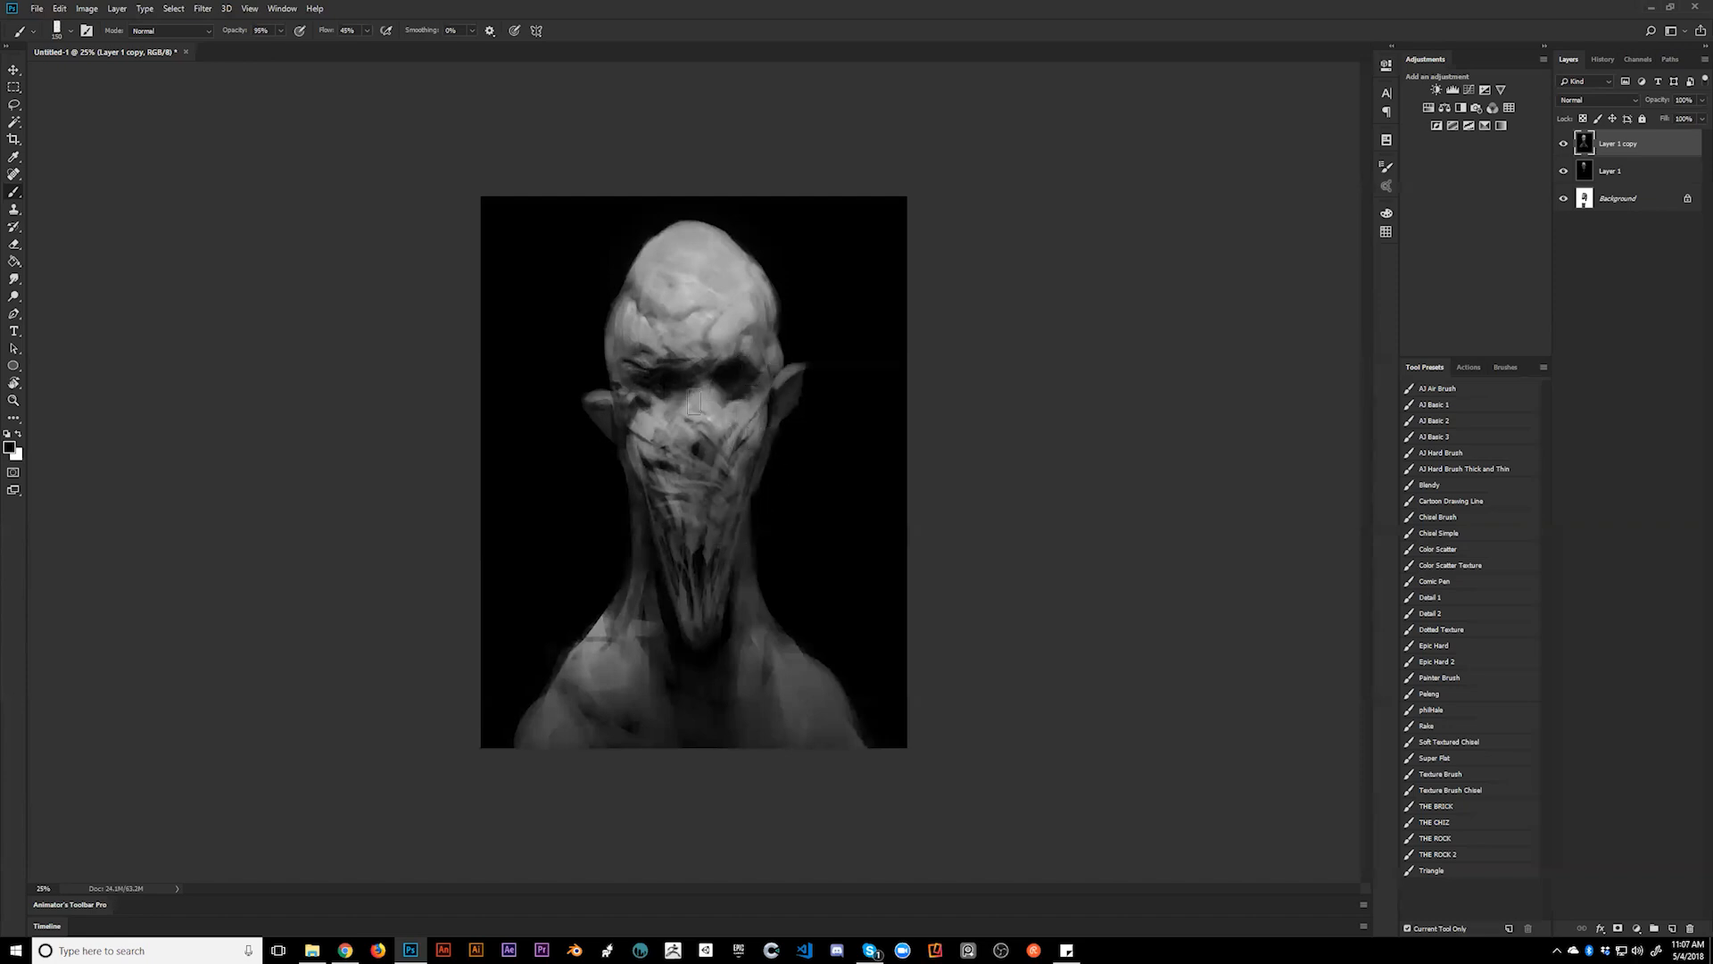
- Enlarge the brush and glaze black over the lower jaw and the upper neck
key(bracketright)
key(bracketright)
key(bracketright)
key(bracketright)
key(bracketleft)
key(bracketleft)
key(bracketright)
key(bracketright)
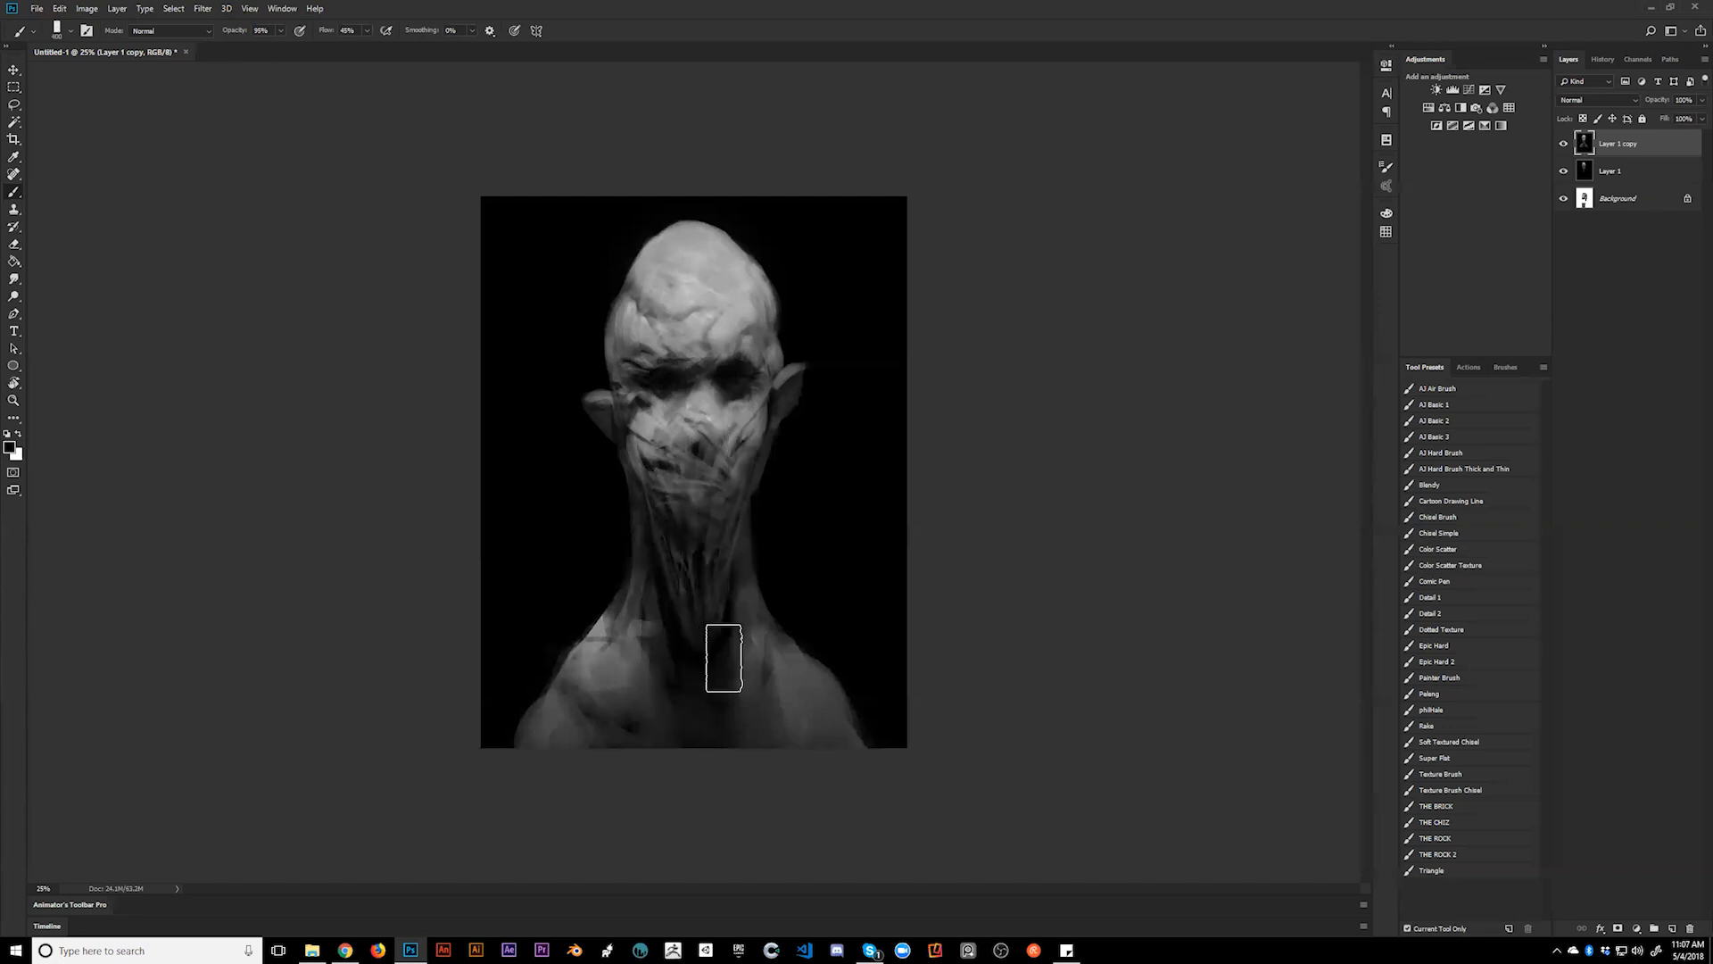
- Try painting ear-like lobes along both sides of the jaw and neck with a smaller brush
key(bracketleft)
key(bracketleft)
key(bracketleft)
key(bracketleft)
key(bracketleft)
key(bracketleft)
key(bracketleft)
key(bracketleft)
key(bracketleft)
drag(615, 476, 636, 510)
drag(750, 501, 748, 562)
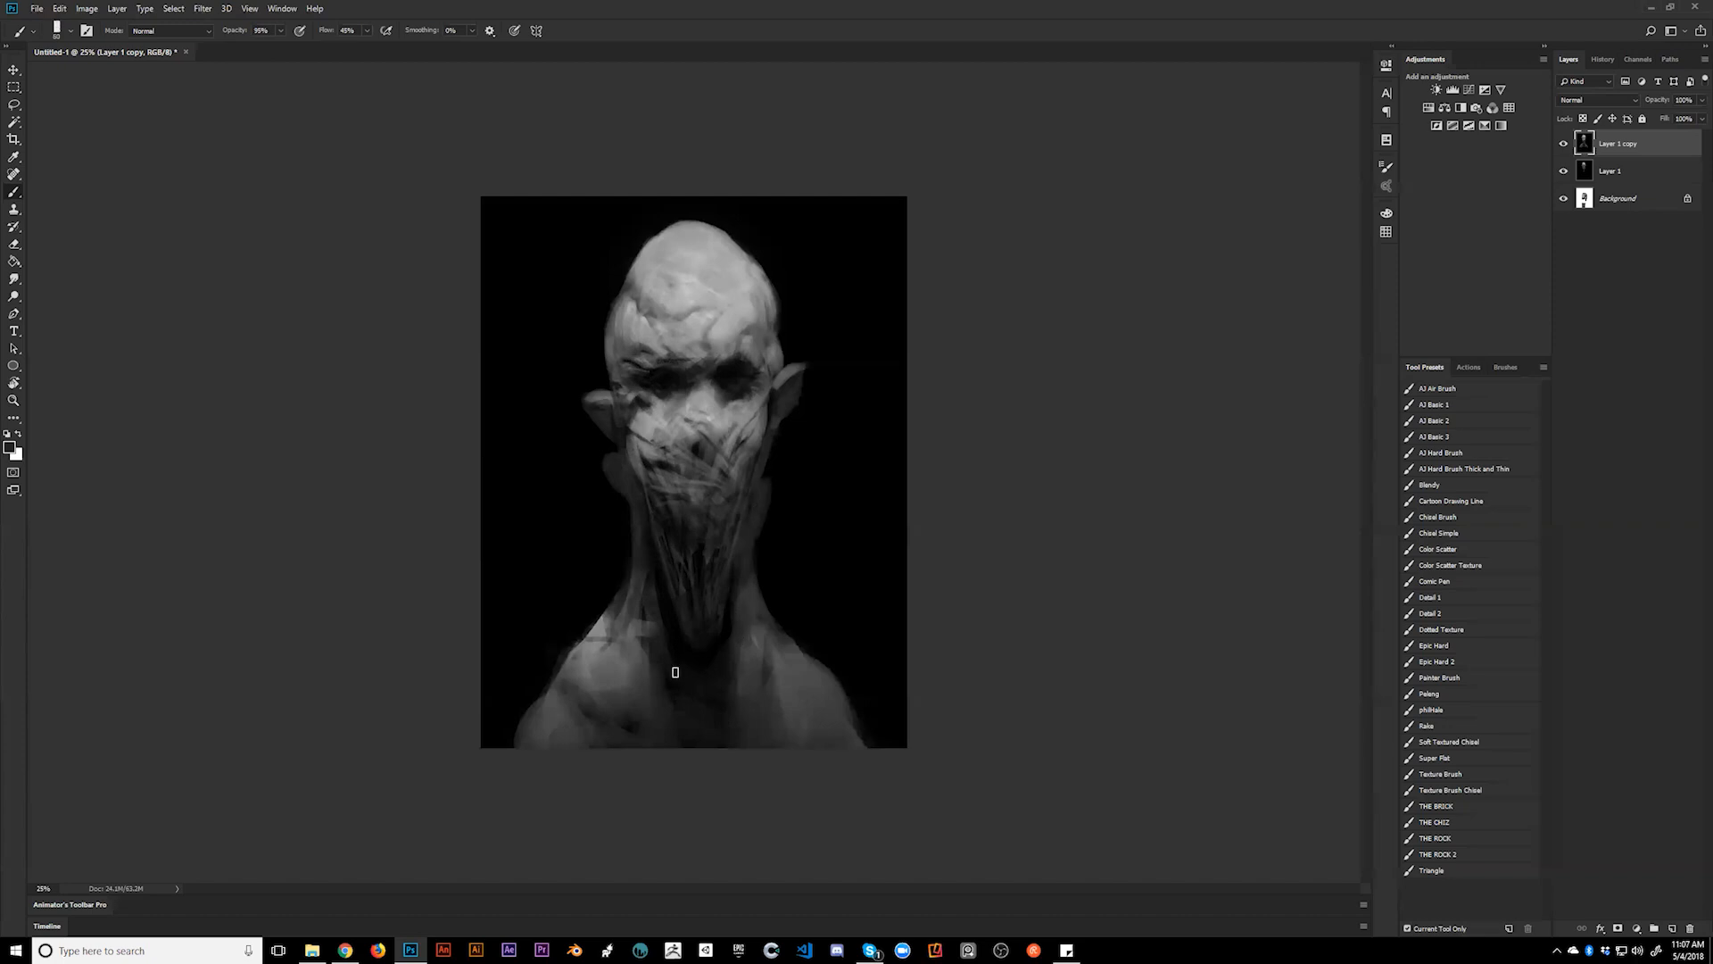
drag(628, 541, 636, 571)
- Undo the lobes painted beside the jaw and neck
key(z)
alt+click(781, 643)
alt+click(783, 644)
alt+click(796, 662)
alt+click(796, 662)
click(794, 623)
click(795, 633)
click(796, 635)
click(799, 629)
click(804, 622)
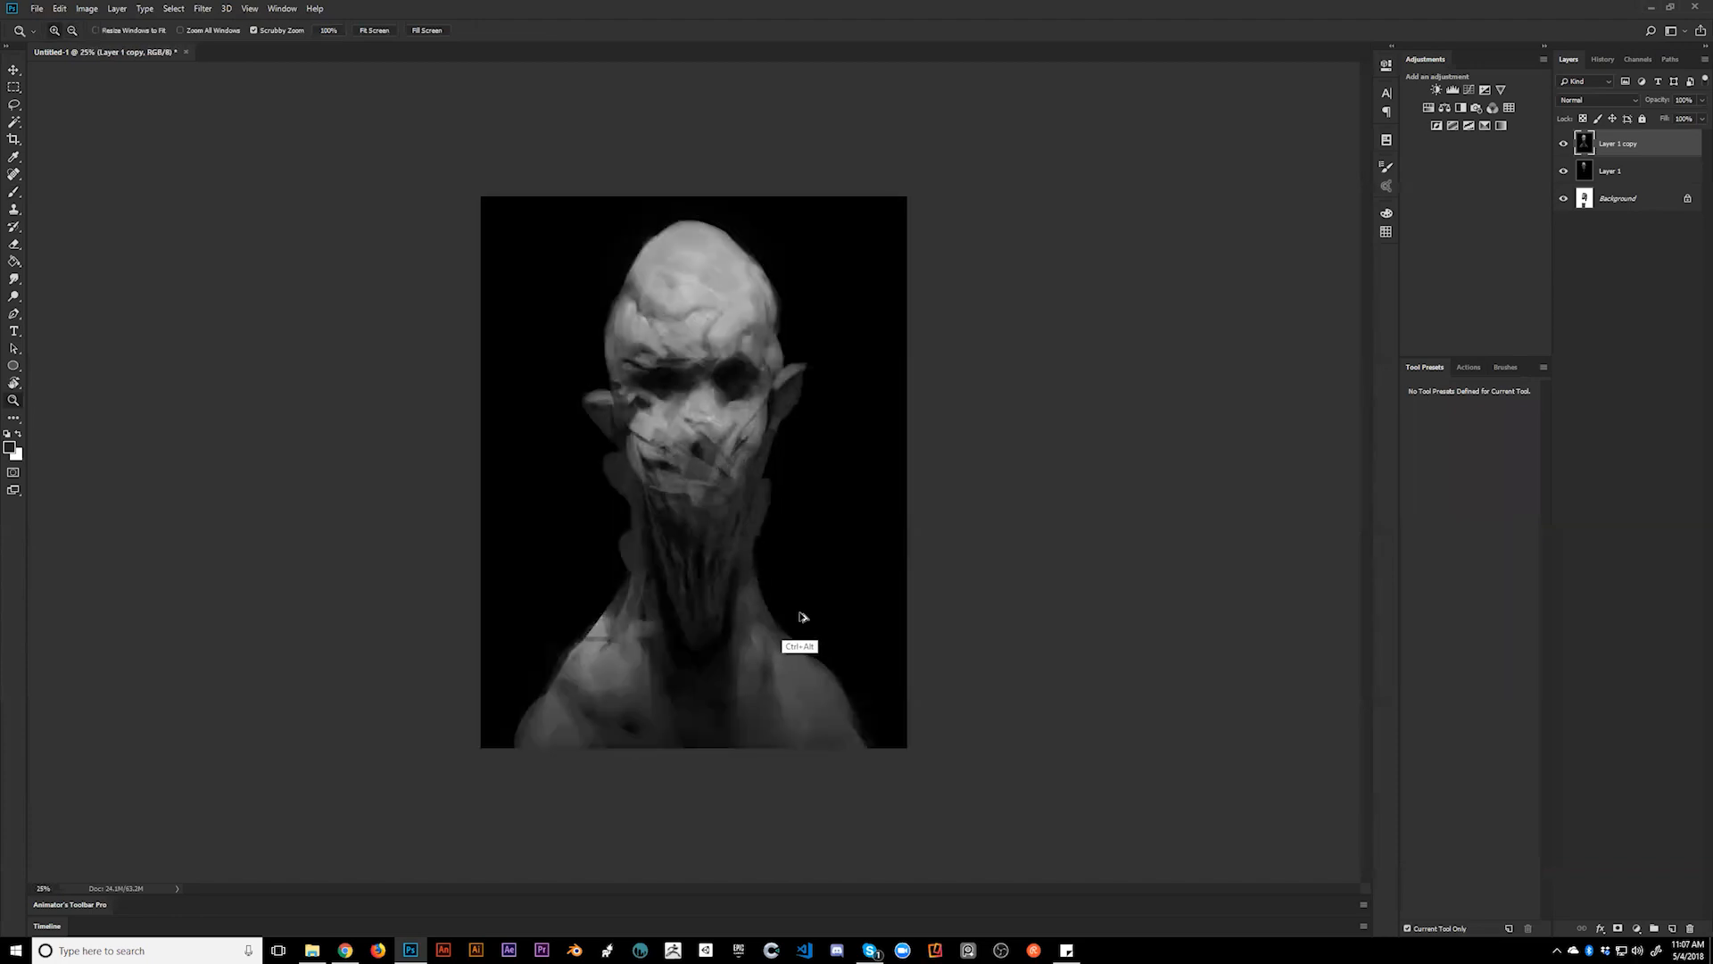
- Shade the inside of both ears in black with a smaller brush, and rework the left ear with its own sampled grey
click(590, 423)
key(b)
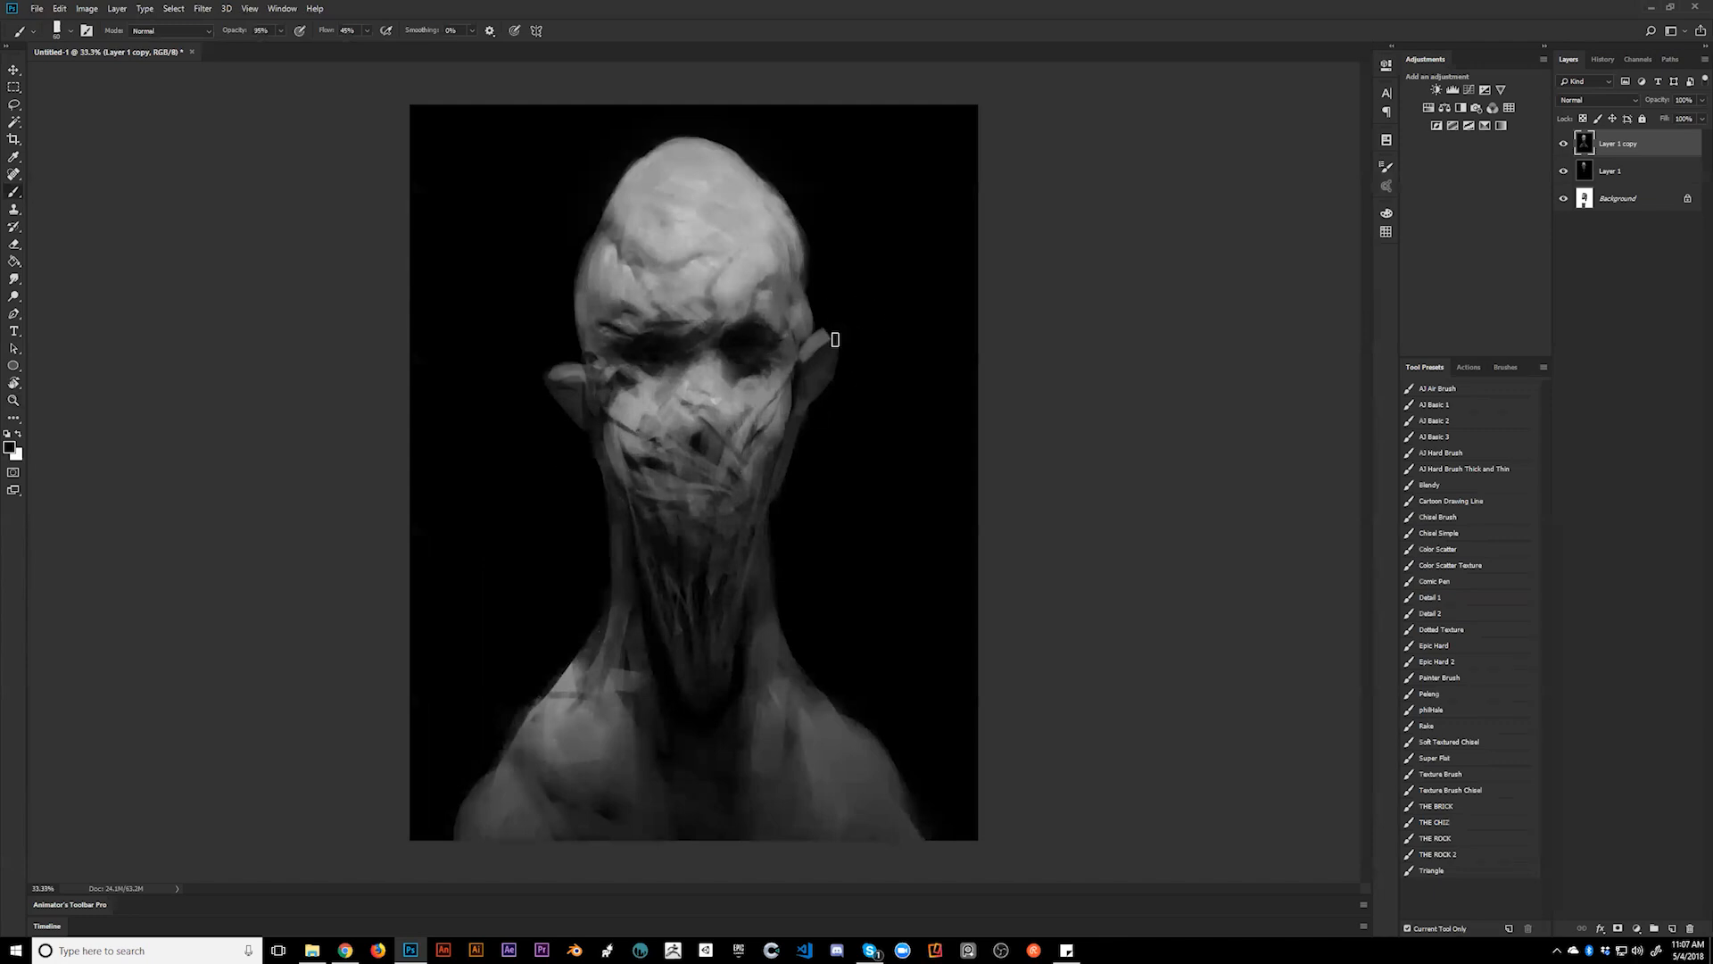
key(bracketleft)
drag(569, 372, 582, 407)
mouse_move(813, 361)
mouse_down()
mouse_move(801, 399)
mouse_move(820, 349)
mouse_up()
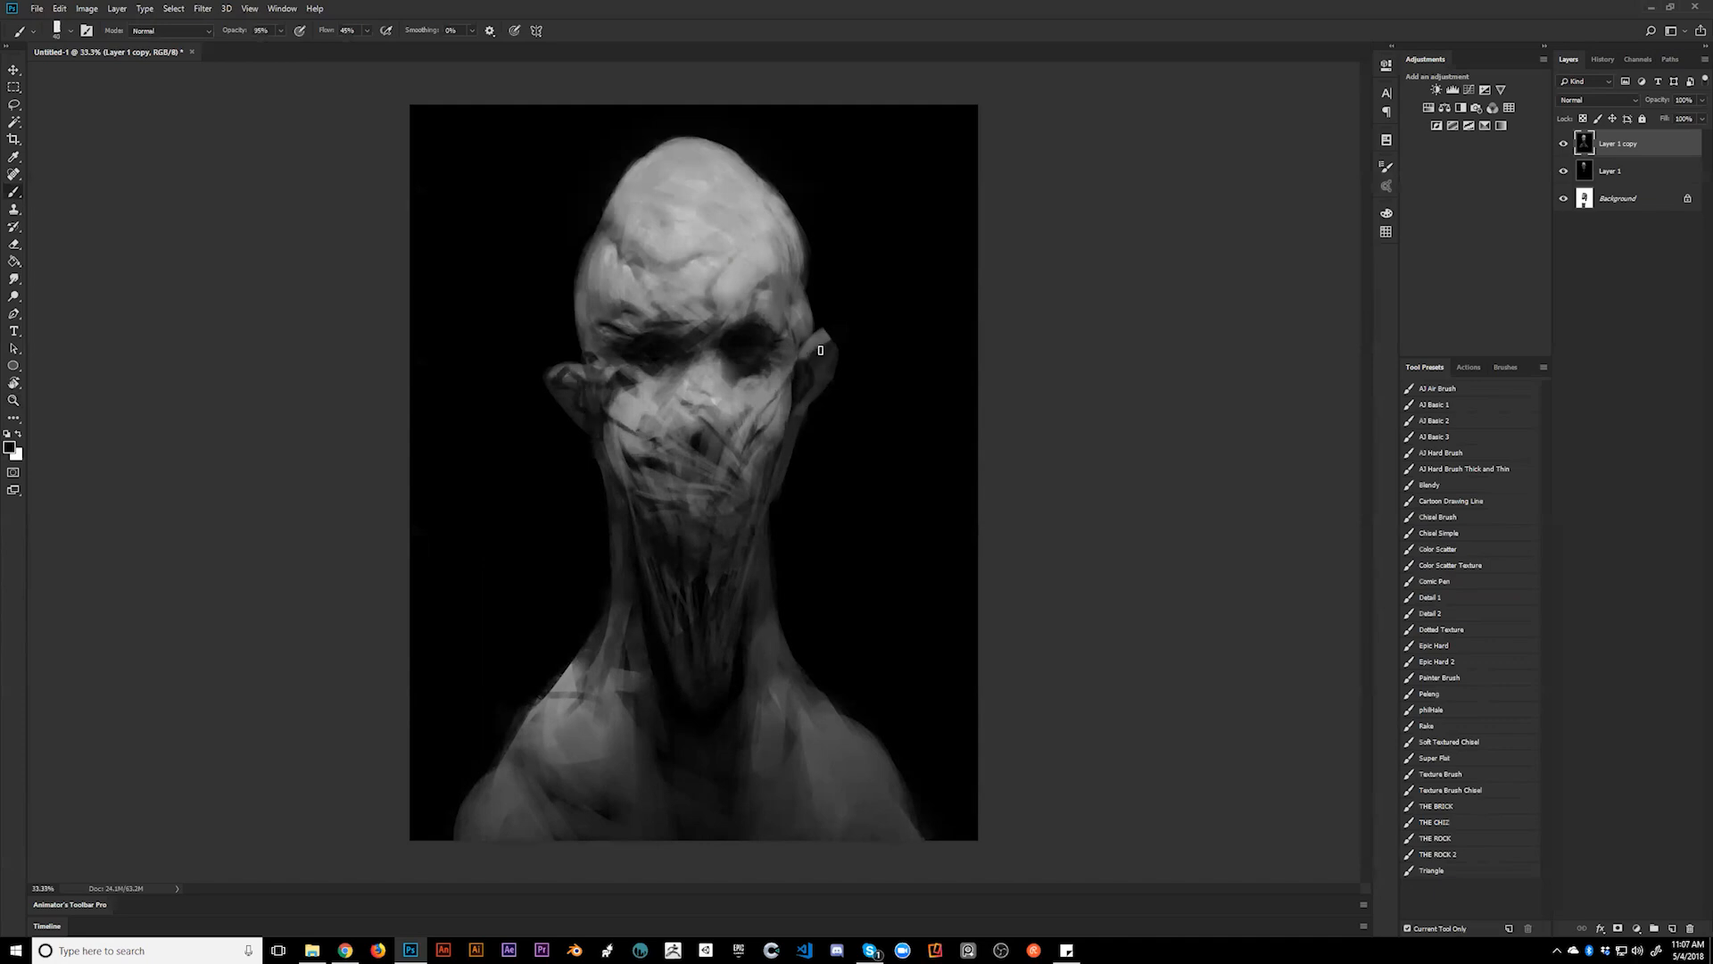
alt+click(572, 378)
mouse_move(567, 369)
mouse_down()
mouse_move(584, 373)
mouse_move(579, 404)
mouse_up()
- Check the portrait at reduced size, sample a light grey from the forehead and paint it above the right eye
key(z)
alt+click(704, 483)
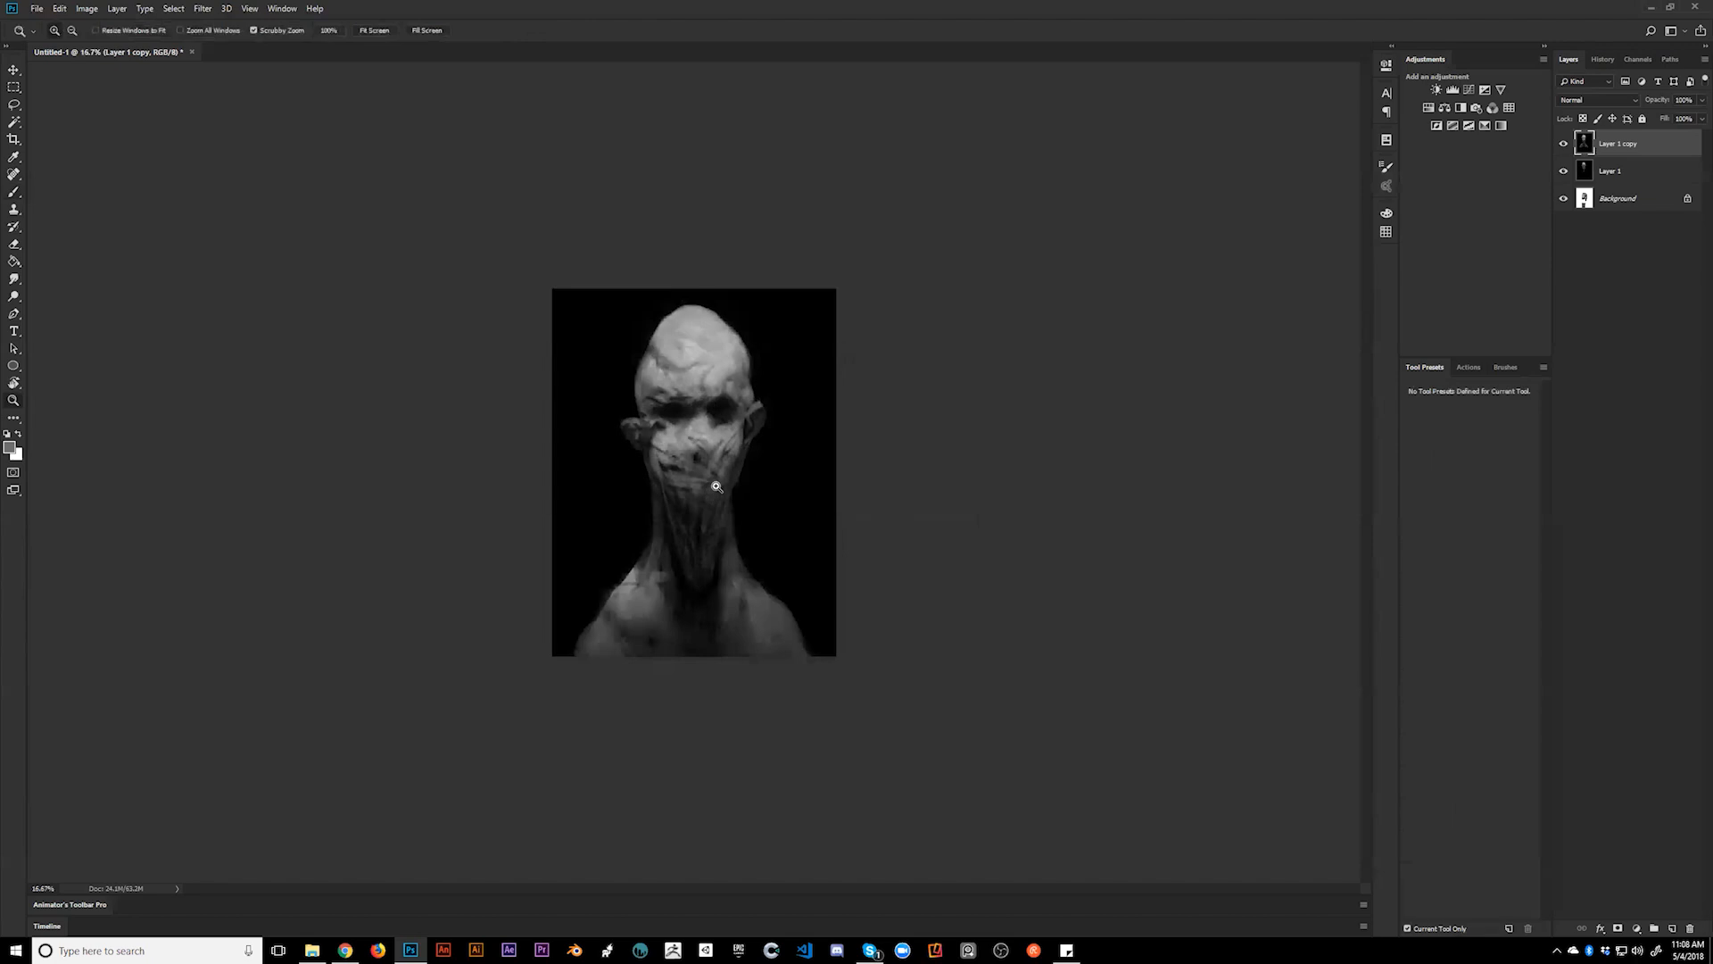
key(ctrl)
click(728, 483)
key(b)
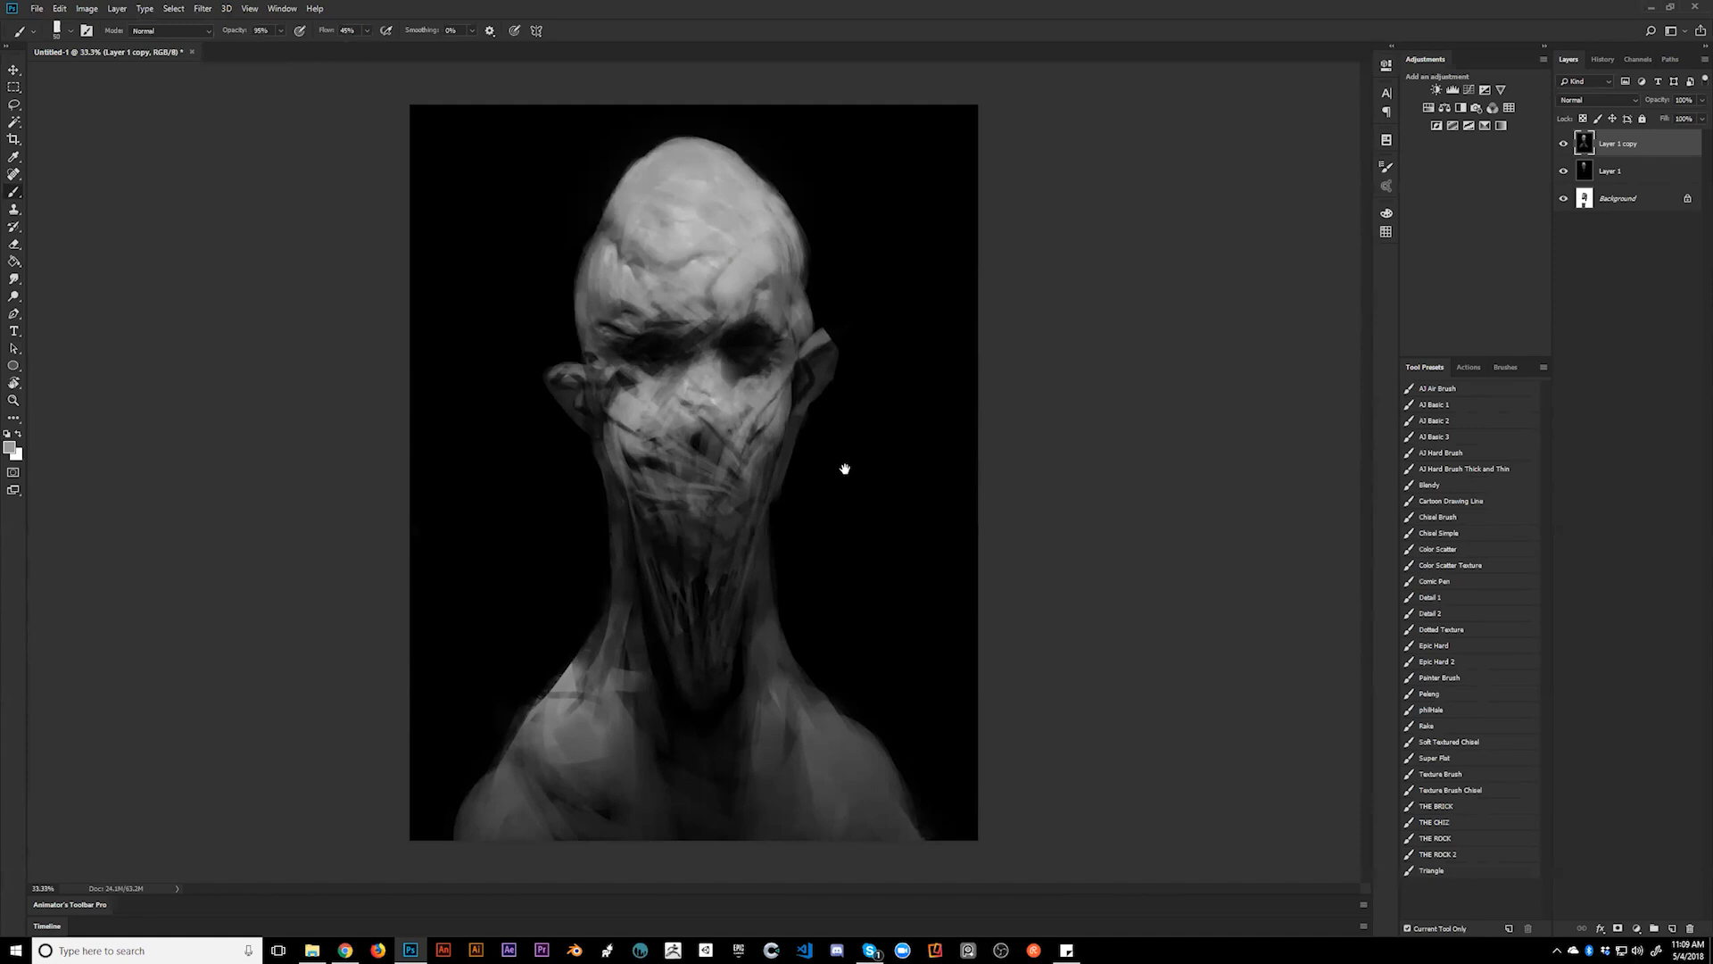
alt+click(689, 222)
drag(760, 291, 783, 284)
- Enlarge the brush and paint grey over the bridge between the eyes and the outer corner of the left eye
key(bracketright)
key(bracketright)
key(bracketright)
key(bracketright)
key(ctrl)
key(alt)
key(ctrl+alt)
key(alt)
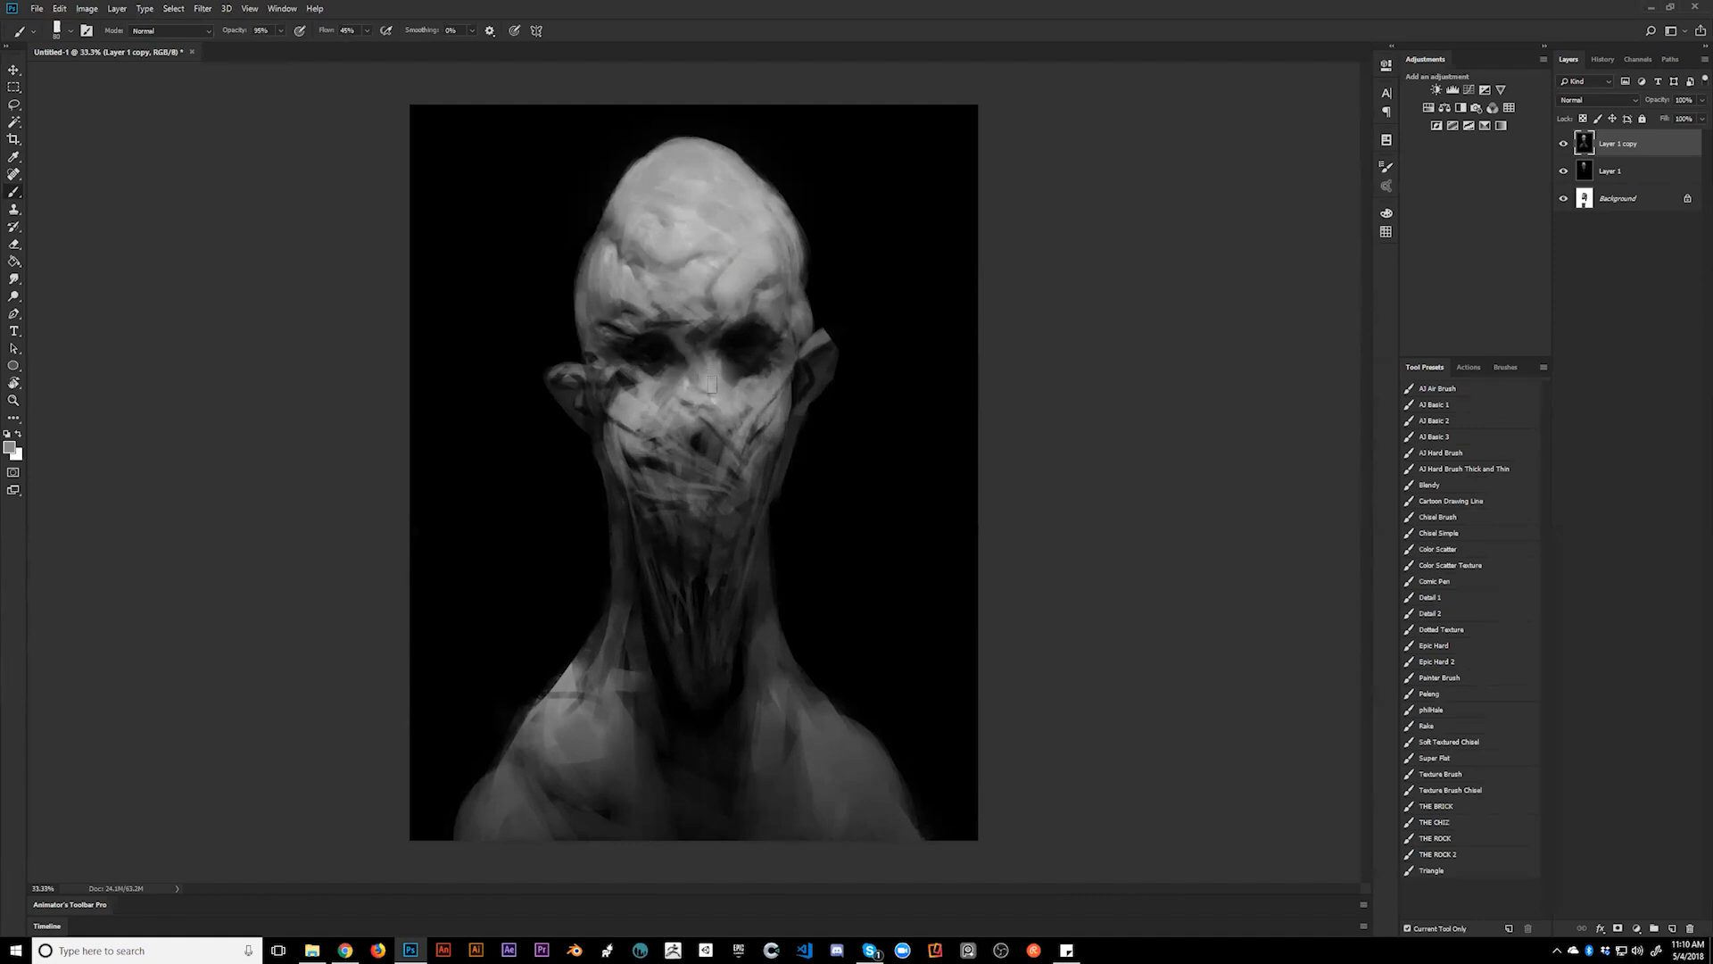
key(ctrl+alt)
drag(698, 360, 713, 330)
drag(609, 345, 628, 372)
- Reduce the brush size, sample a light grey from the lower forehead and paint it over the upper forehead
key([)
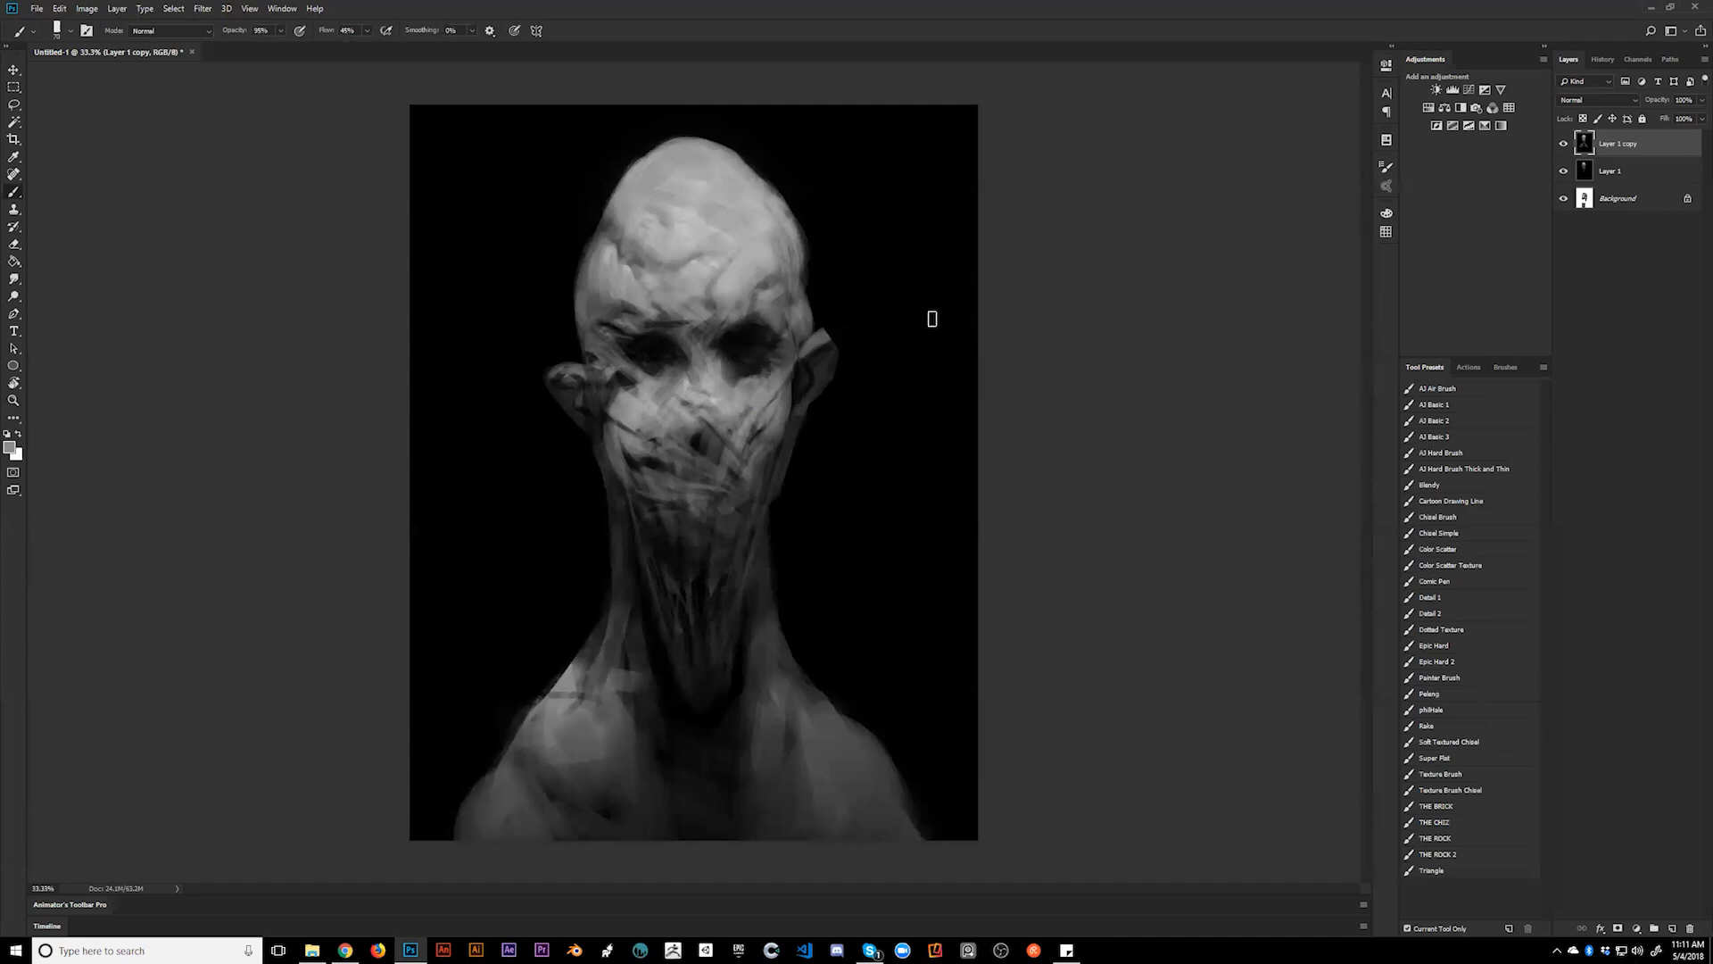
alt+click(676, 256)
drag(656, 207, 680, 221)
- Sample a grey from above the nose, enlarge the brush and paint it over the left temple above the brow
alt+click(694, 298)
key(bracketleft)
drag(625, 313, 655, 333)
key(ctrl+z)
key(bracketright)
key(bracketright)
key(bracketright)
key(bracketright)
key(bracketright)
key(bracketright)
key(bracketright)
drag(607, 310, 630, 297)
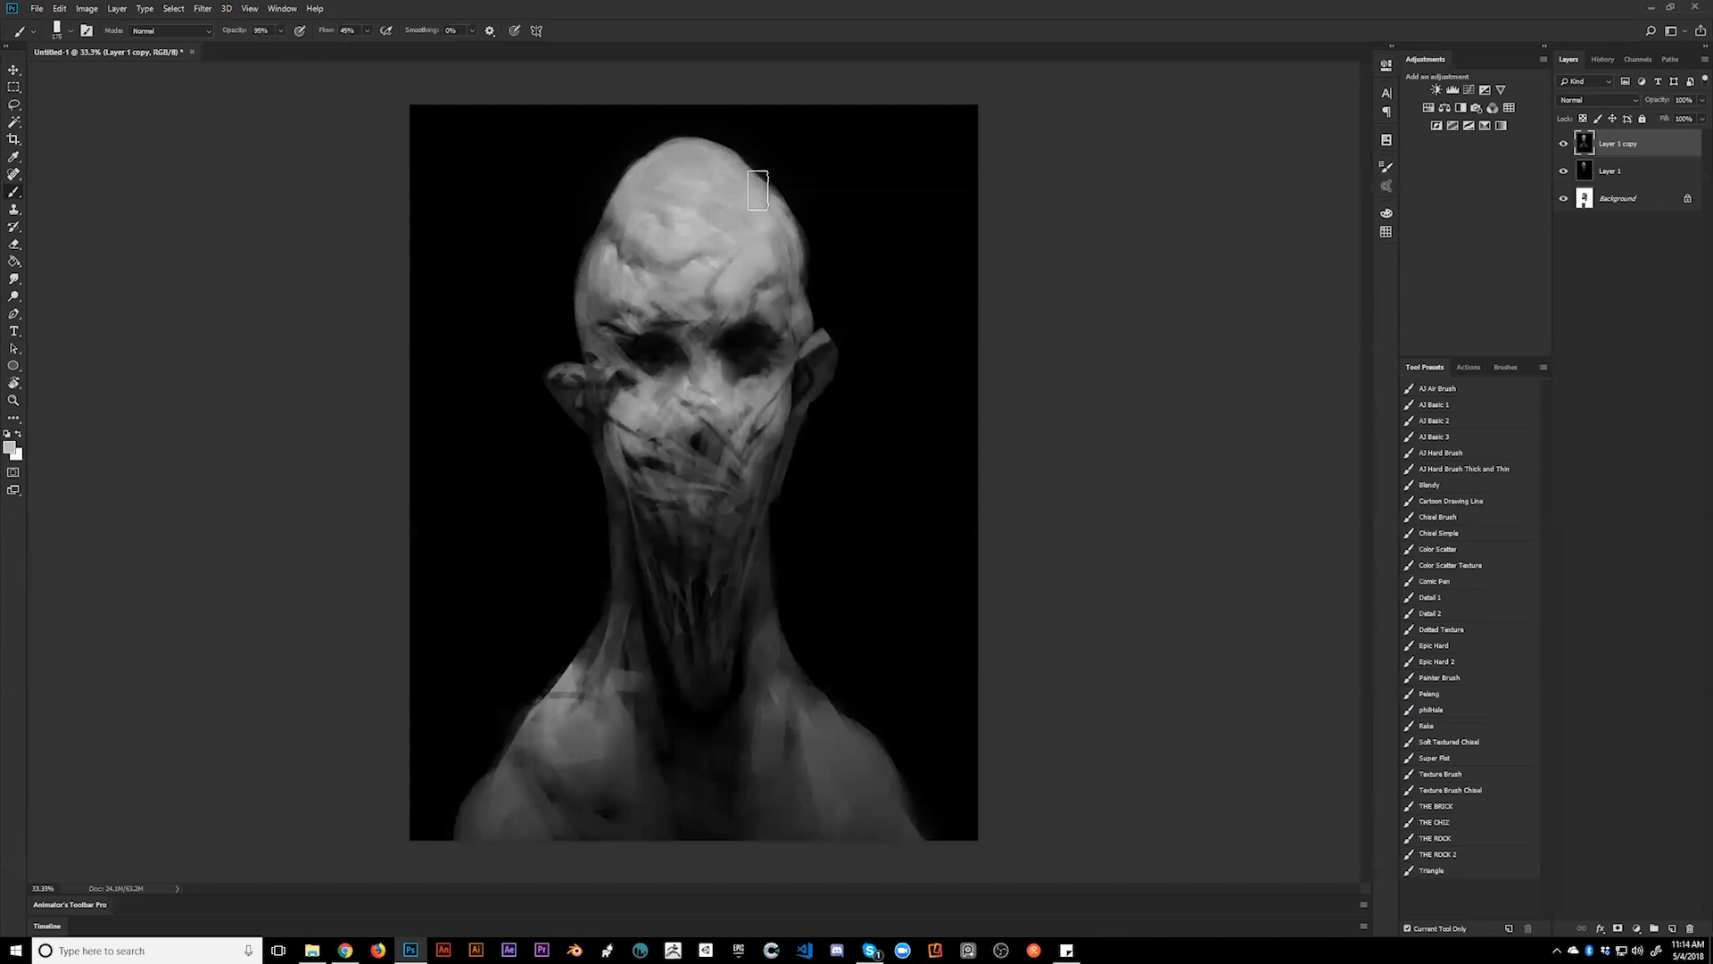
- Set the foreground colour to white, enlarge the brush and glaze a highlight across the forehead
key(d)
key(x)
key(bracketright)
key(bracketright)
key(bracketright)
key(bracketright)
key(bracketright)
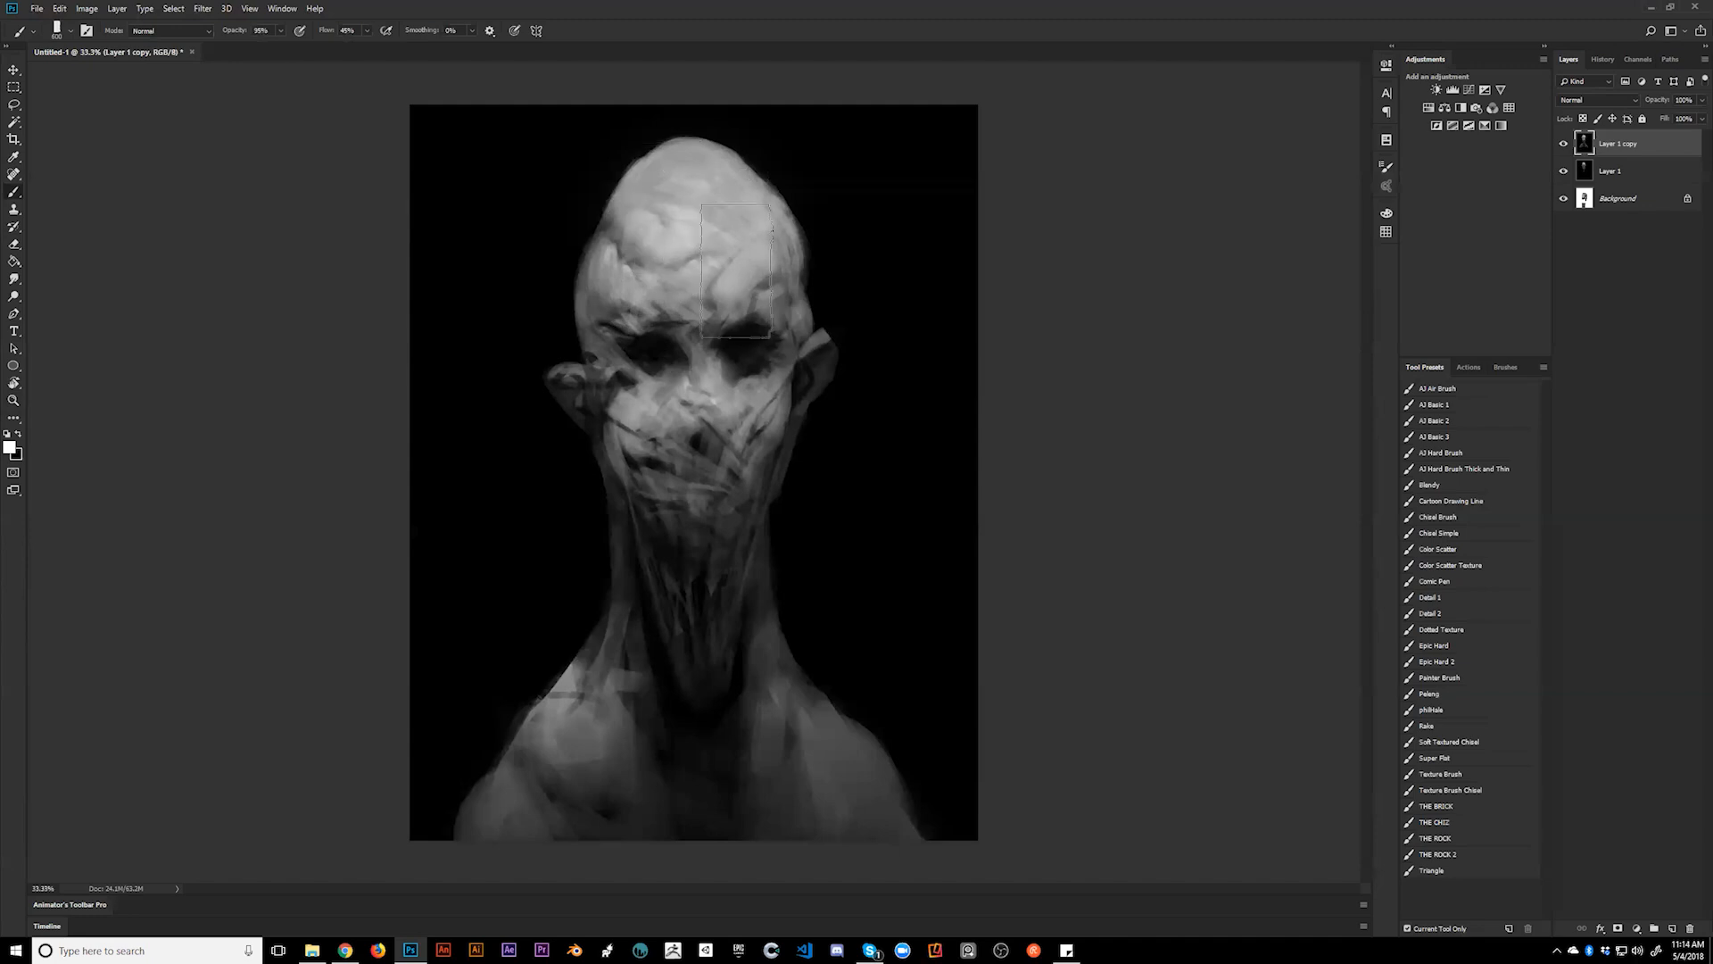
drag(696, 209, 742, 278)
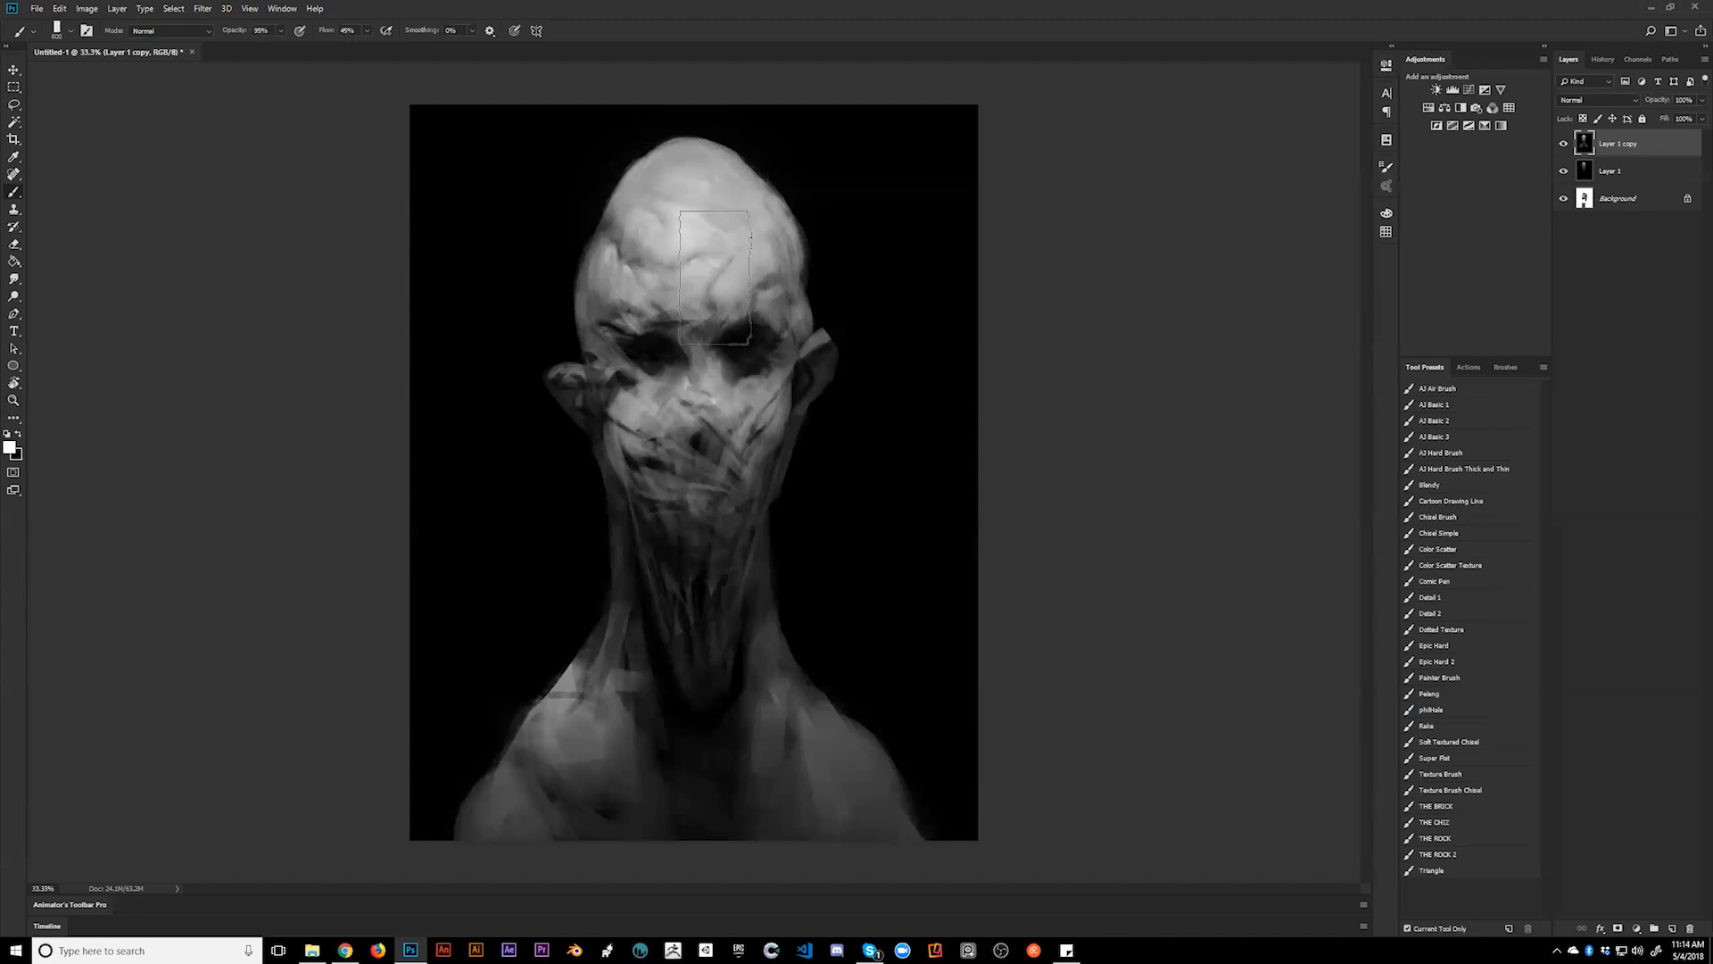
- Try a white stroke on the left cheek with a smaller brush, and undo the recent strokes
key(bracketleft)
key(bracketleft)
mouse_move(652, 411)
mouse_down()
mouse_move(714, 407)
mouse_move(652, 410)
mouse_up()
key(ctrl+z)
key(ctrl+z)
- Reduce the brush size and brighten the left cheek and the area beside the left eye with white
key(bracketleft)
key(bracketleft)
key(bracketleft)
key(bracketleft)
key(bracketleft)
drag(594, 342, 642, 390)
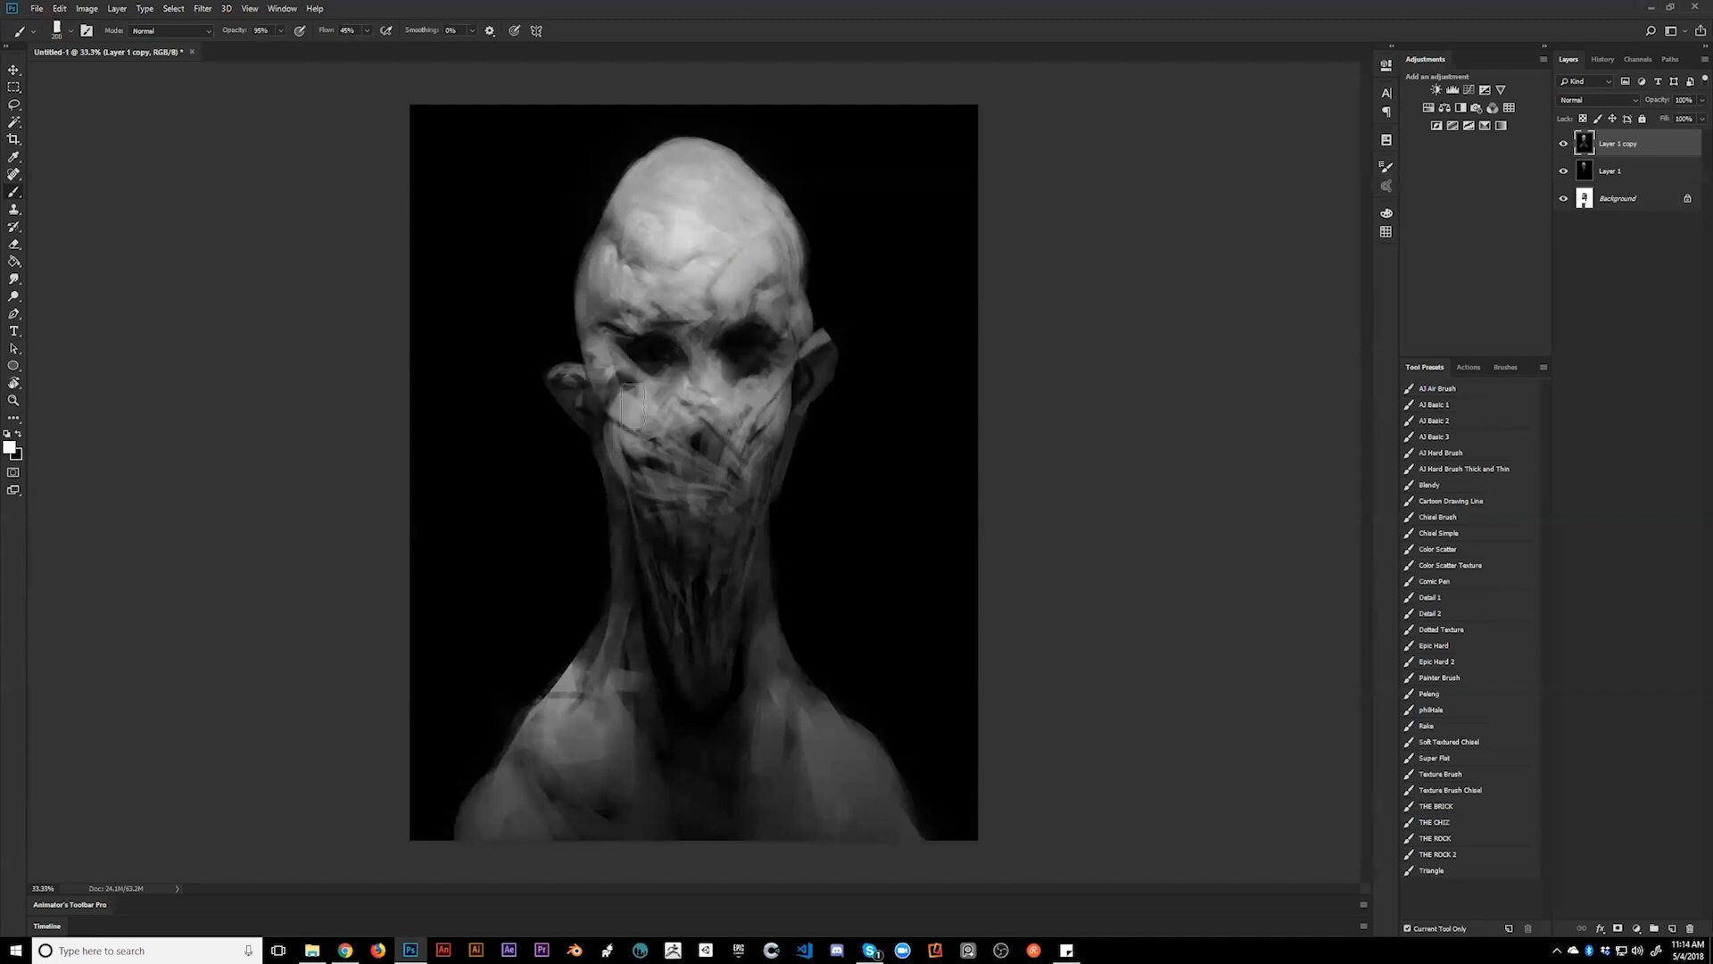
- Add white highlights to the right cheek, the right side of the jaw and the right ear
drag(796, 359, 789, 385)
drag(765, 442, 761, 490)
drag(808, 357, 800, 398)
drag(822, 337, 819, 374)
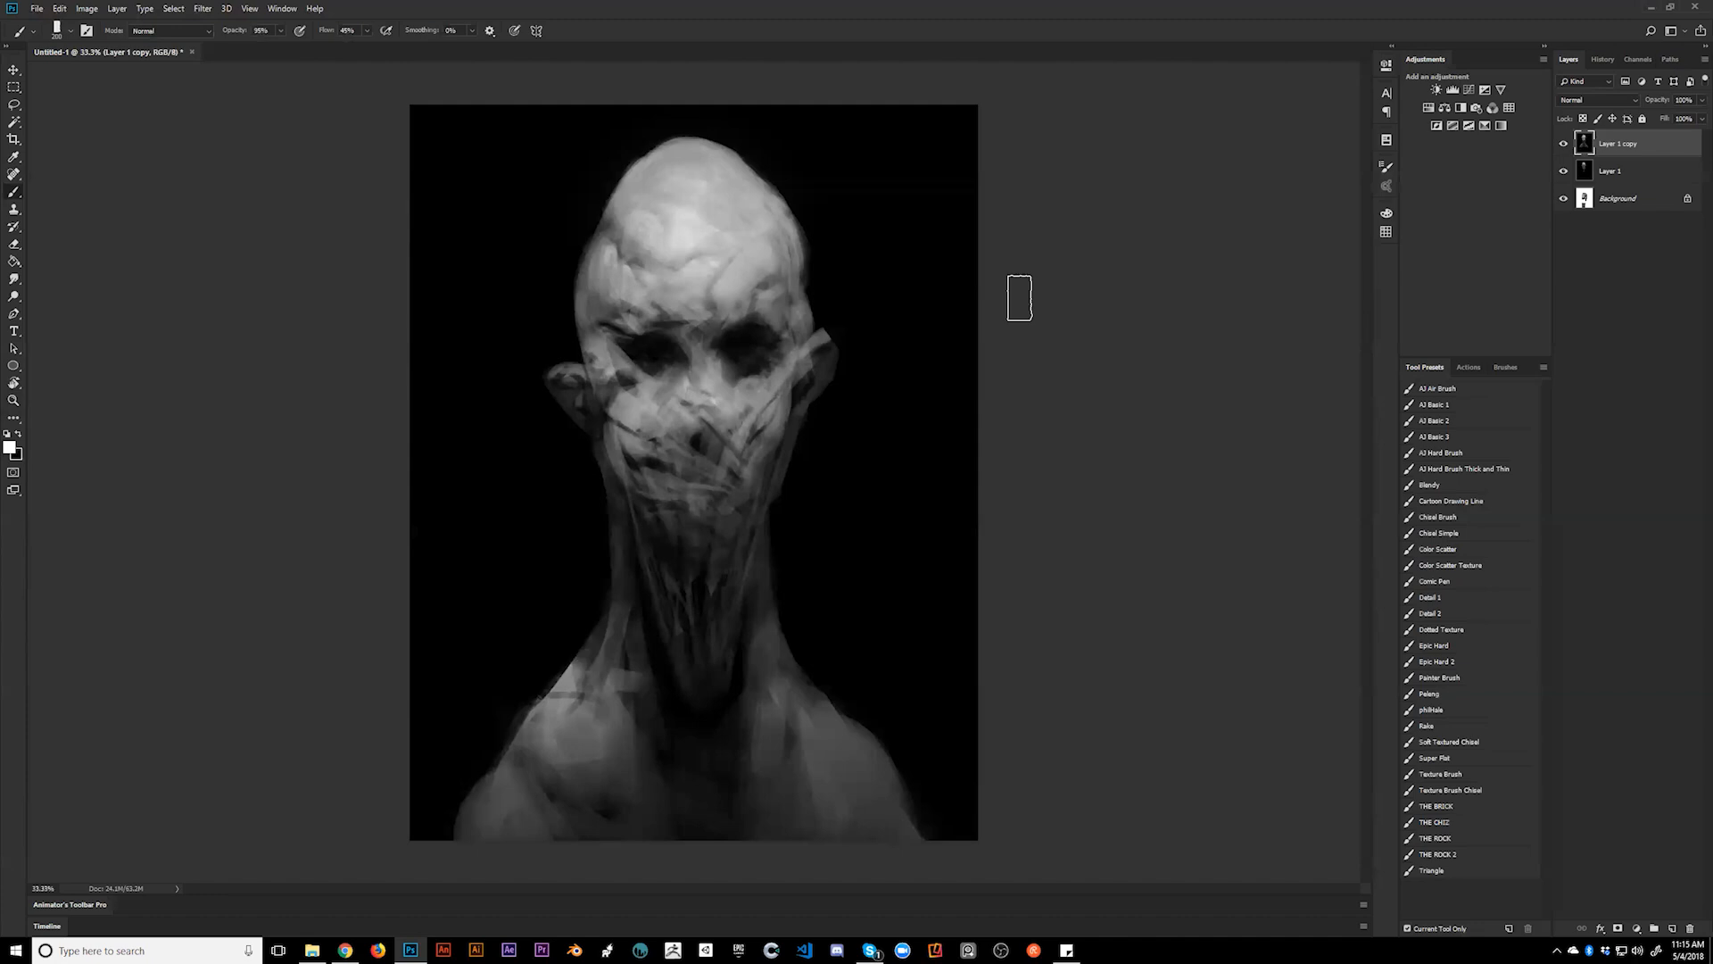
- Switch to Chrome and search Google for "laurel austin" in a new tab
click(345, 949)
click(150, 10)
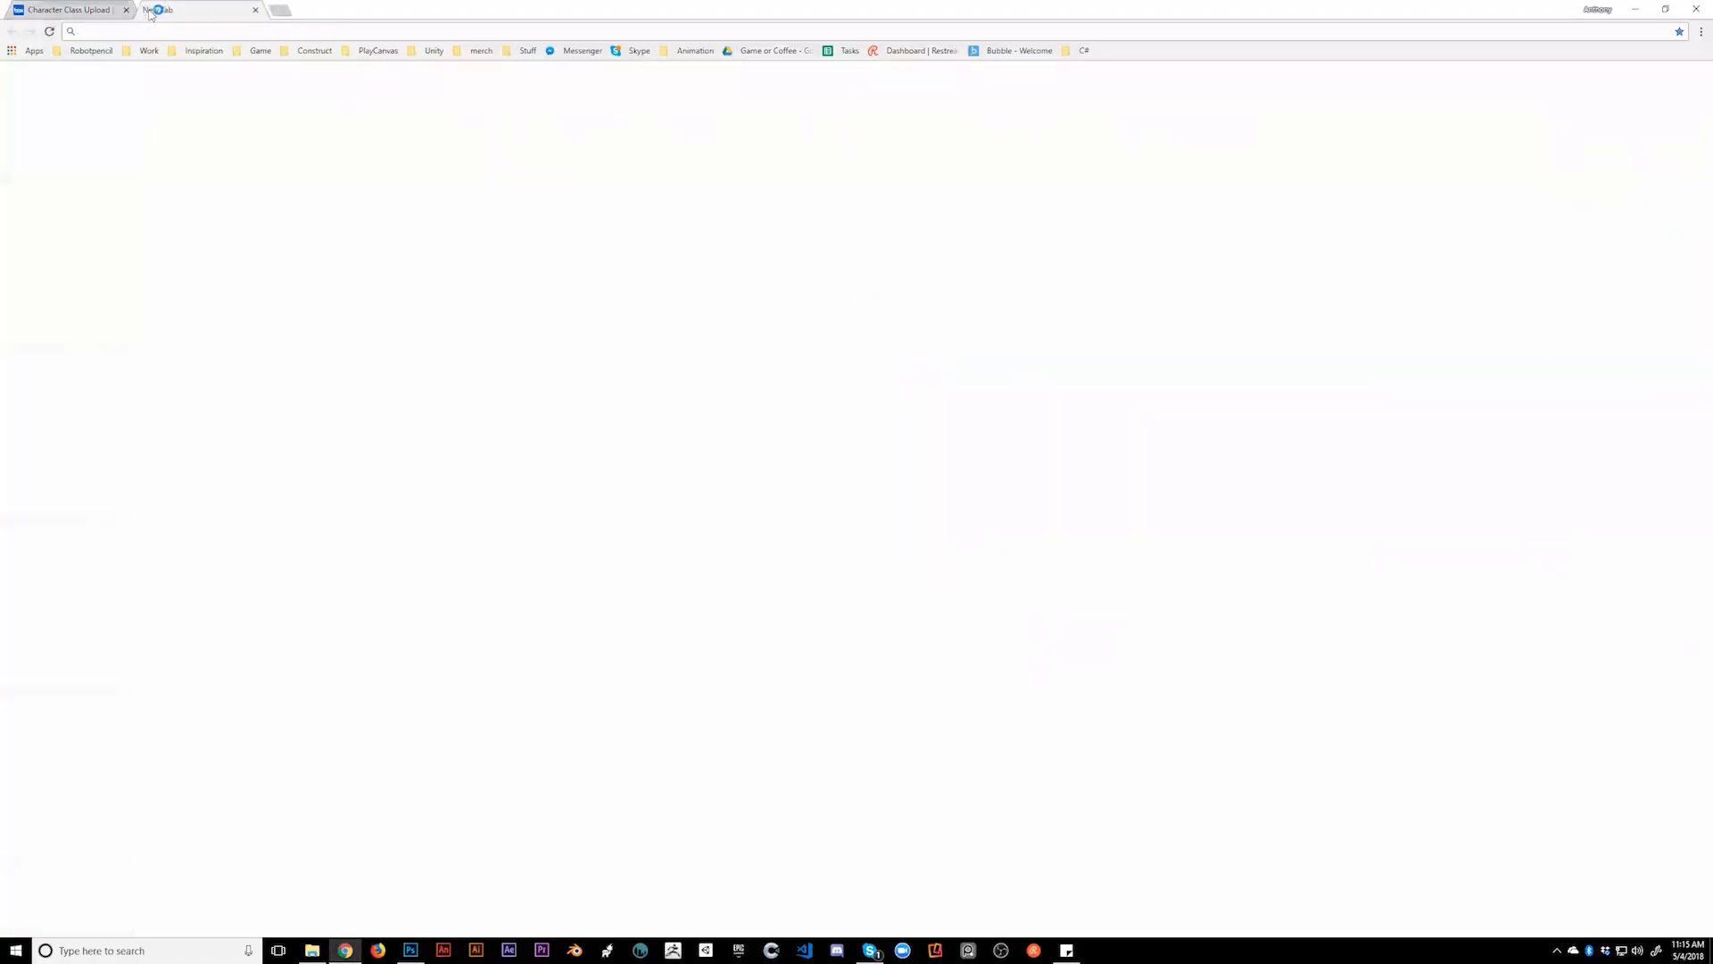
text(laurel austin)
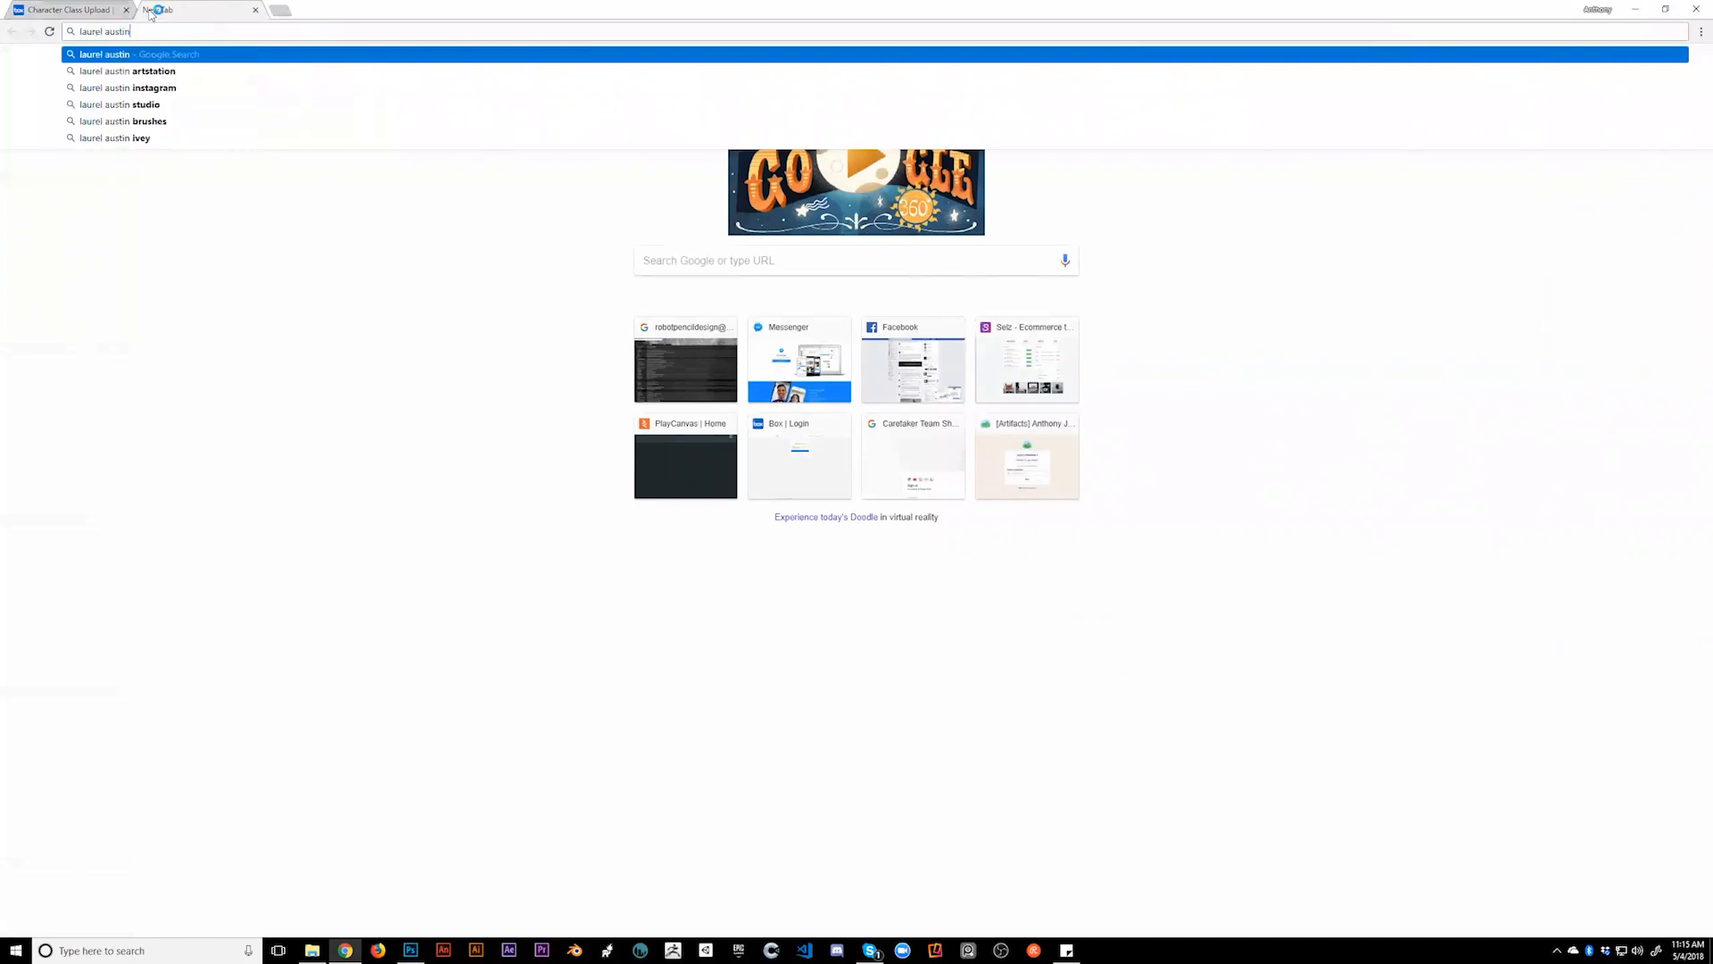
key(Return)
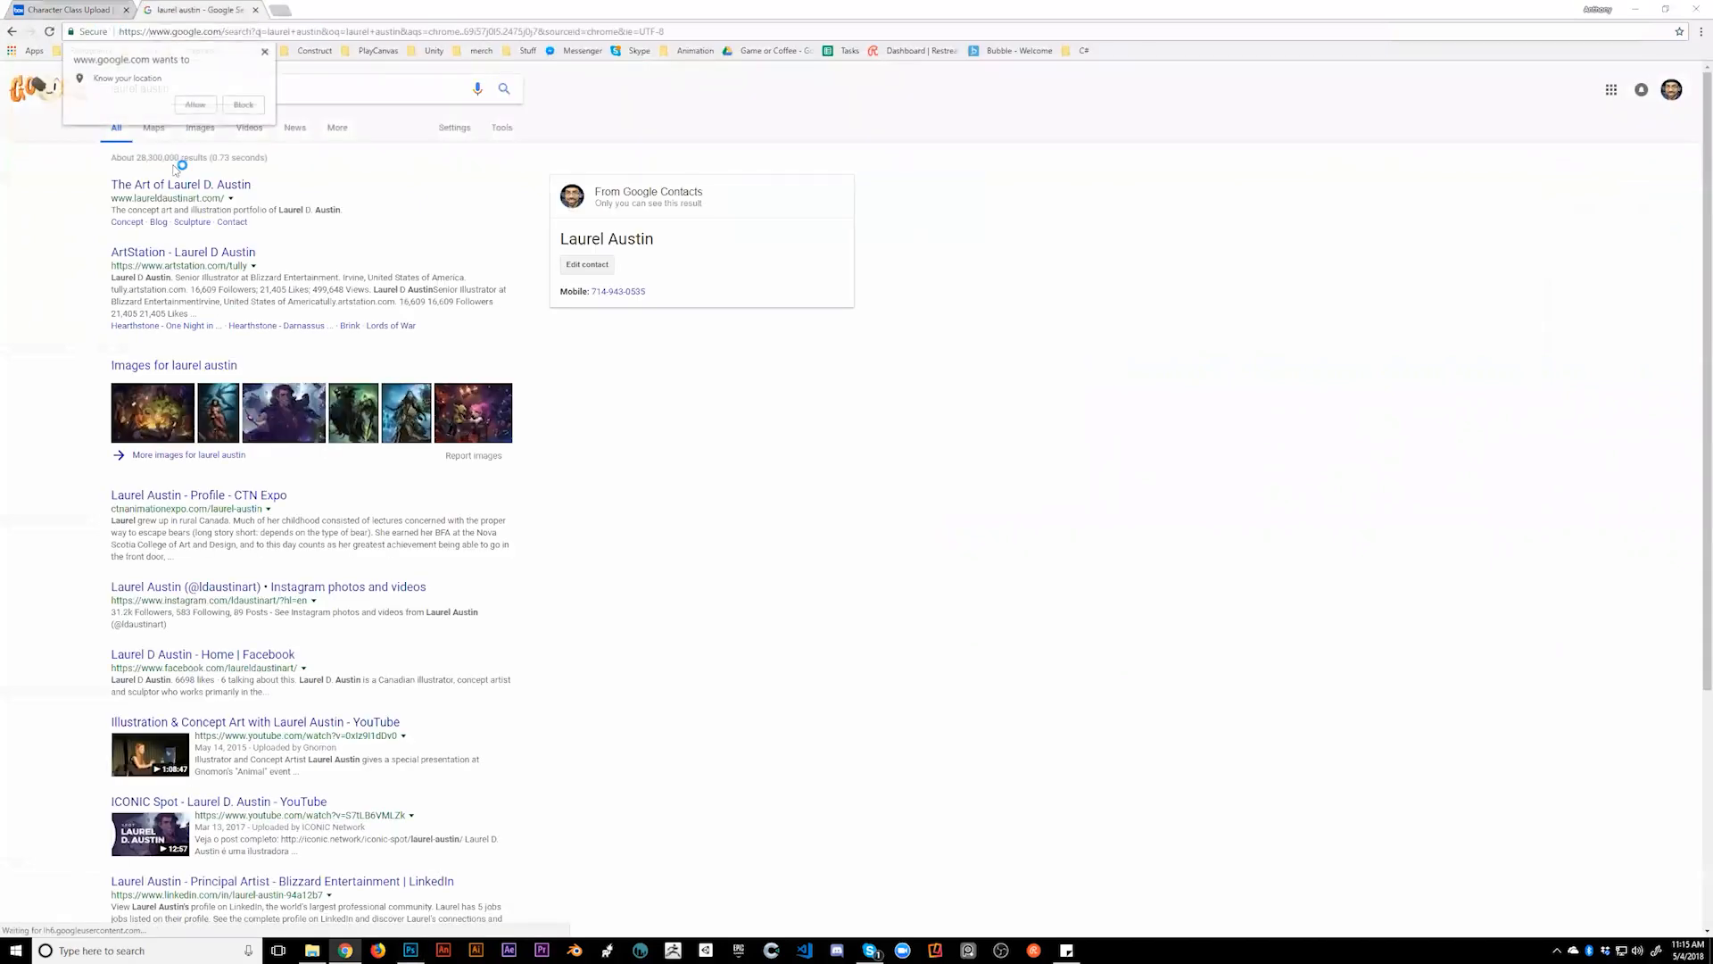
- Open the illustrator's ArtStation portfolio, examine the "Hearthstone - One Night in Karazhan" painting and return to the portfolio
click(188, 253)
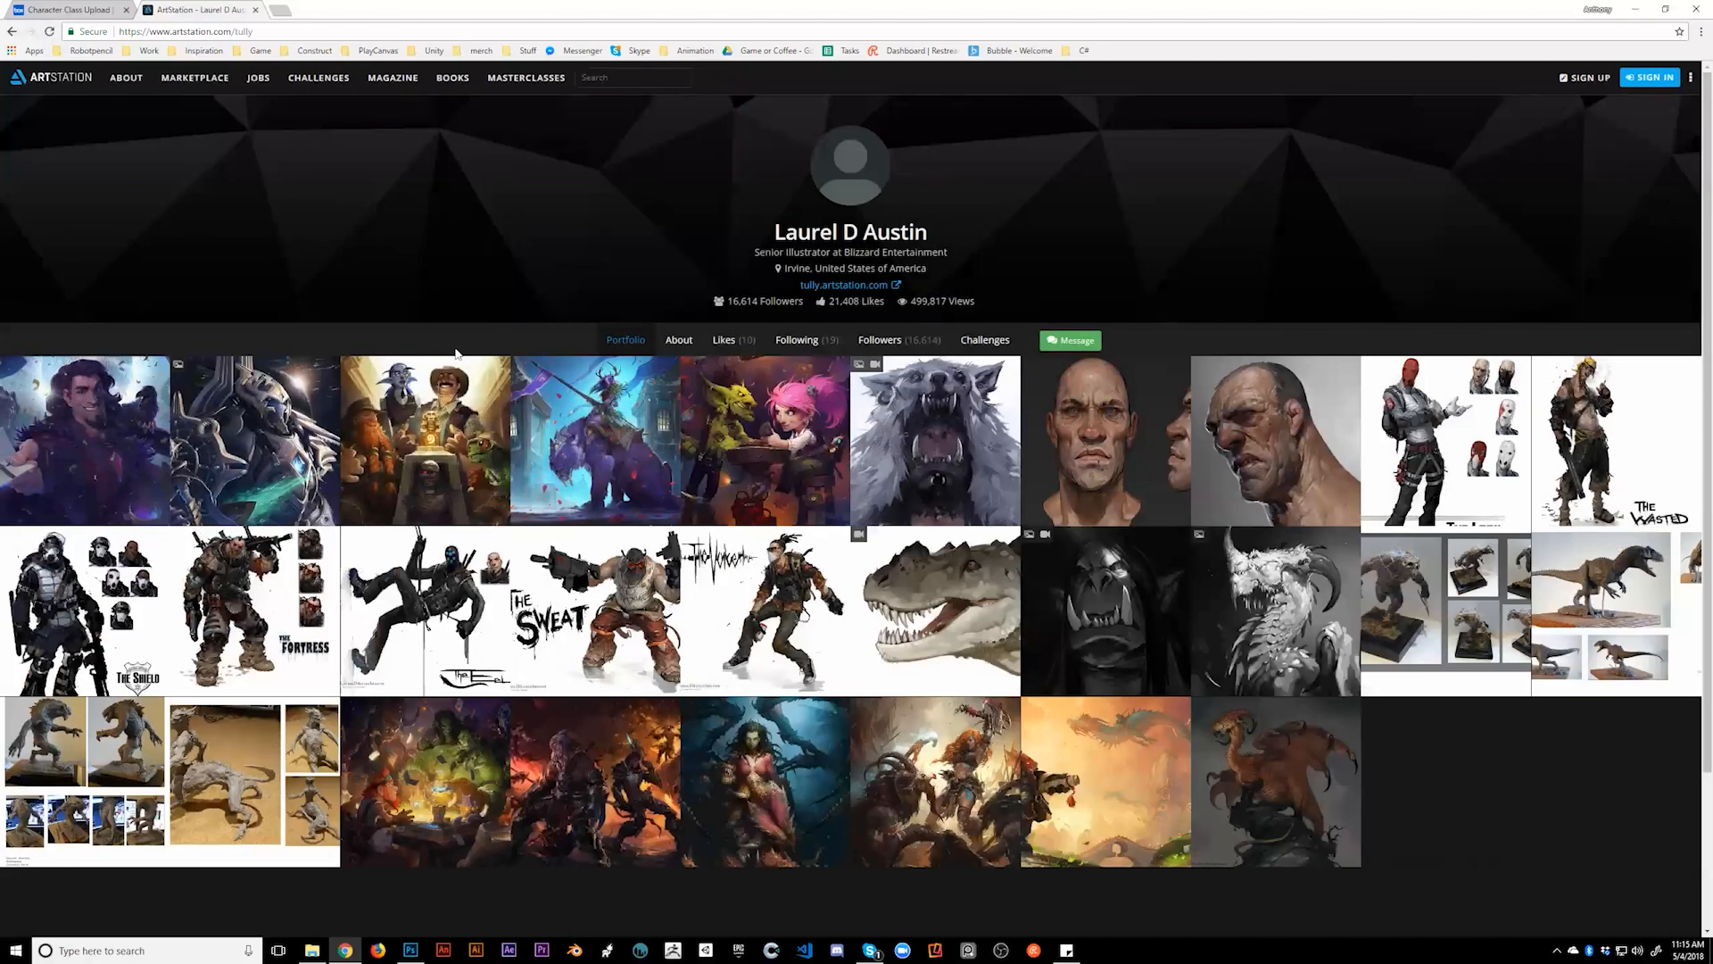
click(136, 416)
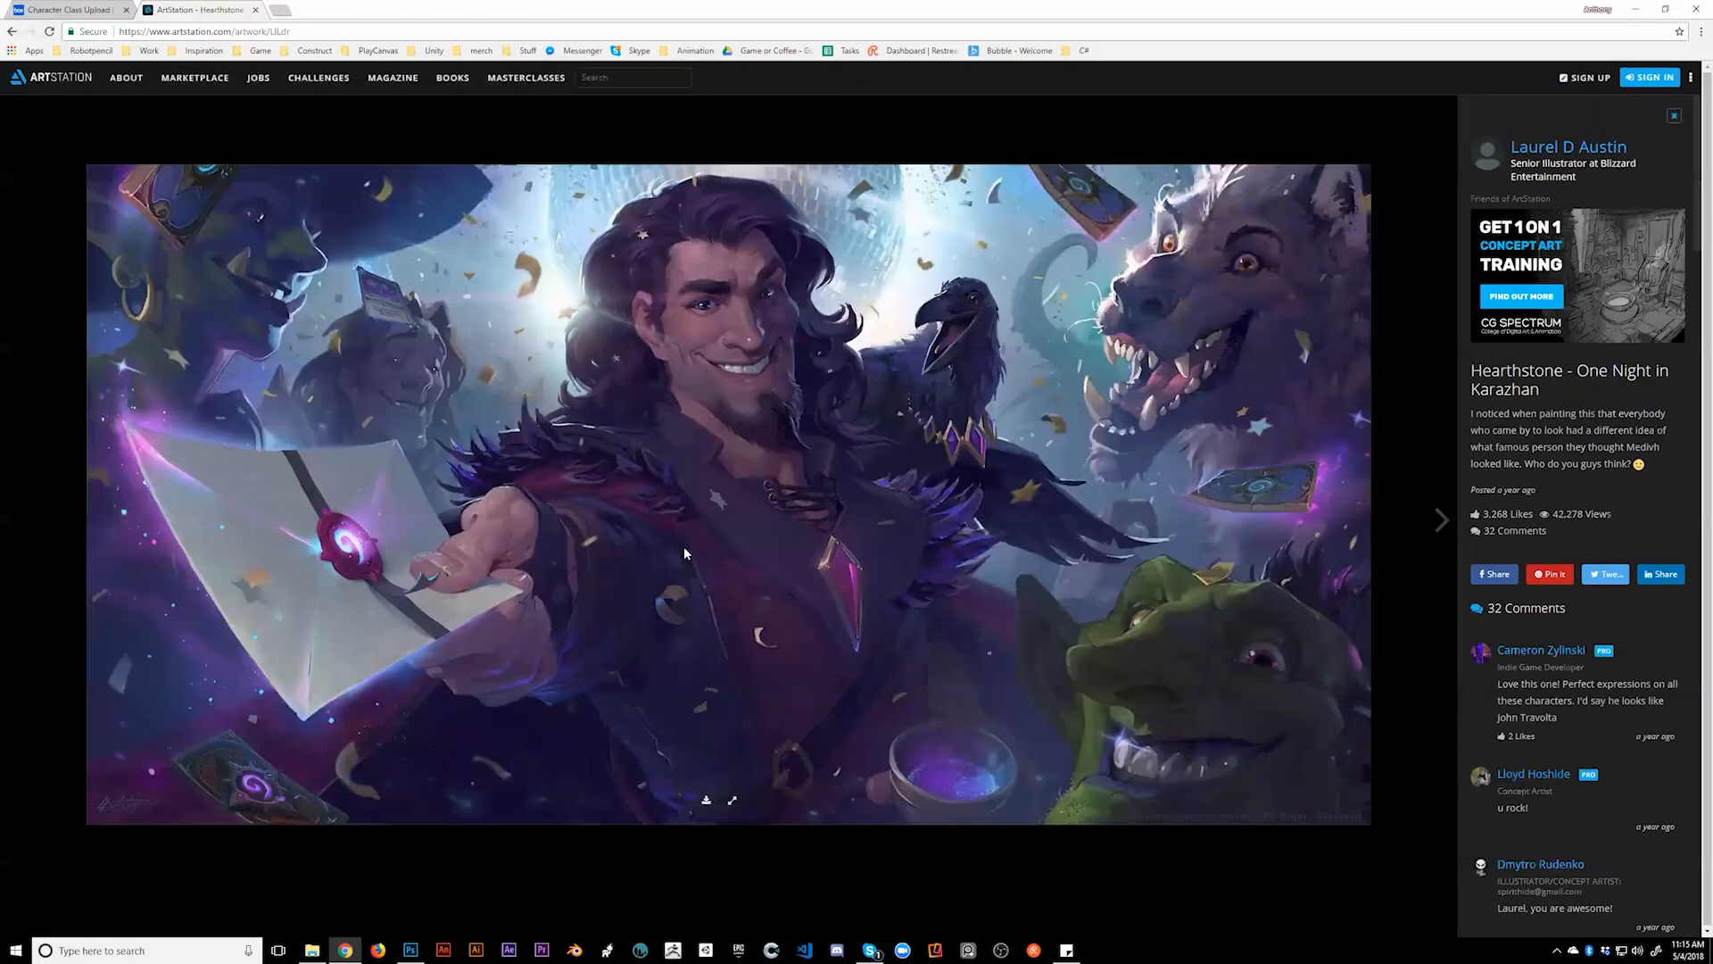
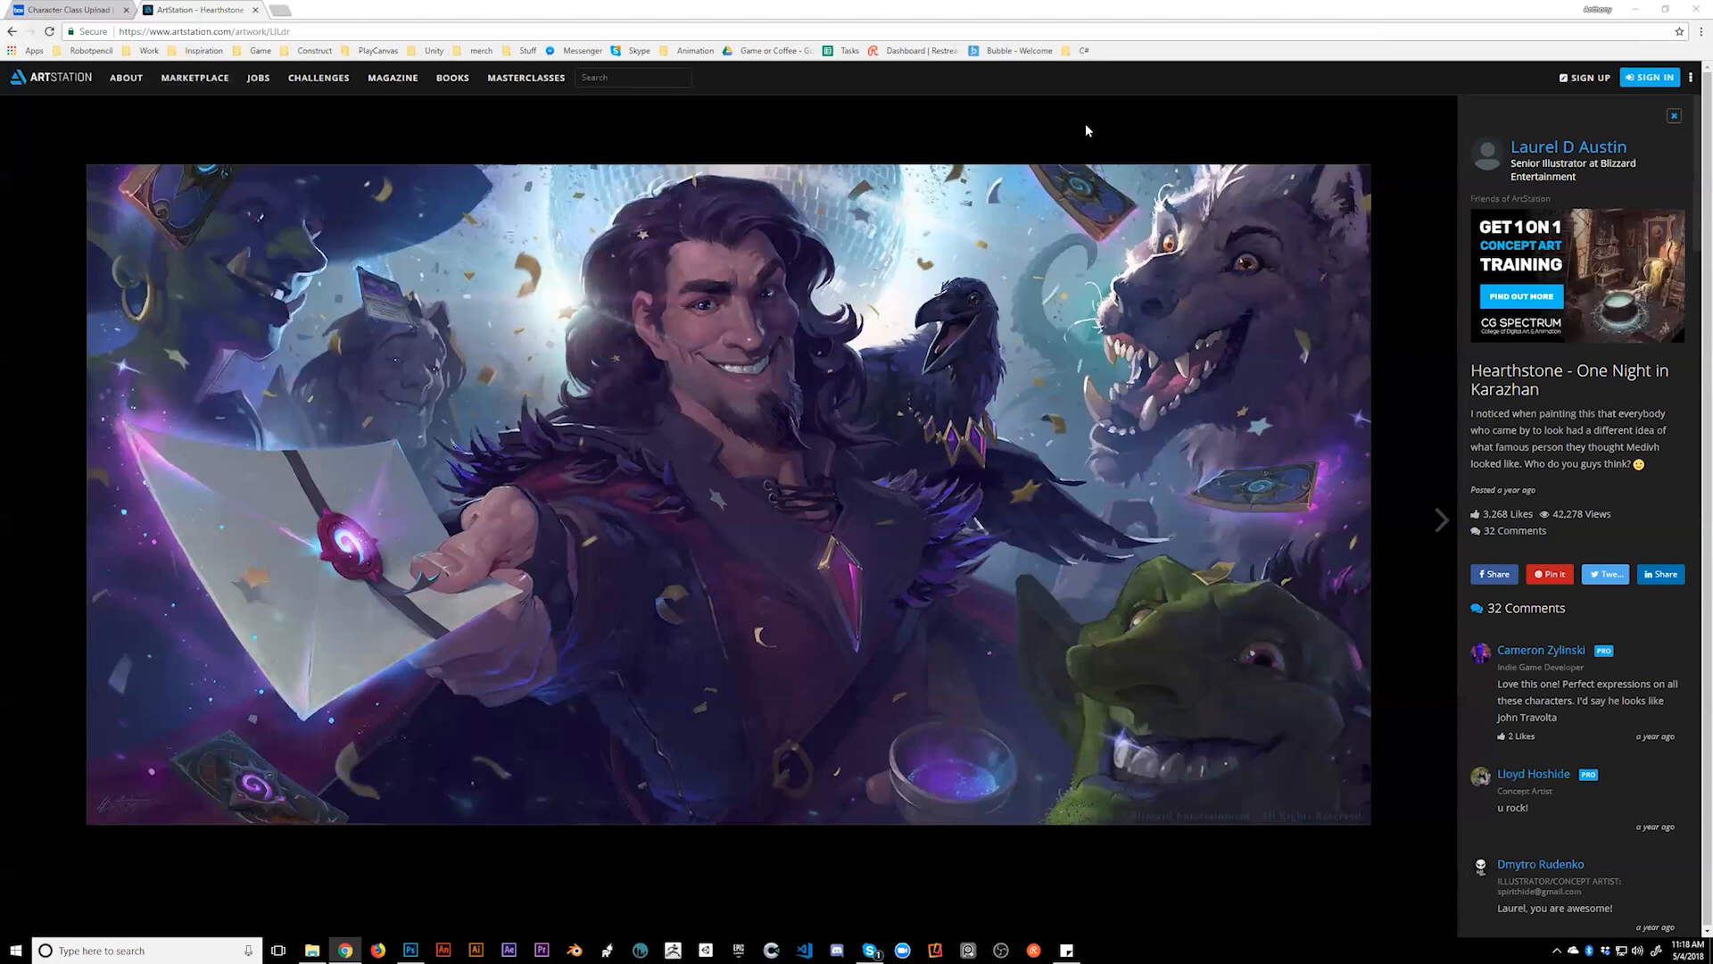
click(1593, 147)
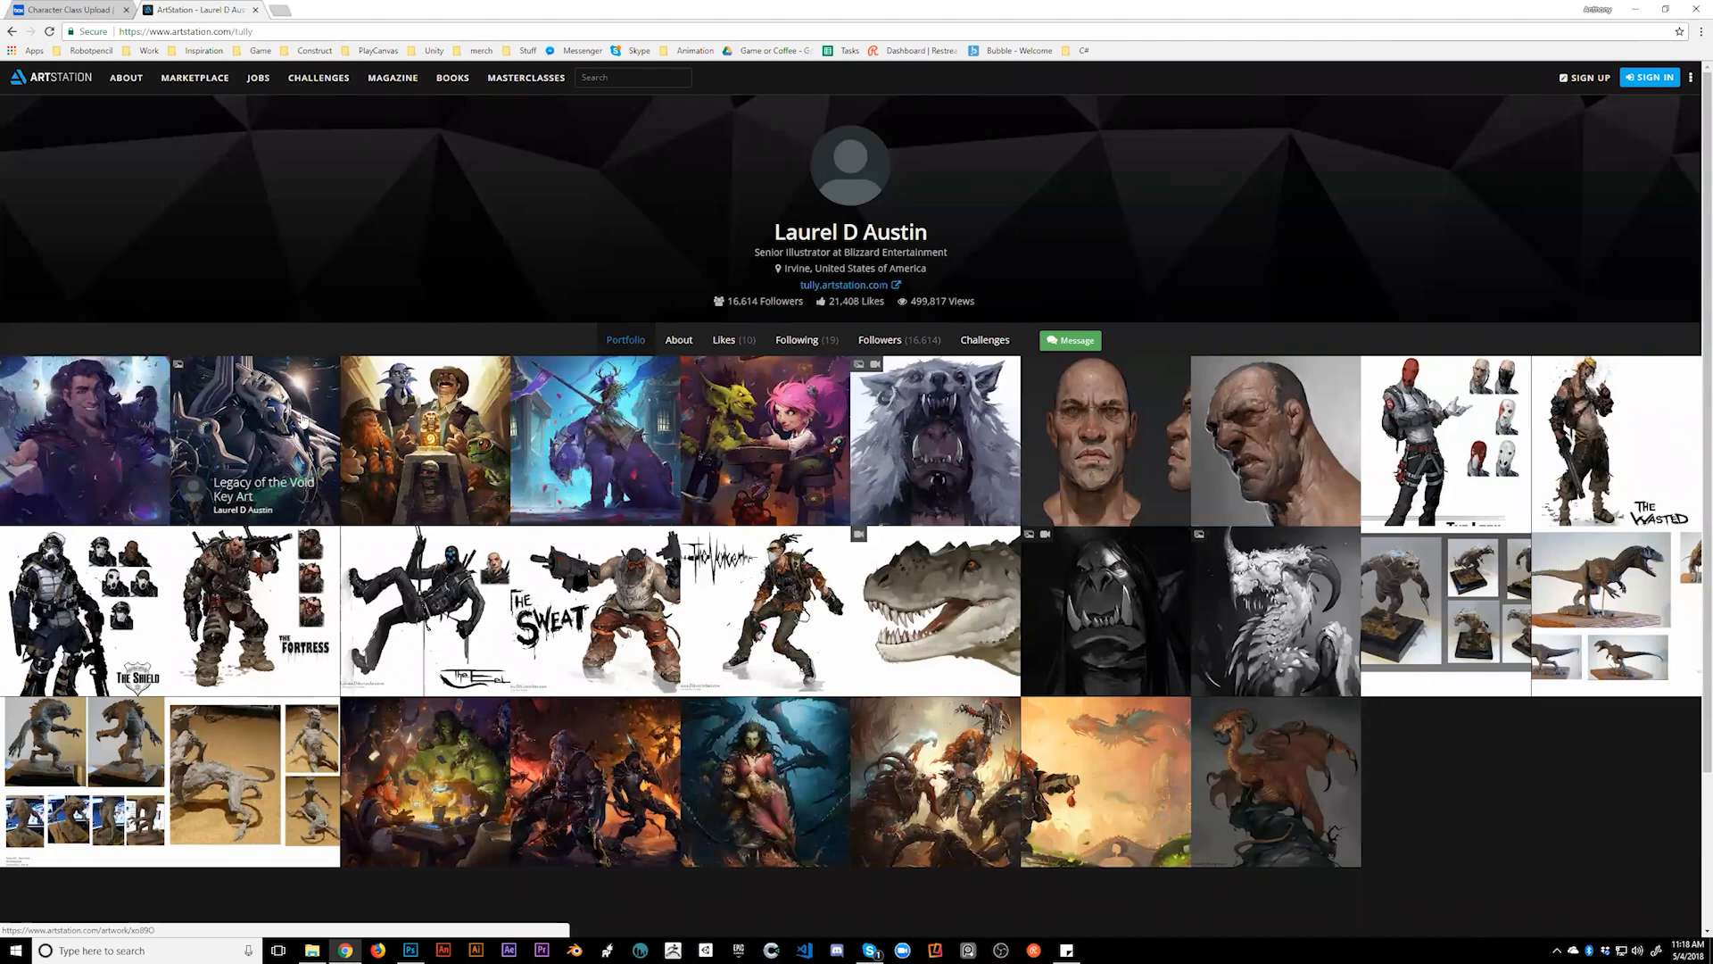
- Open the female knight artwork from the ArtStation homepage feed and go to its artist's profile
click(54, 85)
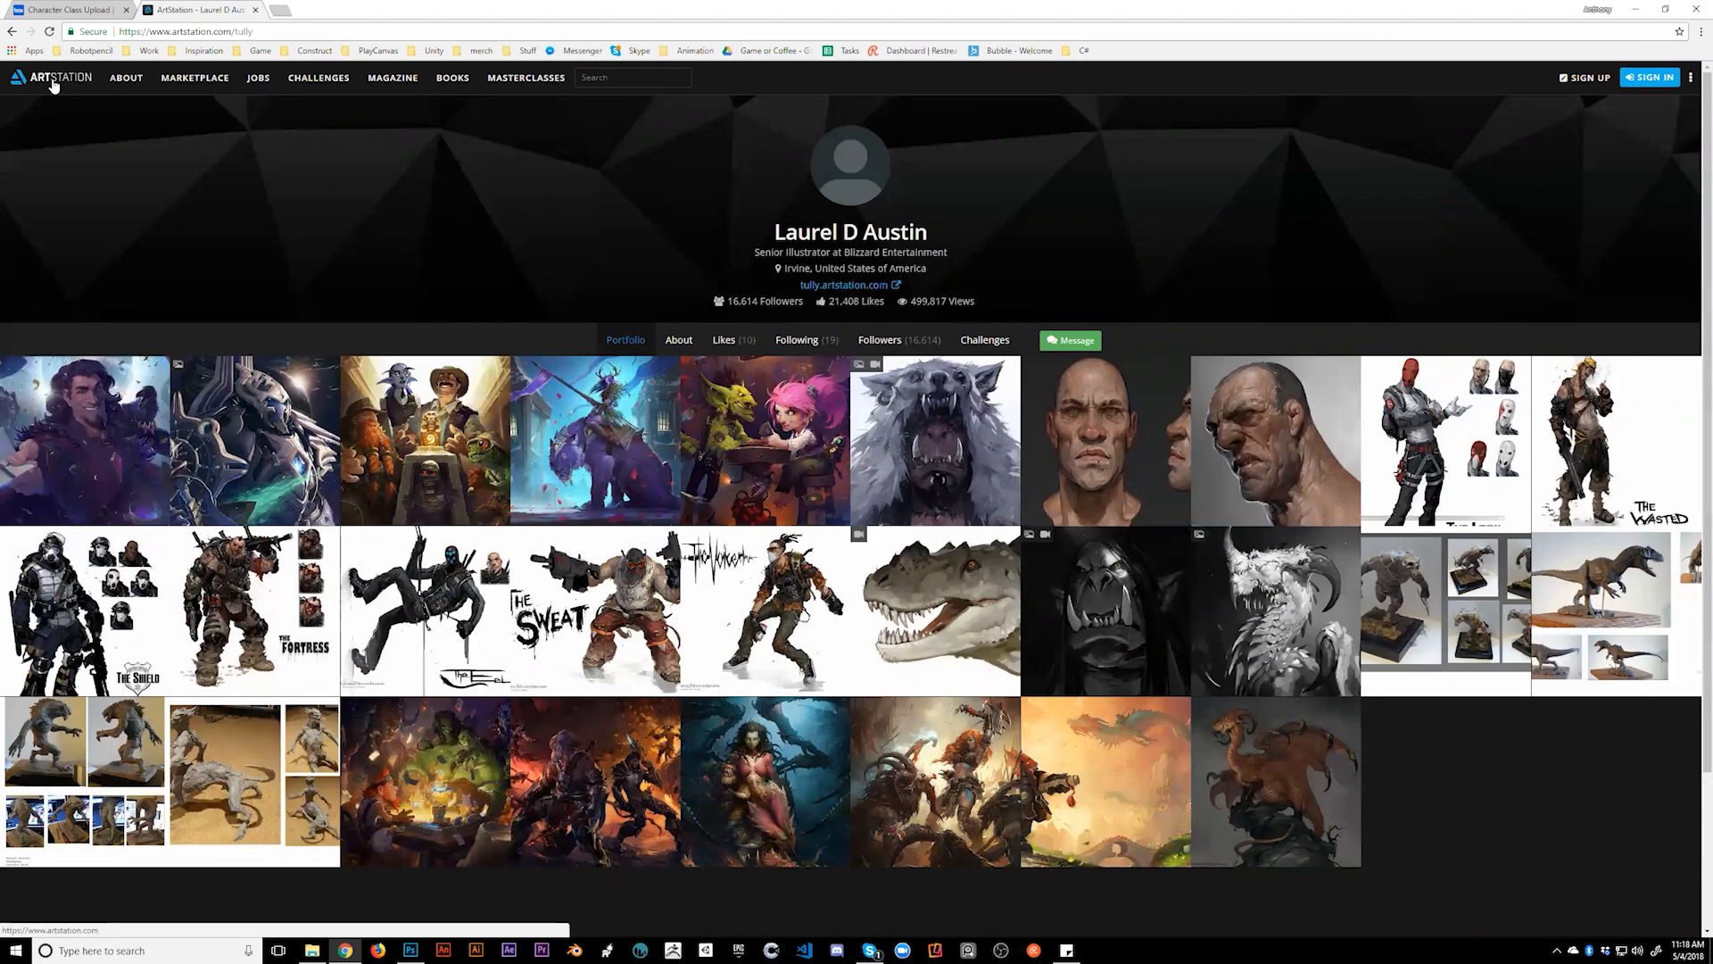
scroll(602, 574, down, 5)
scroll(604, 582, up, 3)
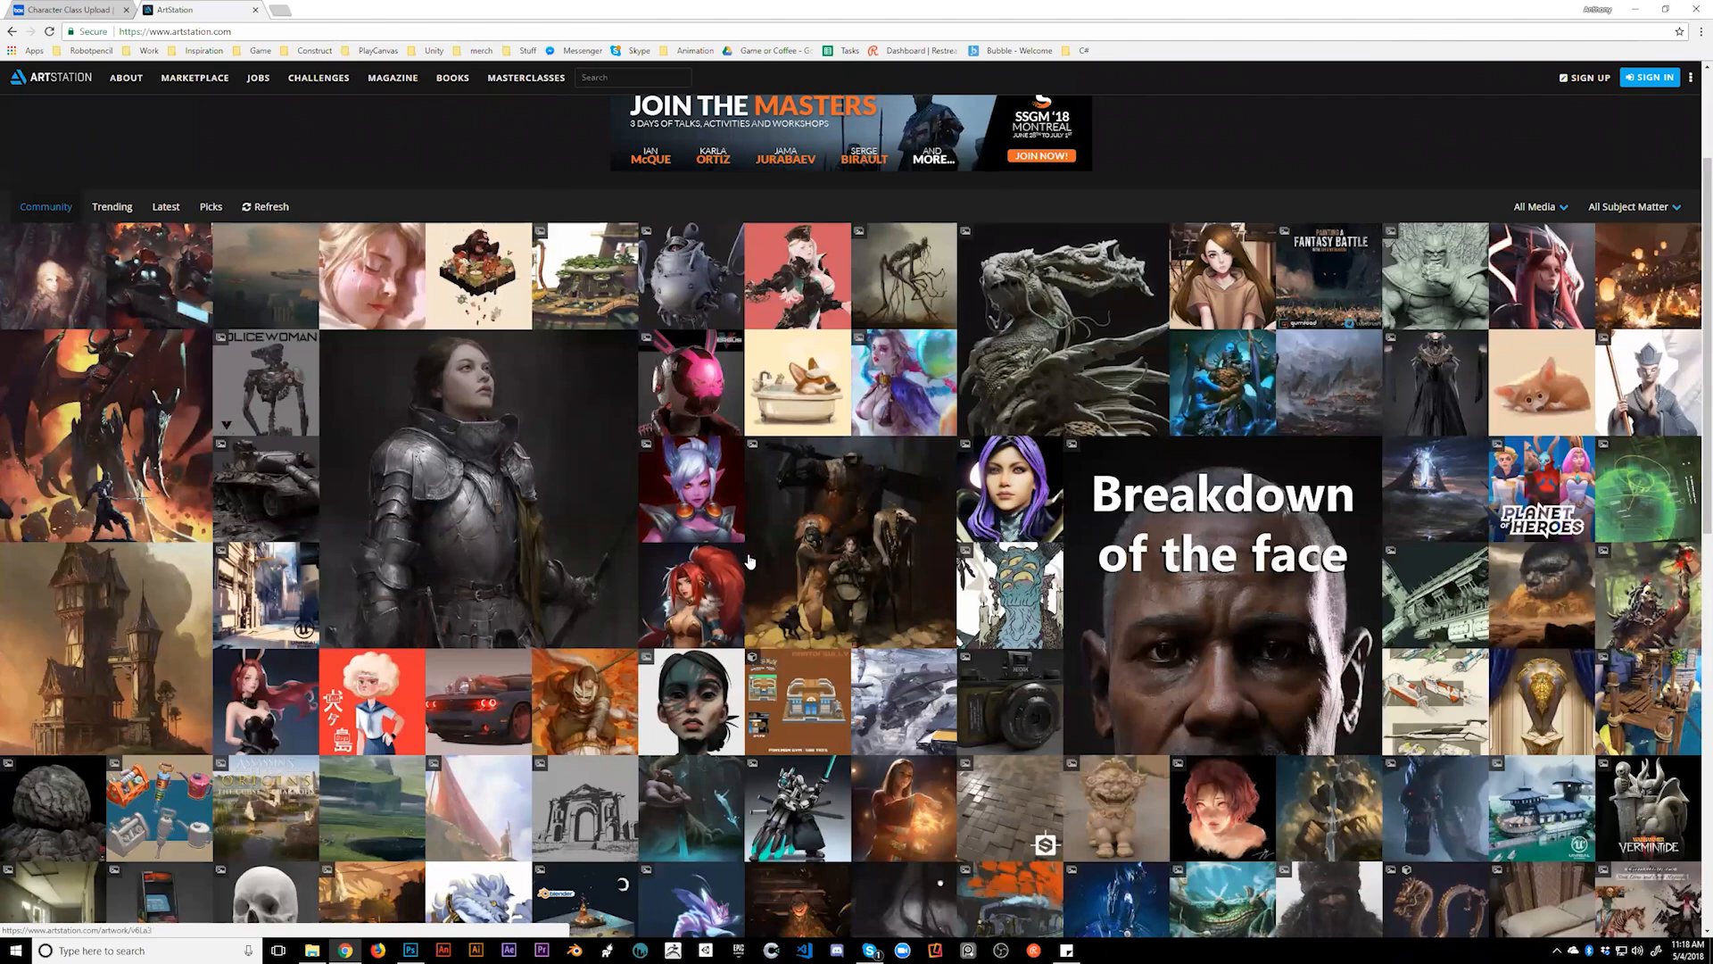
click(590, 422)
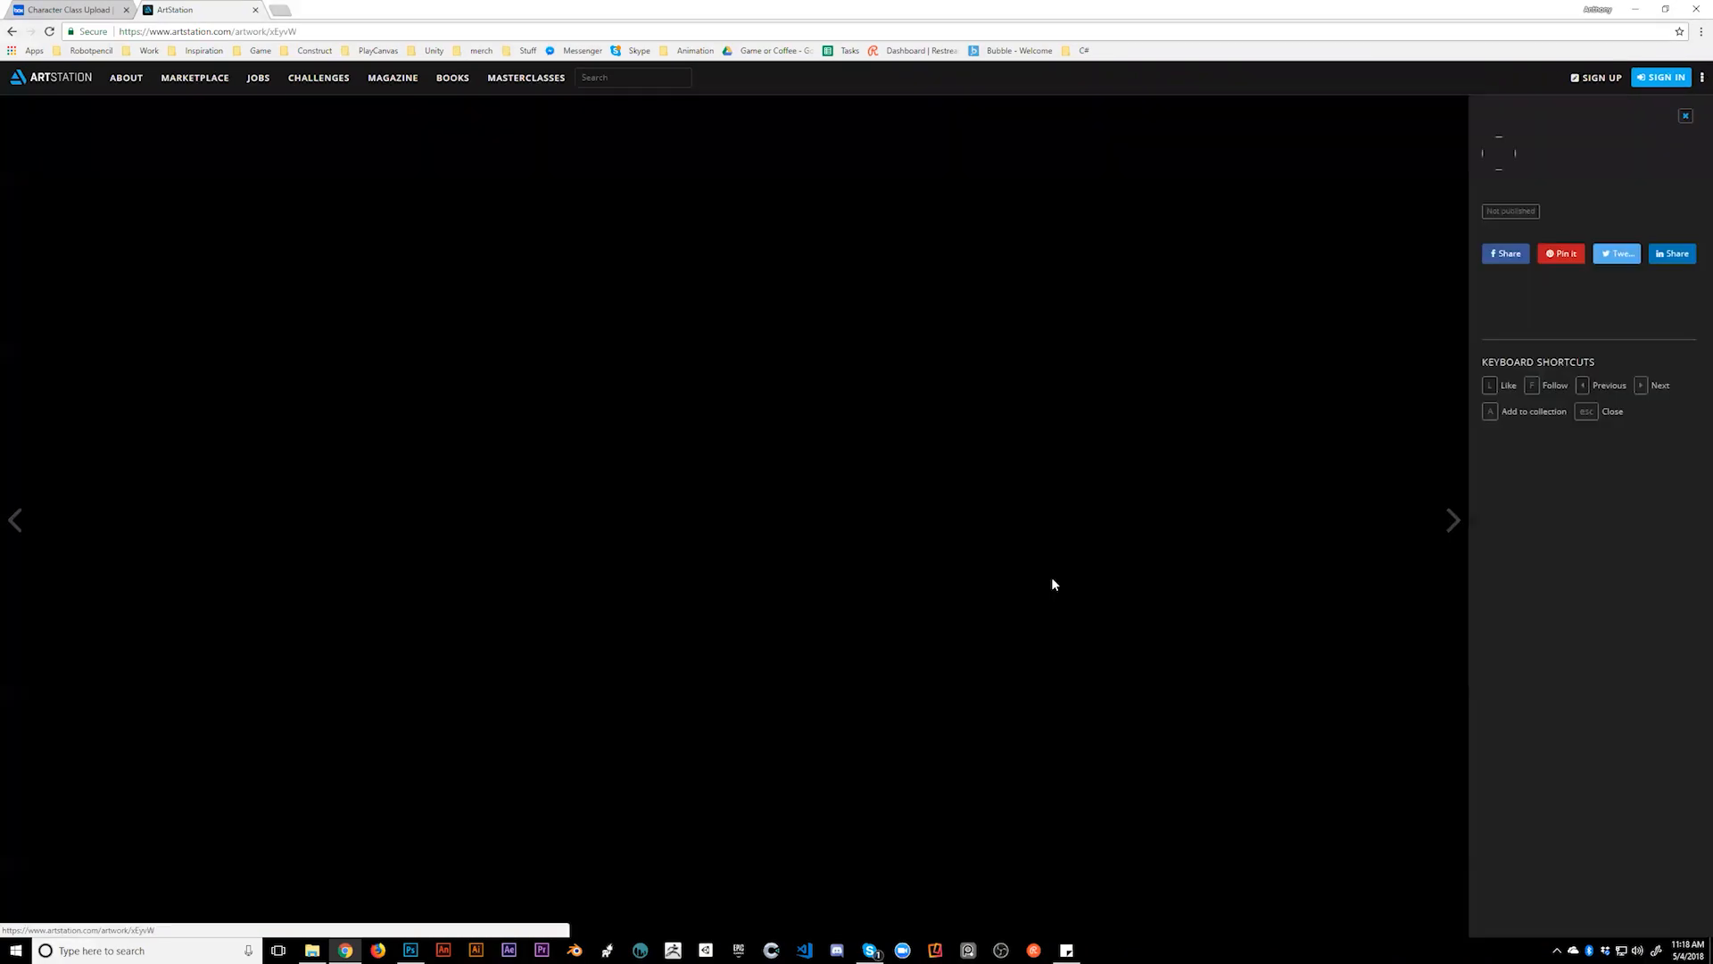
click(1144, 308)
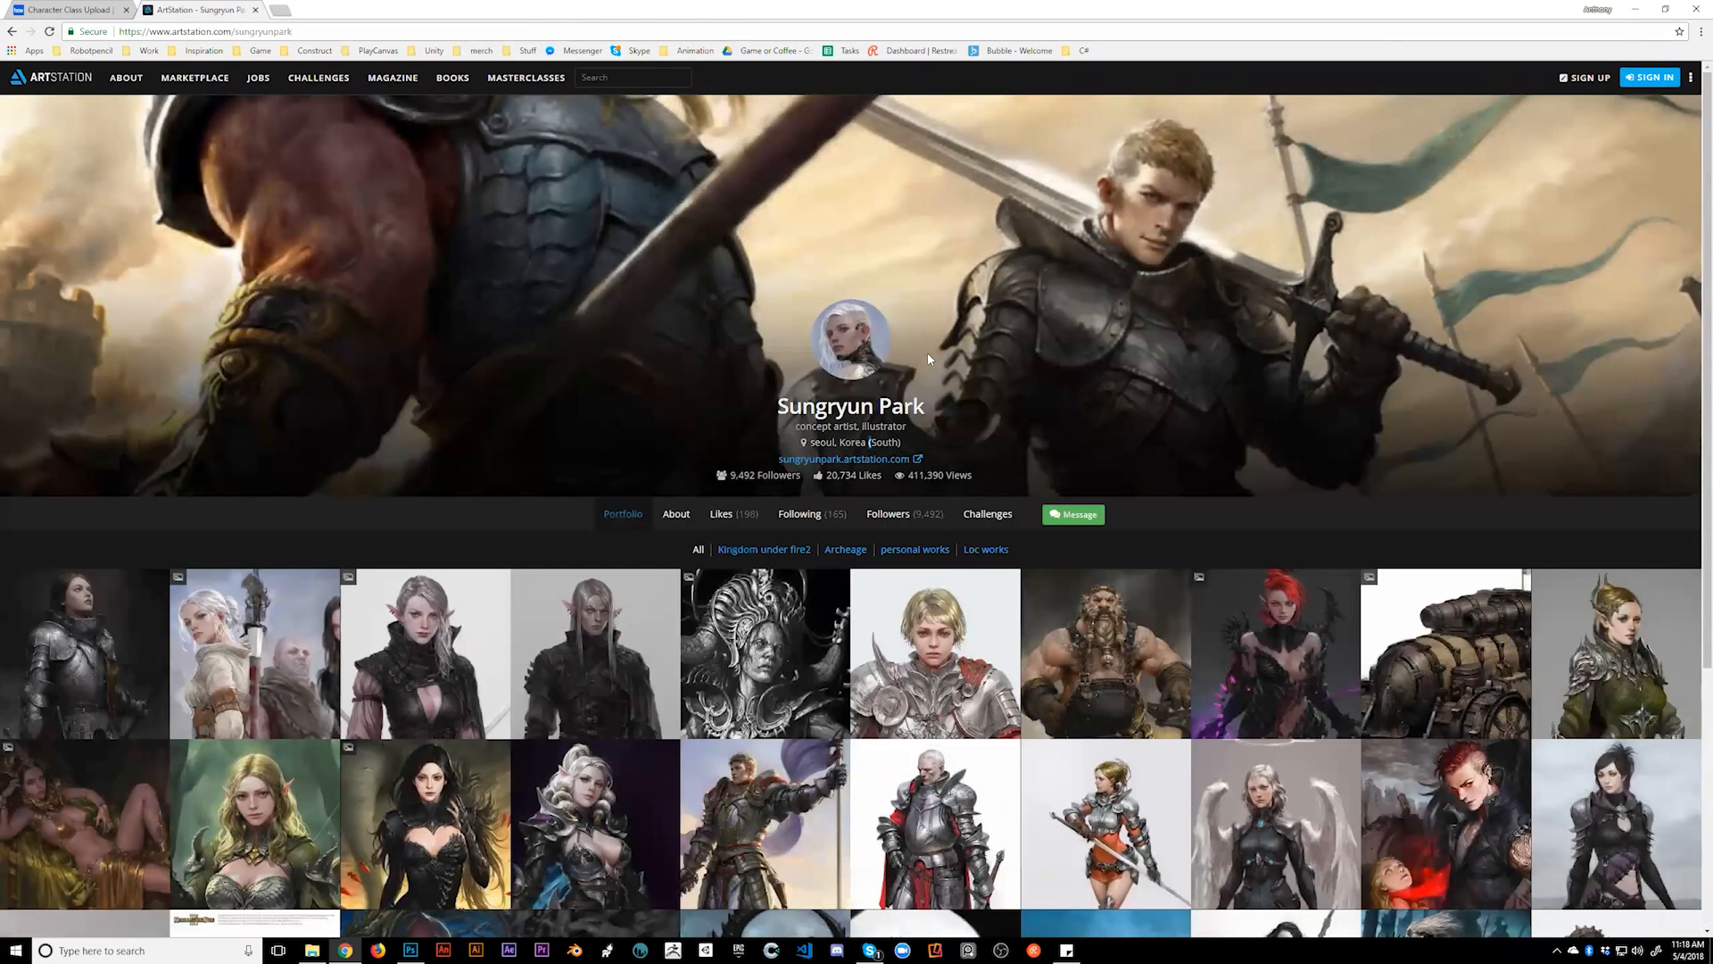
- Browse the knight artist's portfolio, examine the "knight" painting and return to the ArtStation homepage
scroll(1029, 486, down, 2)
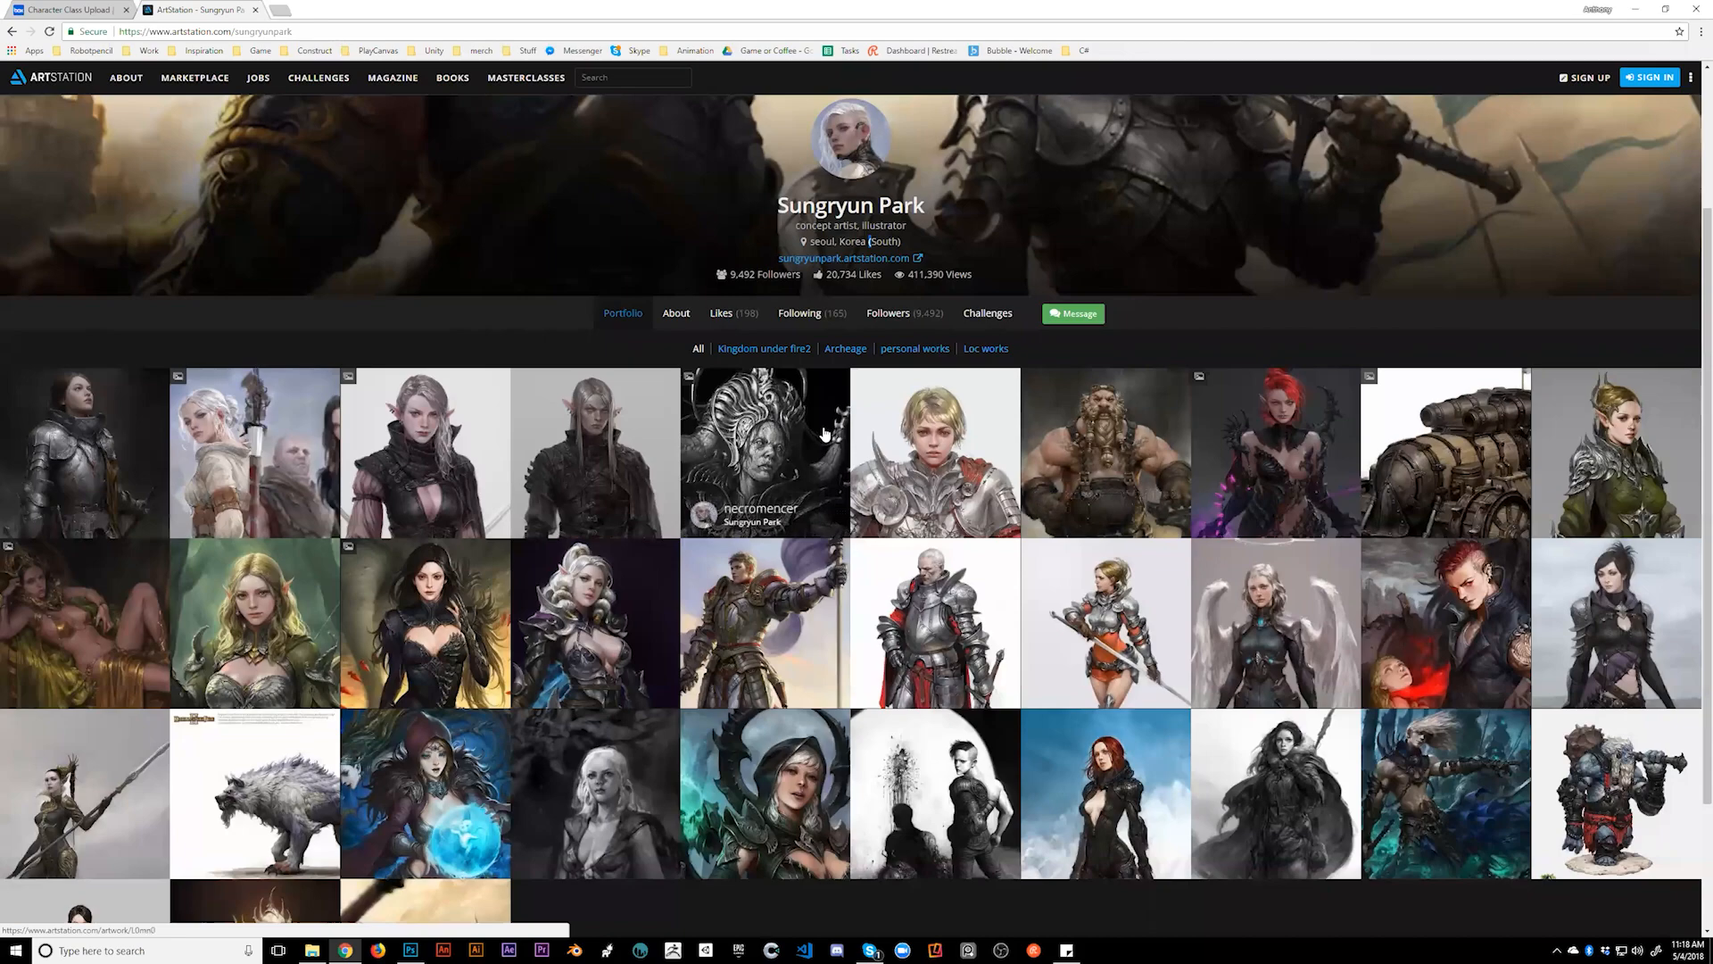
scroll(823, 433, down, 2)
scroll(823, 433, up, 3)
scroll(591, 479, down, 3)
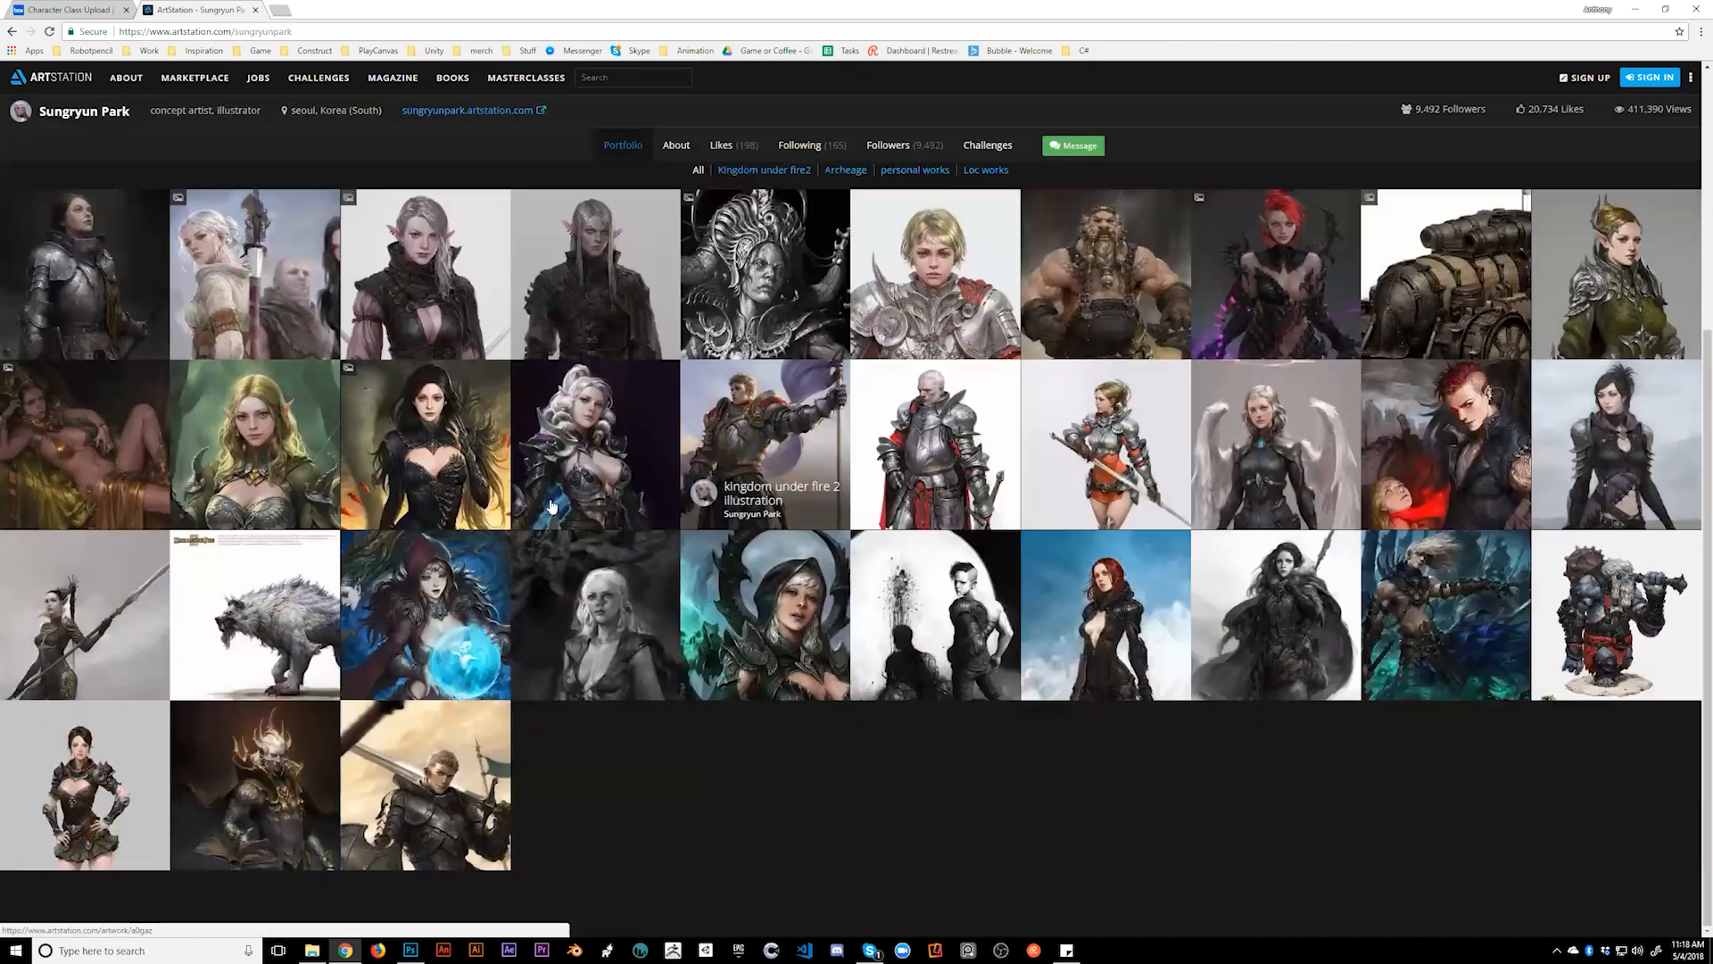
scroll(170, 341, up, 2)
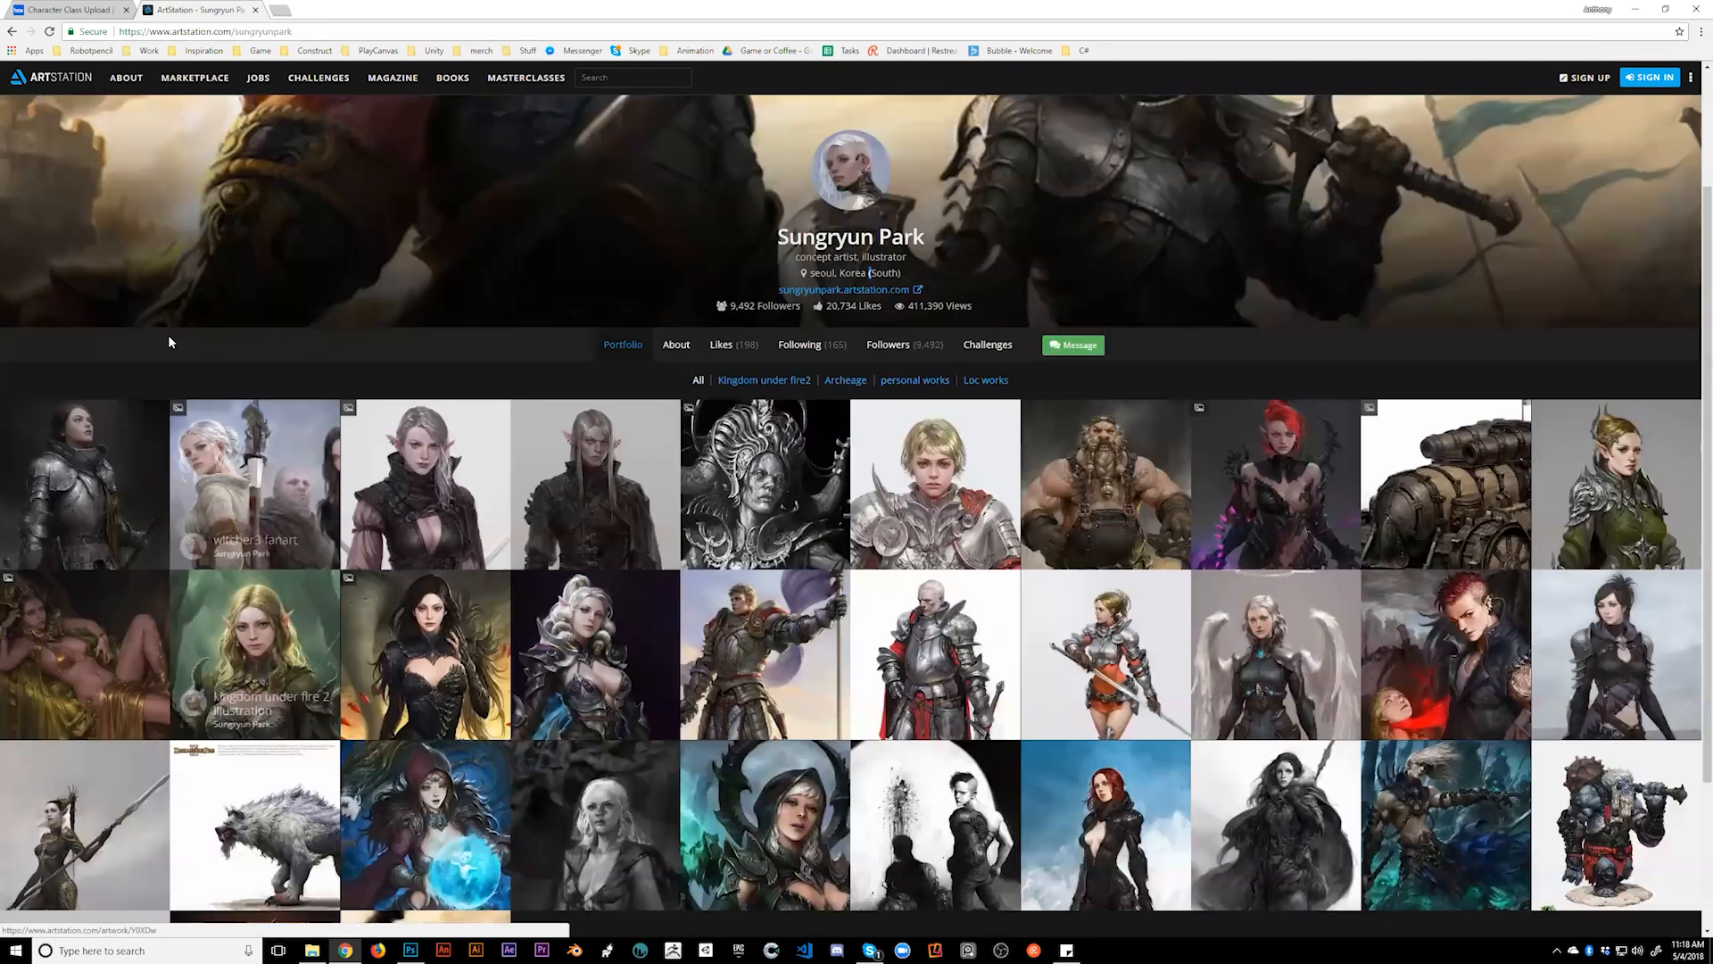
scroll(170, 341, up, 2)
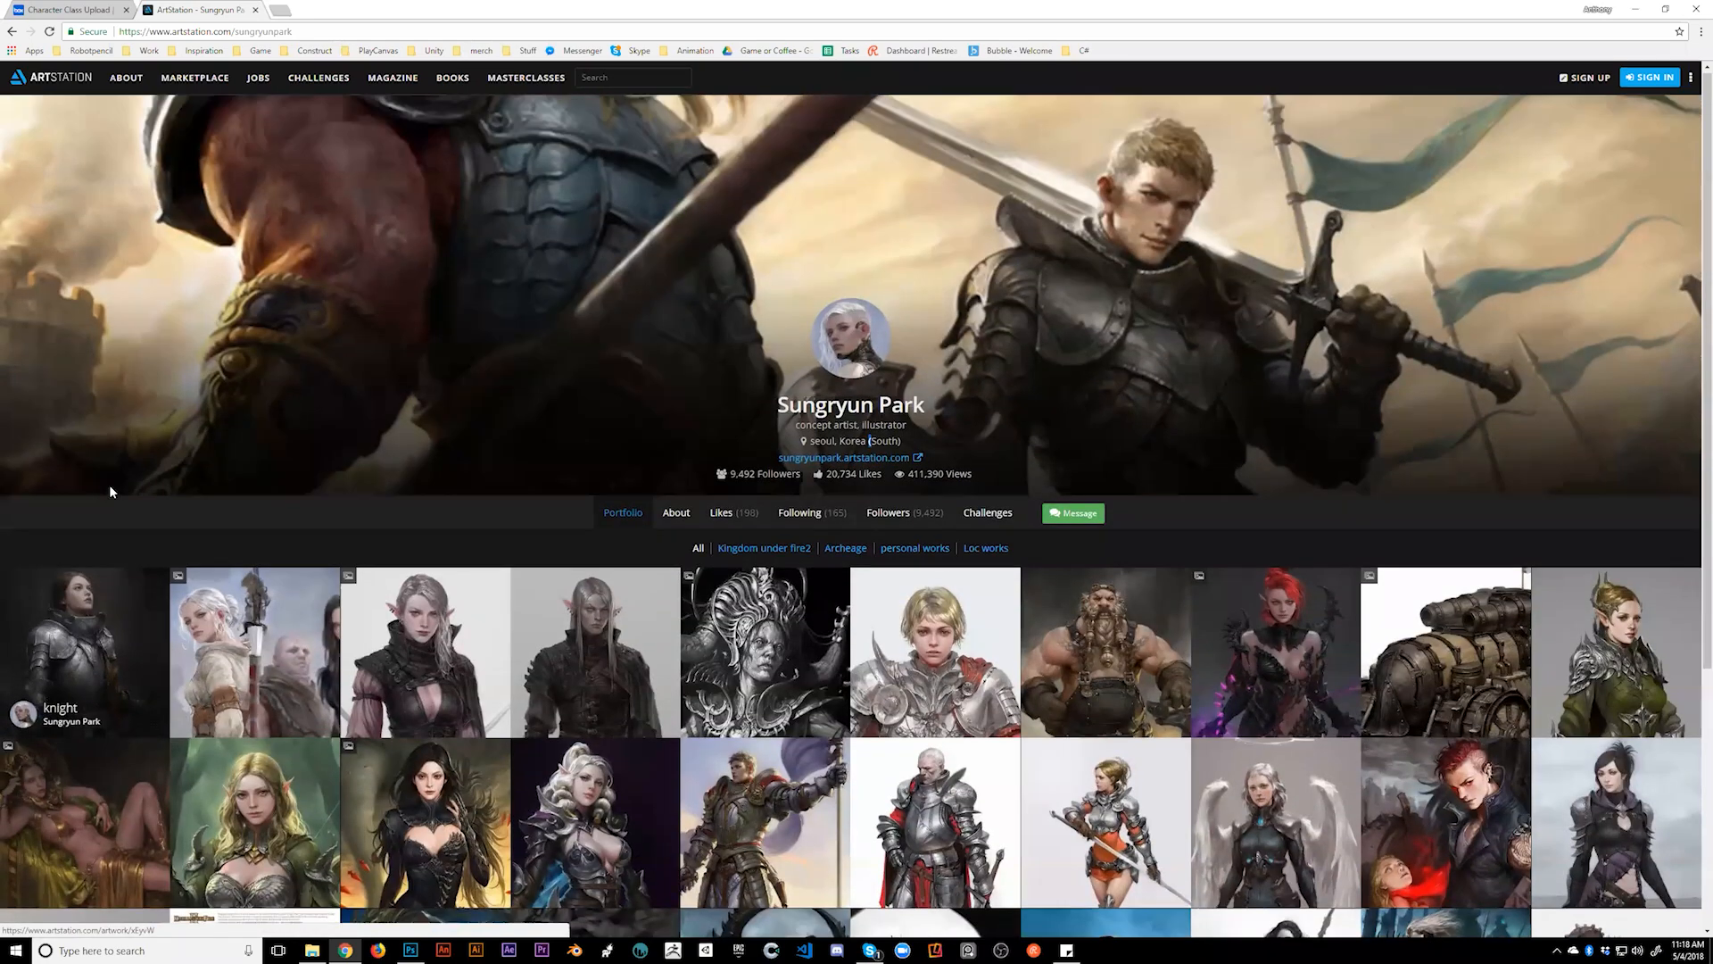
scroll(109, 492, down, 4)
click(102, 350)
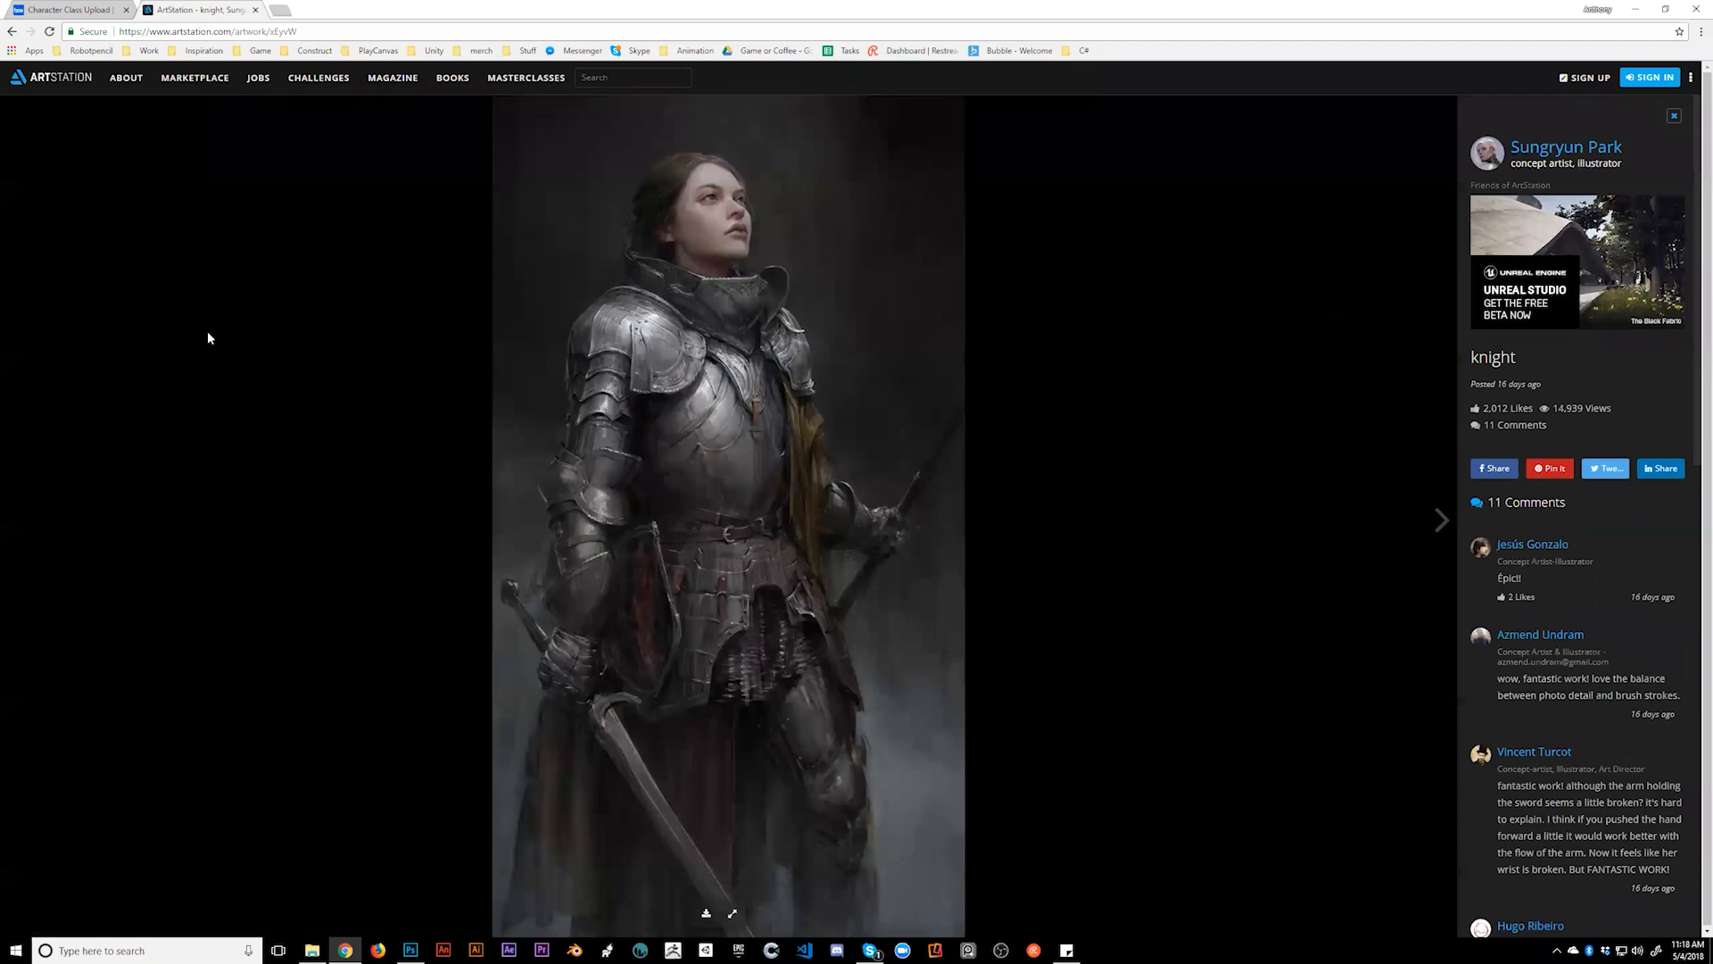
click(63, 80)
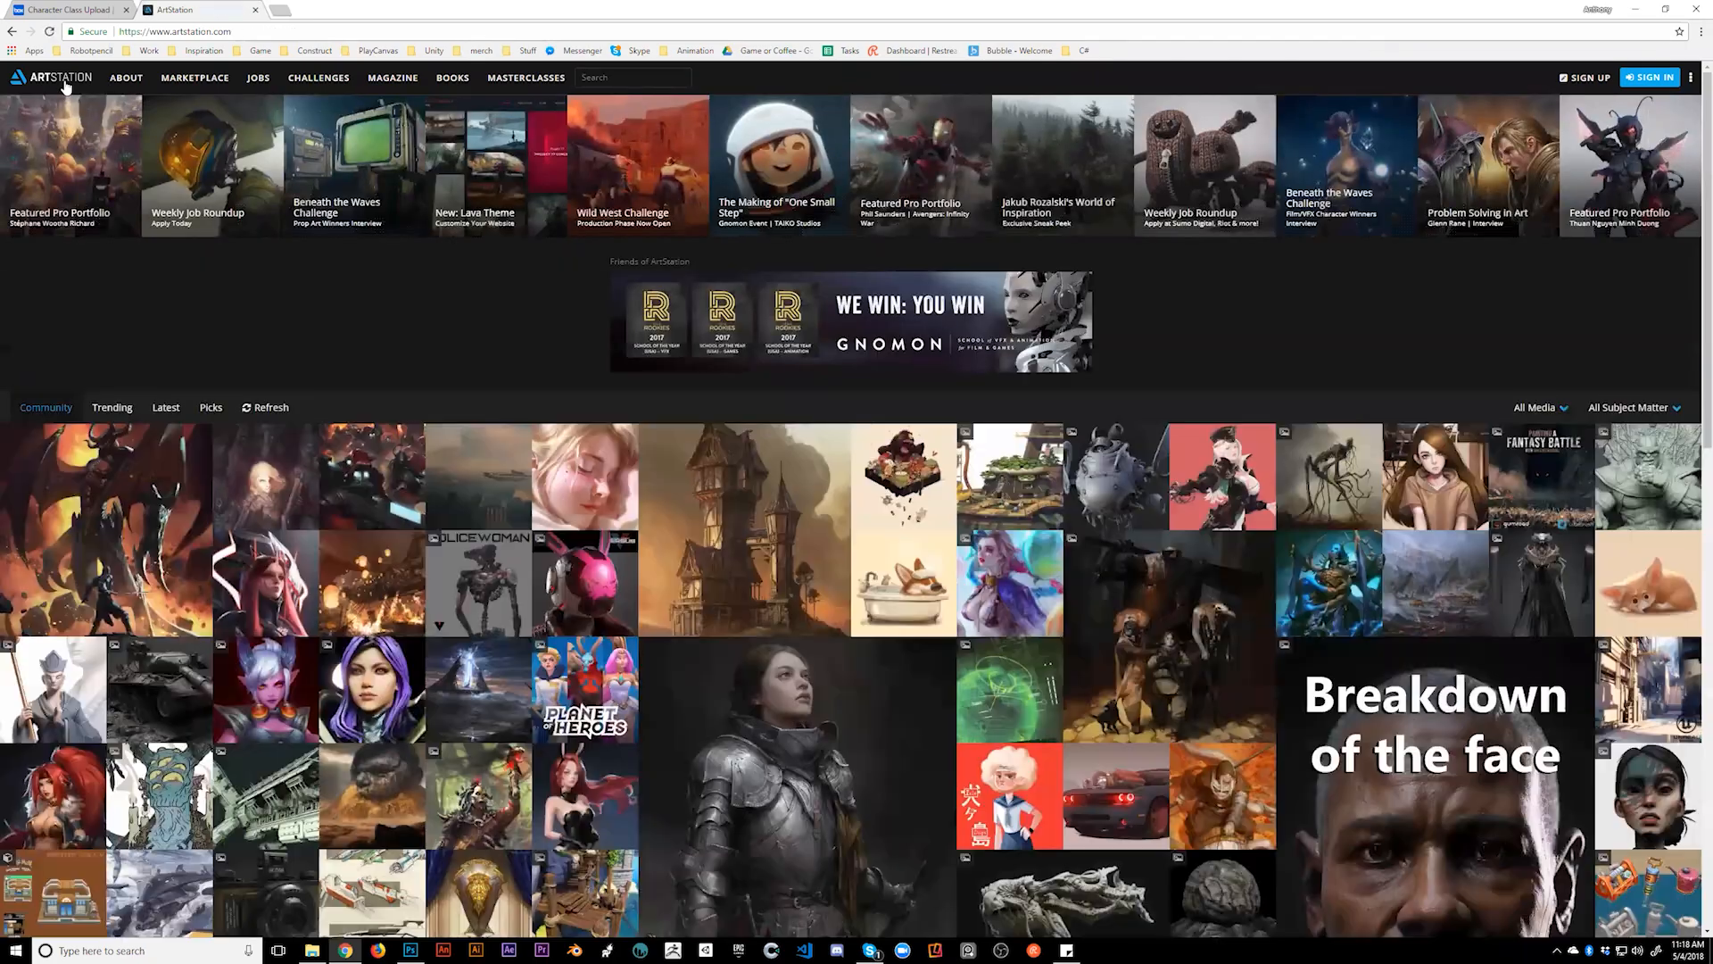
- Open the "Xuanzang" sculpture artwork from the ArtStation homepage feed and examine its coloured renders, clay views and wireframes
scroll(539, 513, down, 3)
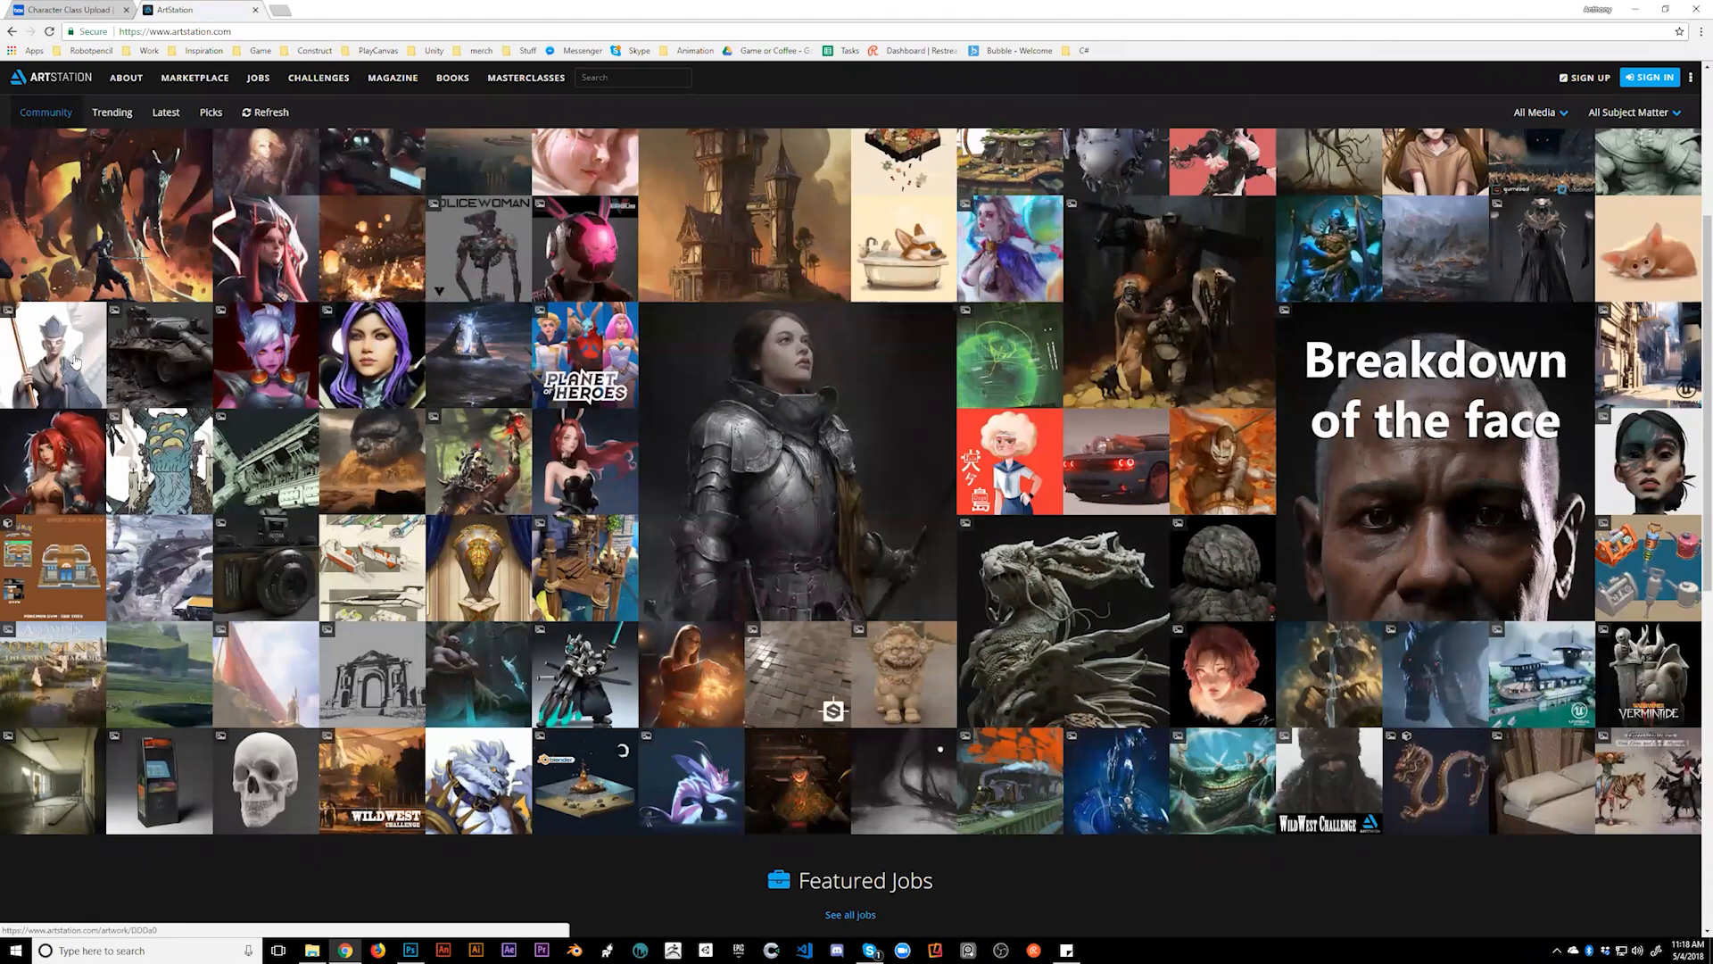
click(704, 565)
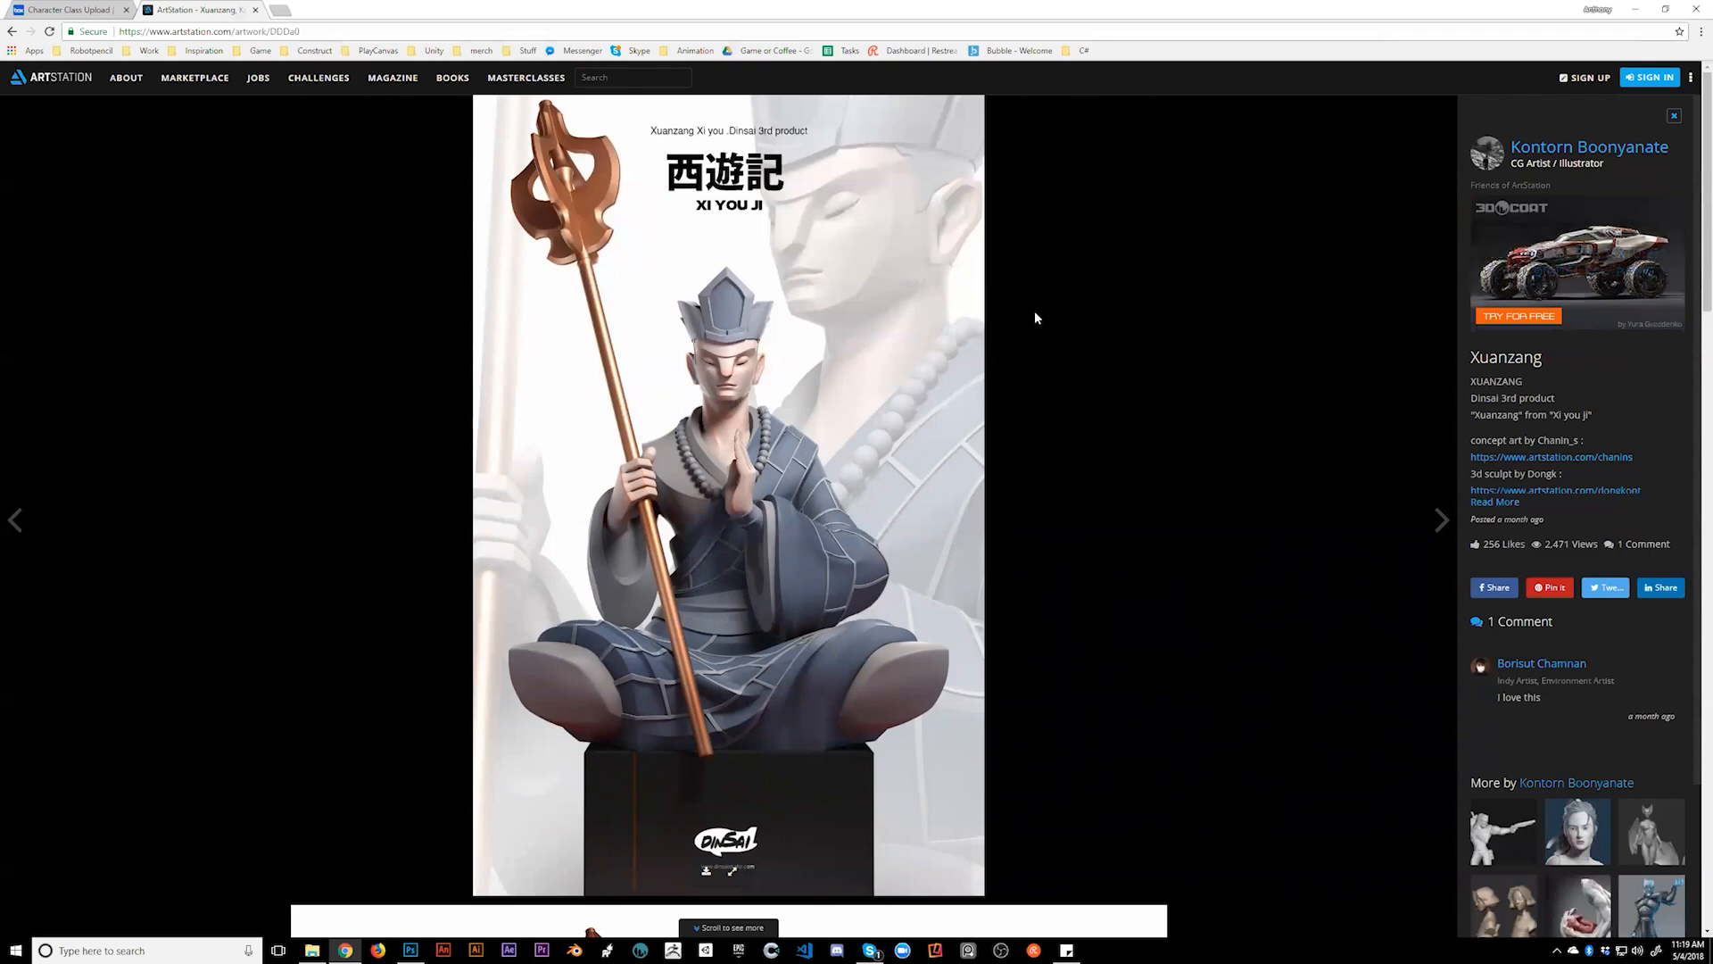
scroll(999, 373, down, 9)
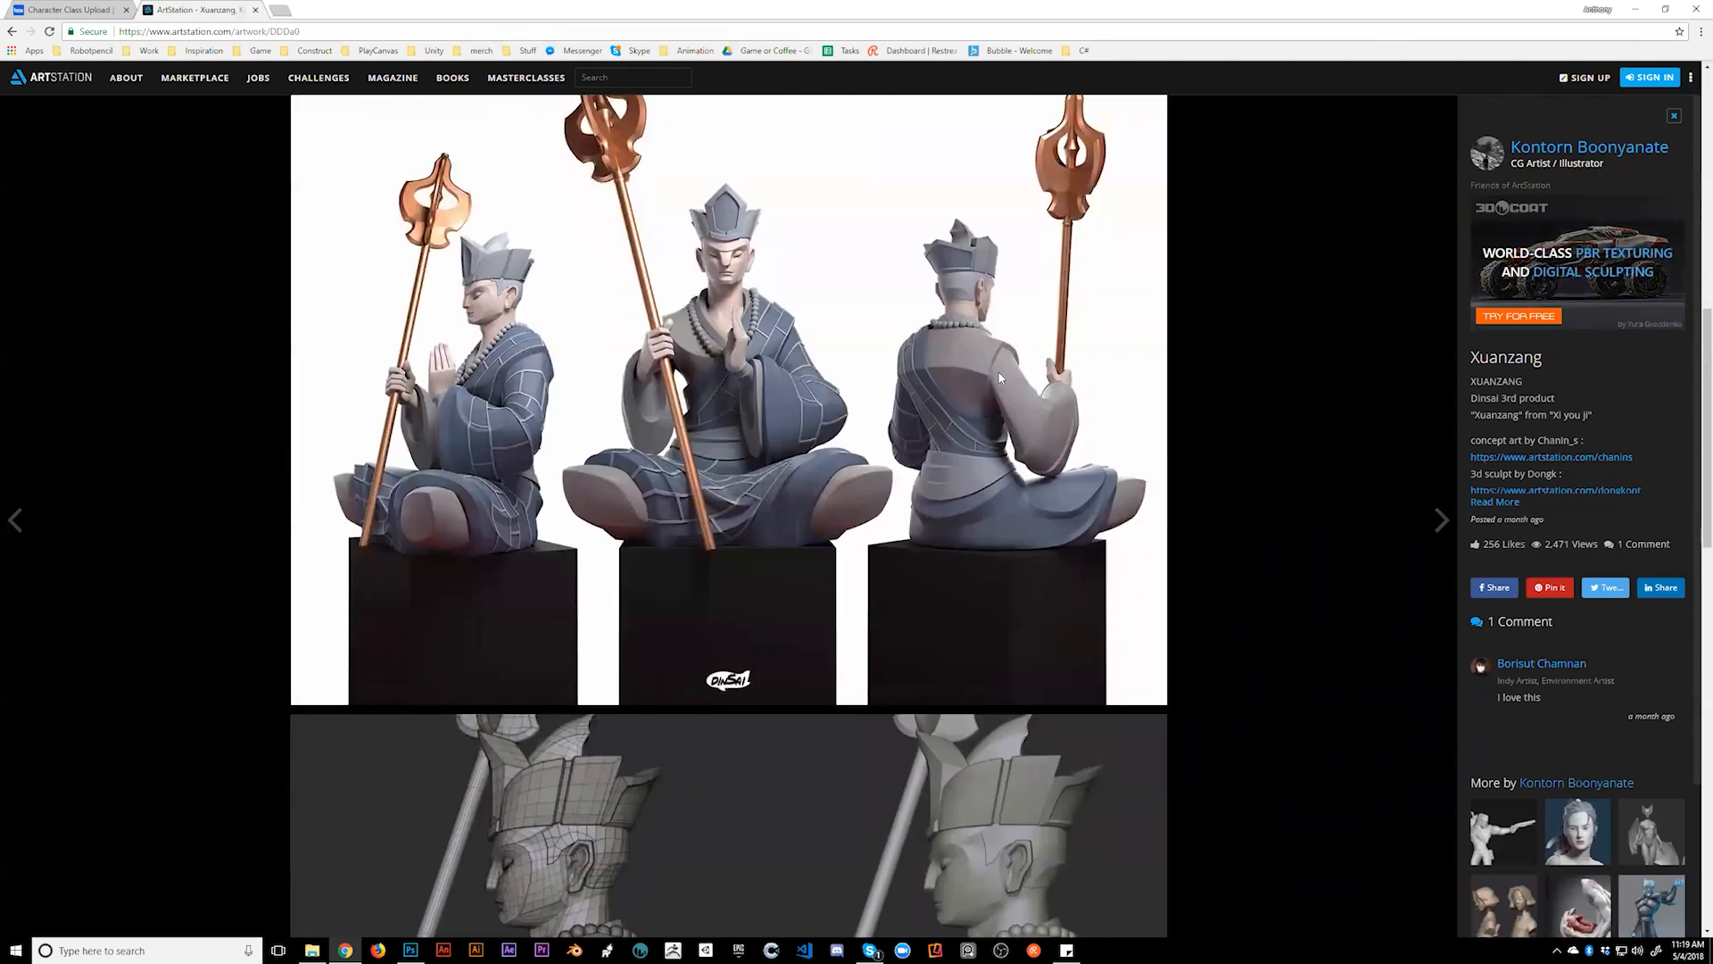
scroll(999, 376, down, 5)
scroll(999, 376, down, 2)
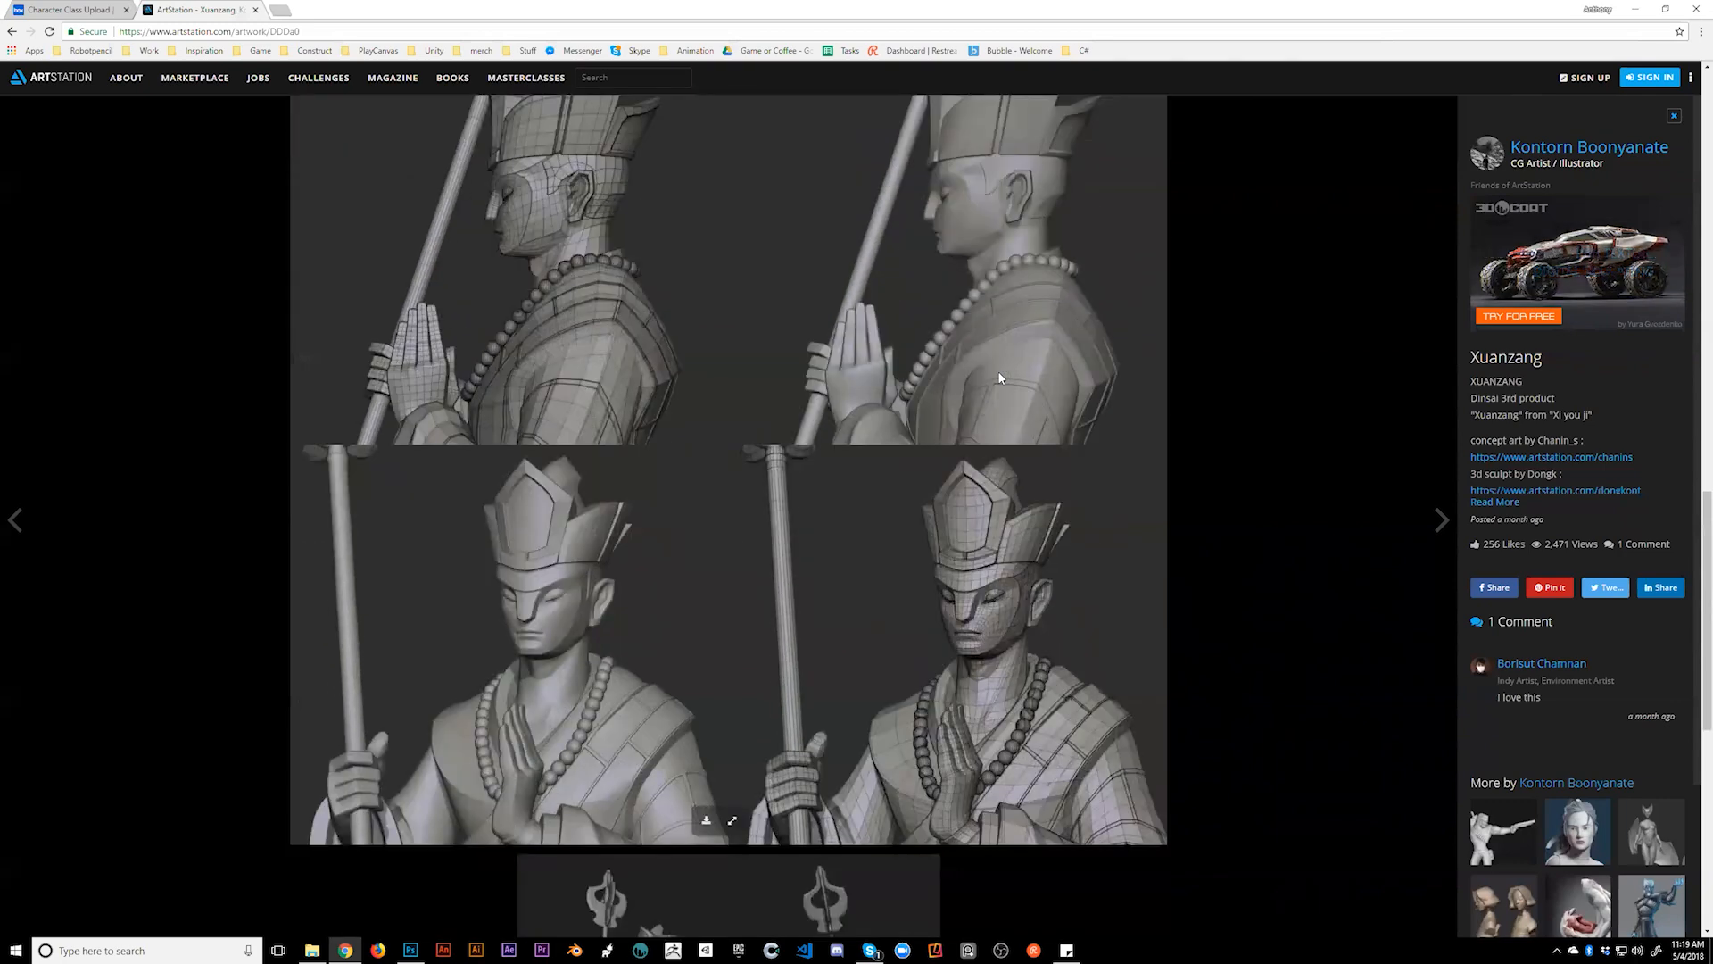
scroll(999, 368, down, 3)
scroll(1001, 373, down, 5)
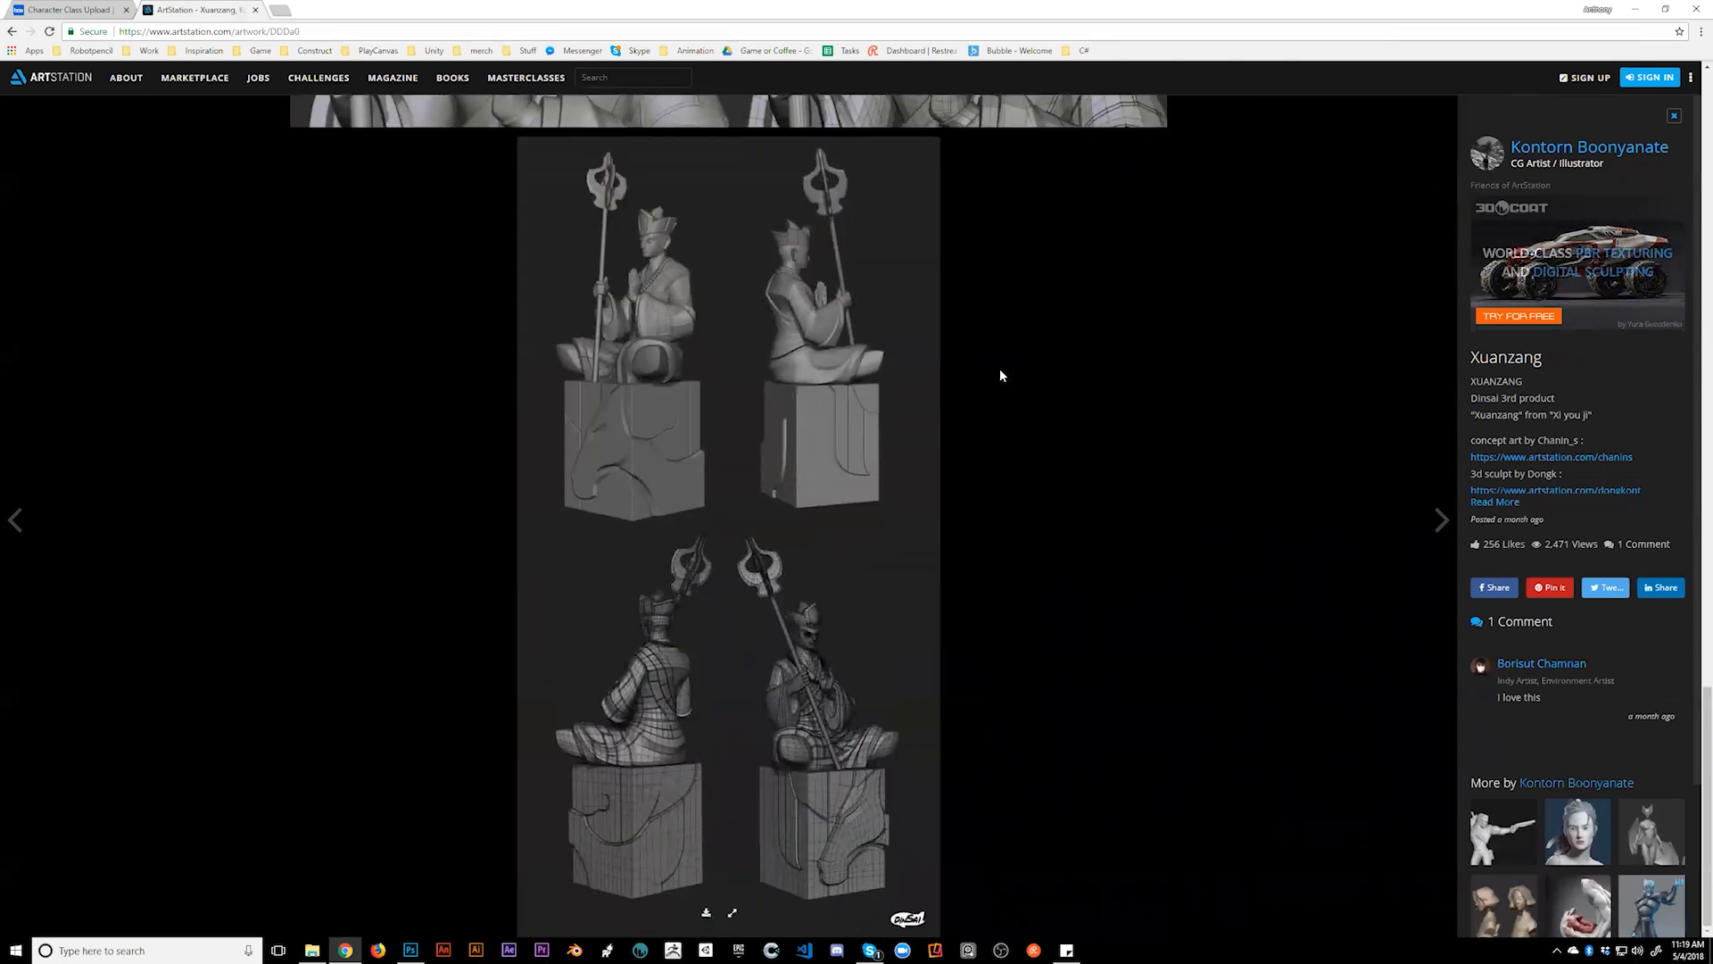
scroll(999, 368, down, 15)
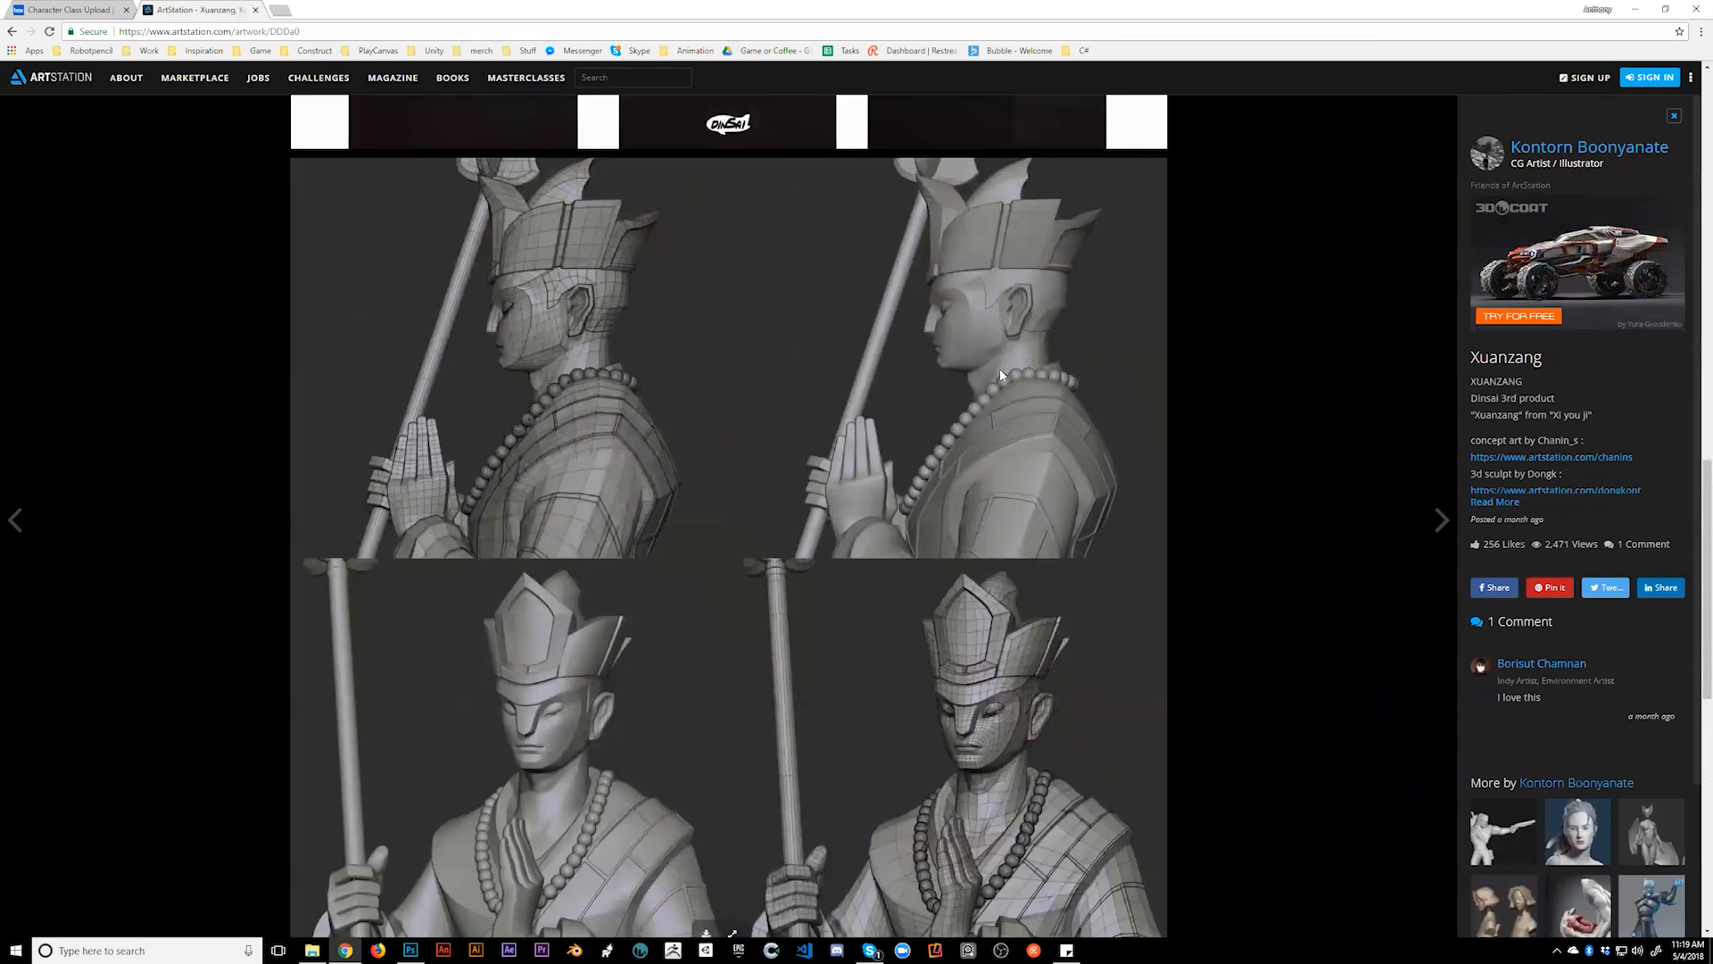
scroll(1001, 370, up, 2)
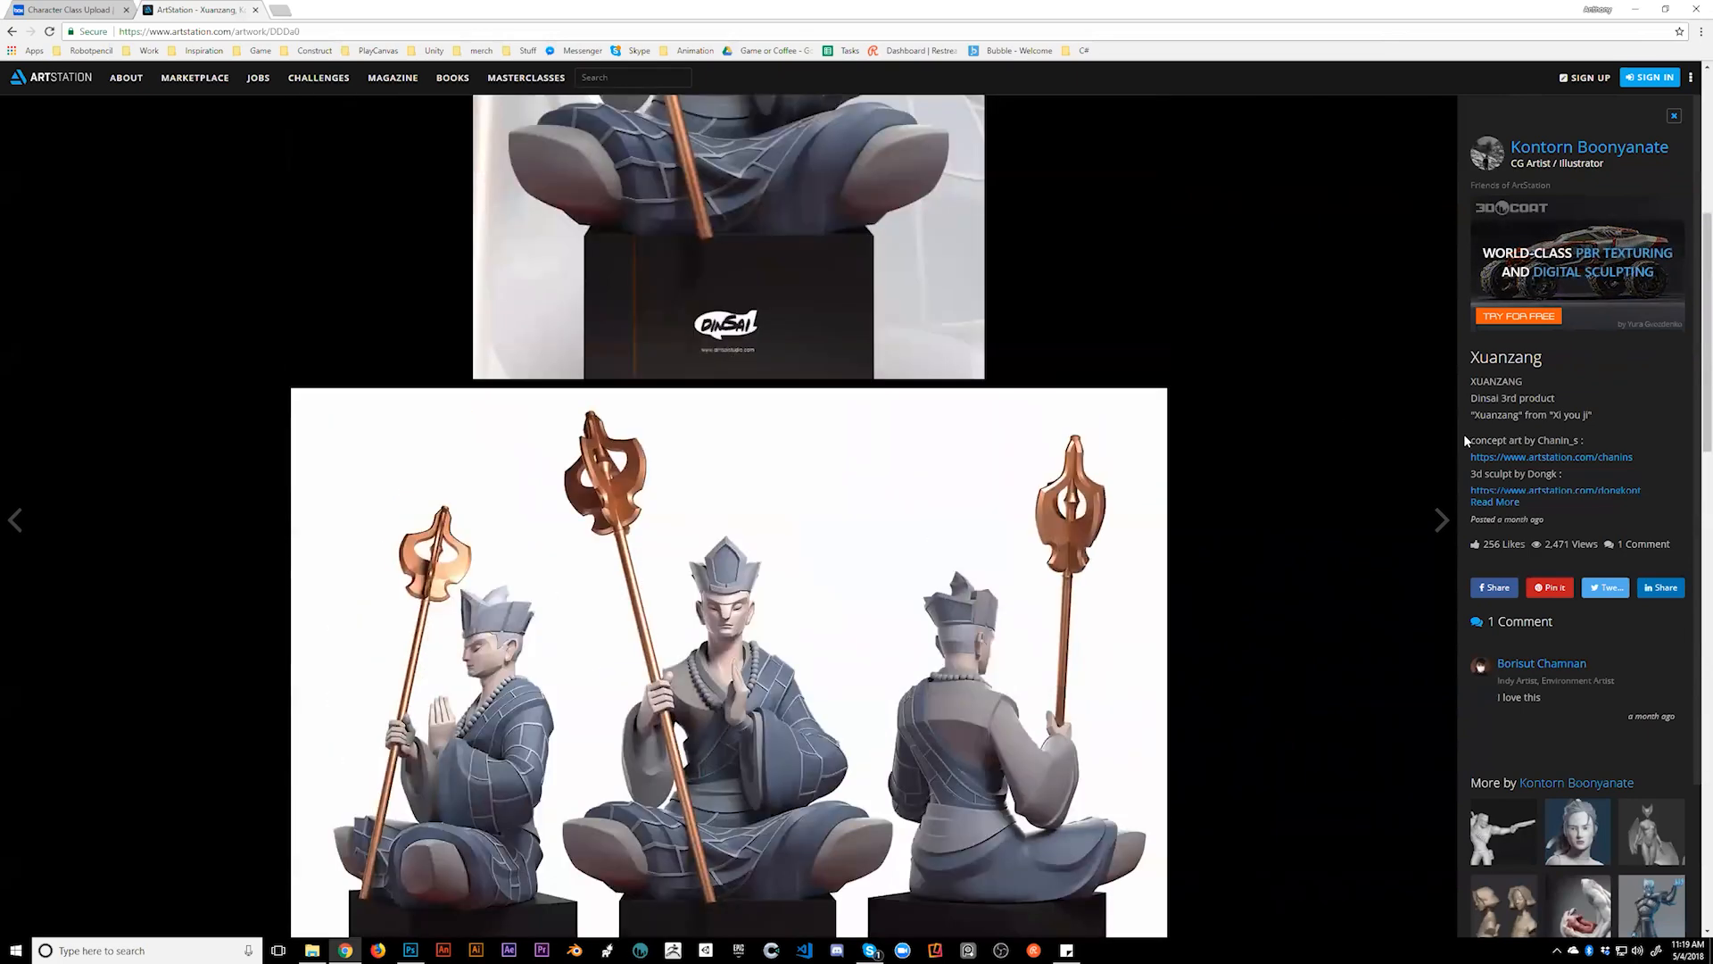